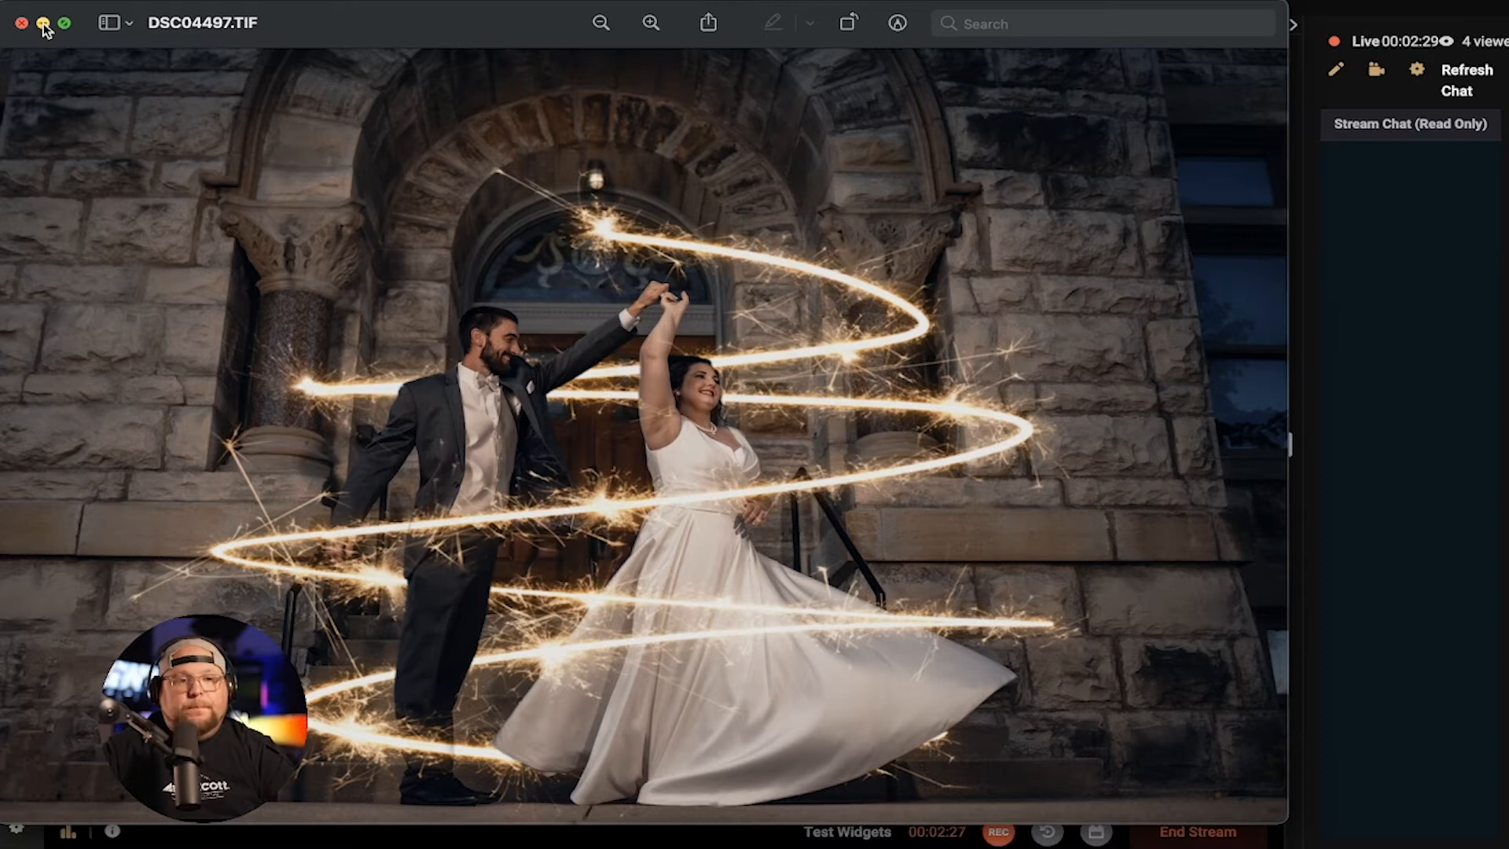
Minimize the DSC04497.TIF preview, bring up Photoshop, and minimize the Streamlabs window behind it
{"action": "left_click", "coordinate": [44, 22]}
{"action": "mouse_move", "coordinate": [702, 835]}
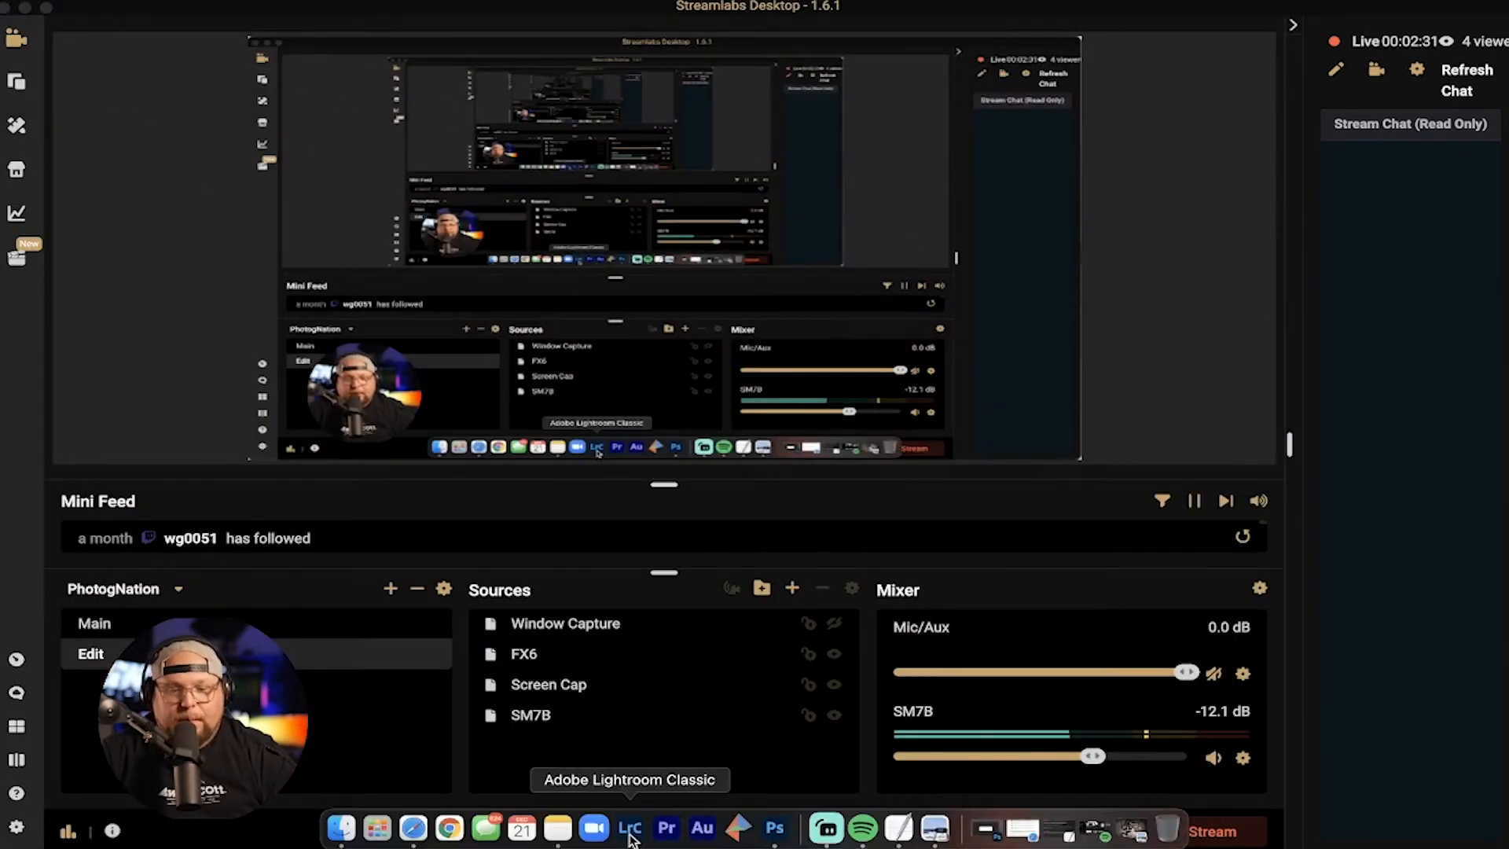
{"action": "left_click", "coordinate": [776, 829]}
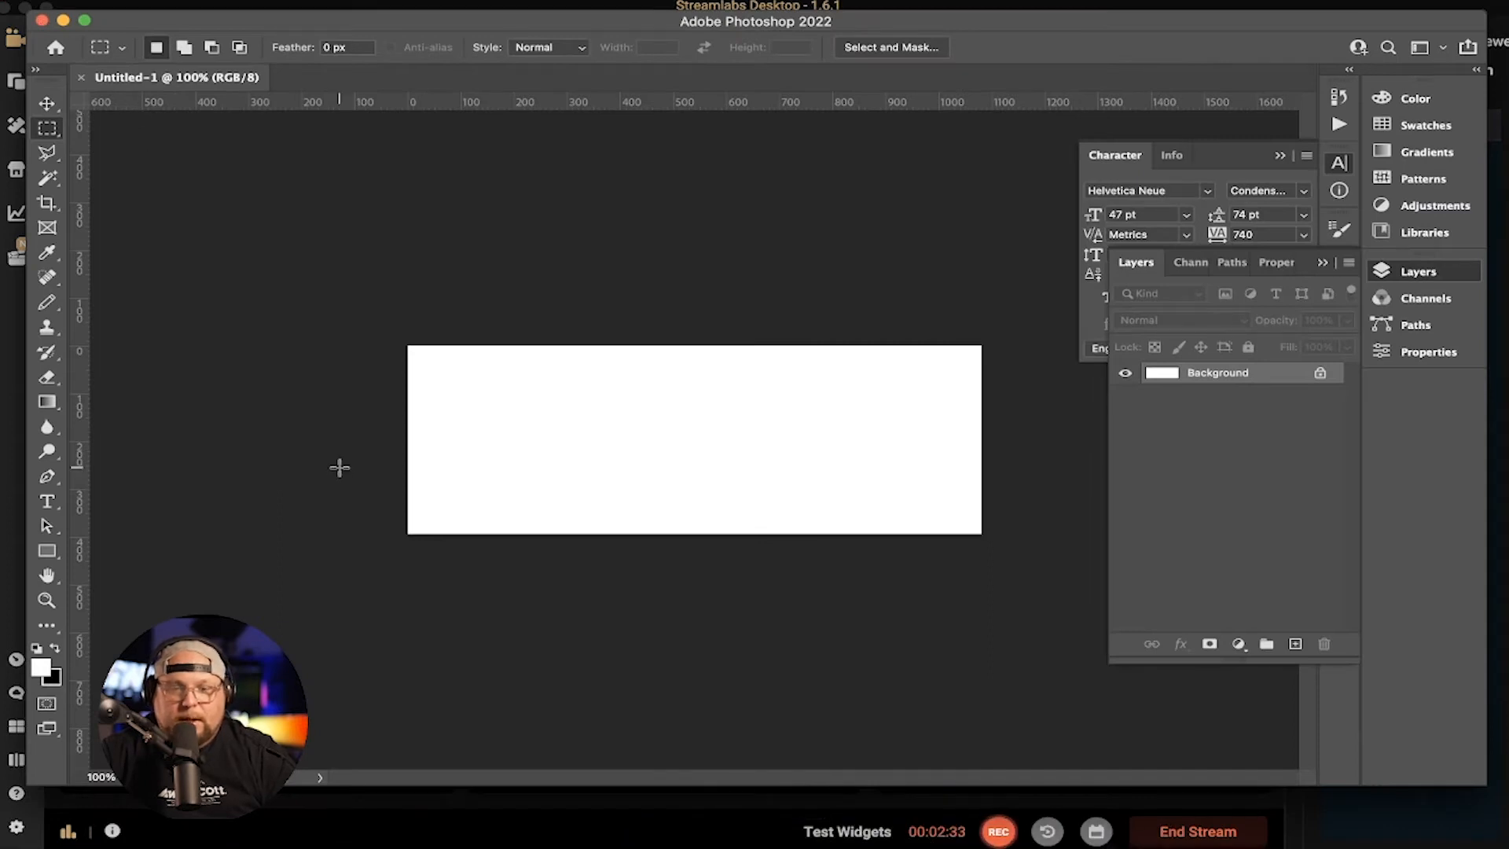
{"action": "mouse_move", "coordinate": [360, 830]}
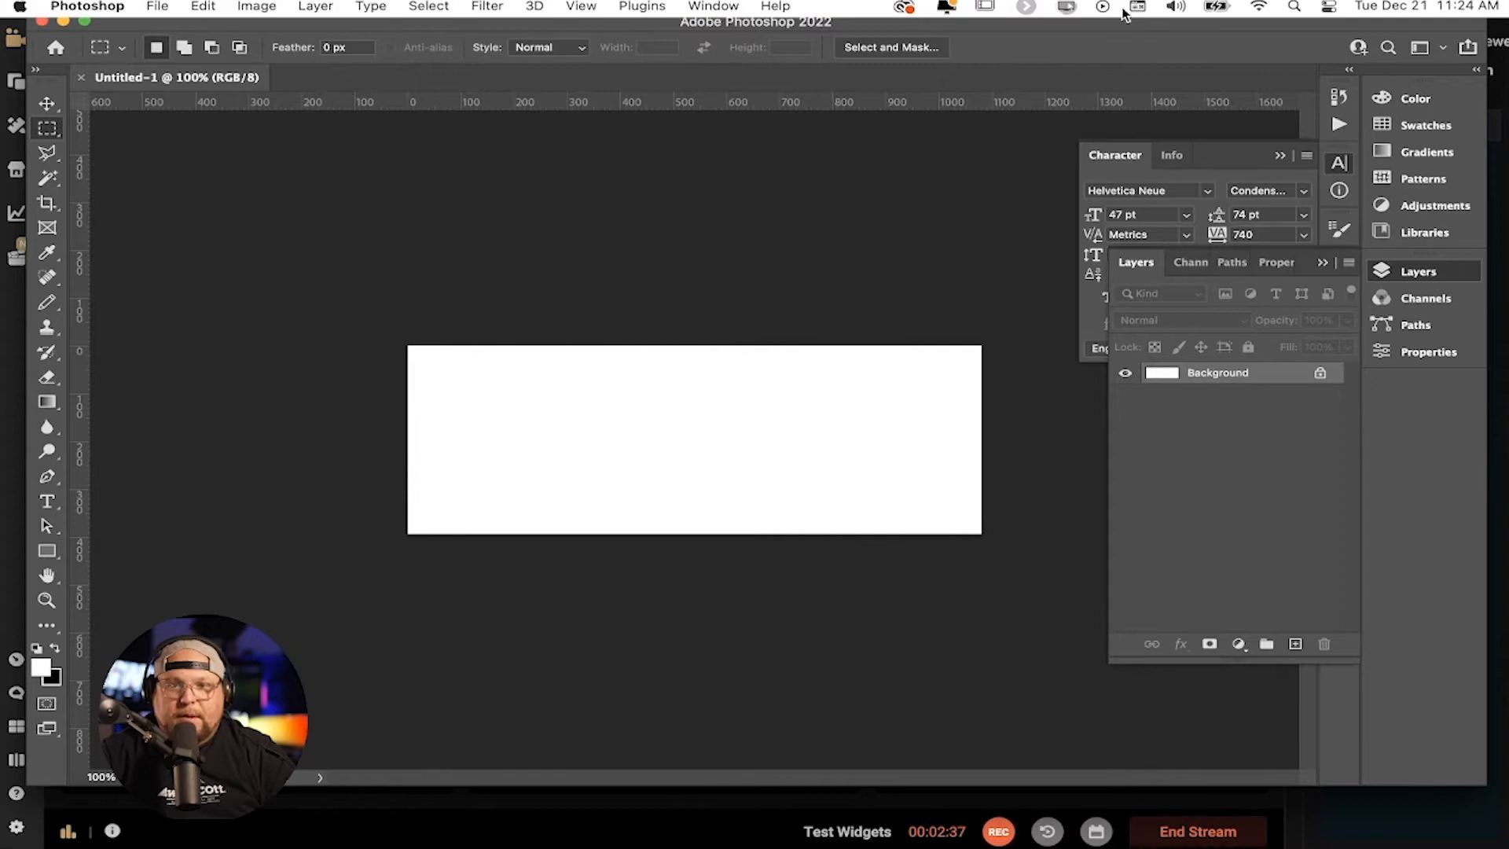
{"action": "left_click", "coordinate": [1500, 511]}
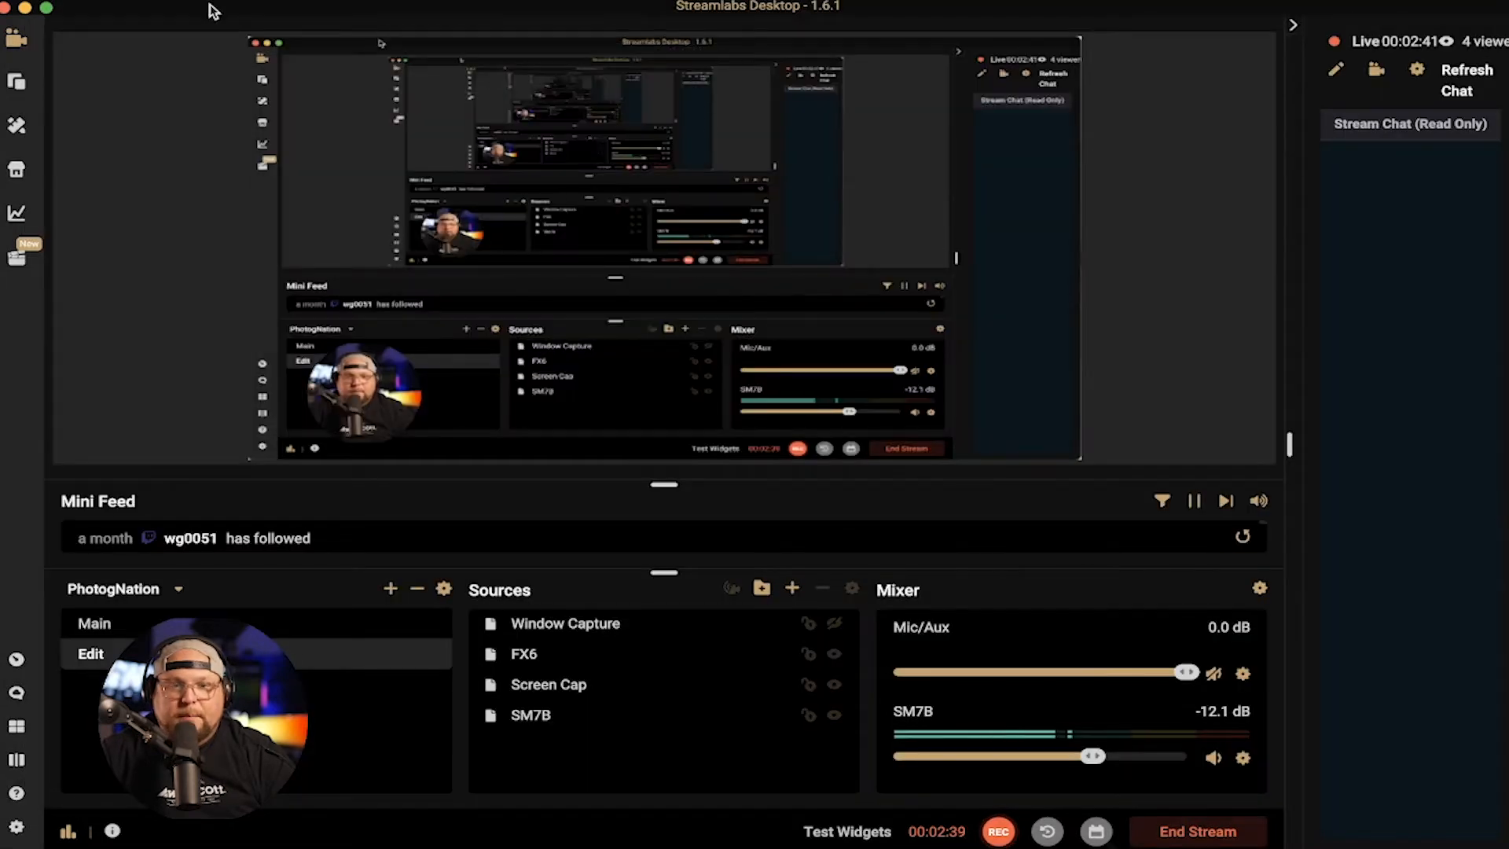
{"action": "left_click", "coordinate": [26, 8]}
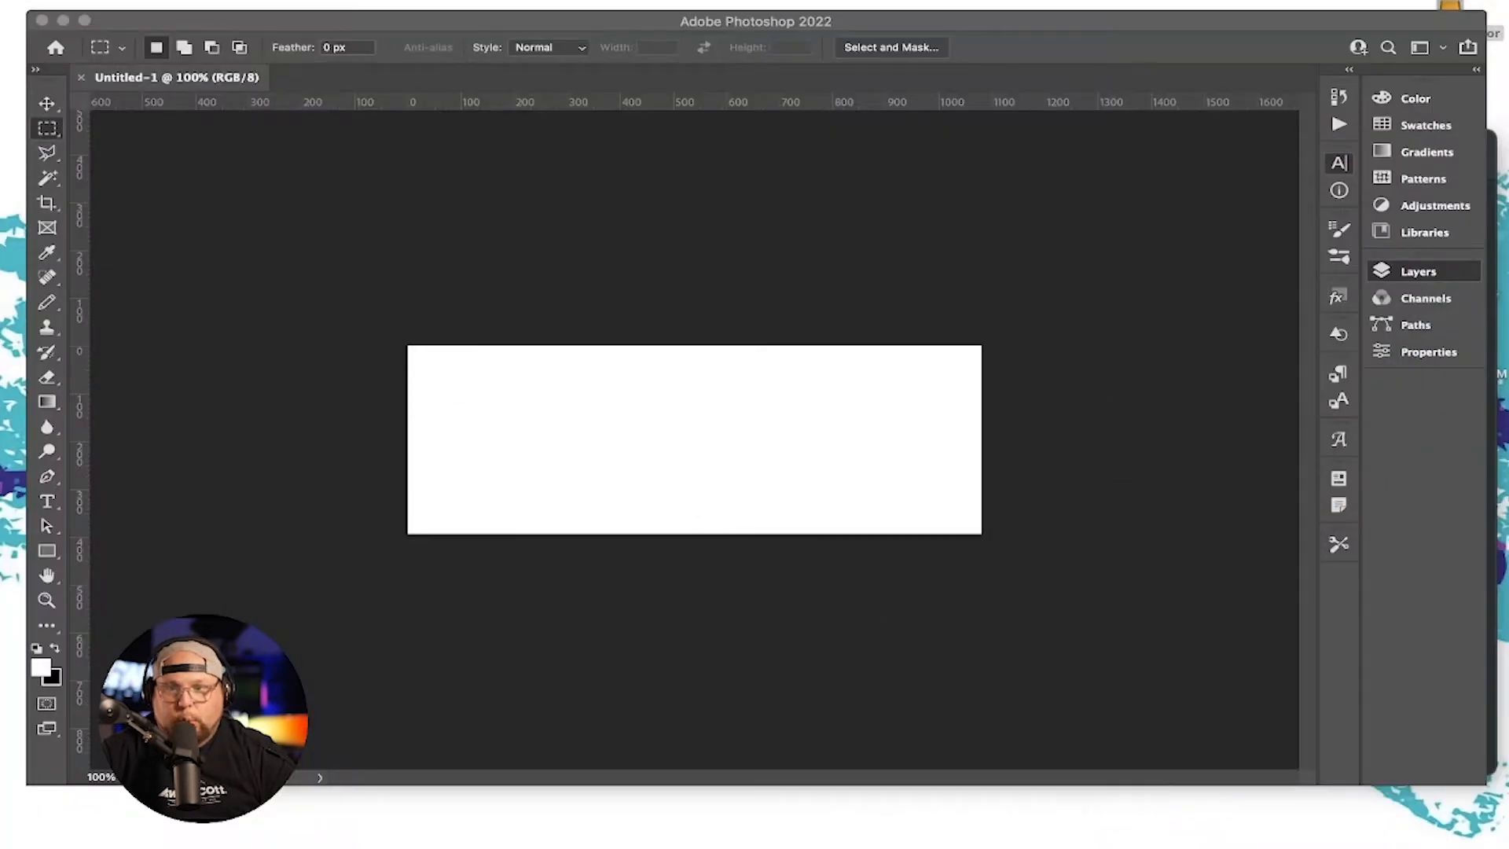
Put away the 50_Sparklers_Alphabet folder window and open DSC04497.JPG from the Desktop folder in Photoshop
{"action": "left_click", "coordinate": [1498, 146]}
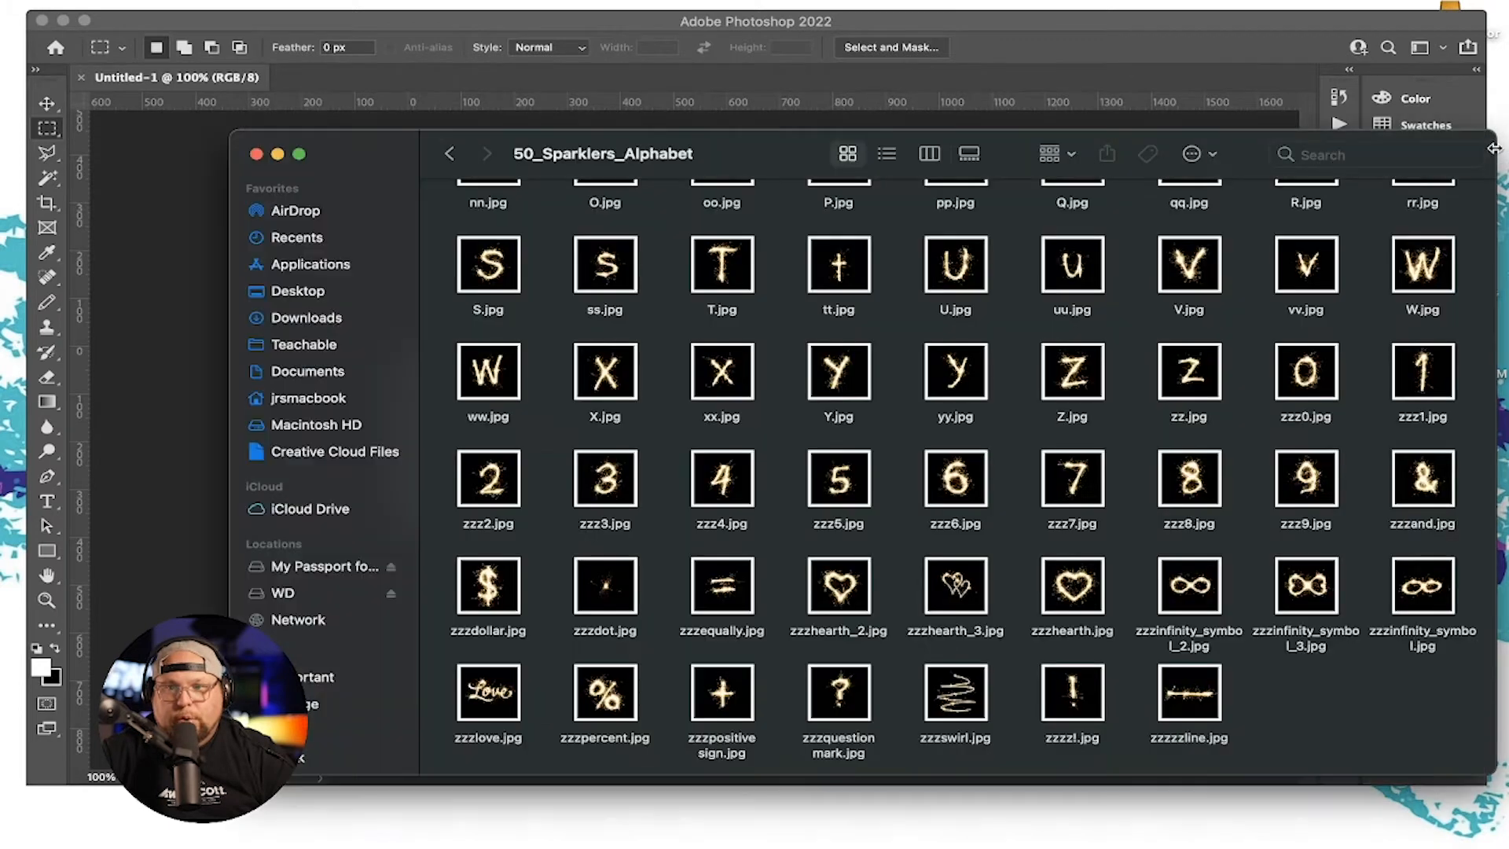
{"action": "left_click", "coordinate": [279, 154]}
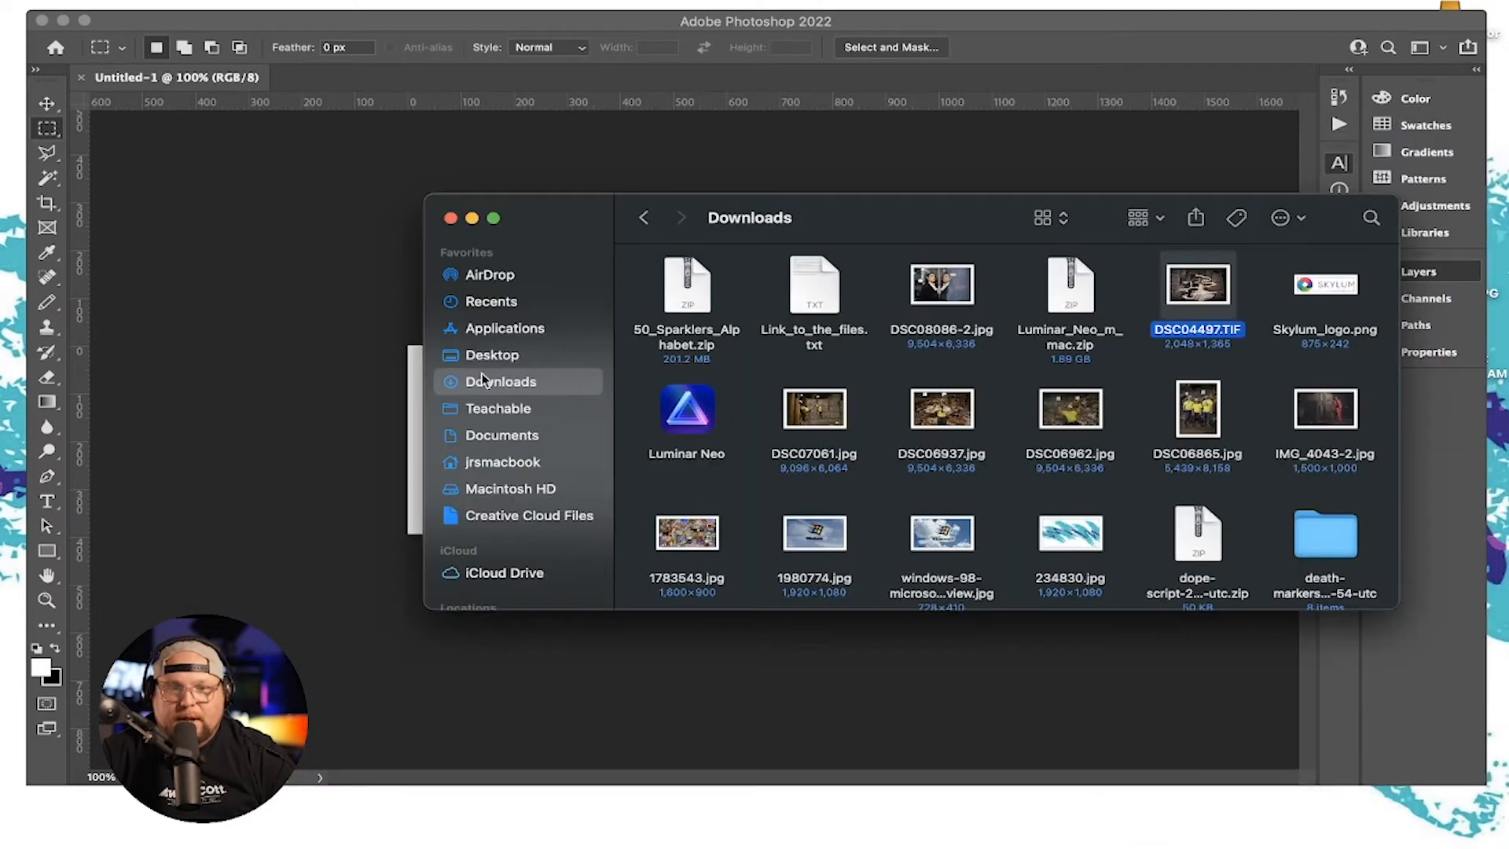
{"action": "left_click", "coordinate": [489, 356]}
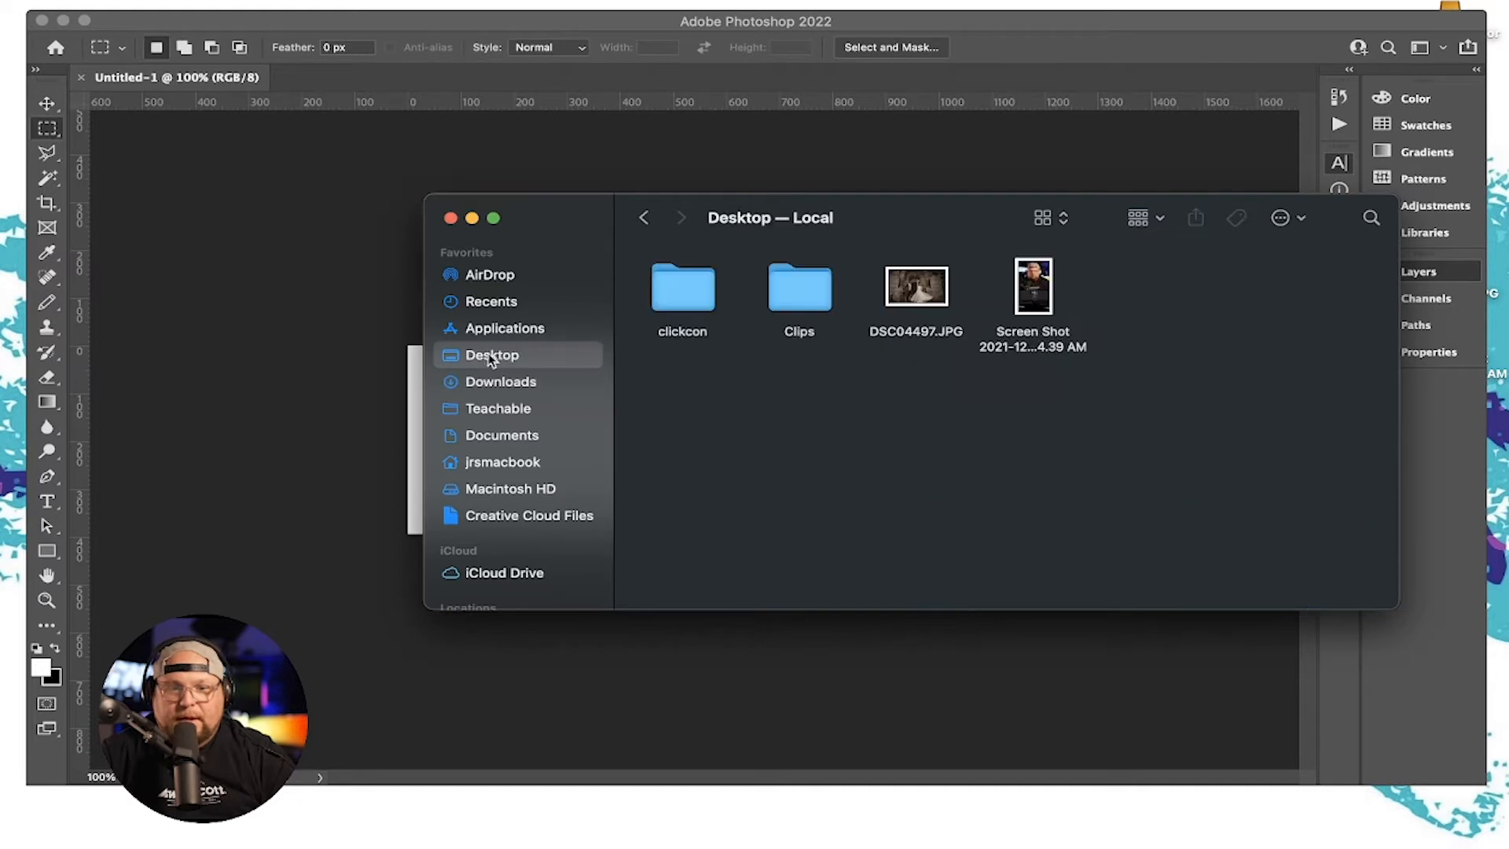
{"action": "left_click", "coordinate": [921, 287]}
{"action": "left_click_drag", "start_coordinate": [784, 213], "coordinate": [567, 77]}
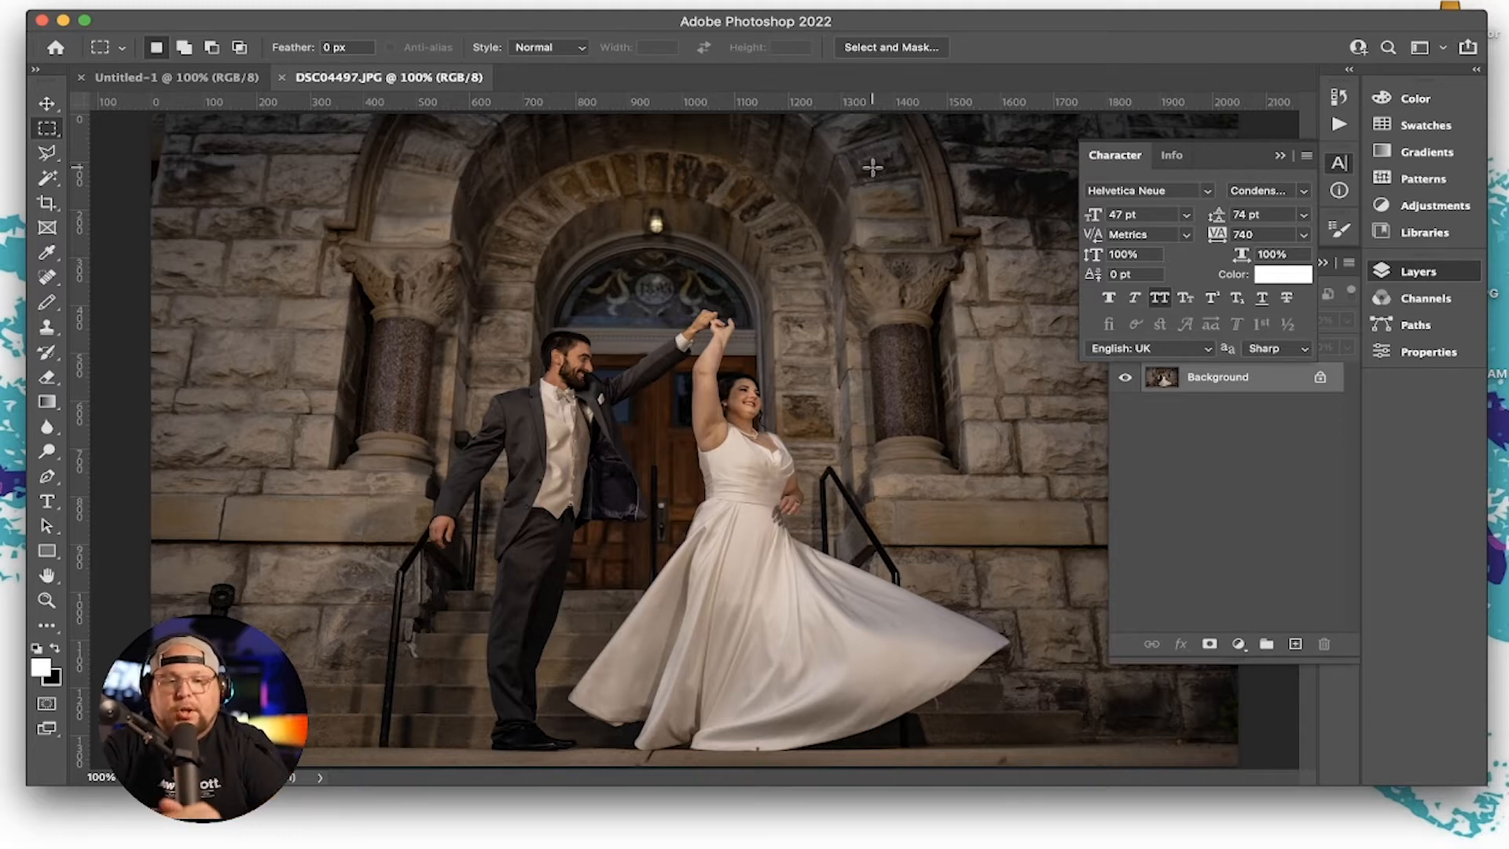
Collapse the Layers and Character panels and shift the Photoshop window sideways to expose the photo's lower-left corner
{"action": "left_click", "coordinate": [1419, 273]}
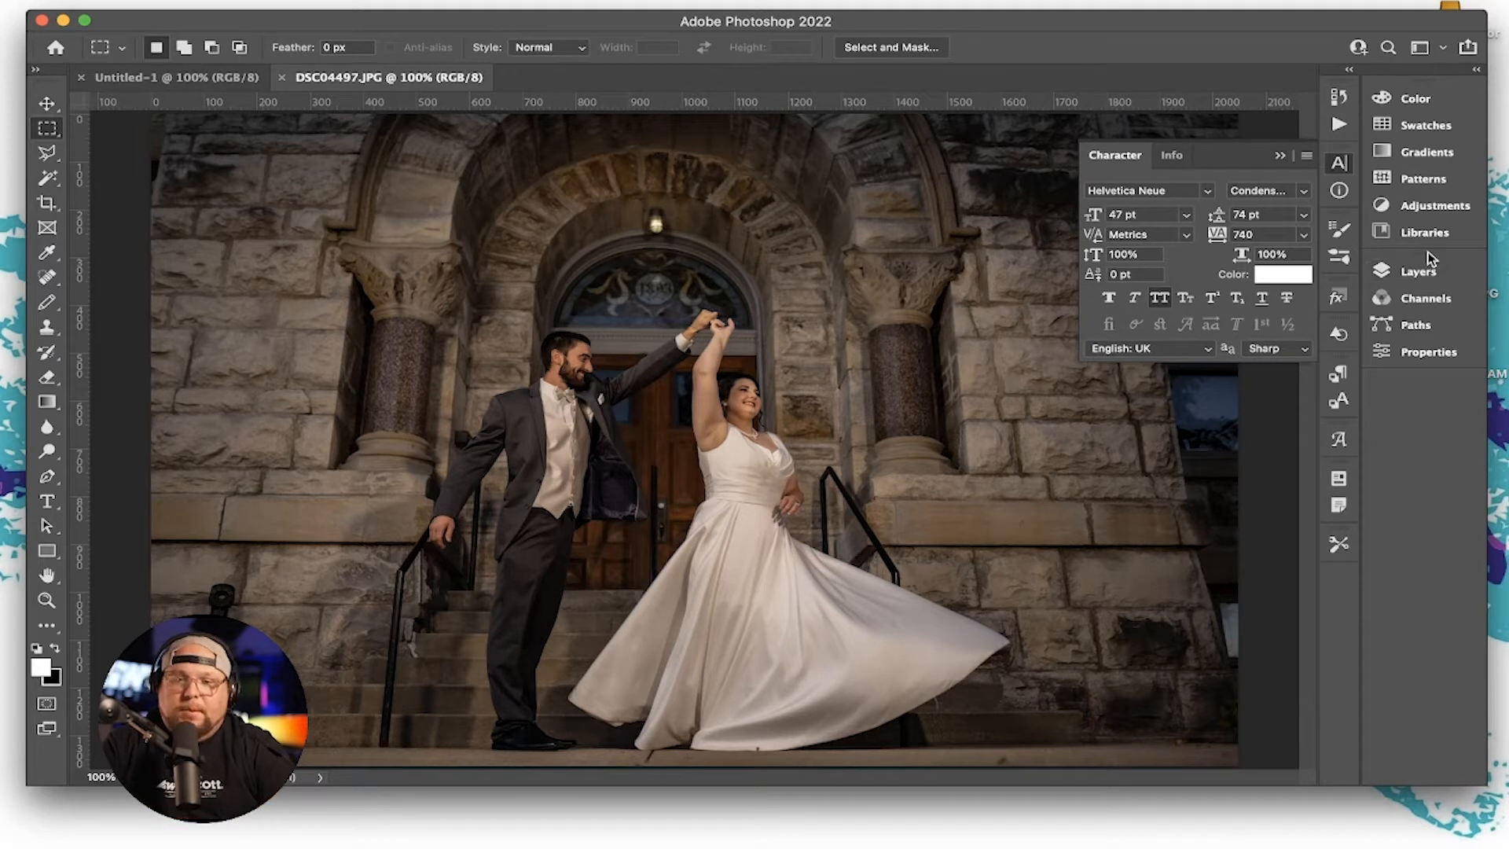
{"action": "left_click", "coordinate": [1341, 165]}
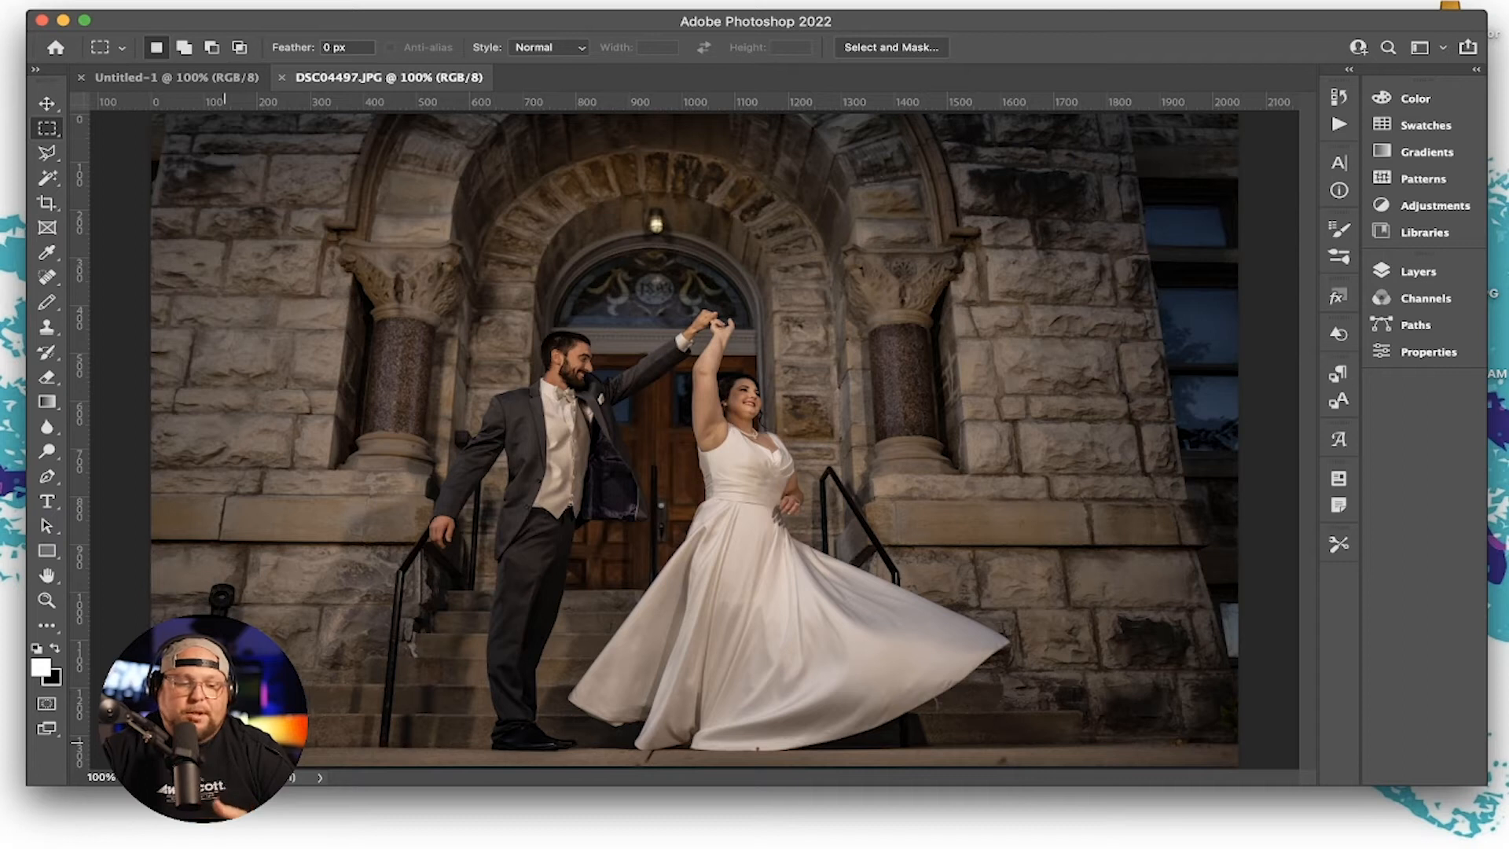
{"action": "left_click_drag", "start_coordinate": [511, 22], "coordinate": [806, 21]}
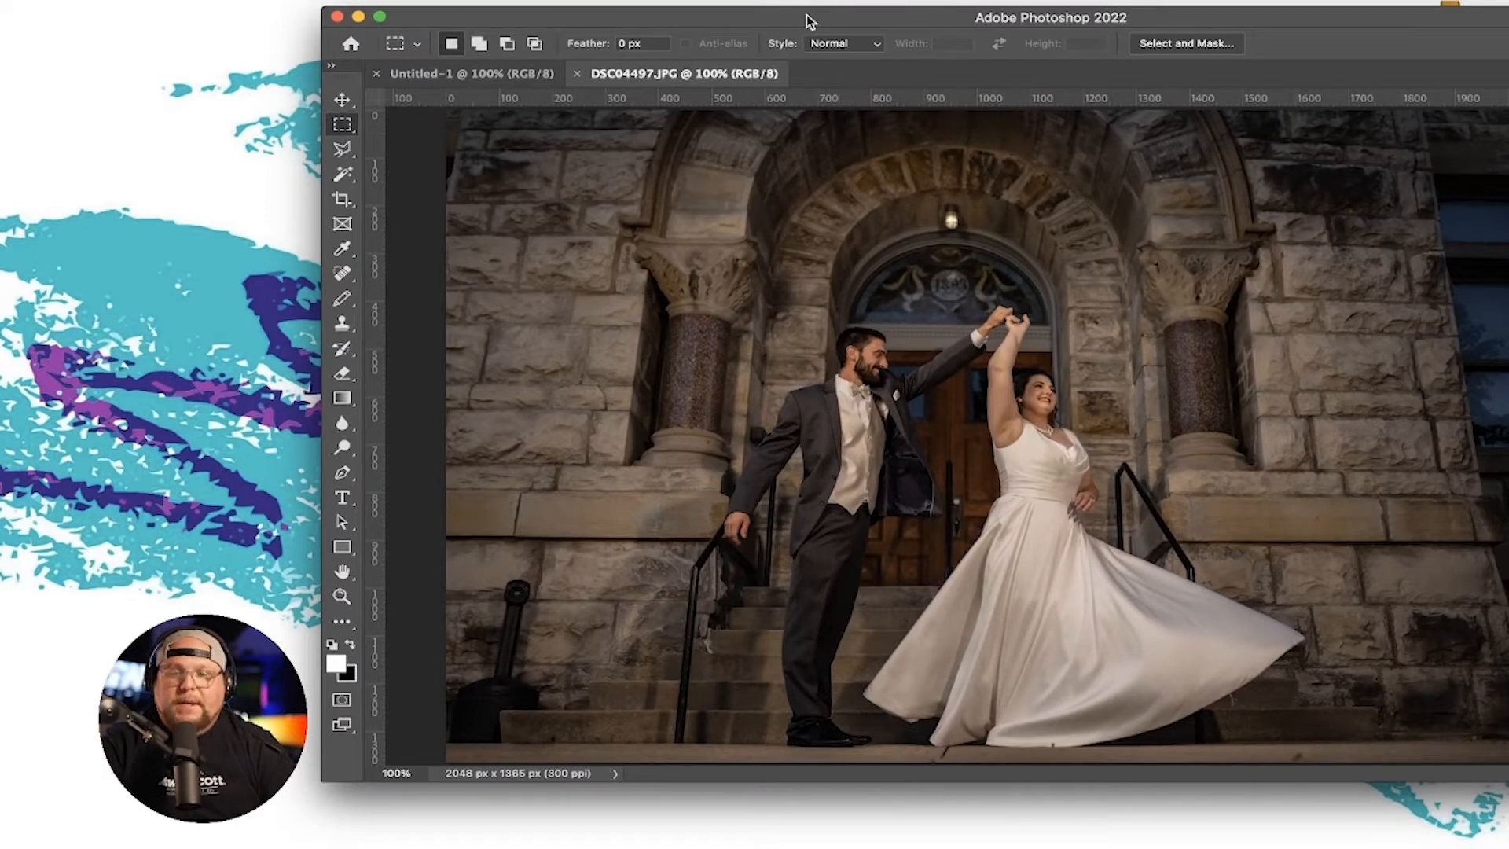
{"action": "left_click_drag", "start_coordinate": [810, 21], "coordinate": [528, 39]}
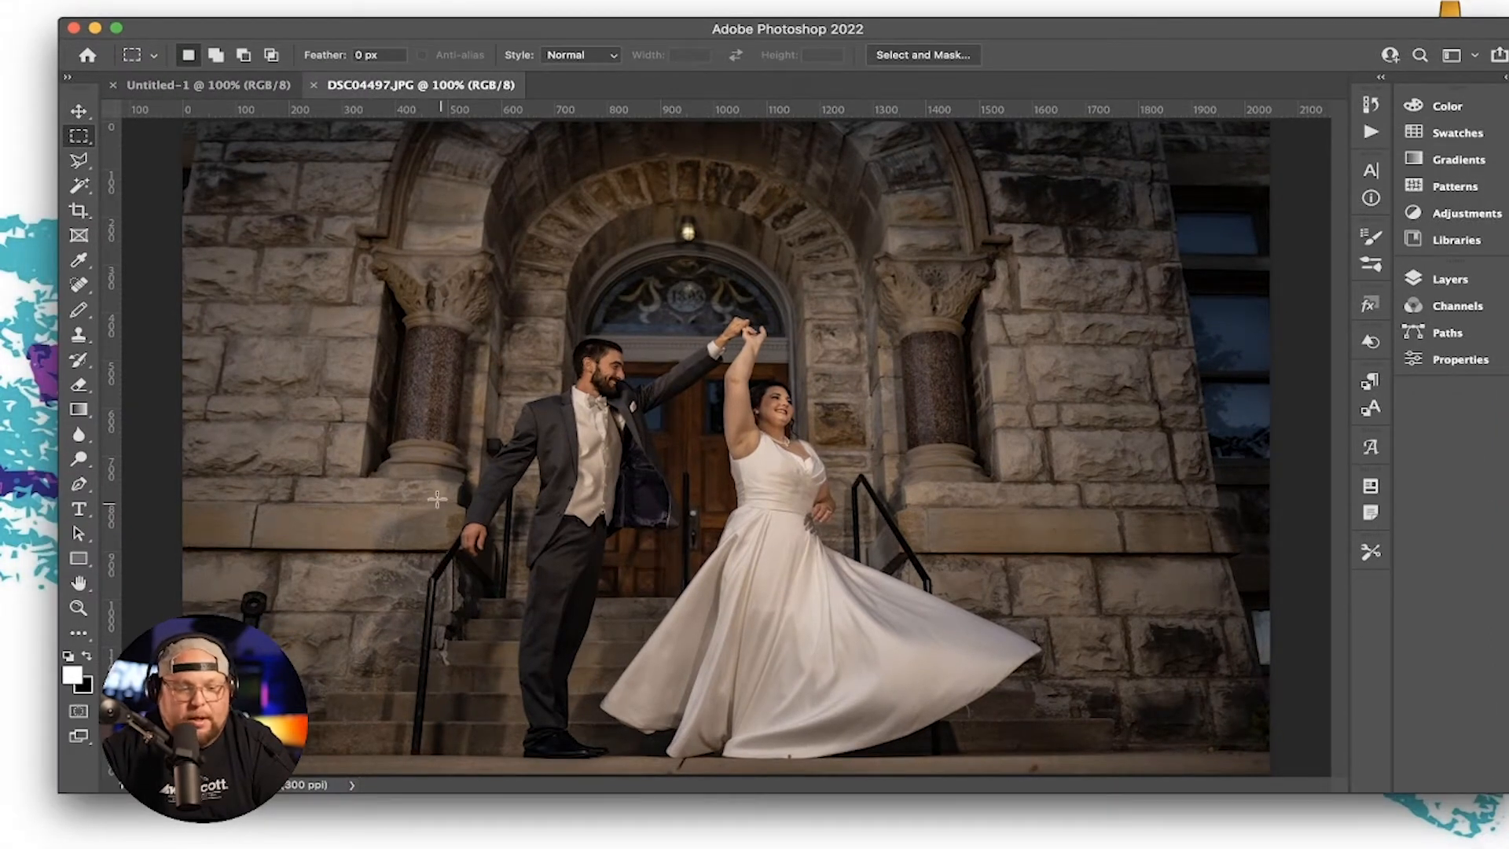
{"action": "left_click_drag", "start_coordinate": [267, 31], "coordinate": [441, 25]}
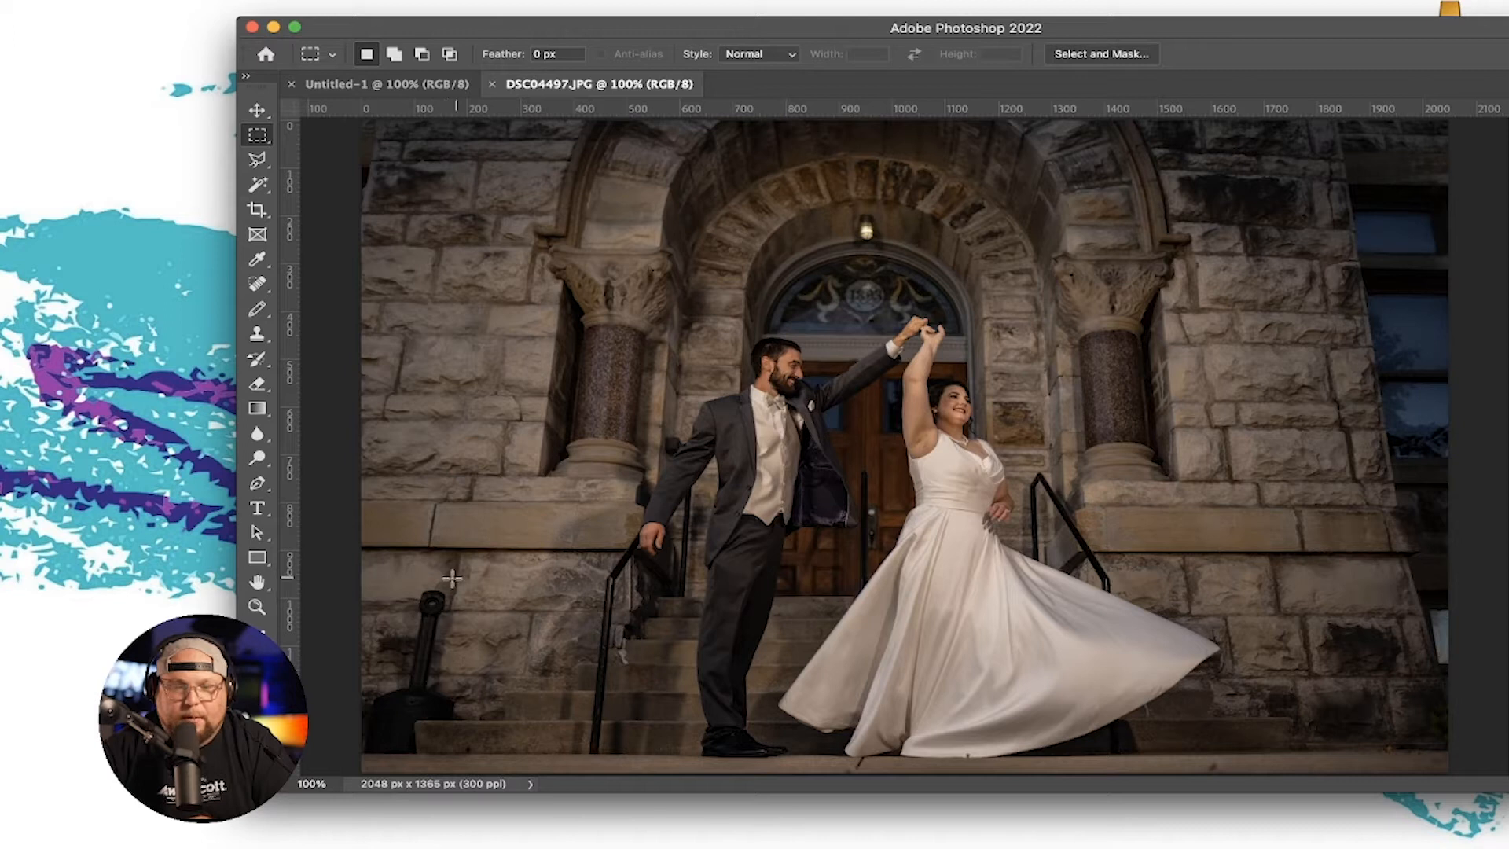
Outline the light stand and its base in the photo's lower-left corner with a closed Polygonal Lasso selection
{"action": "left_click", "coordinate": [262, 162]}
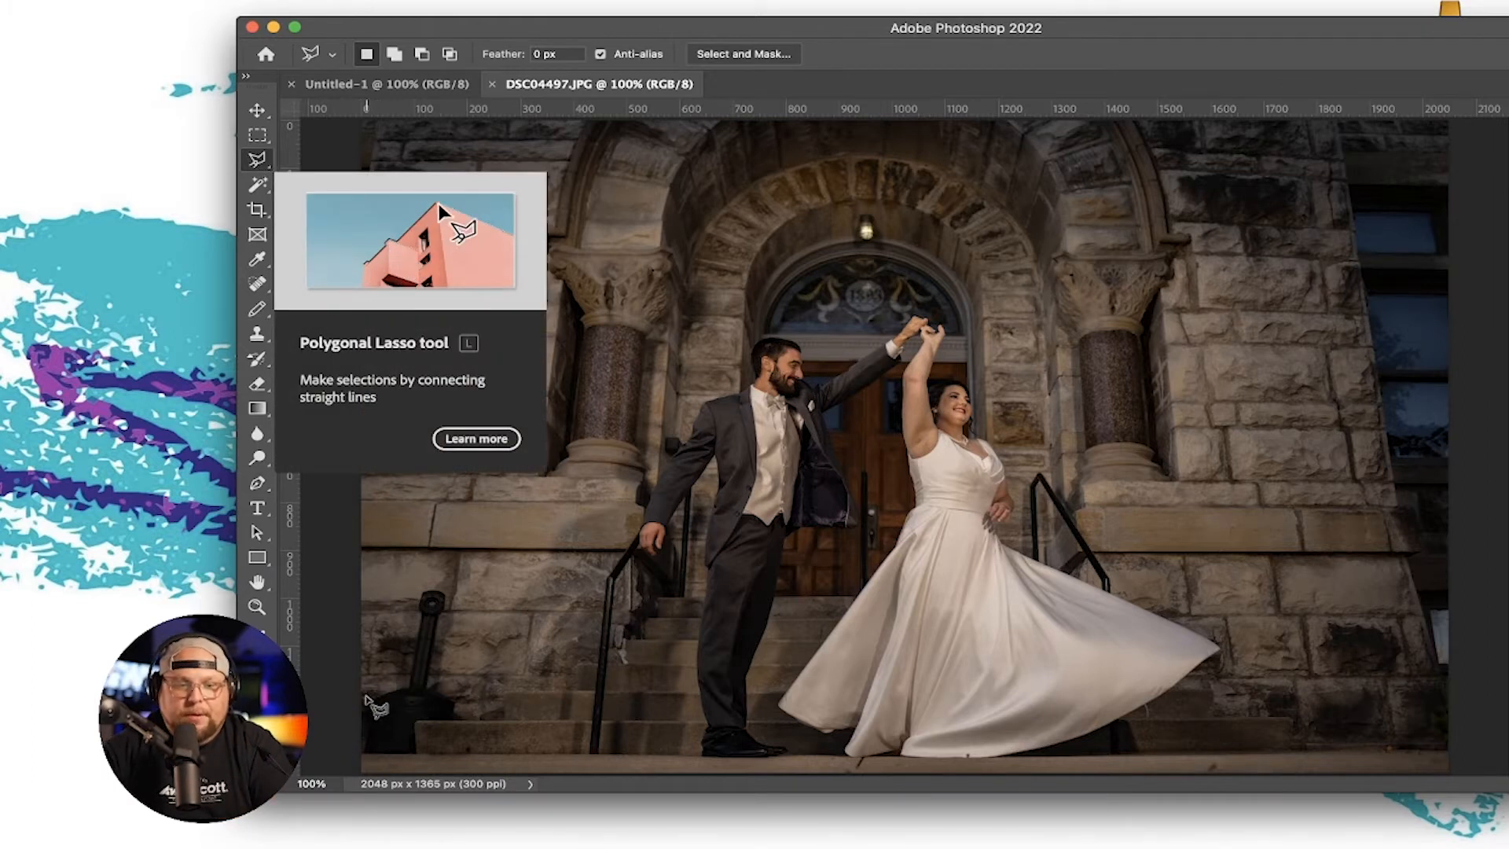
{"action": "left_click", "coordinate": [407, 676]}
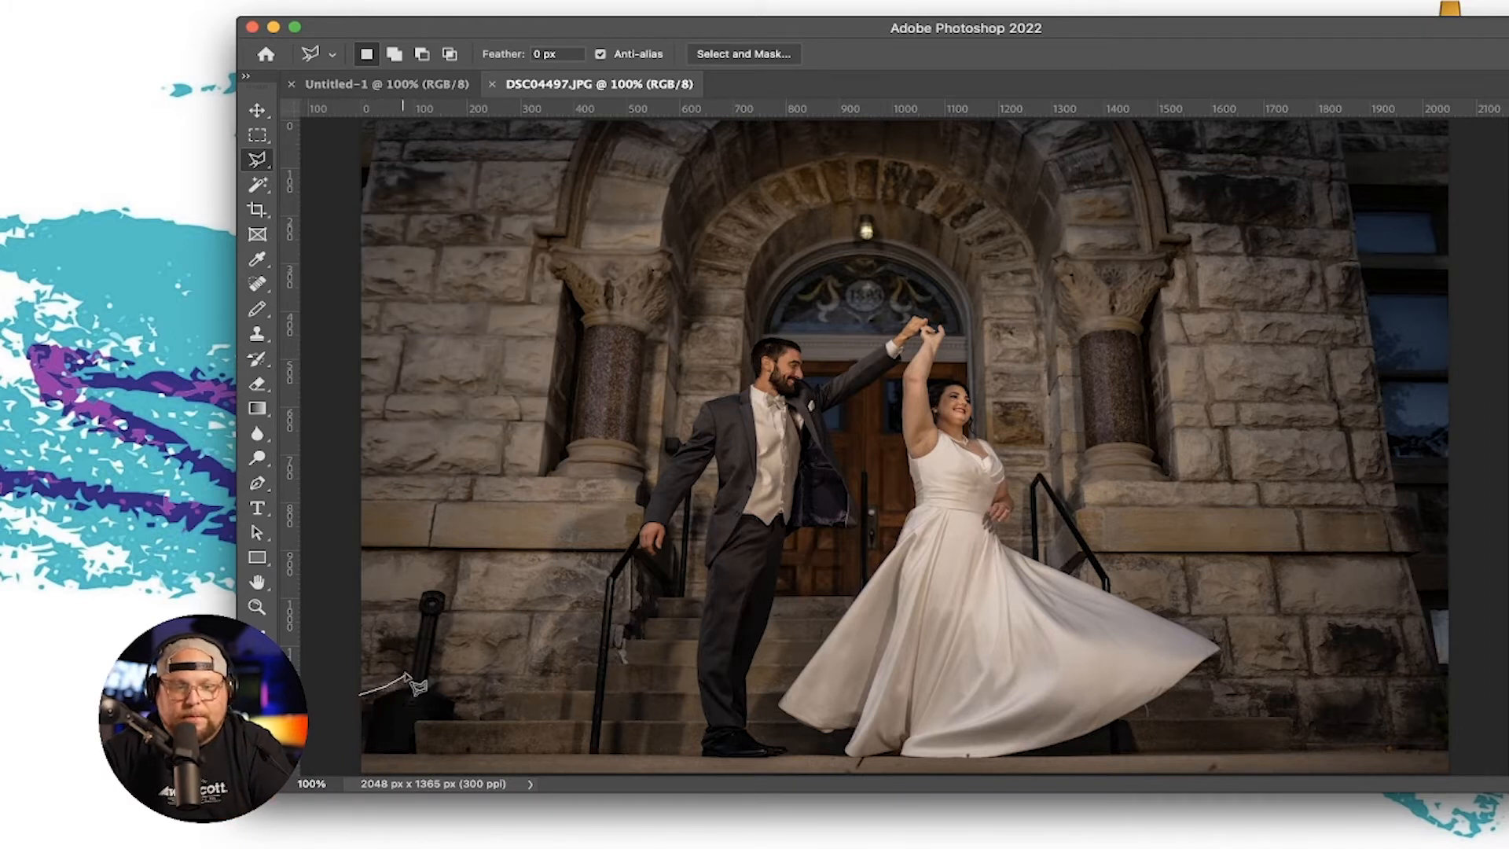
{"action": "left_click", "coordinate": [414, 614]}
{"action": "left_click", "coordinate": [410, 589]}
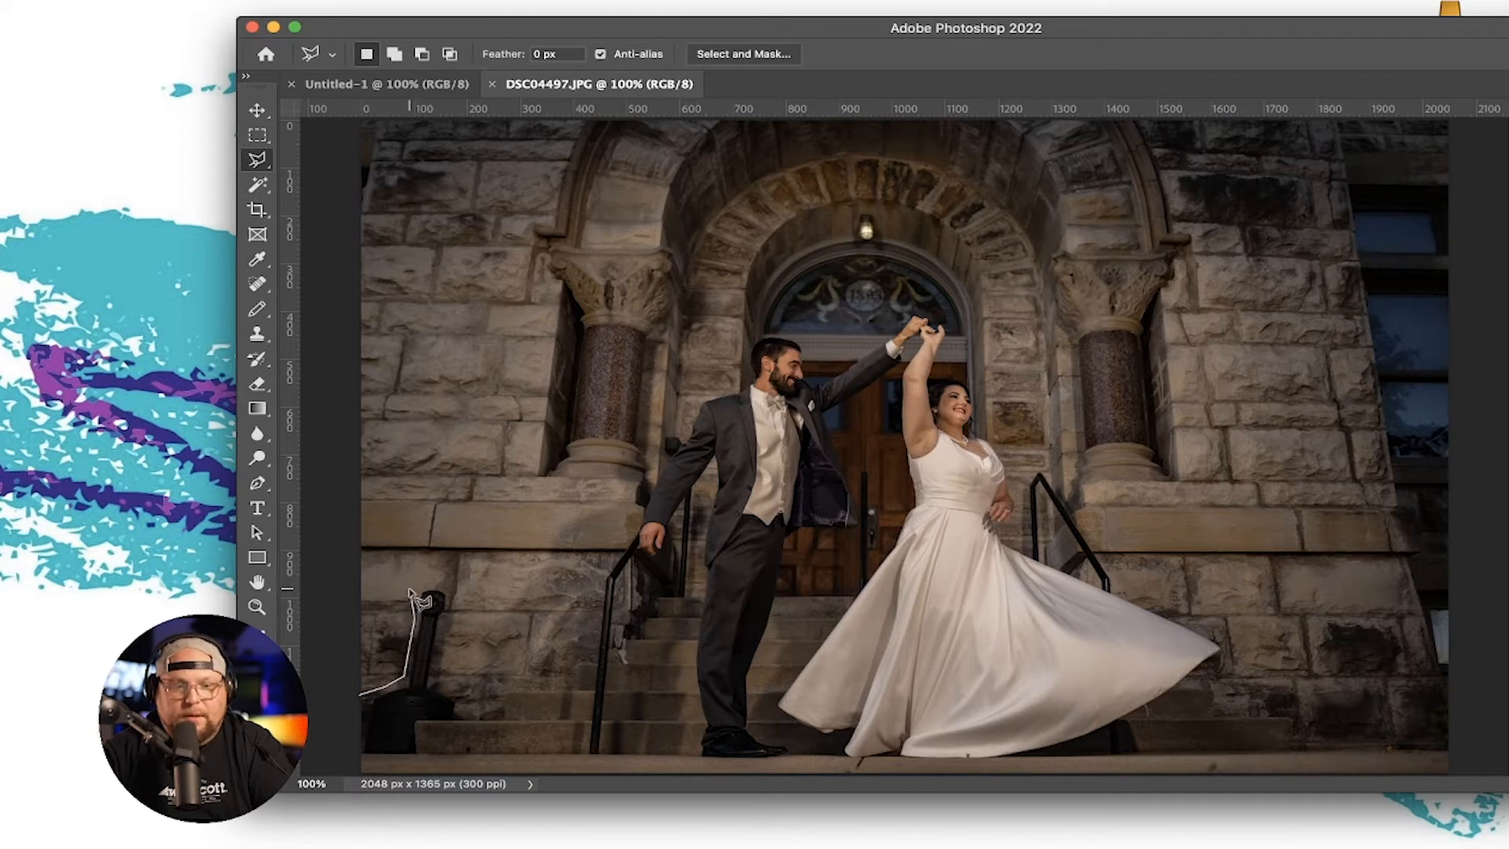
{"action": "left_click", "coordinate": [432, 581]}
{"action": "left_click", "coordinate": [446, 586]}
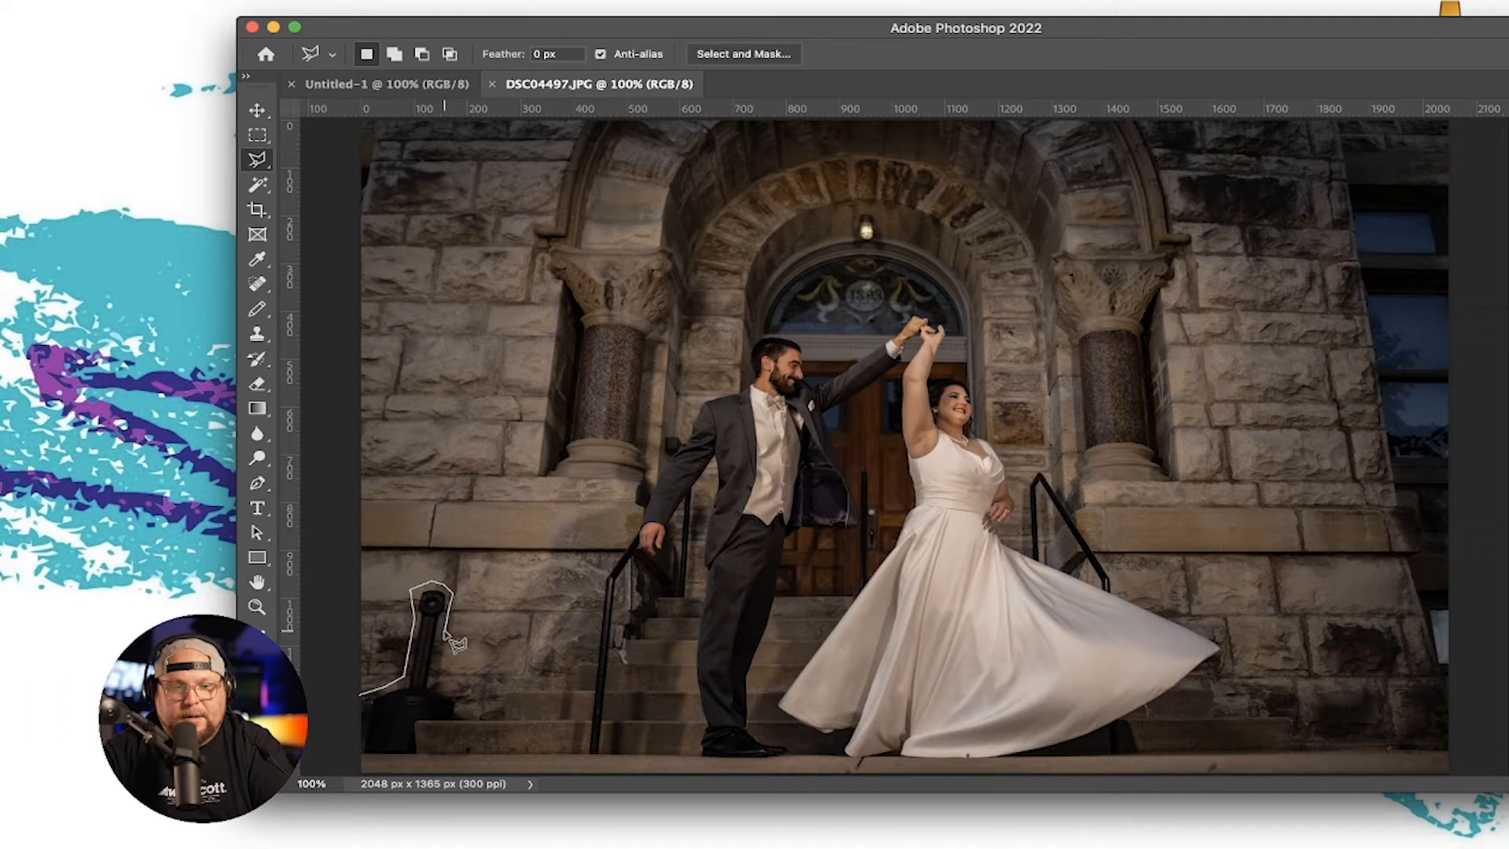
{"action": "left_click", "coordinate": [438, 679]}
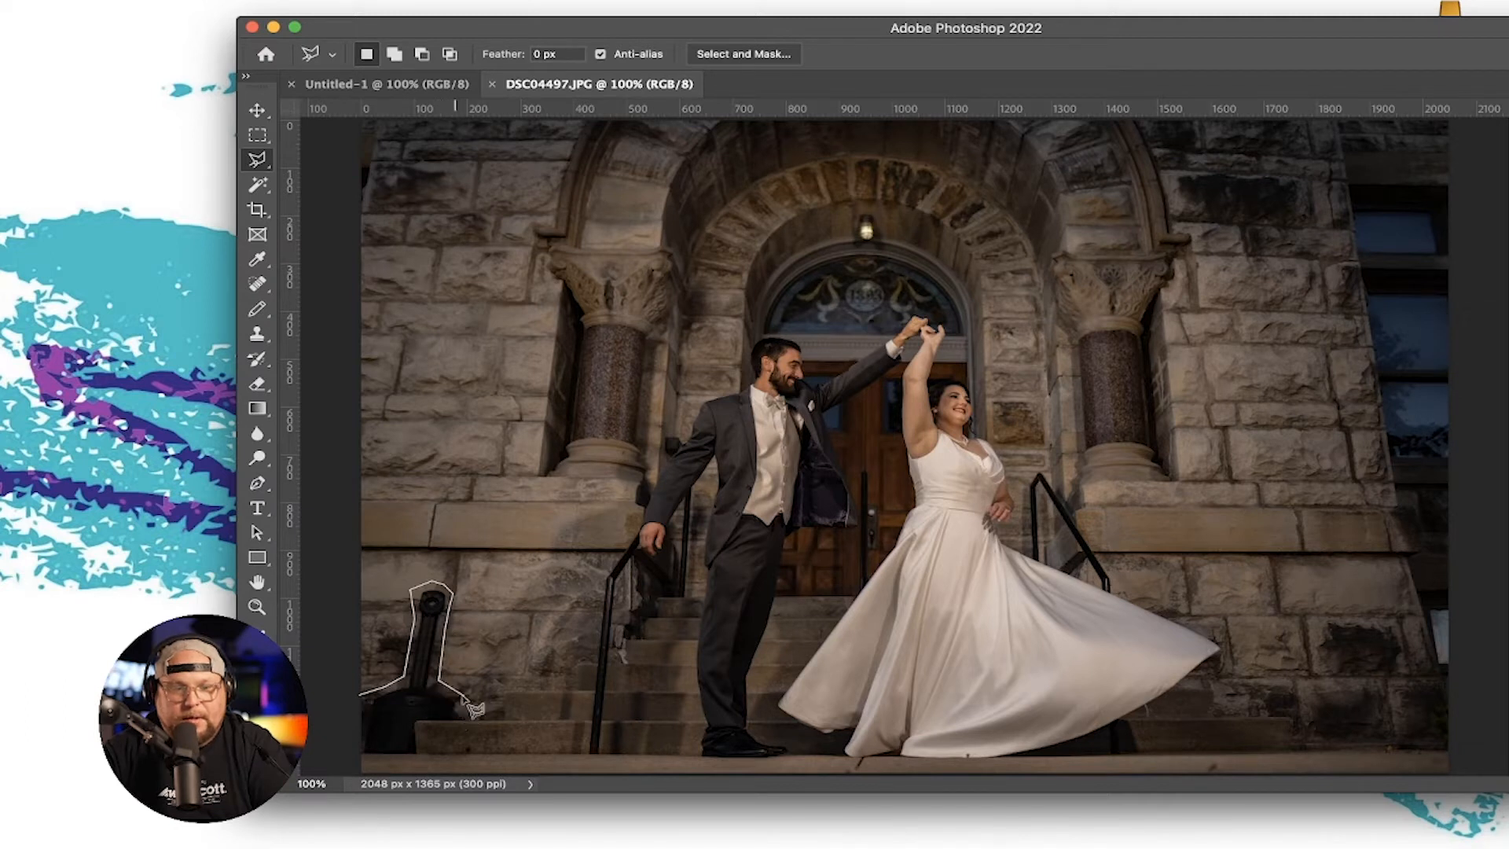
{"action": "left_click", "coordinate": [469, 722]}
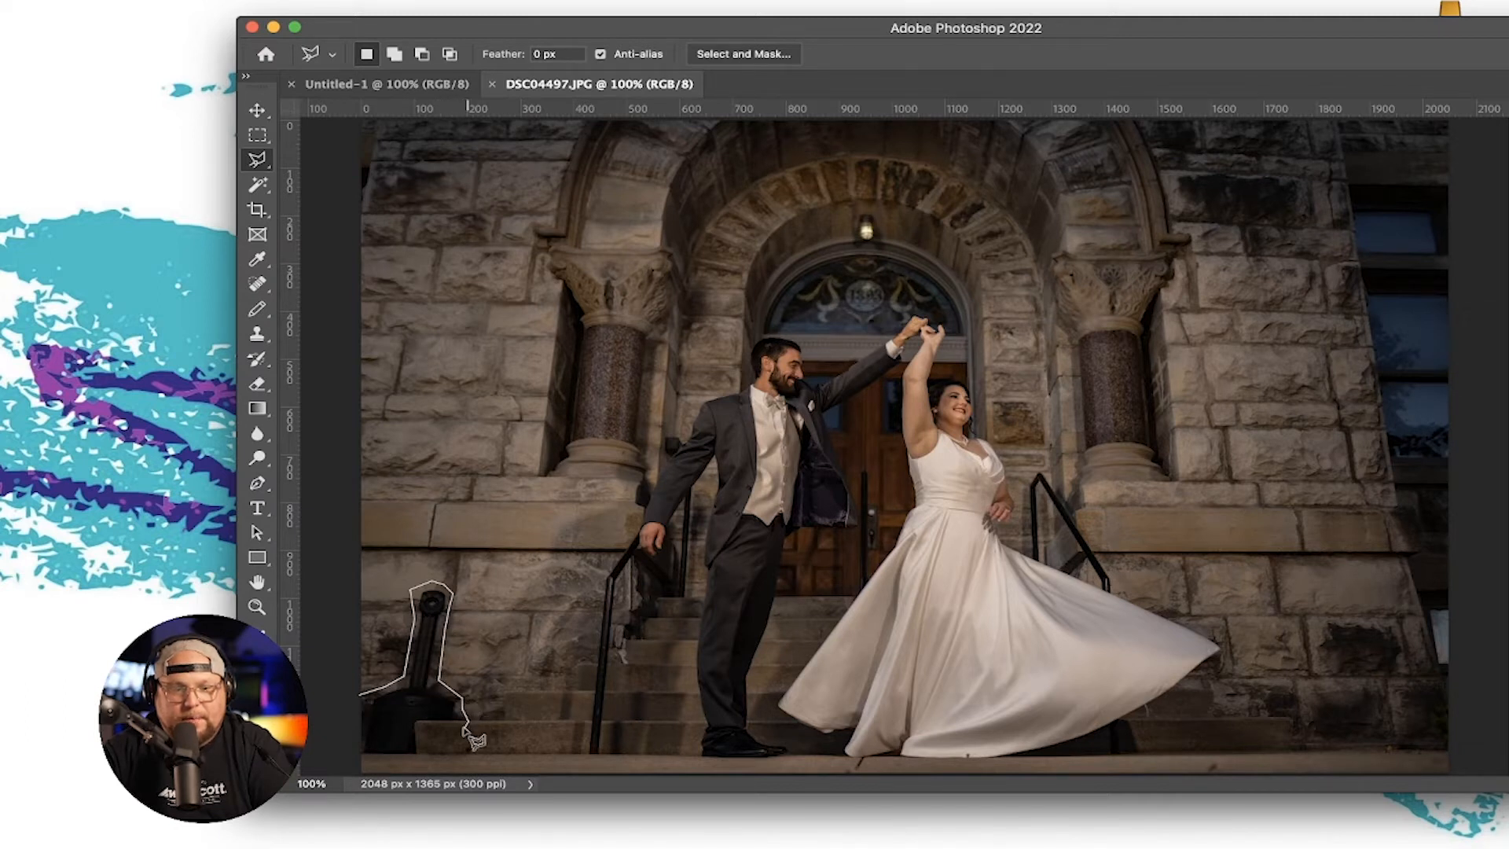
{"action": "left_click", "coordinate": [417, 761]}
{"action": "left_click", "coordinate": [321, 760]}
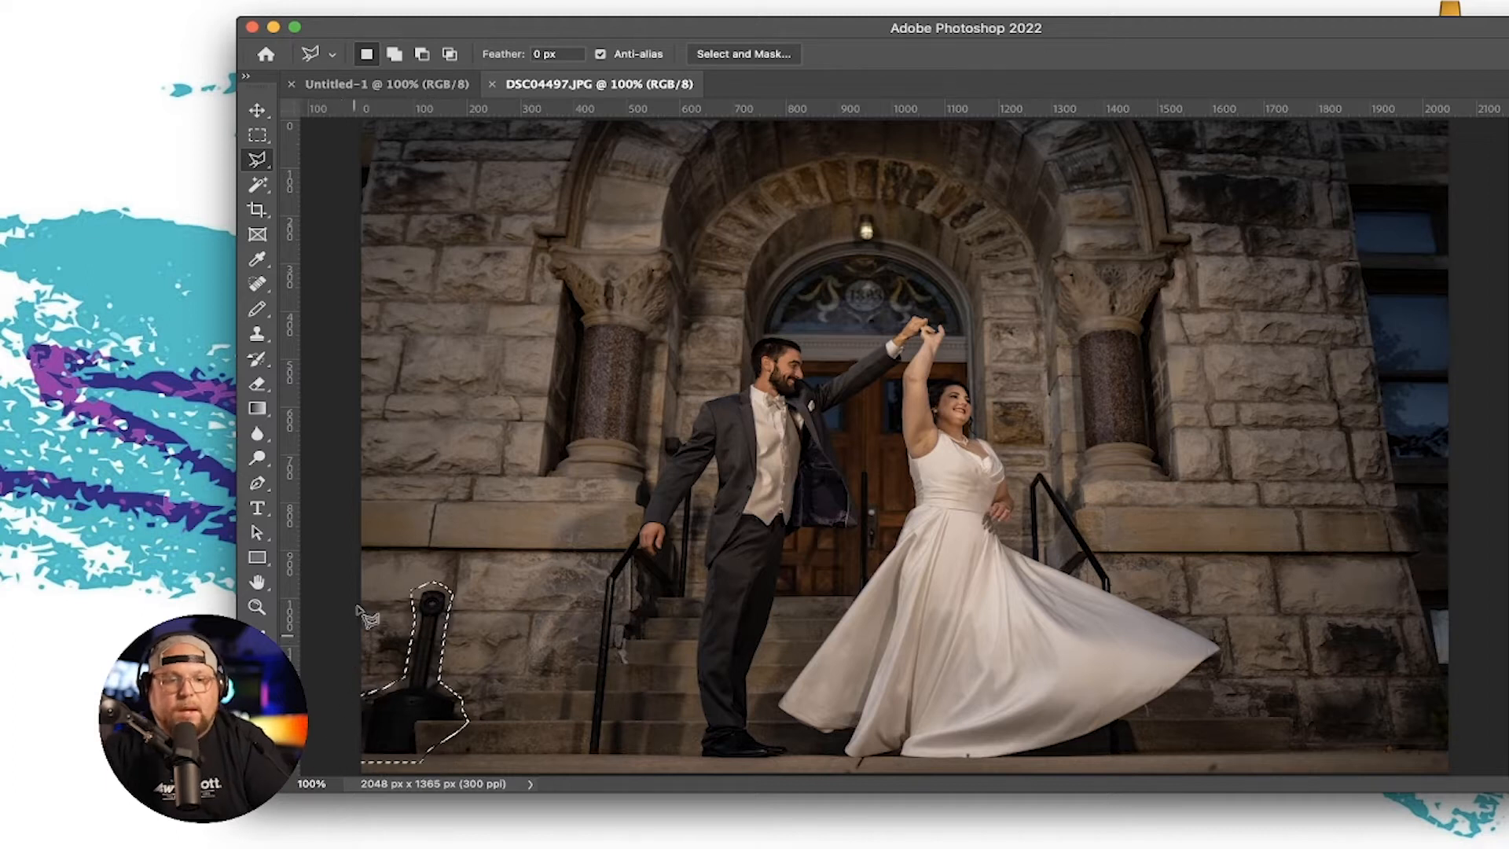
Start Content-Aware Fill on the selected light stand and reposition the window so its fill settings are fully in view
{"action": "mouse_move", "coordinate": [201, 5]}
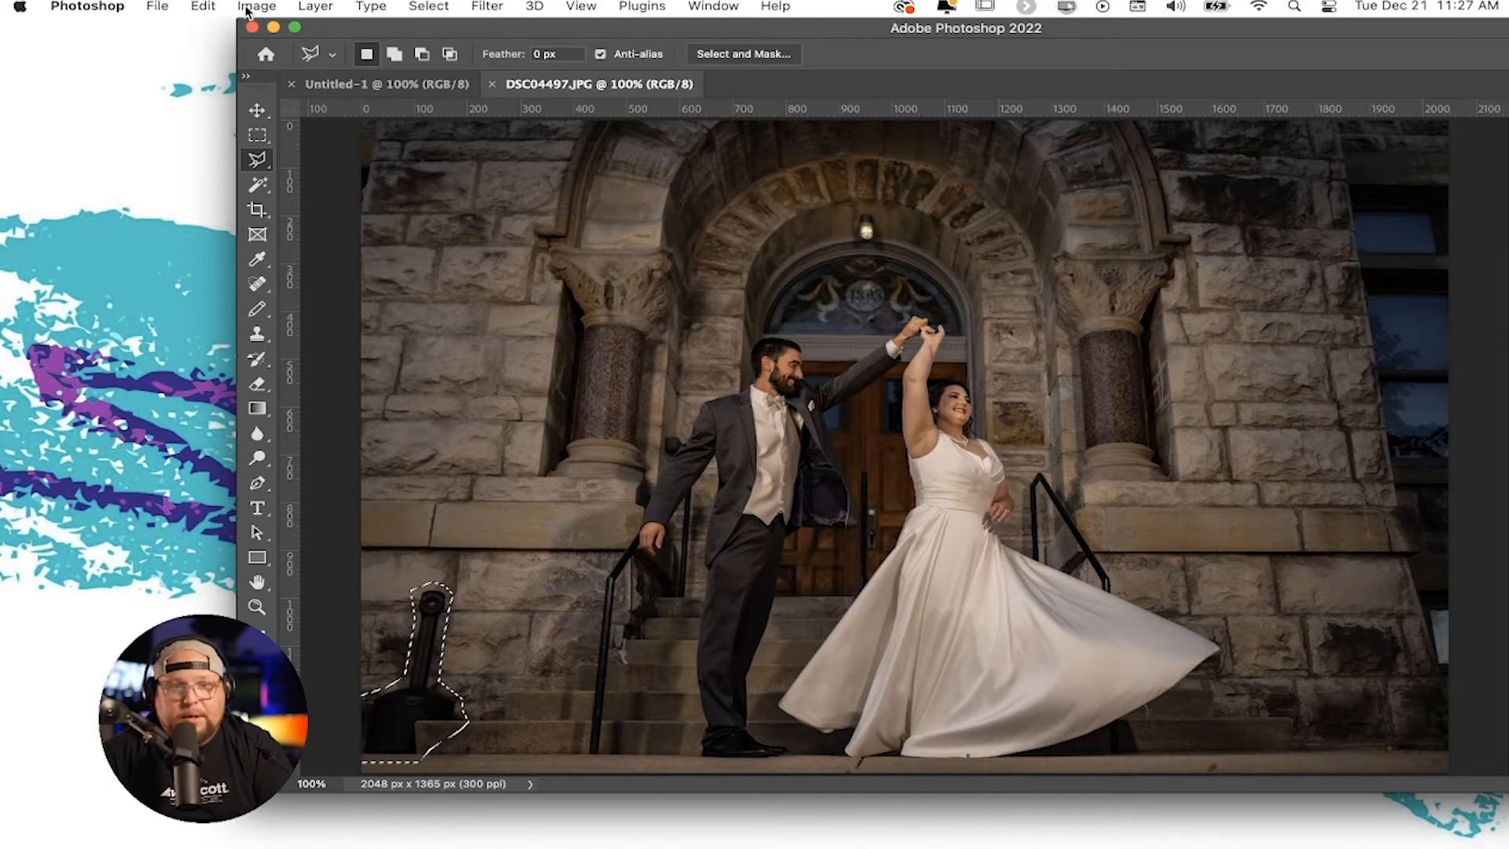
{"action": "left_click", "coordinate": [203, 6]}
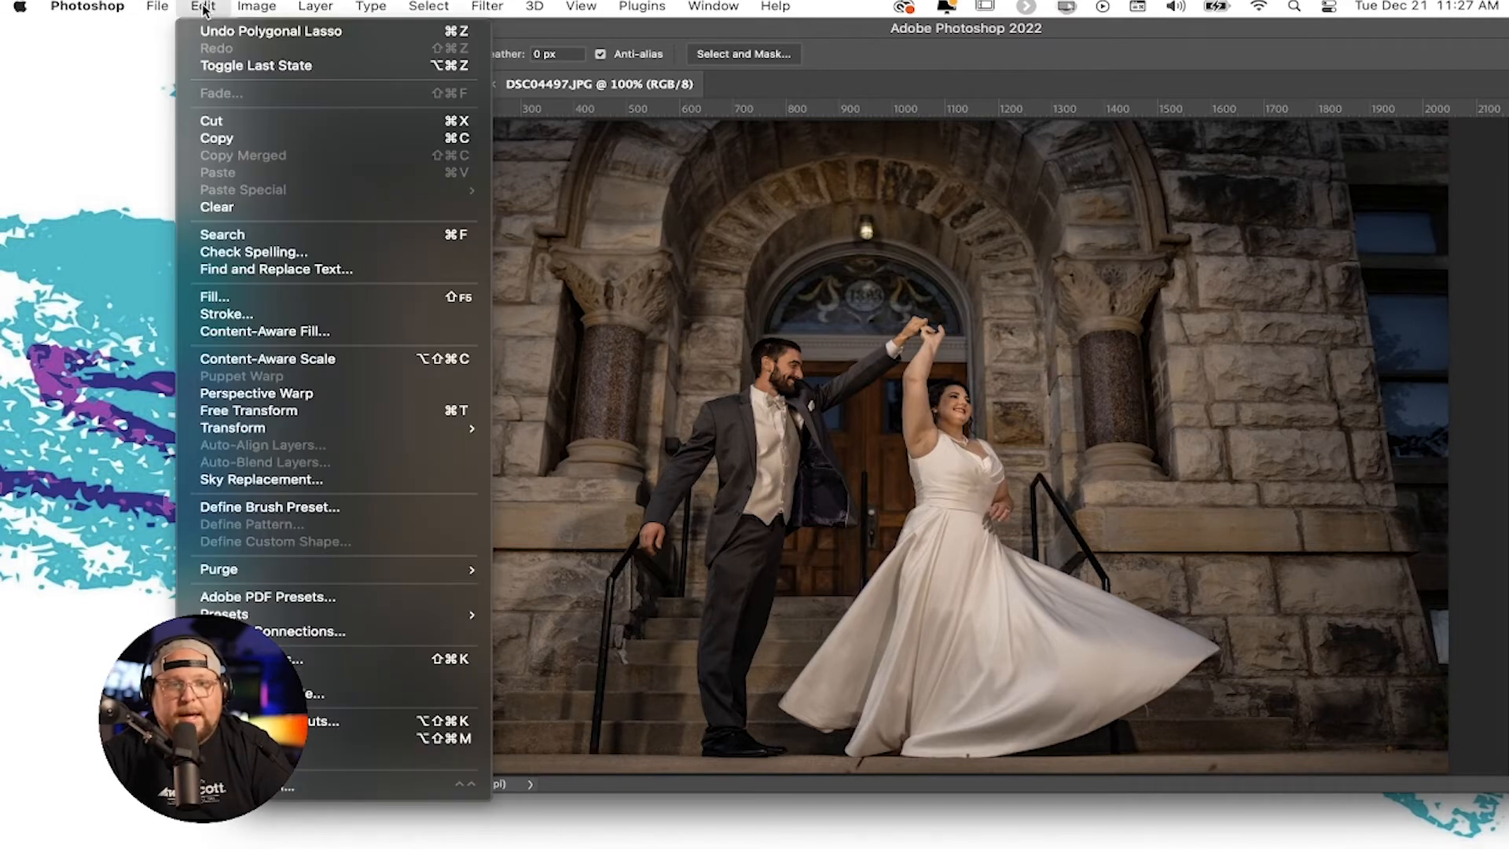
{"action": "left_click", "coordinate": [264, 331]}
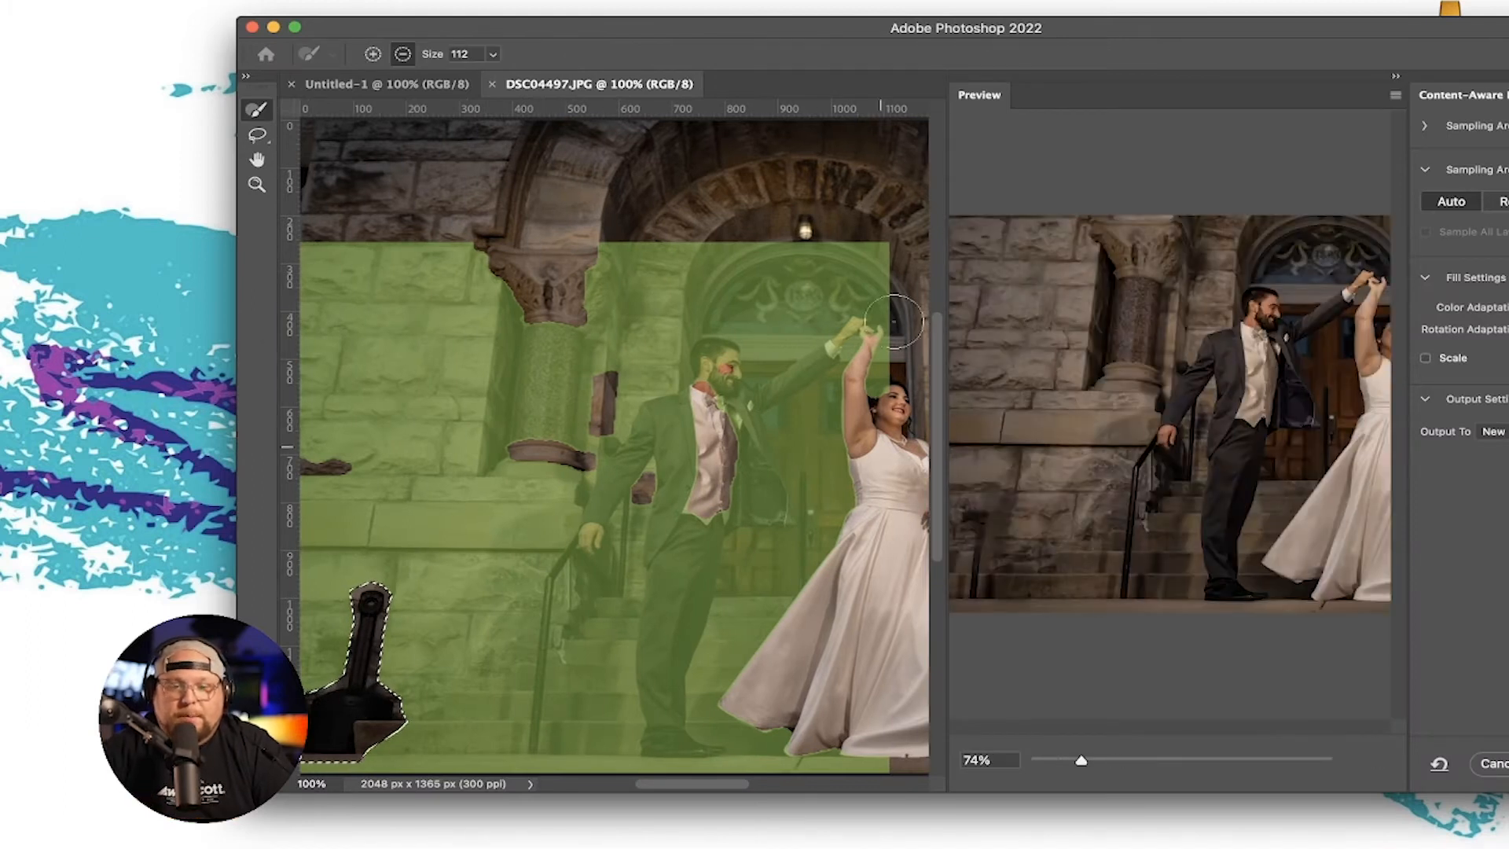
{"action": "left_click_drag", "start_coordinate": [817, 28], "coordinate": [651, 22]}
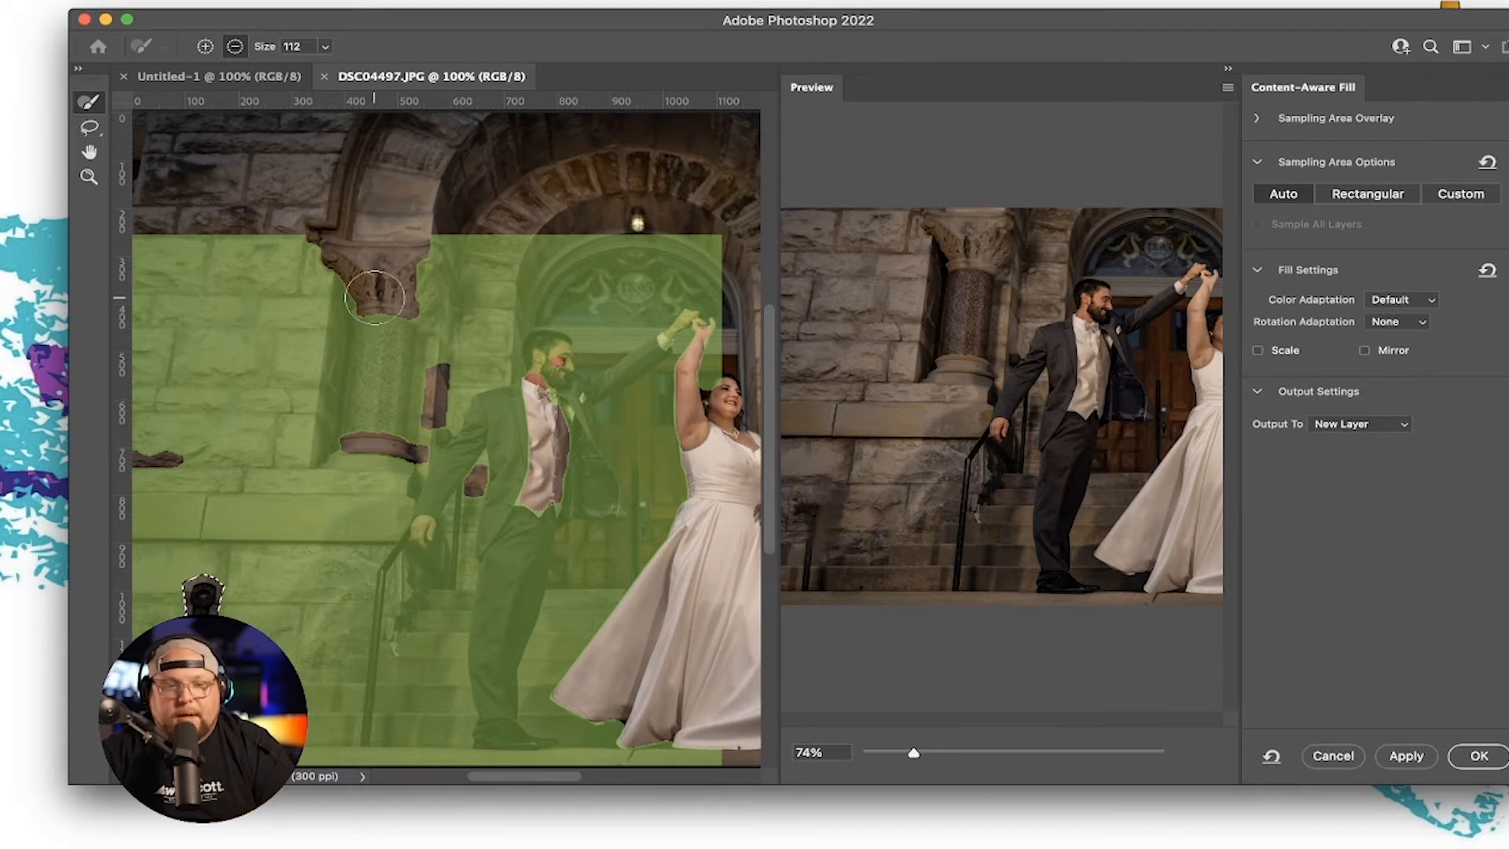
Brush the column, doorway, couple and steps out of the fill's sampling area, enlarging the brush to size 300
{"action": "mouse_move", "coordinate": [370, 307]}
{"action": "left_mouse_down"}
{"action": "mouse_move", "coordinate": [368, 415]}
{"action": "mouse_move", "coordinate": [332, 253]}
{"action": "mouse_move", "coordinate": [751, 253]}
{"action": "mouse_move", "coordinate": [410, 300]}
{"action": "mouse_move", "coordinate": [367, 767]}
{"action": "mouse_move", "coordinate": [361, 685]}
{"action": "mouse_move", "coordinate": [388, 754]}
{"action": "mouse_move", "coordinate": [727, 762]}
{"action": "mouse_move", "coordinate": [400, 700]}
{"action": "mouse_move", "coordinate": [419, 635]}
{"action": "mouse_move", "coordinate": [425, 343]}
{"action": "mouse_move", "coordinate": [733, 310]}
{"action": "mouse_move", "coordinate": [712, 322]}
{"action": "mouse_move", "coordinate": [712, 281]}
{"action": "mouse_move", "coordinate": [607, 316]}
{"action": "mouse_move", "coordinate": [697, 359]}
{"action": "mouse_move", "coordinate": [701, 420]}
{"action": "mouse_move", "coordinate": [668, 420]}
{"action": "mouse_move", "coordinate": [673, 391]}
{"action": "mouse_move", "coordinate": [656, 377]}
{"action": "mouse_move", "coordinate": [648, 526]}
{"action": "mouse_move", "coordinate": [575, 351]}
{"action": "mouse_move", "coordinate": [500, 375]}
{"action": "mouse_move", "coordinate": [506, 622]}
{"action": "mouse_move", "coordinate": [518, 657]}
{"action": "mouse_move", "coordinate": [552, 659]}
{"action": "mouse_move", "coordinate": [483, 674]}
{"action": "left_mouse_up"}
{"action": "key", "text": "bracketright"}
{"action": "key", "text": "bracketright"}
{"action": "key", "text": "bracketright"}
{"action": "key", "text": "bracketright"}
{"action": "key", "text": "bracketright"}
{"action": "key", "text": "bracketright"}
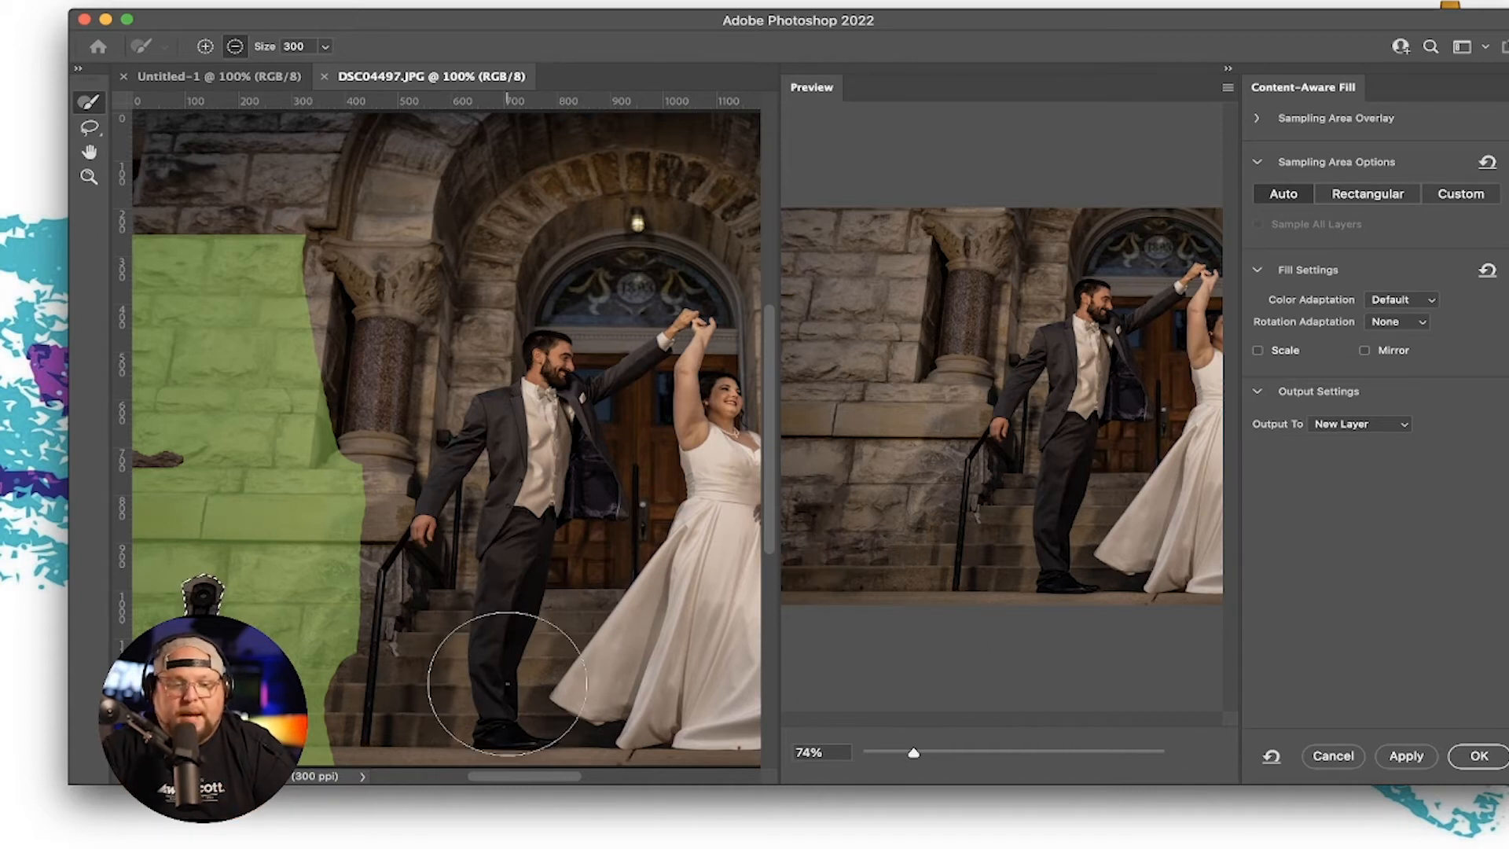
Switch to Streamlabs, hide the FX6 source in the Edit scene, and return to Photoshop
{"action": "left_click_drag", "start_coordinate": [410, 20], "coordinate": [387, 44]}
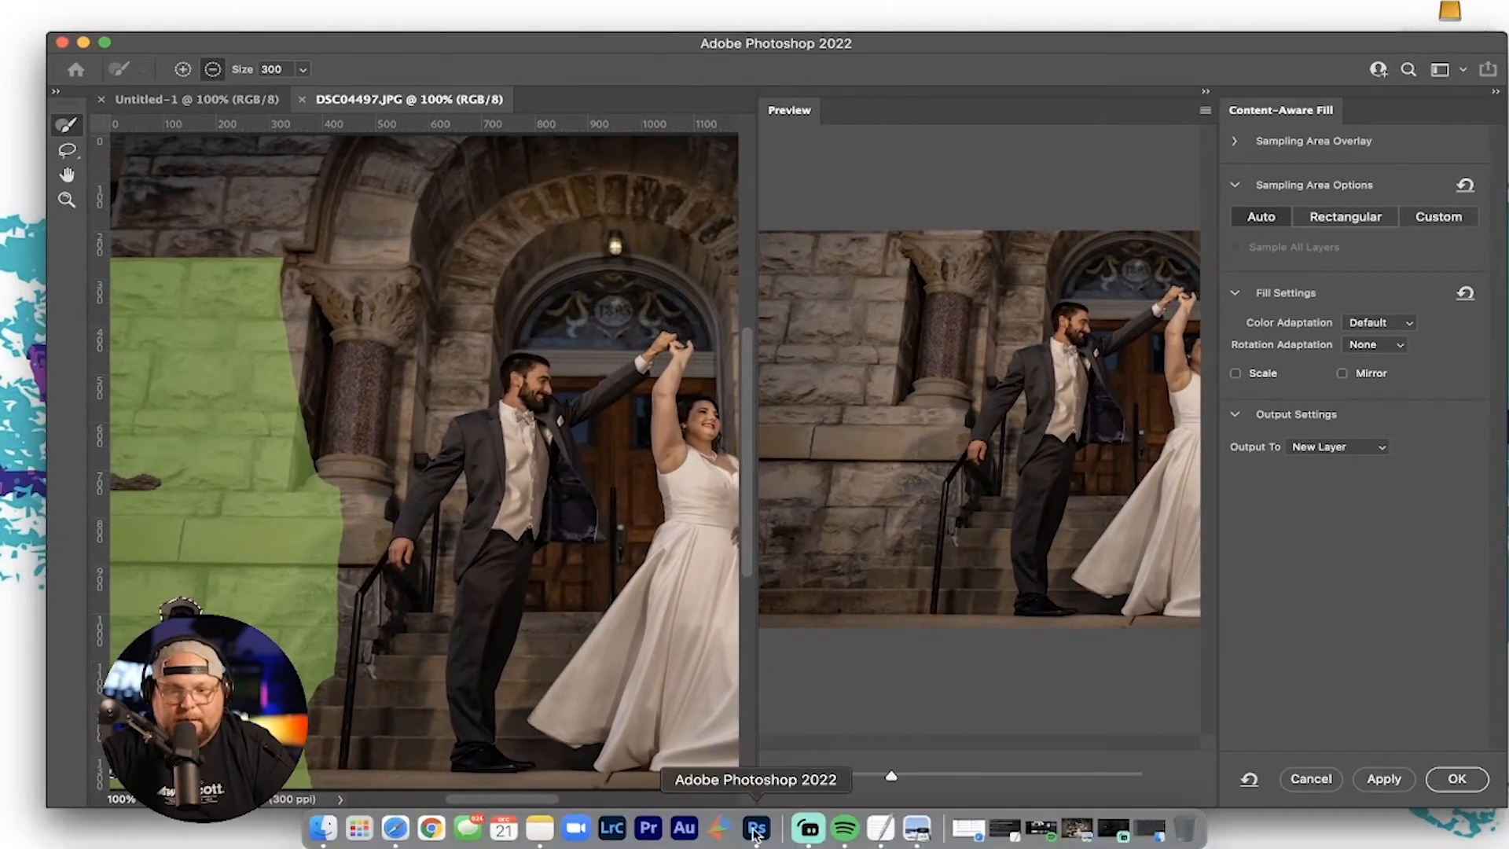
{"action": "left_click", "coordinate": [808, 828]}
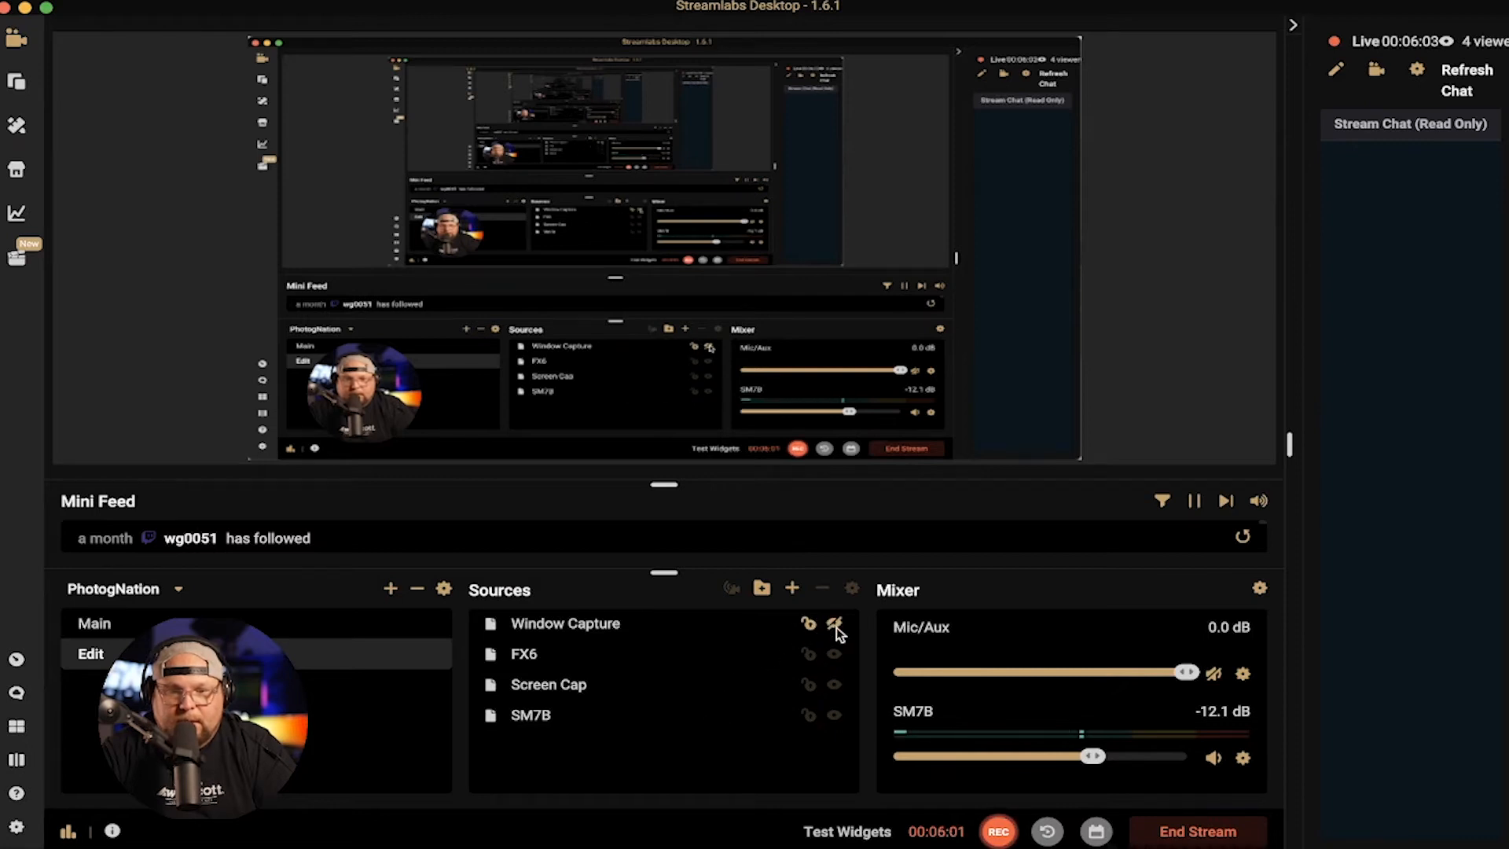
{"action": "left_click", "coordinate": [835, 655]}
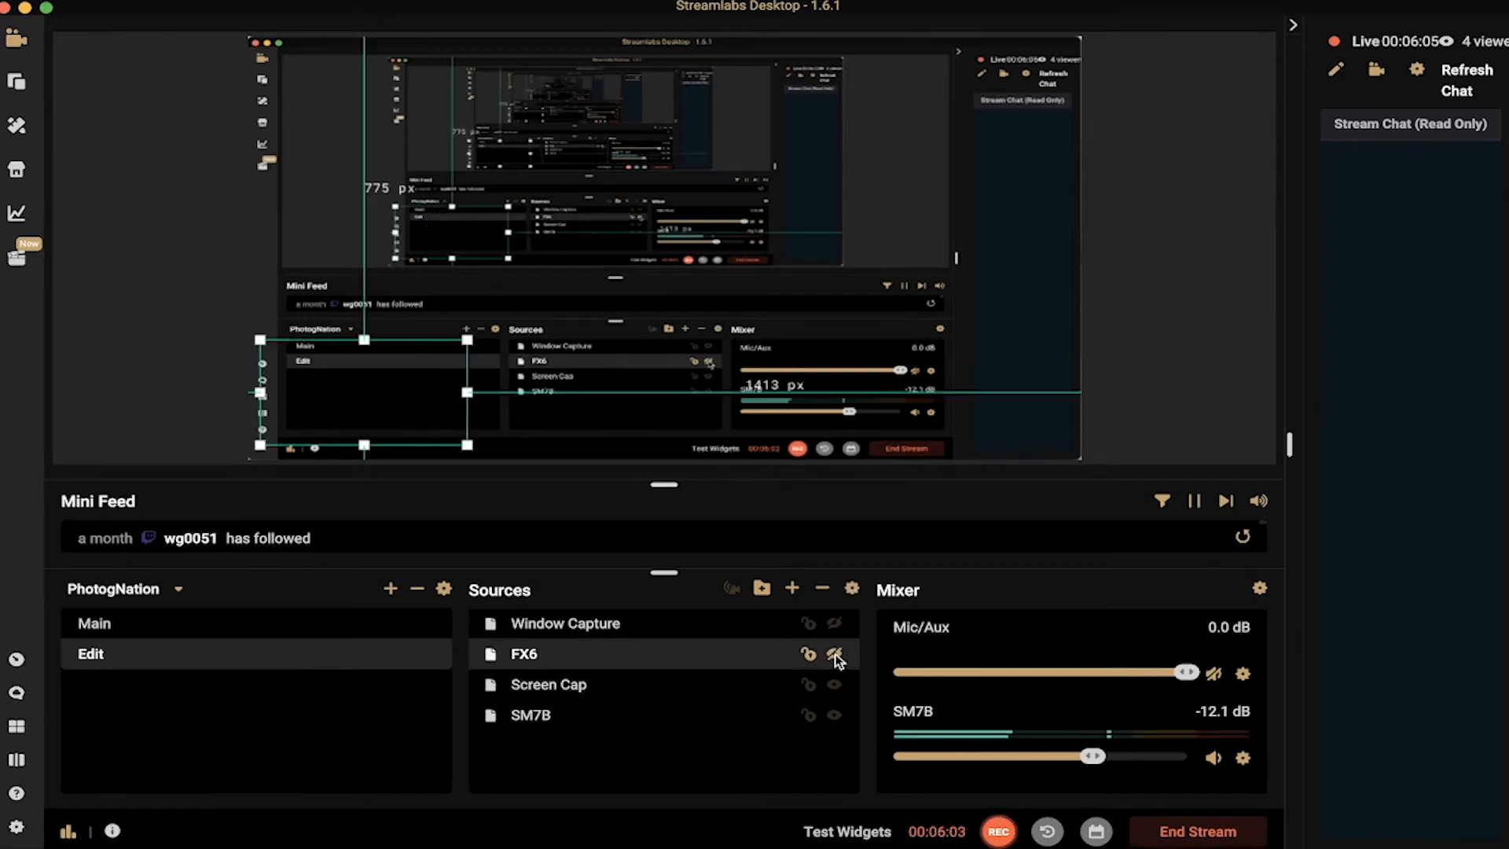
{"action": "mouse_move", "coordinate": [522, 838]}
{"action": "left_click", "coordinate": [775, 827]}
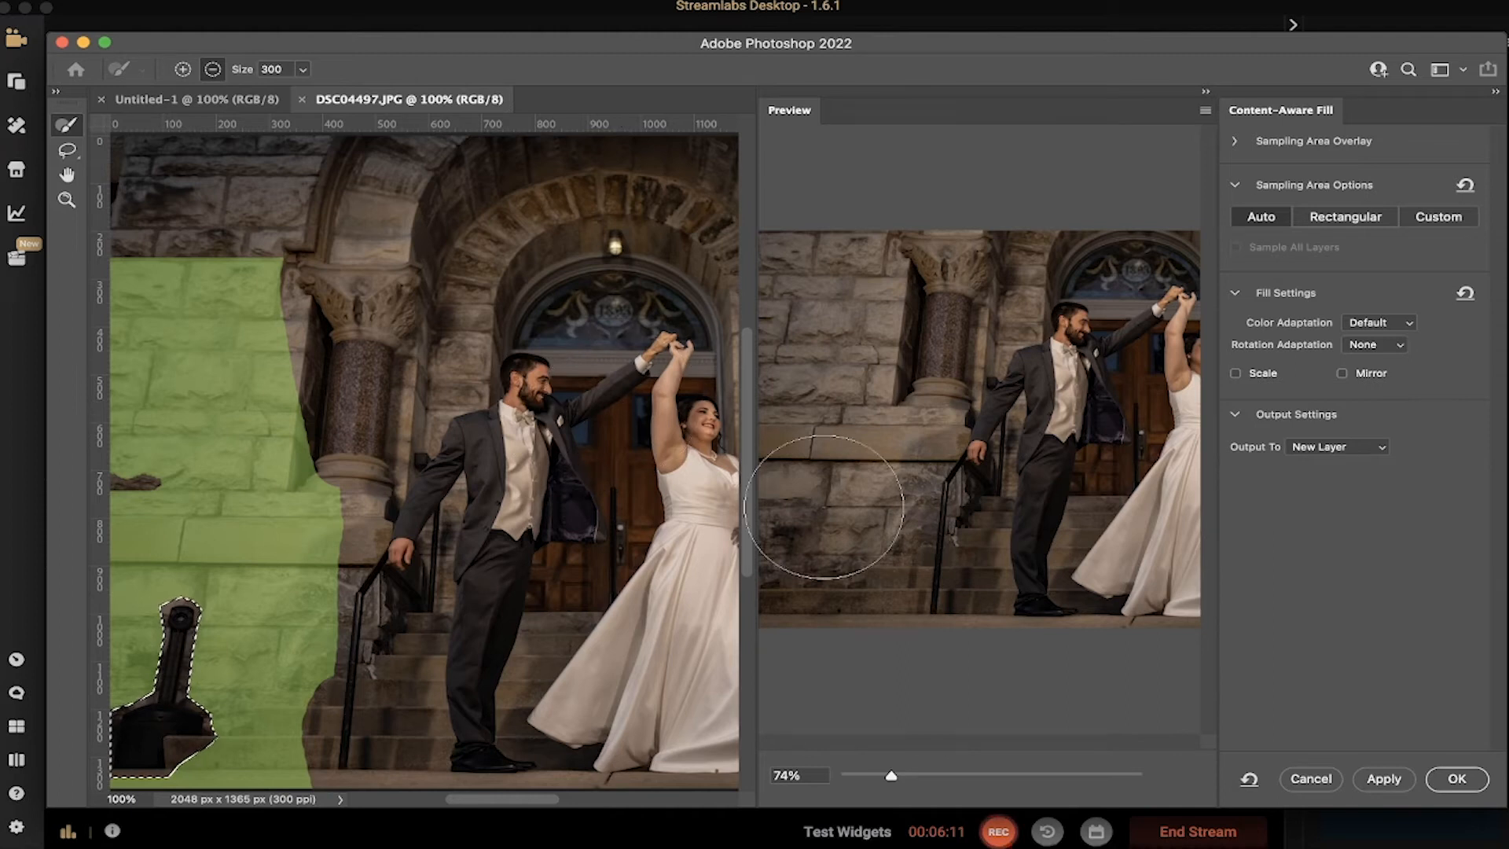
Exclude the horizontal stone ledge from the sampling area with a size 125 brush and output the fill to a new layer
{"action": "key", "text": "bracketleft"}
{"action": "key", "text": "bracketleft"}
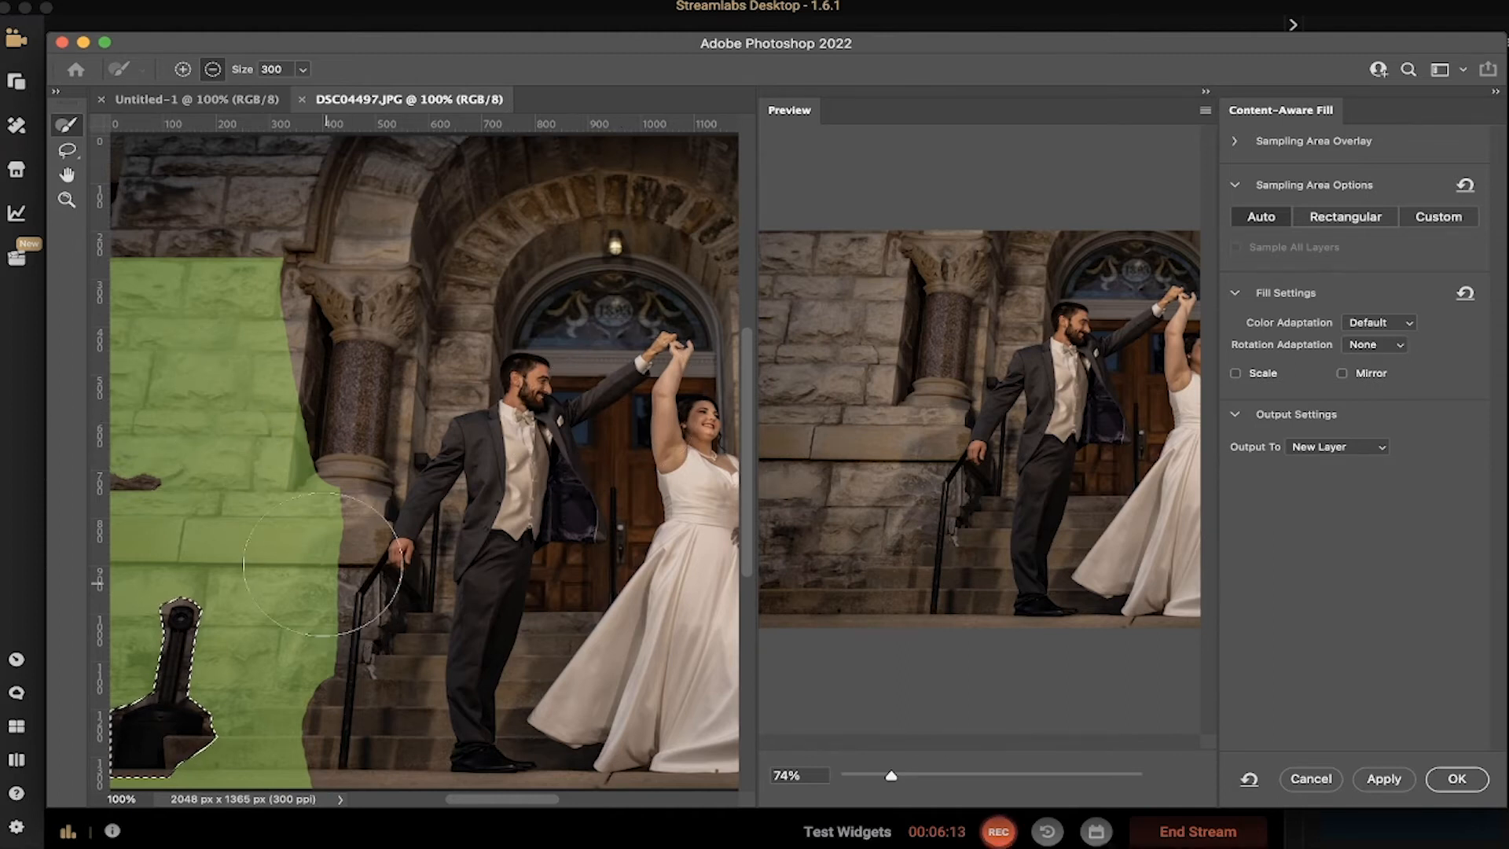
{"action": "key", "text": "bracketleft"}
{"action": "key", "text": "bracketleft"}
{"action": "key", "text": "bracketleft"}
{"action": "mouse_move", "coordinate": [338, 542]}
{"action": "left_mouse_down"}
{"action": "mouse_move", "coordinate": [94, 546]}
{"action": "mouse_move", "coordinate": [88, 530]}
{"action": "mouse_move", "coordinate": [354, 511]}
{"action": "left_mouse_up"}
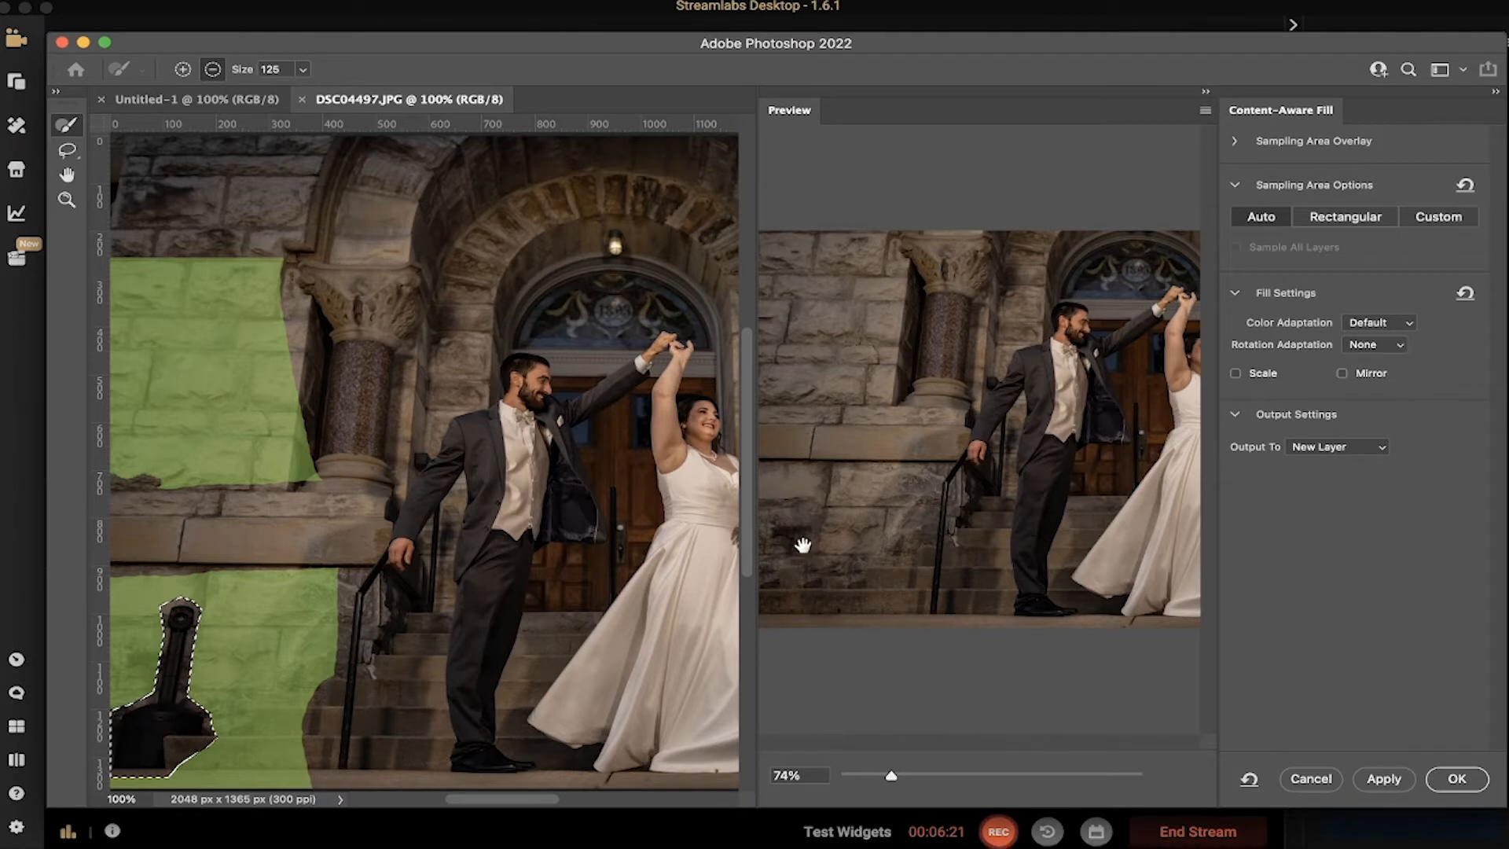
{"action": "left_click", "coordinate": [1457, 779]}
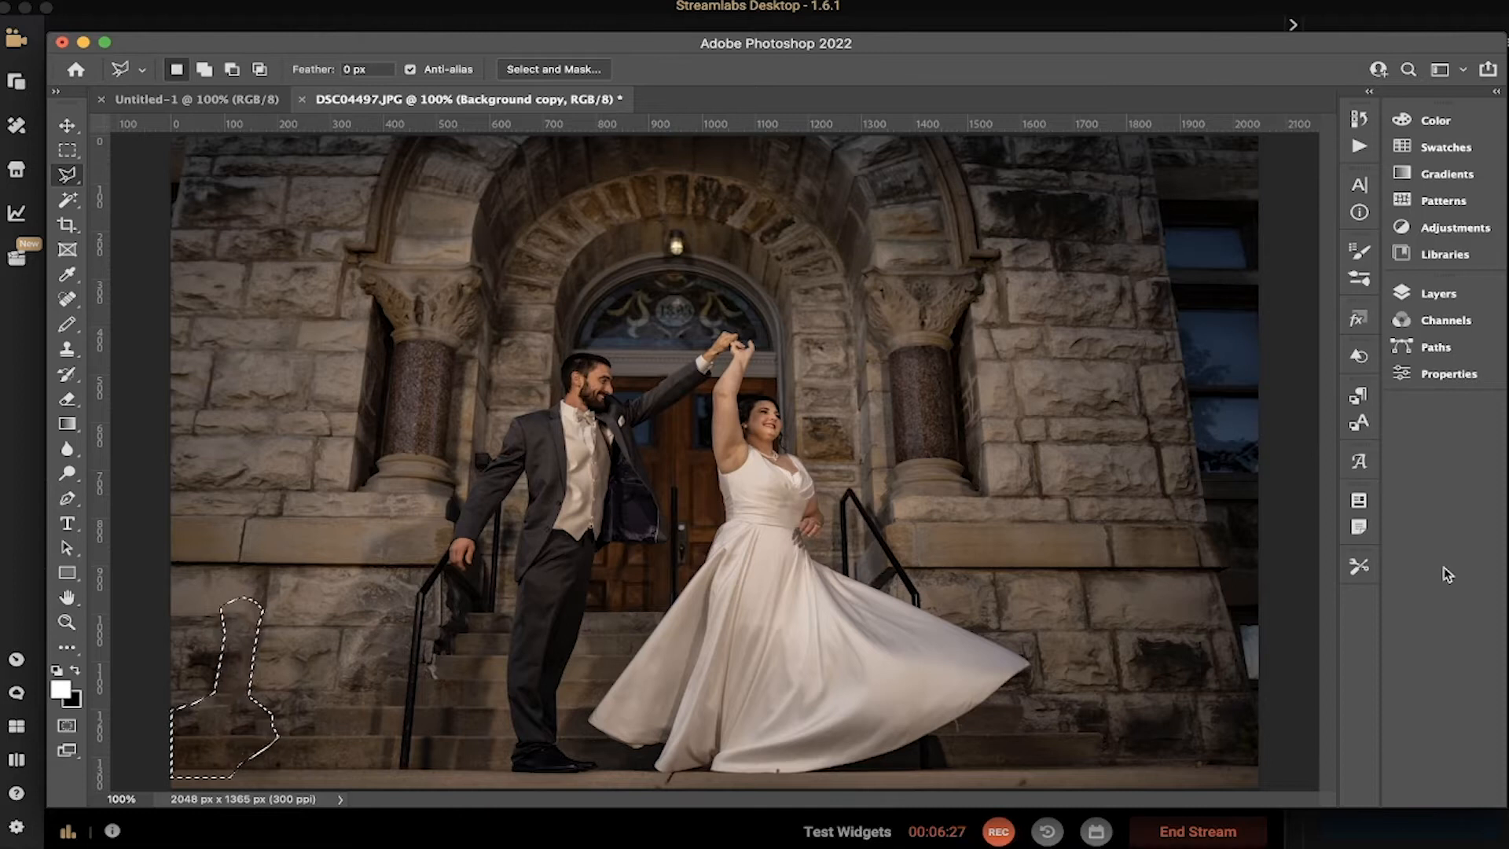
Open the layer list and toggle the Background copy layer's visibility off and on to compare the fill with the original
{"action": "left_click", "coordinate": [1429, 296]}
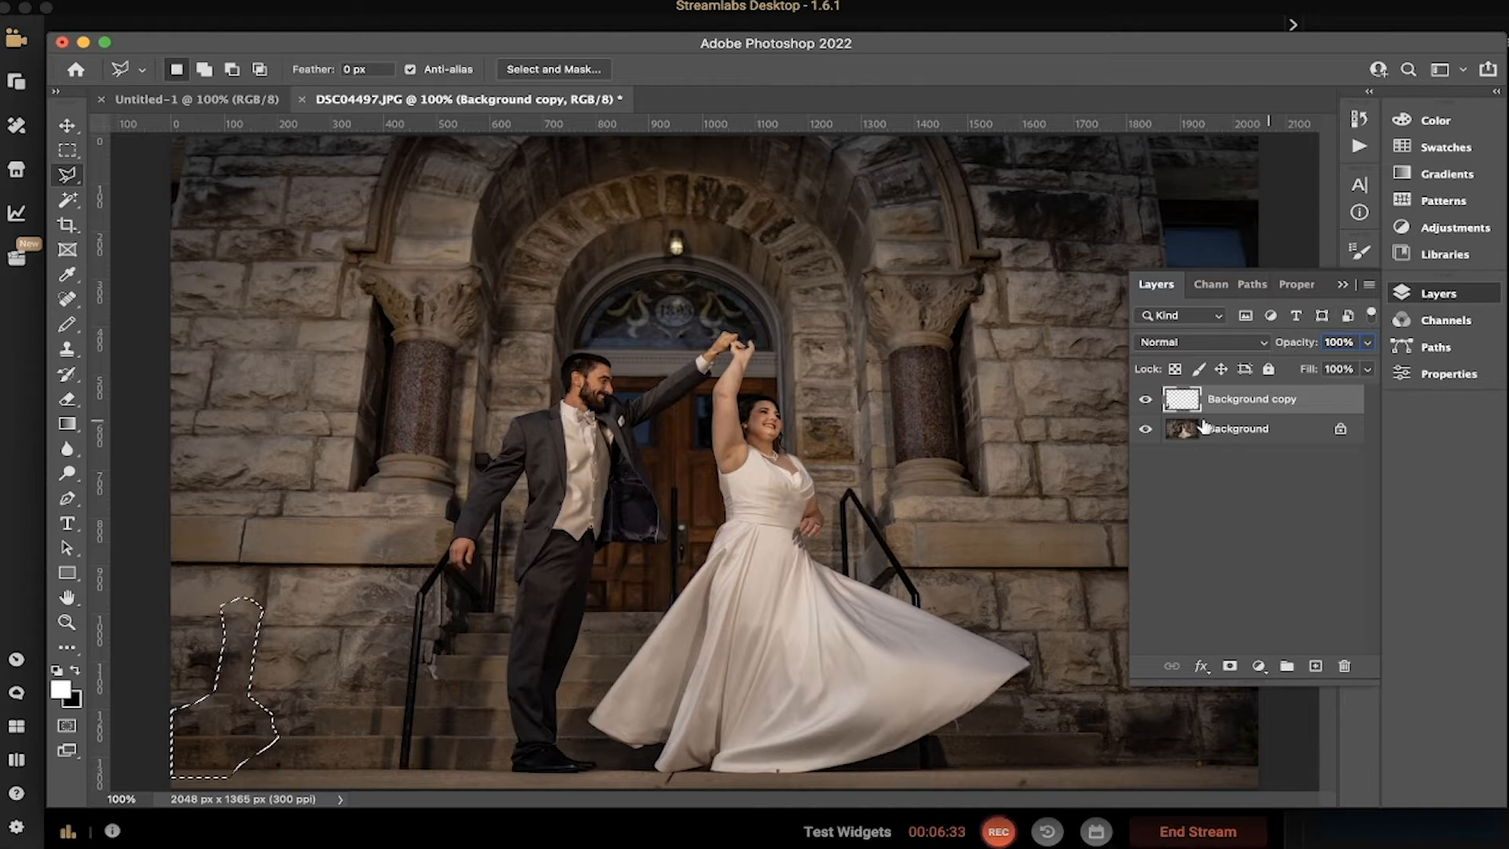
{"action": "left_click", "coordinate": [1147, 401]}
{"action": "left_click", "coordinate": [1147, 401]}
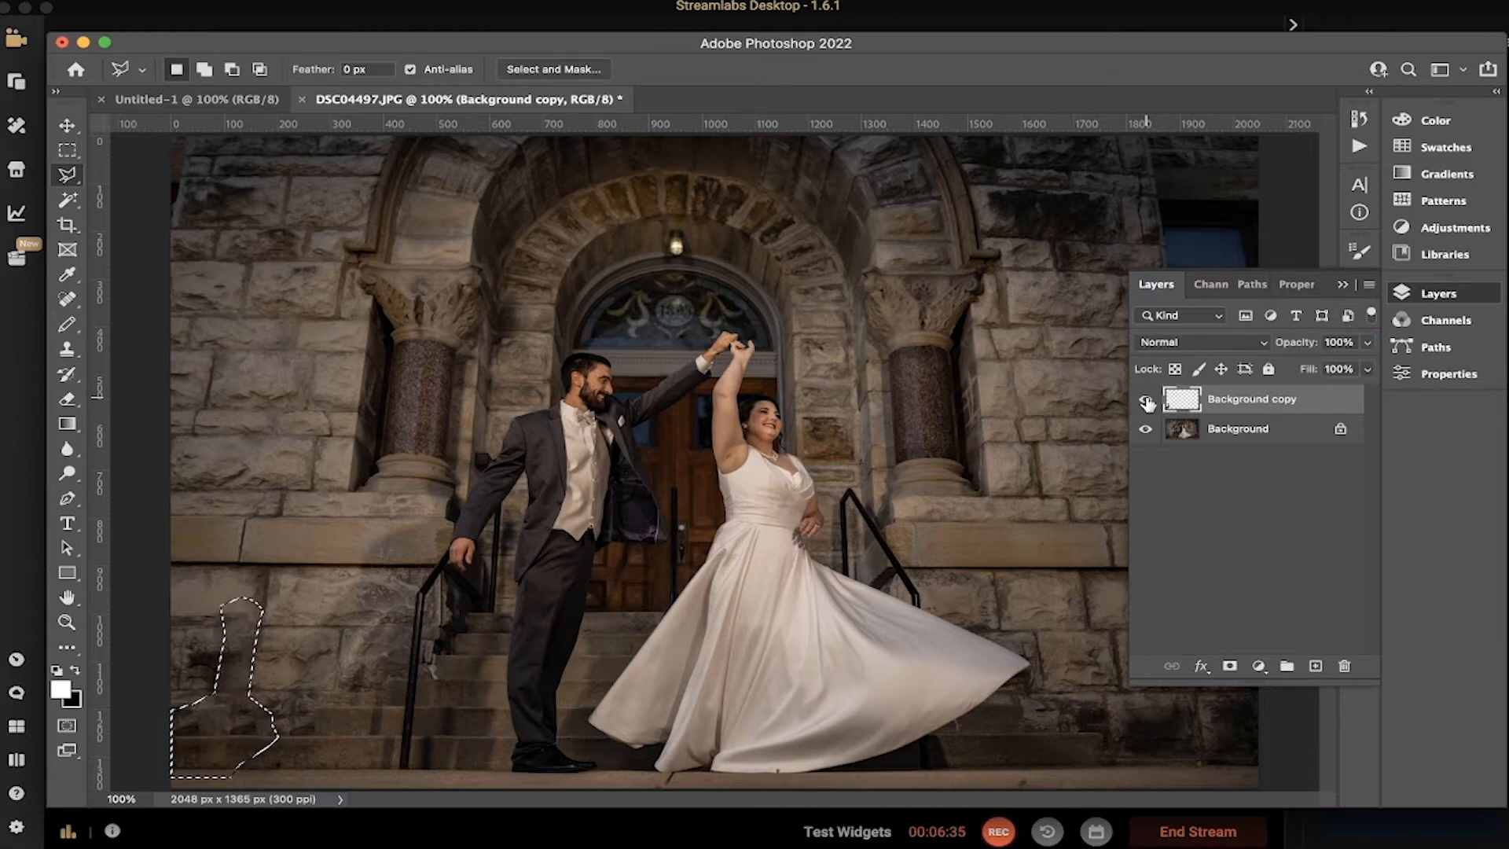
Toggle the Background copy layer's visibility to compare the filled light stand area with the original, and select the Background layer
{"action": "left_click", "coordinate": [1146, 401]}
{"action": "left_click", "coordinate": [1147, 401]}
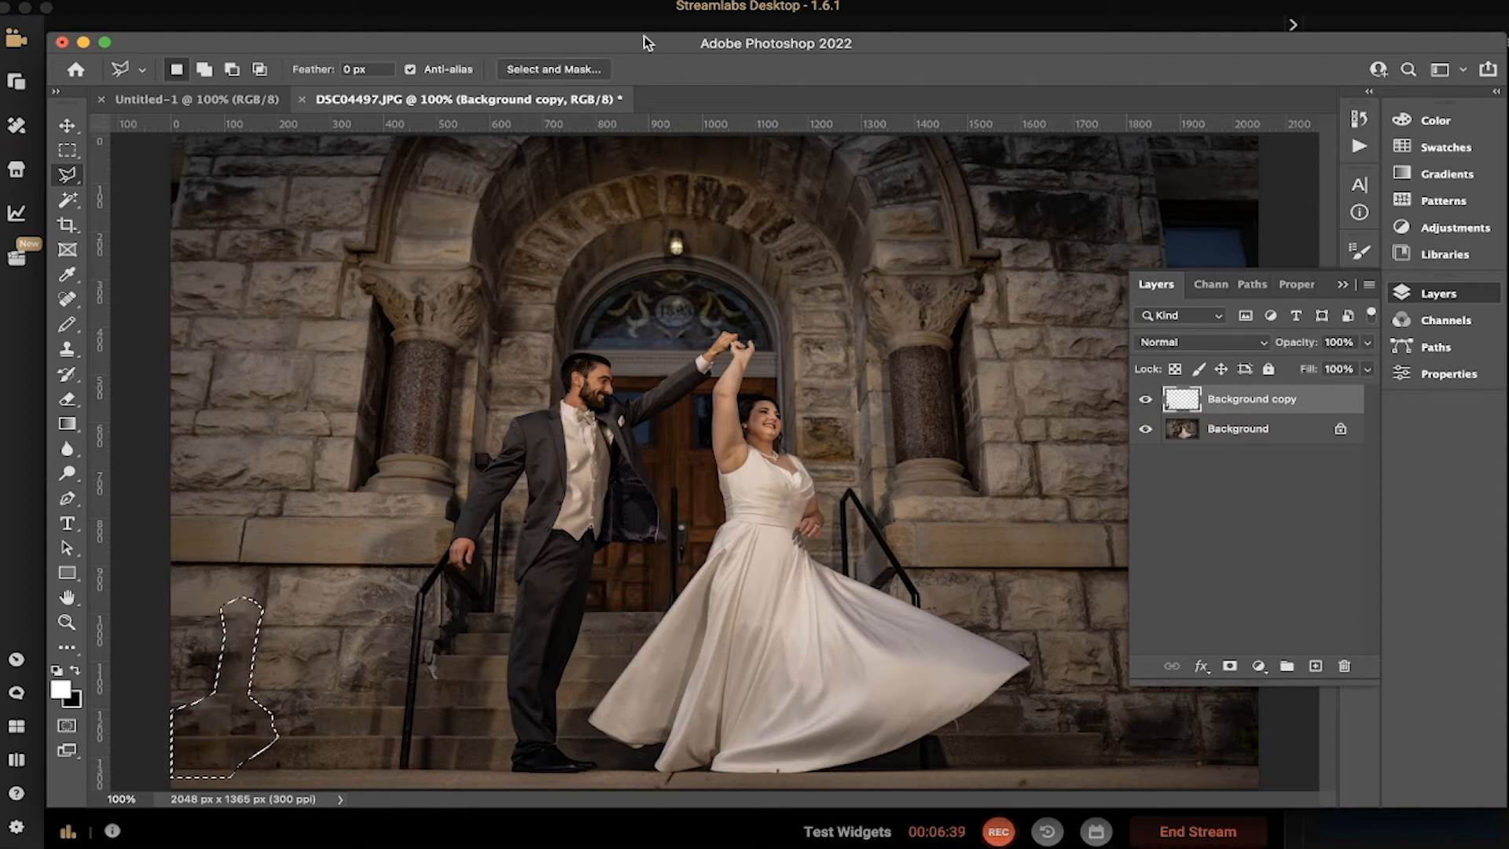
{"action": "left_click_drag", "start_coordinate": [717, 46], "coordinate": [646, 16]}
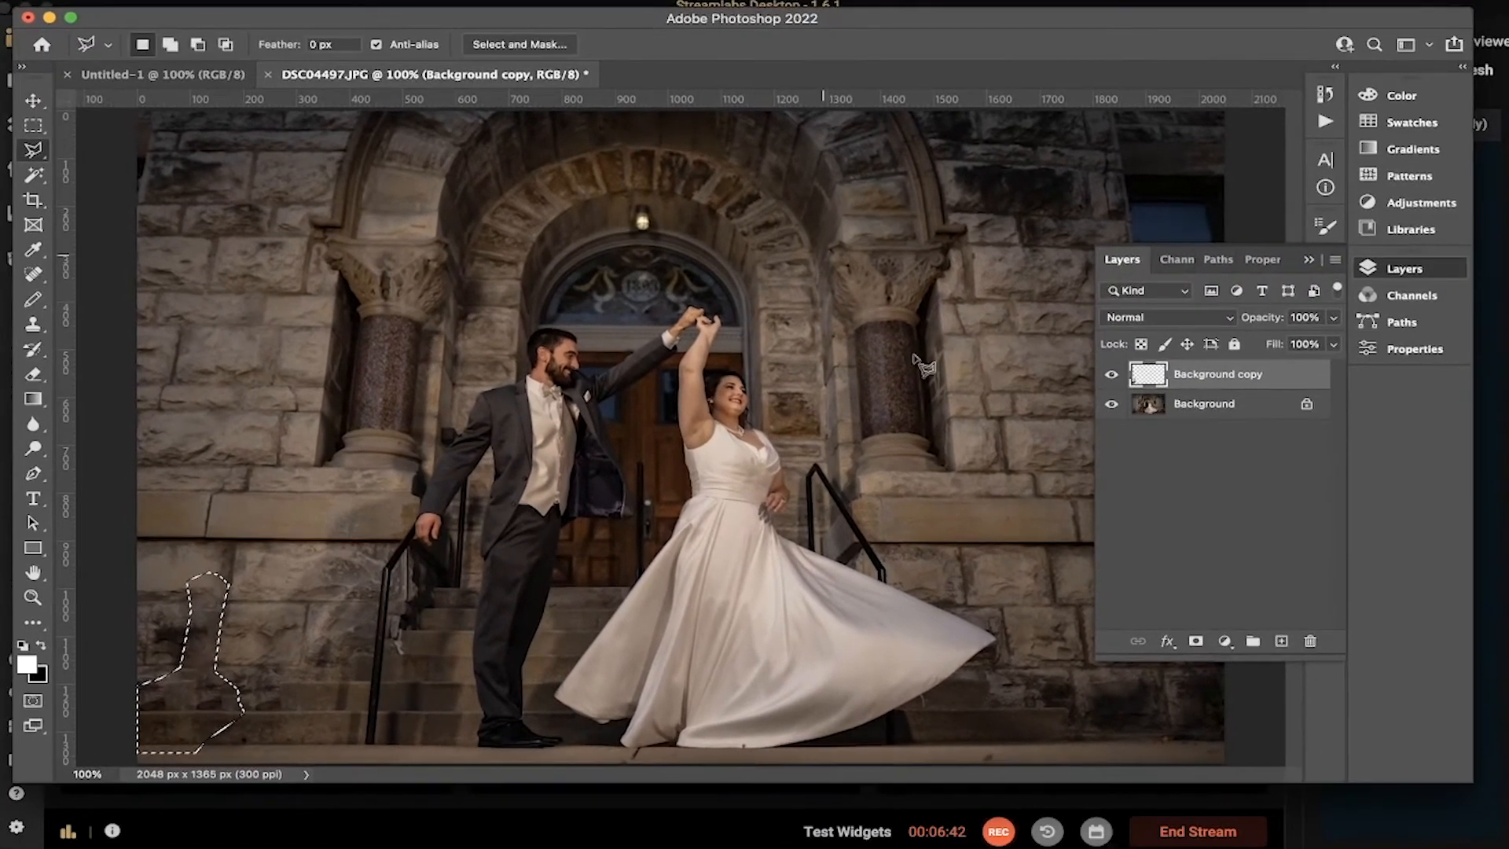
{"action": "left_click", "coordinate": [1112, 375]}
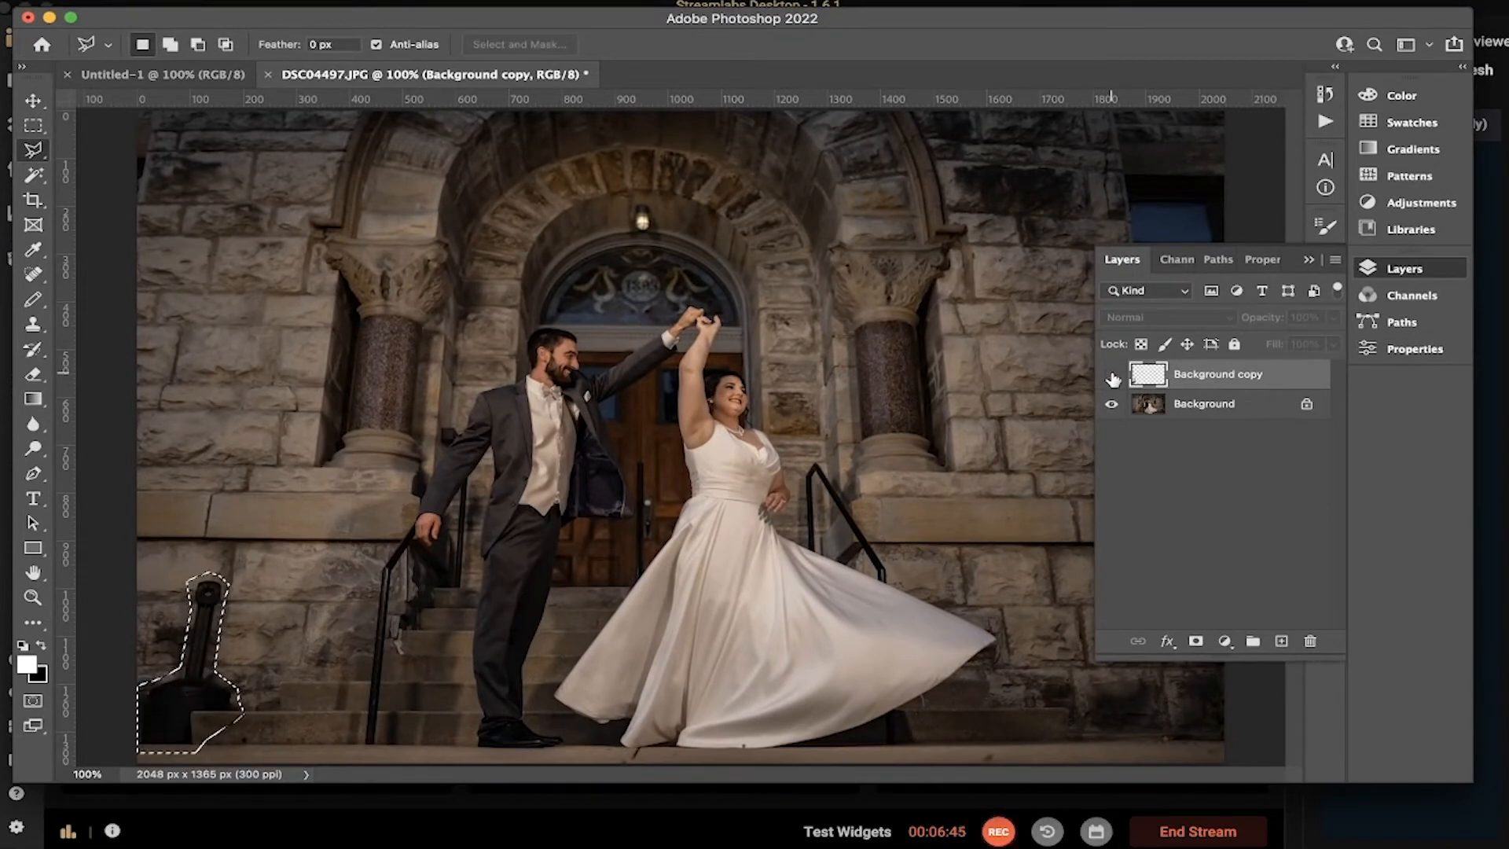
{"action": "left_click", "coordinate": [1111, 376]}
{"action": "left_click", "coordinate": [1202, 408]}
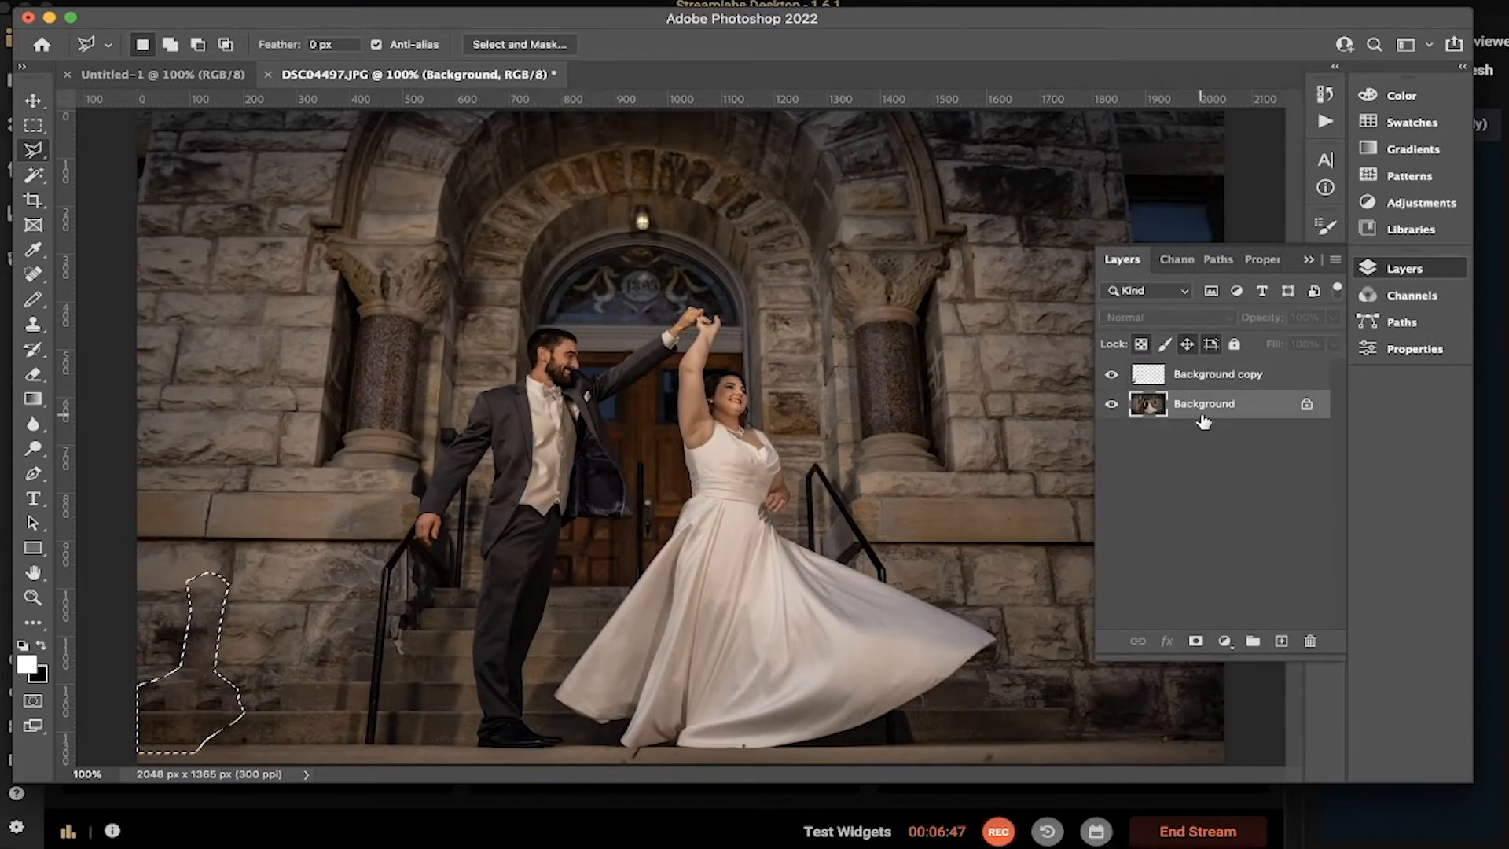
Switch to Streamlabs, show the FX6 source in the Edit scene, and return to Photoshop
{"action": "left_click", "coordinate": [244, 835]}
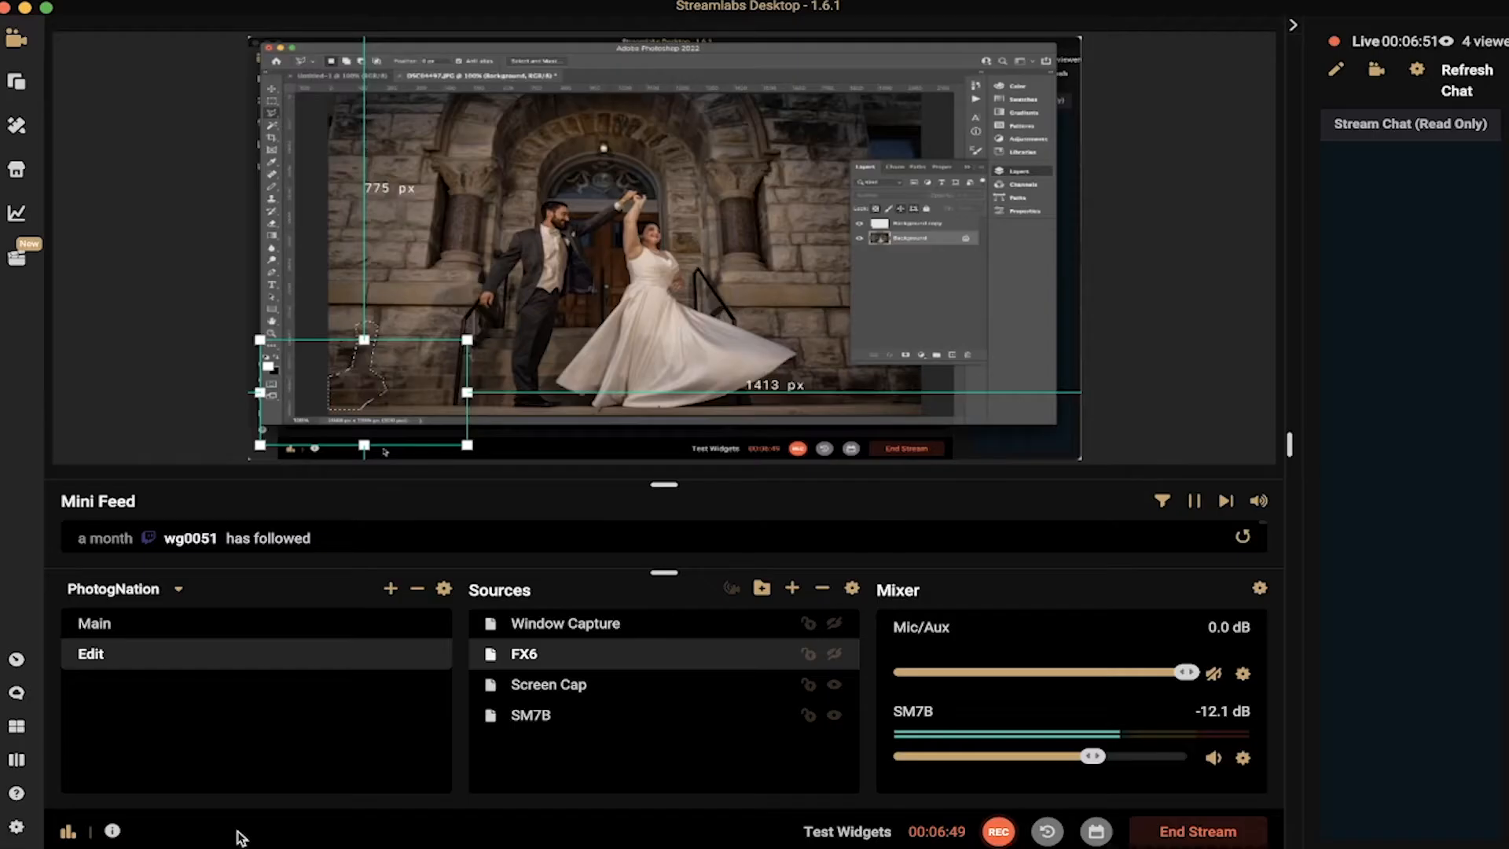
{"action": "left_click", "coordinate": [837, 656]}
{"action": "mouse_move", "coordinate": [935, 831]}
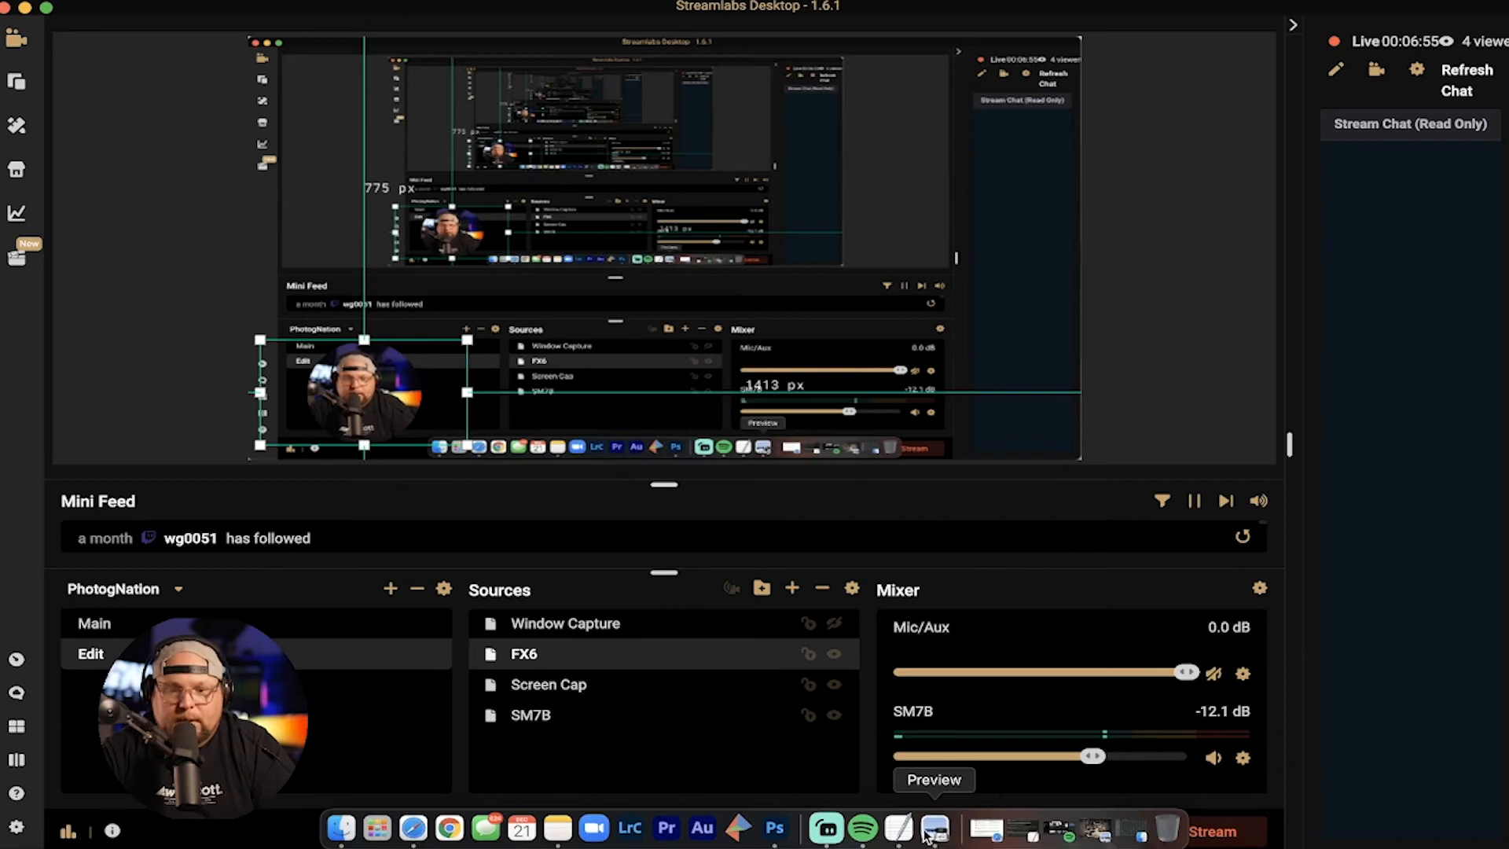
{"action": "left_click", "coordinate": [775, 827]}
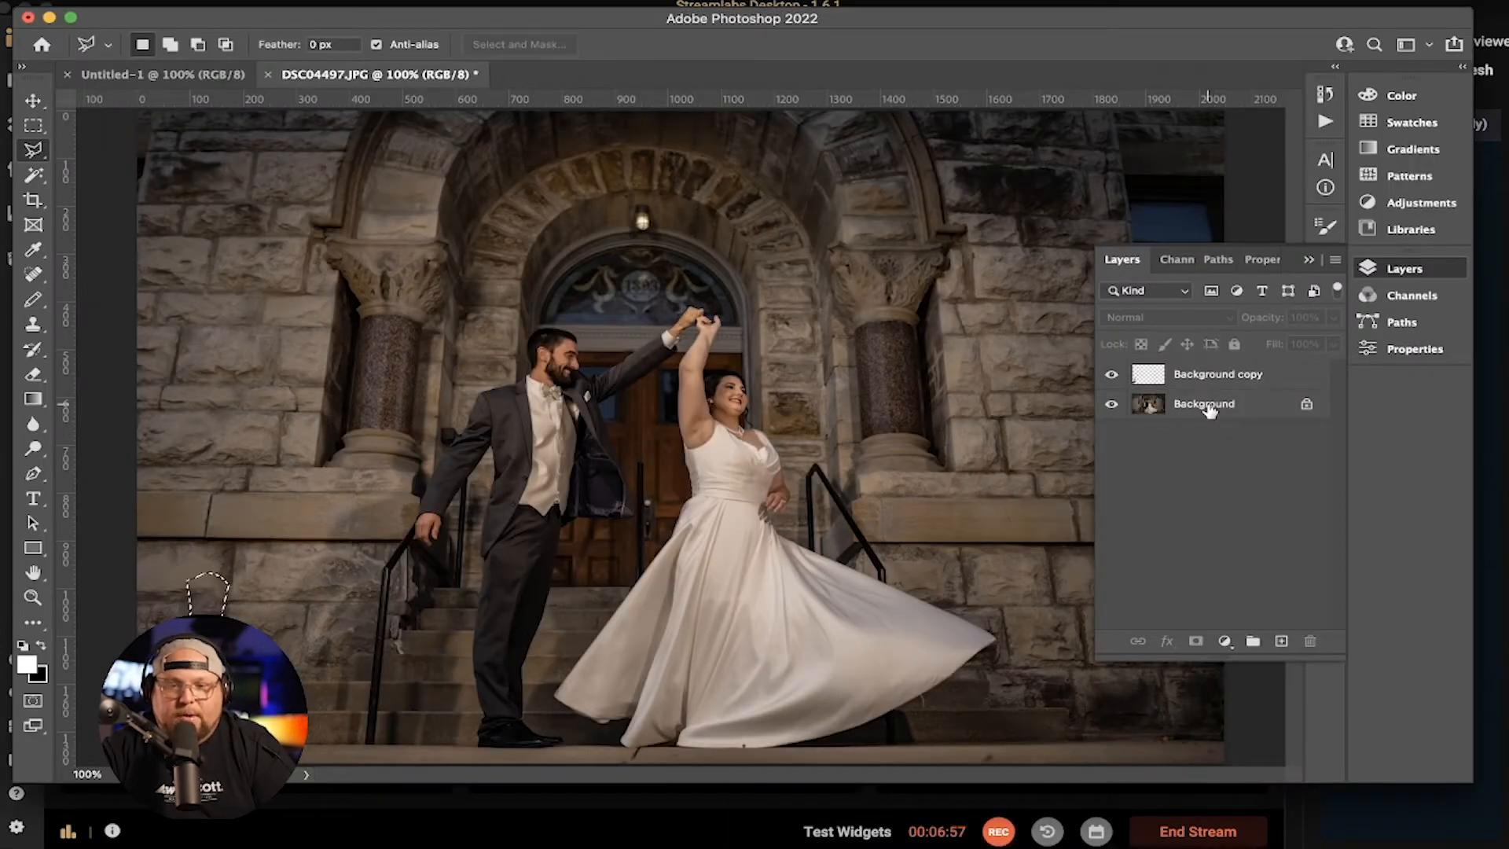
Clear the lasso selection and duplicate the whole Background layer beneath the Background copy fill layer
{"action": "key", "text": "super+shift+alt+n"}
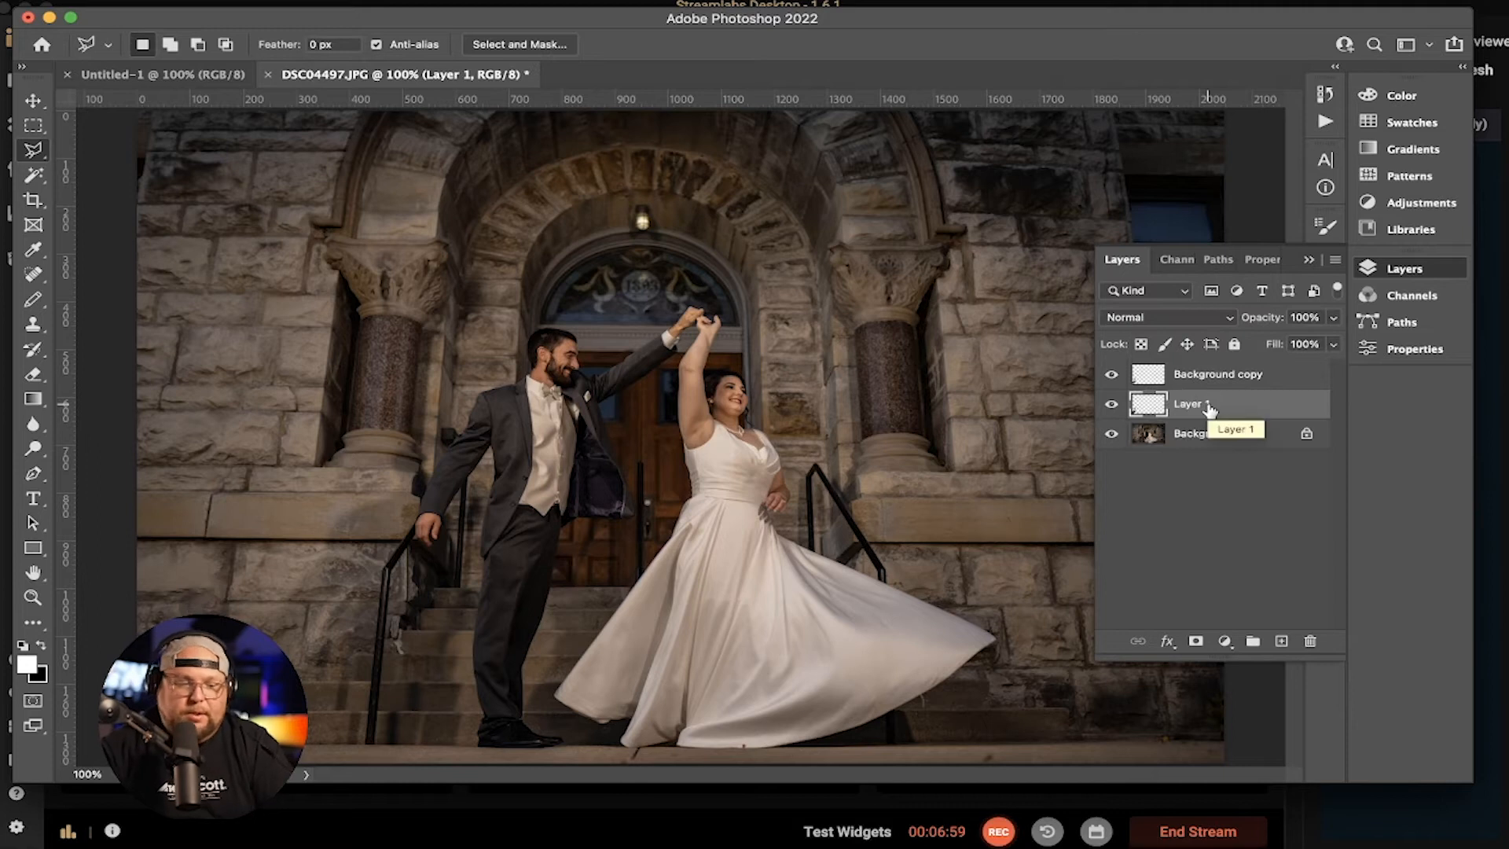
{"action": "key", "text": "super+z"}
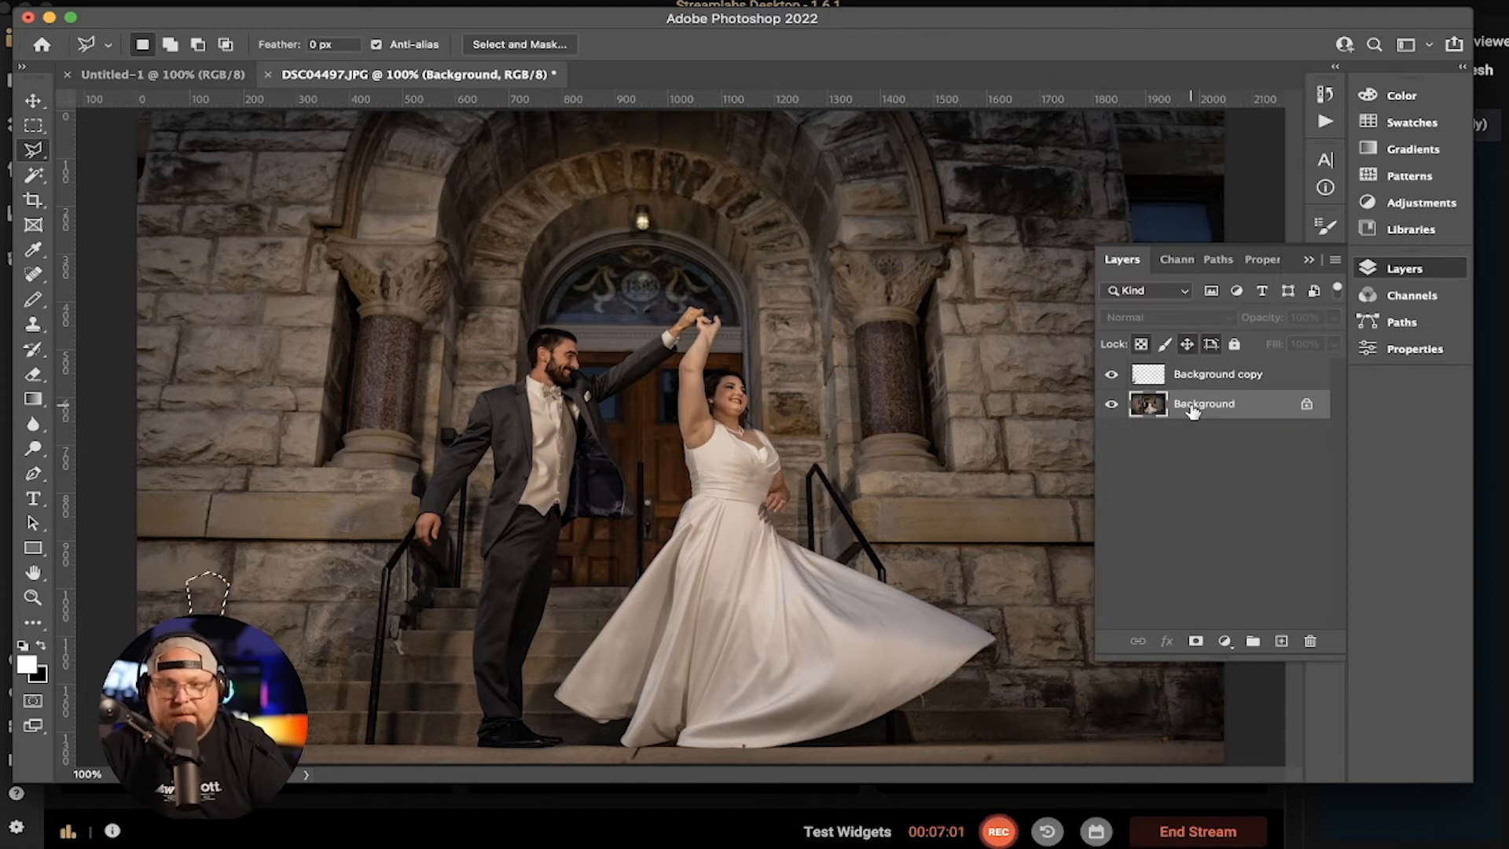
{"action": "key", "text": "super+d"}
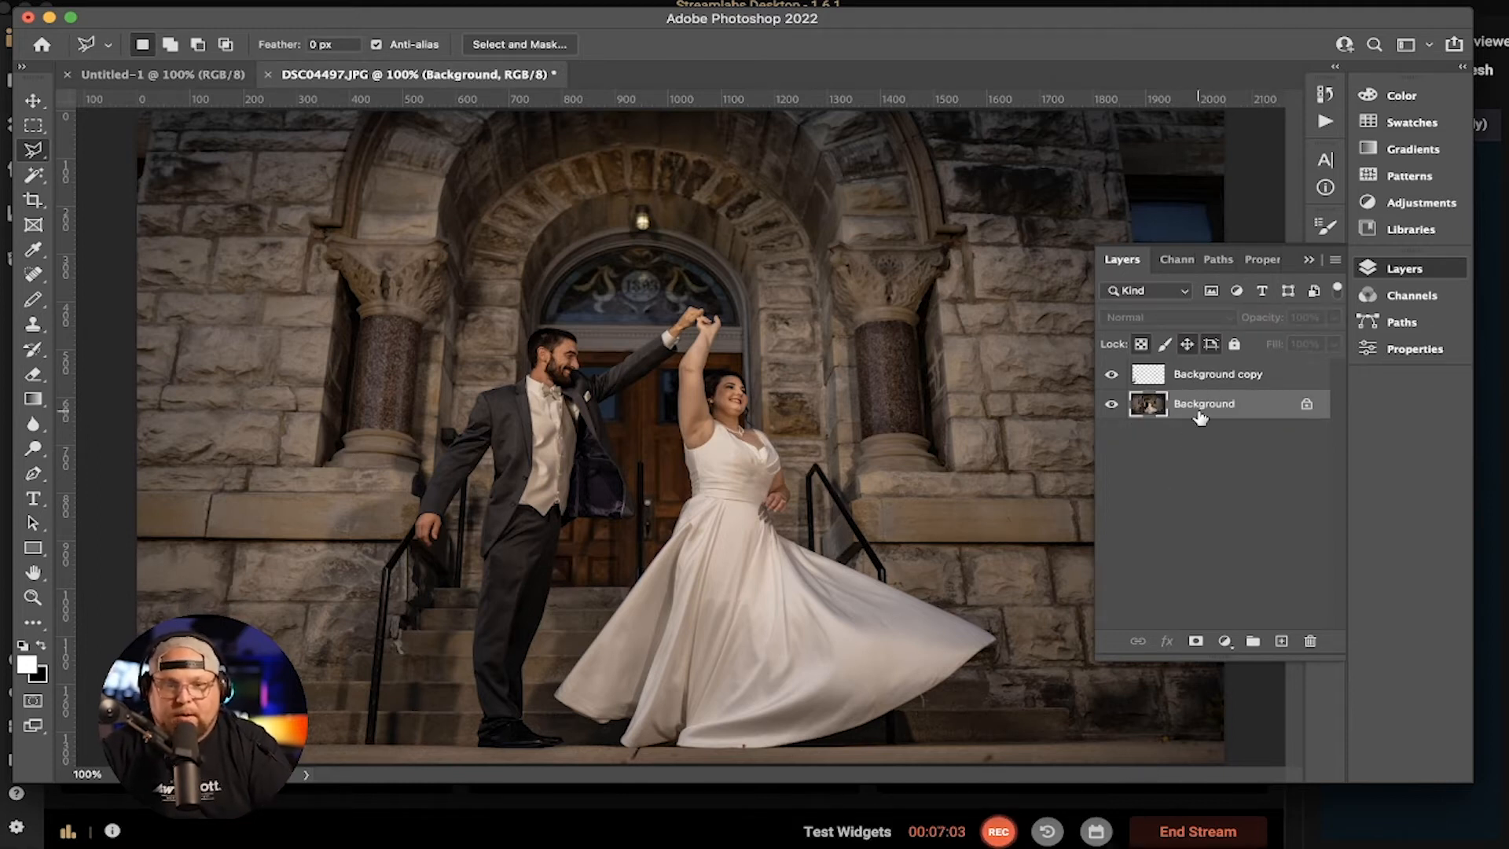
{"action": "key", "text": "super+j"}
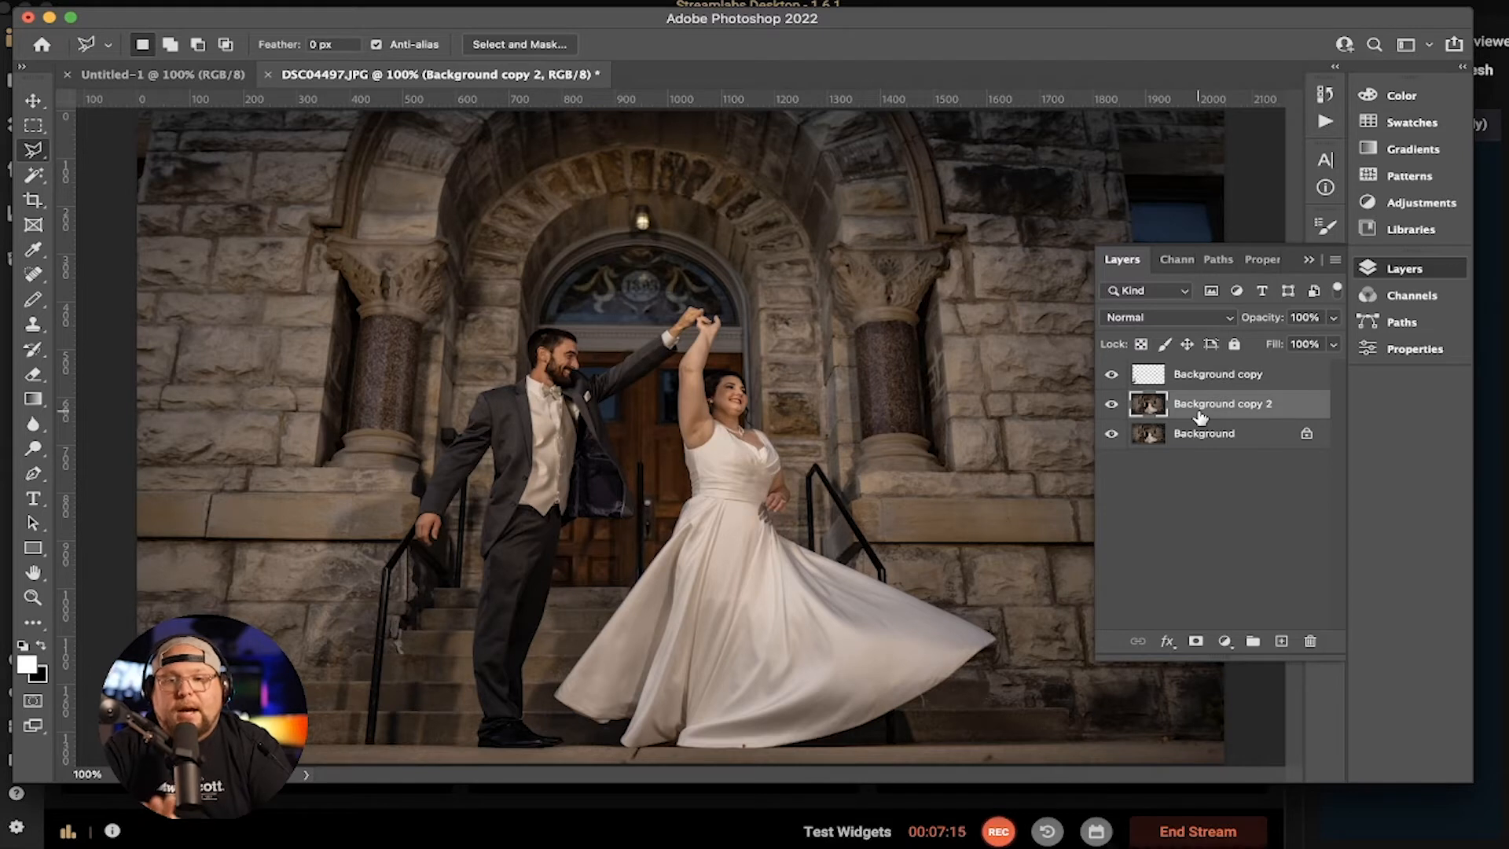
Check the fill by toggling the Background copy layer, merge it down into Background copy 2, and collapse the layer list
{"action": "left_click", "coordinate": [1209, 381]}
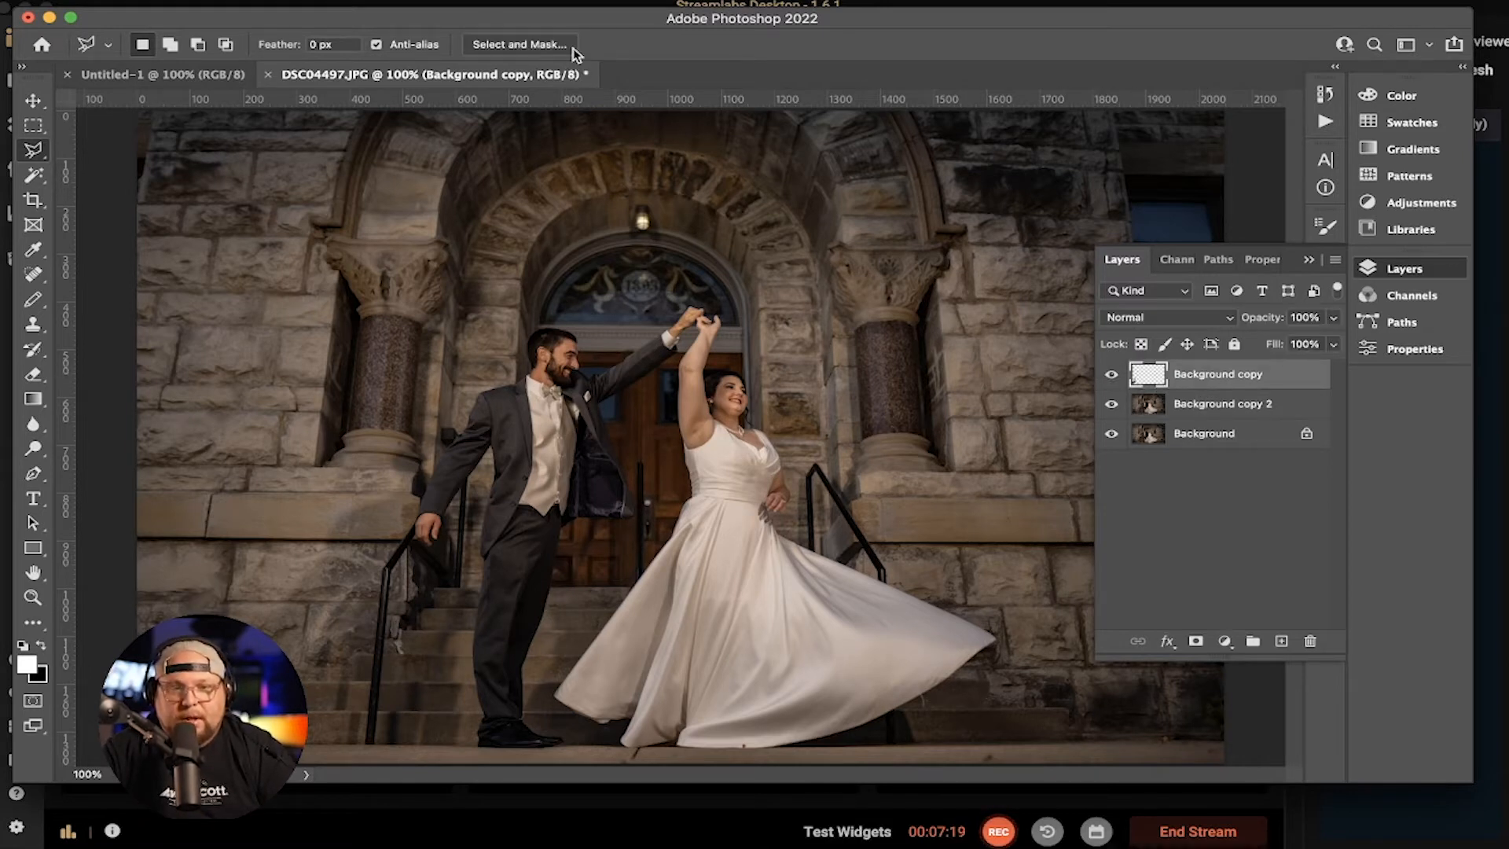
{"action": "left_click_drag", "start_coordinate": [588, 24], "coordinate": [855, 21]}
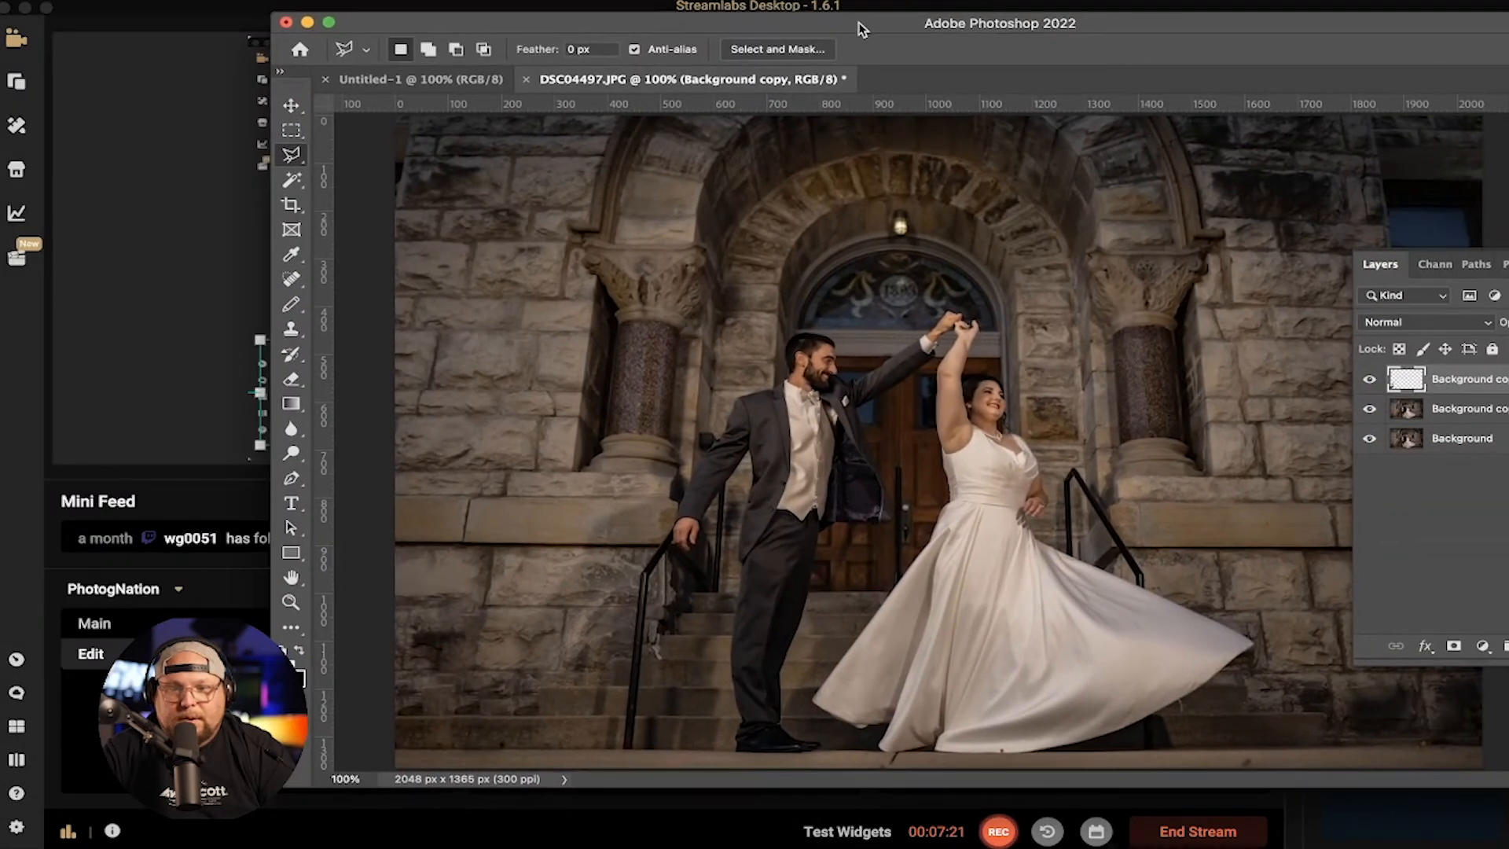
{"action": "left_click", "coordinate": [1368, 381]}
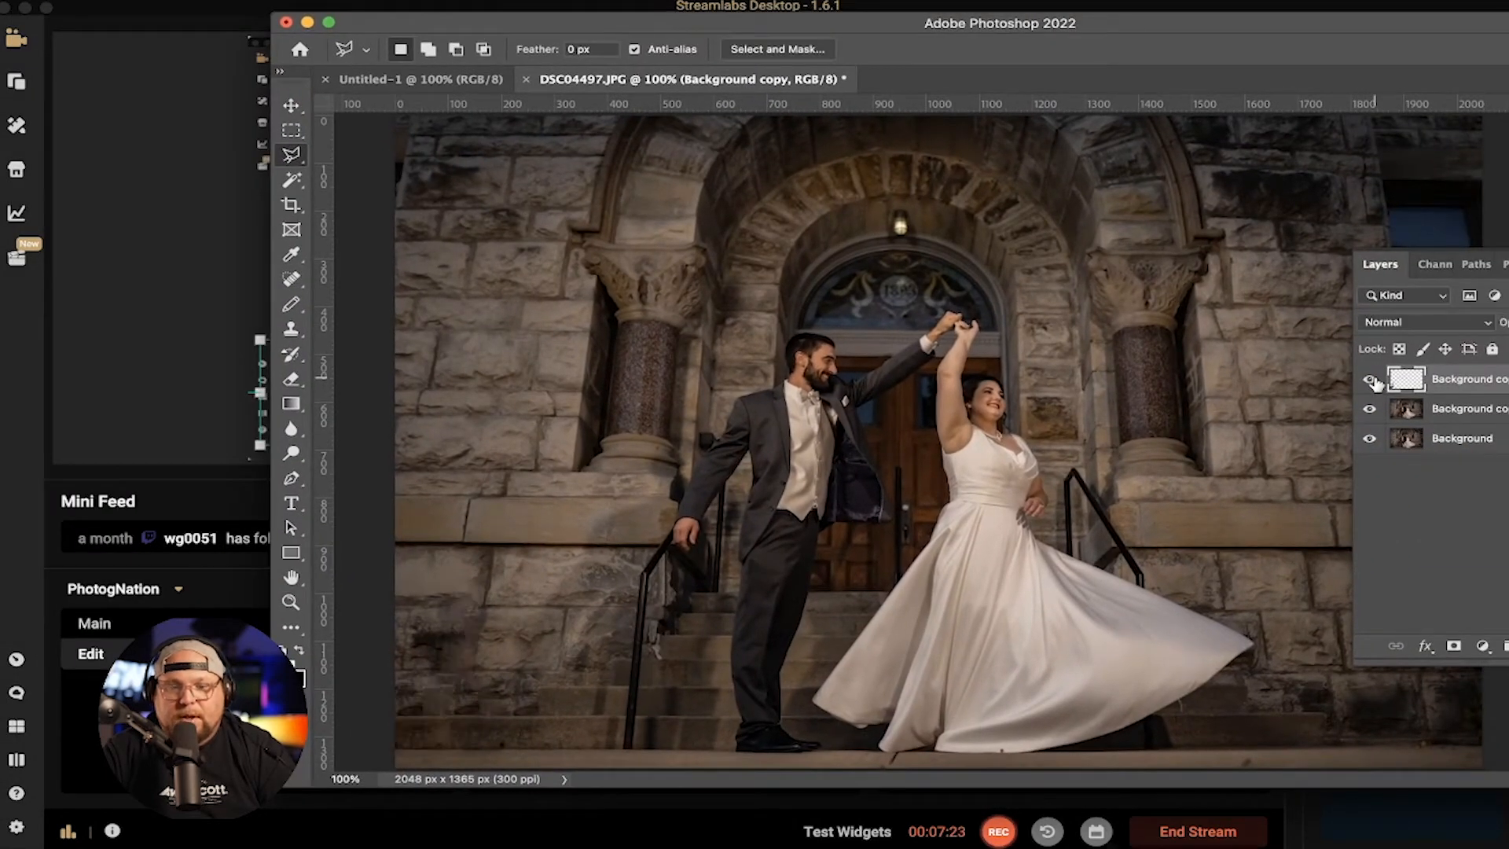
{"action": "left_click", "coordinate": [1370, 380]}
{"action": "left_click", "coordinate": [1370, 381]}
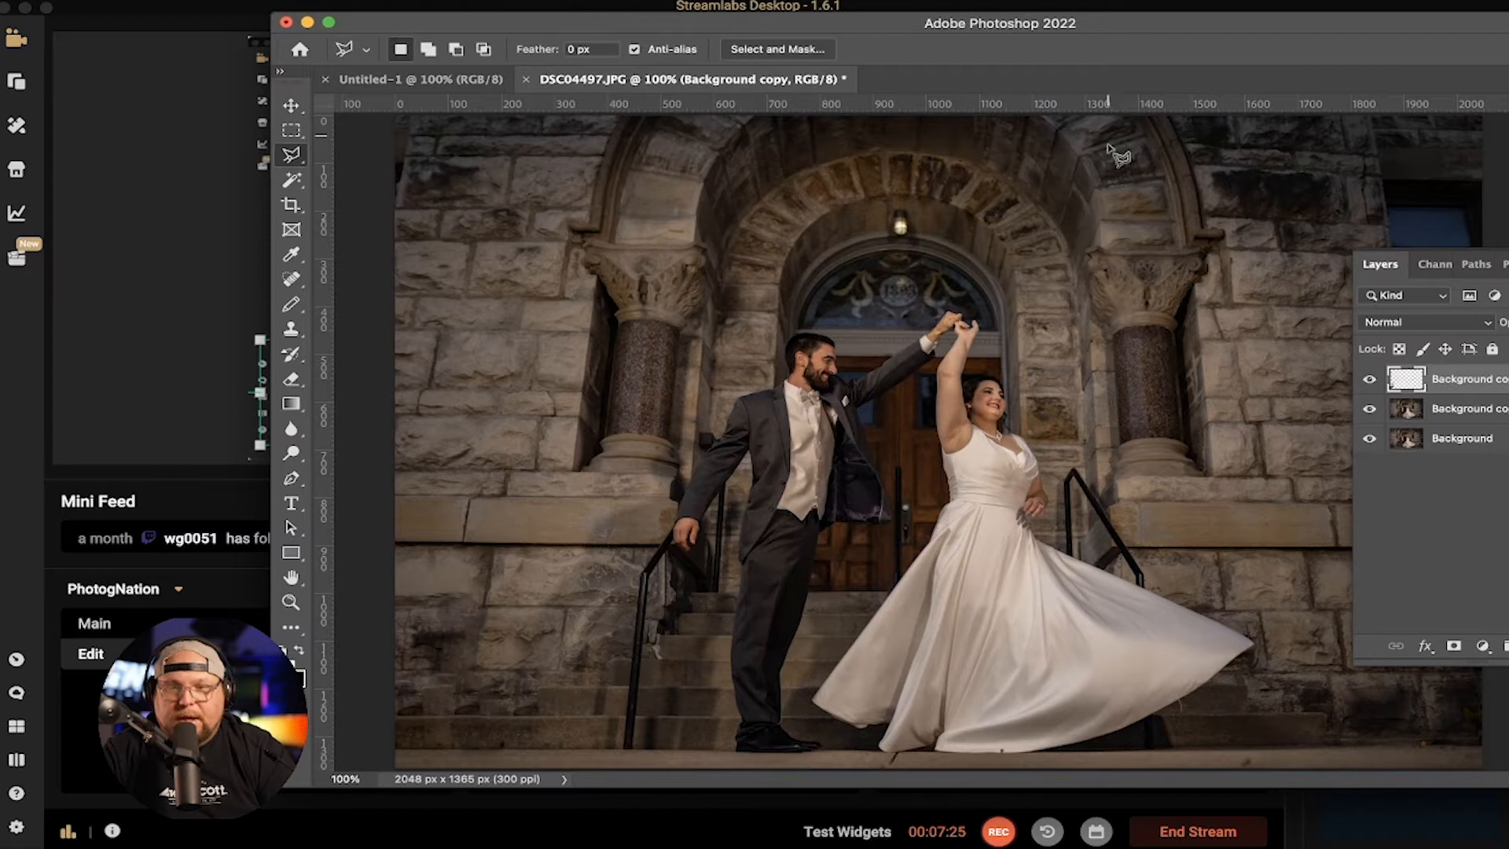
{"action": "left_click_drag", "start_coordinate": [1122, 28], "coordinate": [891, 25]}
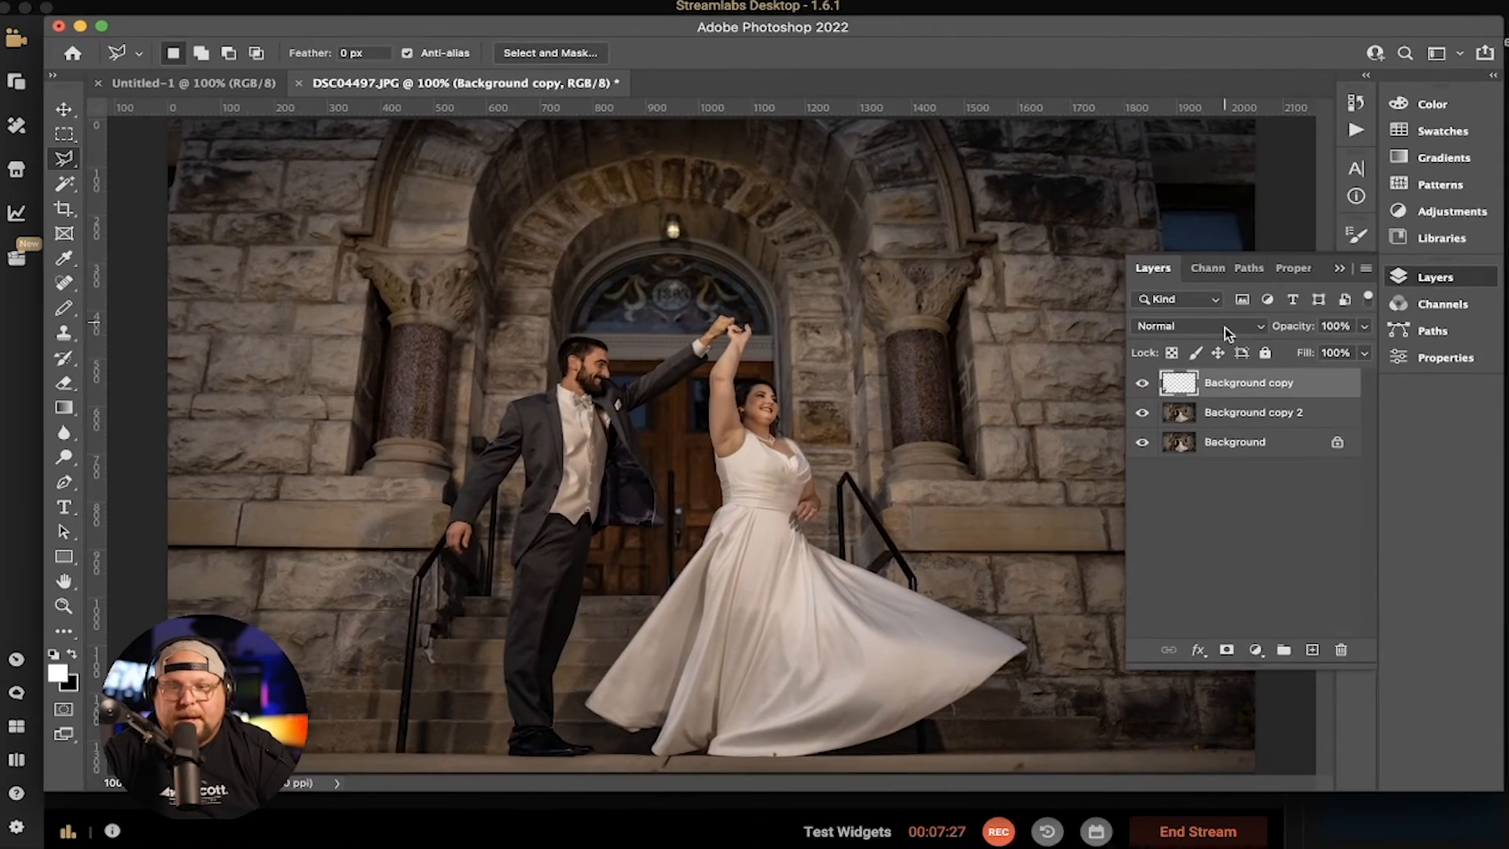
{"action": "key", "text": "Delete"}
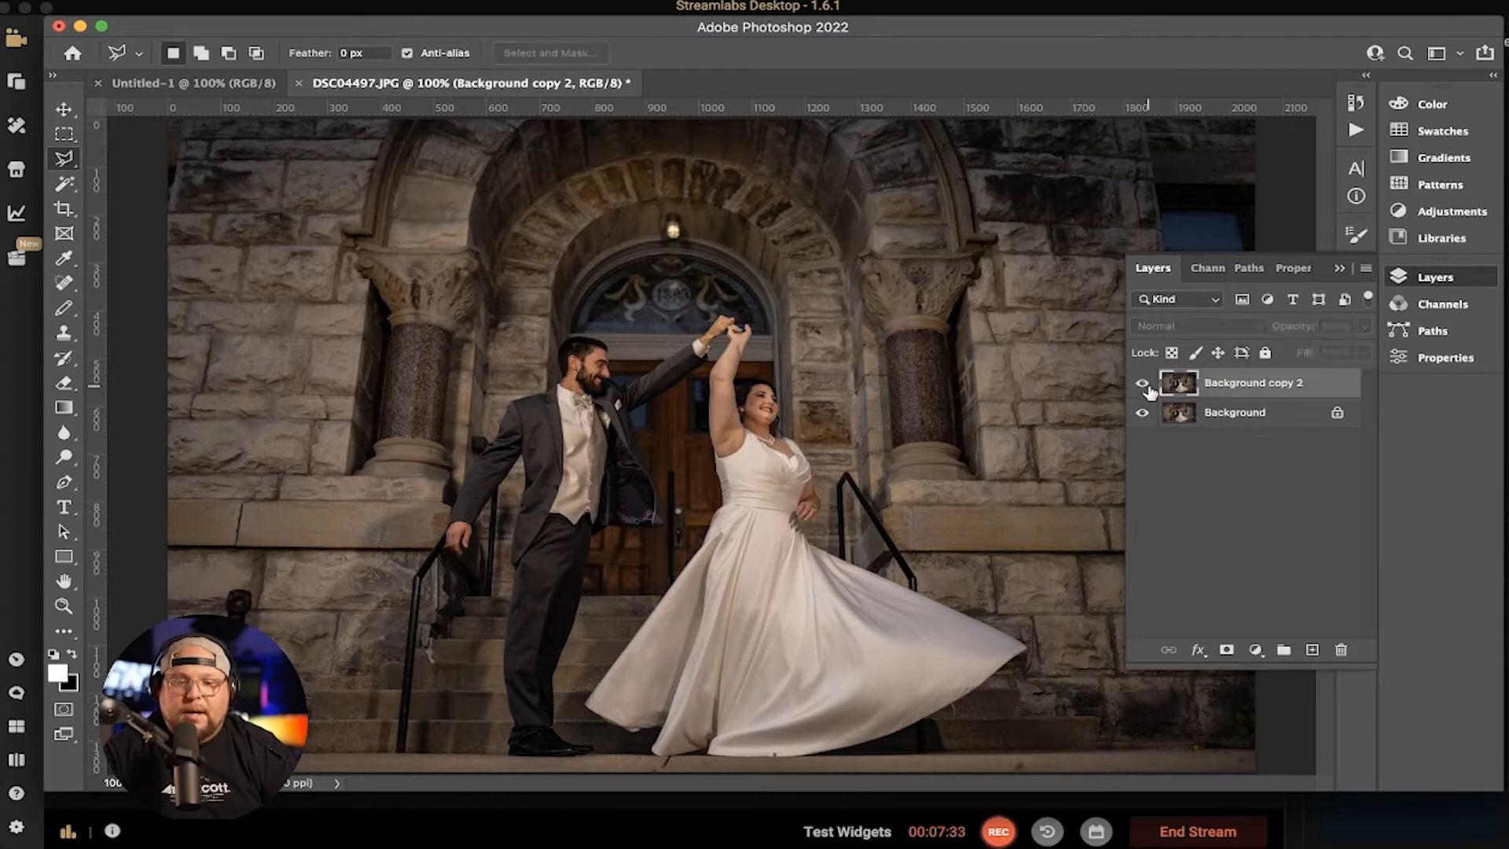
{"action": "left_click", "coordinate": [1435, 277]}
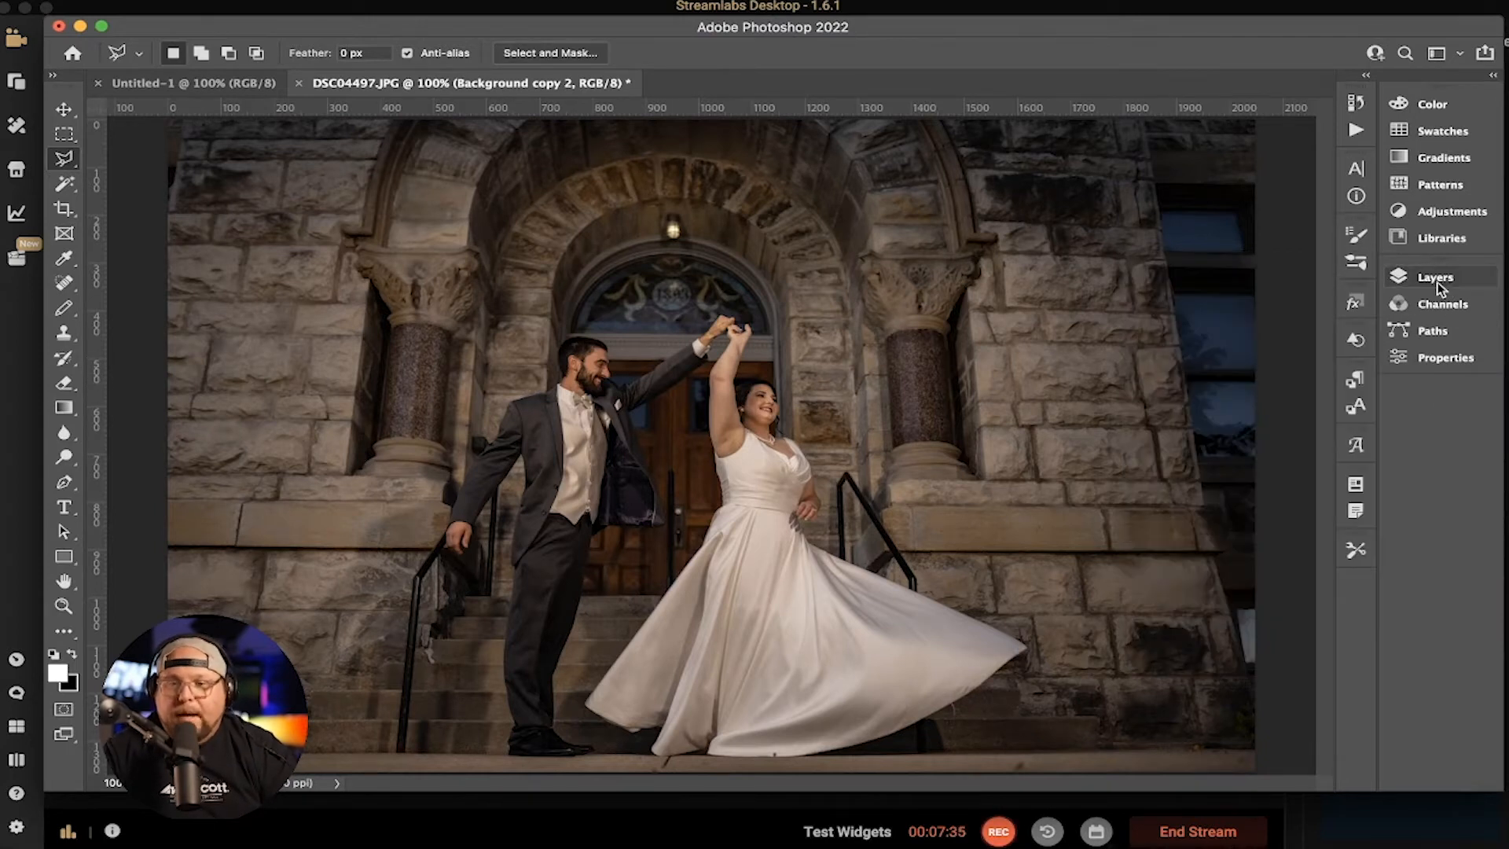
Outline the dark windows along the photo's right edge with a polygonal lasso selection following the stone wall's slanted edge
{"action": "left_click_drag", "start_coordinate": [1092, 34], "coordinate": [1000, 40]}
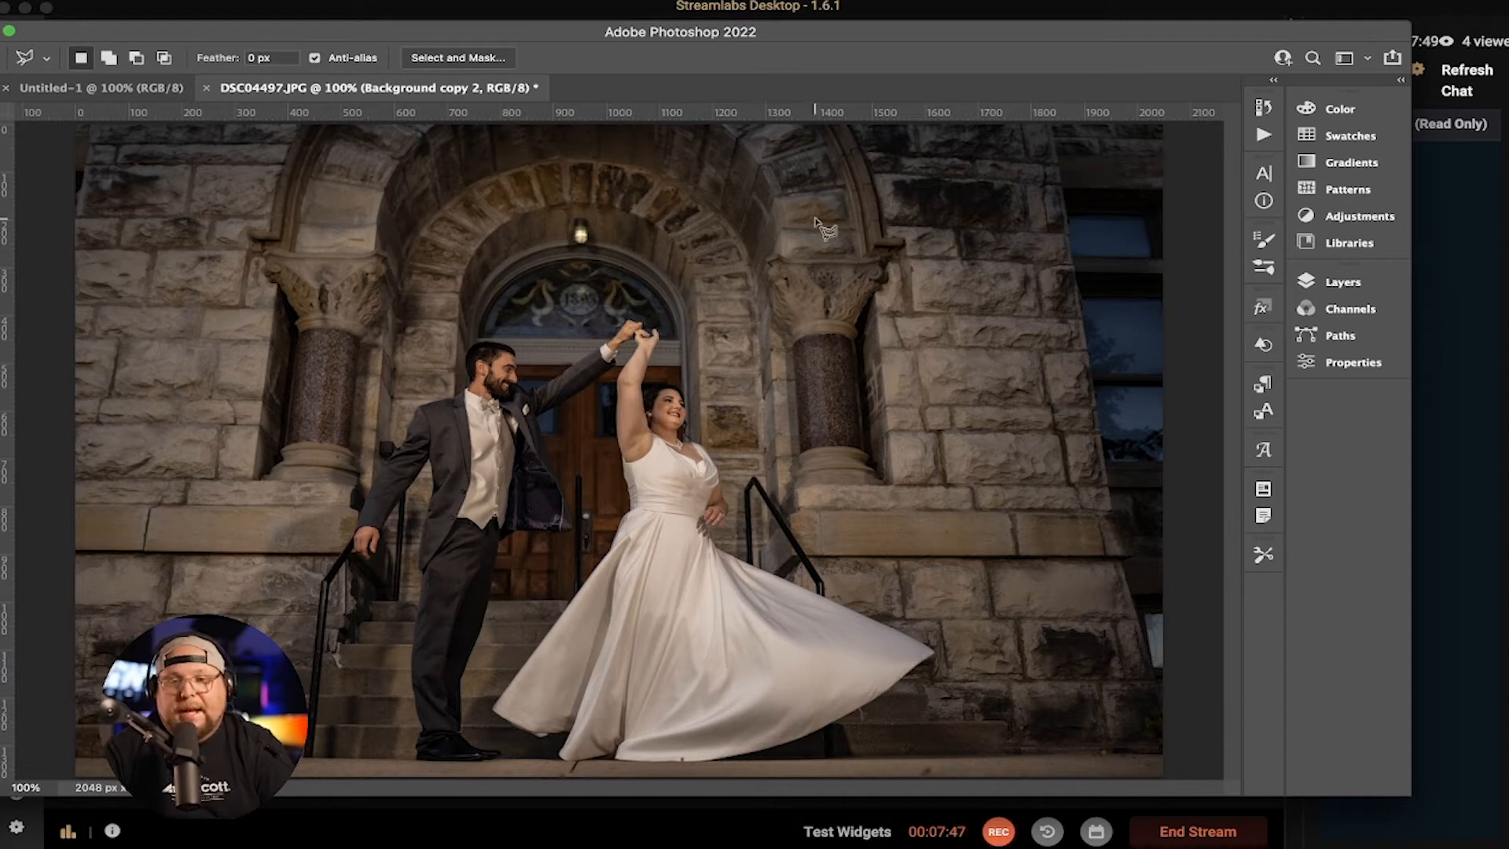
{"action": "left_click", "coordinate": [1045, 125]}
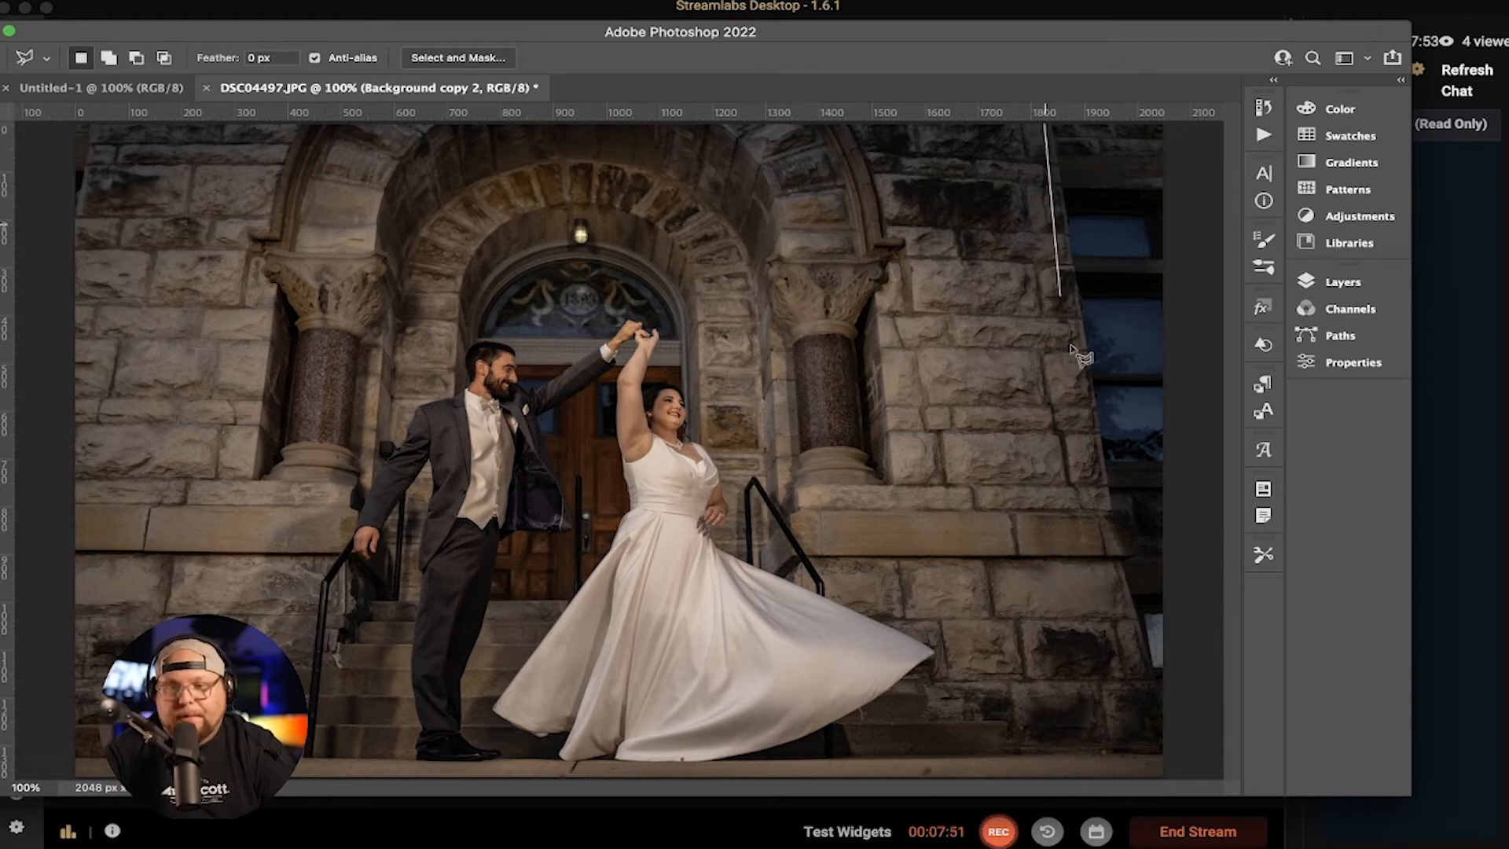
{"action": "left_click", "coordinate": [1106, 513]}
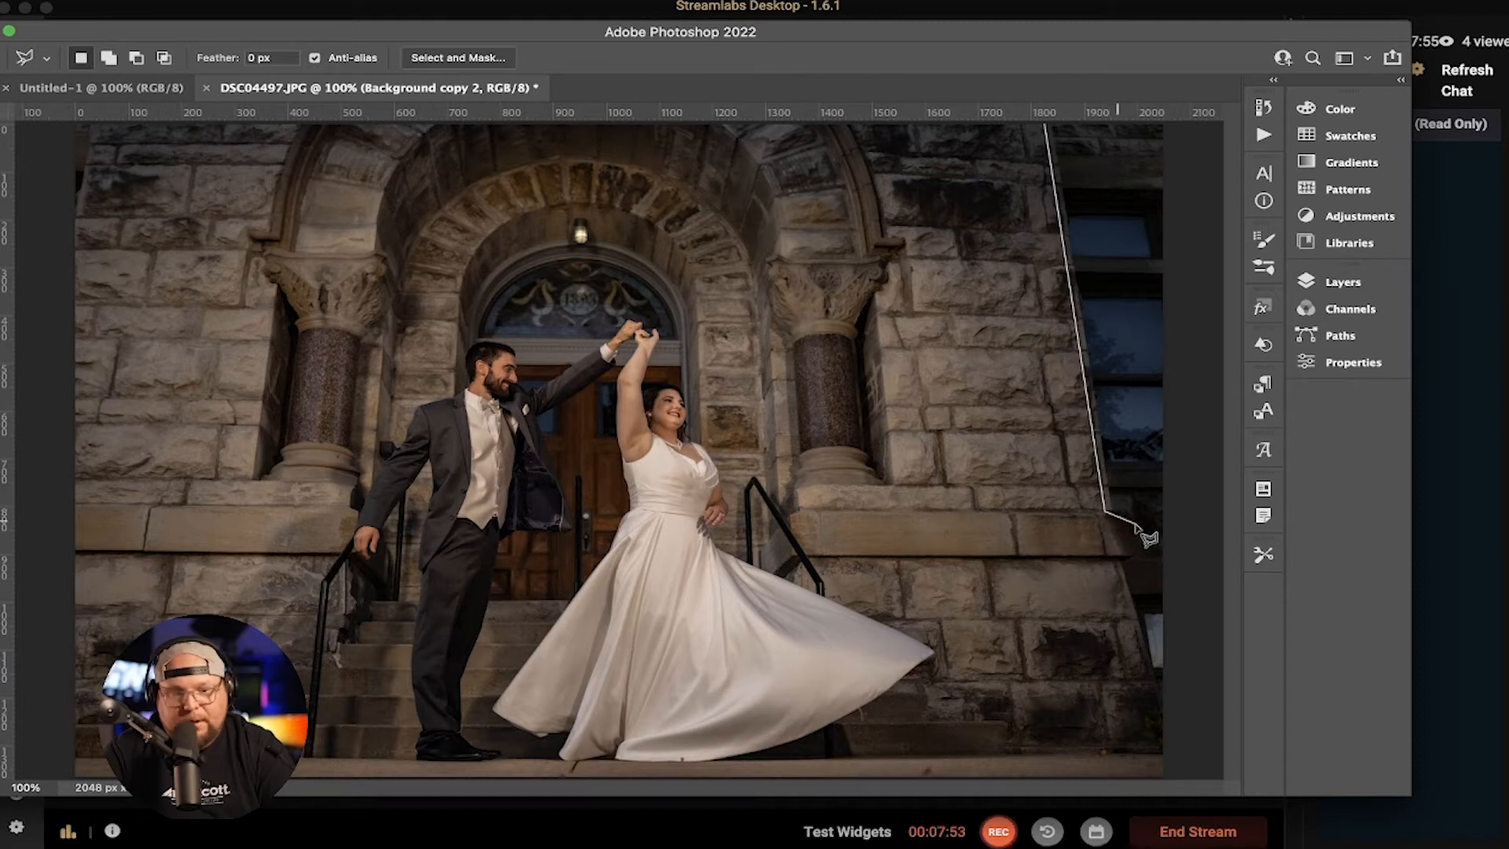
{"action": "left_click", "coordinate": [1116, 531]}
{"action": "left_click", "coordinate": [1111, 564]}
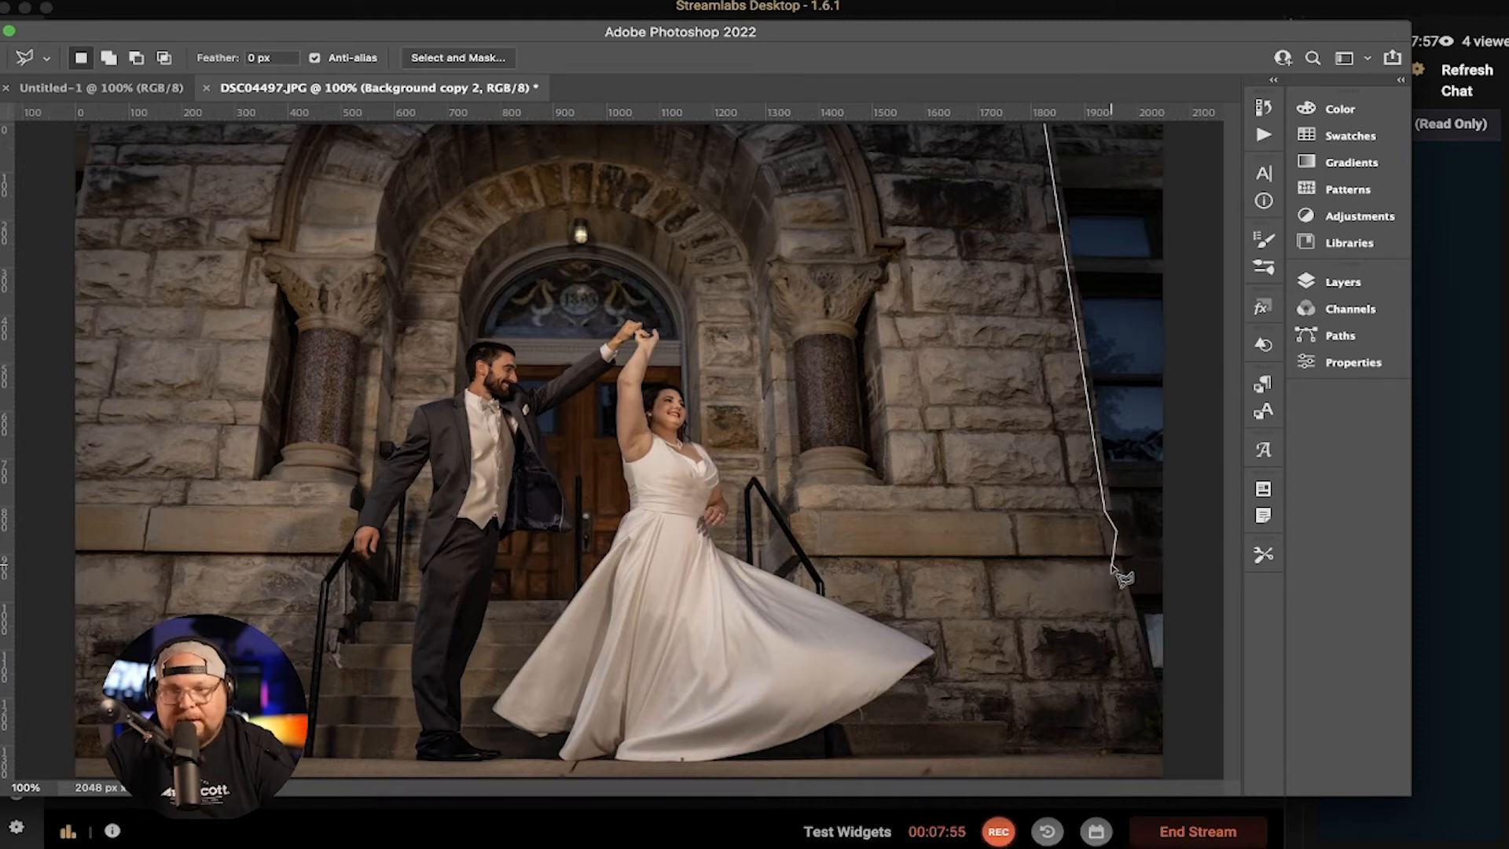
{"action": "left_click", "coordinate": [1173, 719]}
{"action": "left_click", "coordinate": [1181, 121]}
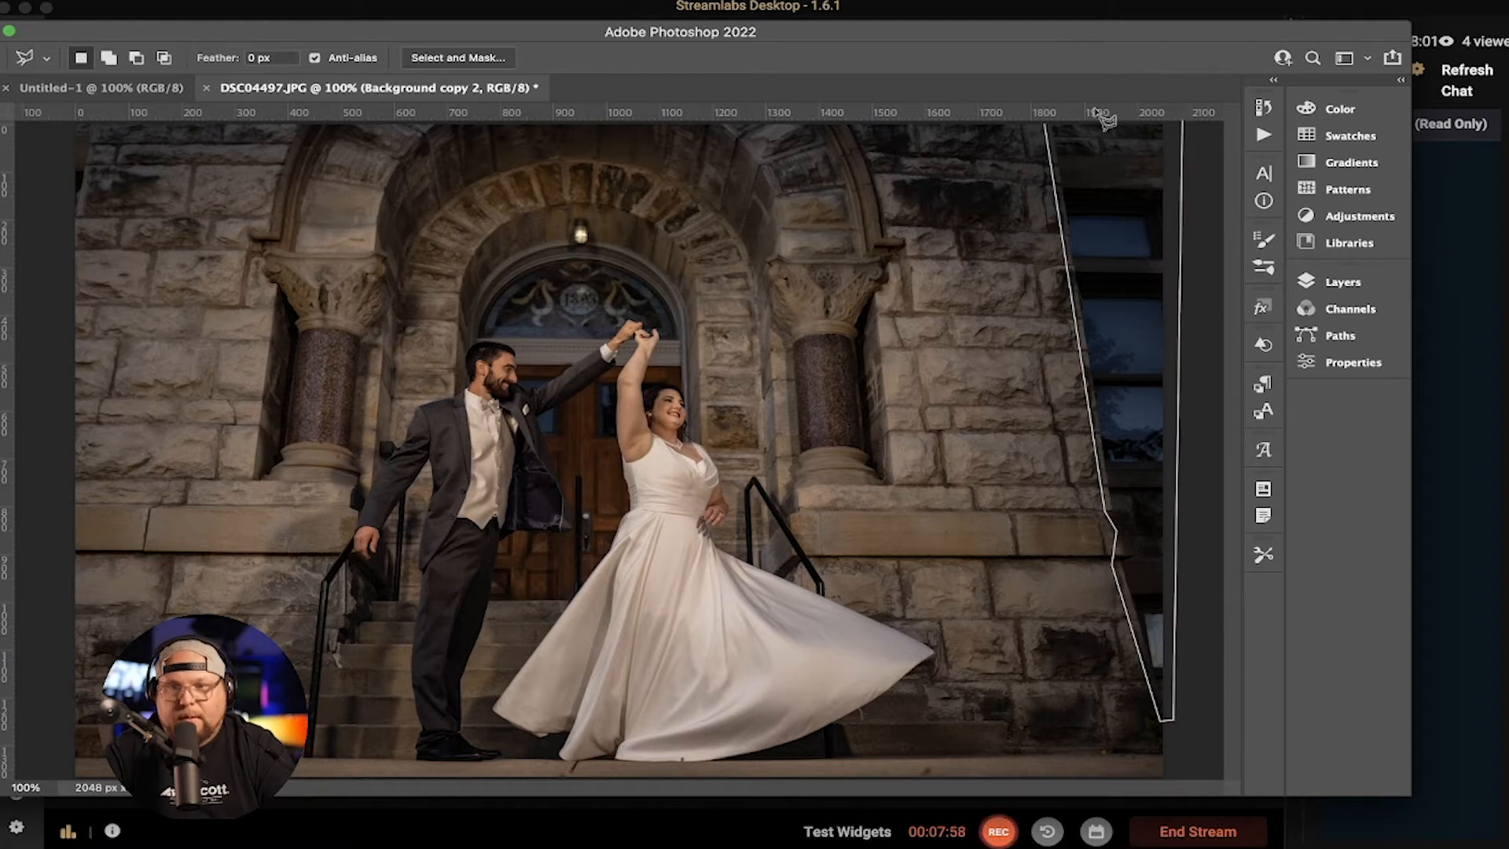
{"action": "left_click", "coordinate": [1044, 125]}
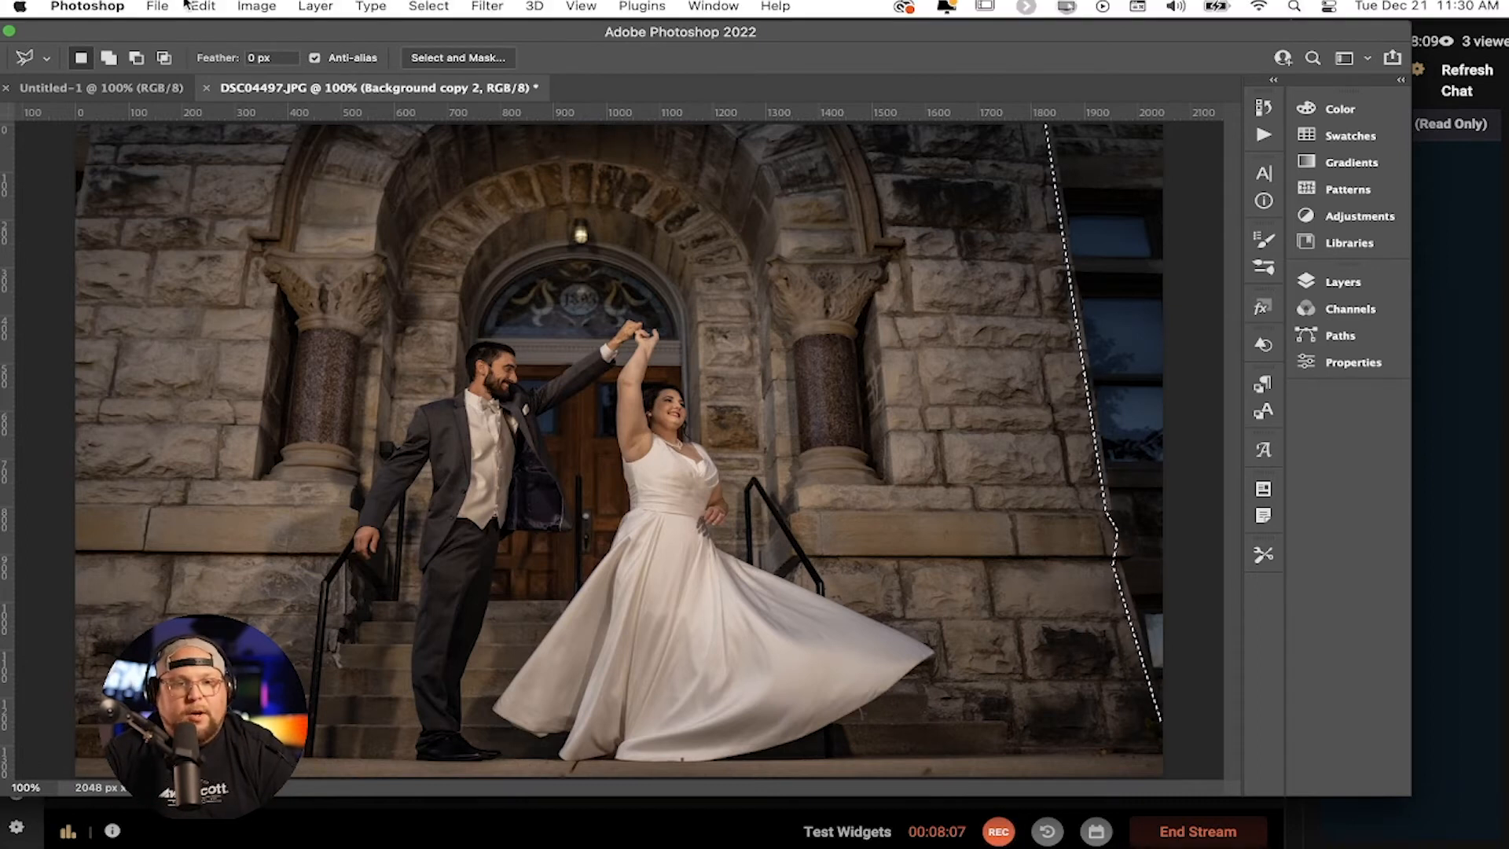
Start a Content-Aware Fill on the windows and brush the arch, columns and couple out of the sampling area at size 300
{"action": "left_click", "coordinate": [203, 6]}
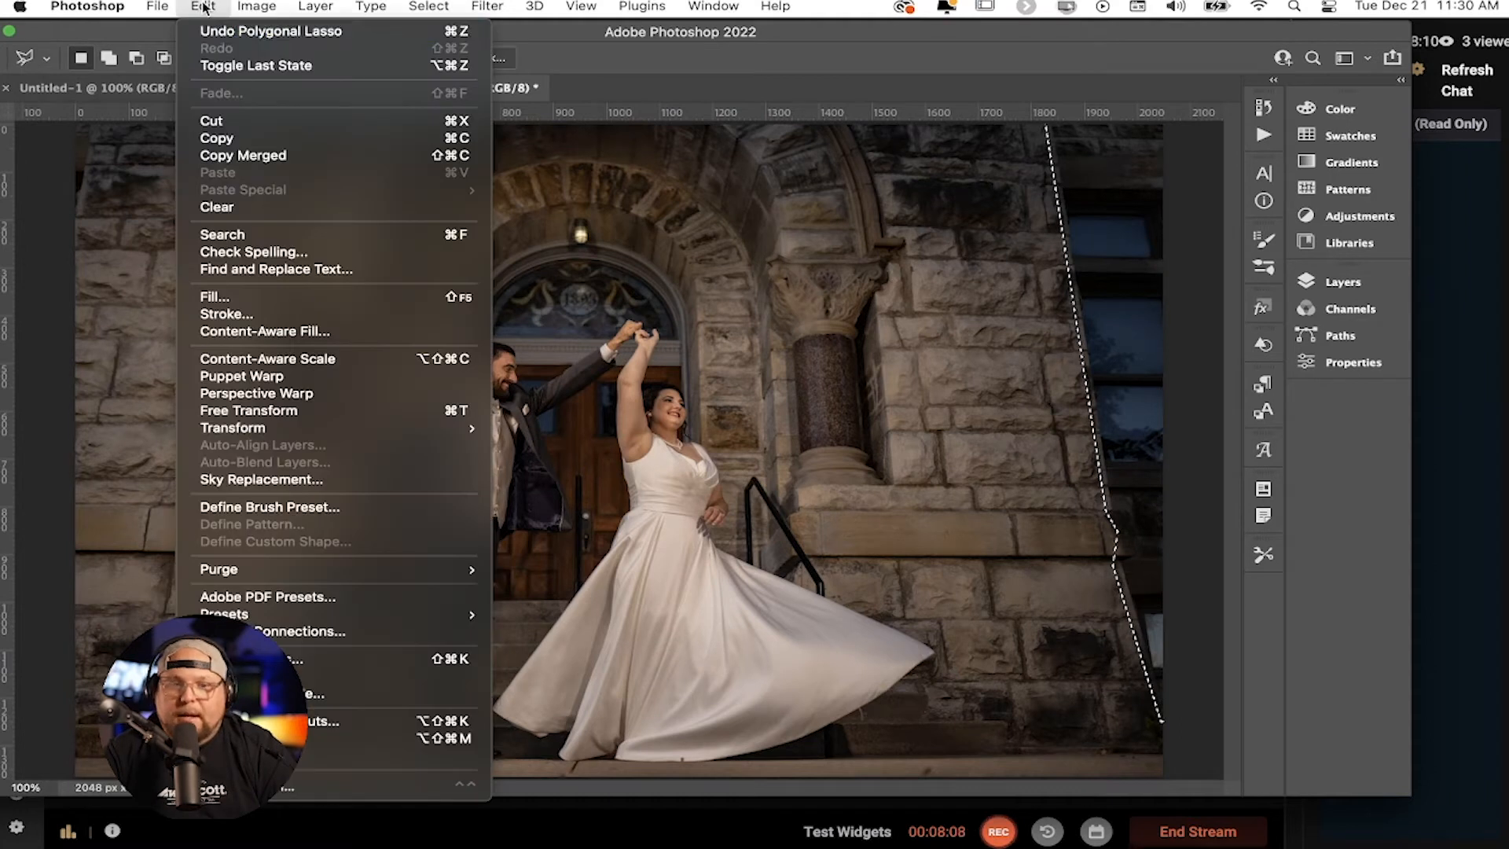
{"action": "left_click", "coordinate": [301, 329]}
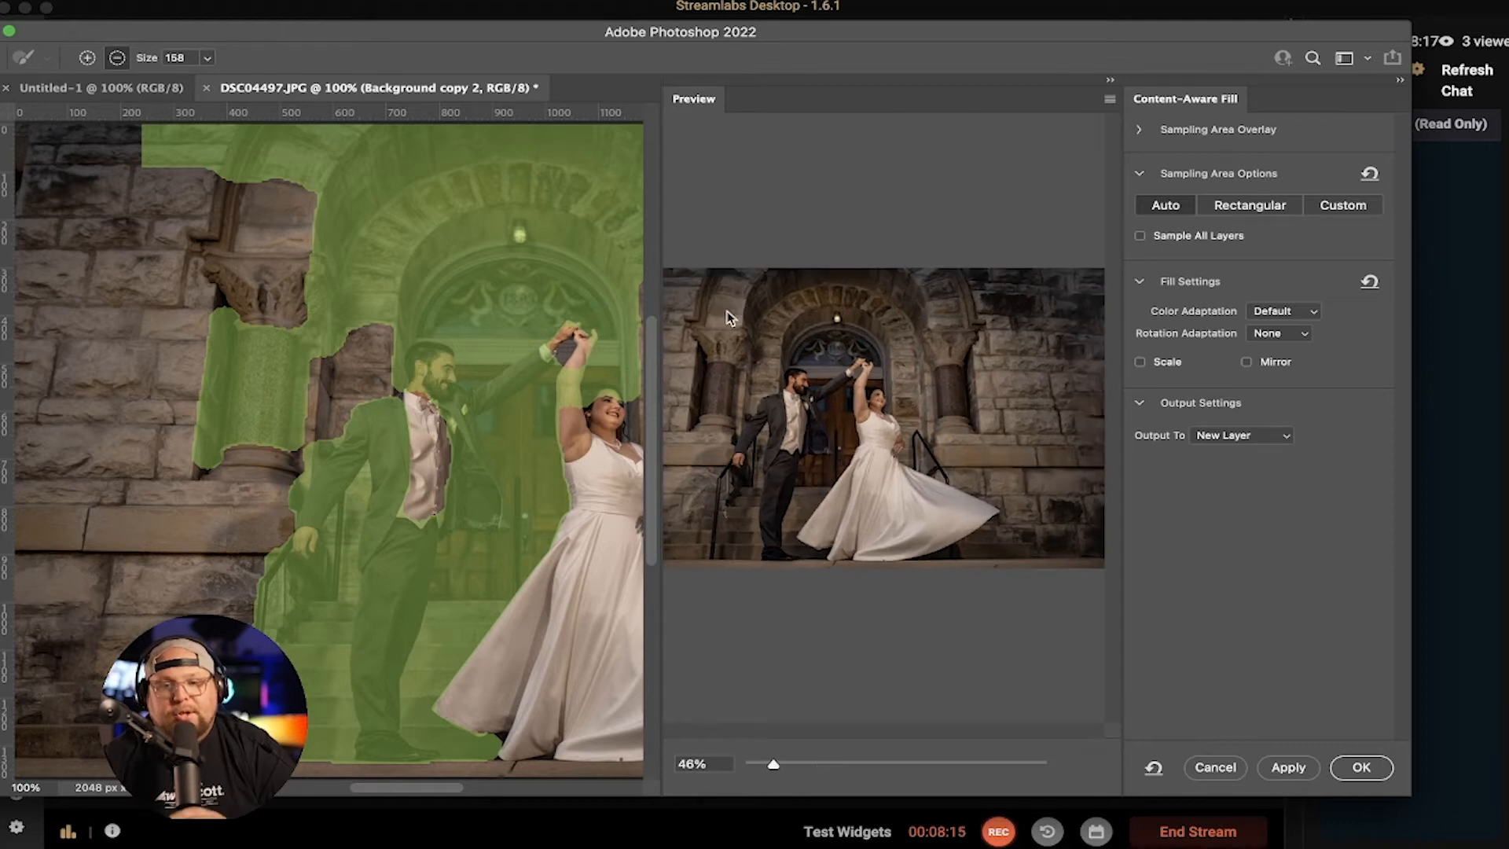
{"action": "scroll", "coordinate": [548, 479], "scroll_direction": "right", "scroll_amount": 5}
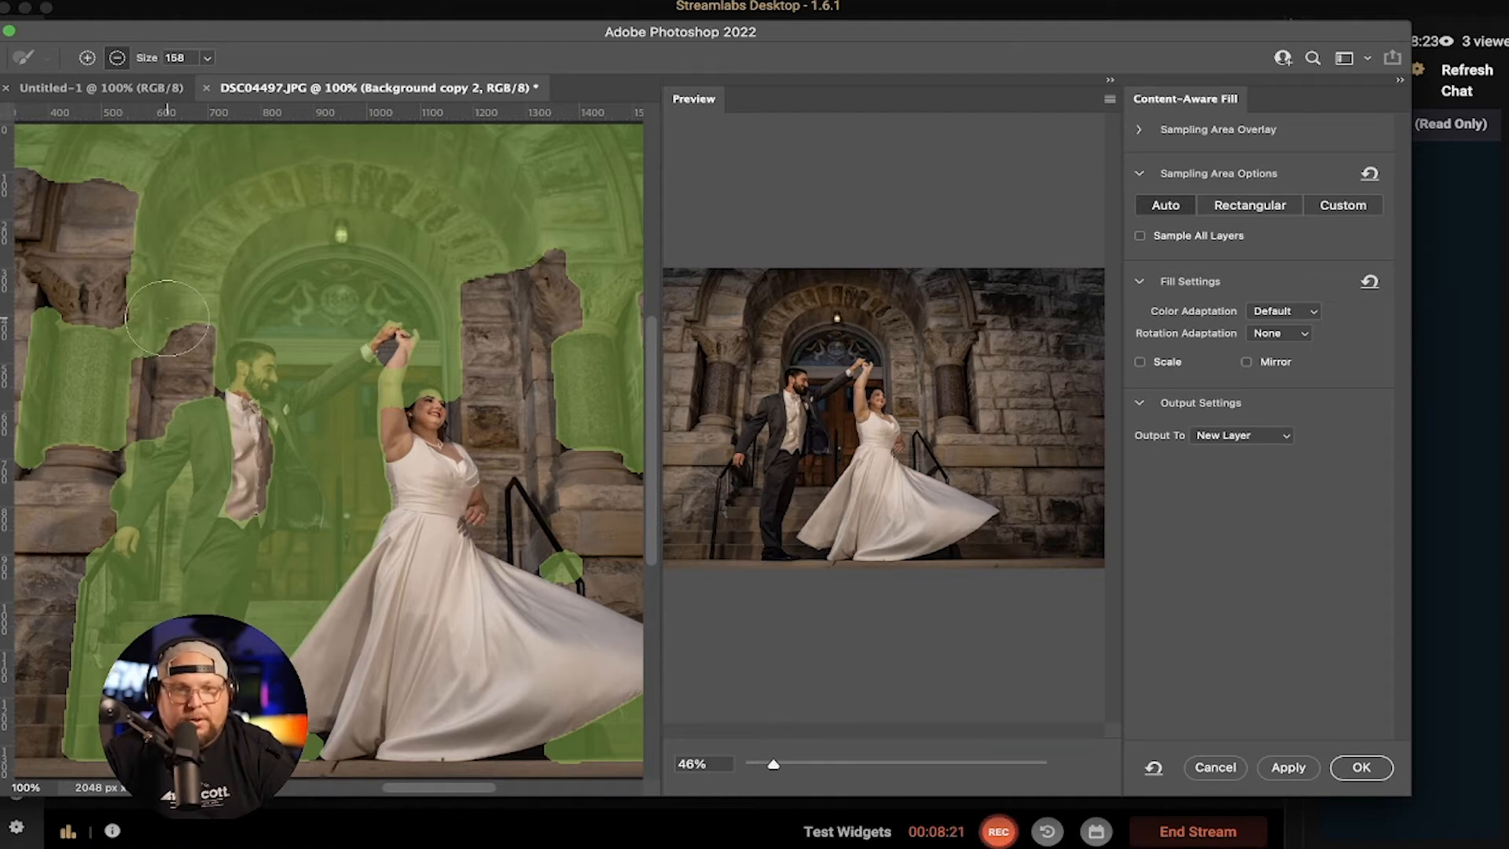
{"action": "key", "text": "super+minus"}
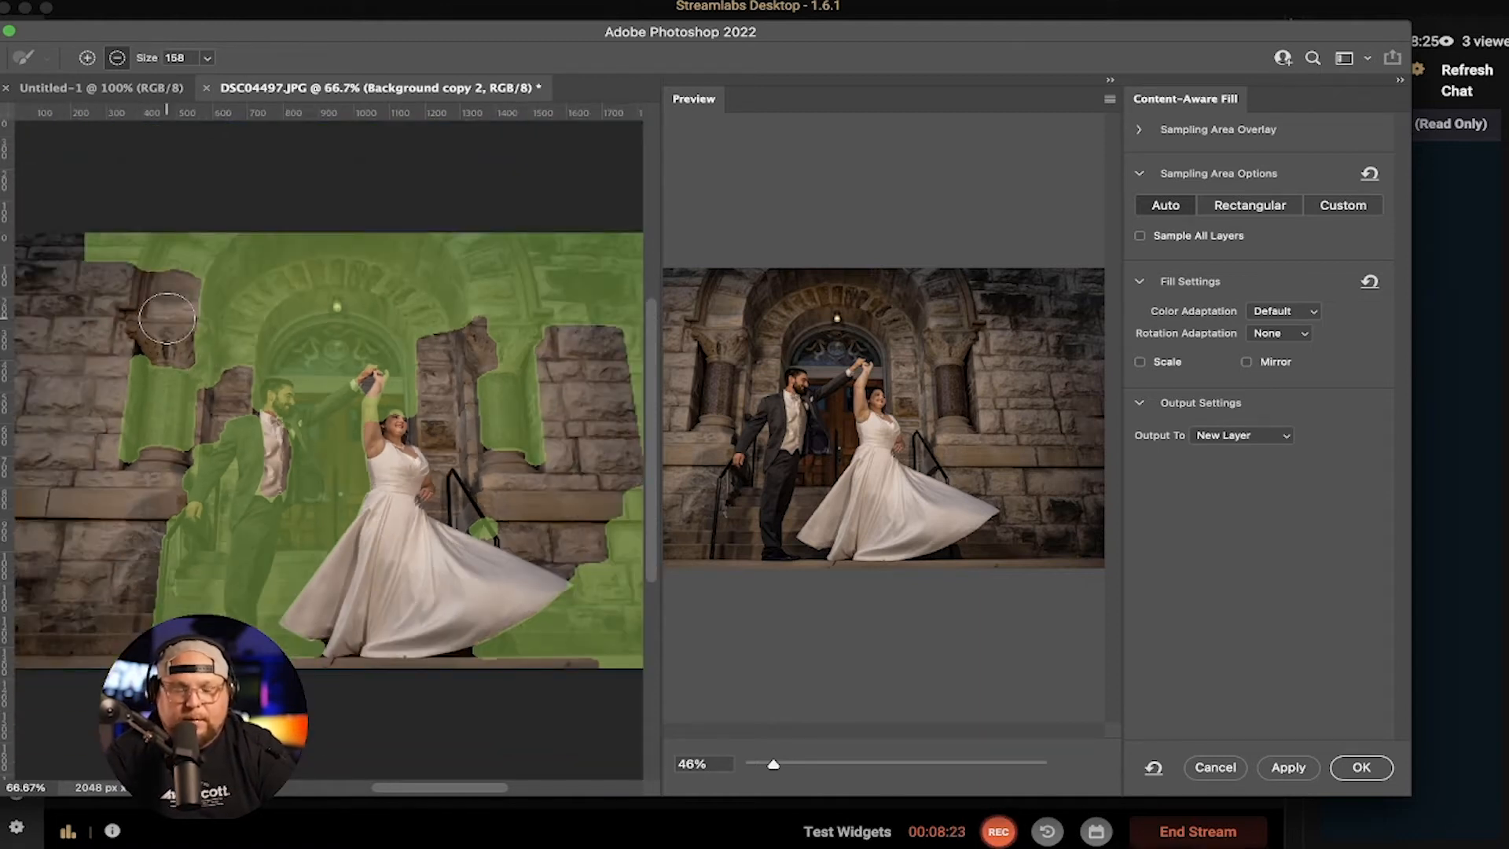
{"action": "key", "text": "bracketright"}
{"action": "key", "text": "bracketright"}
{"action": "key", "text": "bracketright"}
{"action": "key", "text": "bracketright"}
{"action": "key", "text": "bracketright"}
{"action": "mouse_move", "coordinate": [95, 241]}
{"action": "left_mouse_down"}
{"action": "mouse_move", "coordinate": [470, 239]}
{"action": "mouse_move", "coordinate": [507, 392]}
{"action": "left_mouse_up"}
{"action": "mouse_move", "coordinate": [512, 474]}
{"action": "left_mouse_down"}
{"action": "mouse_move", "coordinate": [530, 654]}
{"action": "mouse_move", "coordinate": [552, 584]}
{"action": "mouse_move", "coordinate": [405, 643]}
{"action": "mouse_move", "coordinate": [206, 625]}
{"action": "mouse_move", "coordinate": [165, 641]}
{"action": "mouse_move", "coordinate": [134, 404]}
{"action": "mouse_move", "coordinate": [217, 259]}
{"action": "mouse_move", "coordinate": [291, 314]}
{"action": "mouse_move", "coordinate": [405, 300]}
{"action": "mouse_move", "coordinate": [215, 361]}
{"action": "mouse_move", "coordinate": [237, 545]}
{"action": "mouse_move", "coordinate": [331, 364]}
{"action": "mouse_move", "coordinate": [338, 519]}
{"action": "mouse_move", "coordinate": [321, 602]}
{"action": "mouse_move", "coordinate": [415, 354]}
{"action": "mouse_move", "coordinate": [413, 464]}
{"action": "left_mouse_up"}
Output the window fill to a new layer and clear the selection
{"action": "scroll", "coordinate": [419, 456], "scroll_direction": "right", "scroll_amount": 10}
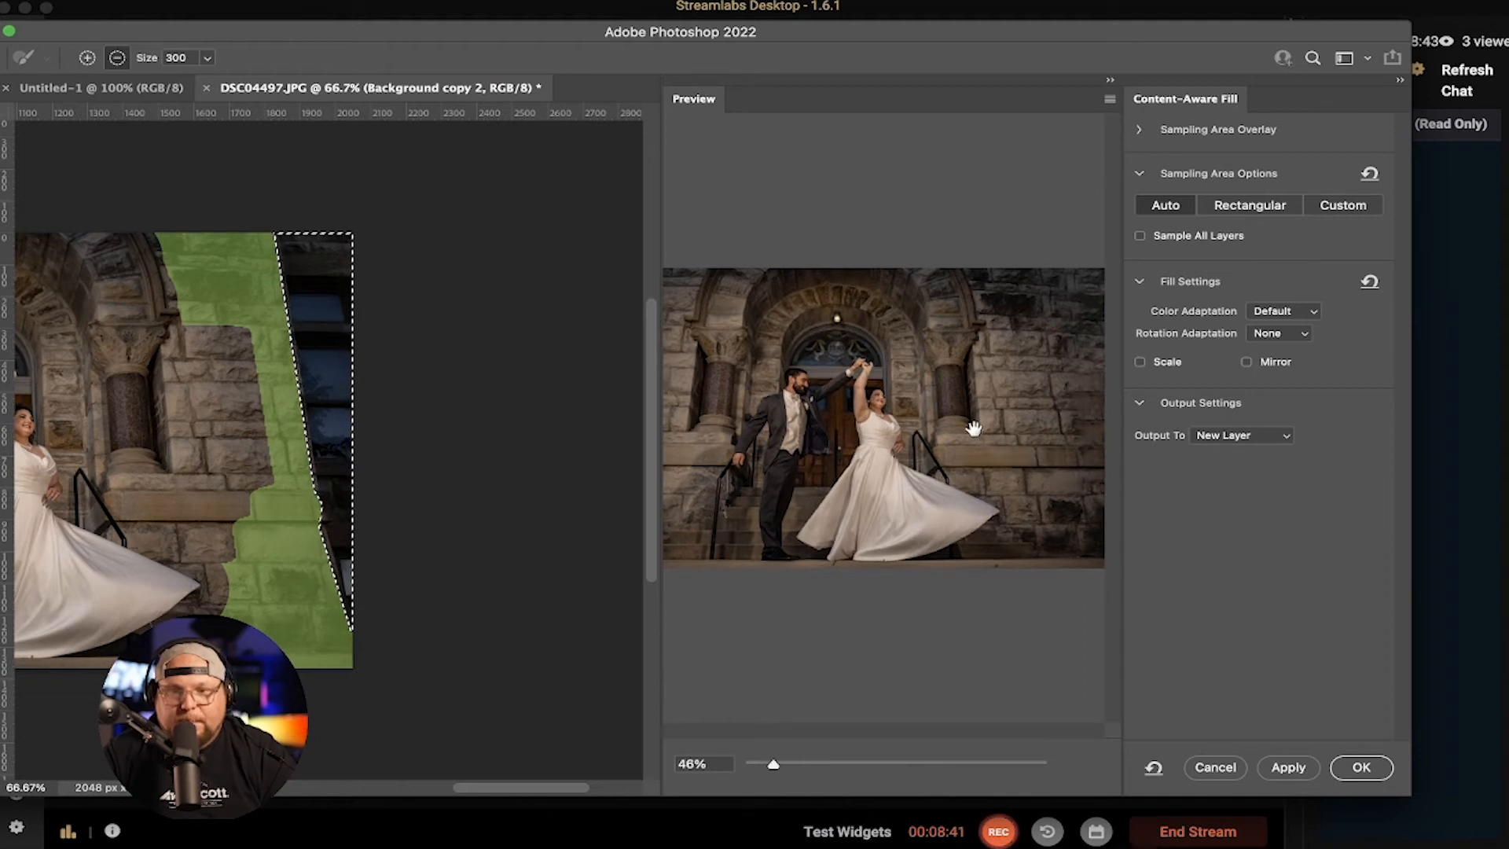
{"action": "left_click", "coordinate": [1386, 769]}
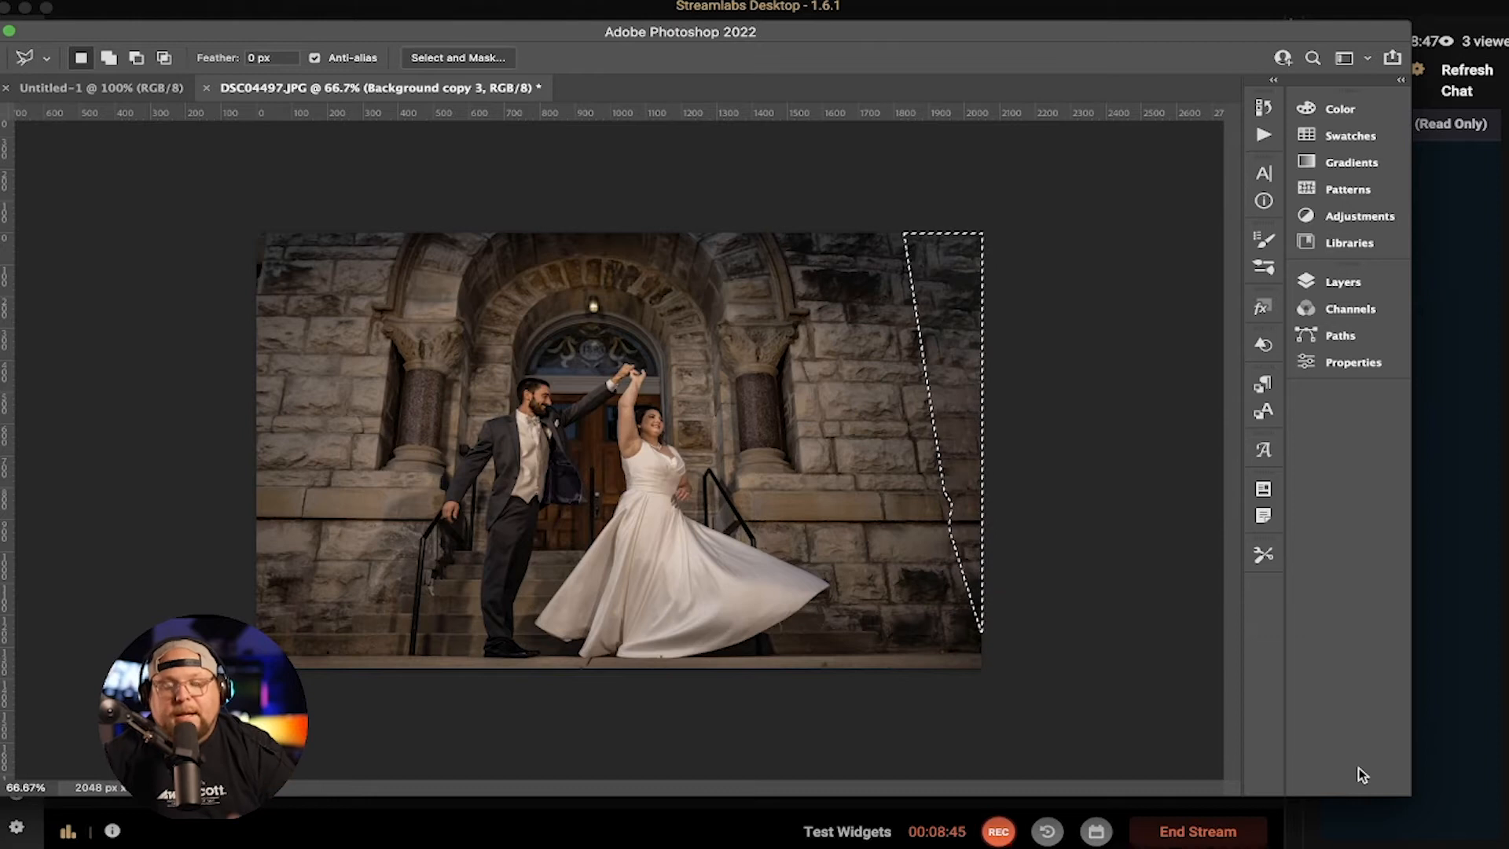
{"action": "key", "text": "super+d"}
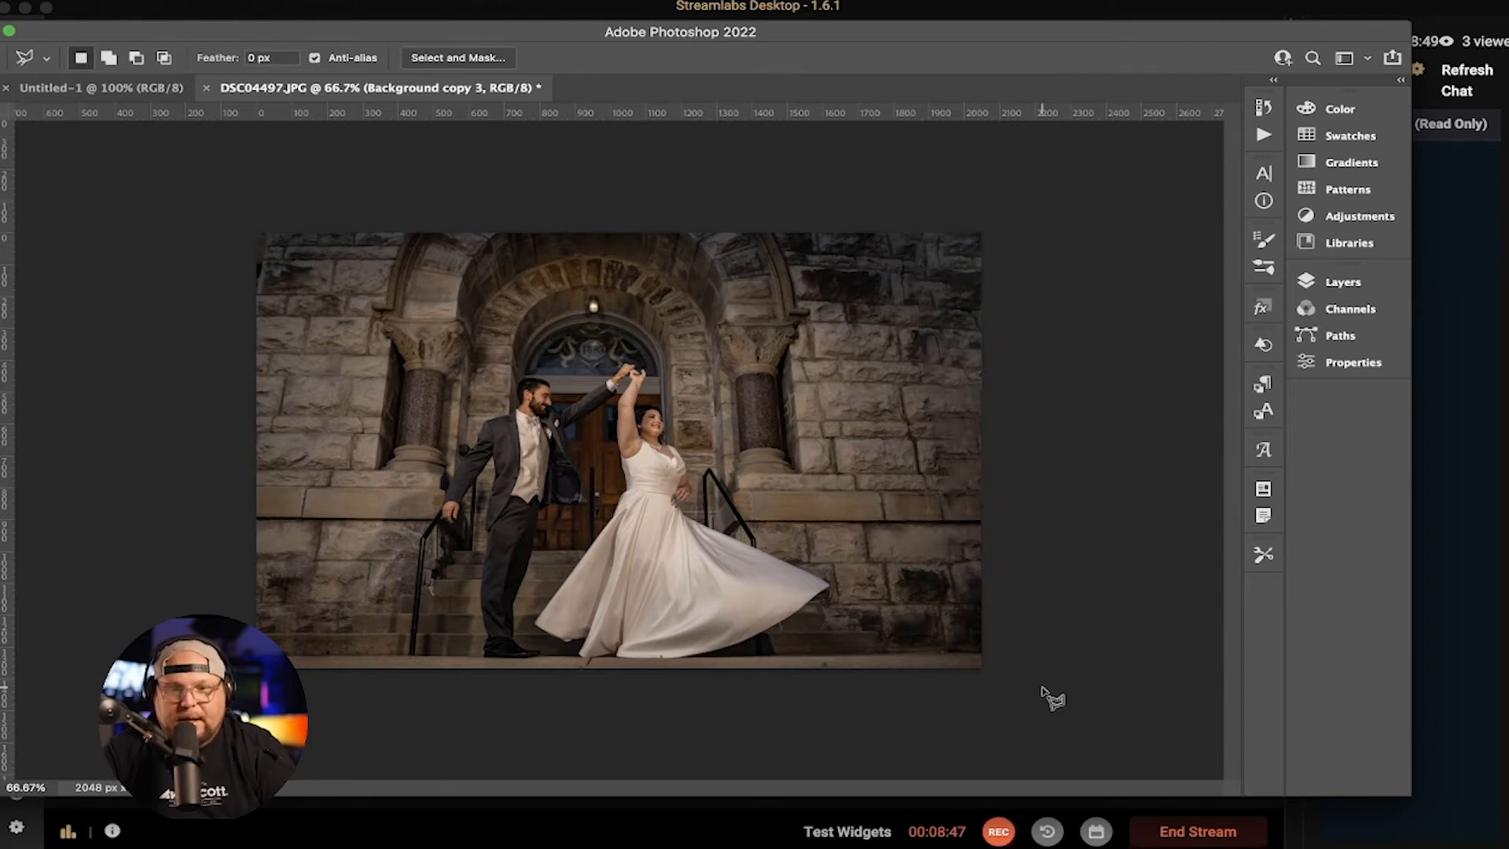
Inspect the filled stone wall up close and merge the Background copy 3 layer down into Background copy 2
{"action": "key", "text": "super+plus"}
{"action": "key", "text": "super+plus"}
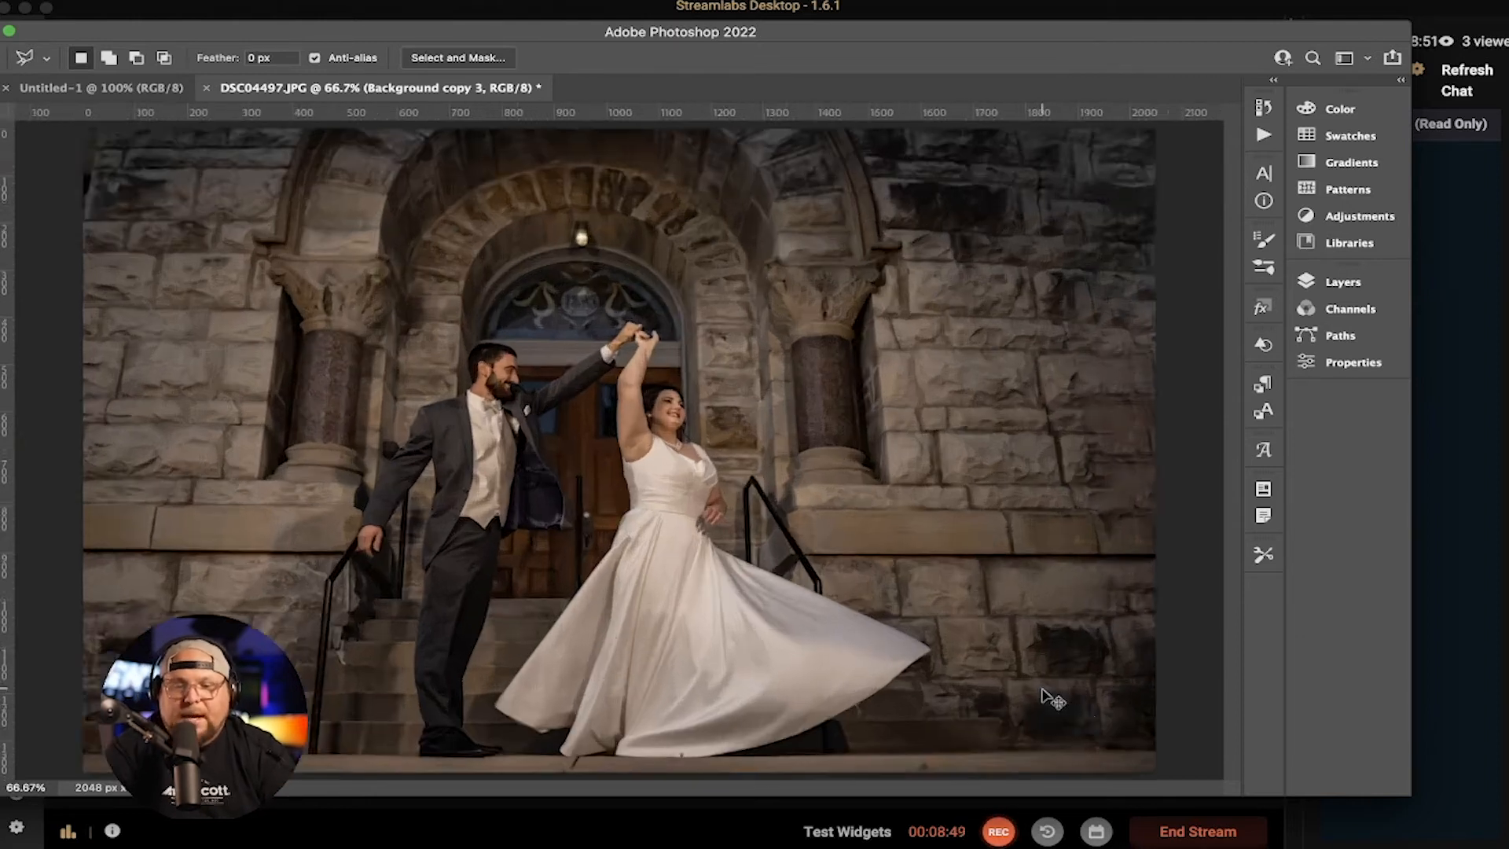
{"action": "left_click_drag", "start_coordinate": [1030, 607], "coordinate": [260, 475]}
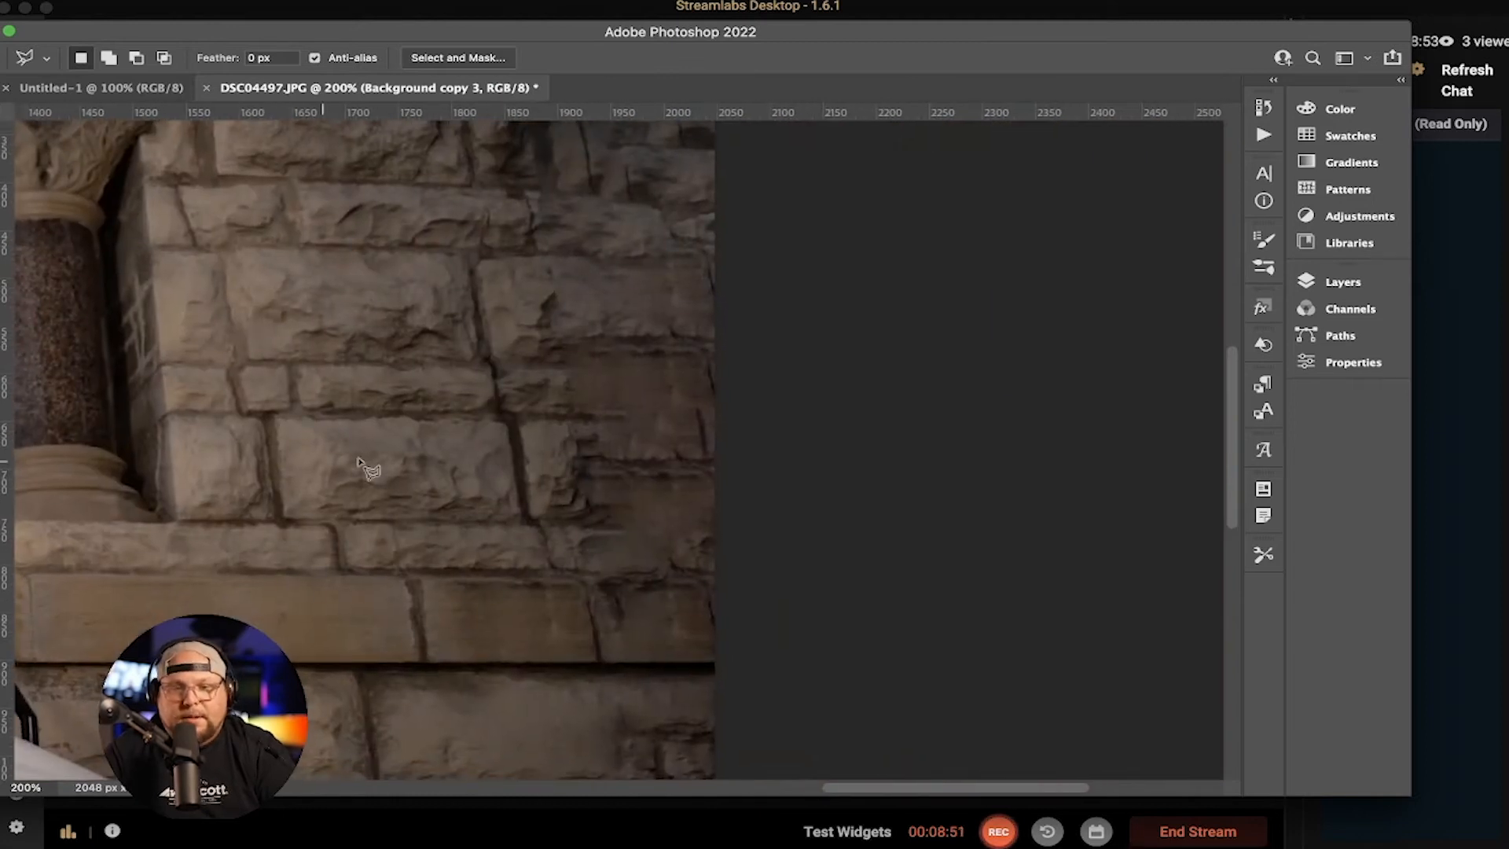
{"action": "left_click", "coordinate": [1334, 285]}
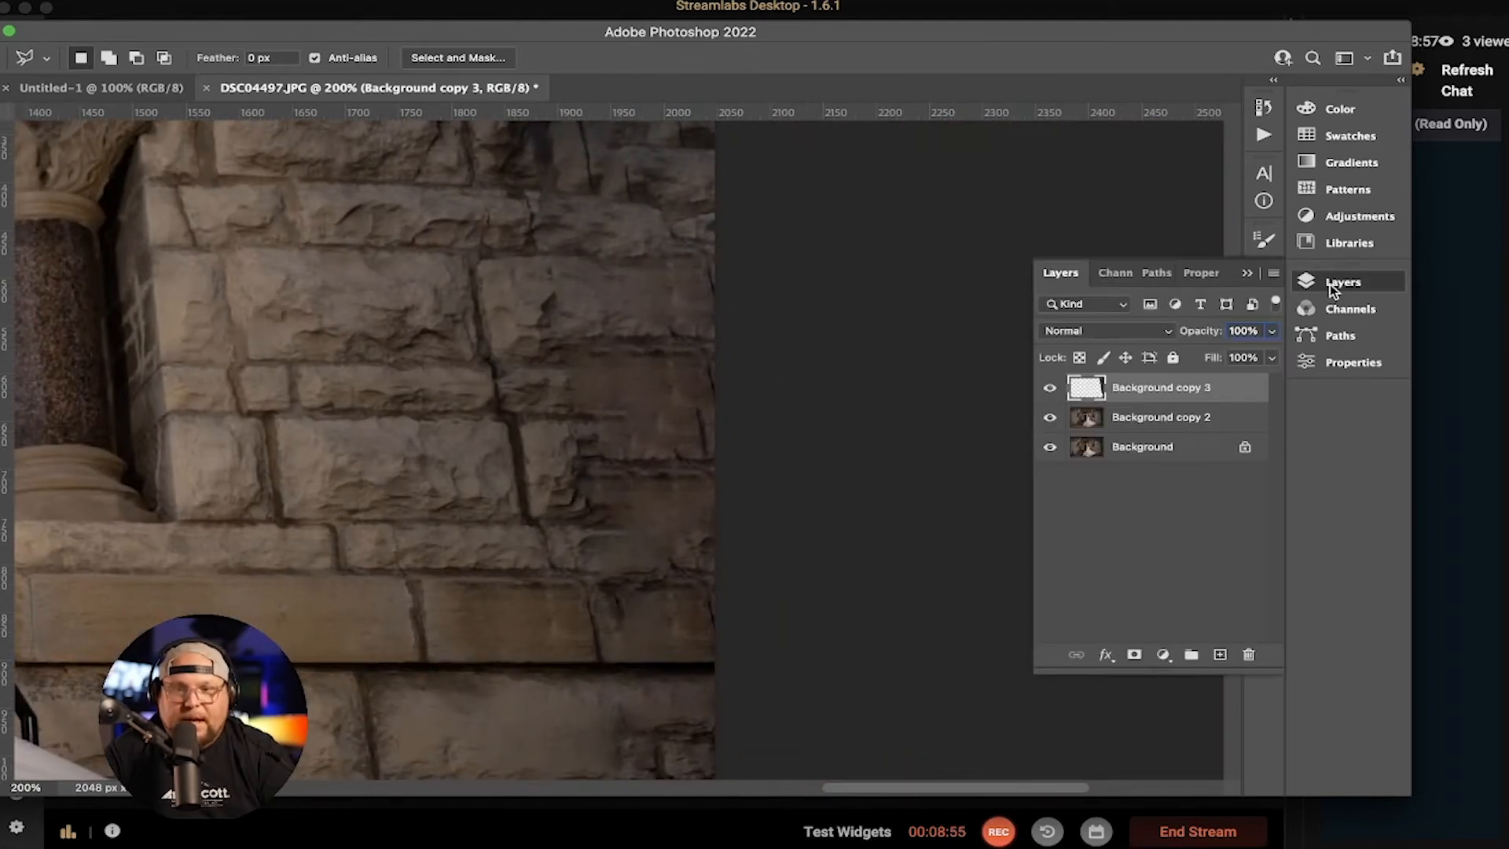
{"action": "key", "text": "Delete"}
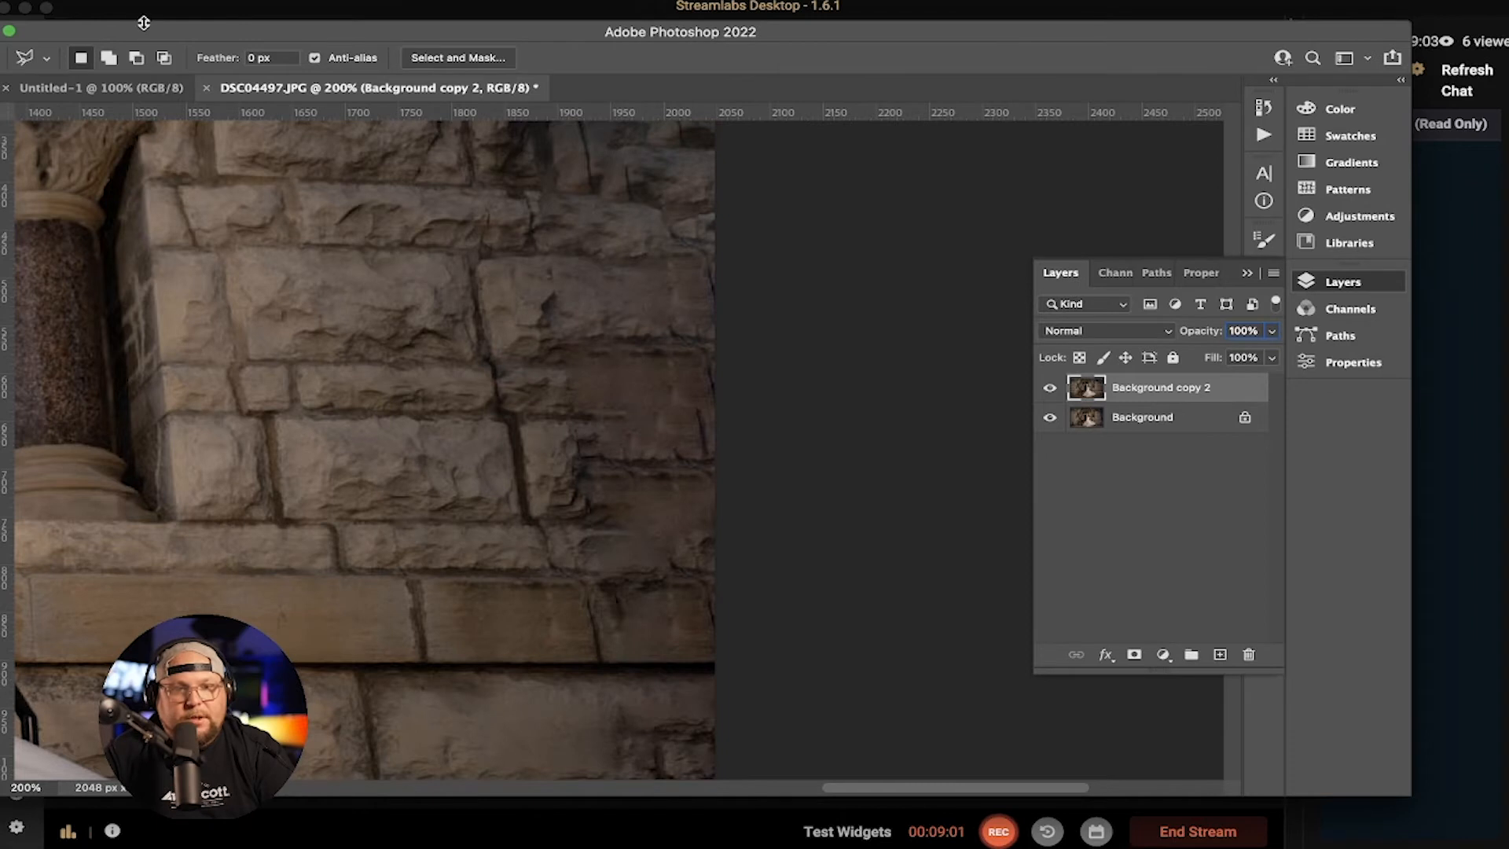
Clone clean stone over the smeared block near the wall's right edge using the Clone Stamp at size 80
{"action": "left_click_drag", "start_coordinate": [143, 34], "coordinate": [211, 30]}
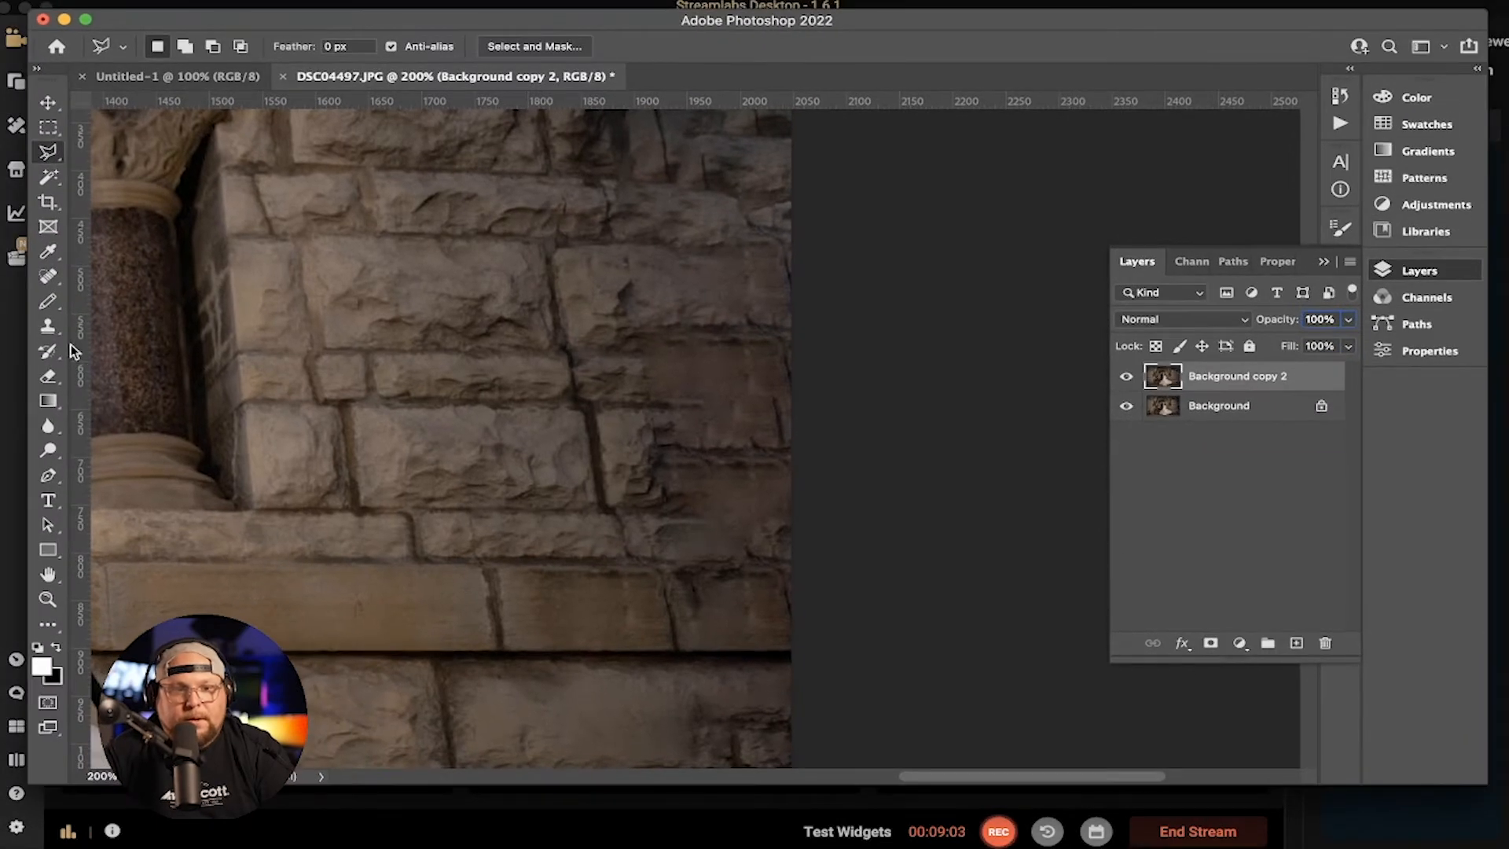
{"action": "left_click", "coordinate": [47, 327]}
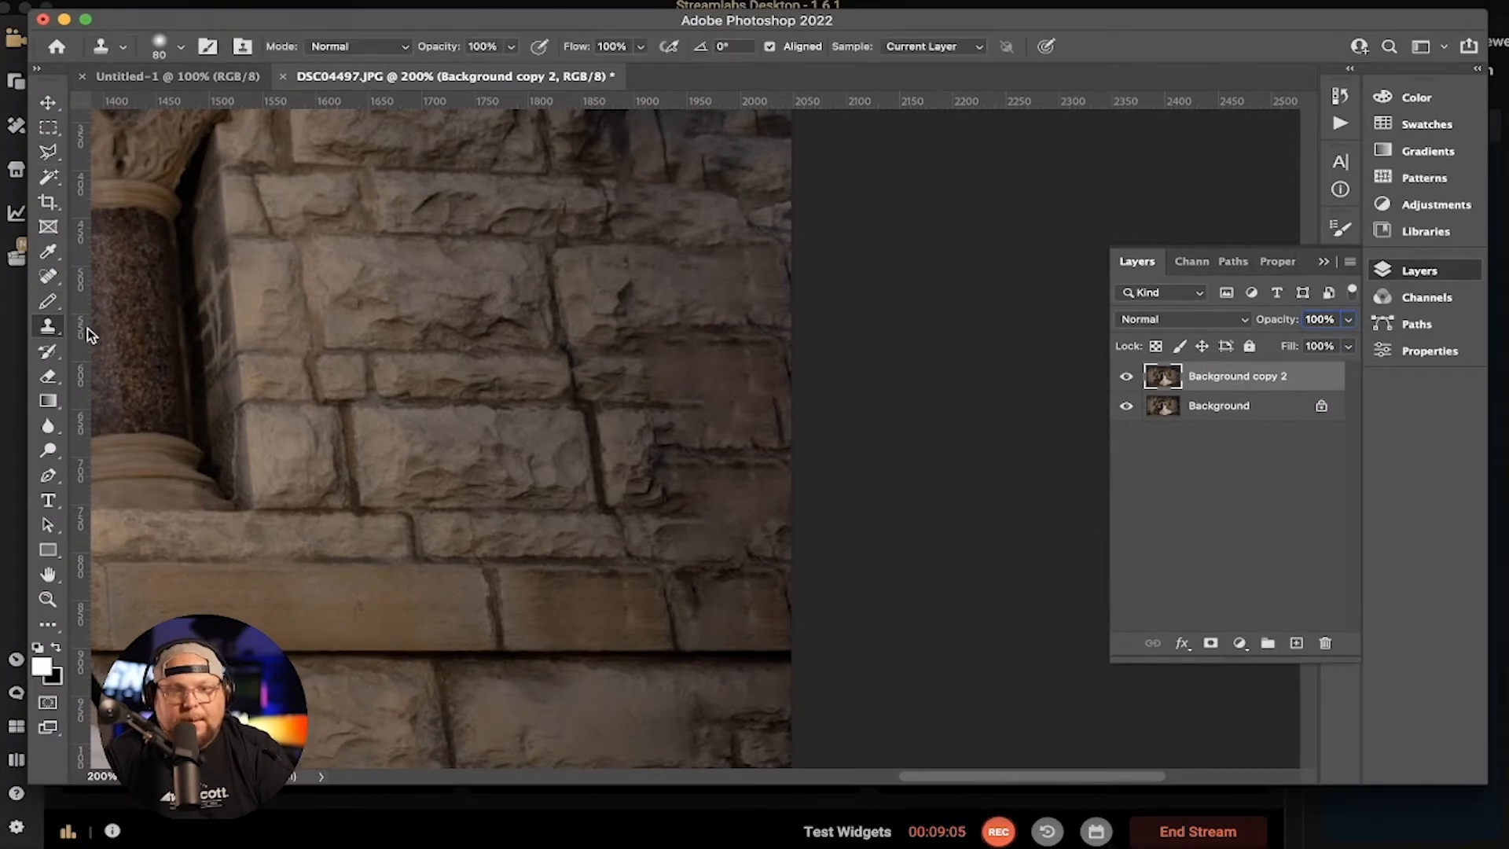
{"action": "left_click", "coordinate": [595, 354], "text": "alt"}
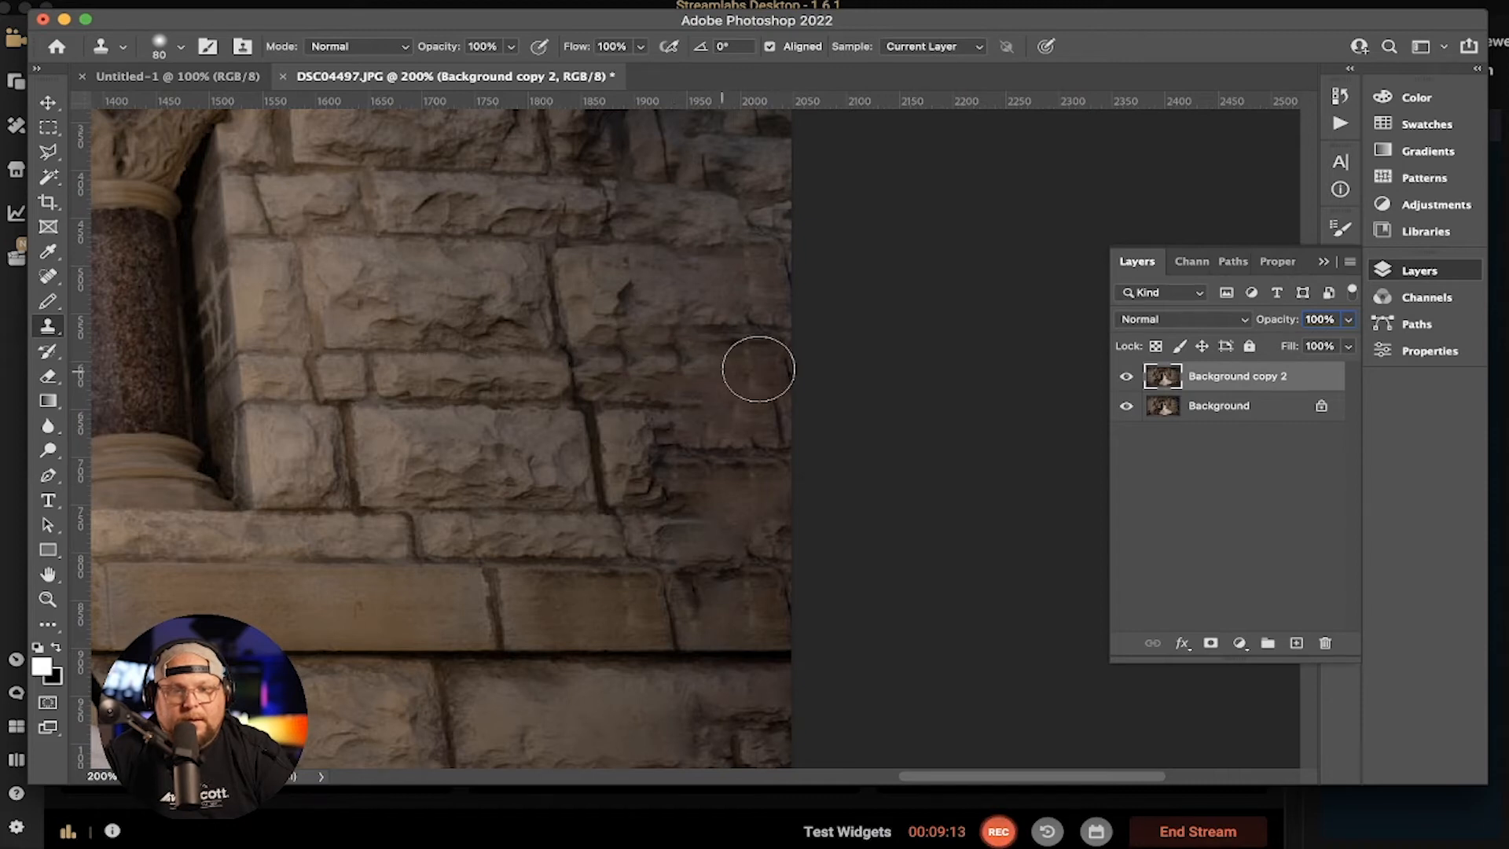
{"action": "left_click", "coordinate": [650, 246], "text": "alt"}
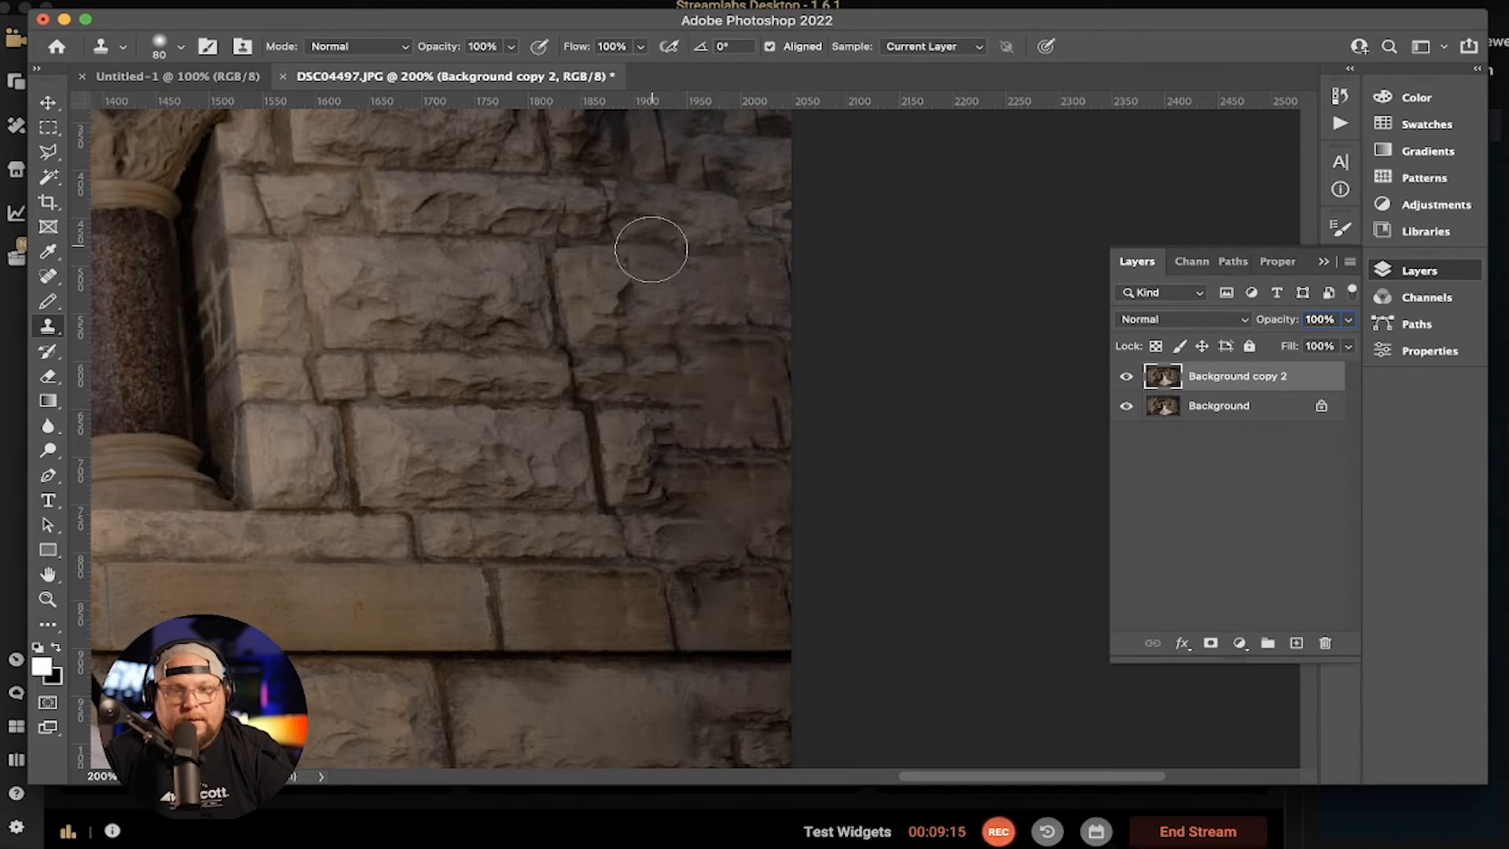
{"action": "left_click_drag", "start_coordinate": [681, 351], "coordinate": [750, 363]}
{"action": "left_click", "coordinate": [765, 360]}
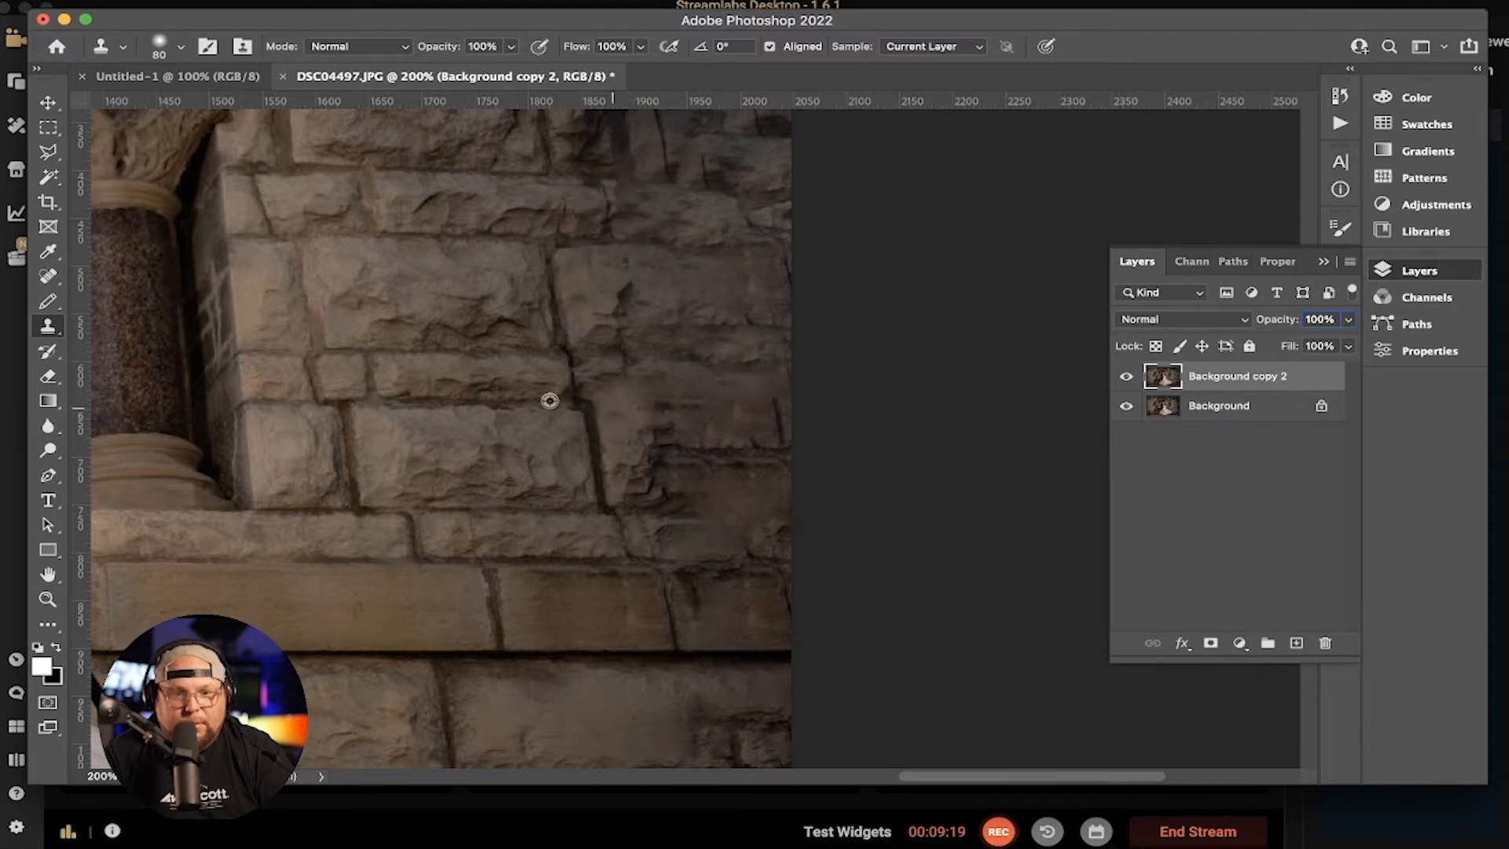
Clone the horizontal mortar line and stone texture across the remaining blurred blocks out to the photo's right edge
{"action": "left_click", "coordinate": [464, 400], "text": "alt"}
{"action": "left_click_drag", "start_coordinate": [667, 404], "coordinate": [788, 404]}
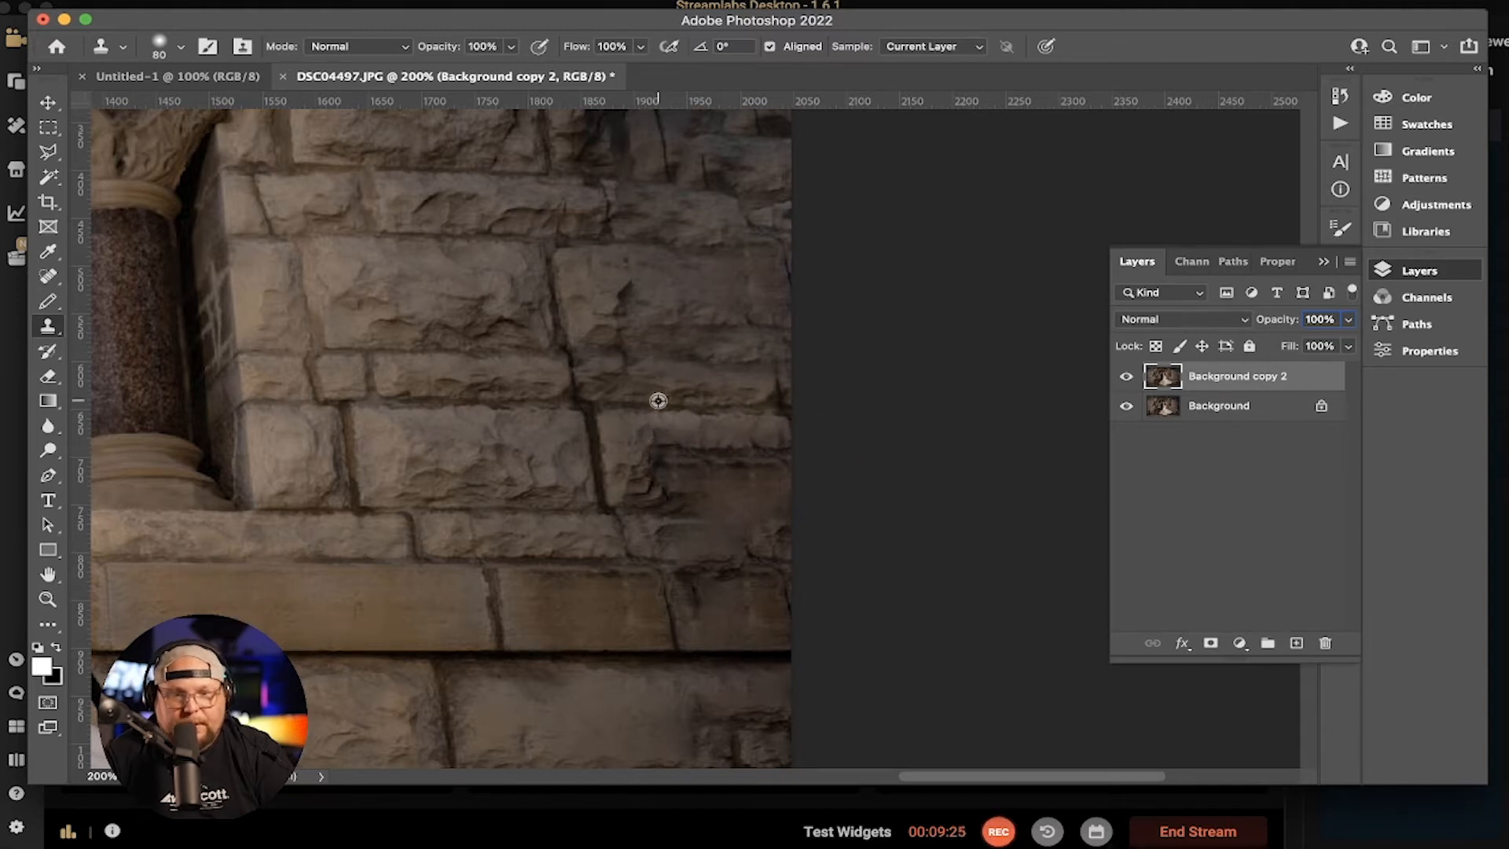
{"action": "left_click", "coordinate": [666, 358], "text": "alt"}
{"action": "mouse_move", "coordinate": [680, 499]}
{"action": "left_mouse_down"}
{"action": "mouse_move", "coordinate": [700, 518]}
{"action": "mouse_move", "coordinate": [745, 519]}
{"action": "left_mouse_up"}
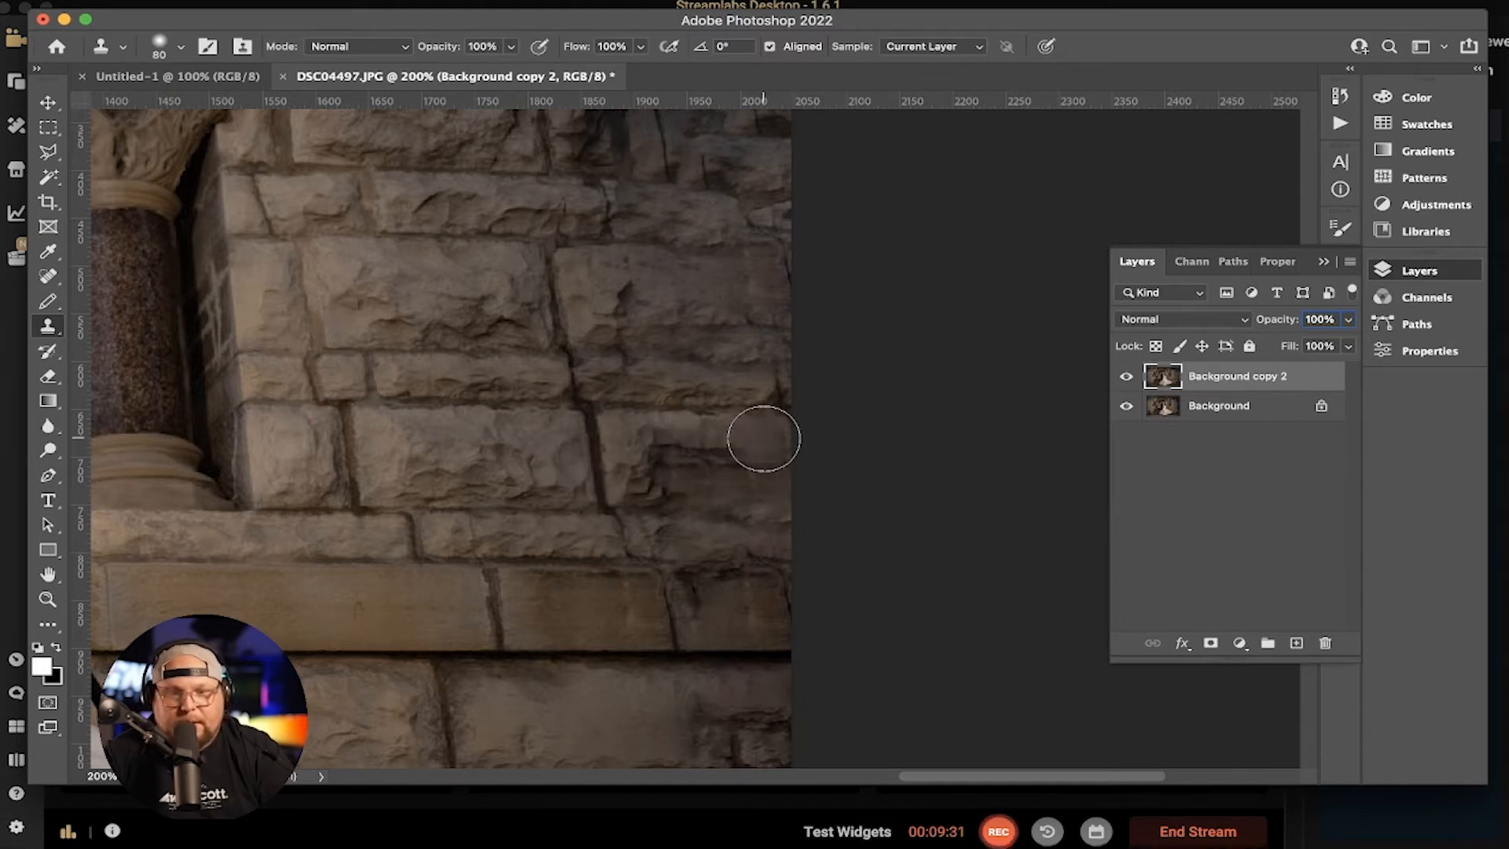
{"action": "left_click", "coordinate": [709, 220], "text": "alt"}
{"action": "left_click", "coordinate": [675, 441]}
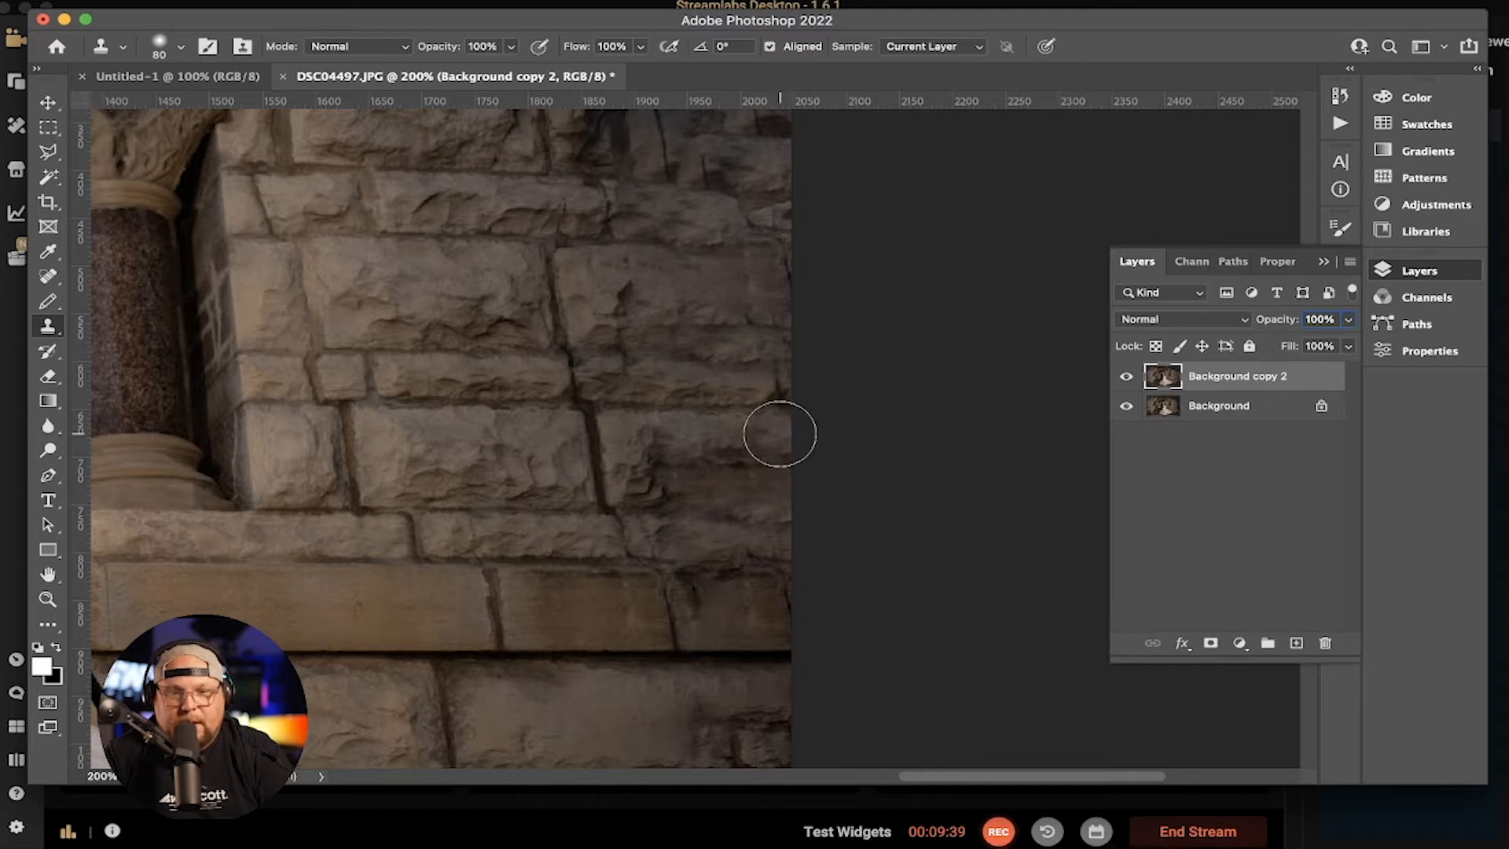
Examine the right-hand wall and the ledge beneath the bride's dress up close for remaining retouching flaws
{"action": "key", "text": "super+minus"}
{"action": "key", "text": "super+minus"}
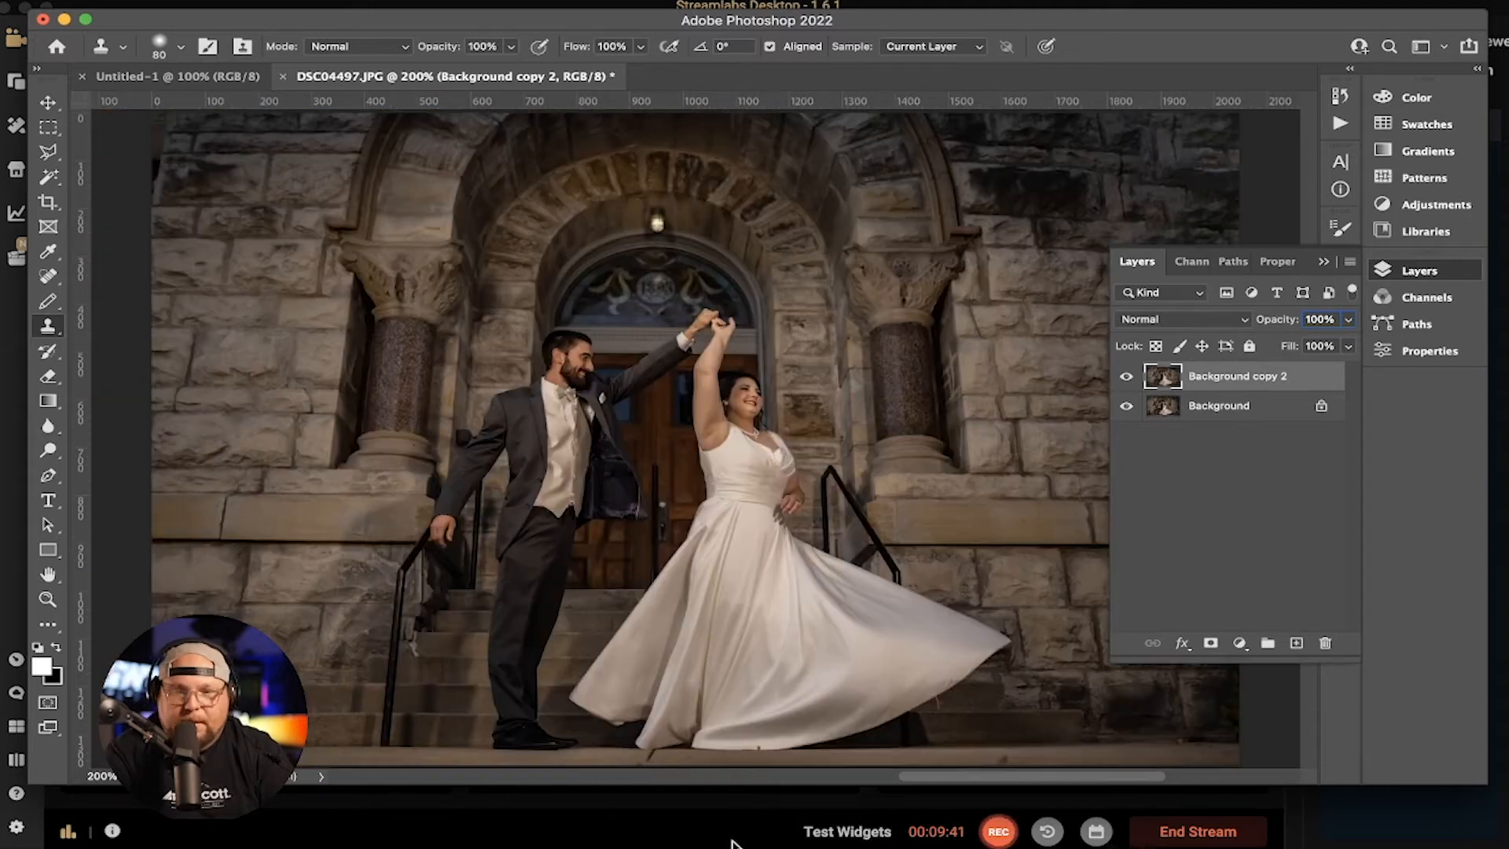
{"action": "key", "text": "super+plus"}
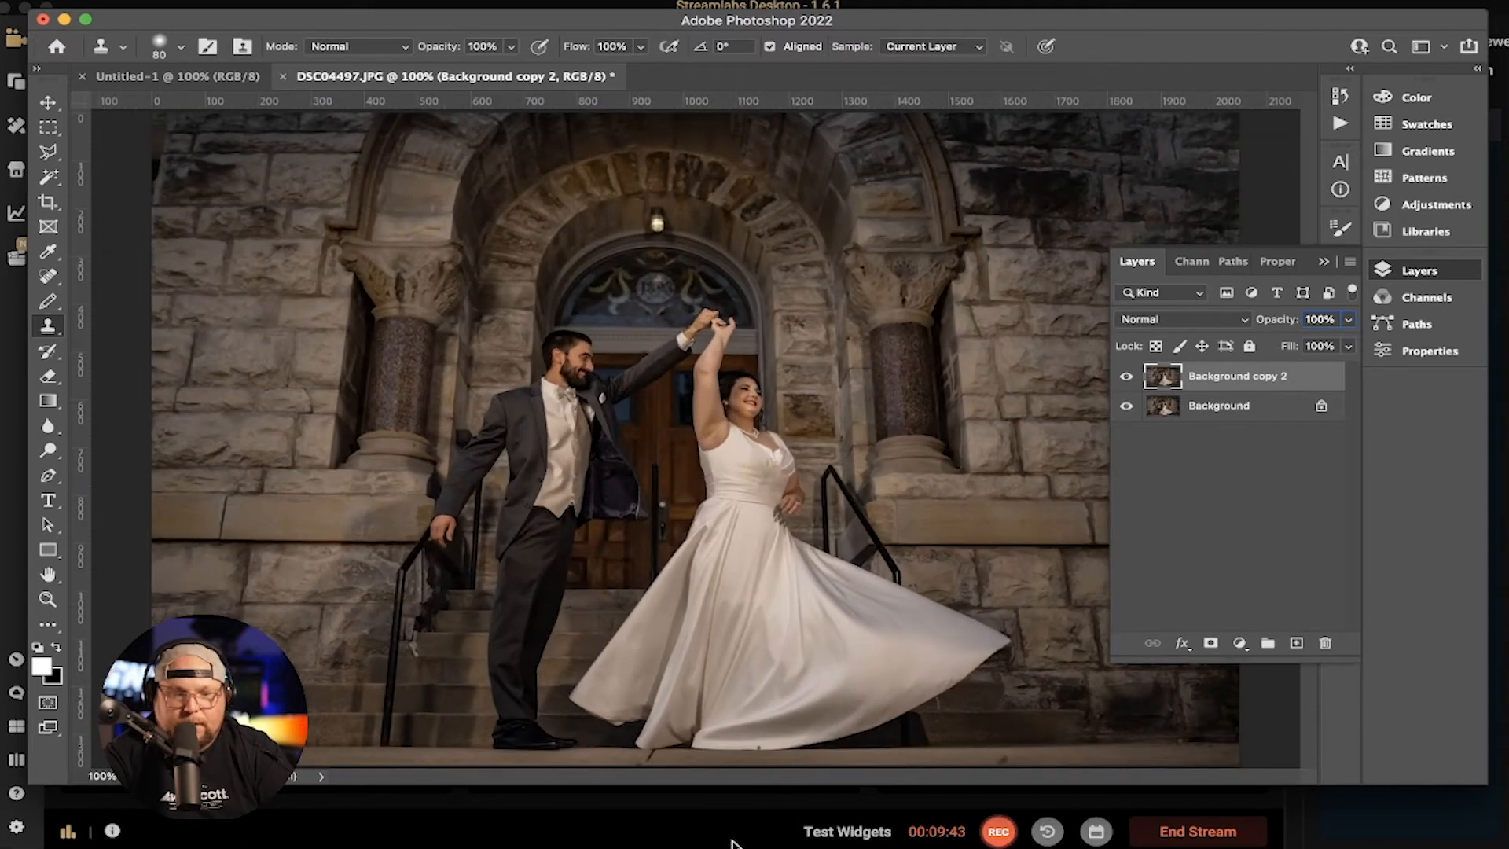
{"action": "key", "text": "super+plus"}
{"action": "left_click_drag", "start_coordinate": [1026, 258], "coordinate": [259, 462]}
{"action": "left_click_drag", "start_coordinate": [947, 262], "coordinate": [899, 398]}
{"action": "left_click_drag", "start_coordinate": [916, 579], "coordinate": [969, 240]}
{"action": "left_click_drag", "start_coordinate": [933, 719], "coordinate": [950, 463]}
{"action": "left_click_drag", "start_coordinate": [935, 515], "coordinate": [831, 363]}
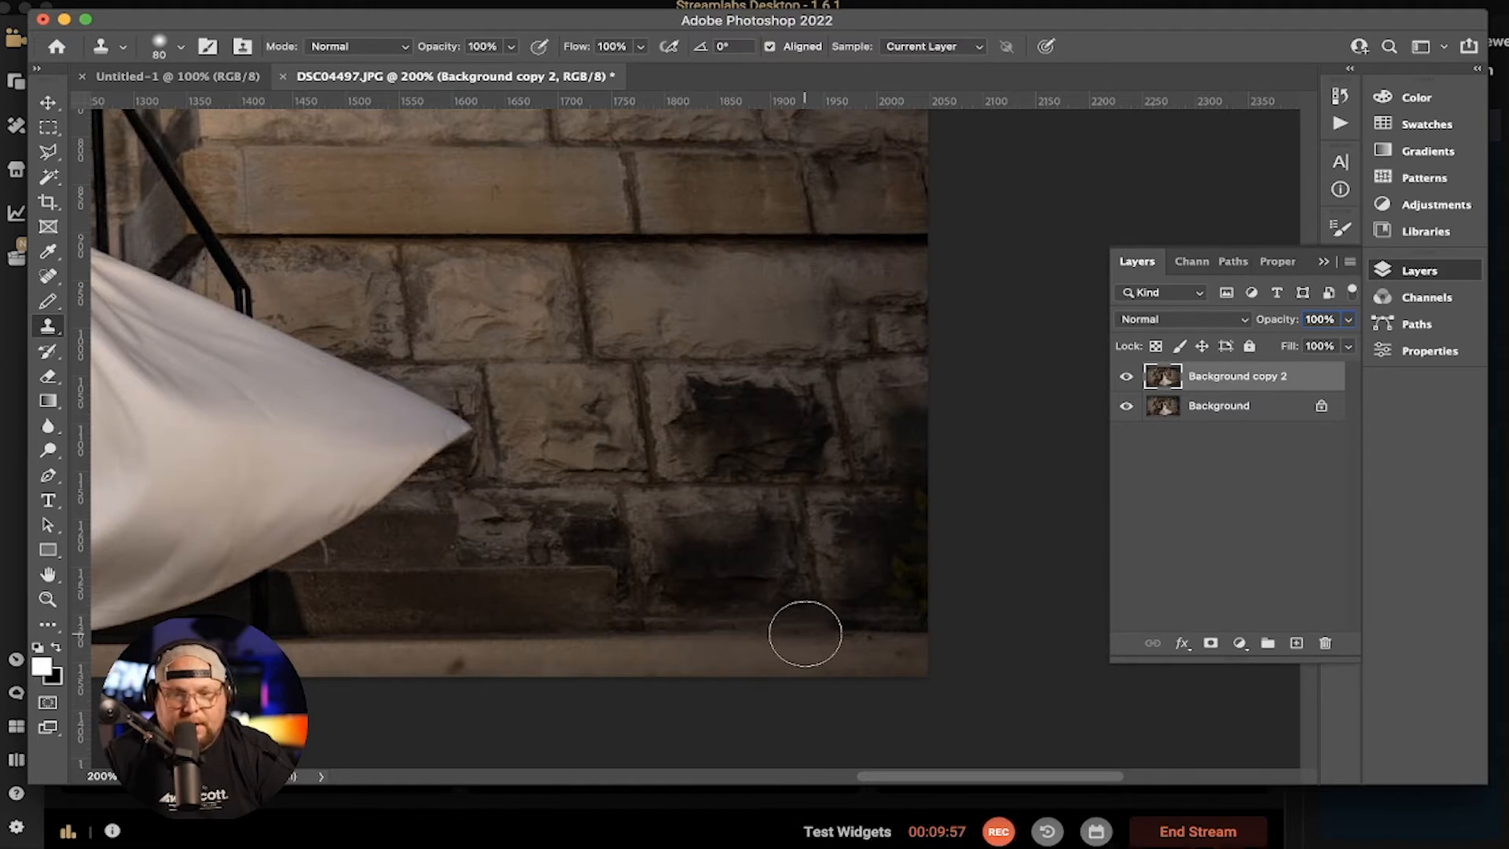
{"action": "left_click_drag", "start_coordinate": [574, 657], "coordinate": [783, 487]}
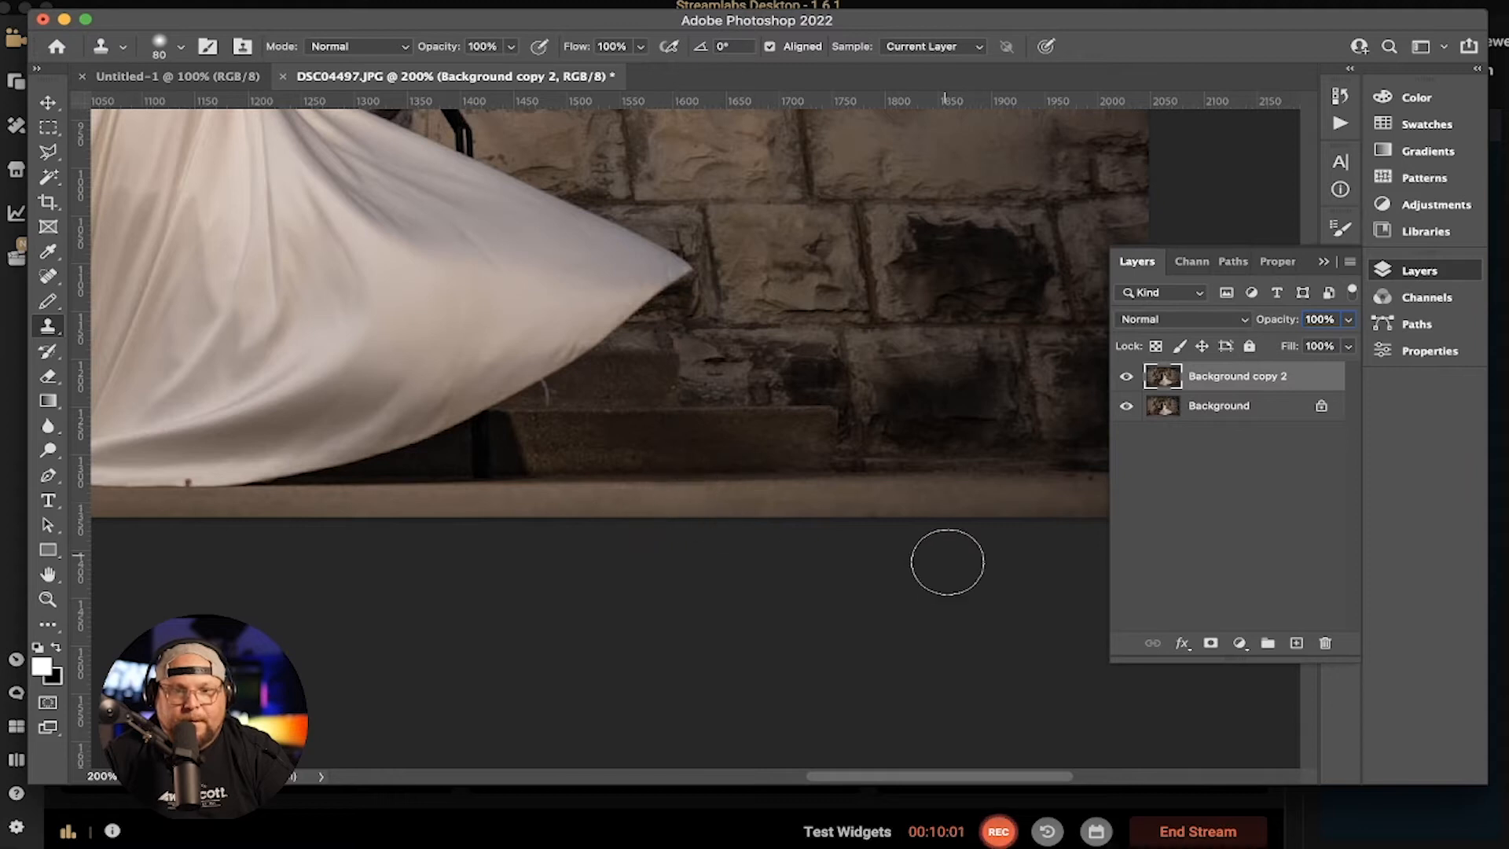
{"action": "mouse_move", "coordinate": [402, 527]}
{"action": "left_mouse_down"}
{"action": "mouse_move", "coordinate": [687, 455]}
{"action": "mouse_move", "coordinate": [1004, 532]}
{"action": "left_mouse_up"}
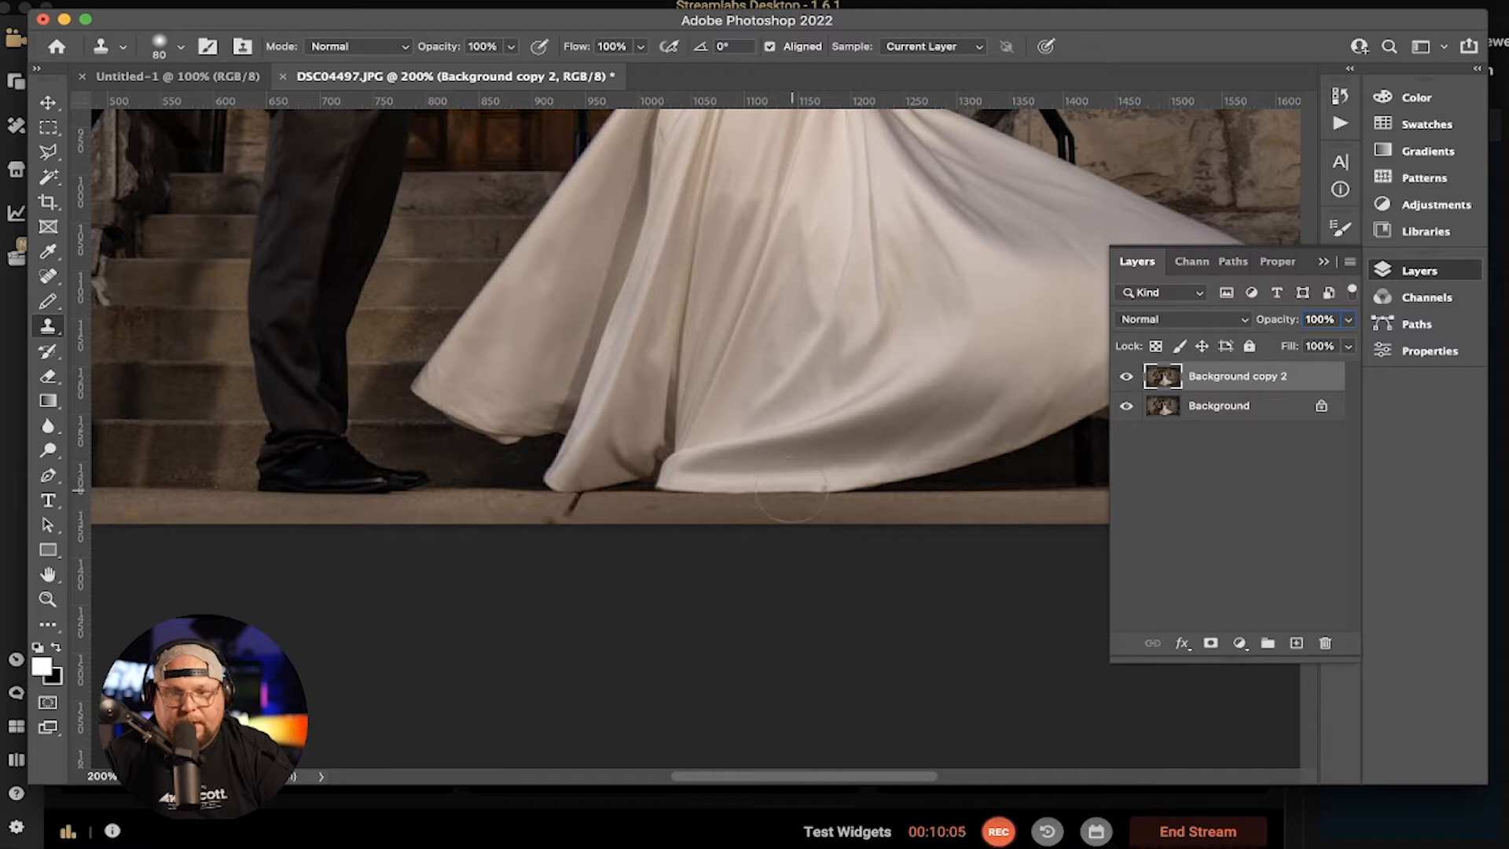
Clone out the dark spot on the lowest step at the photo's lower left with the brush at size 50
{"action": "key", "text": "bracketleft"}
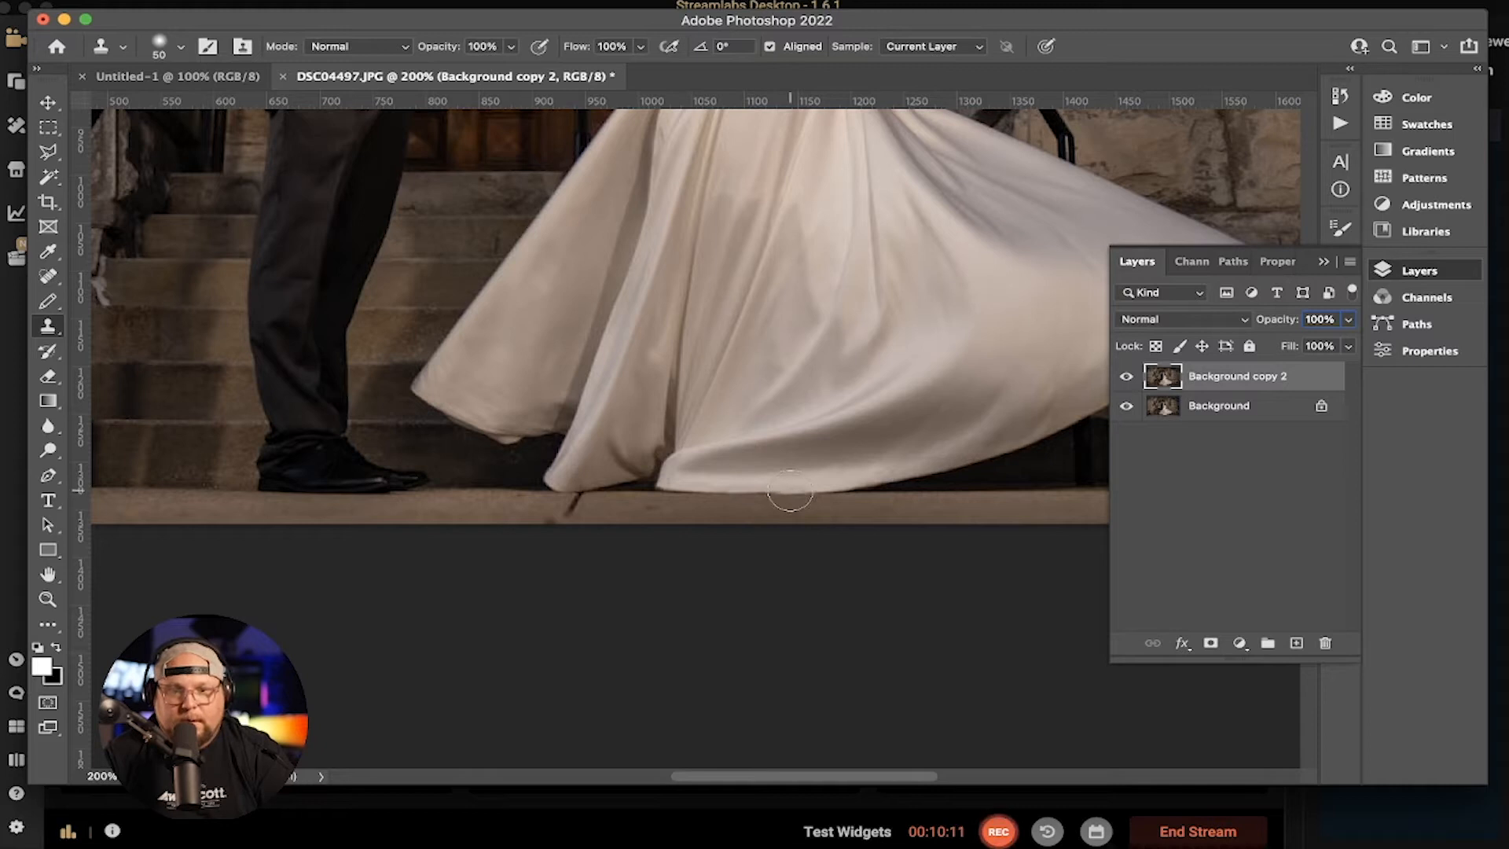
{"action": "left_click_drag", "start_coordinate": [637, 411], "coordinate": [1048, 590]}
{"action": "left_click_drag", "start_coordinate": [664, 530], "coordinate": [798, 505]}
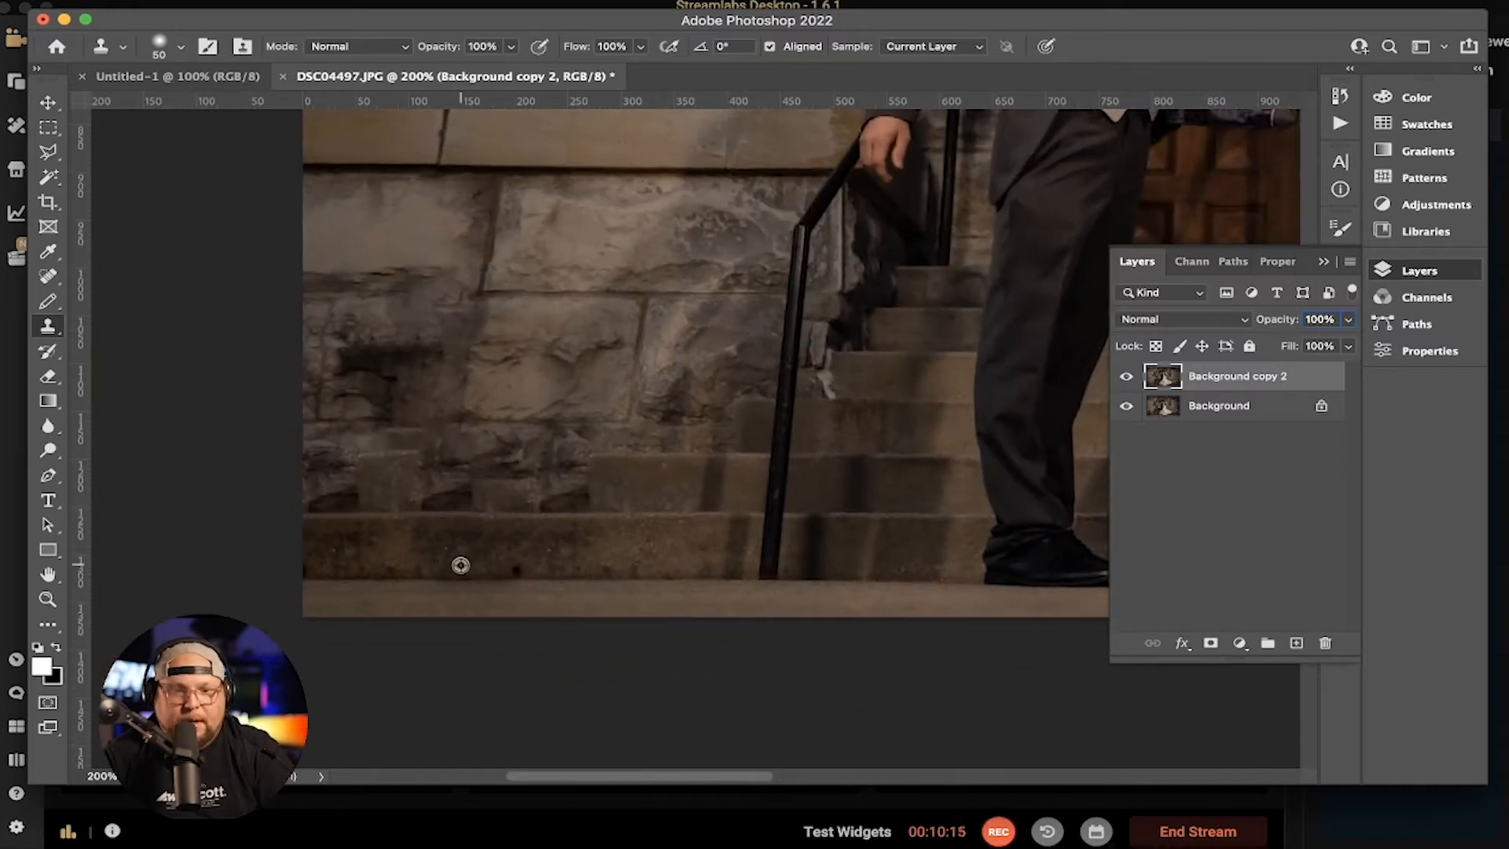
{"action": "left_click", "coordinate": [566, 566], "text": "alt"}
{"action": "left_click", "coordinate": [516, 570]}
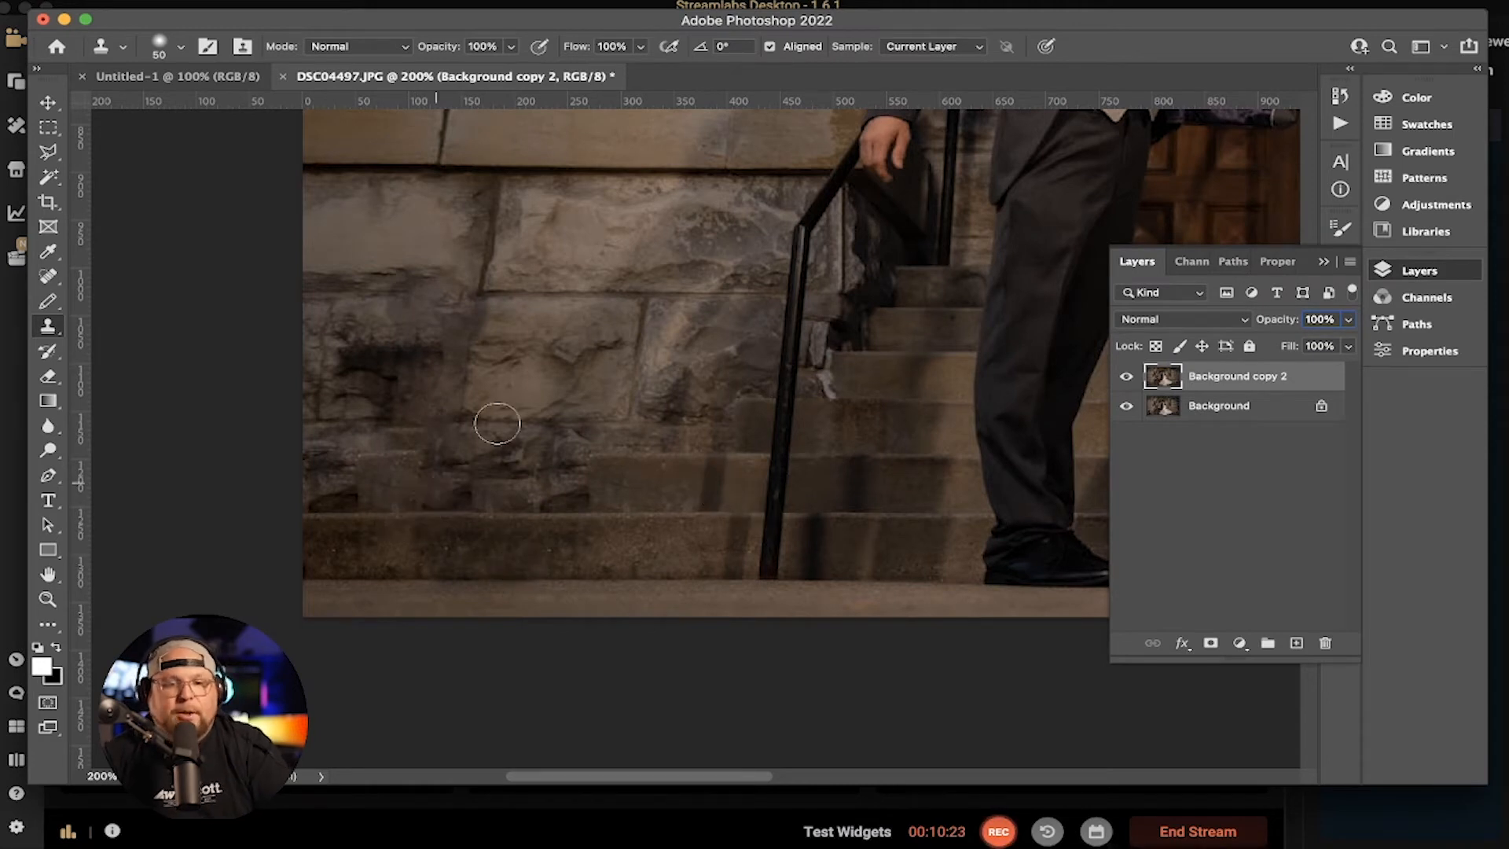
Outline the dark strip beside the stone wall in the photo's upper-left corner with a polygonal lasso selection
{"action": "left_click_drag", "start_coordinate": [488, 497], "coordinate": [447, 550]}
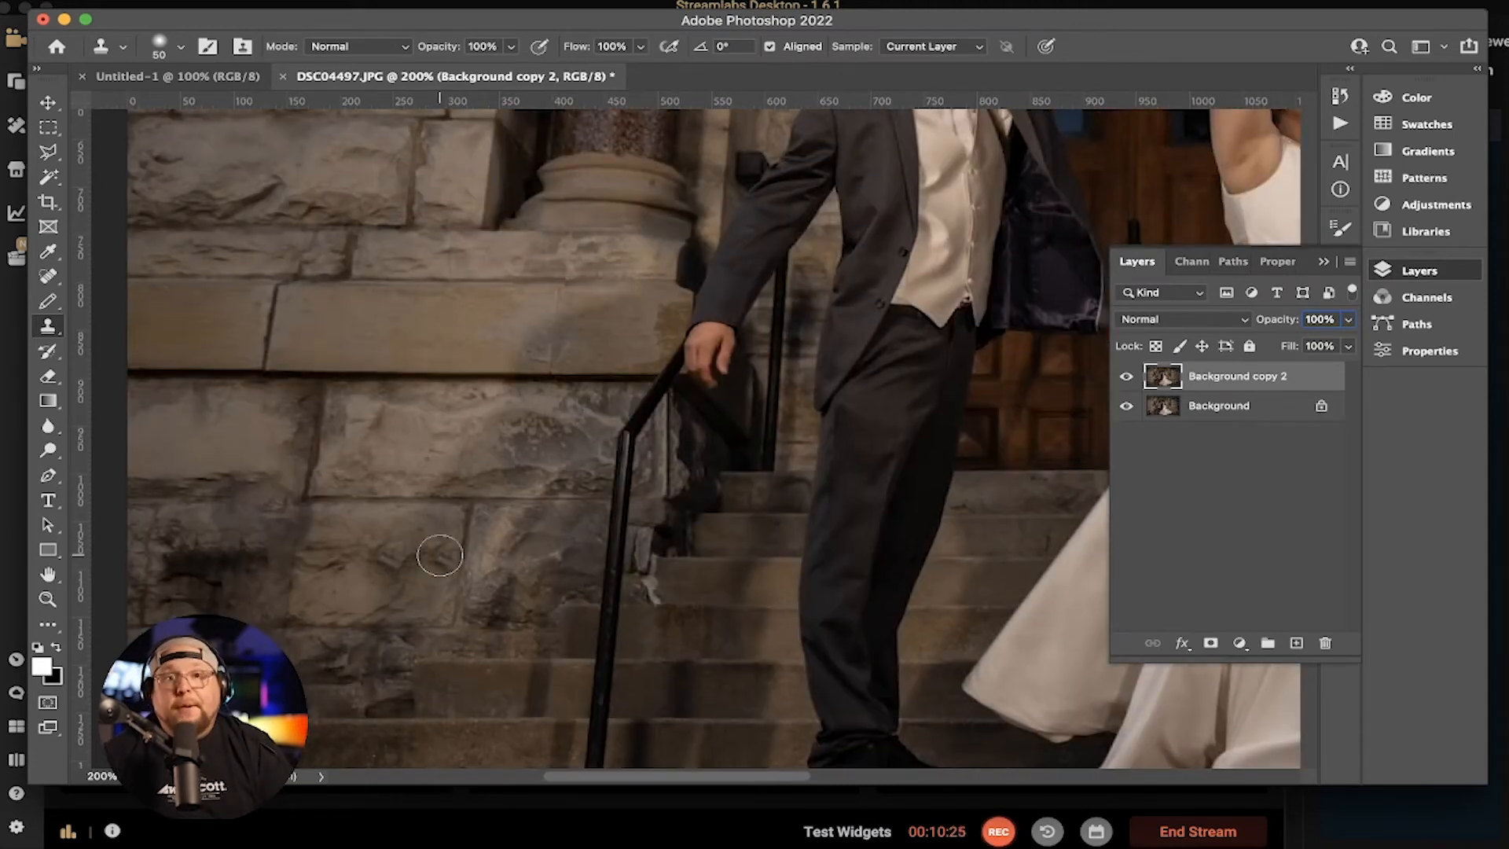
{"action": "left_click_drag", "start_coordinate": [642, 242], "coordinate": [424, 468]}
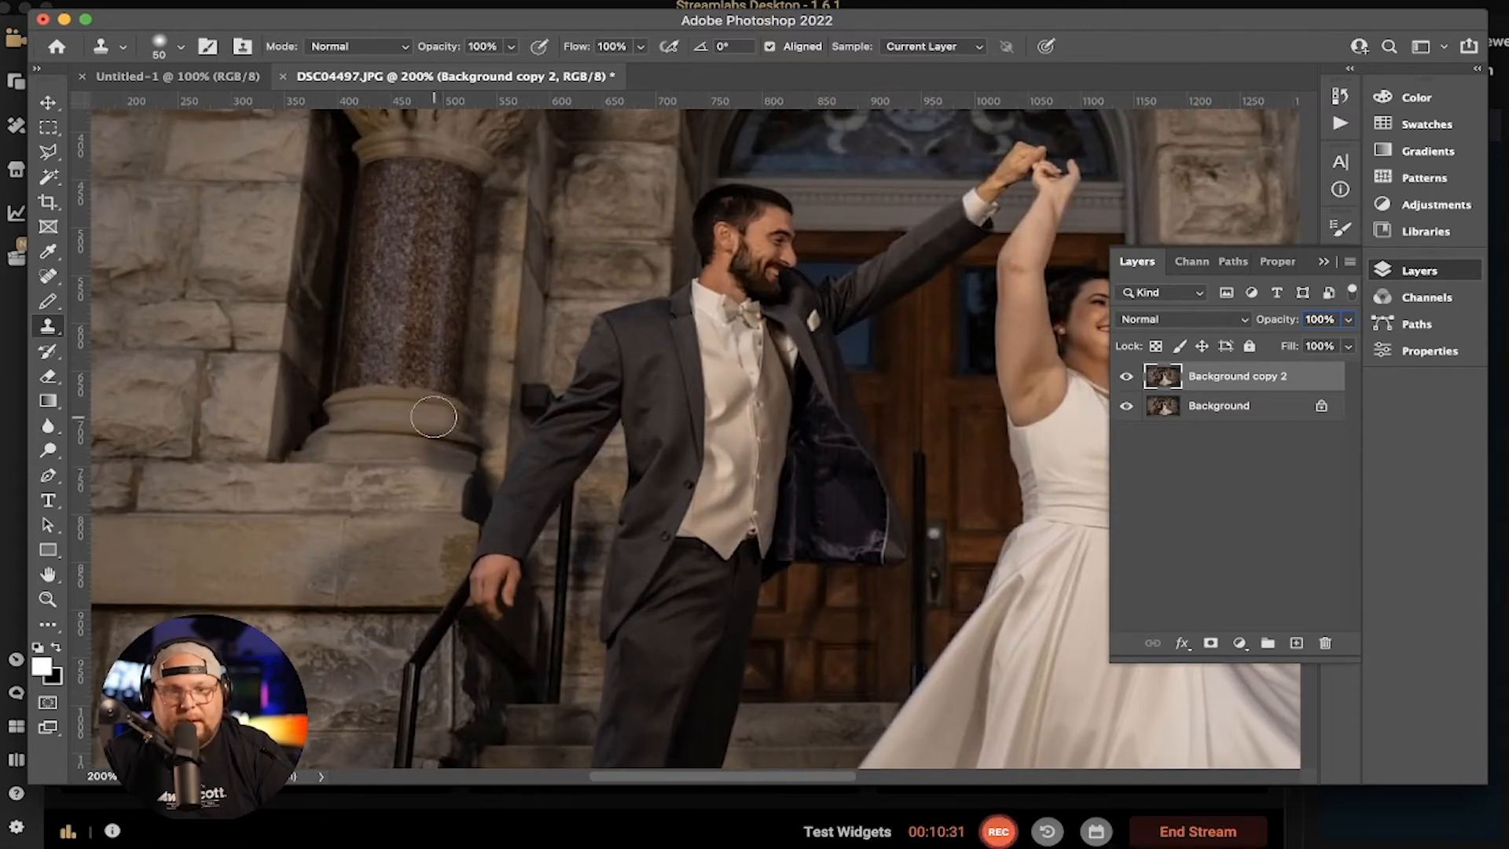
{"action": "left_click_drag", "start_coordinate": [589, 287], "coordinate": [694, 616]}
{"action": "left_click_drag", "start_coordinate": [672, 333], "coordinate": [754, 346]}
{"action": "left_click_drag", "start_coordinate": [212, 573], "coordinate": [456, 584]}
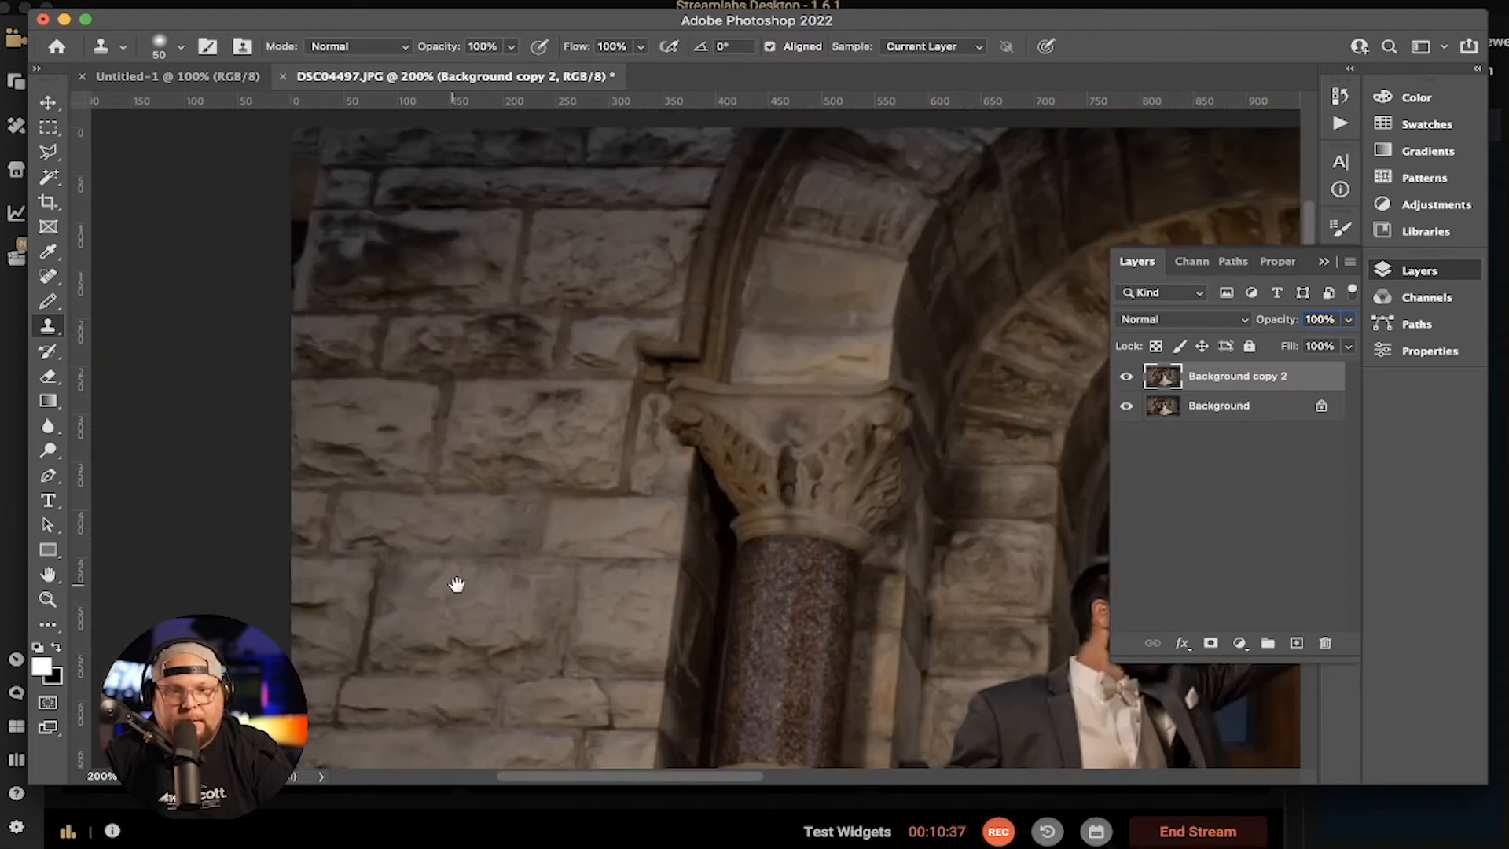
{"action": "left_click_drag", "start_coordinate": [691, 361], "coordinate": [665, 519]}
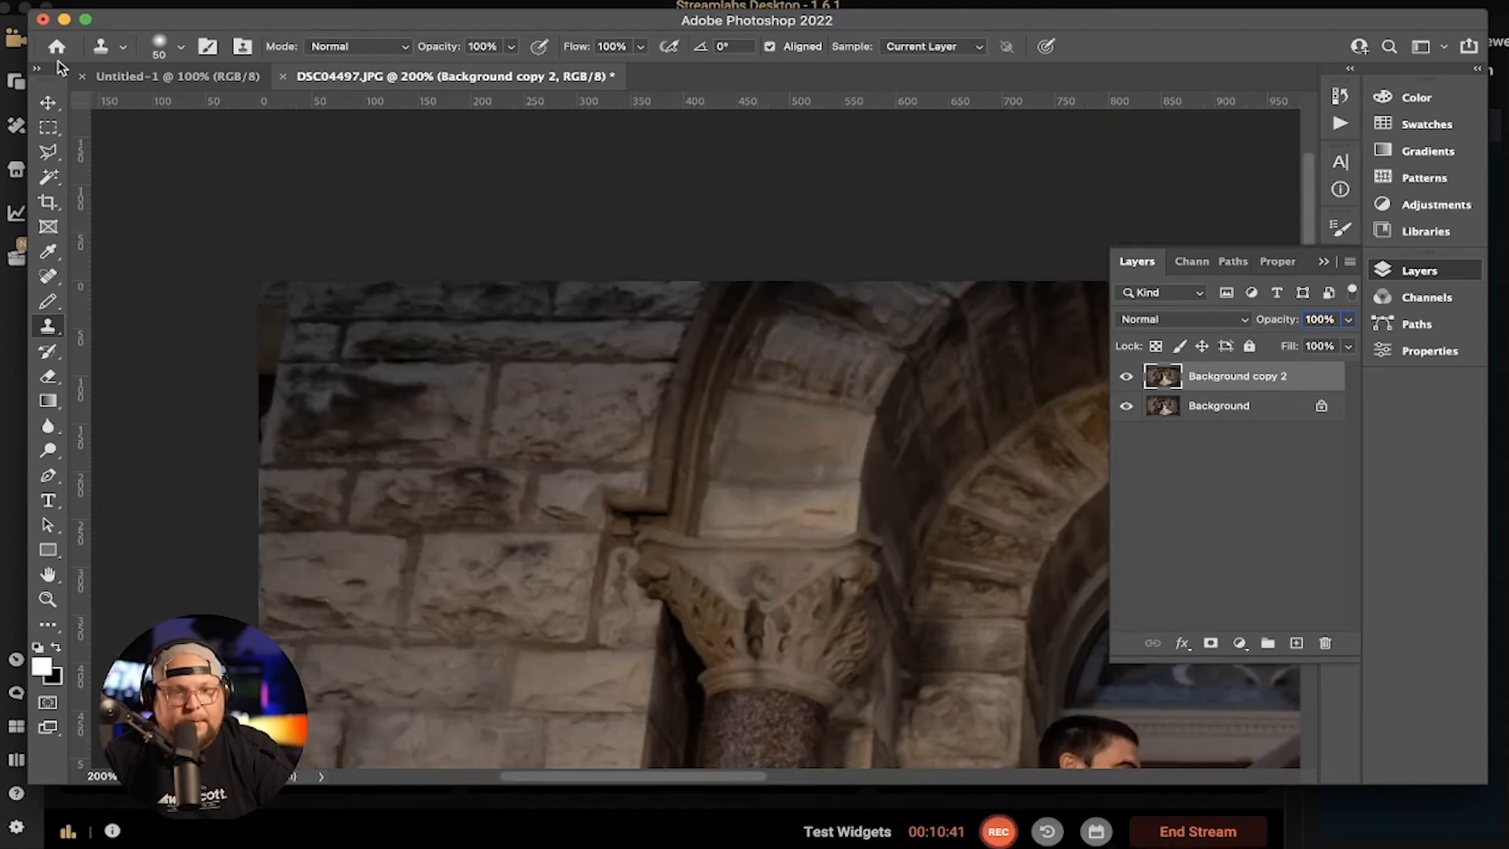
{"action": "left_click", "coordinate": [59, 153]}
{"action": "left_click", "coordinate": [302, 267]}
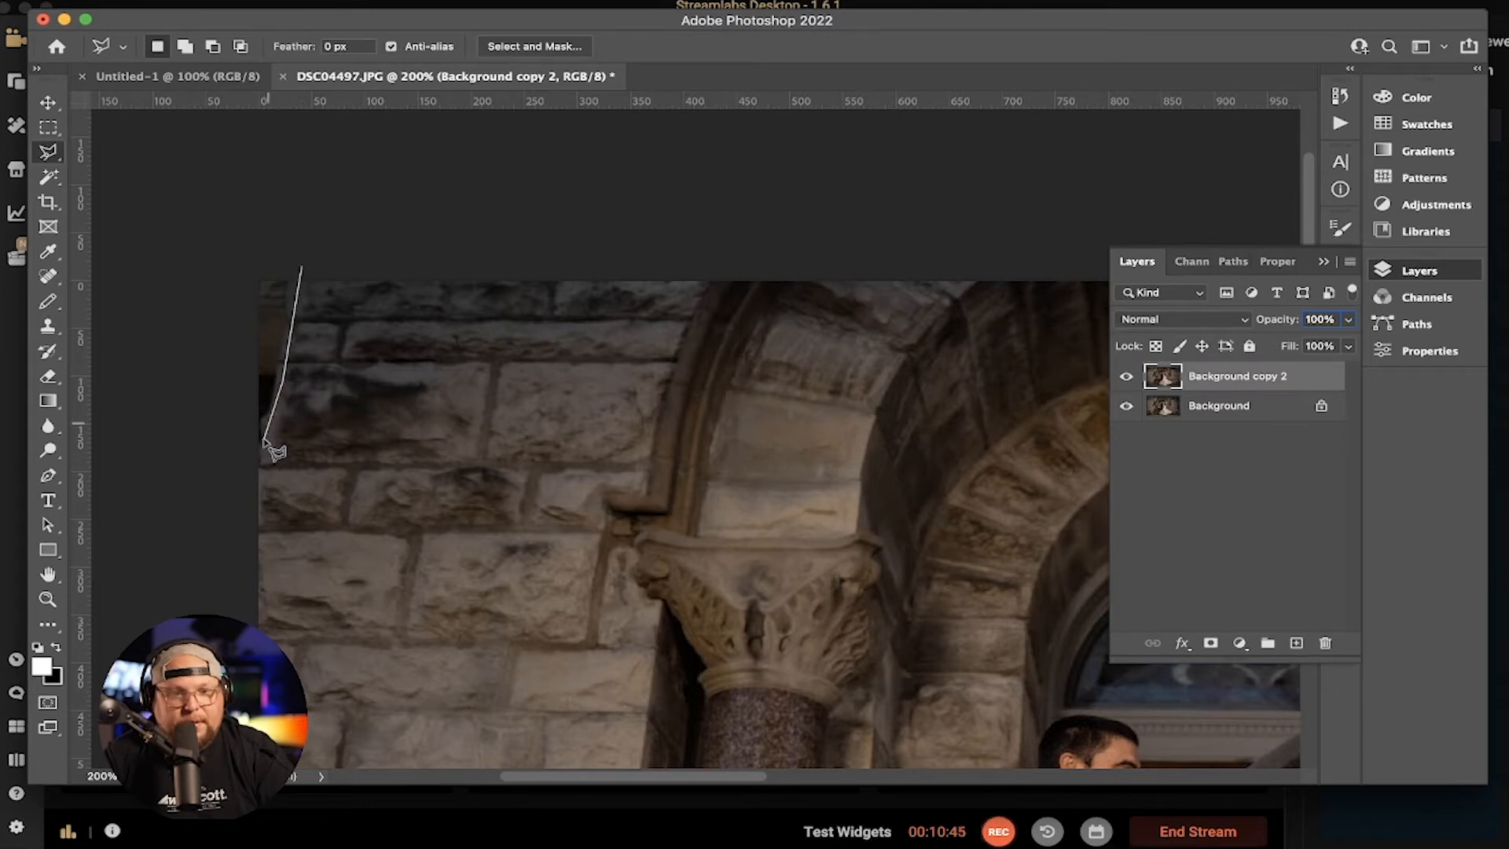
{"action": "left_click", "coordinate": [232, 484]}
{"action": "double_click", "coordinate": [240, 216]}
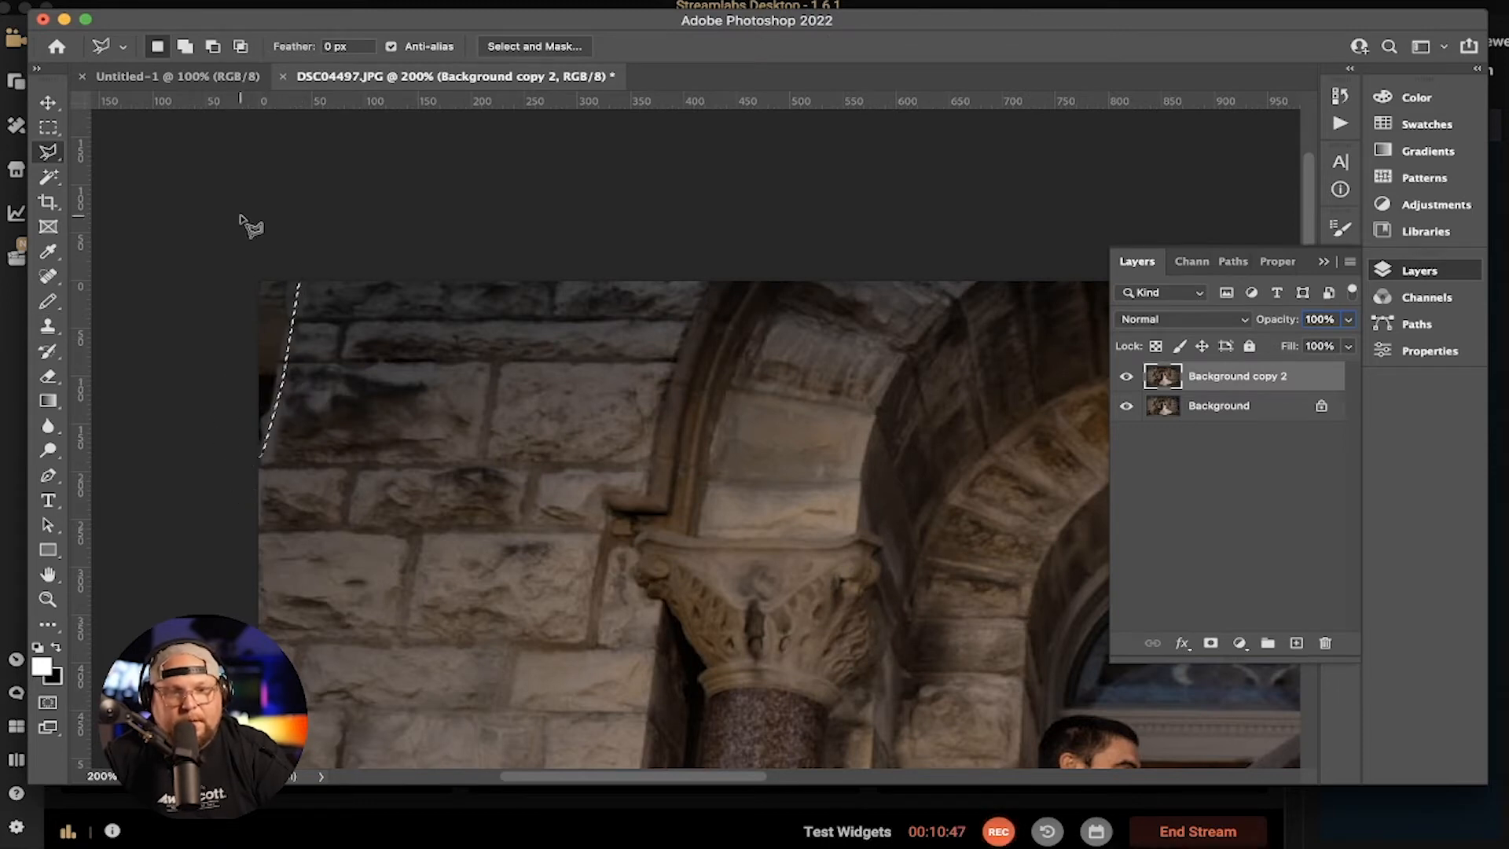
Fill the selected corner strip with Content-Aware Fill, output to a new layer, and clear the selection
{"action": "left_click", "coordinate": [203, 6]}
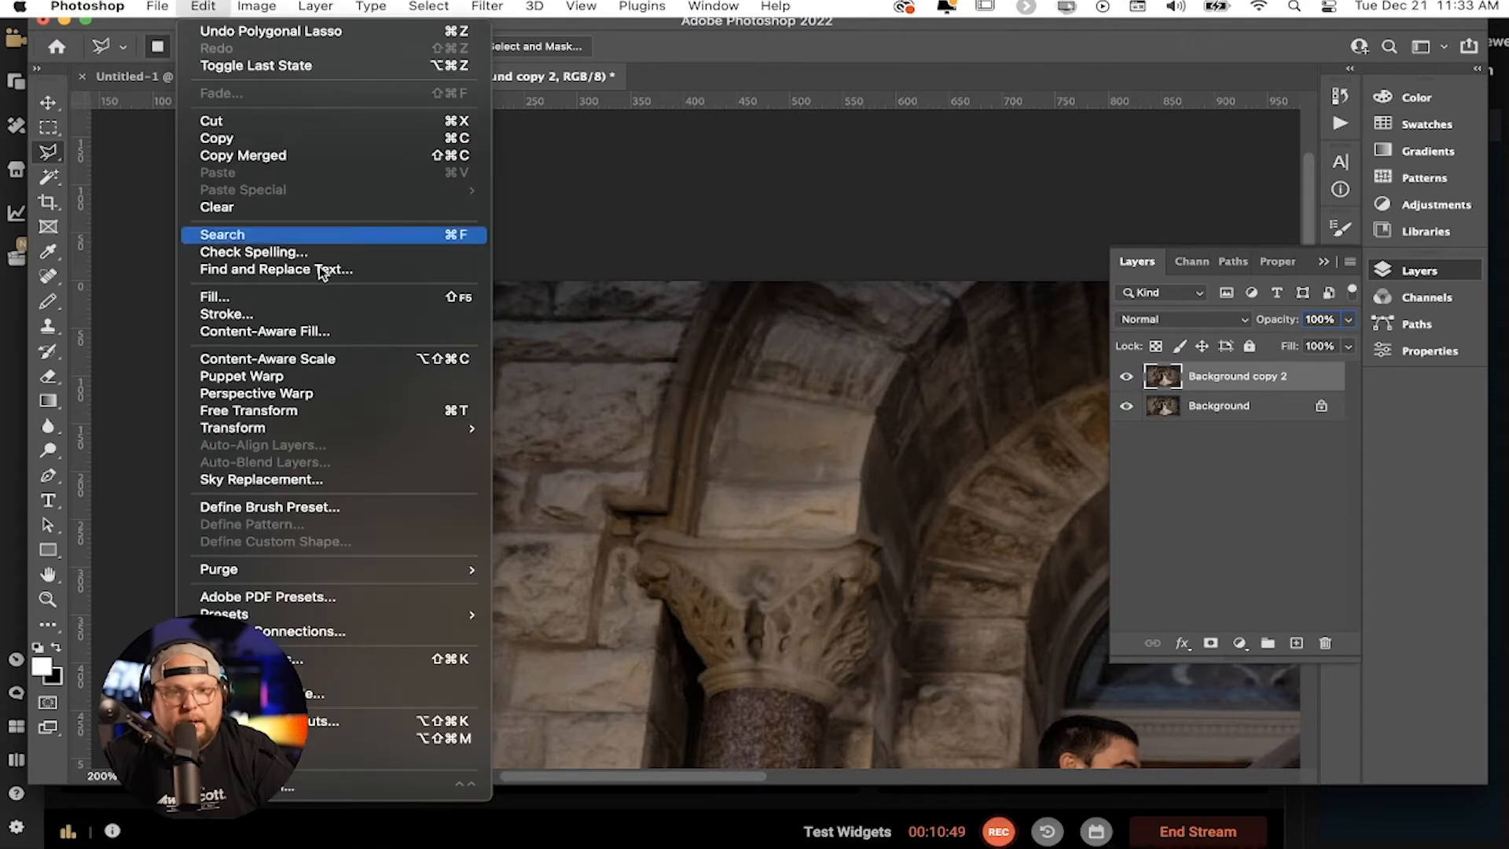
{"action": "left_click", "coordinate": [352, 331]}
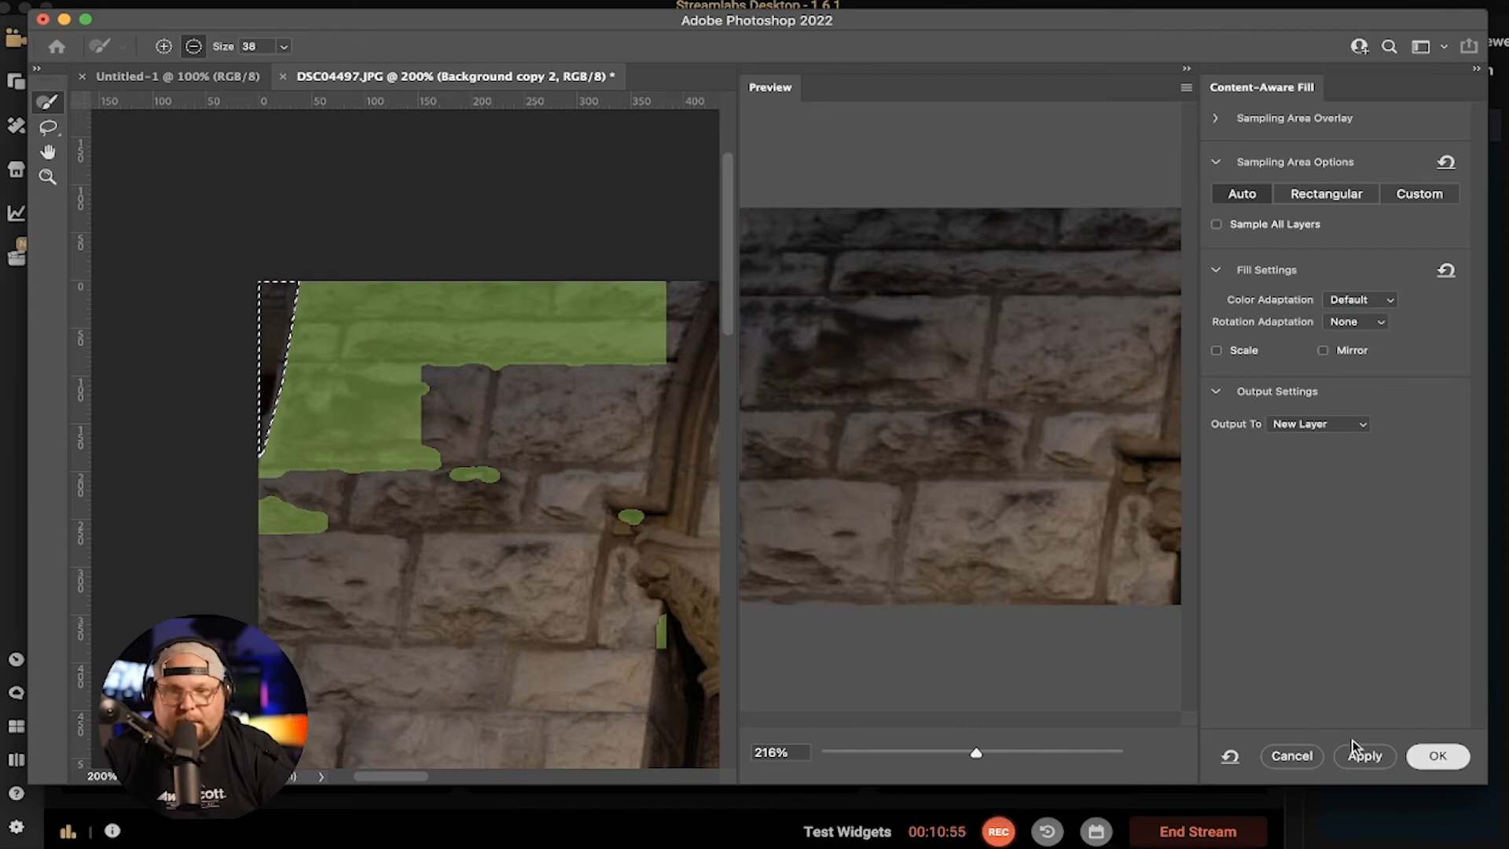
{"action": "left_click", "coordinate": [1438, 755]}
{"action": "key", "text": "super+d"}
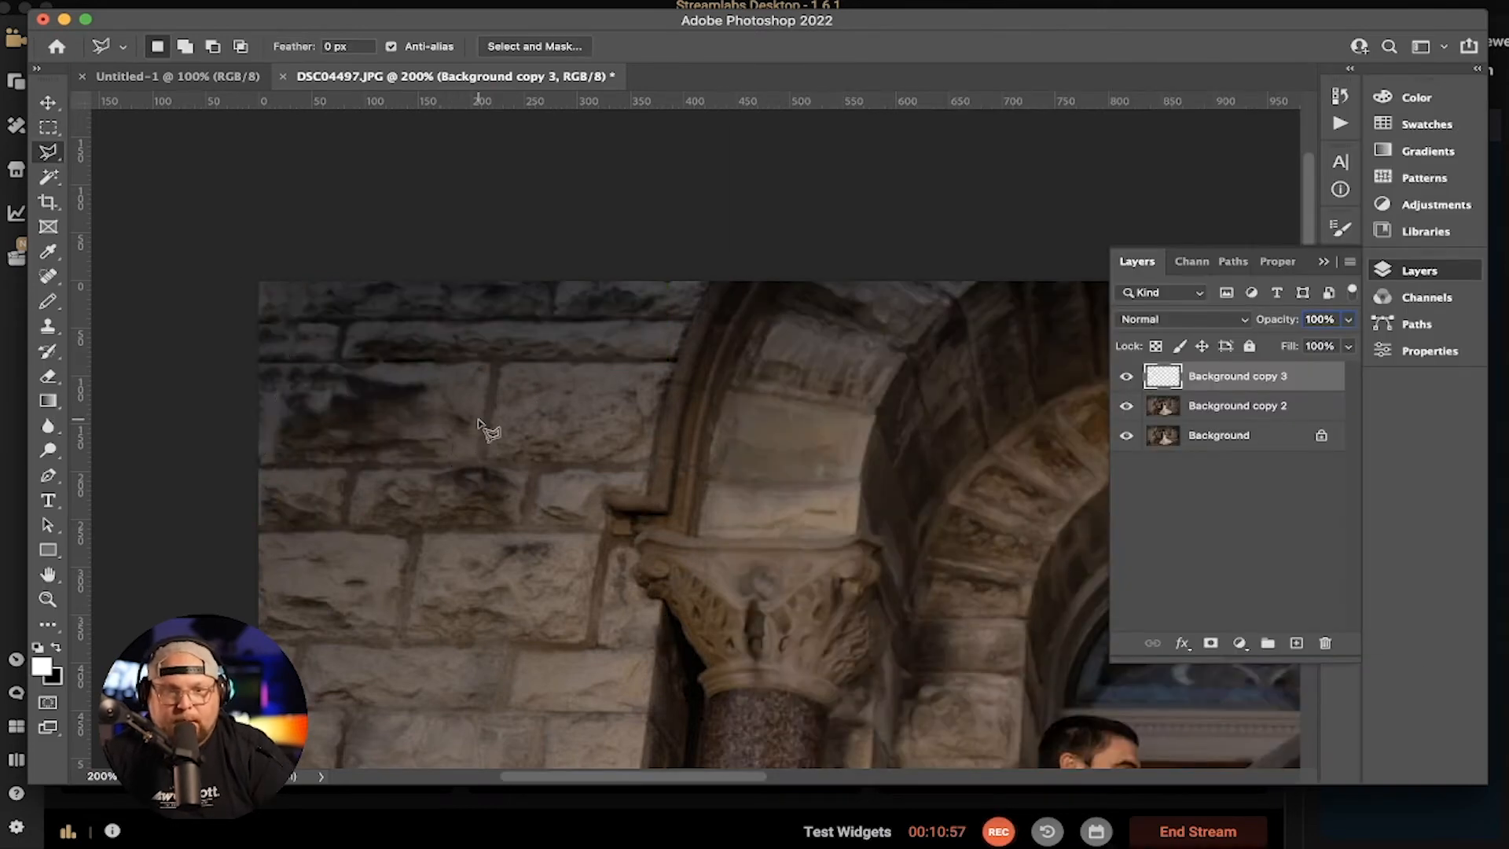
Merge the Background copy 3 fill layer down into Background copy 2
{"action": "left_click_drag", "start_coordinate": [702, 478], "coordinate": [491, 315]}
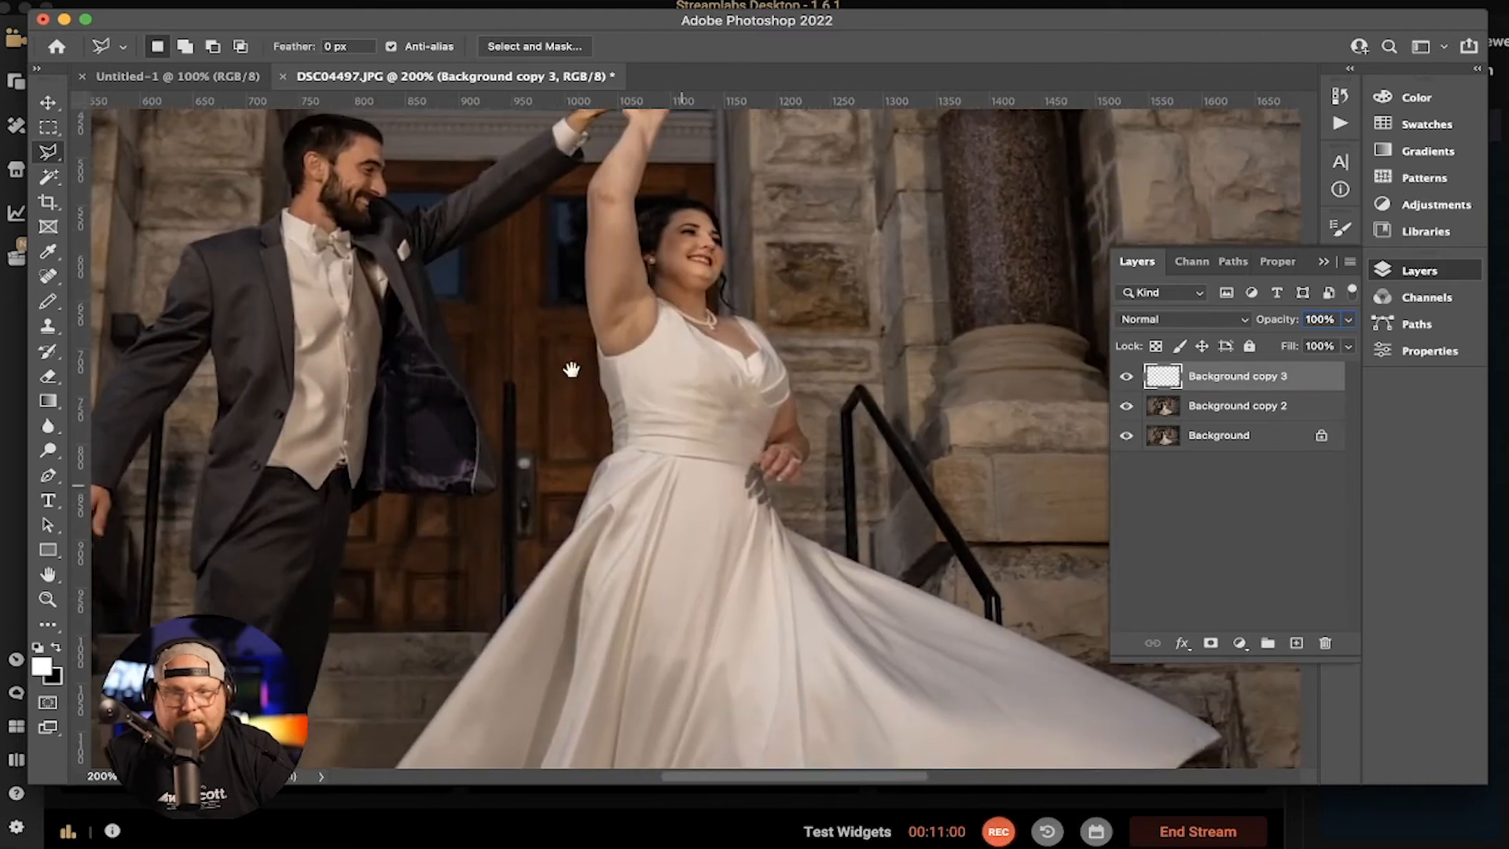
{"action": "mouse_move", "coordinate": [573, 363]}
{"action": "left_mouse_down"}
{"action": "mouse_move", "coordinate": [492, 260]}
{"action": "mouse_move", "coordinate": [713, 181]}
{"action": "mouse_move", "coordinate": [764, 200]}
{"action": "left_mouse_up"}
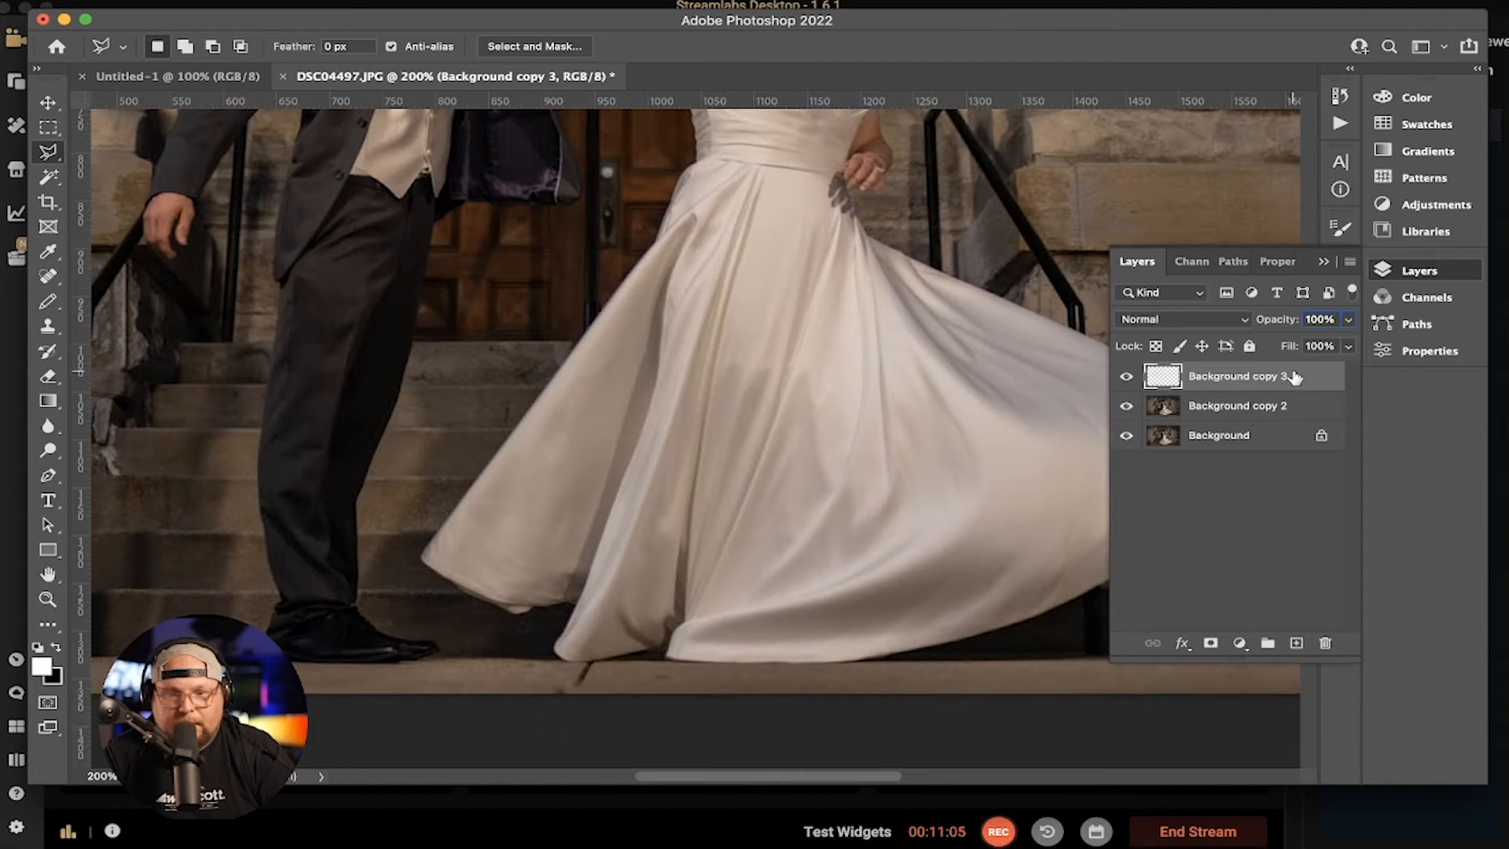
{"action": "key", "text": "Delete"}
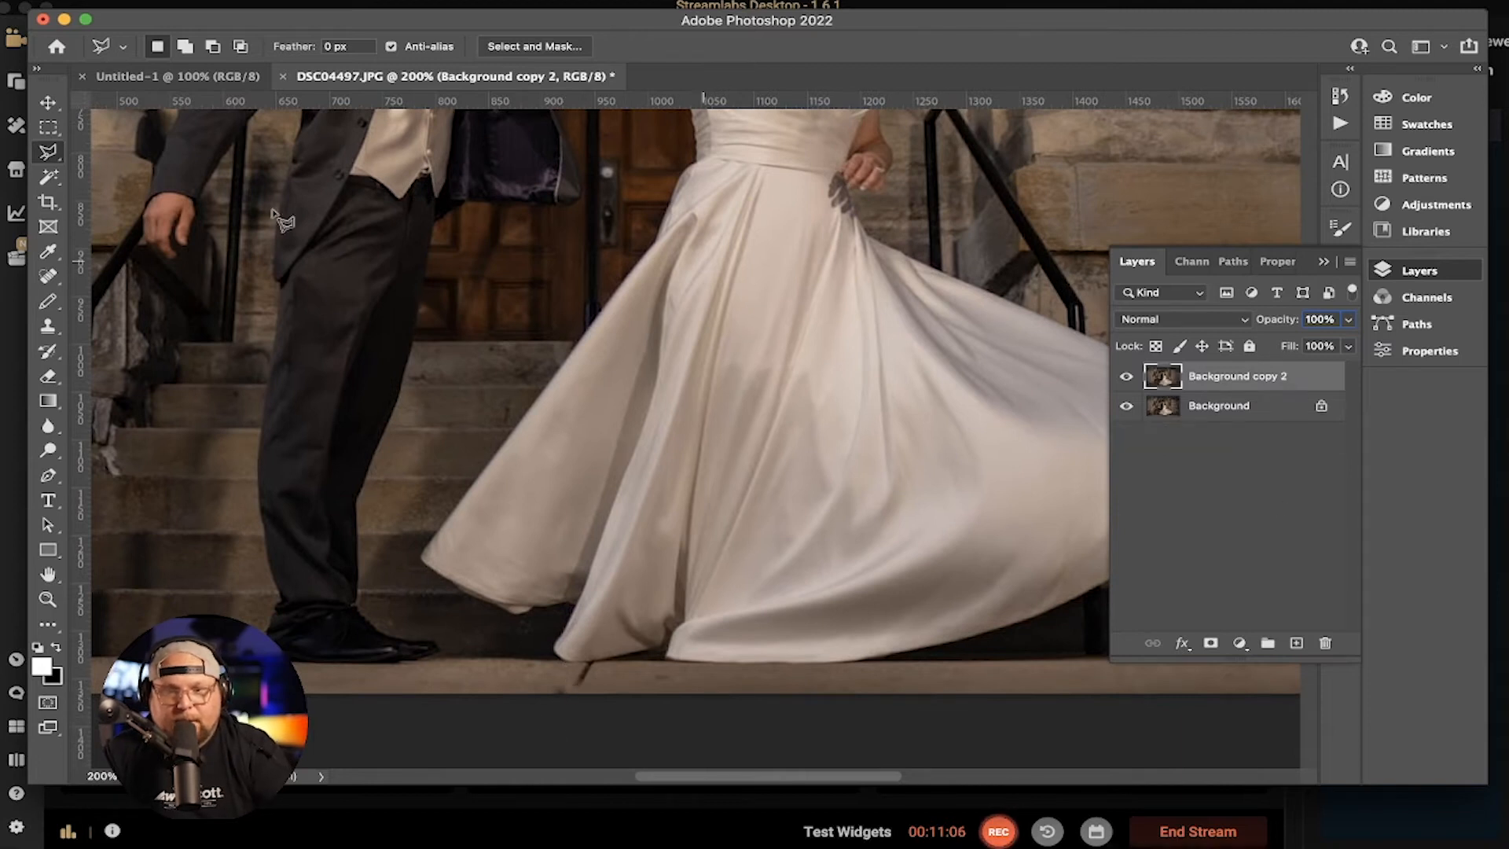
Retouch the ledge around the crack below the bride's dress using the Clone Stamp at size 25
{"action": "left_click", "coordinate": [54, 332]}
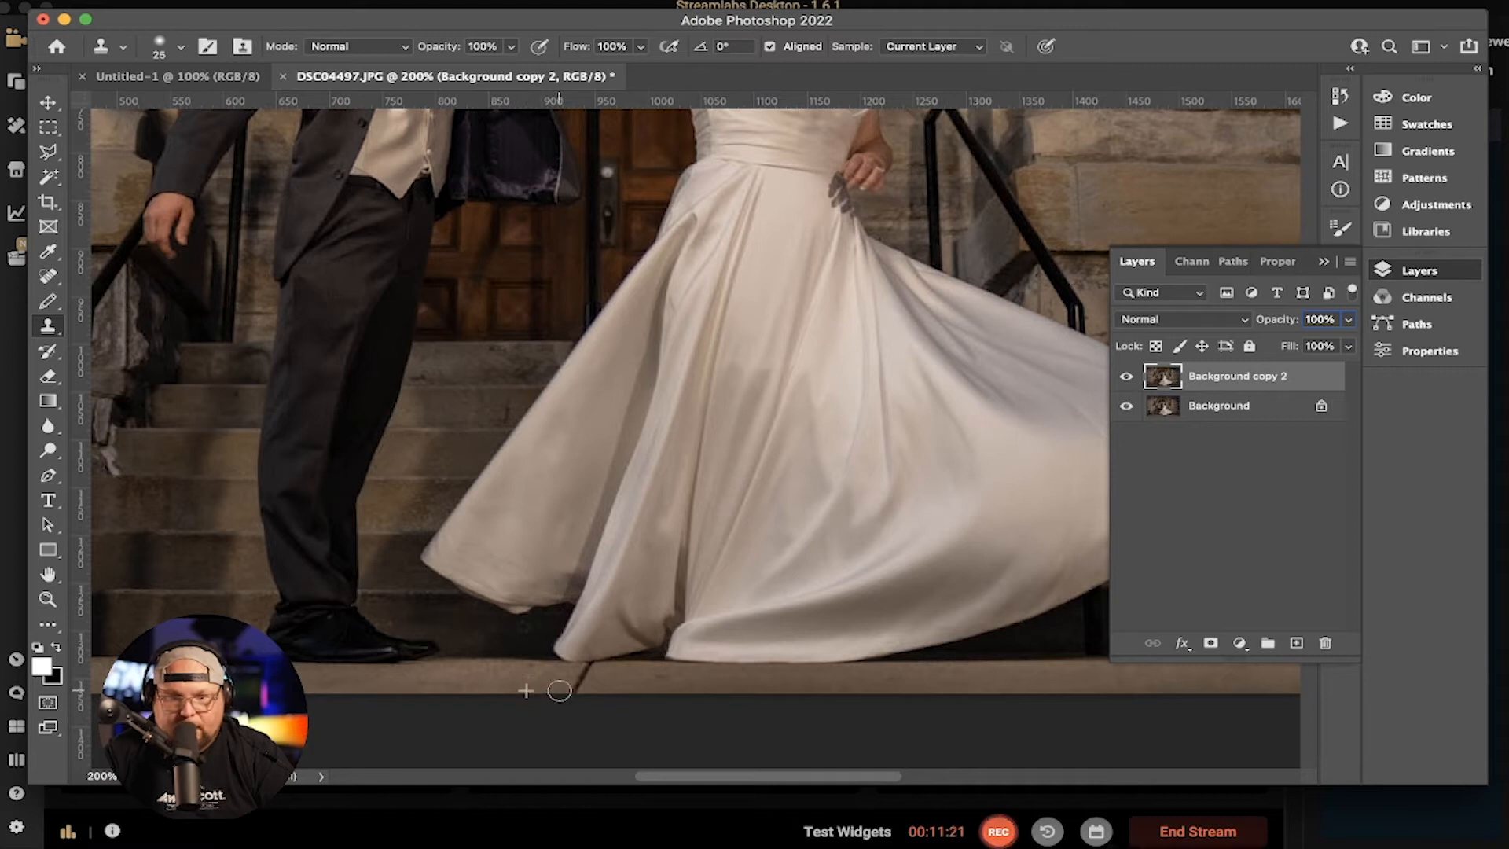
{"action": "mouse_move", "coordinate": [629, 826]}
{"action": "key", "text": "super+minus"}
{"action": "key", "text": "super+minus"}
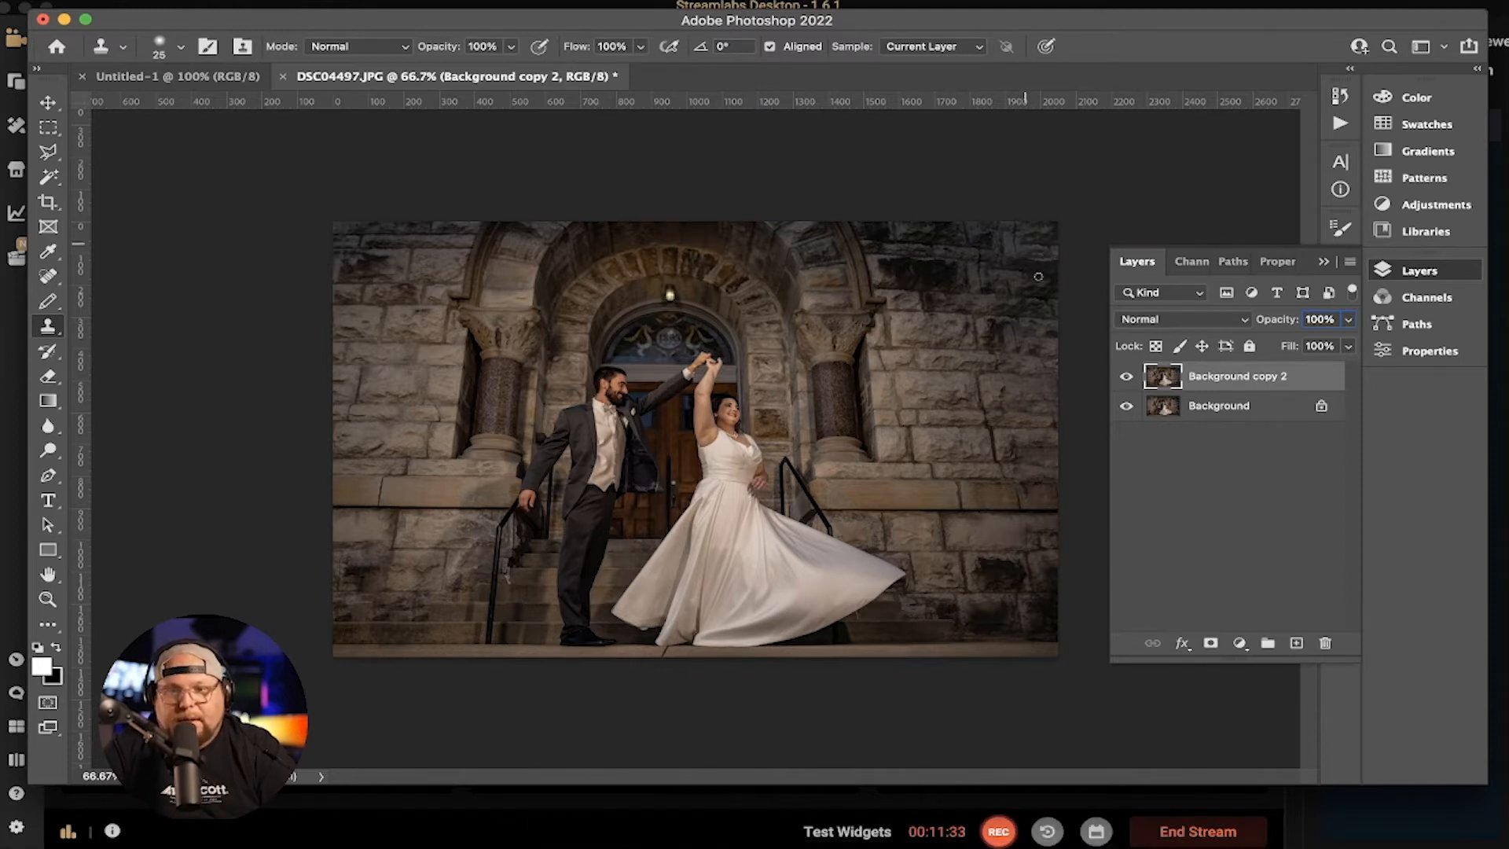
Crop a thin strip off the photo's right edge using a rectangular selection, and hide Background copy 2 to compare with the original
{"action": "left_click", "coordinate": [48, 128]}
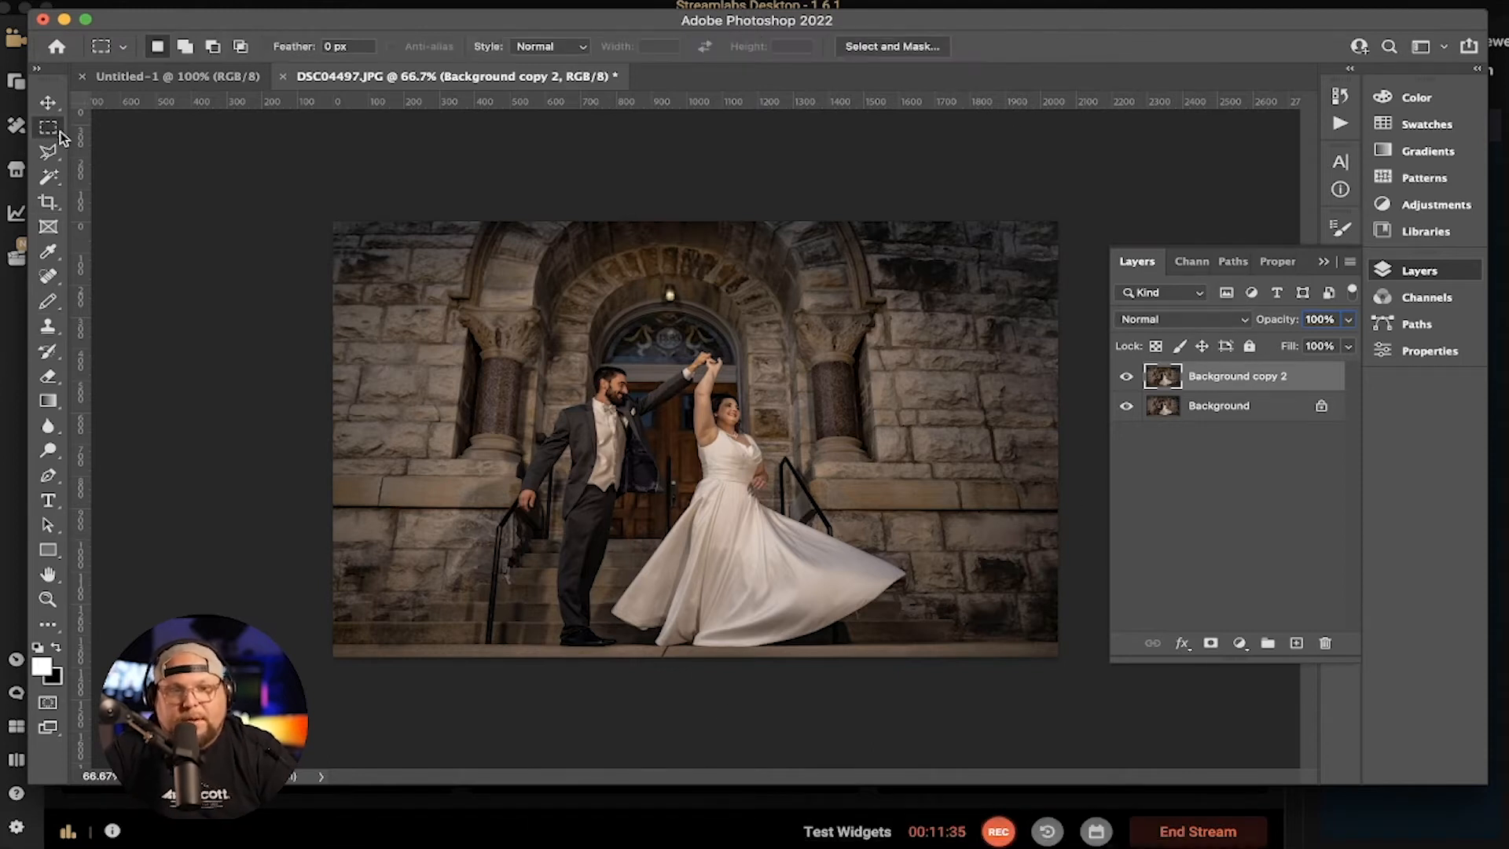
{"action": "left_click_drag", "start_coordinate": [329, 218], "coordinate": [1043, 668]}
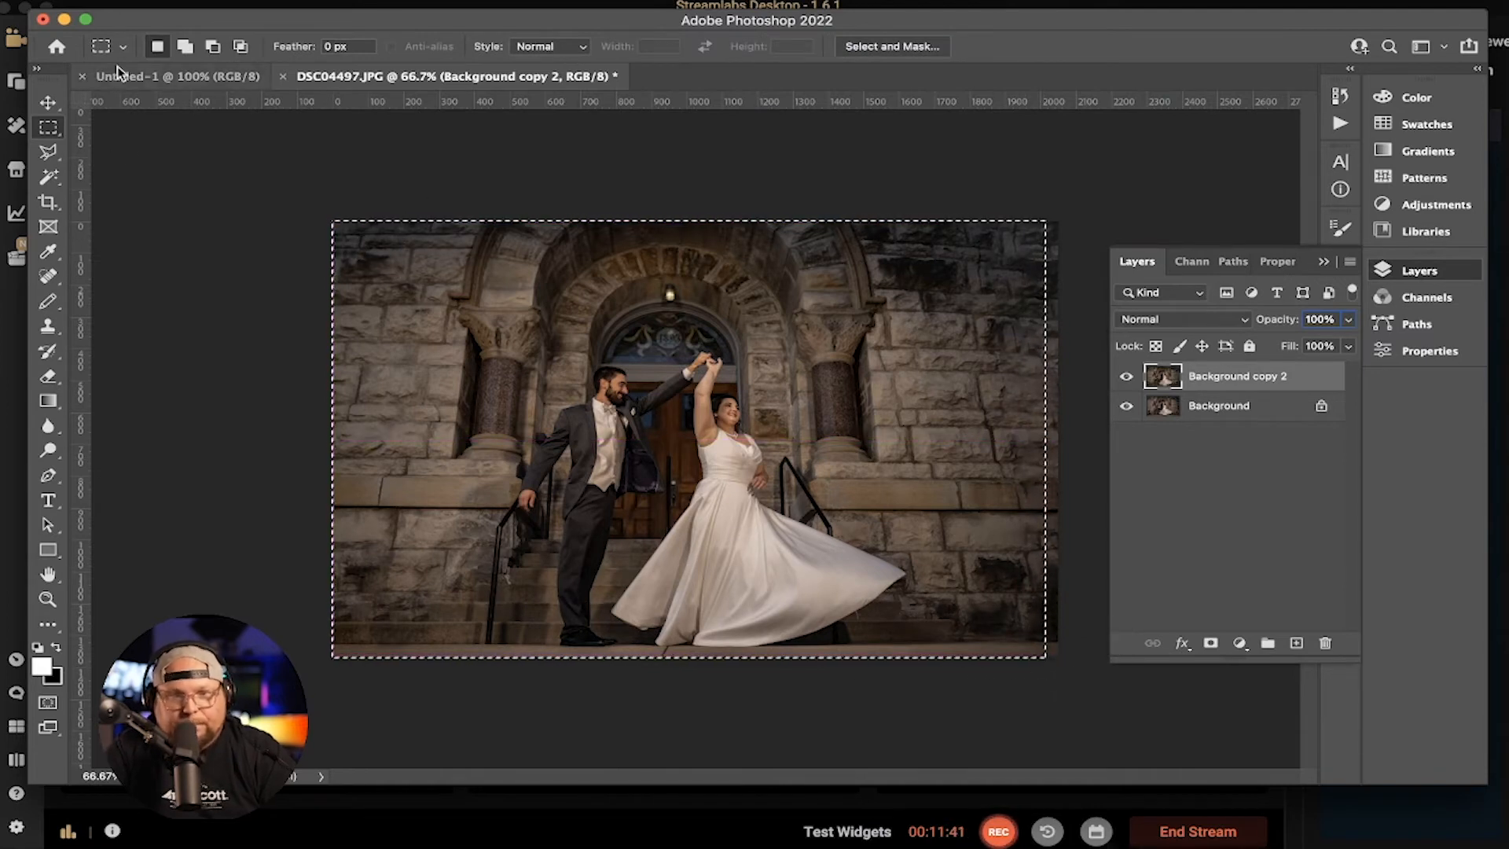
{"action": "left_click", "coordinate": [257, 6]}
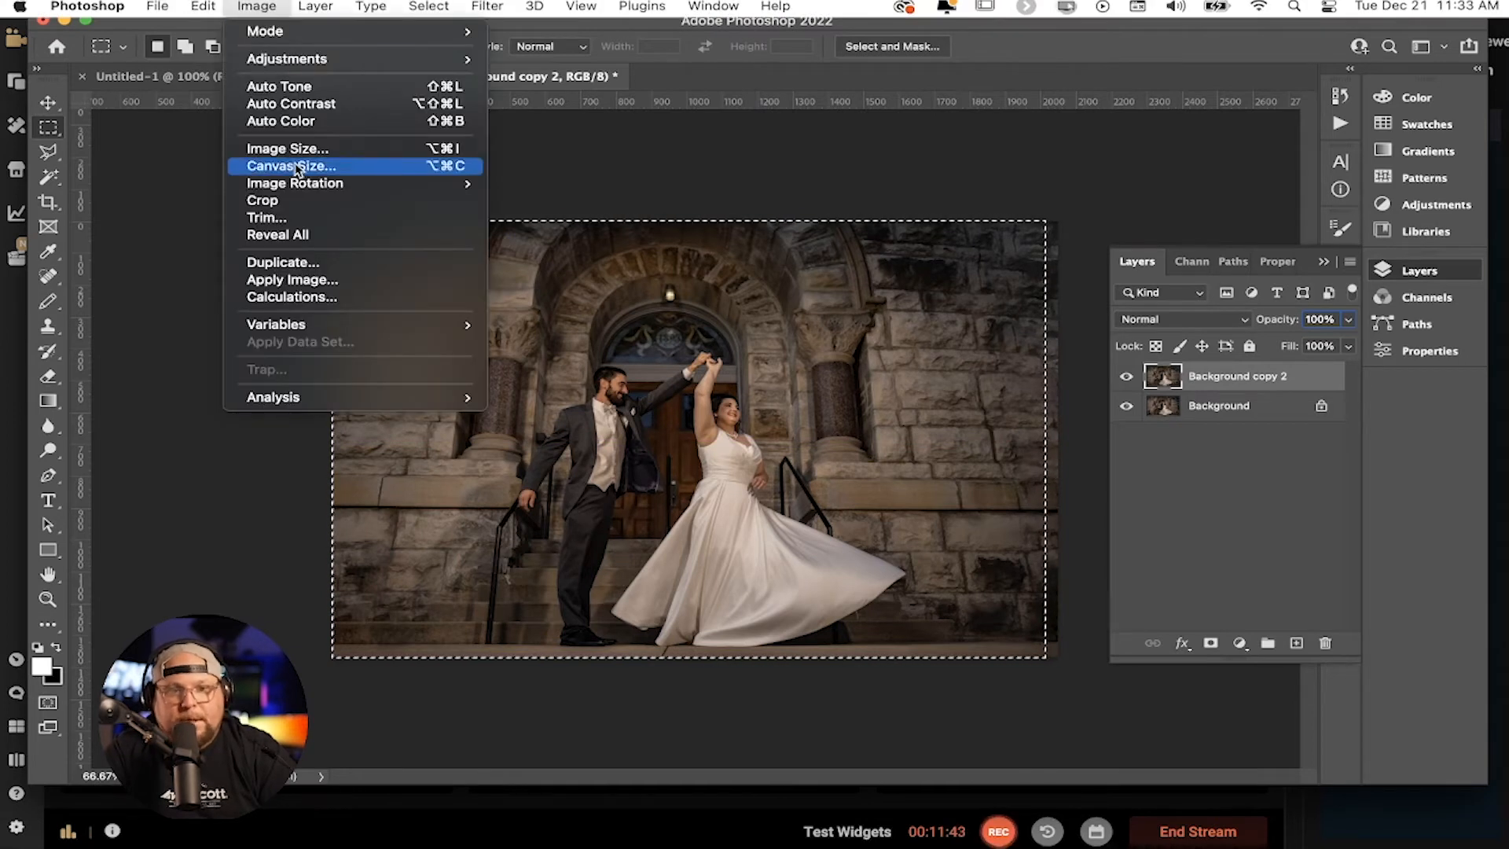
{"action": "left_click", "coordinate": [300, 201]}
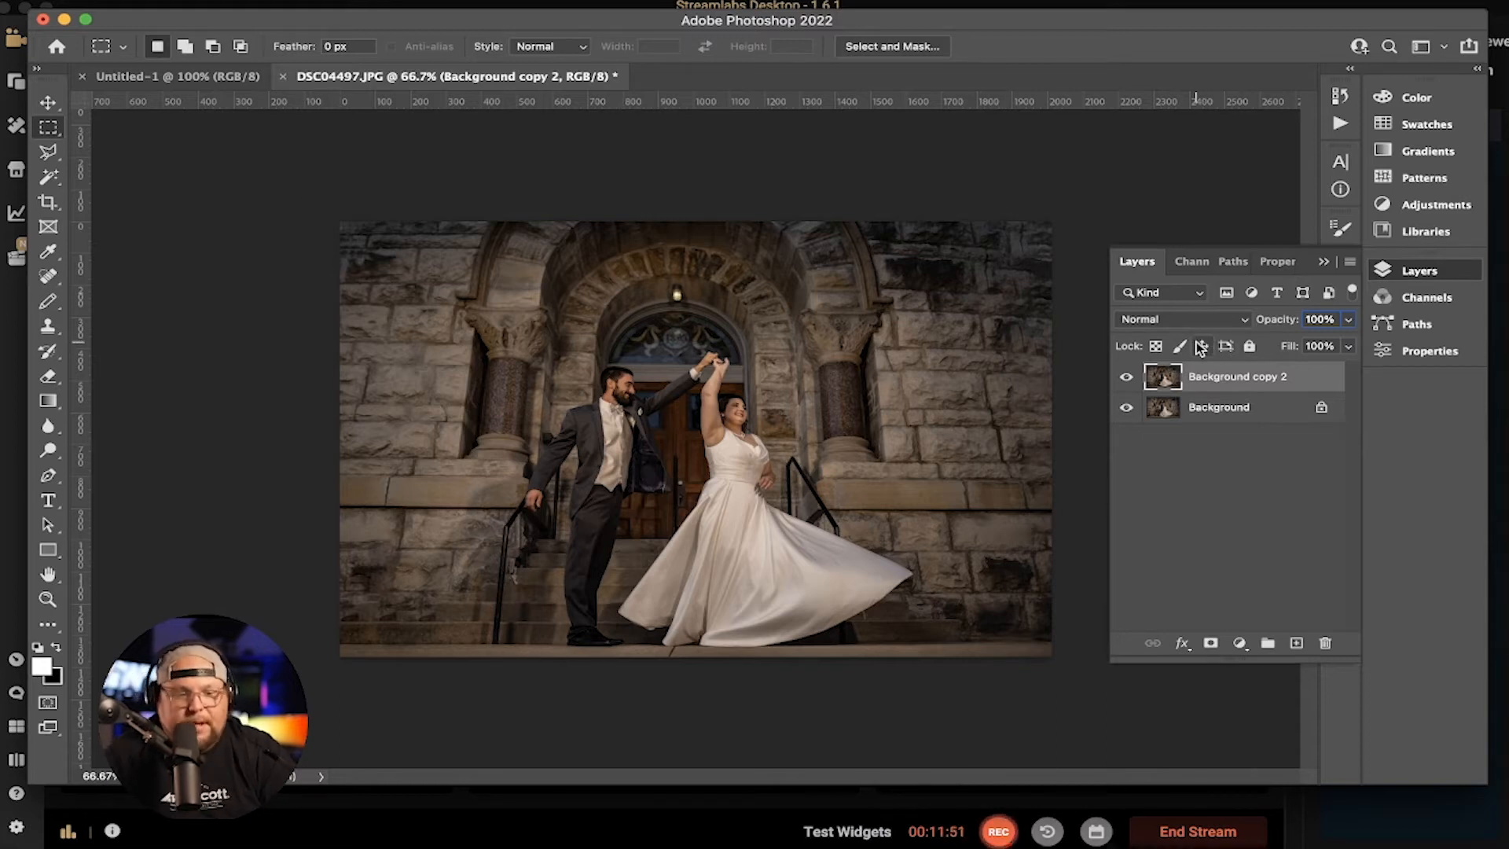
{"action": "left_click", "coordinate": [1126, 379]}
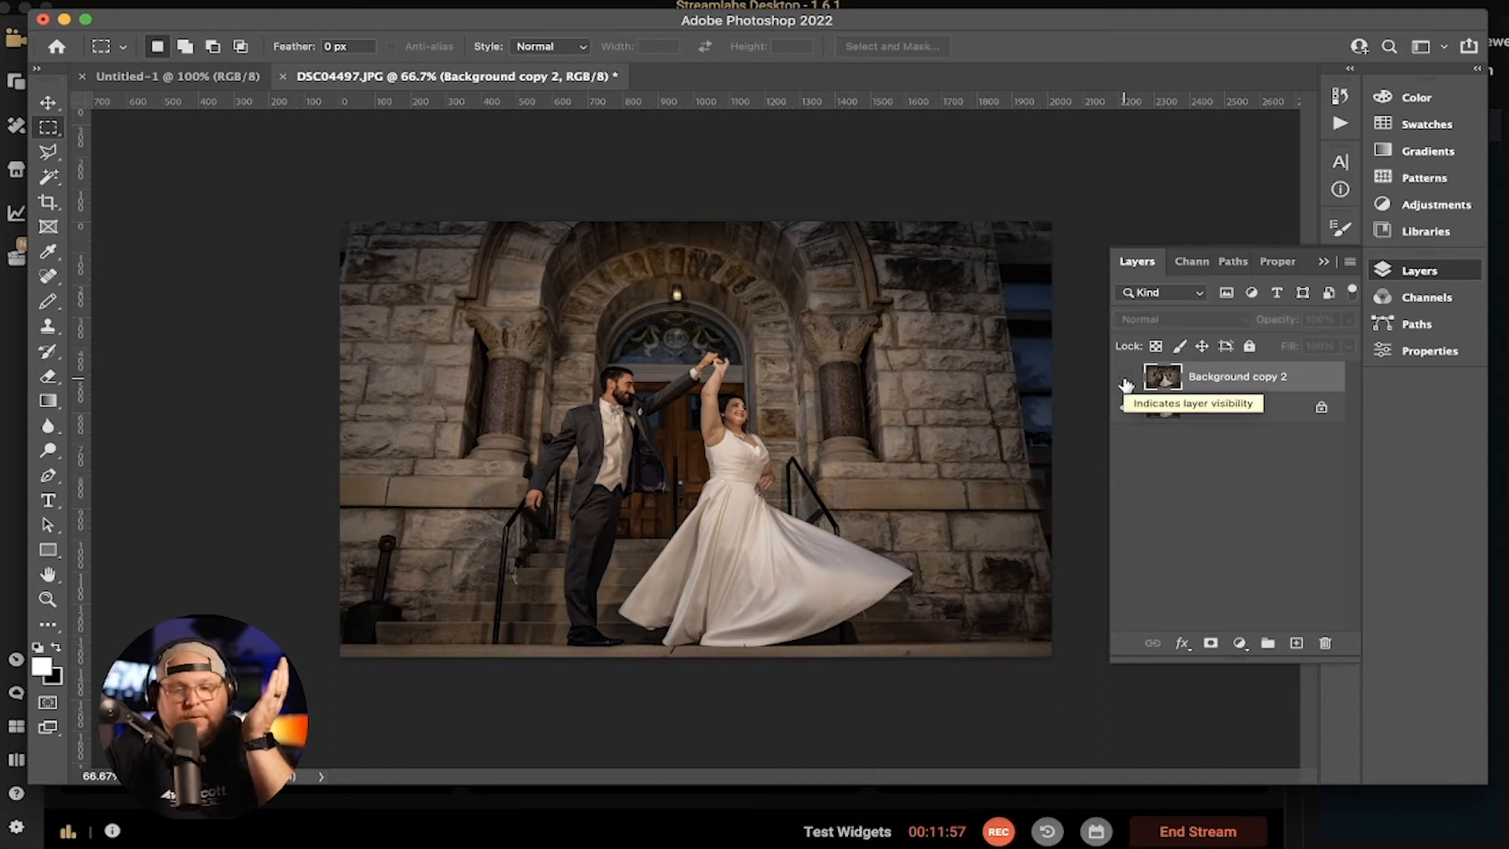
Toggle the visibility of Background copy 2 to compare the retouched photo with the original, leaving the layer shown
{"action": "left_click", "coordinate": [1126, 379]}
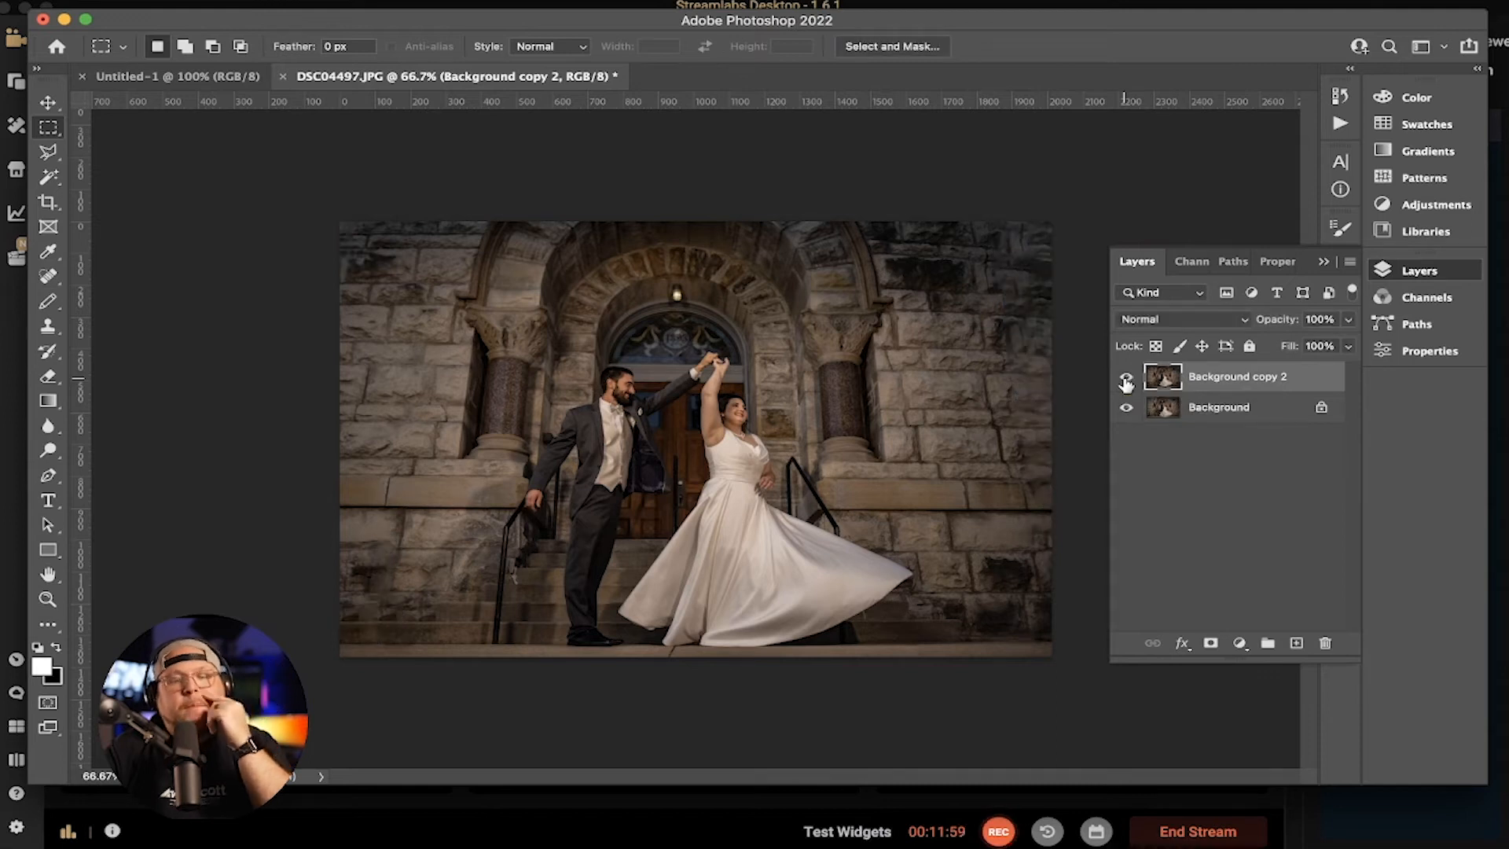
{"action": "left_click", "coordinate": [1127, 379]}
{"action": "left_click", "coordinate": [1127, 379]}
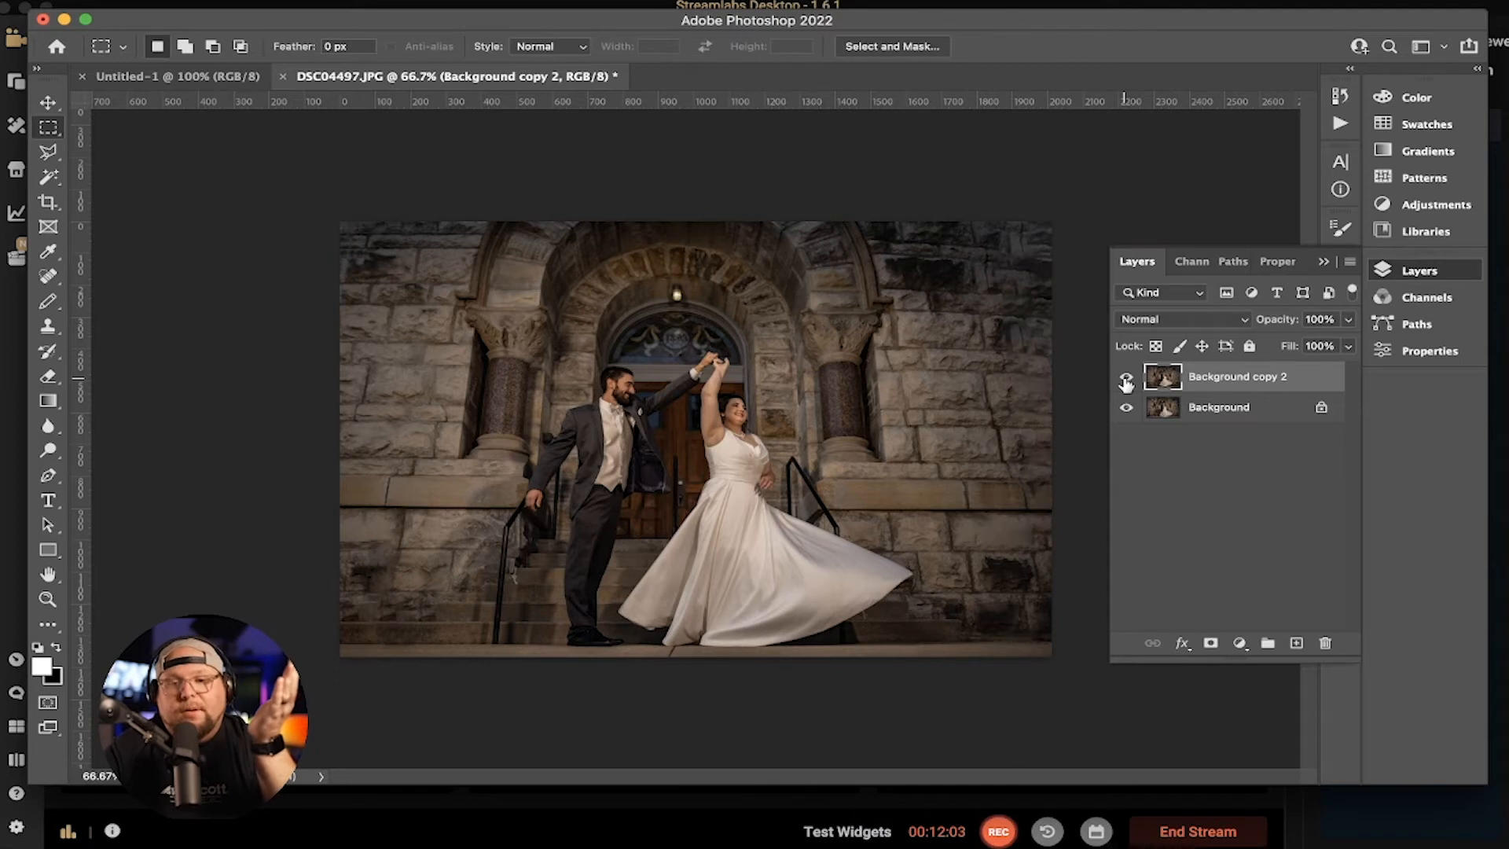
{"action": "left_click", "coordinate": [1126, 379]}
{"action": "left_click", "coordinate": [1126, 379]}
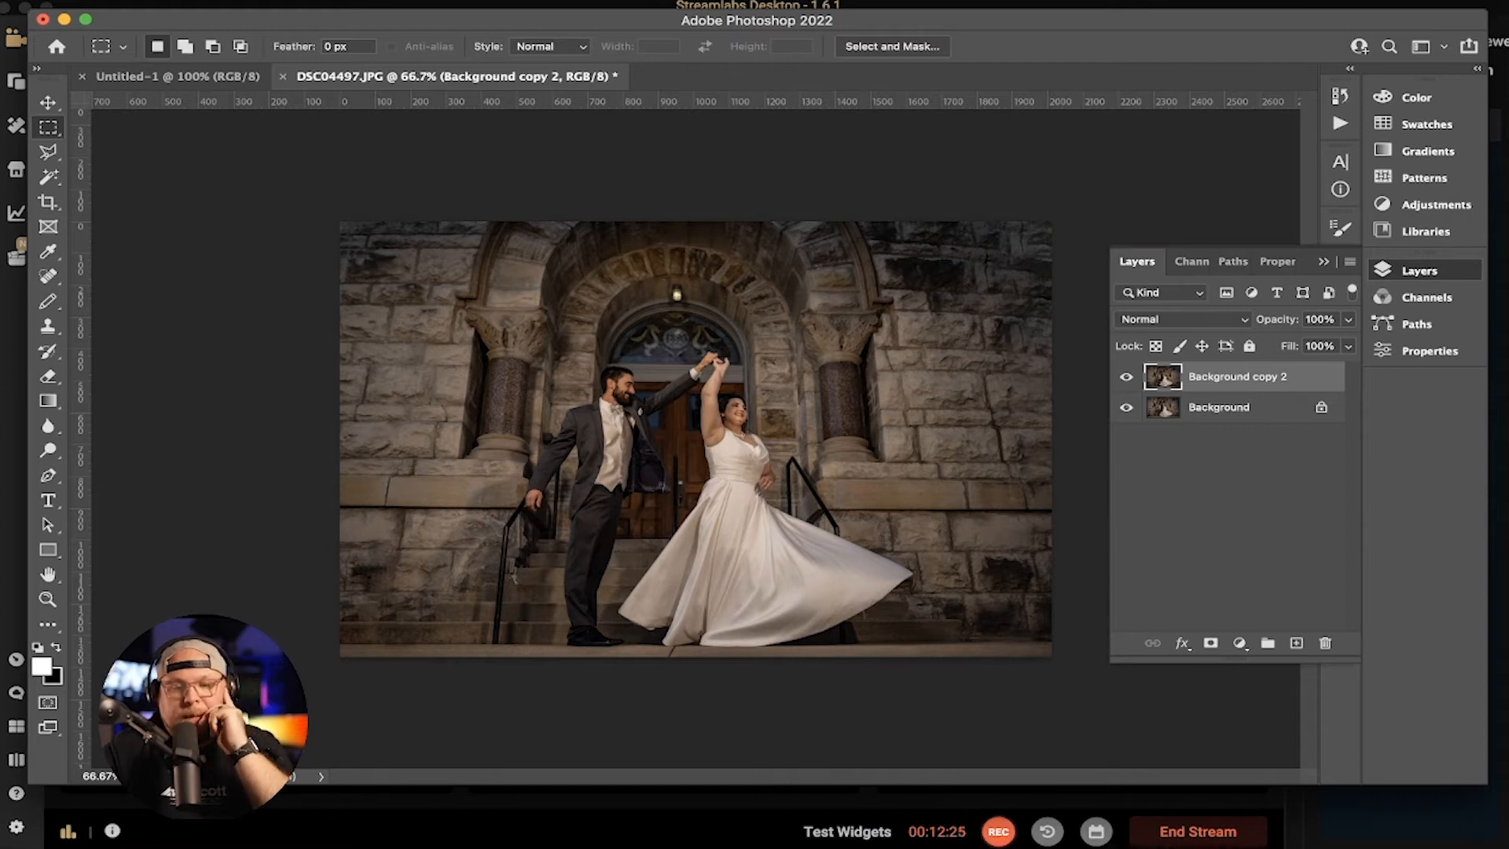
Place zzzswirl.jpg from the 50_Sparklers_Alphabet folder in Finder onto the wedding photo as a new layer and commit the placement
{"action": "mouse_move", "coordinate": [298, 834]}
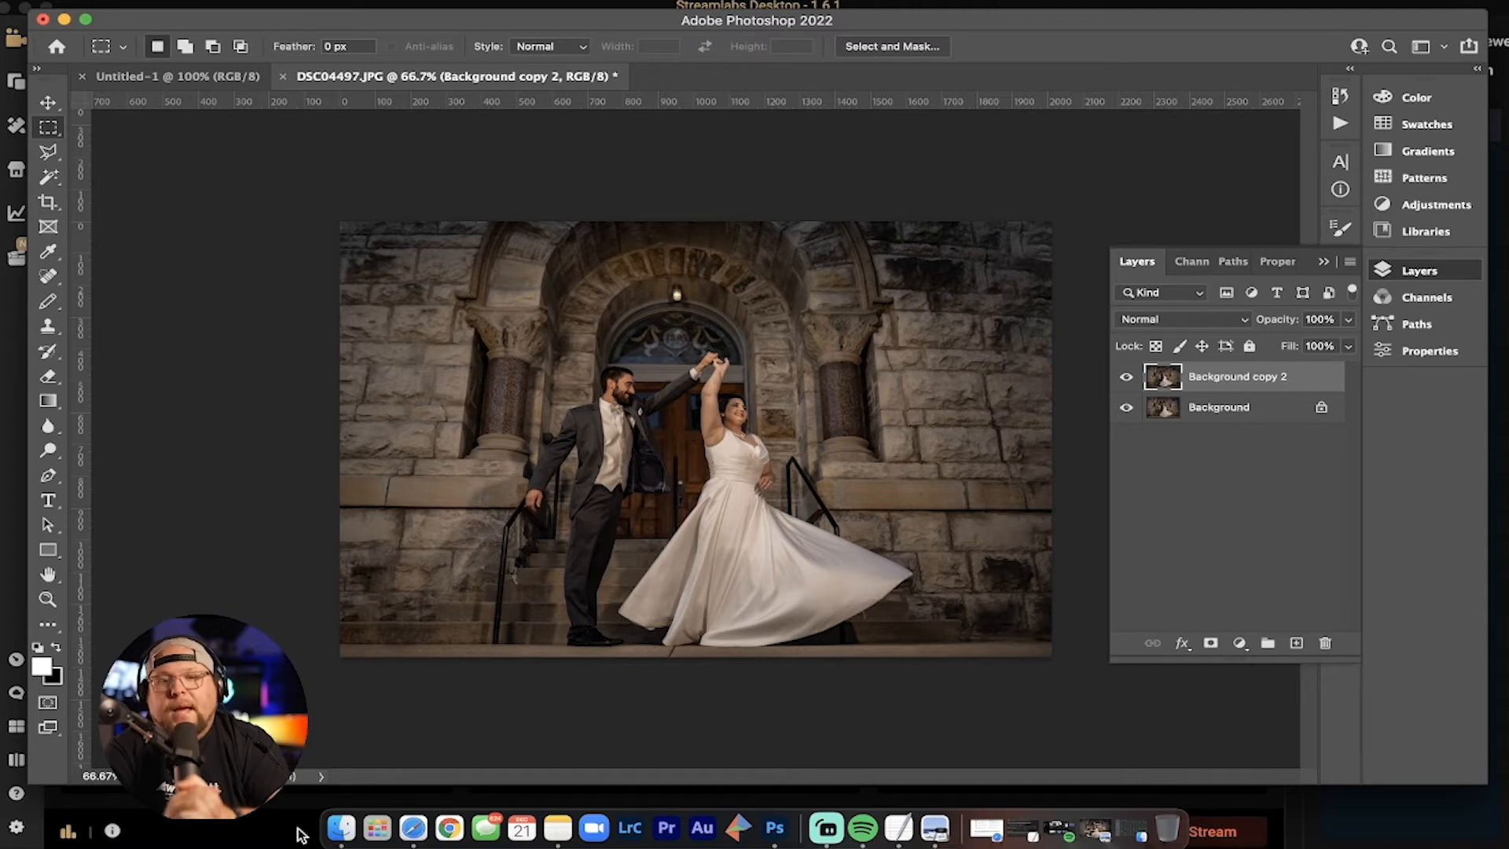
{"action": "left_click", "coordinate": [334, 830]}
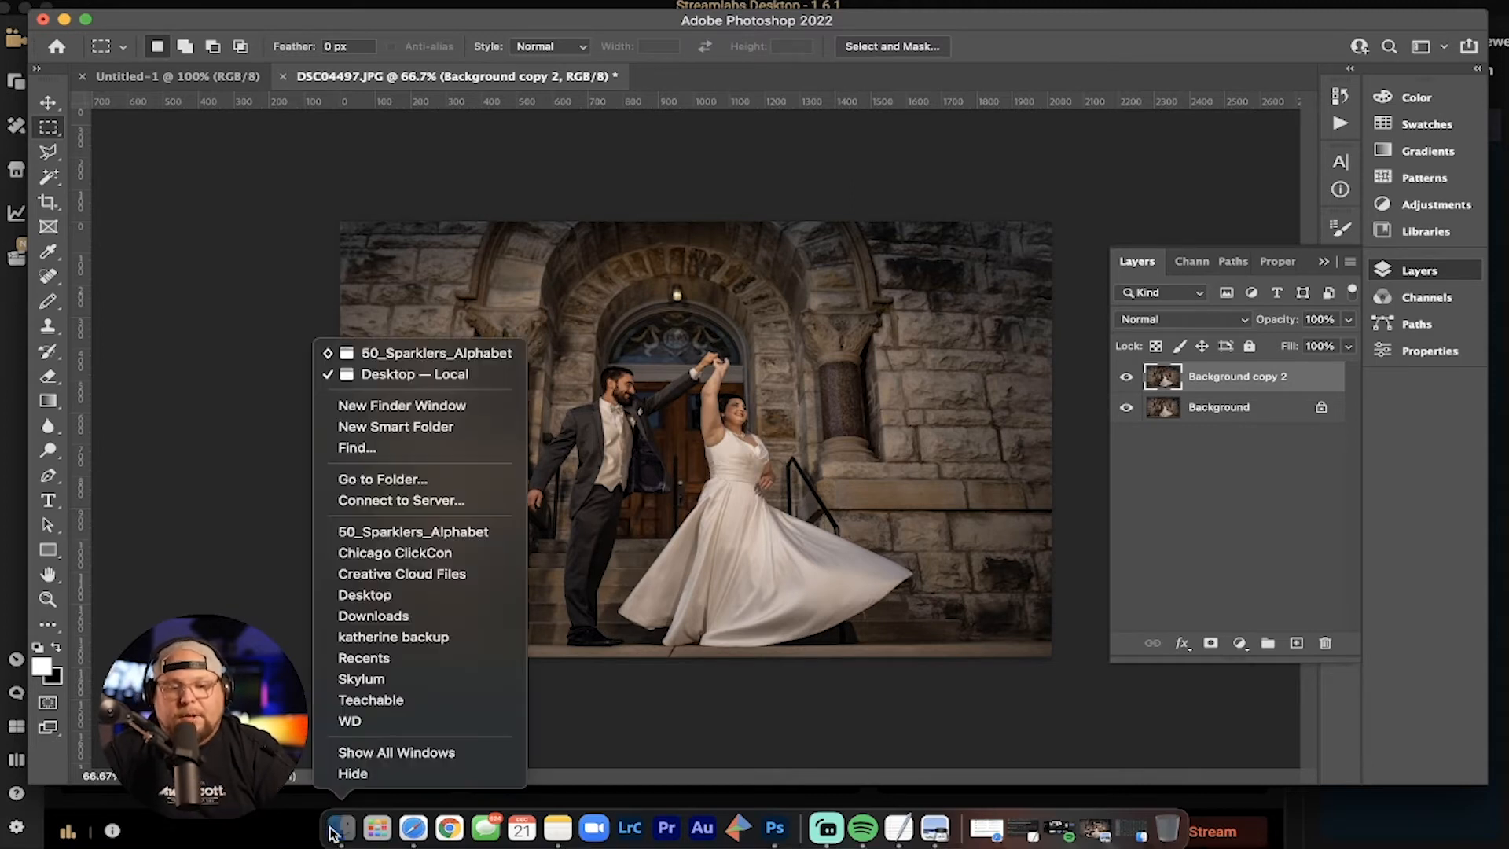
{"action": "left_click", "coordinate": [412, 355]}
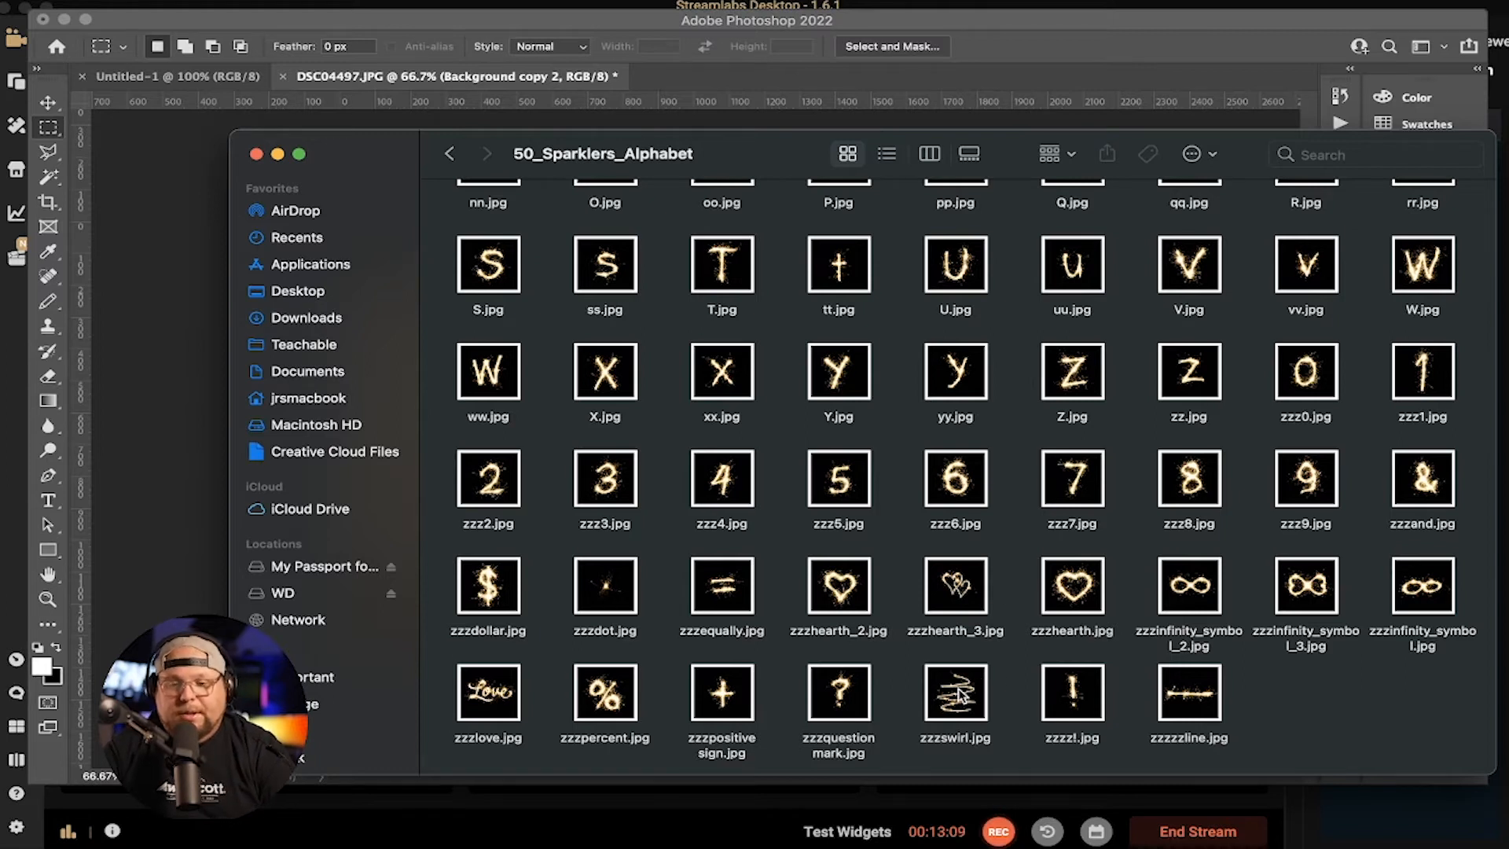
{"action": "scroll", "coordinate": [960, 693], "scroll_direction": "up", "scroll_amount": 5}
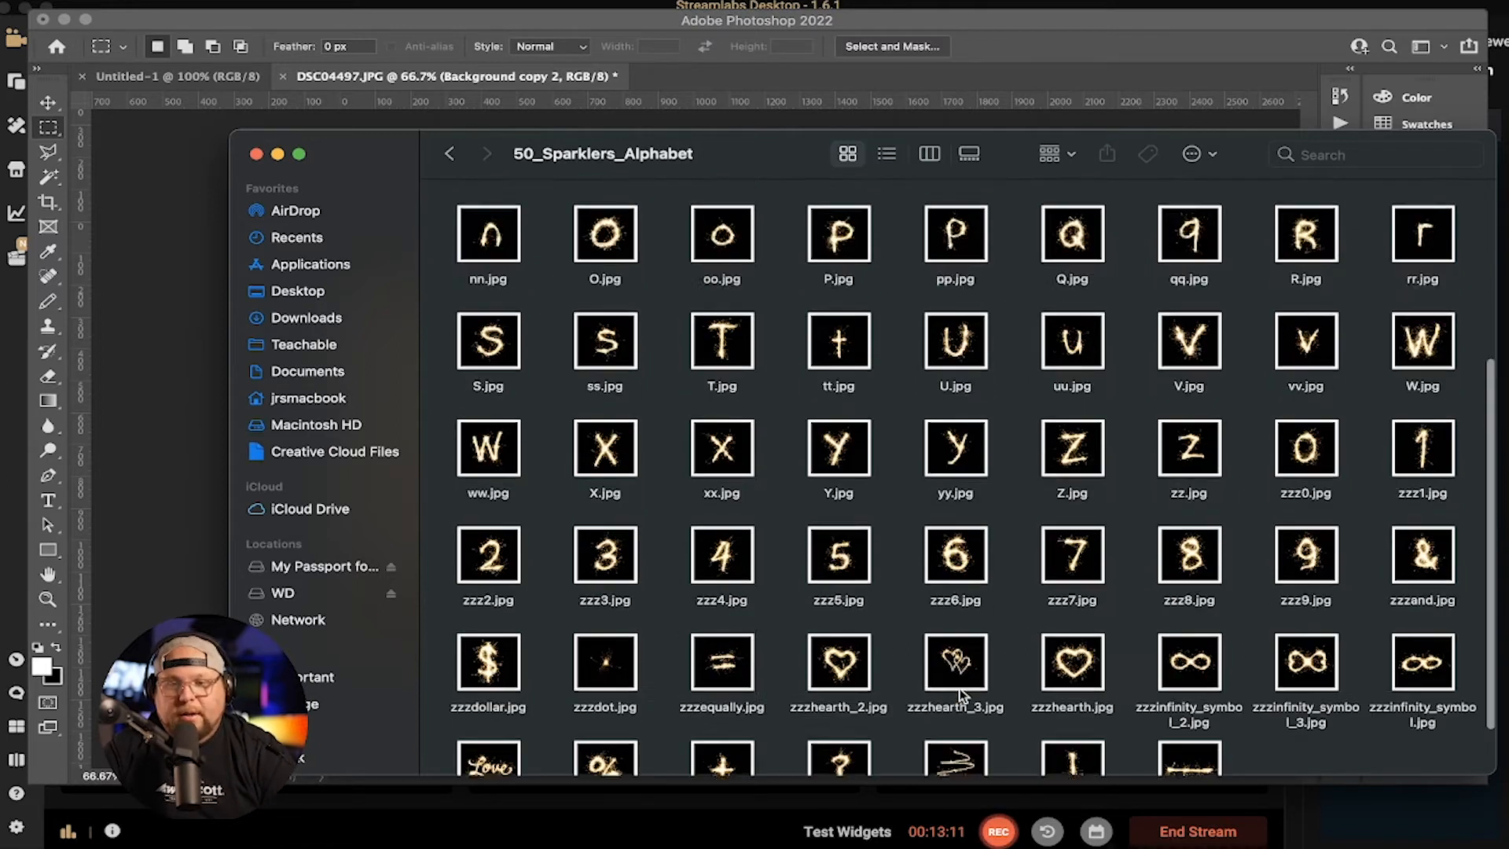
{"action": "scroll", "coordinate": [960, 690], "scroll_direction": "down", "scroll_amount": 5}
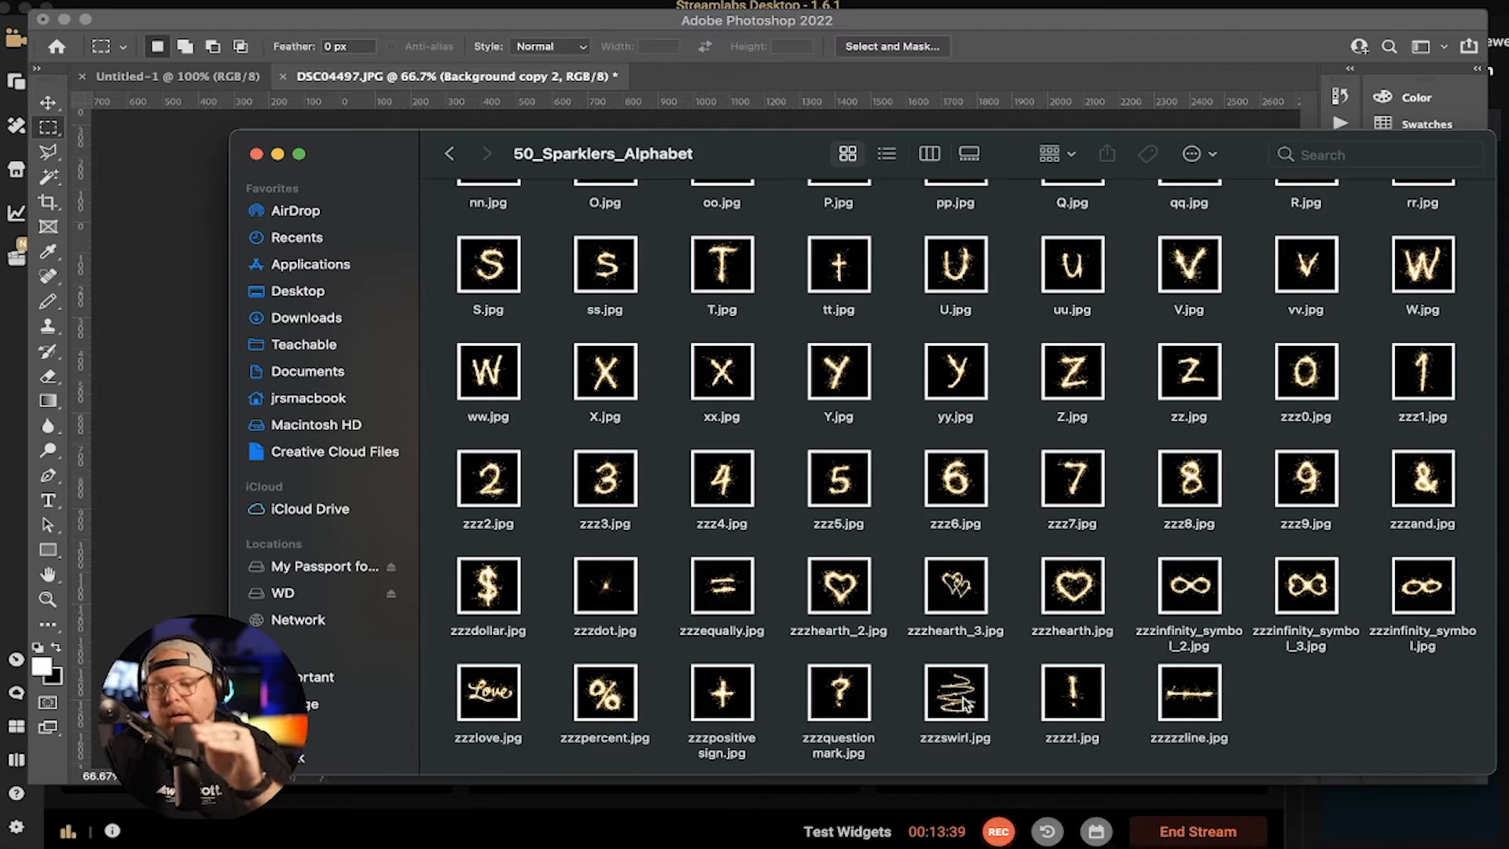
{"action": "left_click_drag", "start_coordinate": [964, 702], "coordinate": [195, 449]}
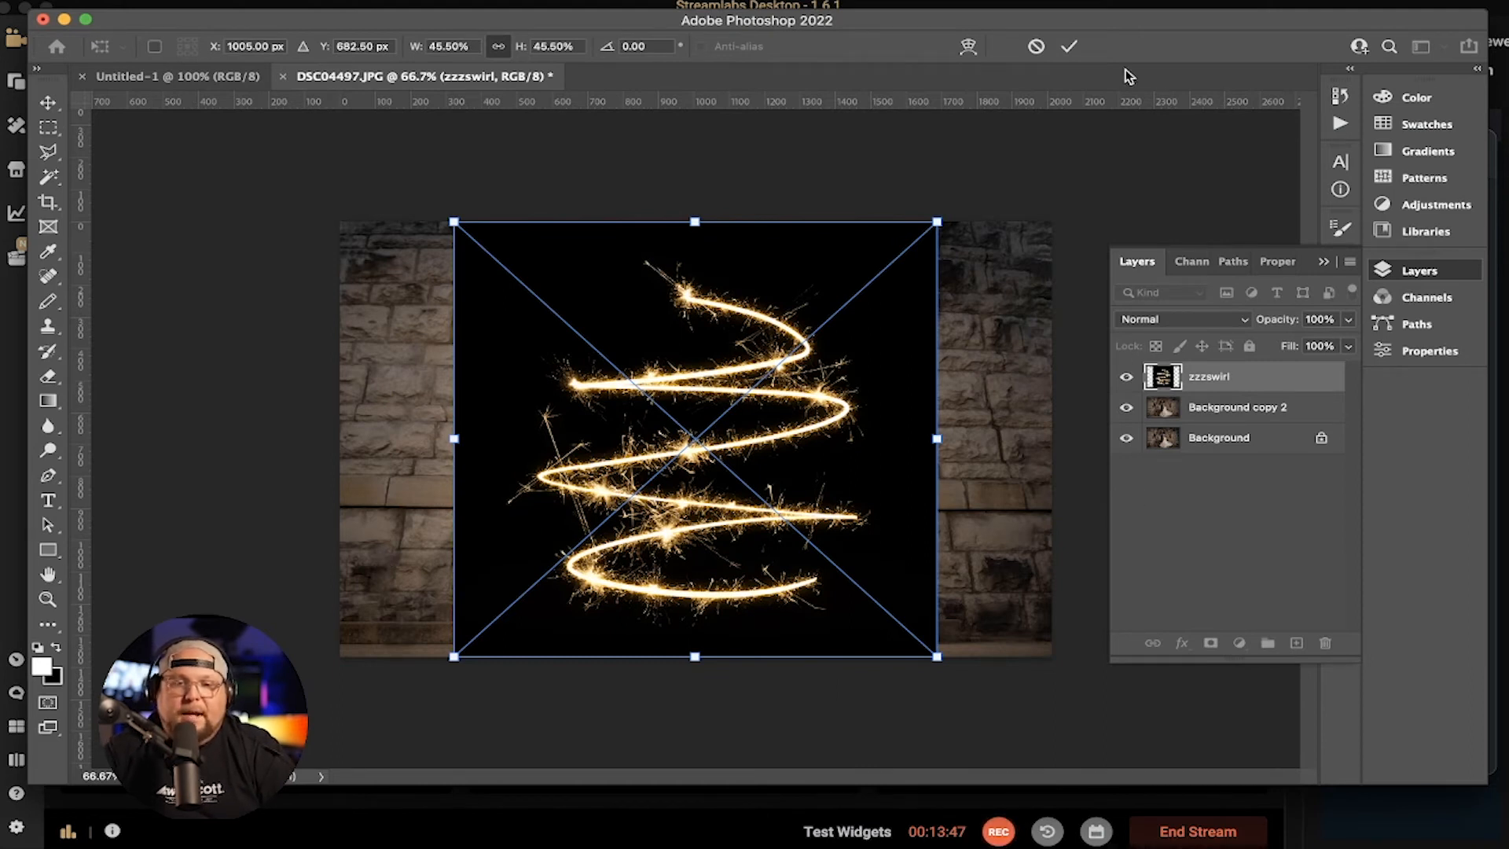
{"action": "left_click", "coordinate": [1069, 46]}
{"action": "key", "text": "m"}
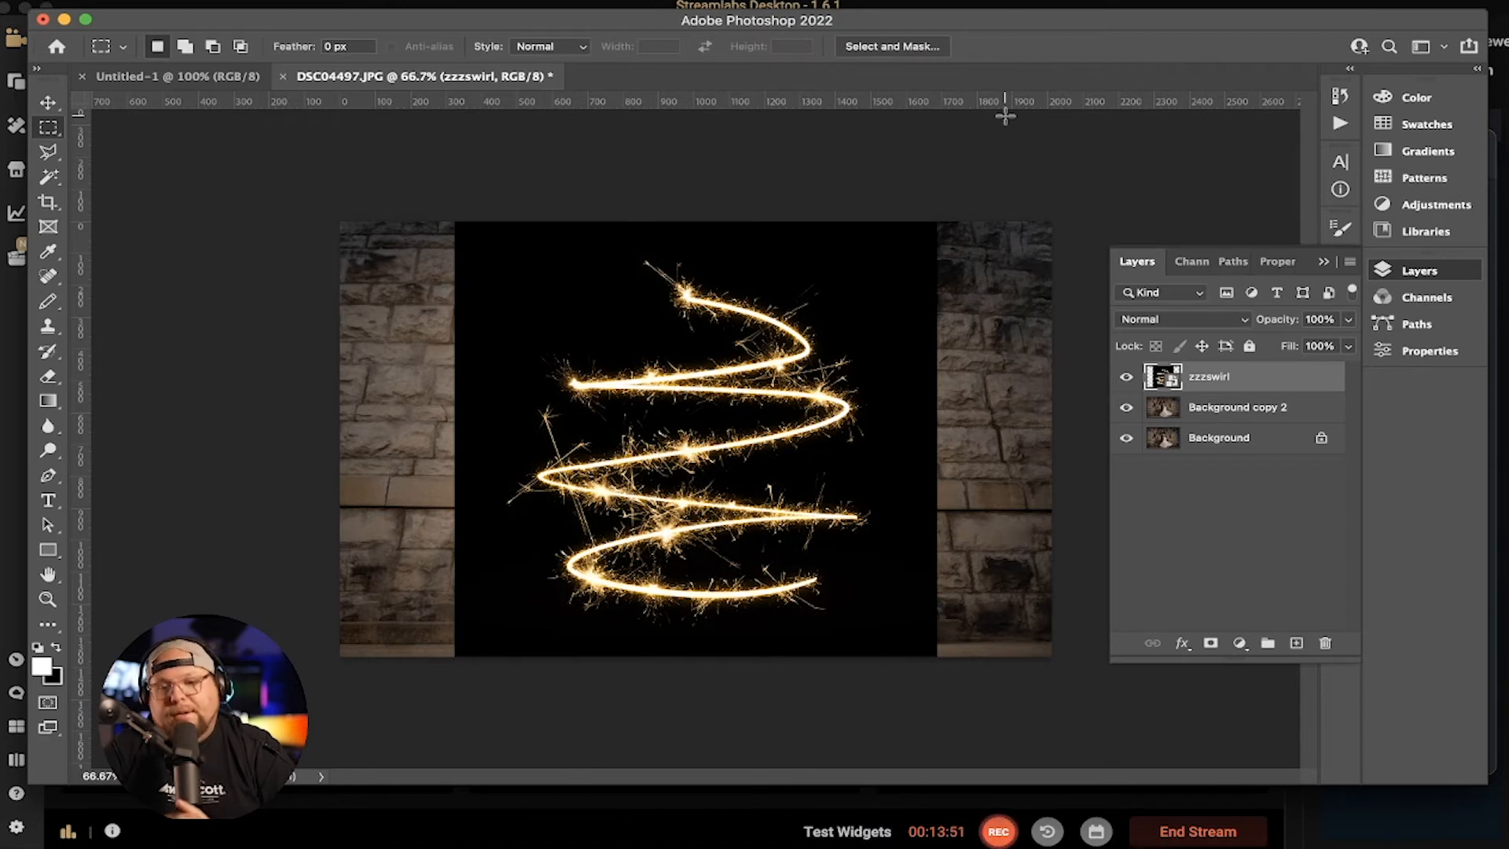
Try the Lighten blend mode on the zzzswirl layer, and set its blend mode to Screen
{"action": "left_click", "coordinate": [1216, 327]}
{"action": "left_click", "coordinate": [1153, 320]}
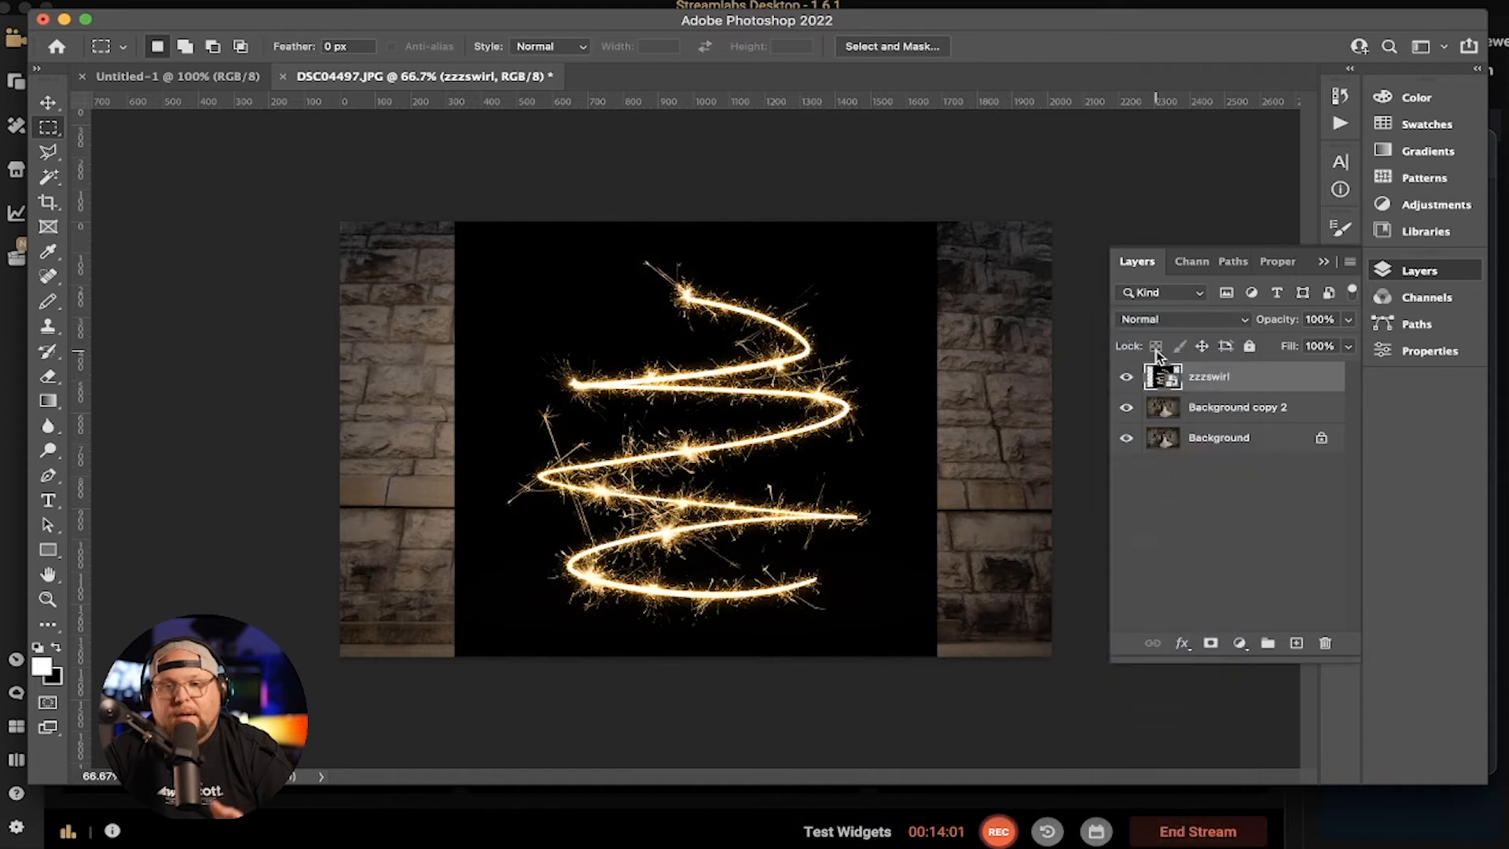
{"action": "left_click", "coordinate": [1168, 324]}
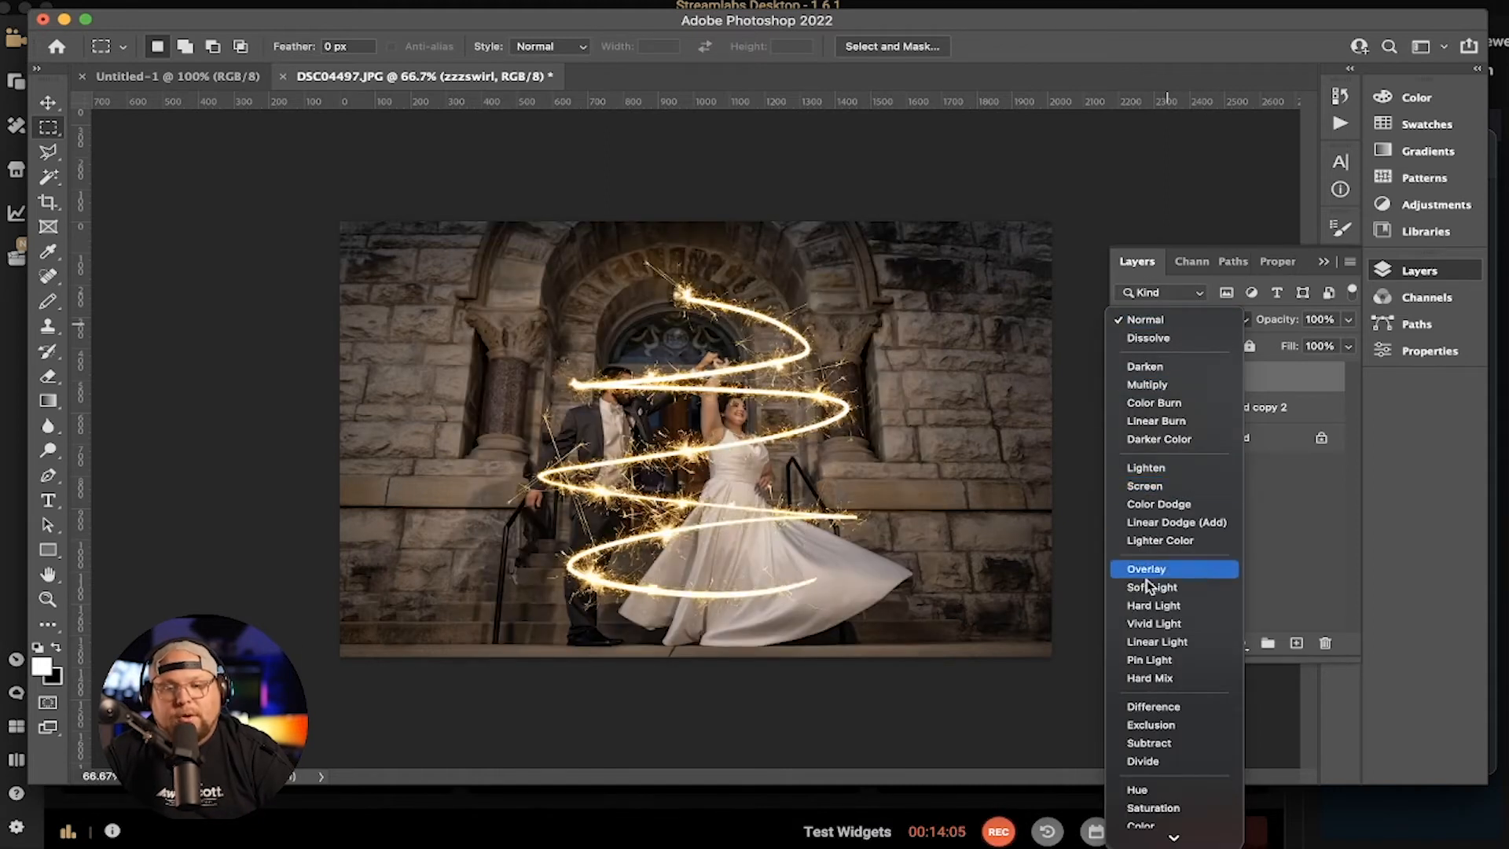
{"action": "left_click", "coordinate": [1146, 469]}
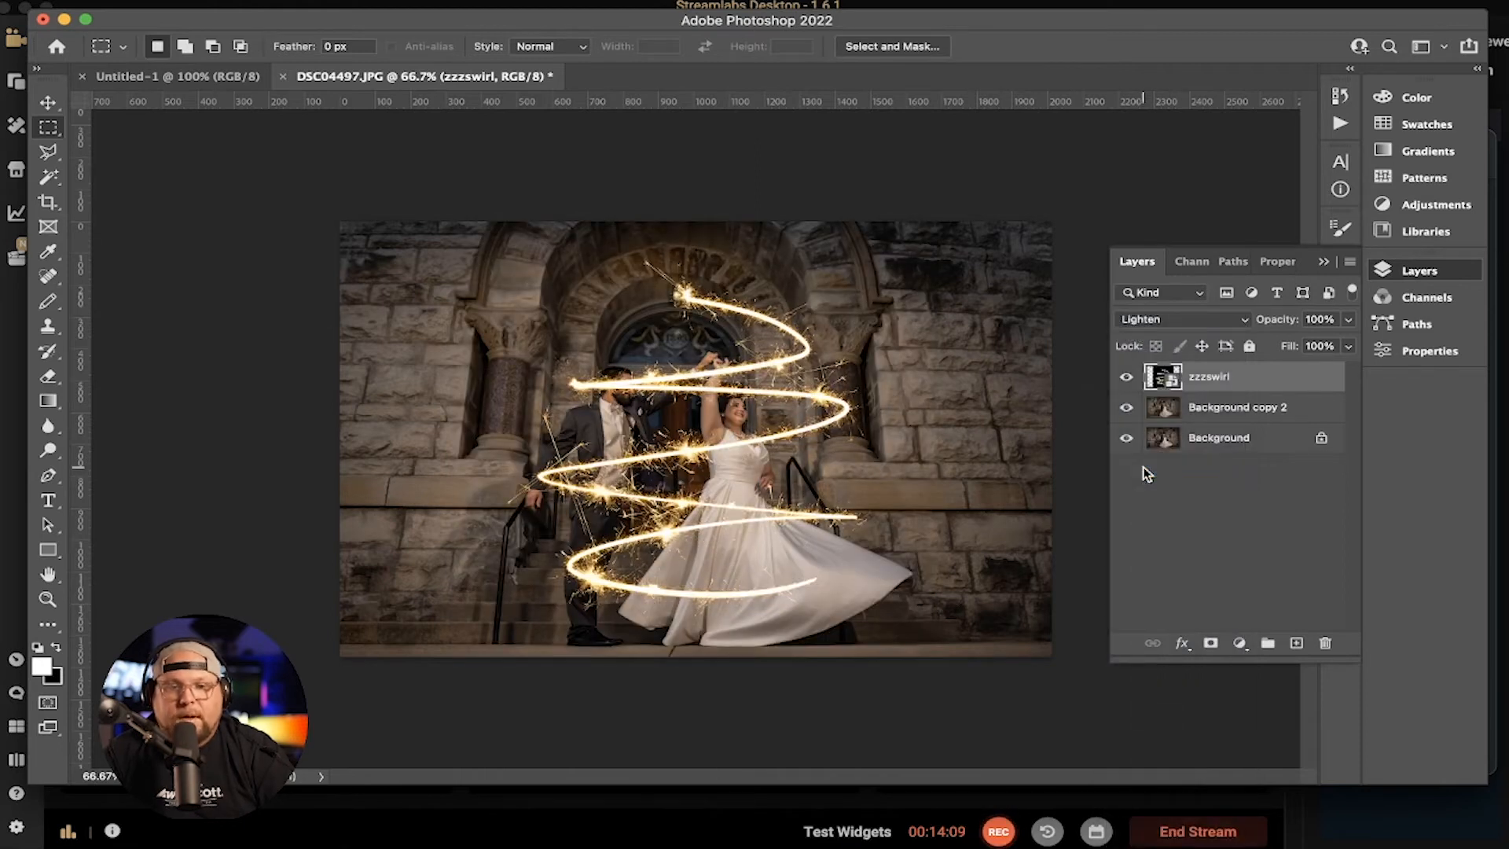
{"action": "left_click", "coordinate": [1171, 321]}
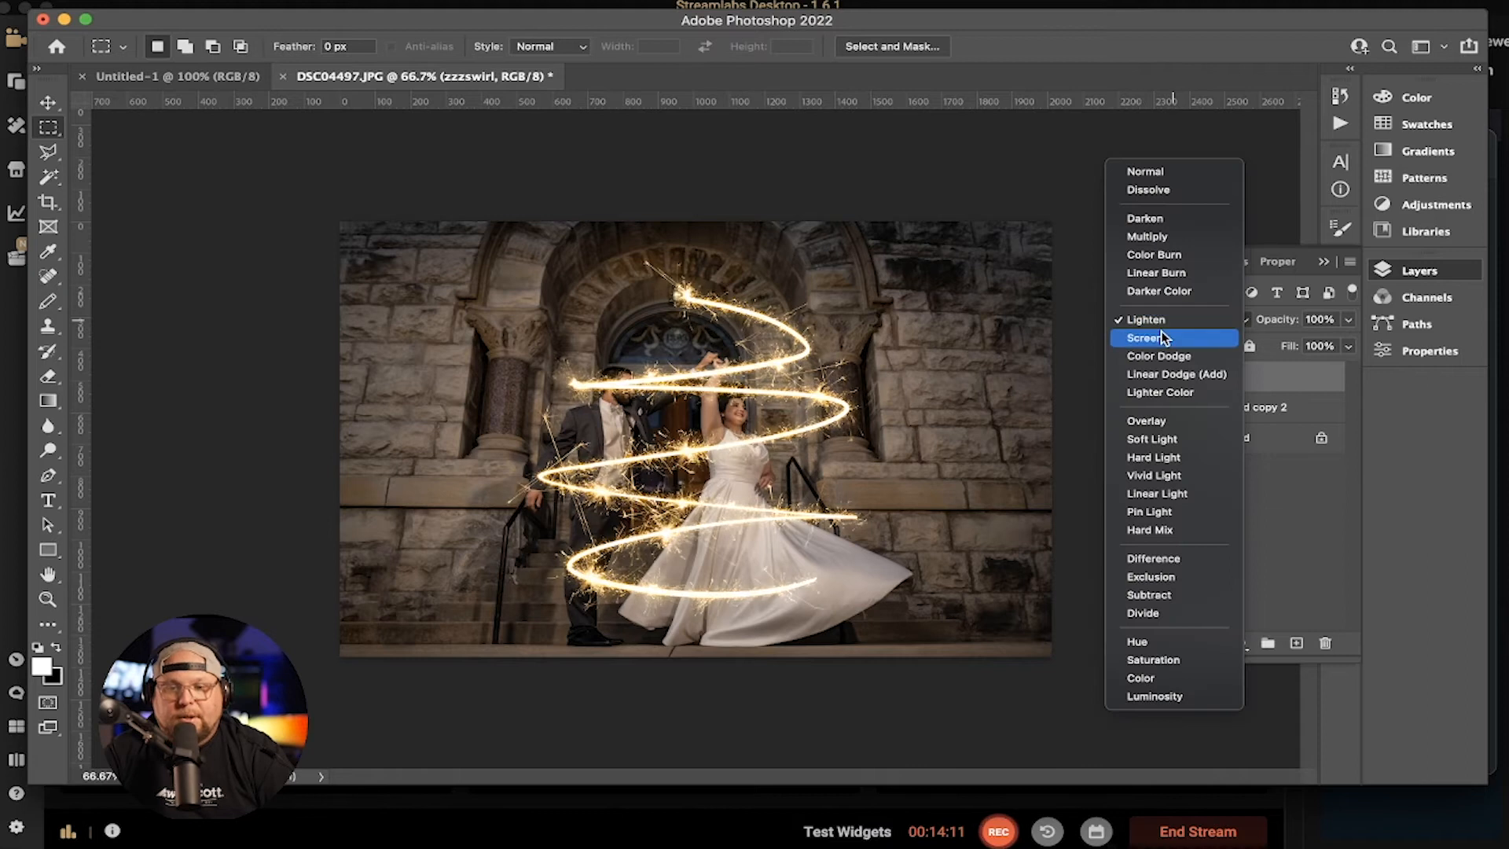
{"action": "left_click", "coordinate": [1161, 332]}
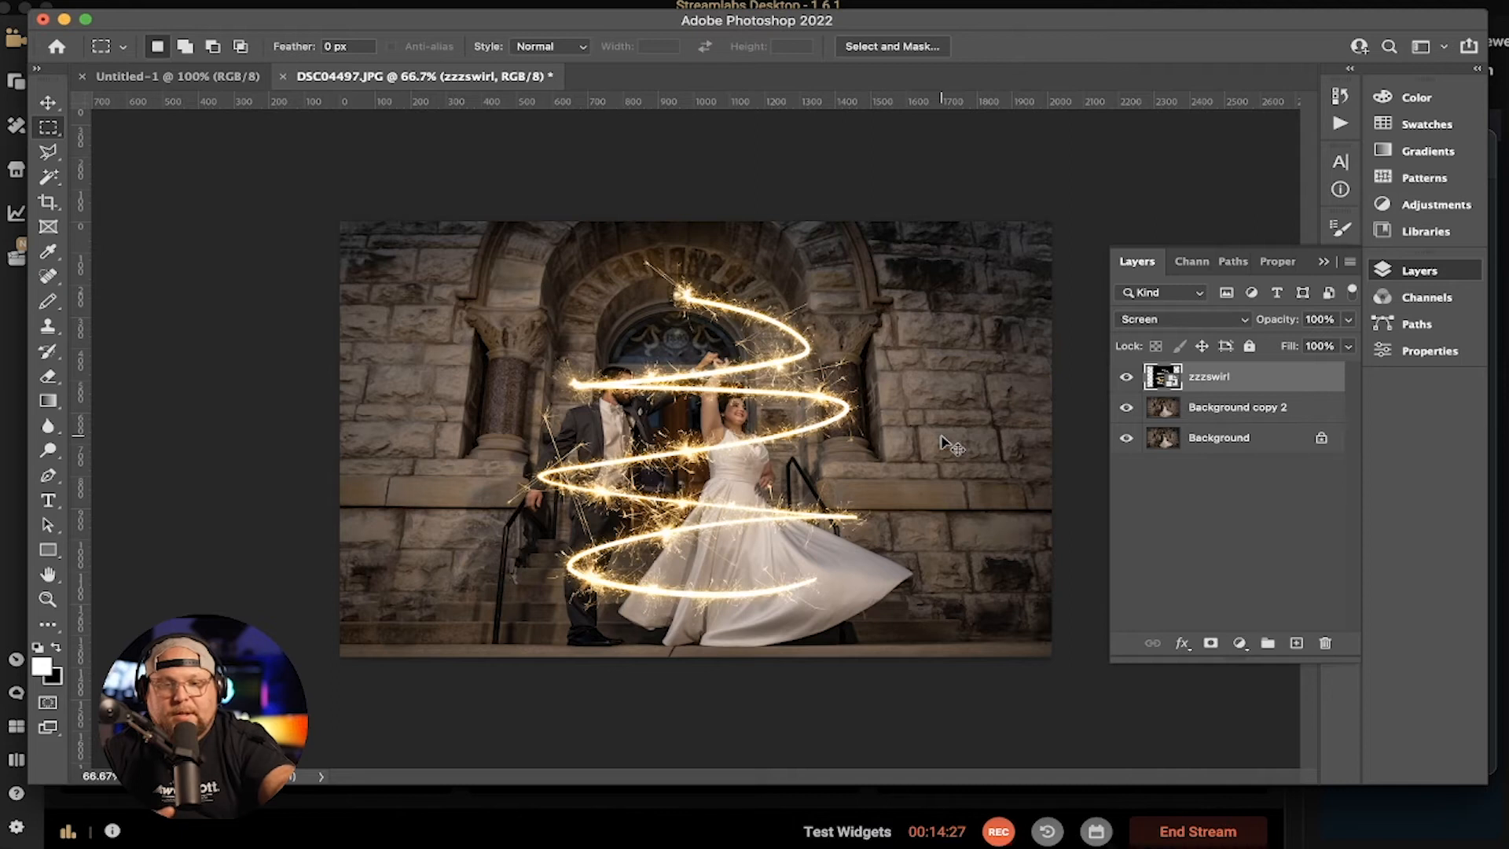
Free-transform the sparkler swirl to about 71% width and 43% height, positioned around the couple
{"action": "key", "text": "ctrl+t"}
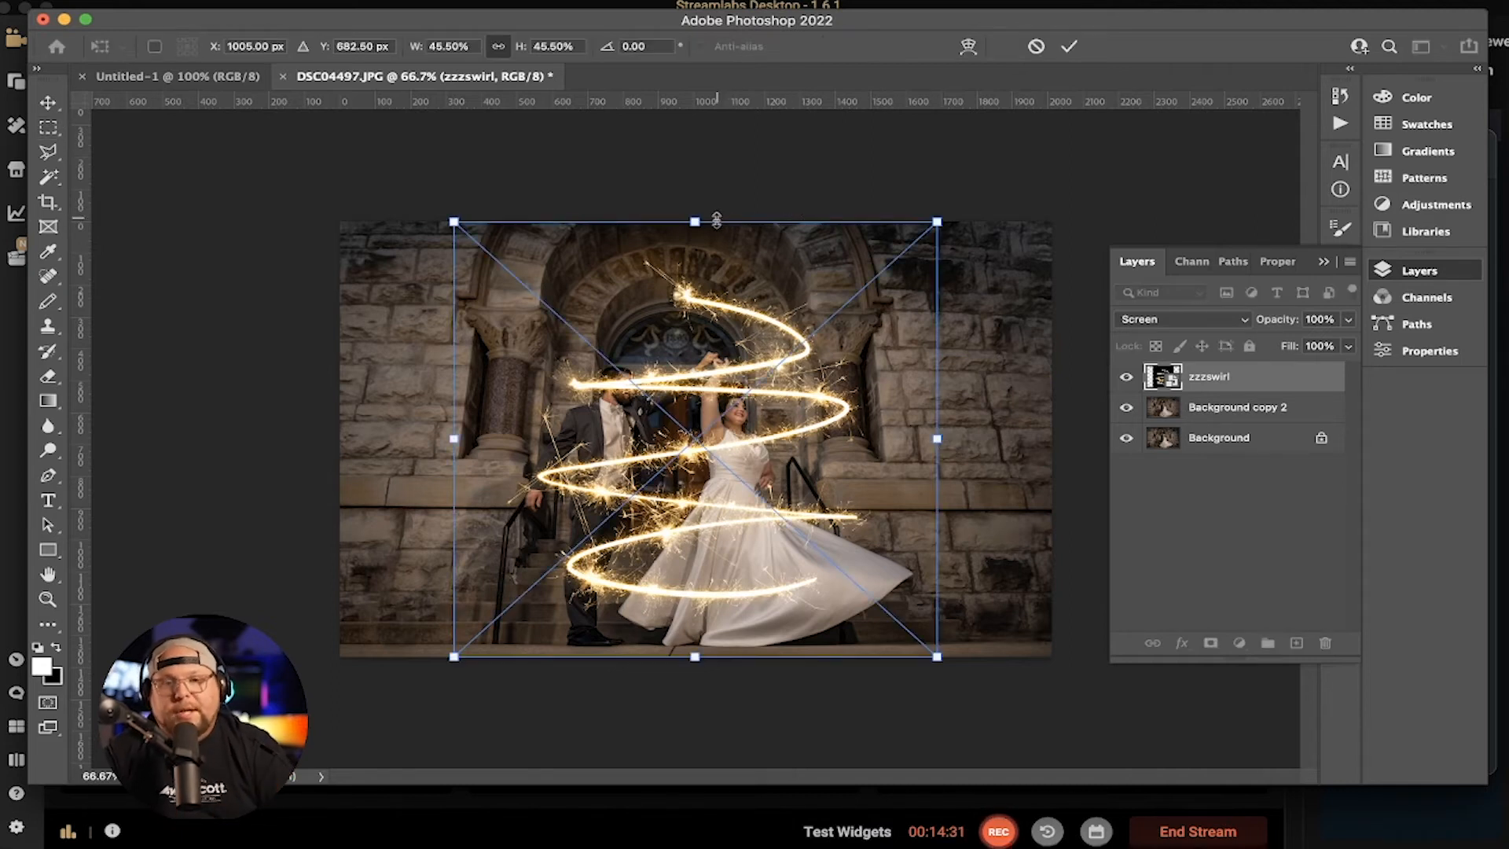
{"action": "left_click_drag", "start_coordinate": [699, 215], "coordinate": [697, 287]}
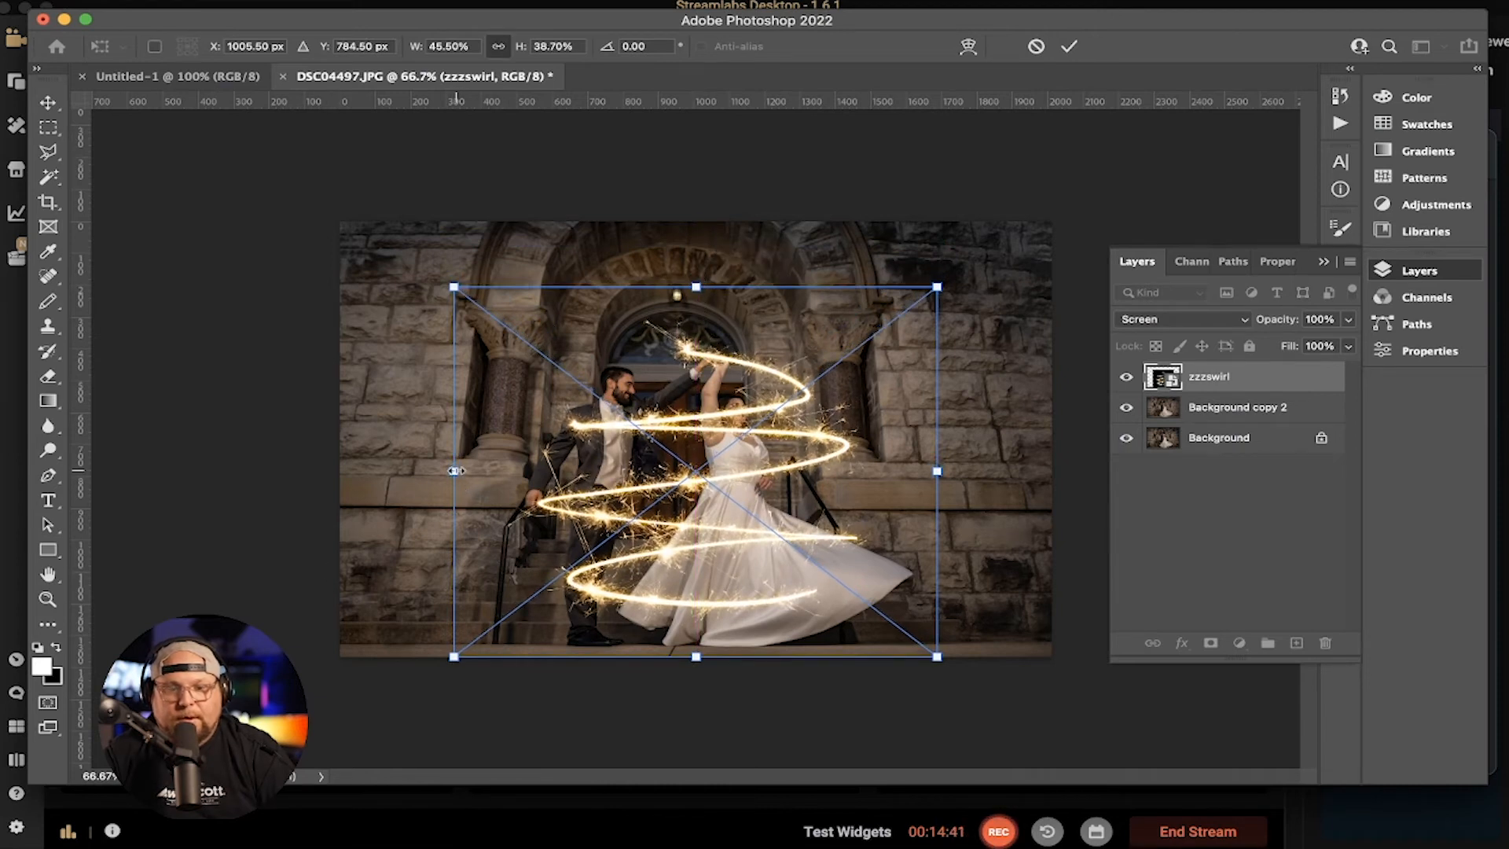
{"action": "left_click_drag", "start_coordinate": [454, 470], "coordinate": [304, 460]}
{"action": "left_click_drag", "start_coordinate": [437, 476], "coordinate": [473, 481]}
{"action": "left_click_drag", "start_coordinate": [1001, 288], "coordinate": [1111, 247]}
{"action": "left_click_drag", "start_coordinate": [897, 352], "coordinate": [842, 382]}
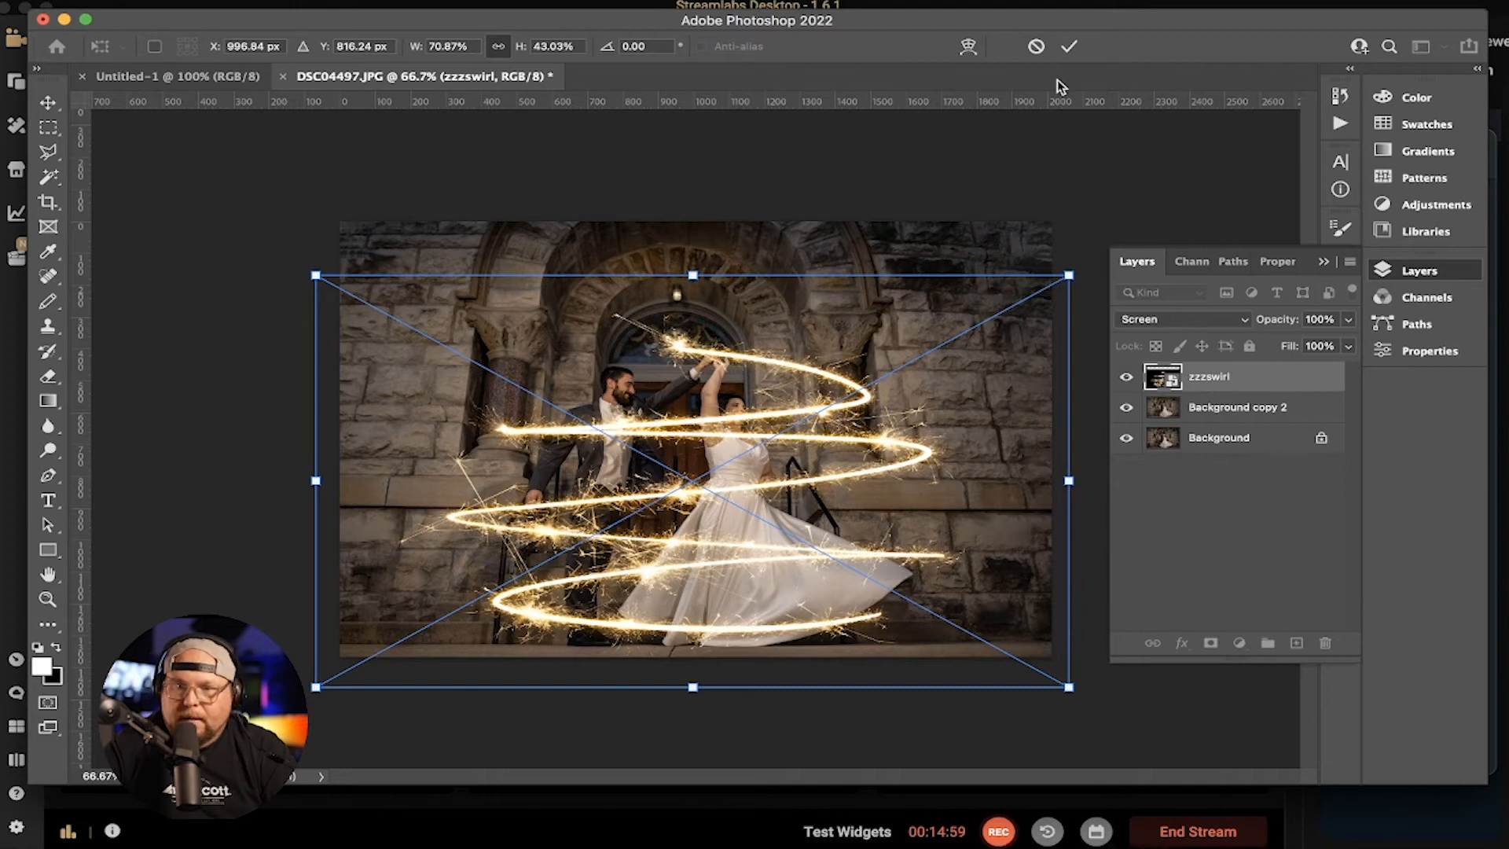
{"action": "left_click", "coordinate": [1065, 50]}
{"action": "key", "text": "m"}
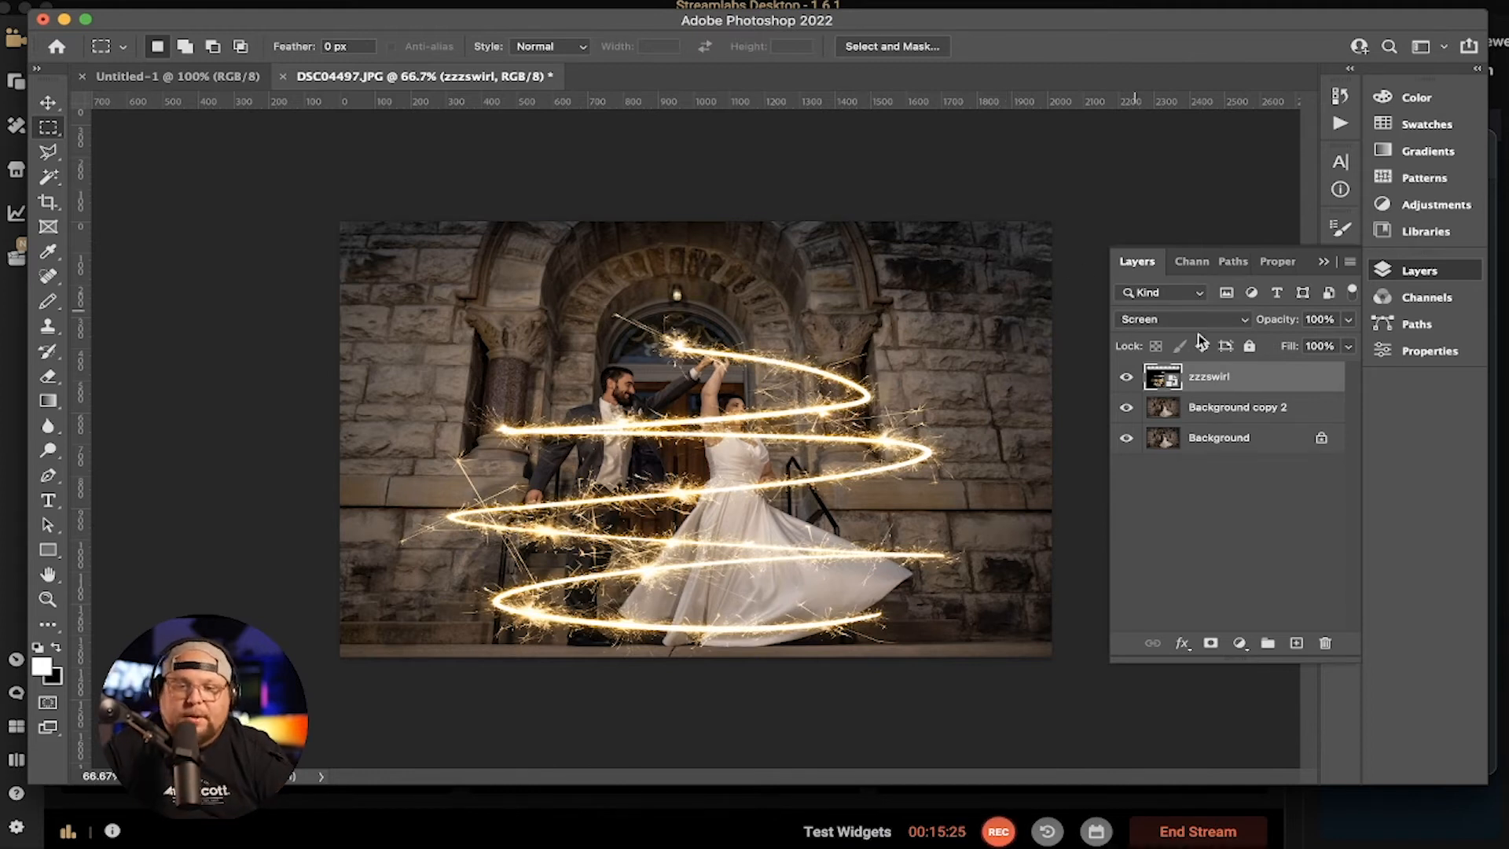
Select the couple on Background copy 2 with Select Subject, and hide the zzzswirl layer
{"action": "left_click", "coordinate": [1236, 411]}
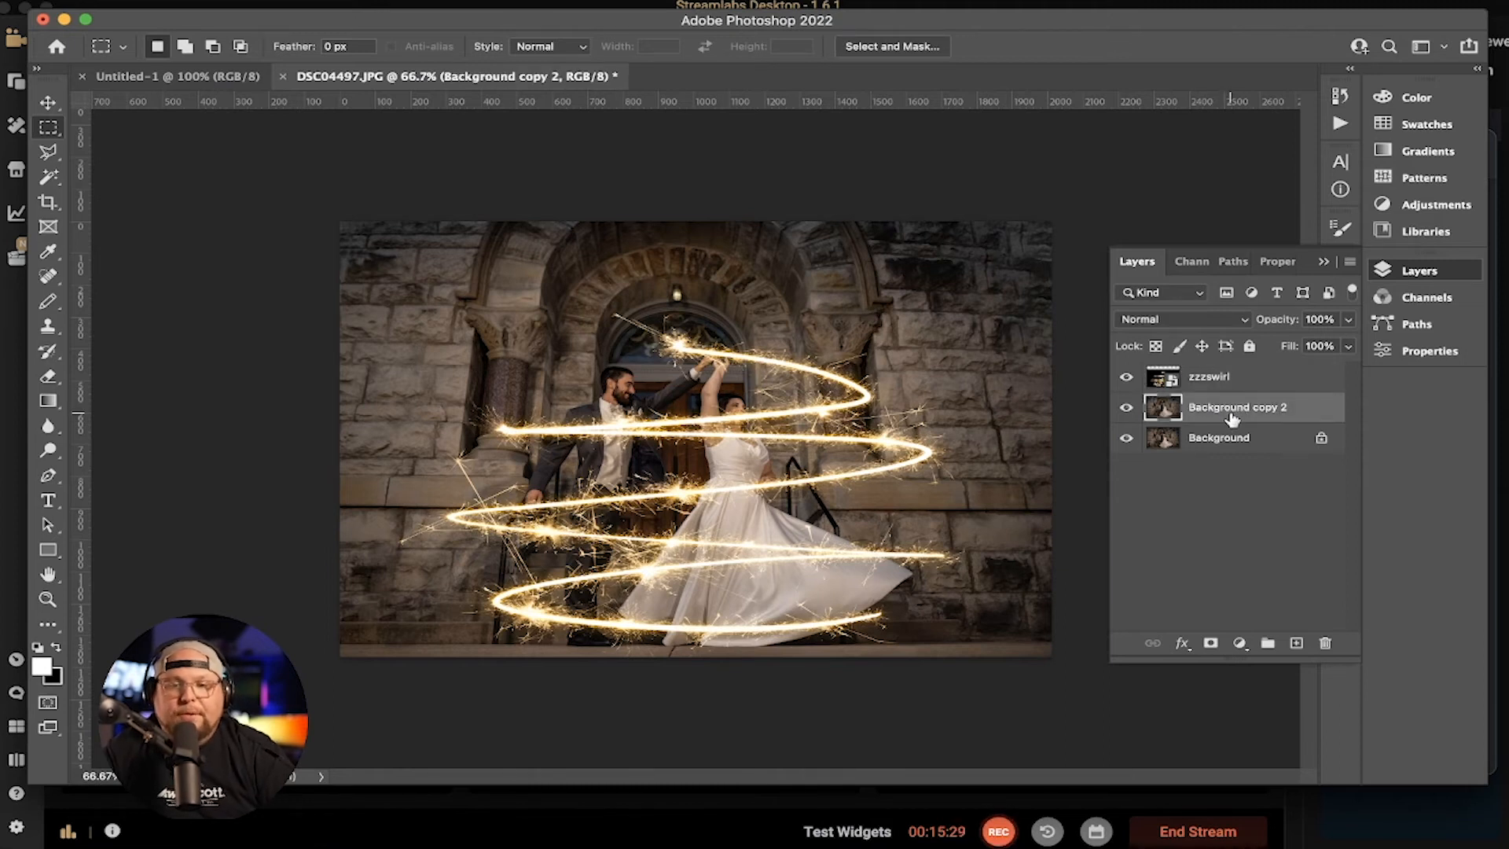
{"action": "left_click", "coordinate": [206, 10]}
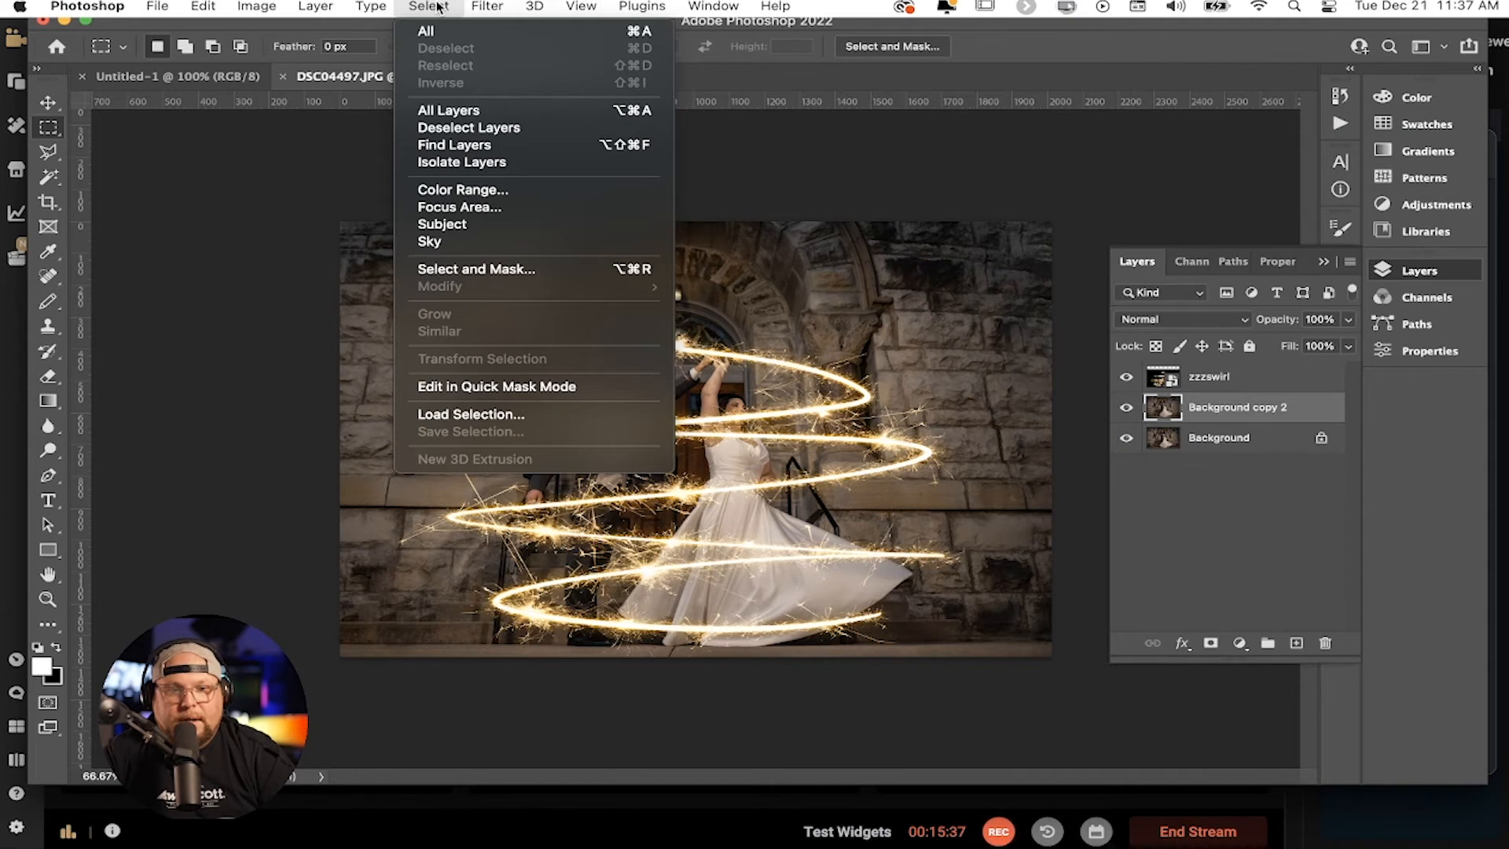
{"action": "left_click", "coordinate": [441, 225]}
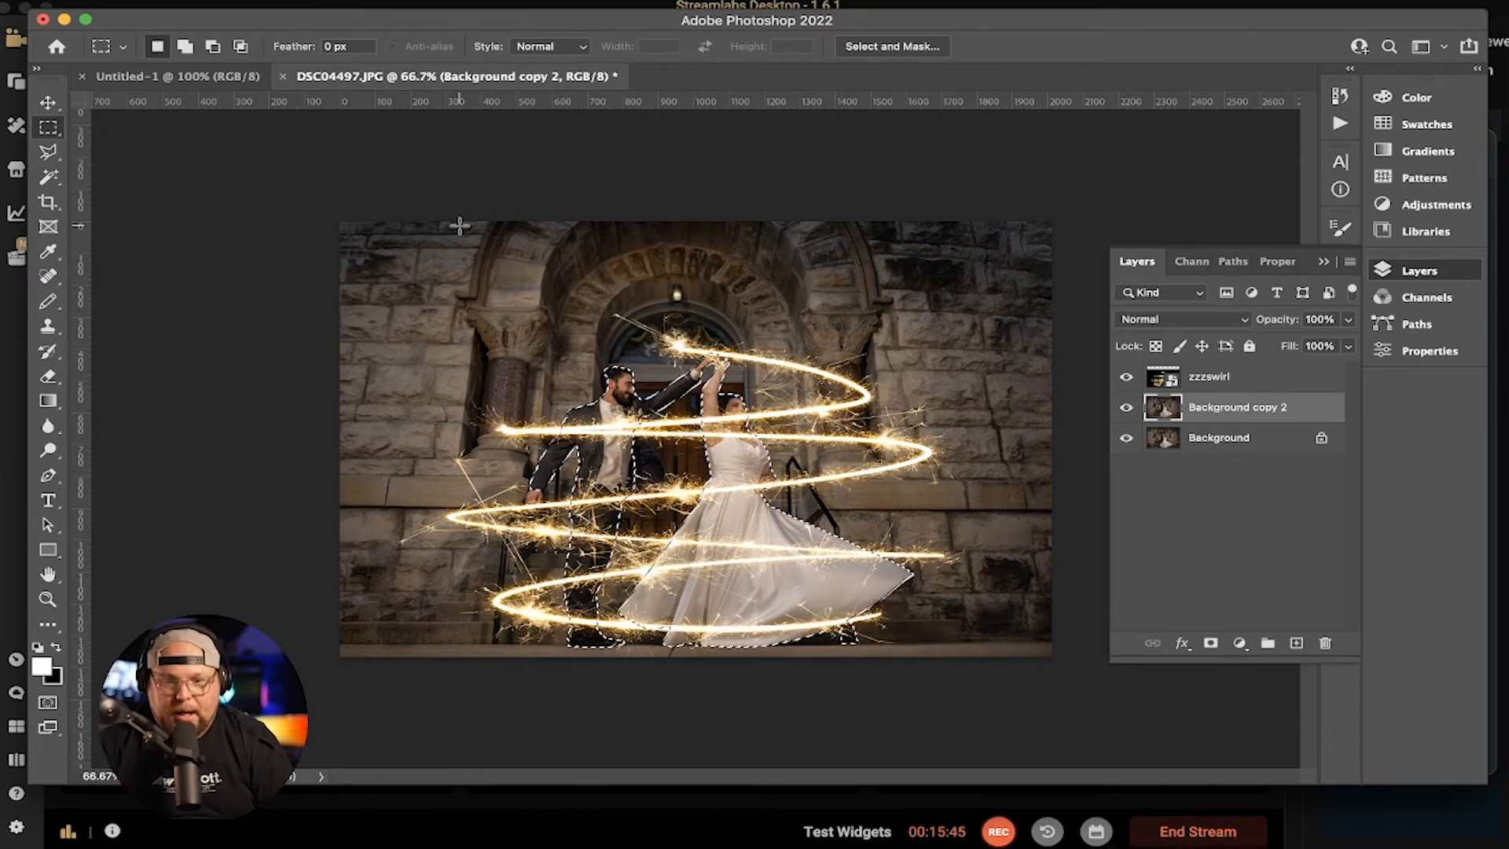
{"action": "left_click", "coordinate": [1127, 376]}
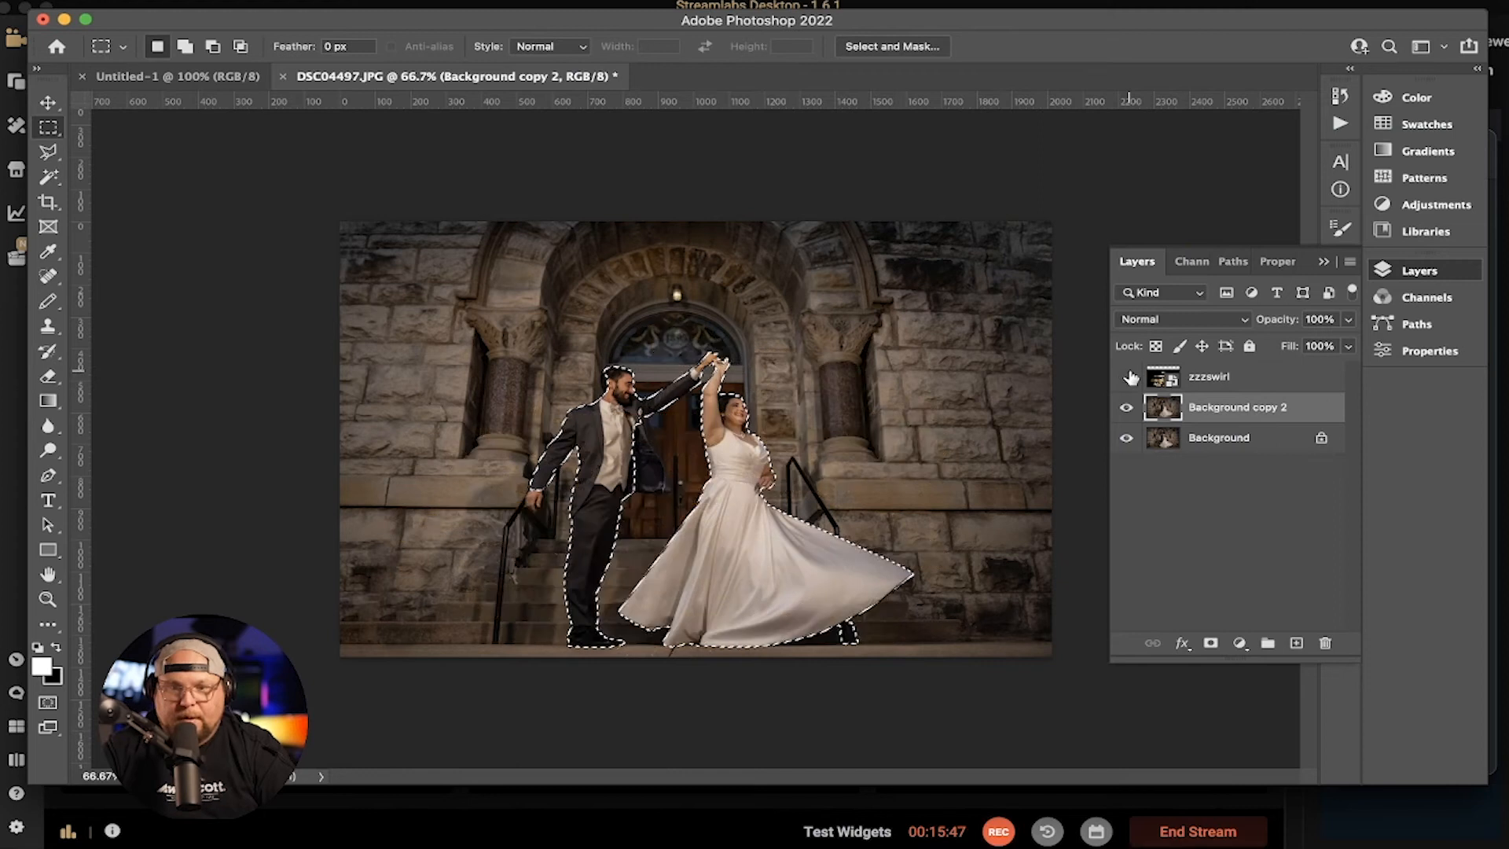
Add the missed back of the groom's head to the couple selection with the Polygonal Lasso tool
{"action": "key", "text": "super+plus"}
{"action": "key", "text": "super+plus"}
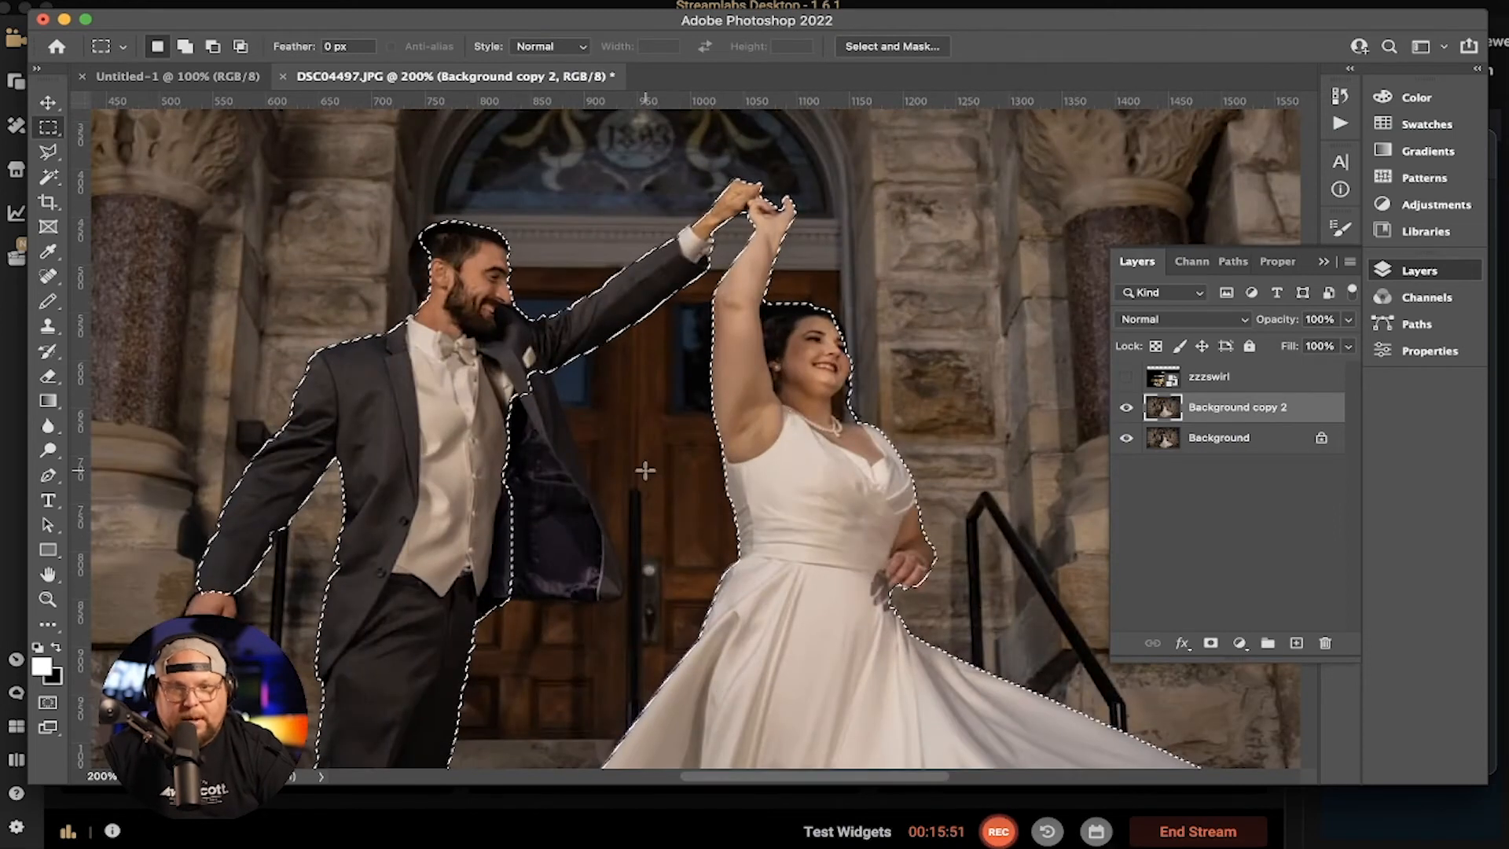
{"action": "left_click_drag", "start_coordinate": [598, 410], "coordinate": [752, 342]}
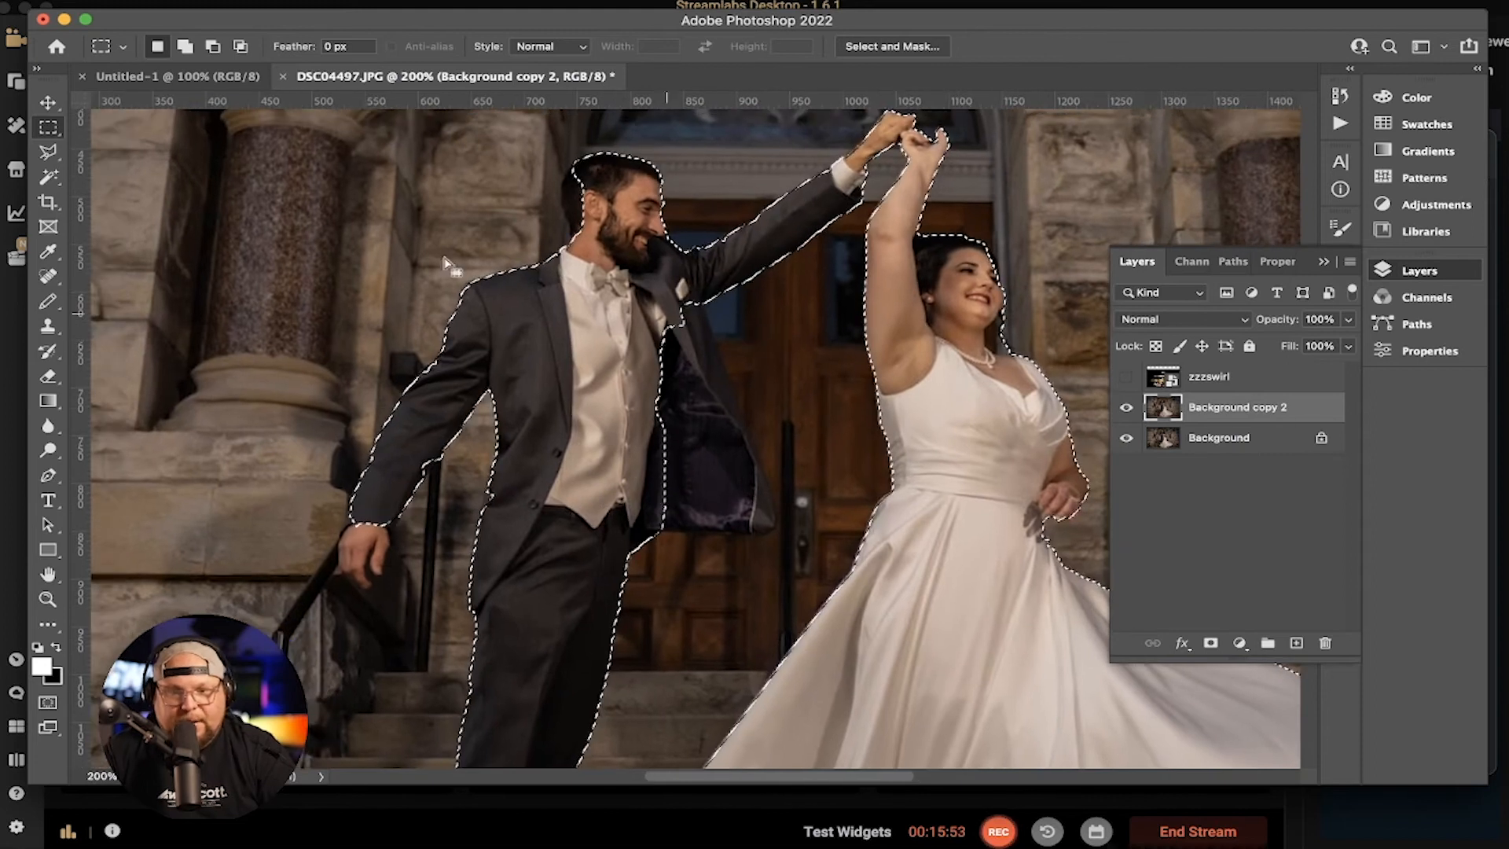
{"action": "left_click", "coordinate": [48, 151]}
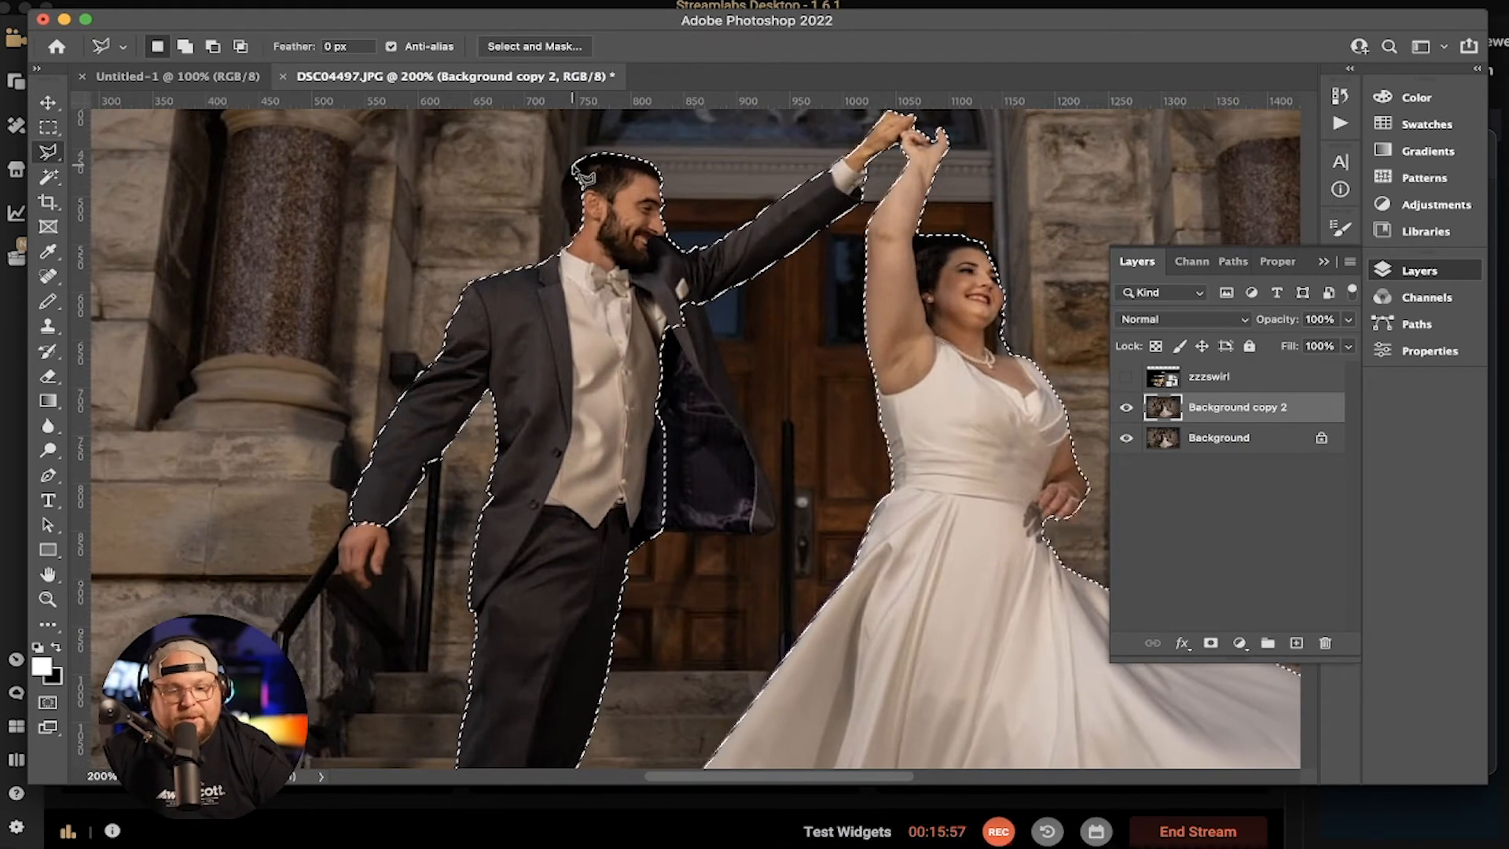
{"action": "key", "text": "shift"}
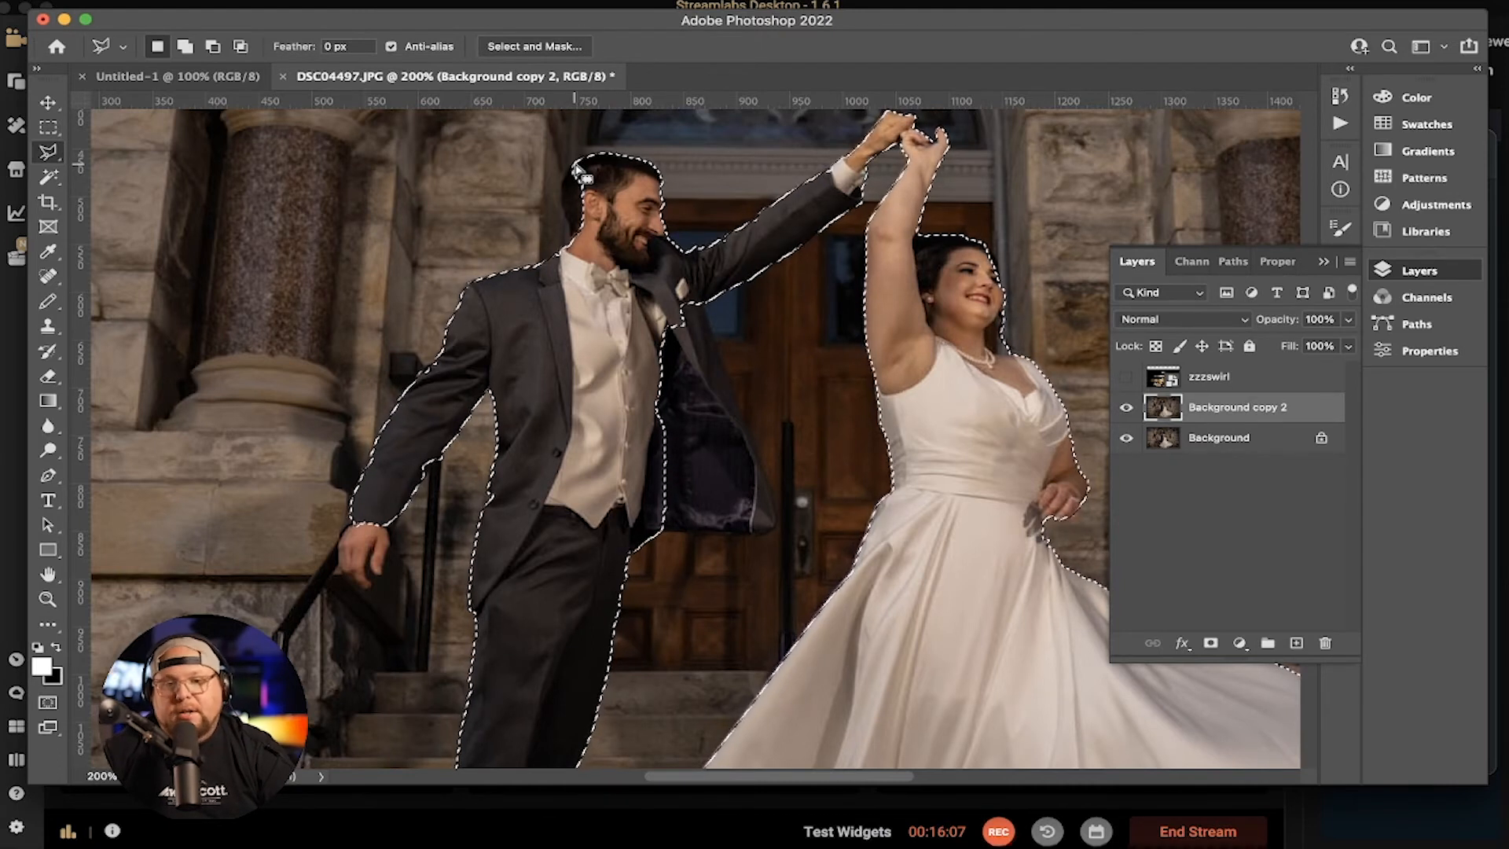
{"action": "key", "text": "shift"}
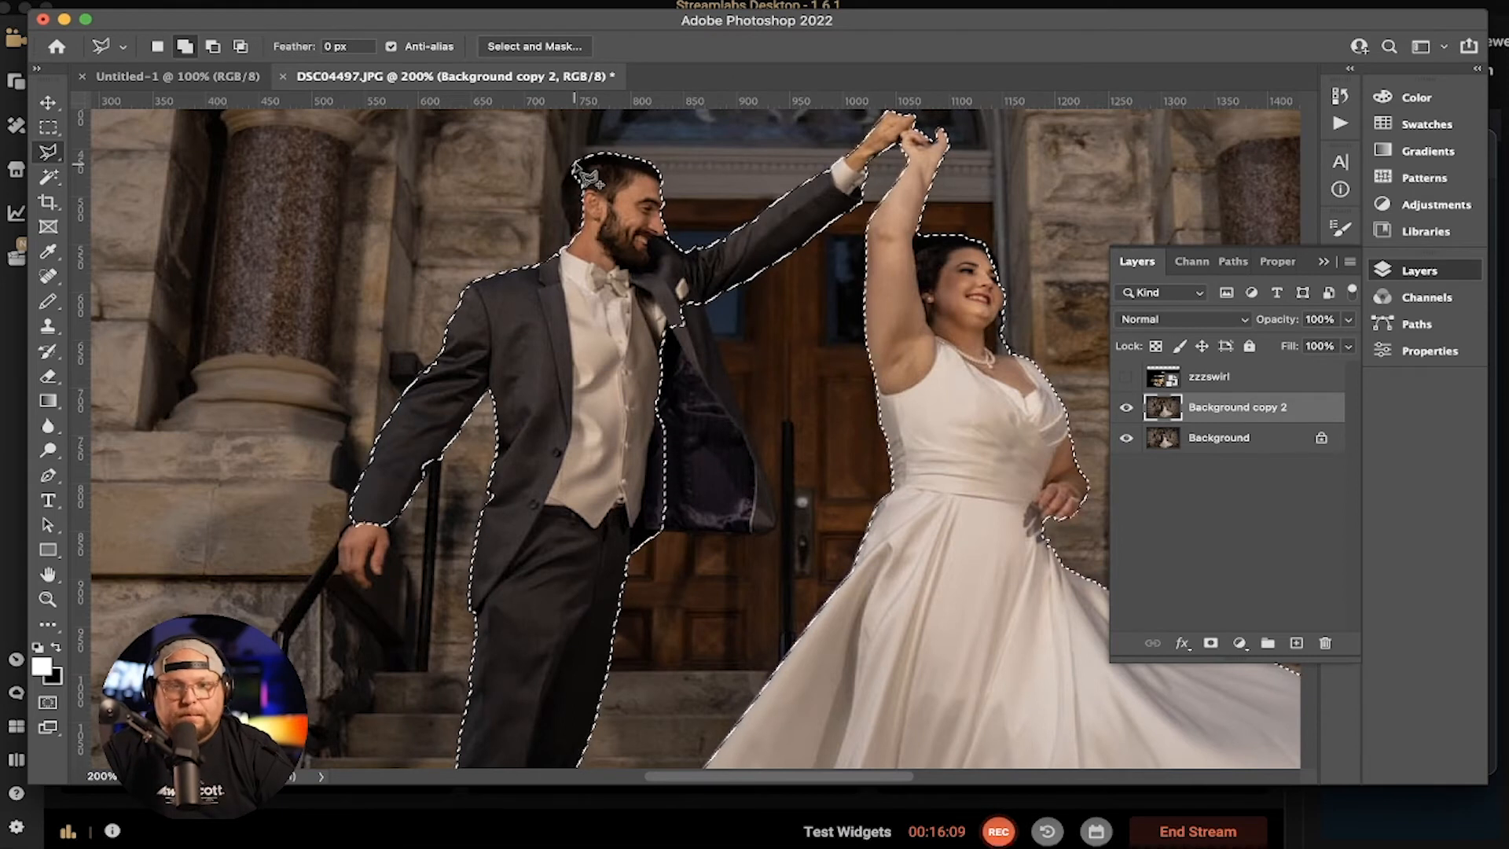
{"action": "left_click", "coordinate": [574, 241]}
{"action": "left_click", "coordinate": [641, 246]}
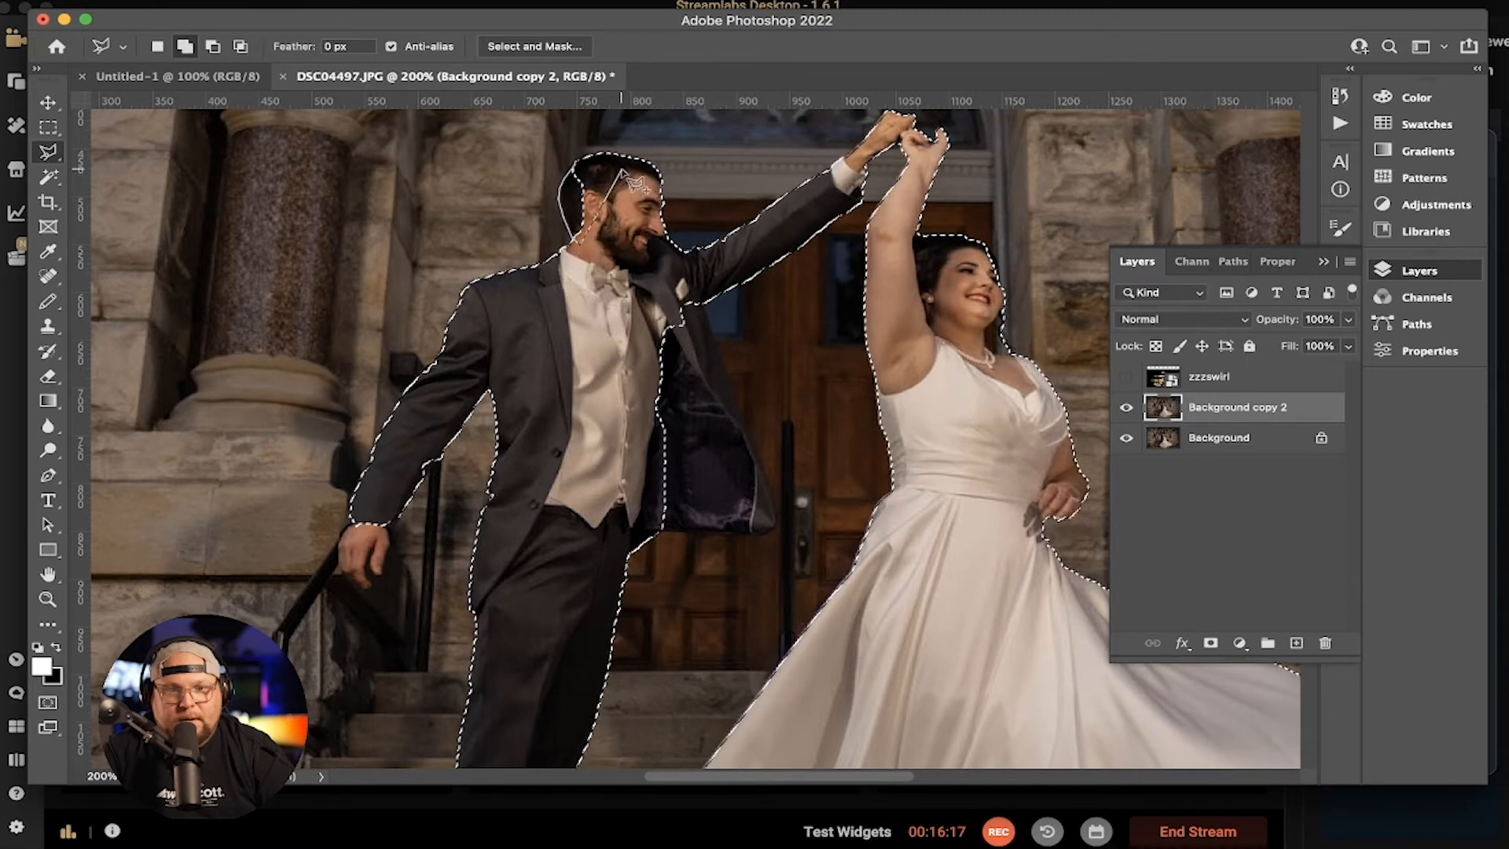
Add the groom's lowered hand by the railing to the couple selection with the Polygonal Lasso tool
{"action": "scroll", "coordinate": [512, 246], "scroll_direction": "down", "scroll_amount": 3}
{"action": "scroll", "coordinate": [512, 246], "scroll_direction": "left", "scroll_amount": 3}
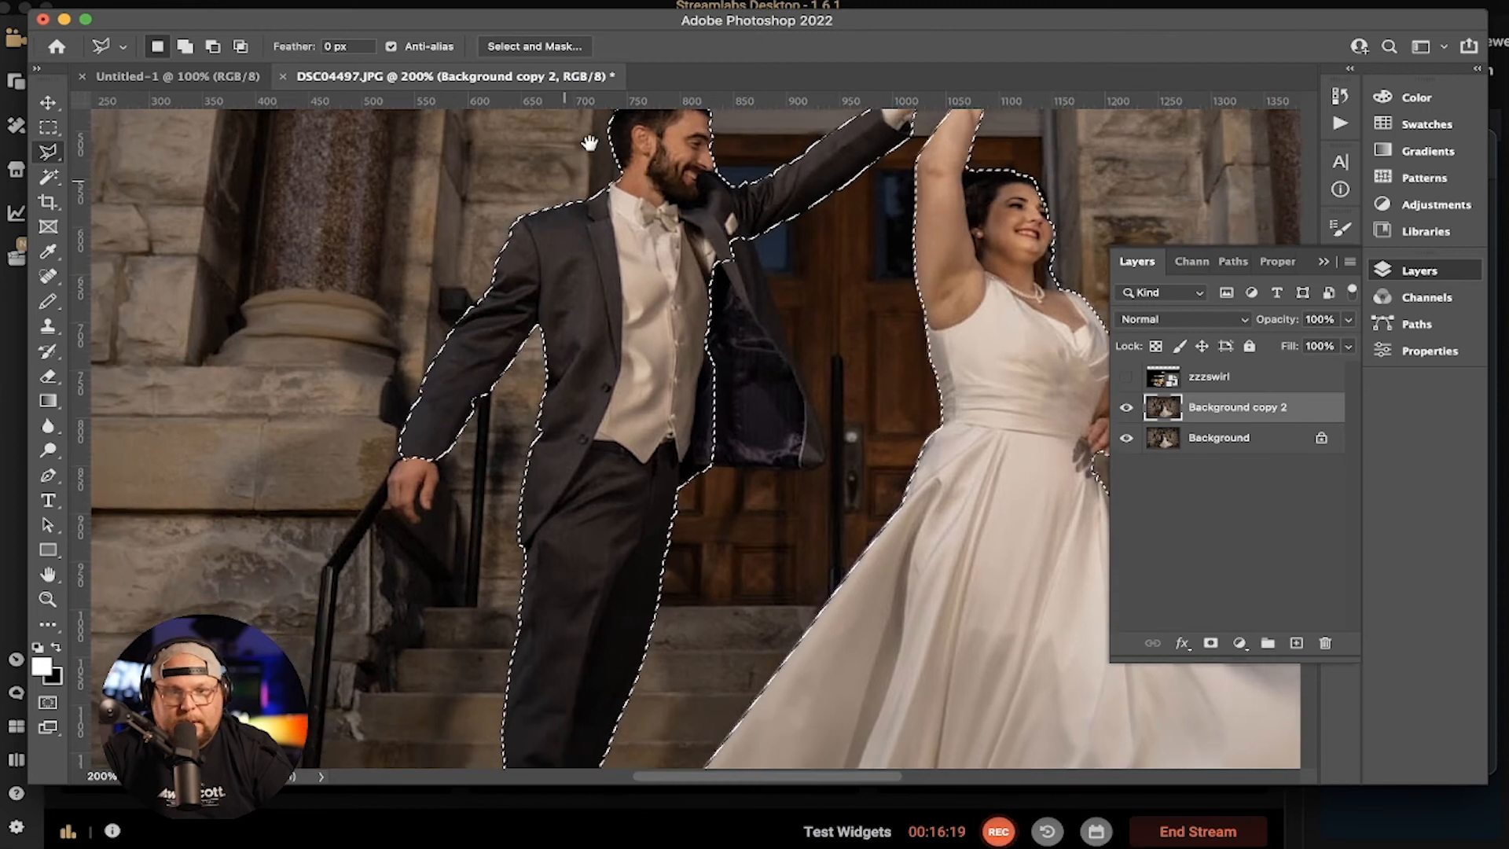
{"action": "key", "text": "shift"}
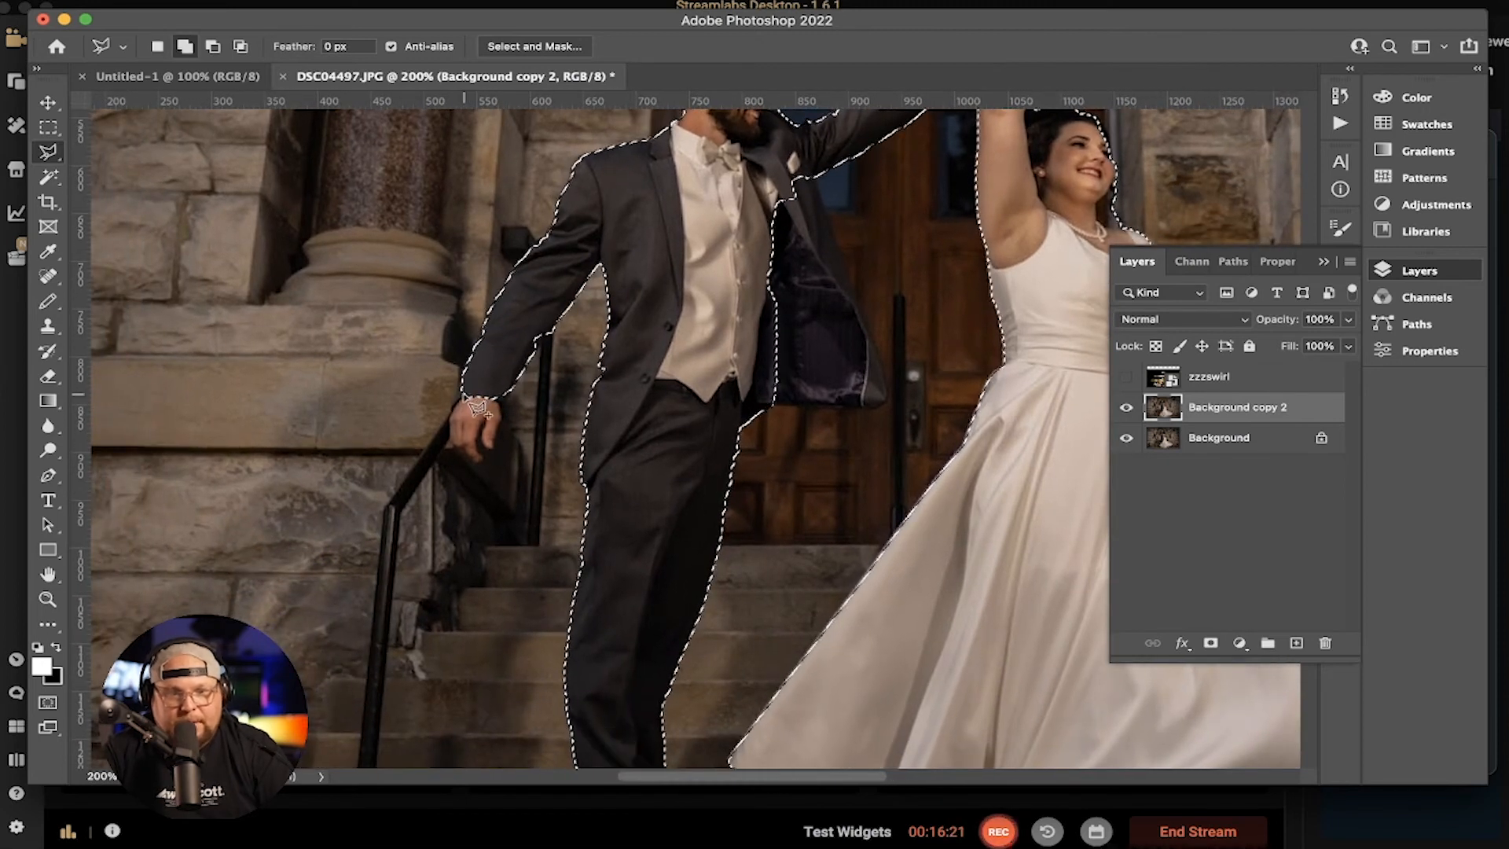
{"action": "left_click", "coordinate": [447, 432]}
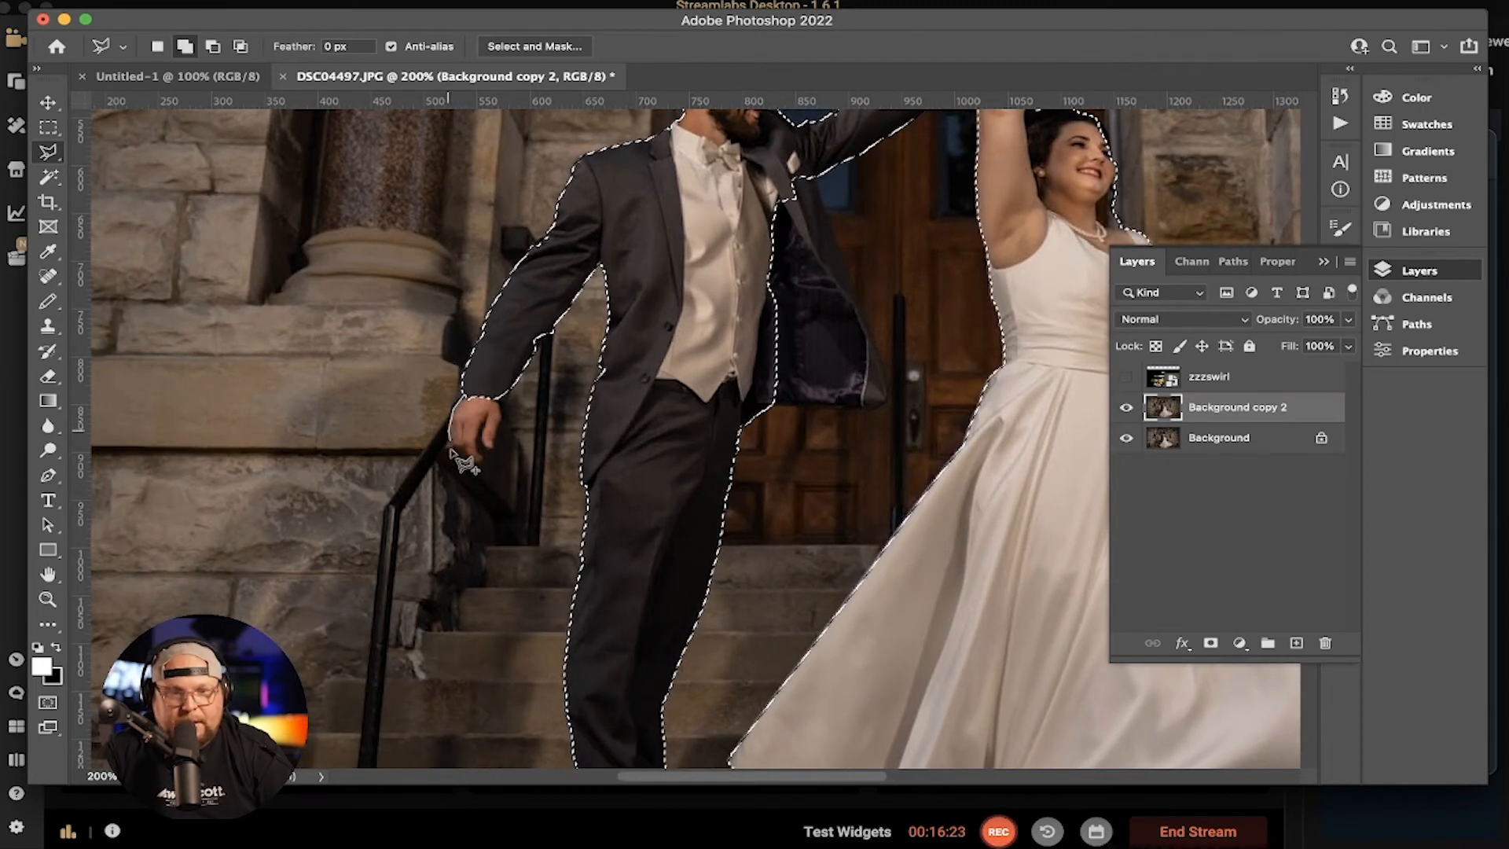
{"action": "left_click", "coordinate": [455, 450]}
{"action": "left_click", "coordinate": [469, 459]}
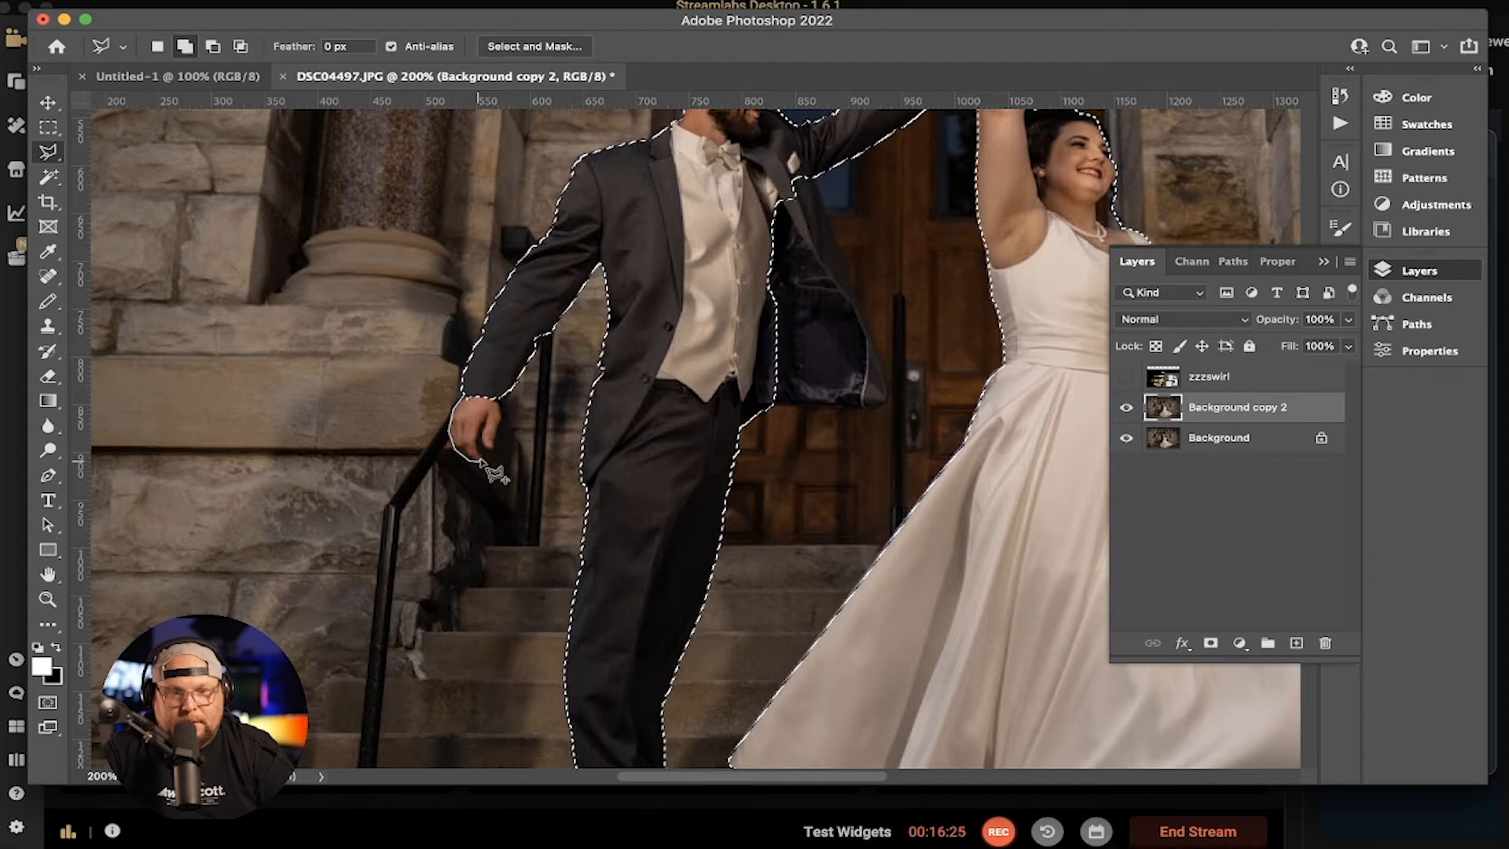
{"action": "left_click", "coordinate": [489, 460]}
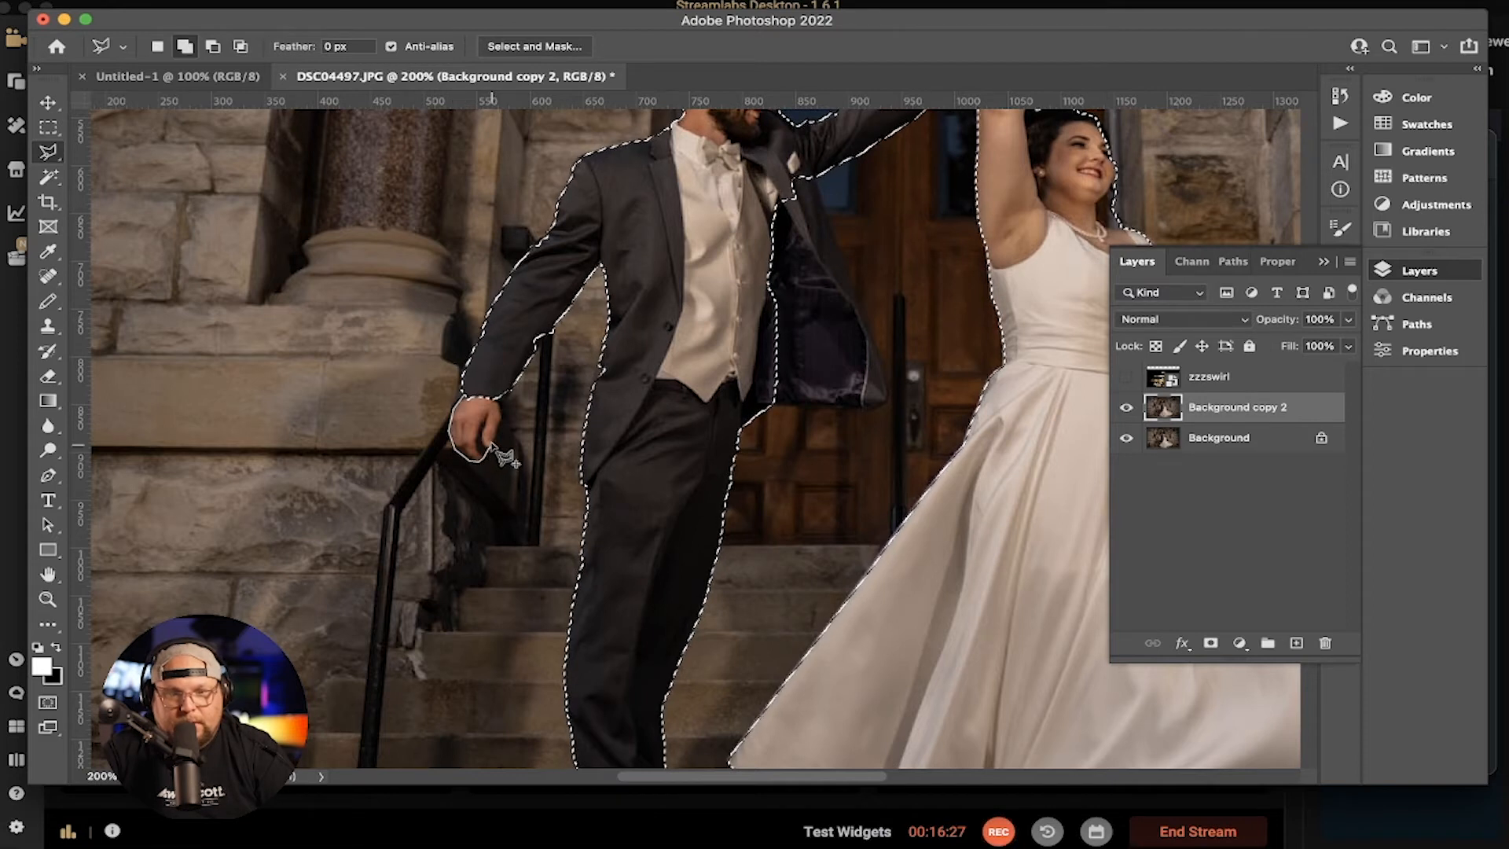
{"action": "left_click", "coordinate": [519, 389]}
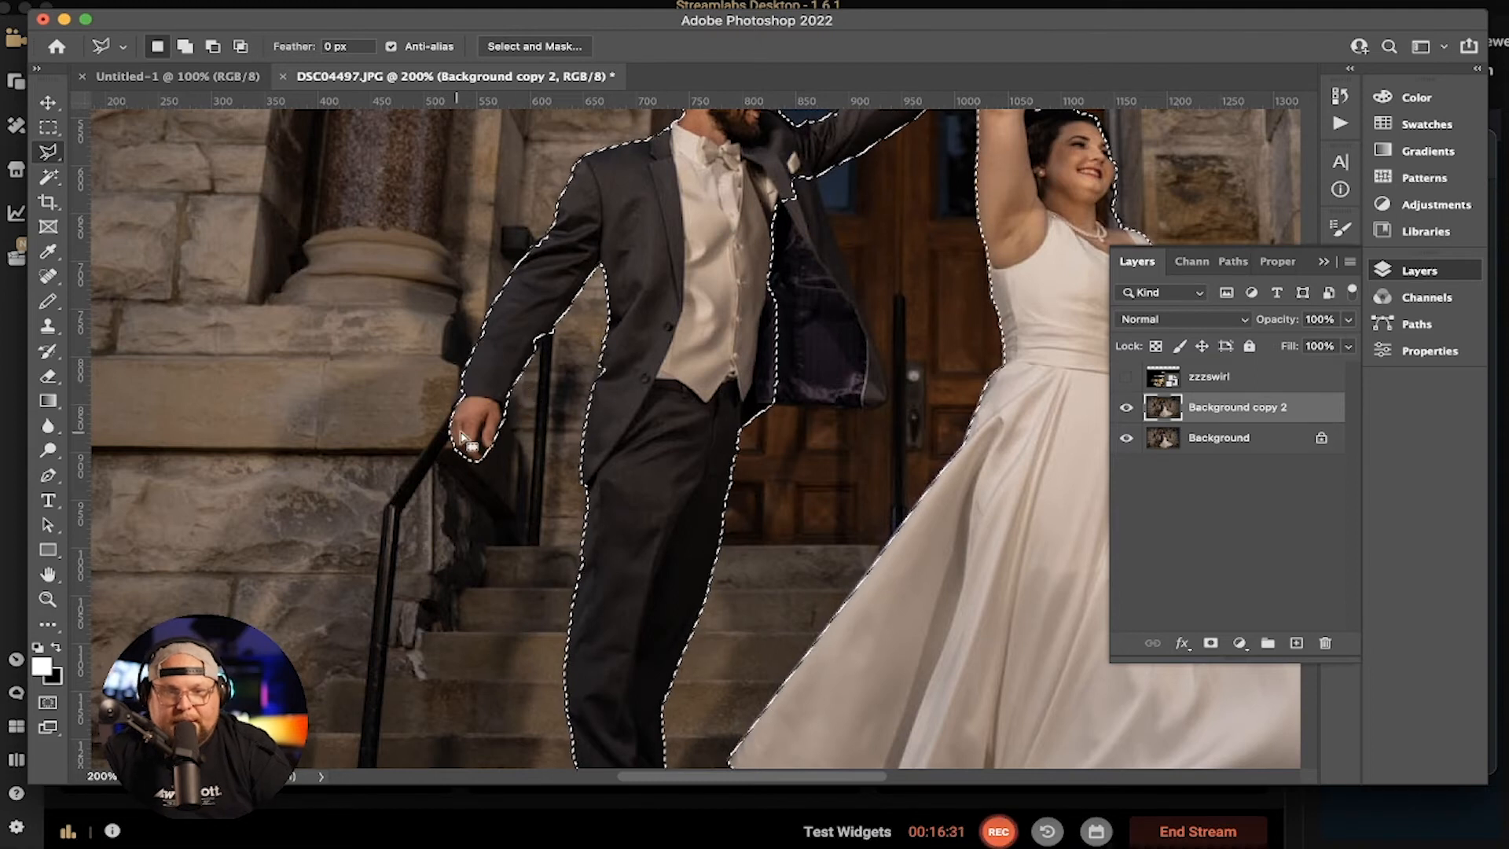
Add the groom's open jacket flap in front of the door to the couple selection with the Polygonal Lasso tool
{"action": "key", "text": "c"}
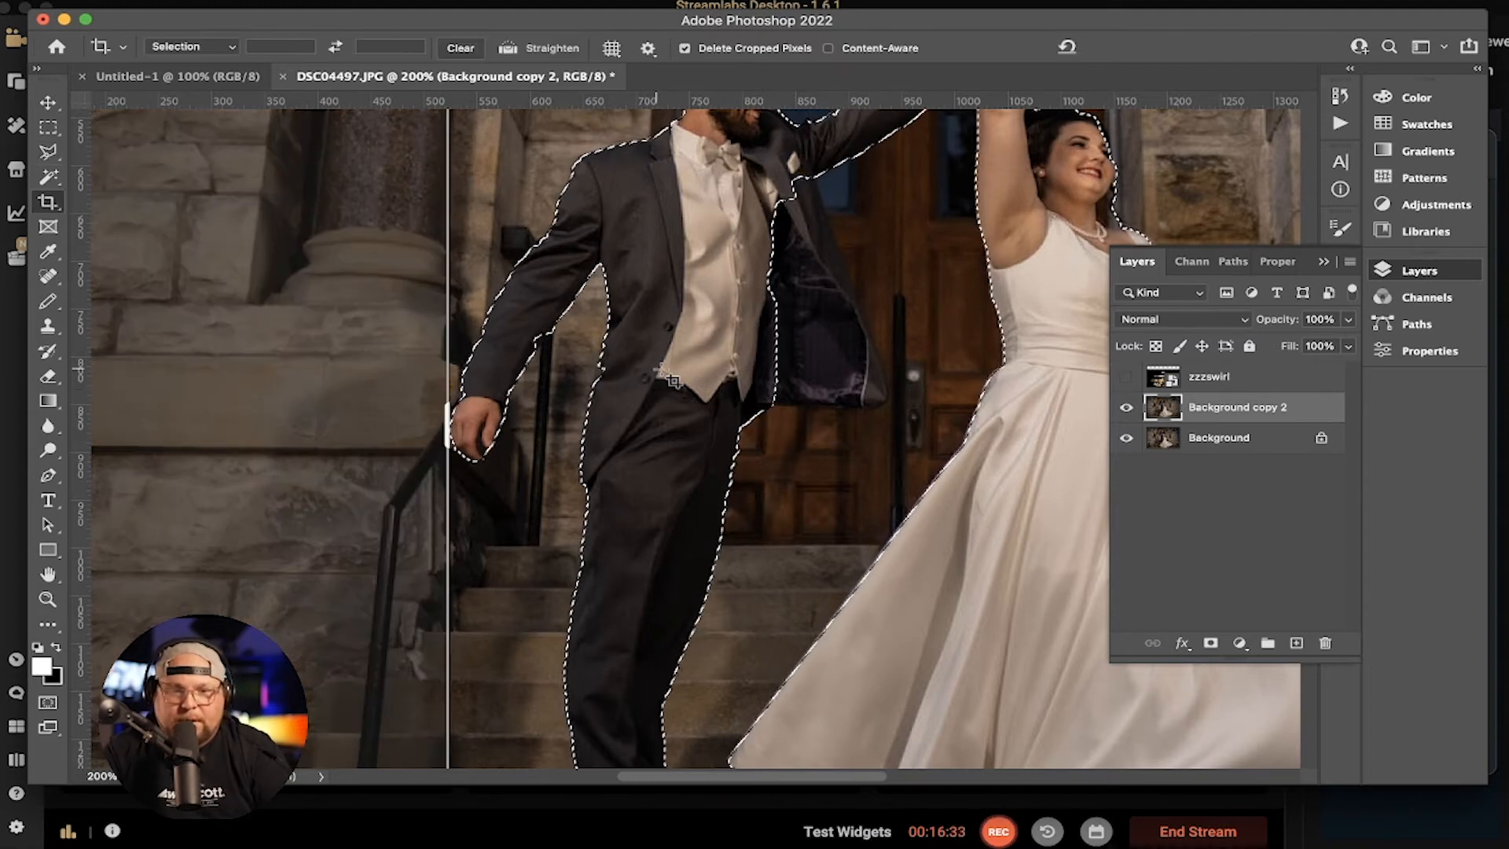
{"action": "key", "text": "v"}
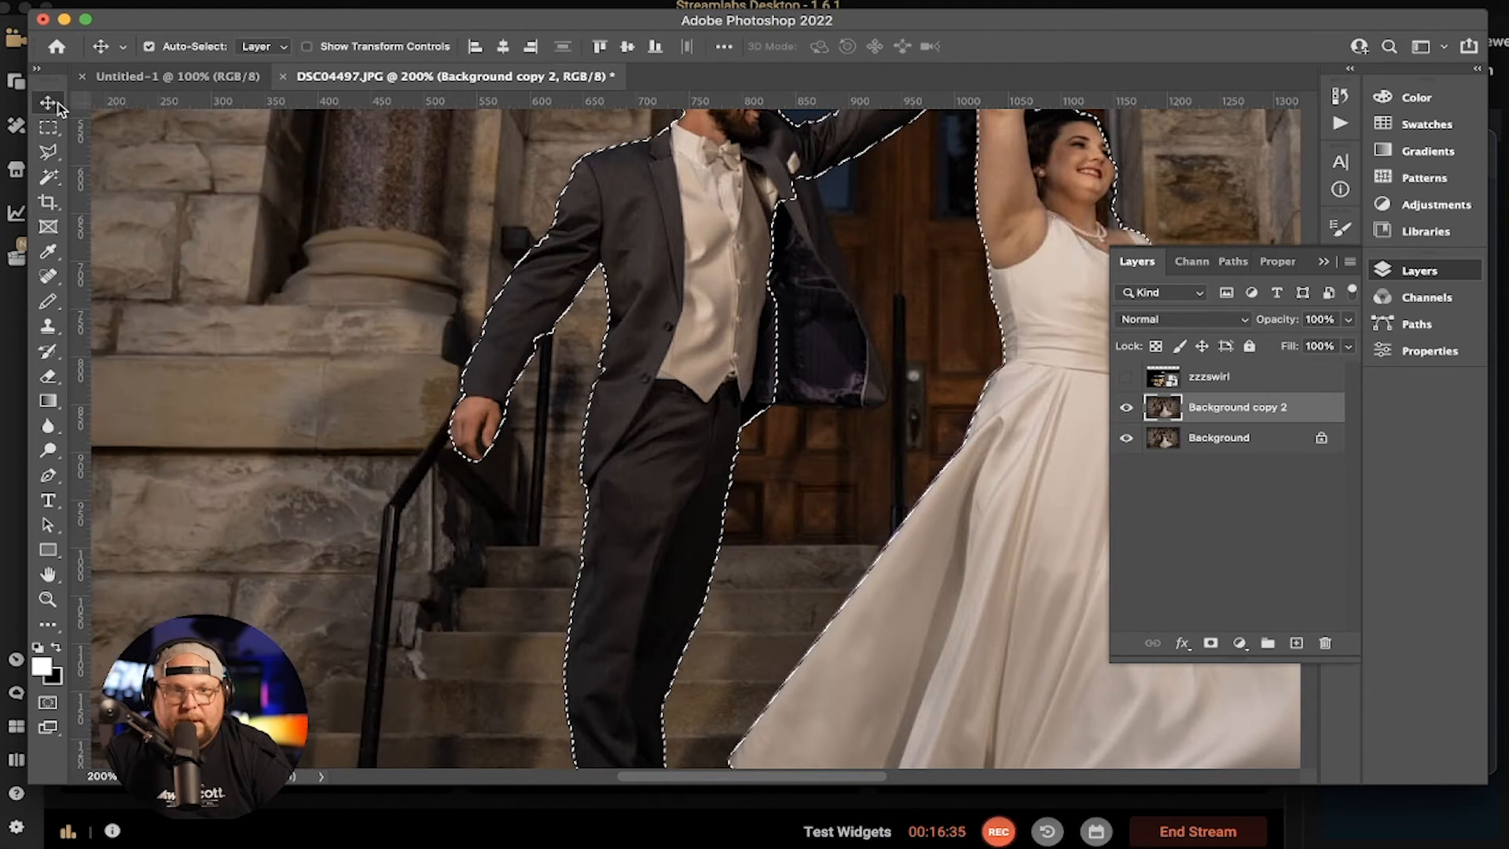
{"action": "left_click_drag", "start_coordinate": [830, 288], "coordinate": [650, 340]}
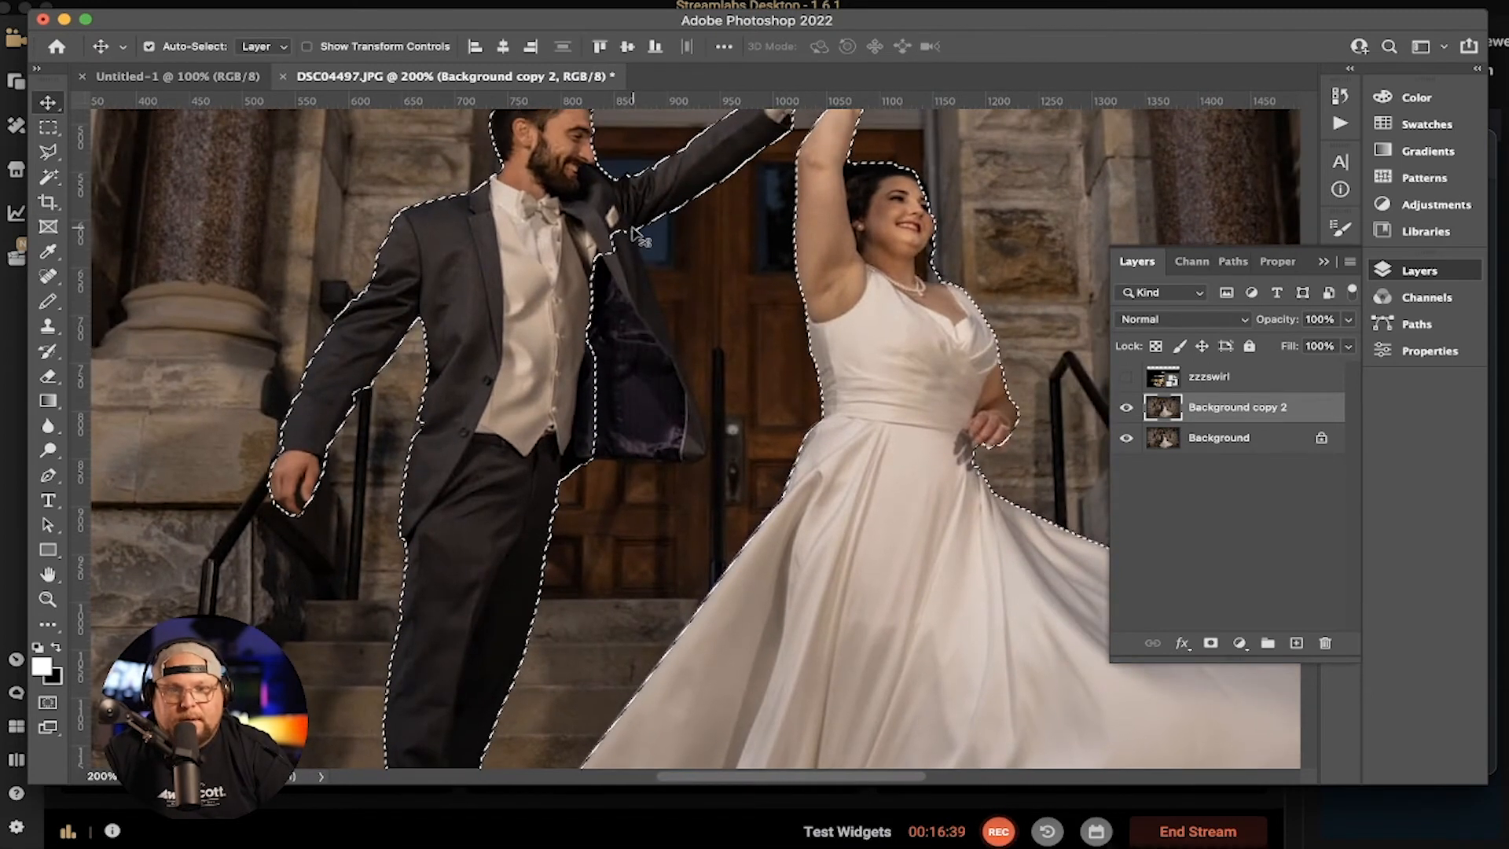
{"action": "key", "text": "l"}
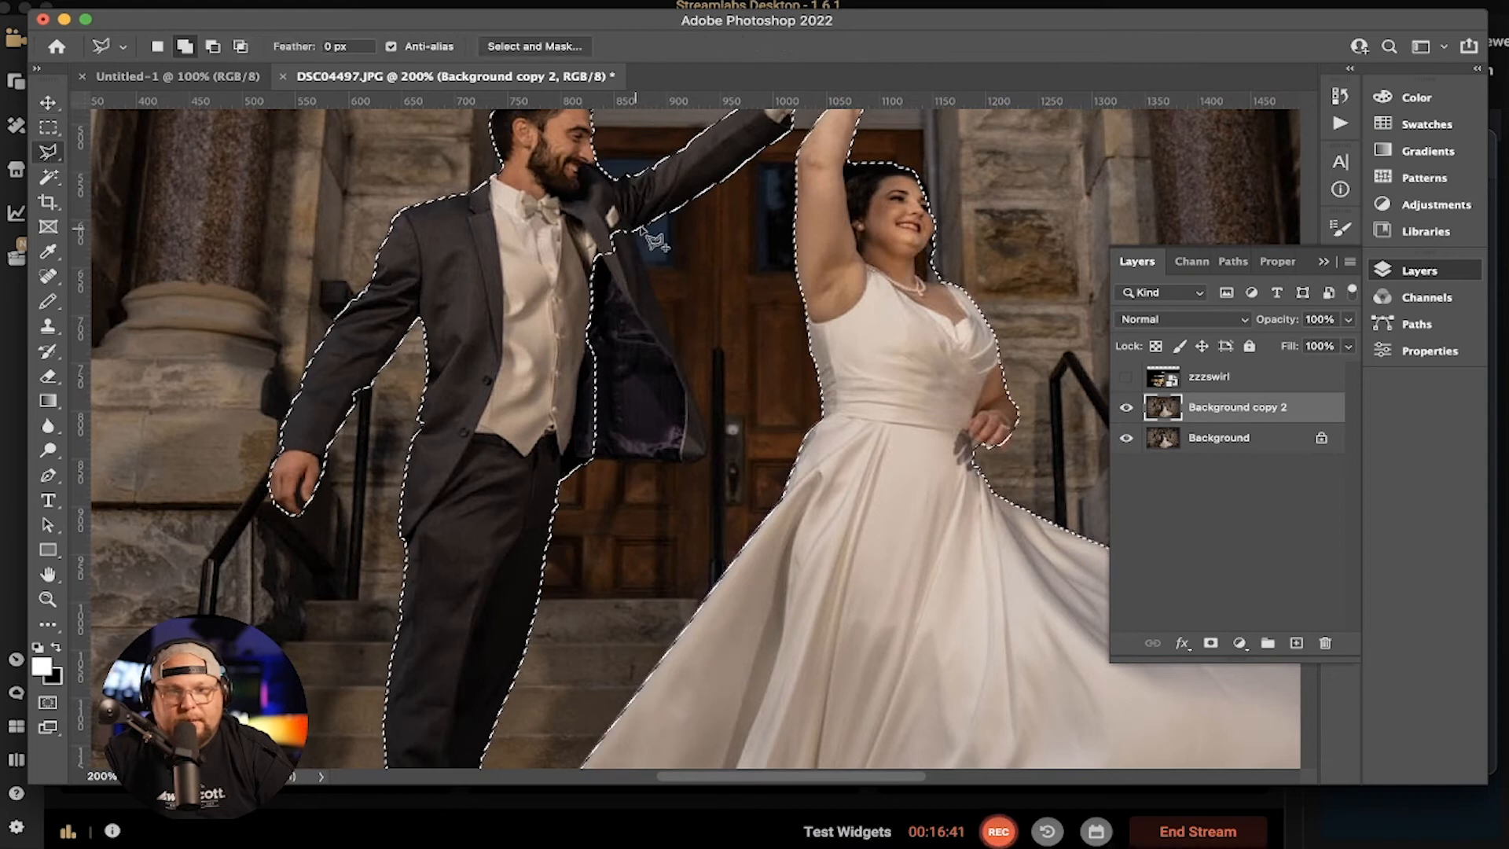
{"action": "left_click", "coordinate": [633, 229]}
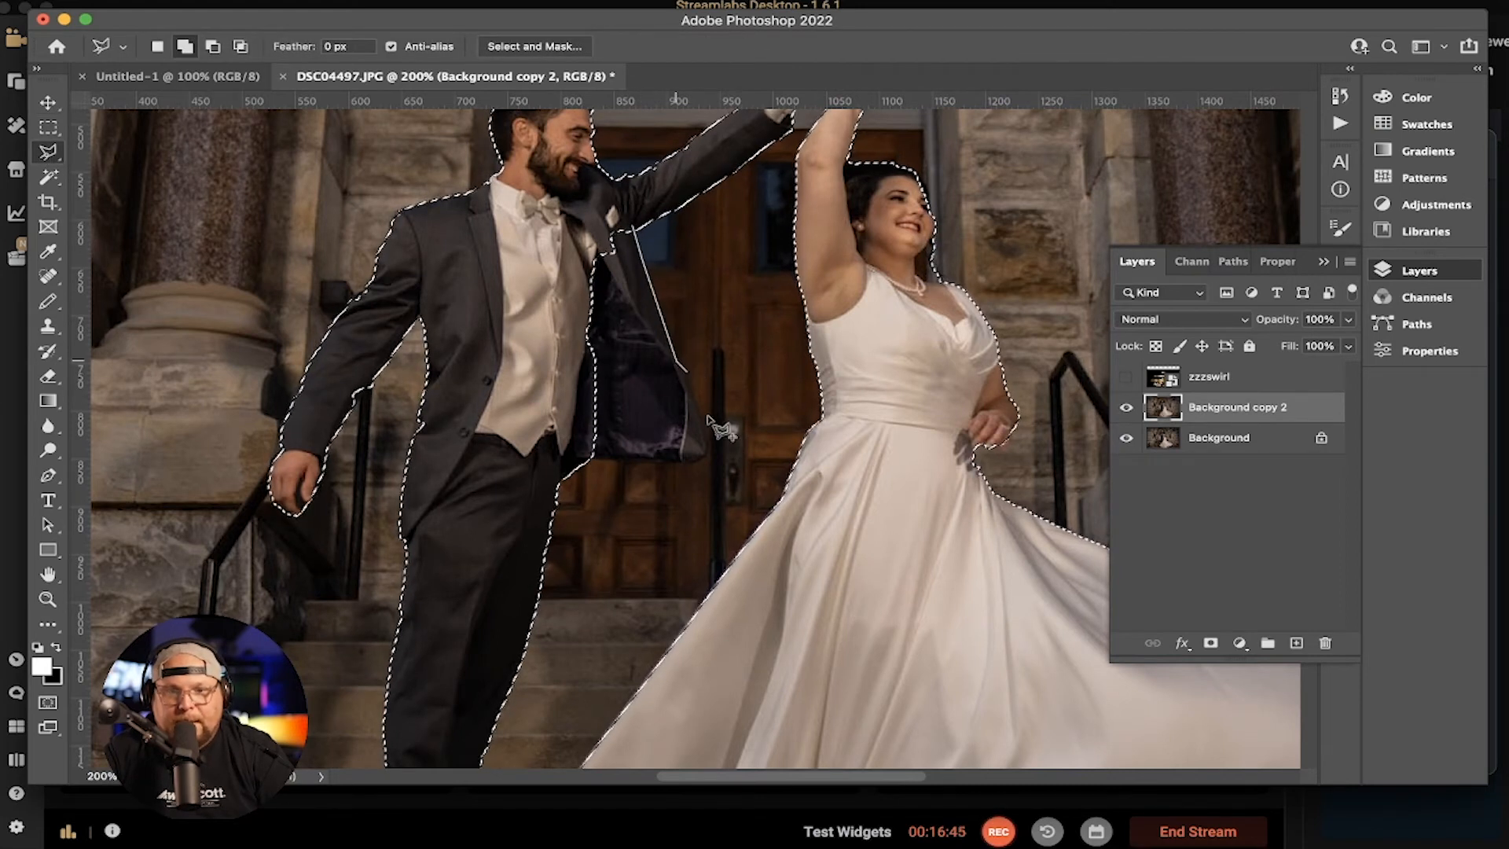
{"action": "left_click", "coordinate": [709, 452]}
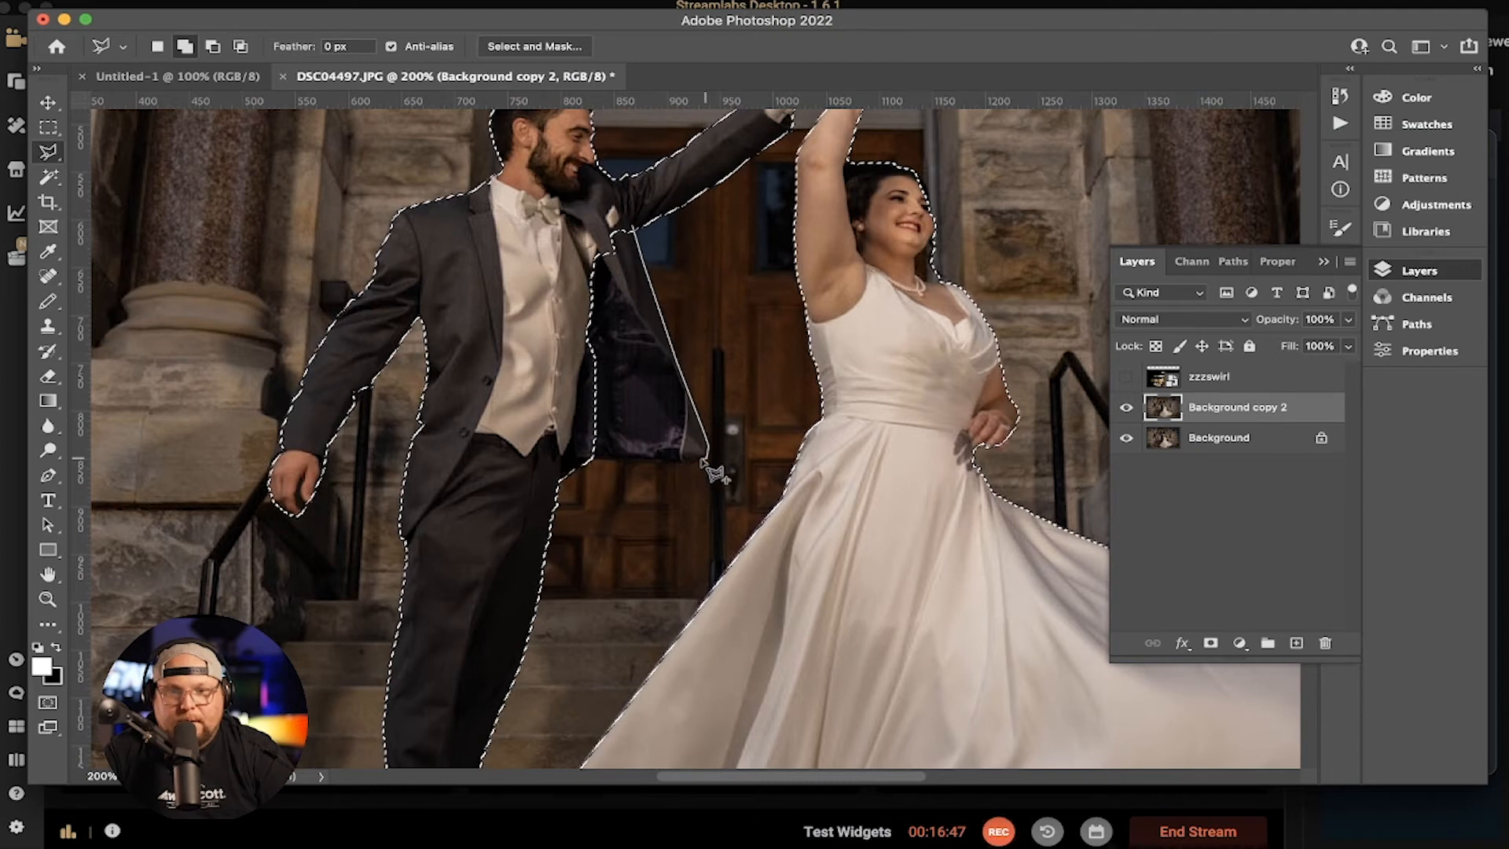
{"action": "left_click", "coordinate": [582, 459]}
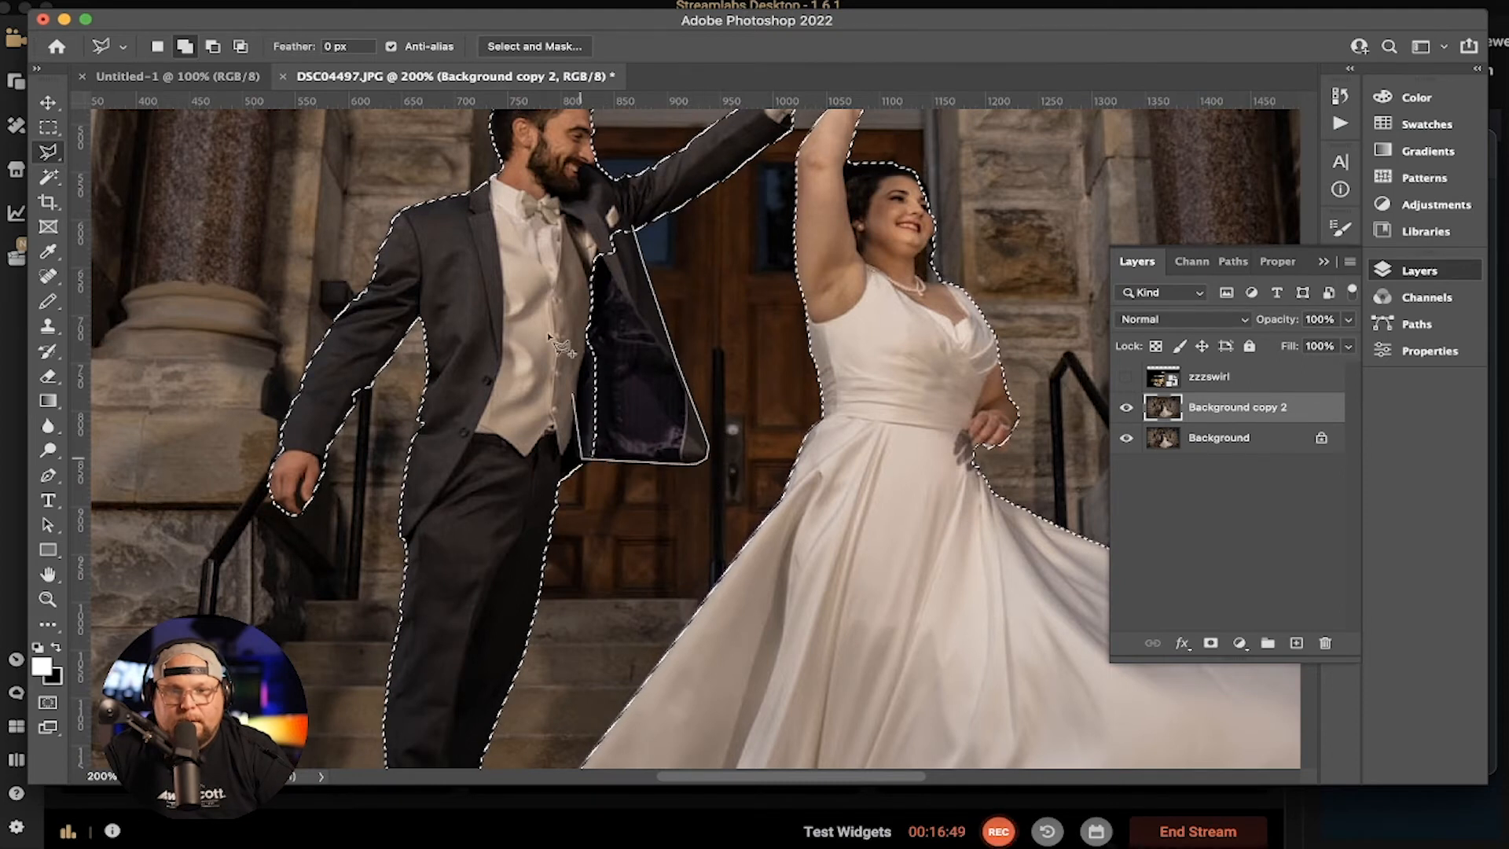
{"action": "left_click", "coordinate": [572, 219]}
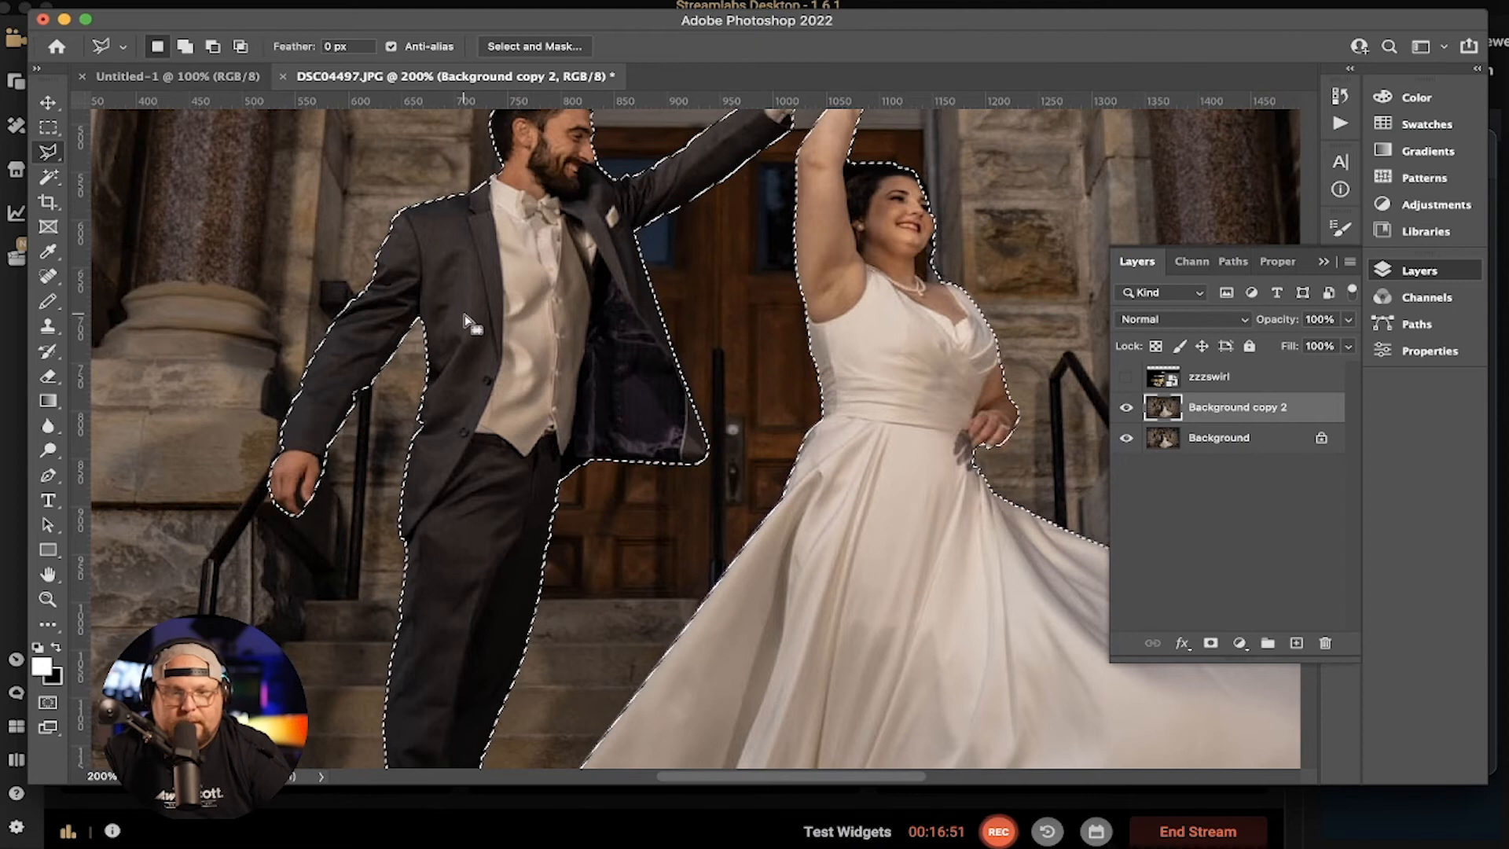
Subtract the dark railing base below the dress hem from the couple selection with the Polygonal Lasso tool
{"action": "left_click_drag", "start_coordinate": [456, 320], "coordinate": [550, 134]}
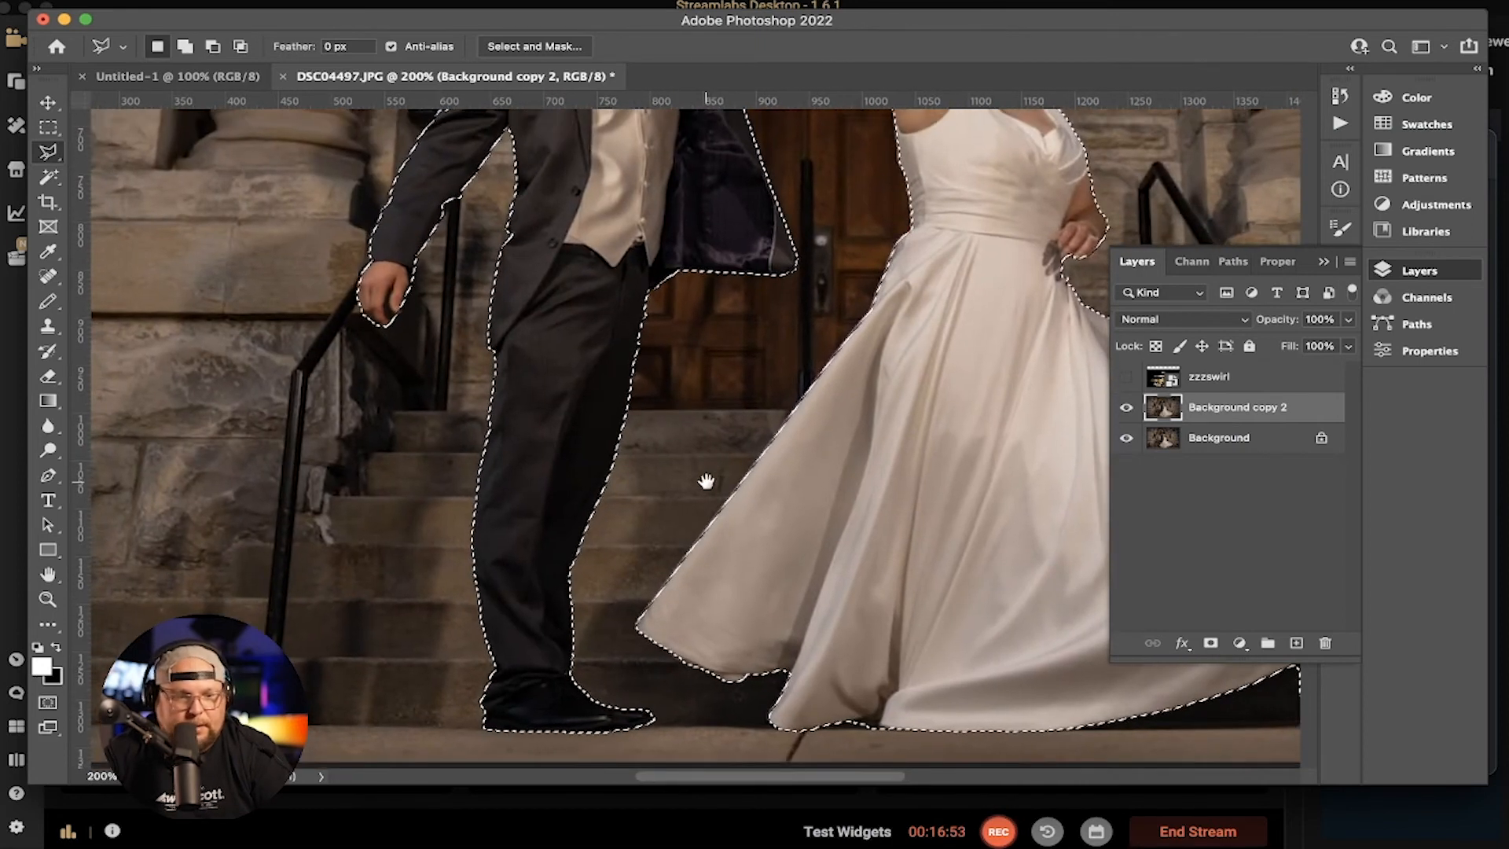
{"action": "left_click_drag", "start_coordinate": [766, 405], "coordinate": [397, 385]}
{"action": "left_click_drag", "start_coordinate": [927, 583], "coordinate": [748, 539]}
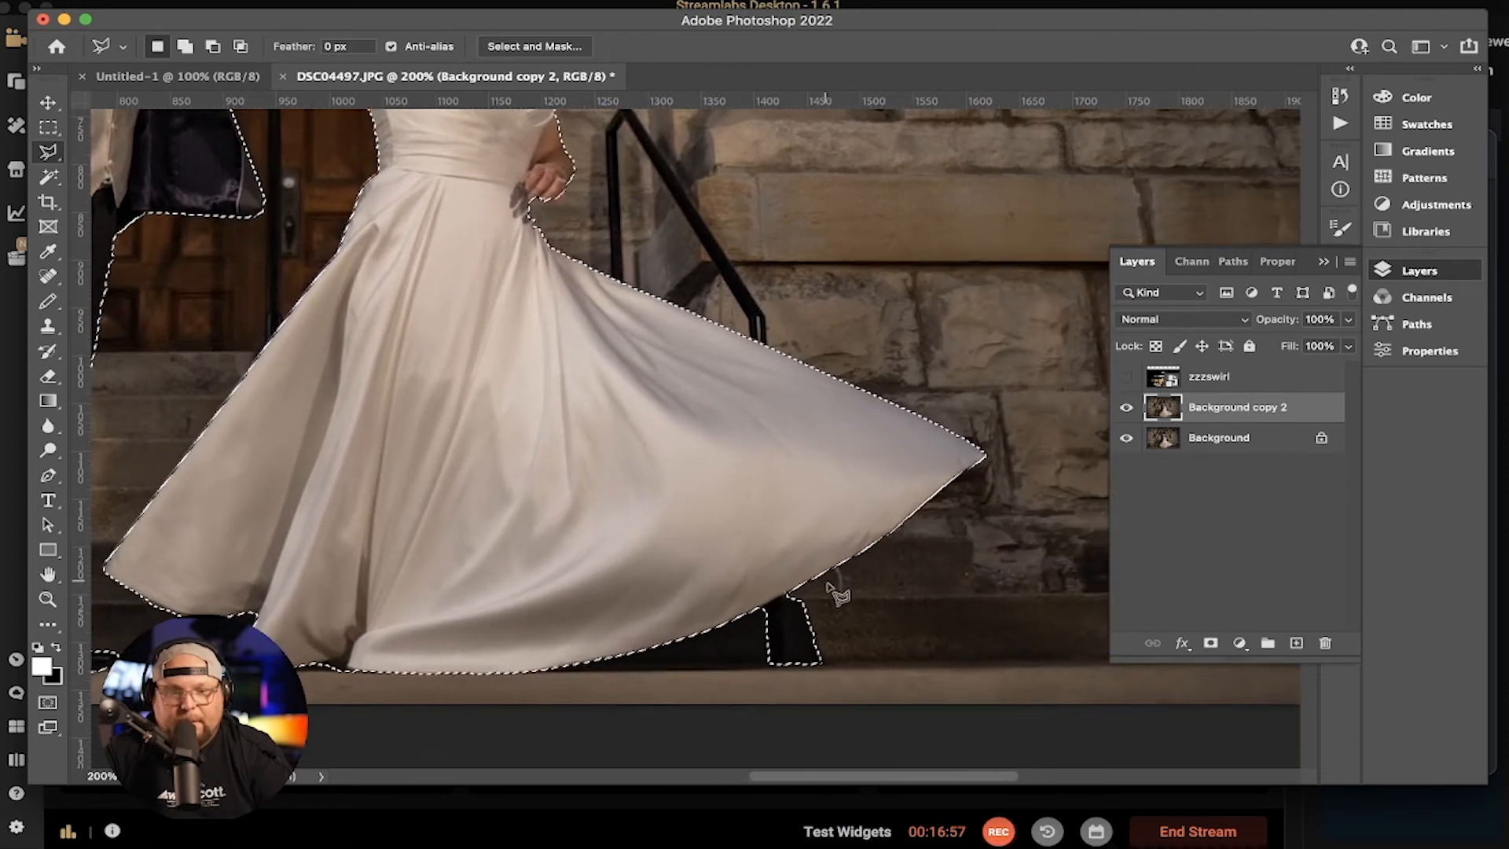
{"action": "key", "text": "alt"}
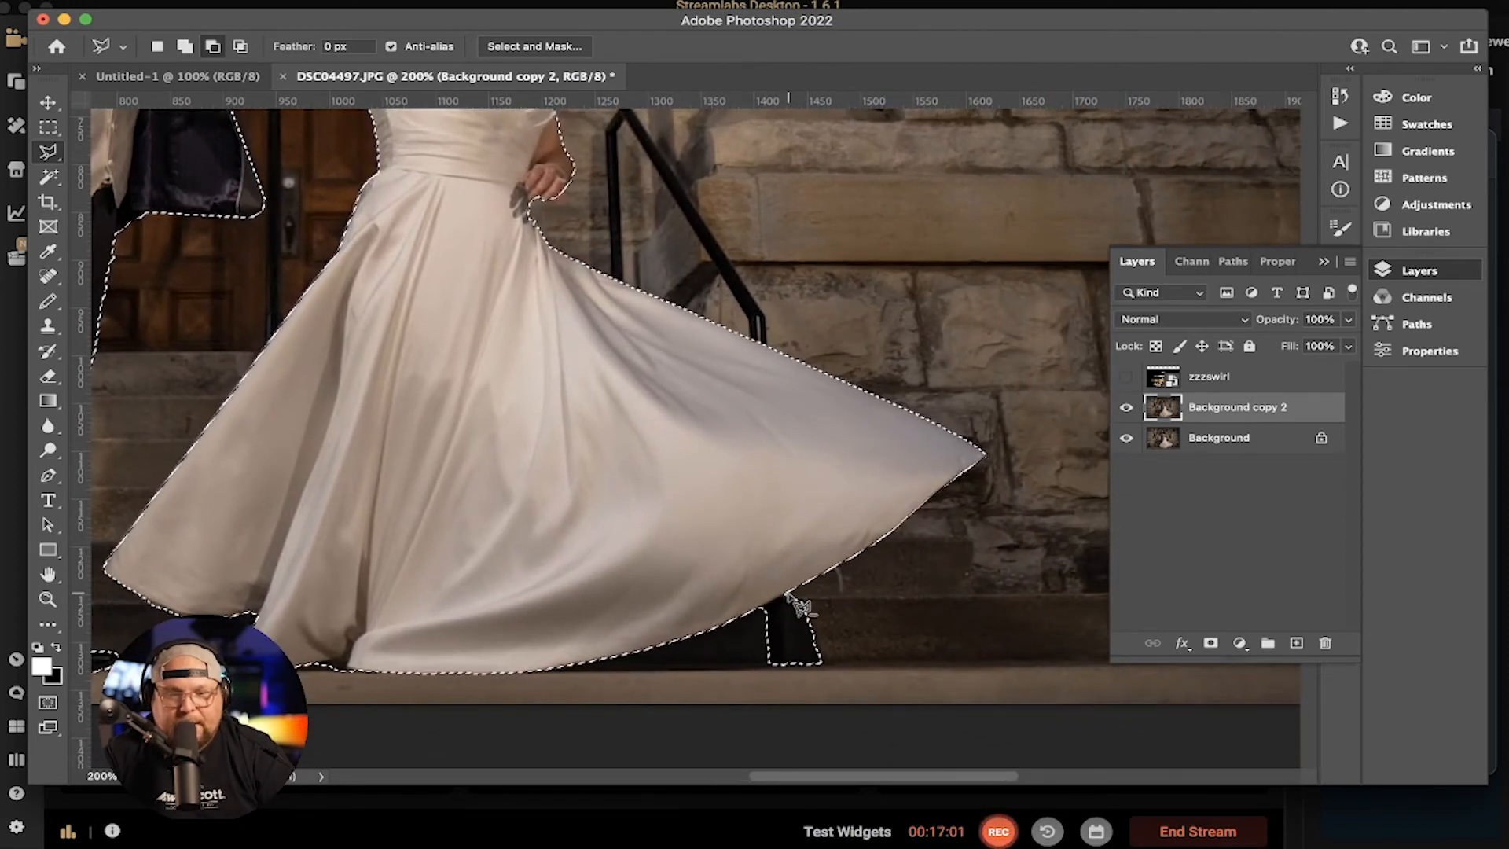
{"action": "left_click", "coordinate": [789, 591]}
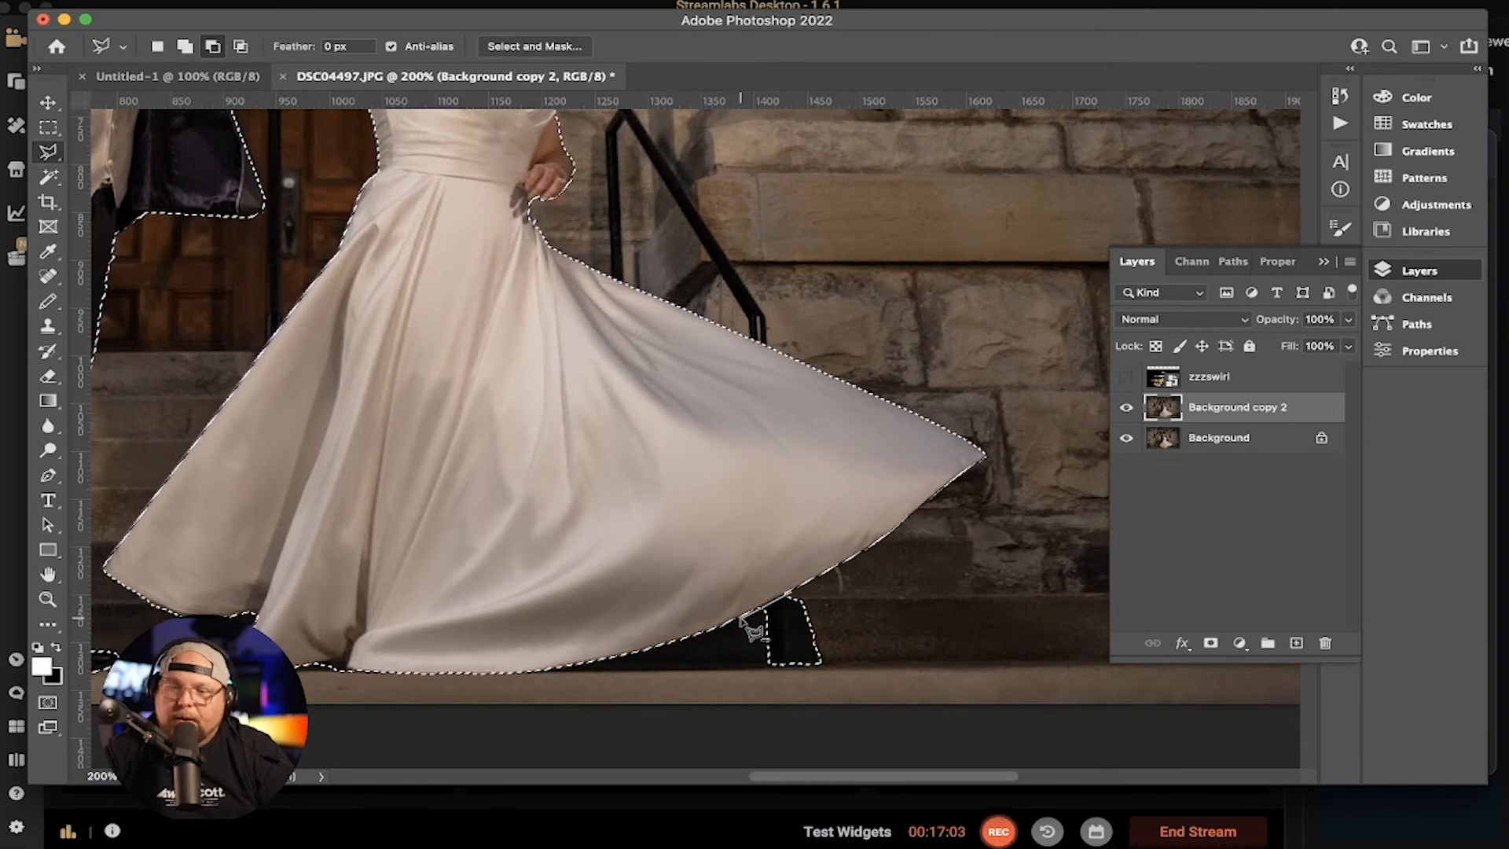
{"action": "left_click", "coordinate": [746, 616]}
{"action": "left_click", "coordinate": [746, 697]}
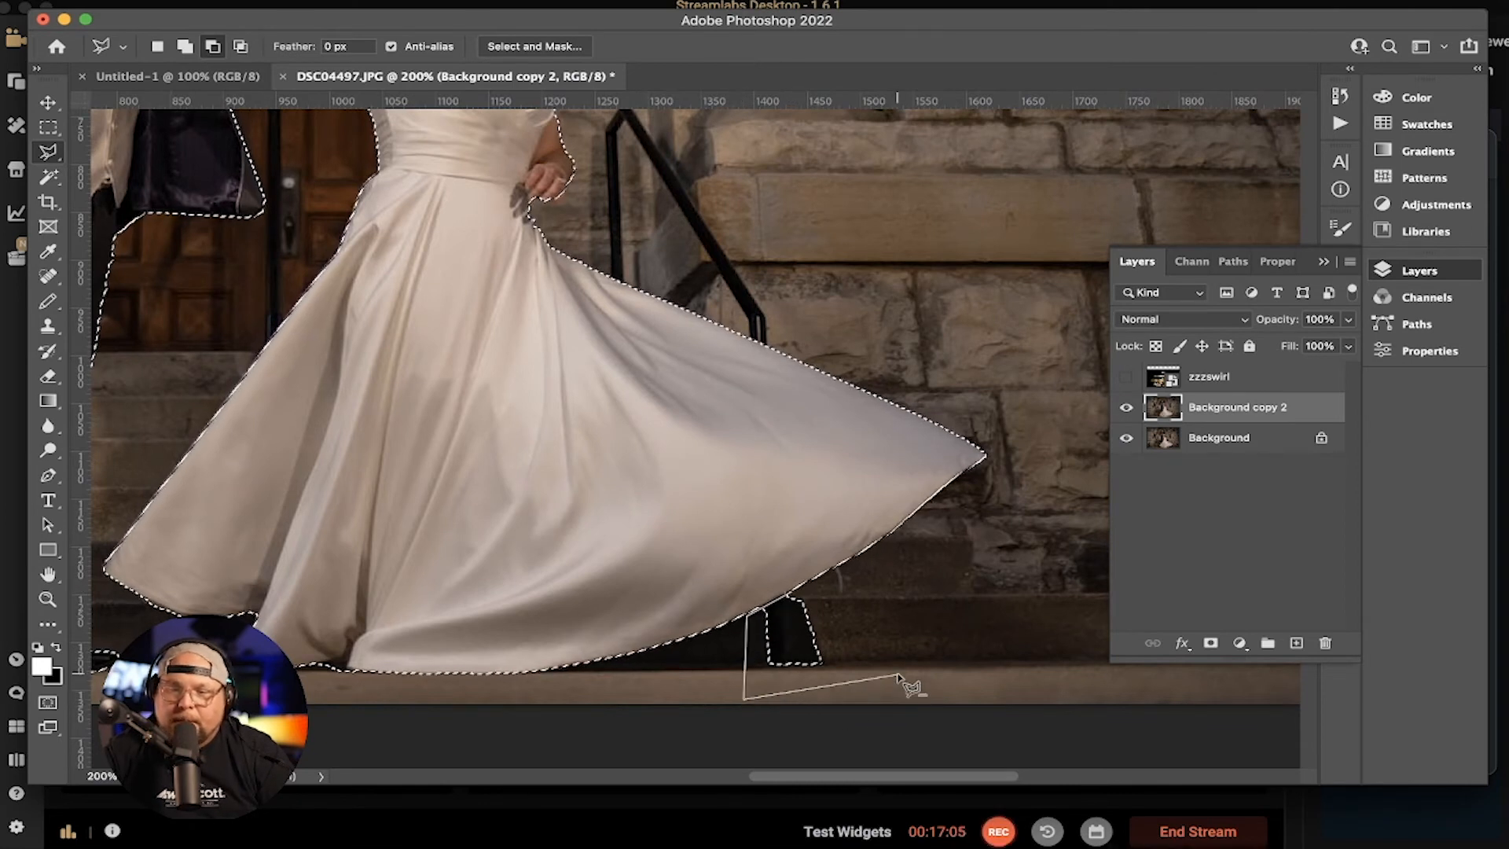
{"action": "double_click", "coordinate": [898, 673]}
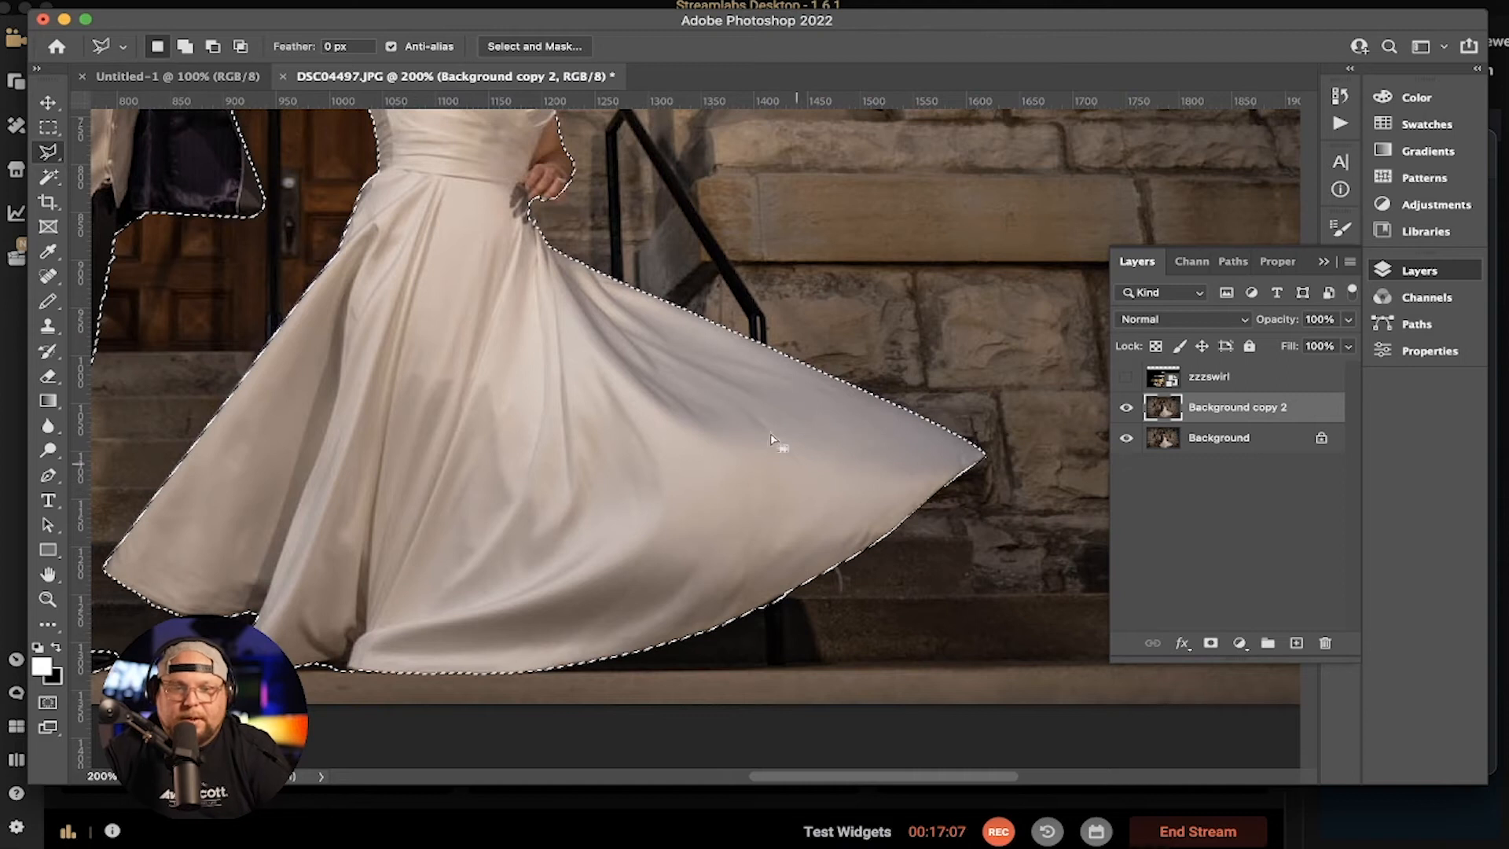
Add the missed edge of the bride's lowered hand at her waist to the couple selection
{"action": "left_click_drag", "start_coordinate": [646, 311], "coordinate": [697, 563]}
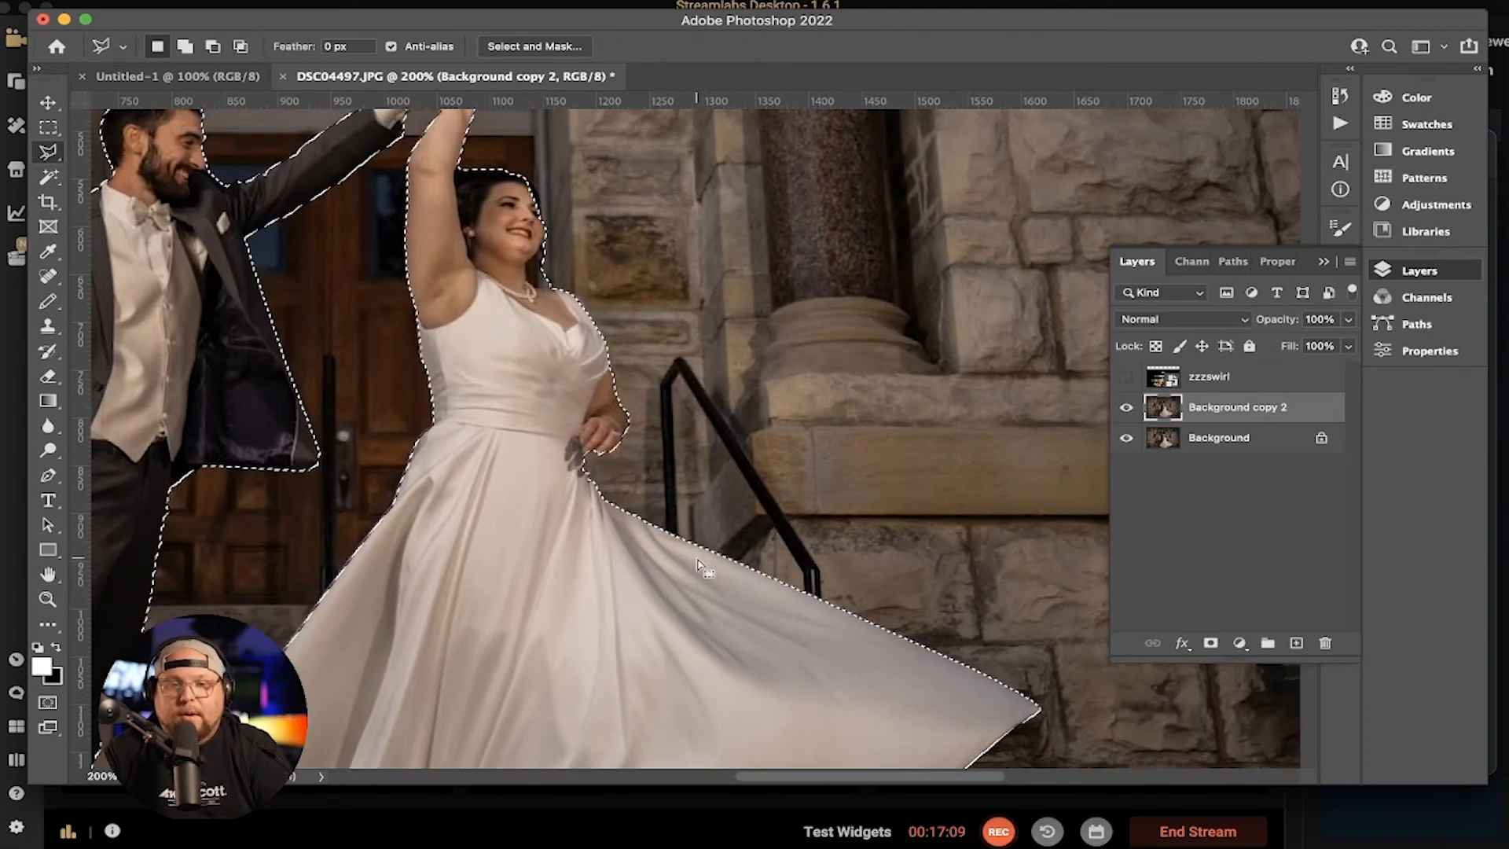
{"action": "key", "text": "shift"}
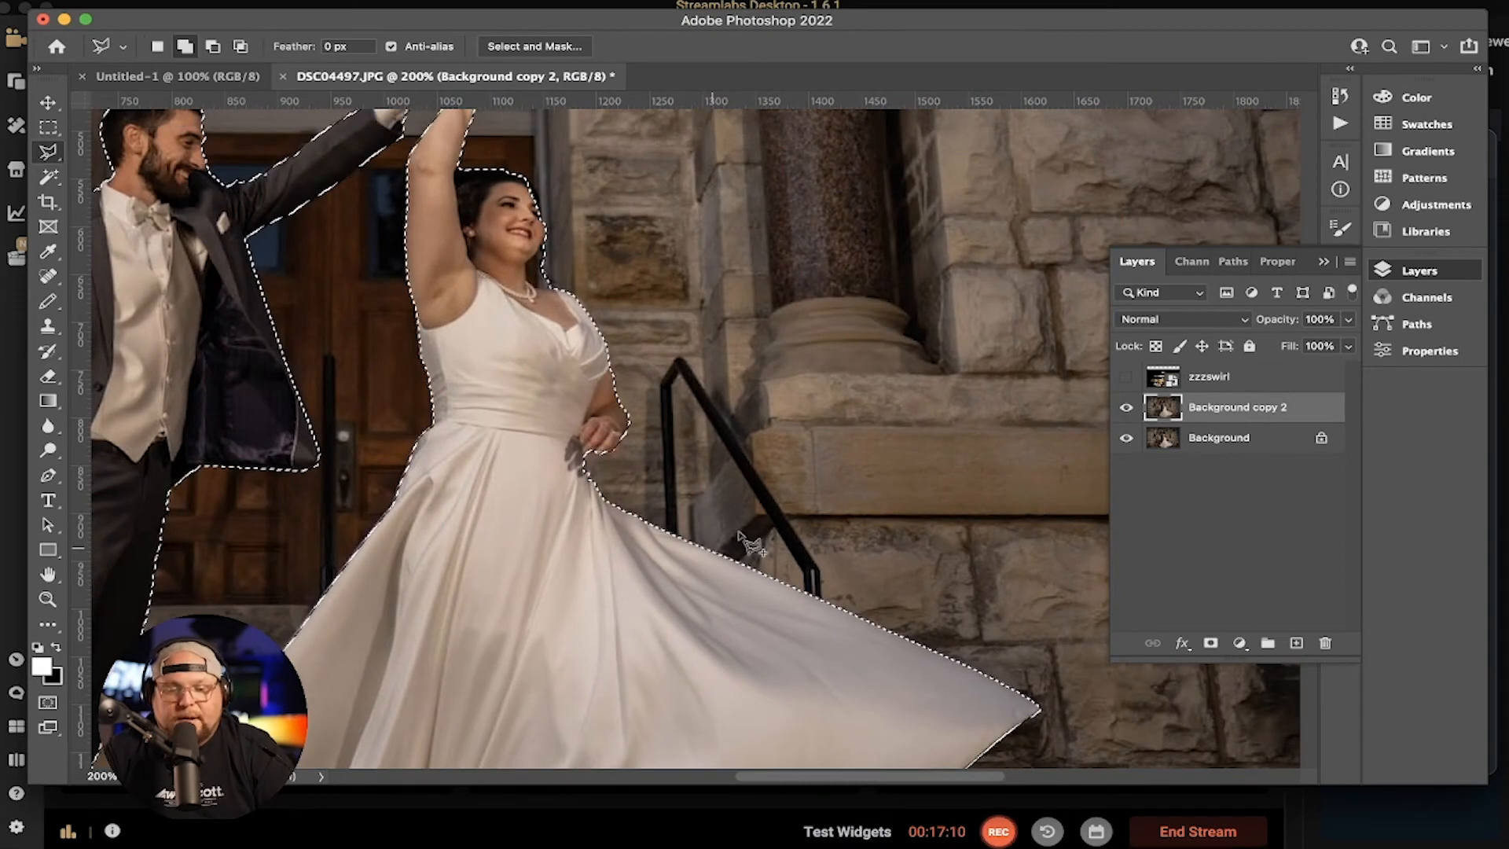
{"action": "left_click", "coordinate": [624, 446]}
{"action": "left_click", "coordinate": [616, 457]}
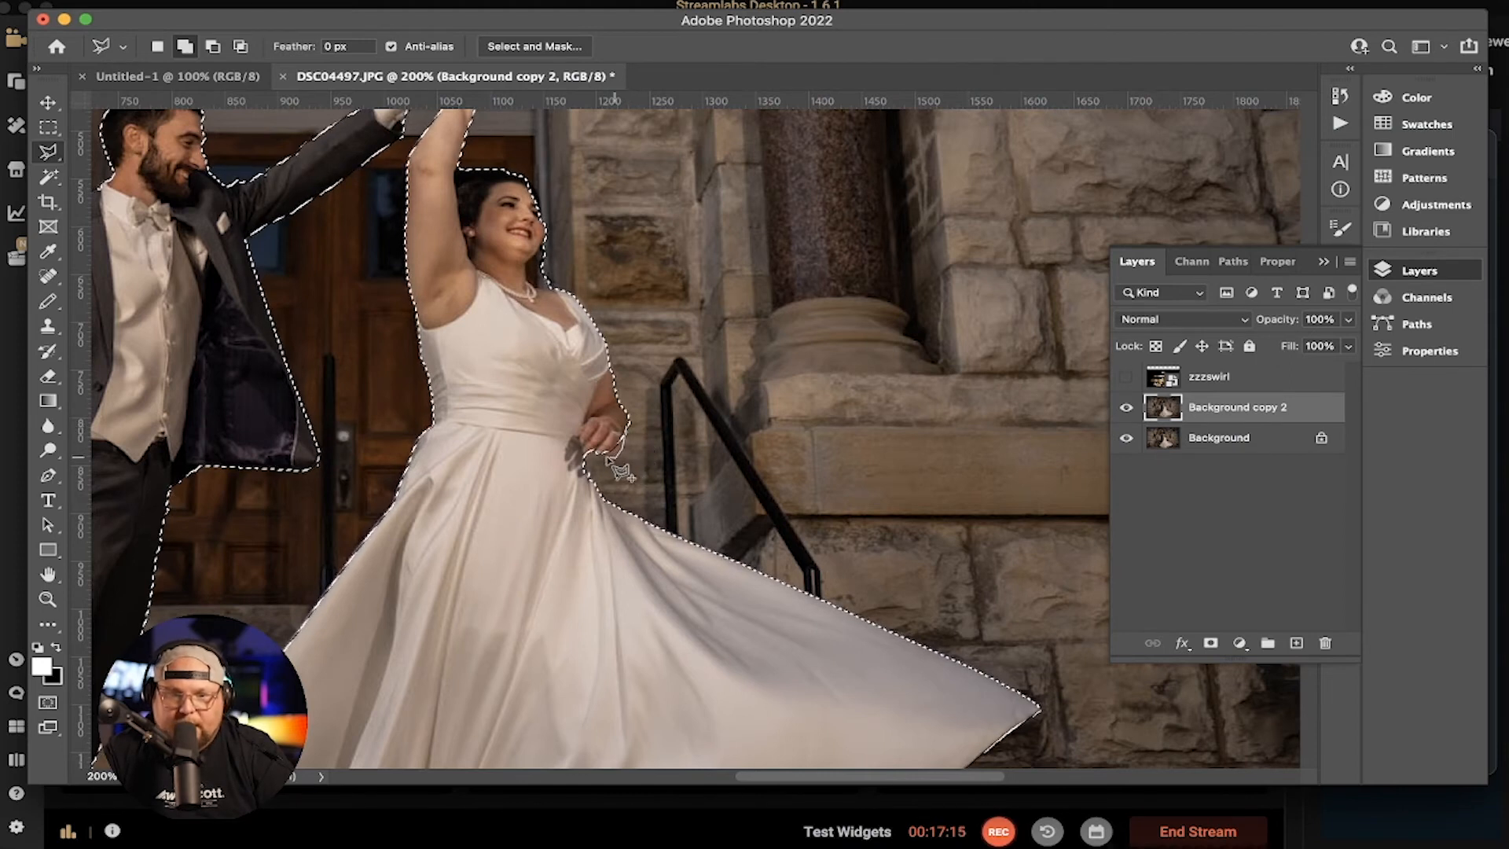
{"action": "double_click", "coordinate": [610, 467]}
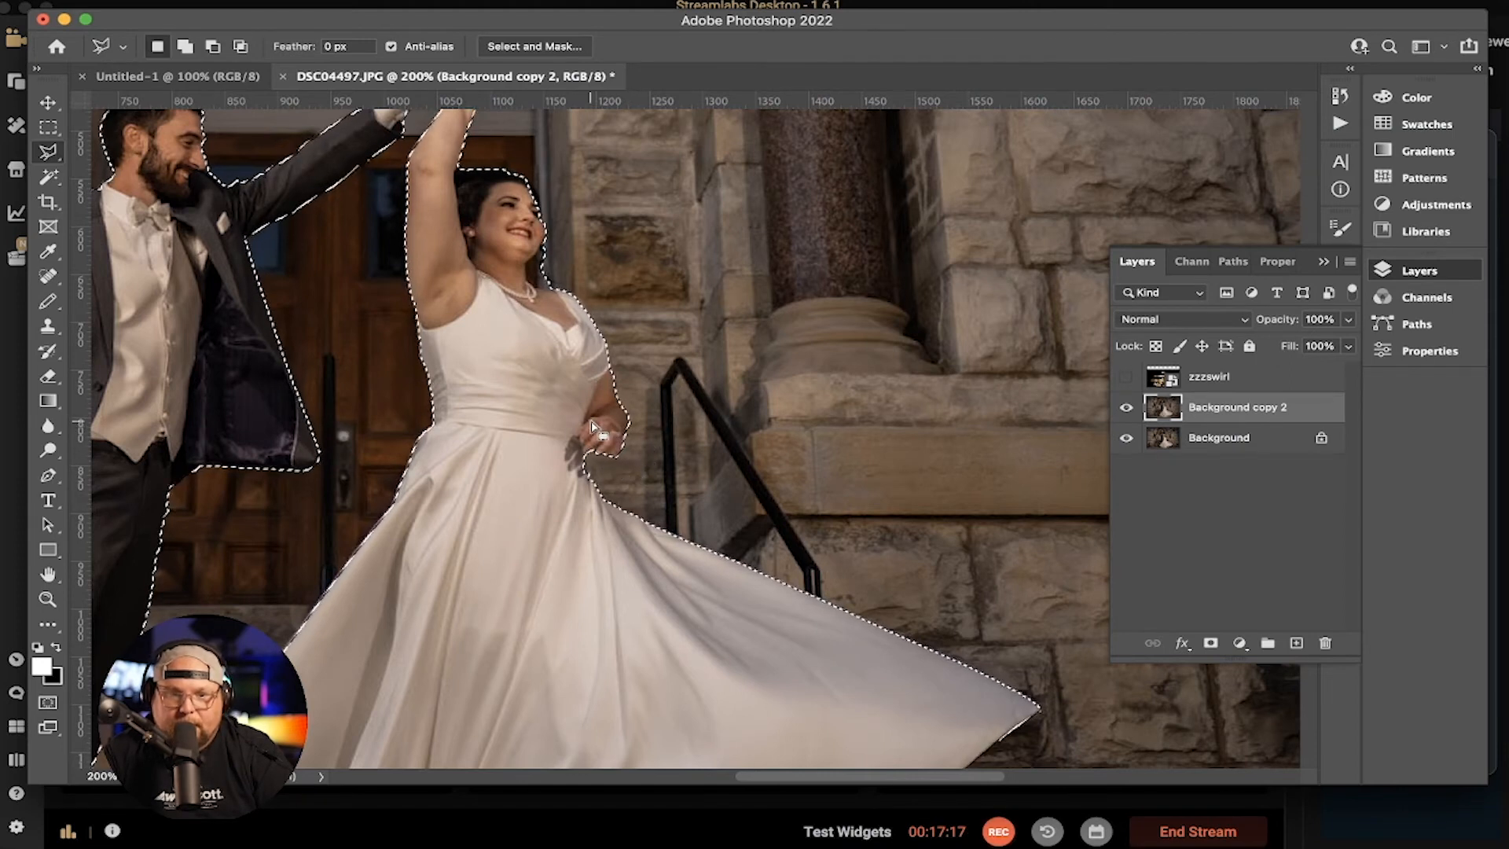
Add the missed edge of the bride's face and hair to the couple selection with the Polygonal Lasso tool
{"action": "scroll", "coordinate": [513, 369], "scroll_direction": "up", "scroll_amount": 5}
{"action": "scroll", "coordinate": [512, 370], "scroll_direction": "left", "scroll_amount": 2}
{"action": "key", "text": "shift"}
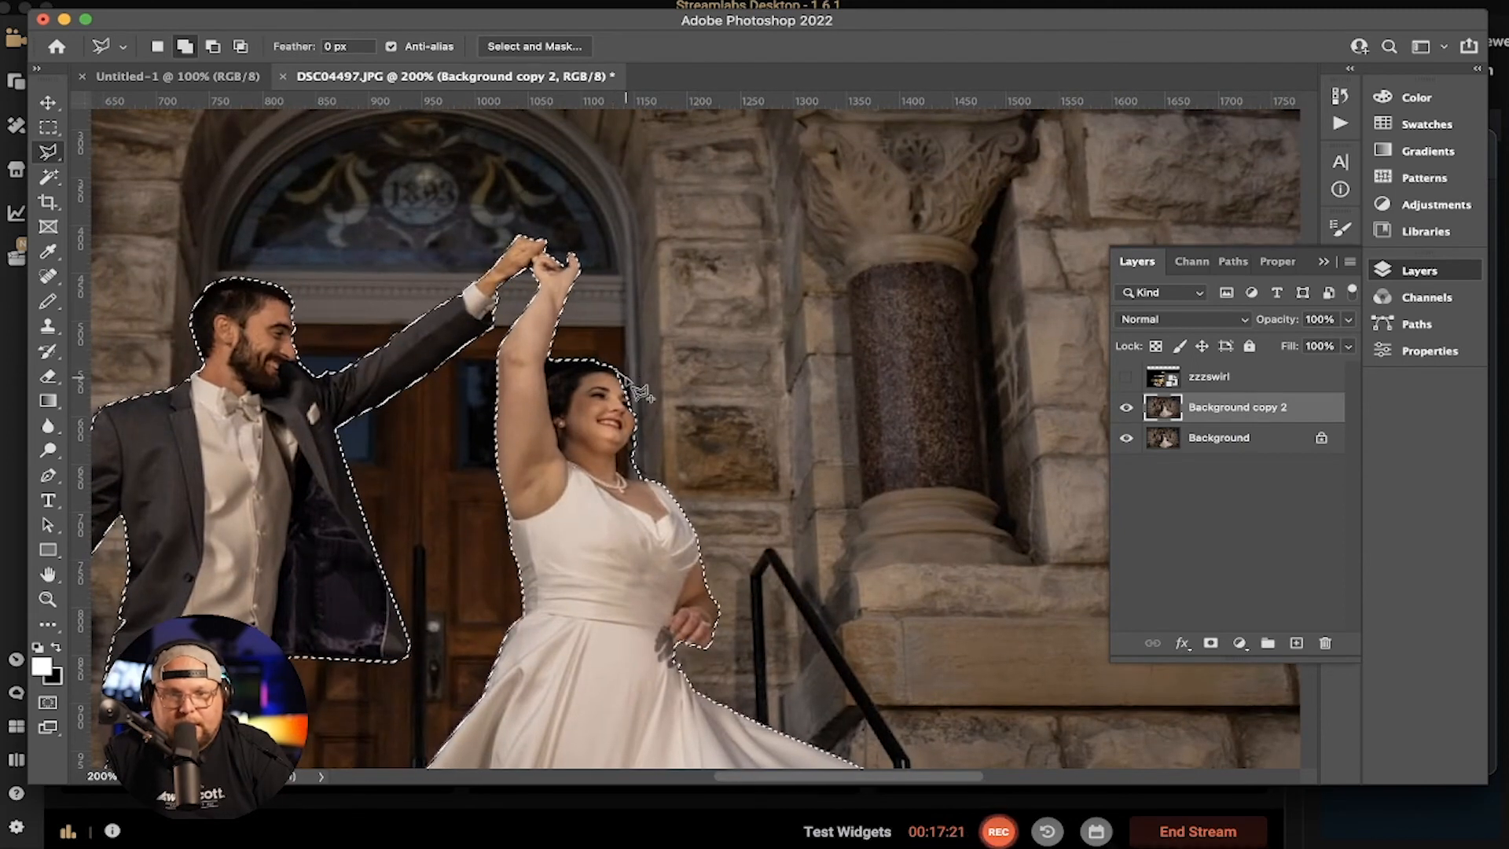
{"action": "left_click", "coordinate": [633, 396]}
{"action": "left_click", "coordinate": [634, 411]}
{"action": "left_click", "coordinate": [627, 423]}
{"action": "double_click", "coordinate": [597, 391]}
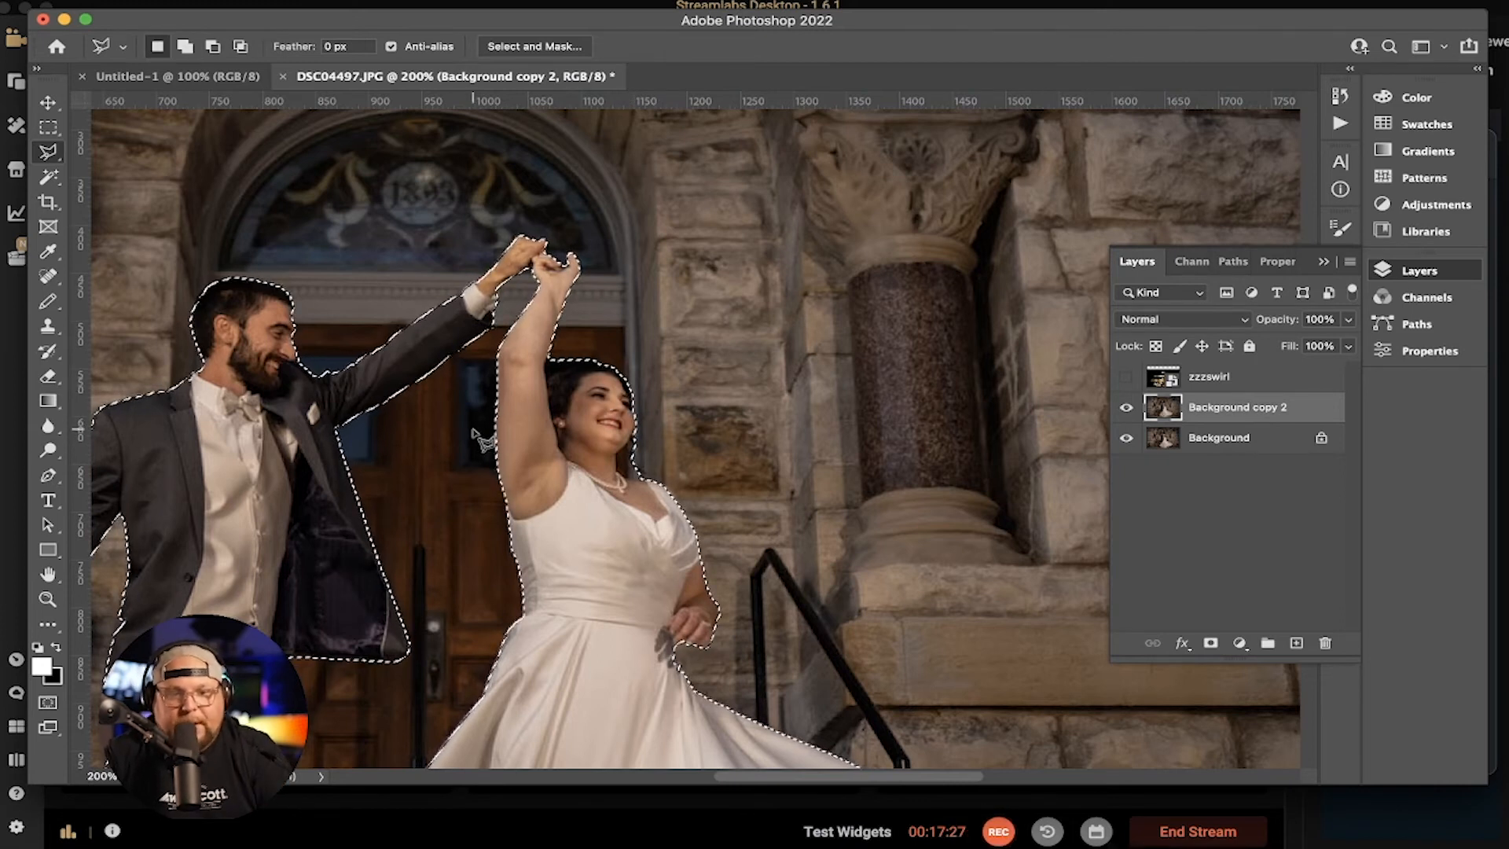
Copy the selected couple from Background copy 2 onto a new layer
{"action": "left_click_drag", "start_coordinate": [468, 444], "coordinate": [650, 59]}
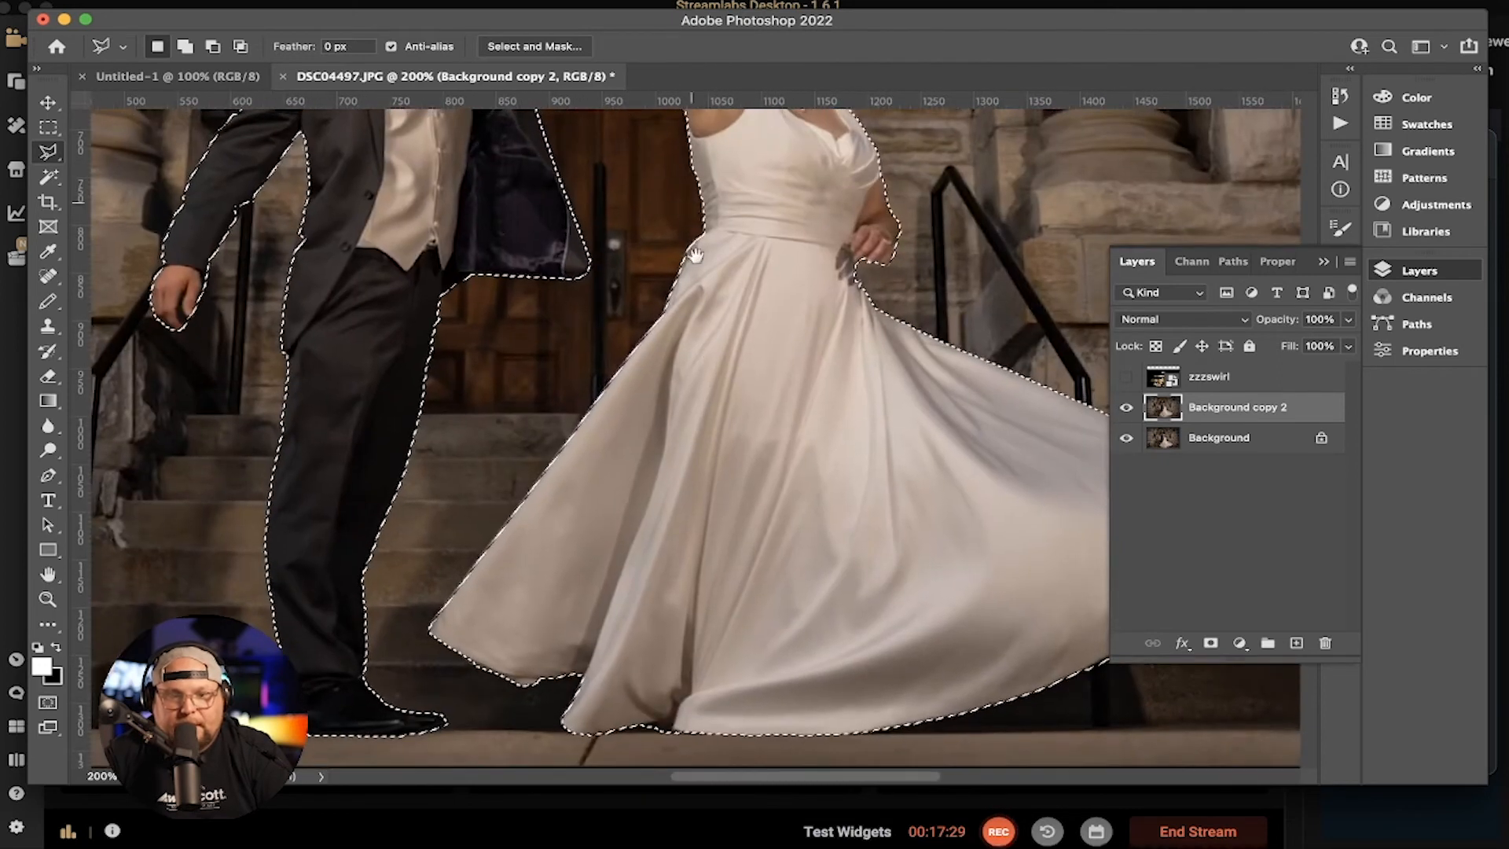
{"action": "left_click_drag", "start_coordinate": [672, 383], "coordinate": [560, 352]}
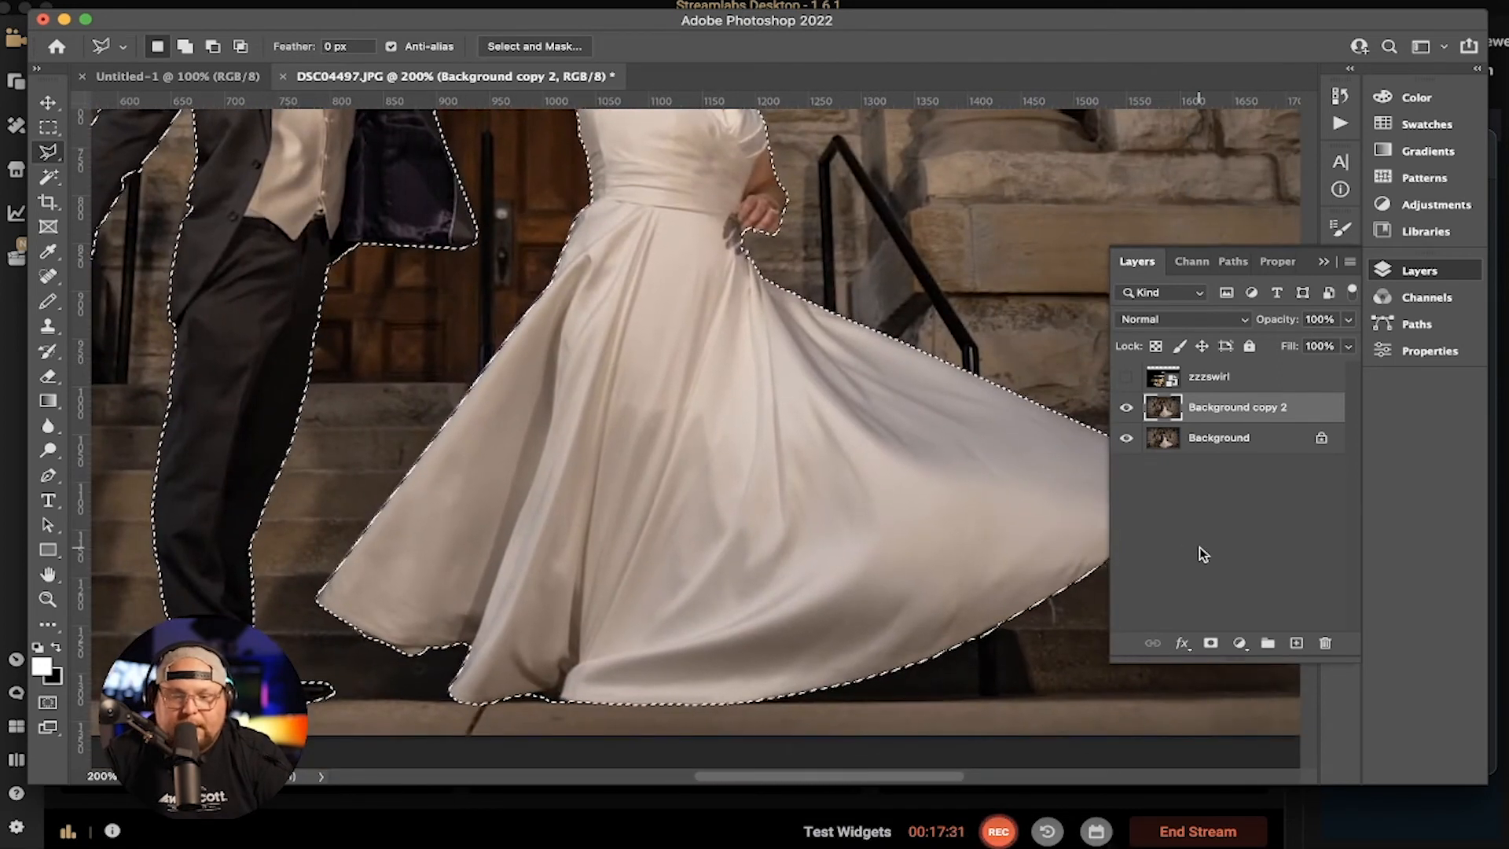
{"action": "key", "text": "ctrl+j"}
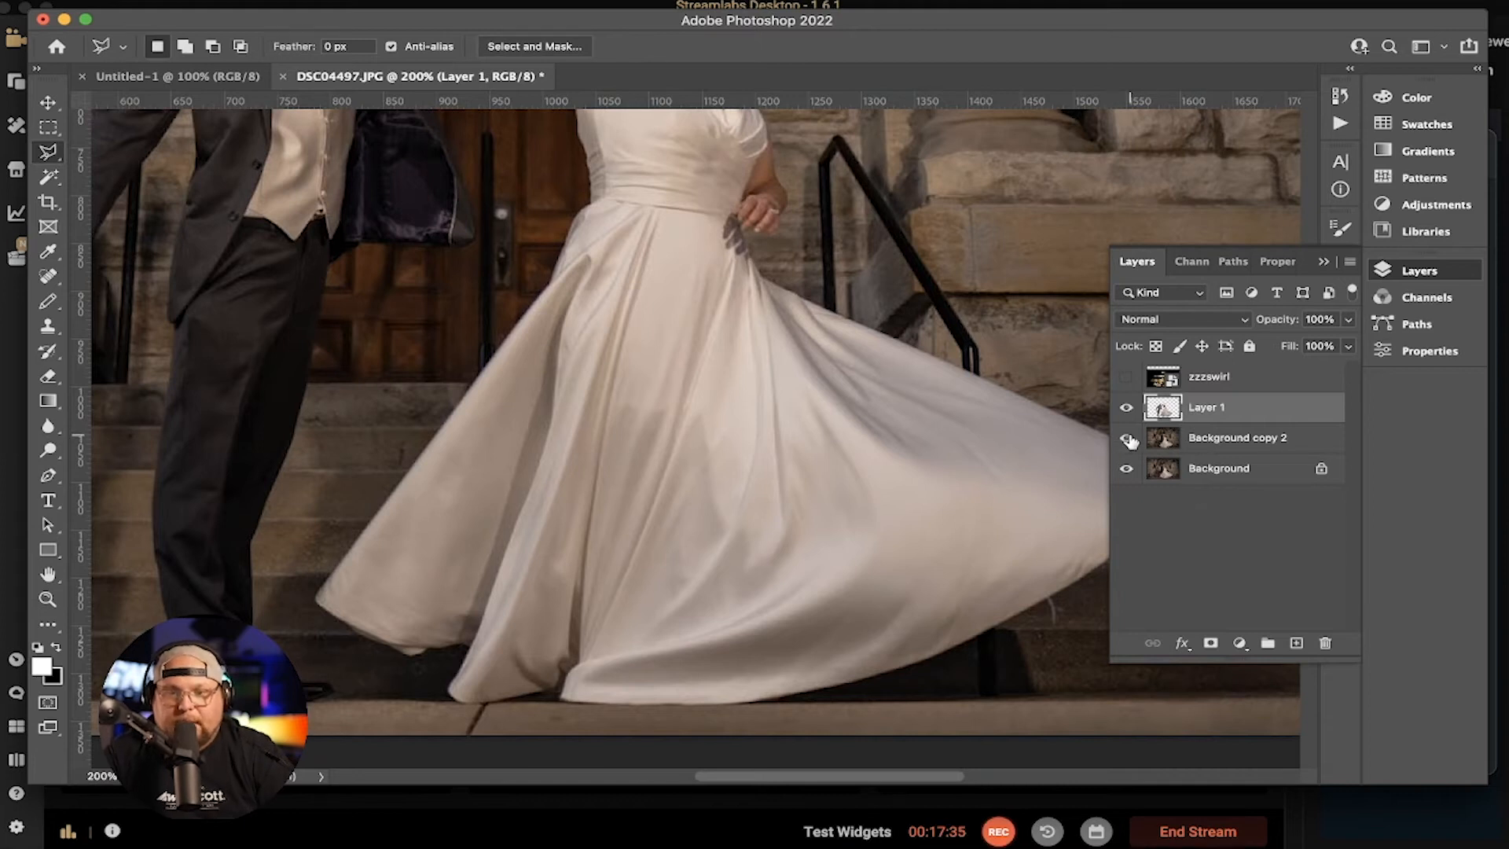
Check the couple cutout on its own by temporarily hiding the Background copy 2 and Background layers
{"action": "key", "text": "ctrl+minus"}
{"action": "key", "text": "ctrl+minus"}
{"action": "key", "text": "ctrl+plus"}
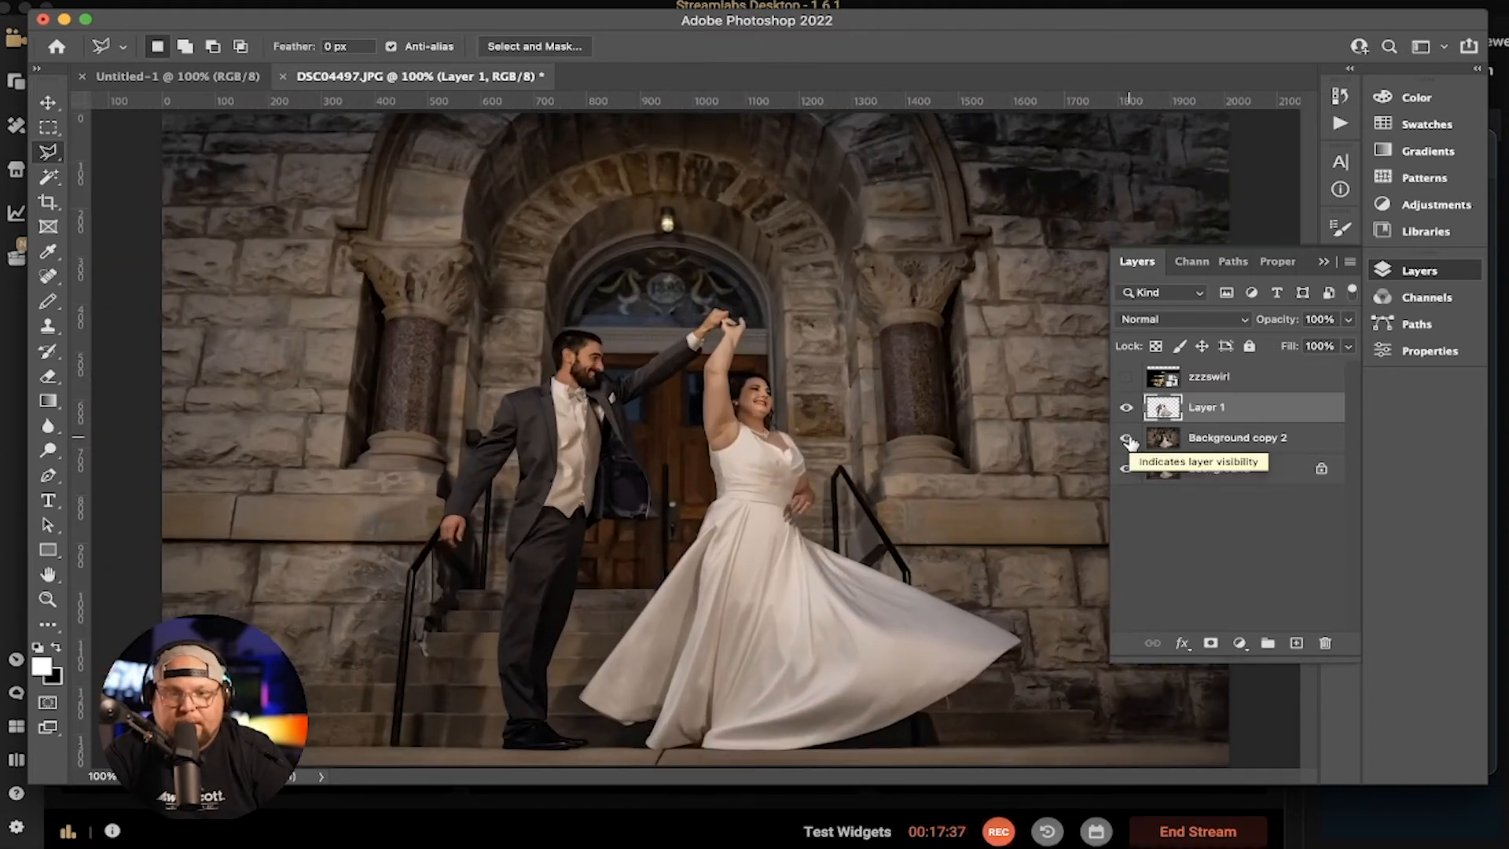
{"action": "left_click", "coordinate": [1126, 438]}
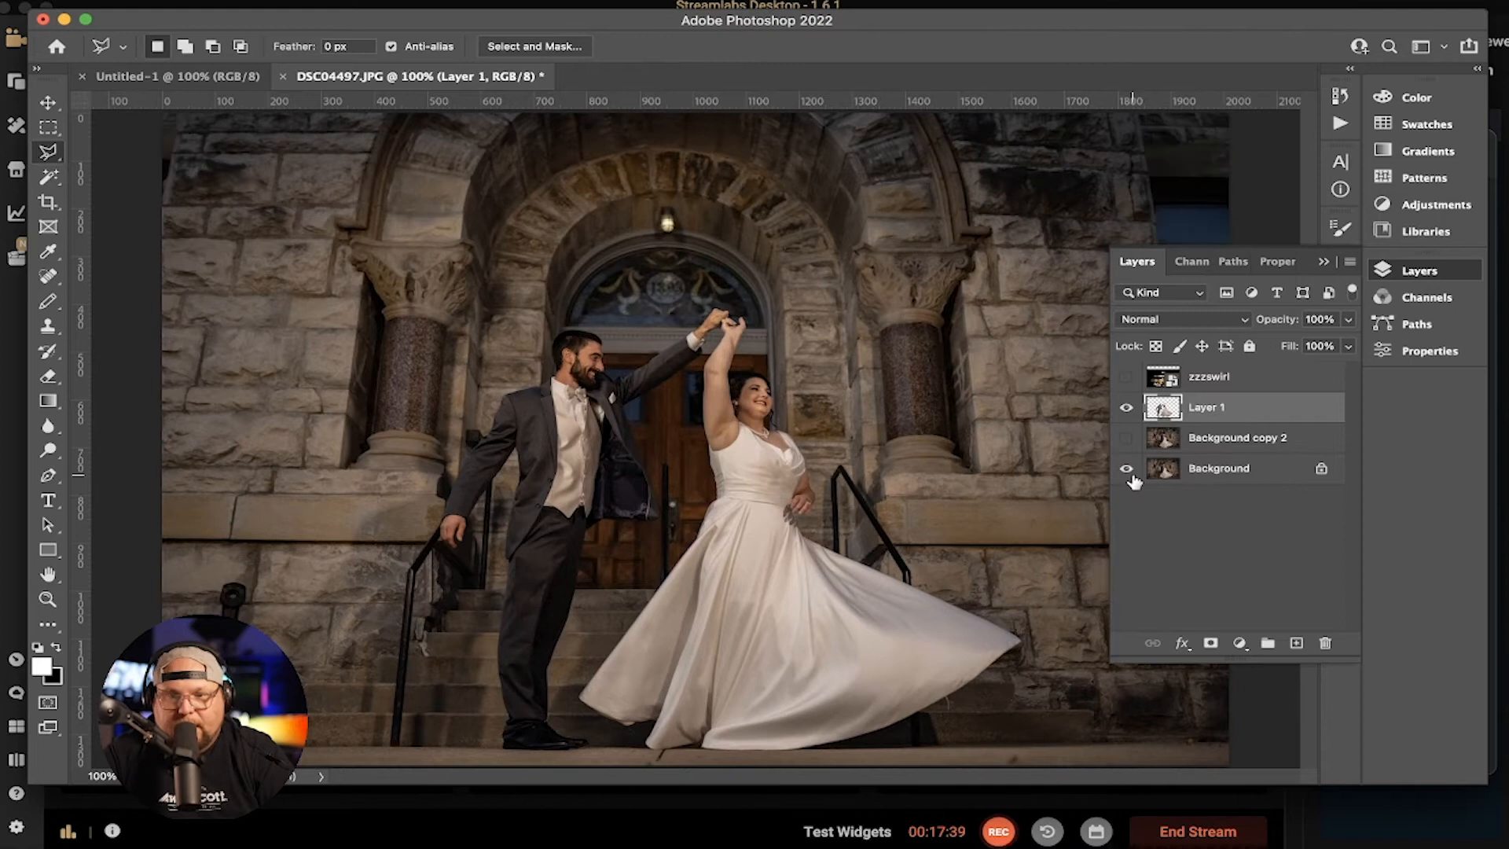
{"action": "left_click", "coordinate": [1126, 468]}
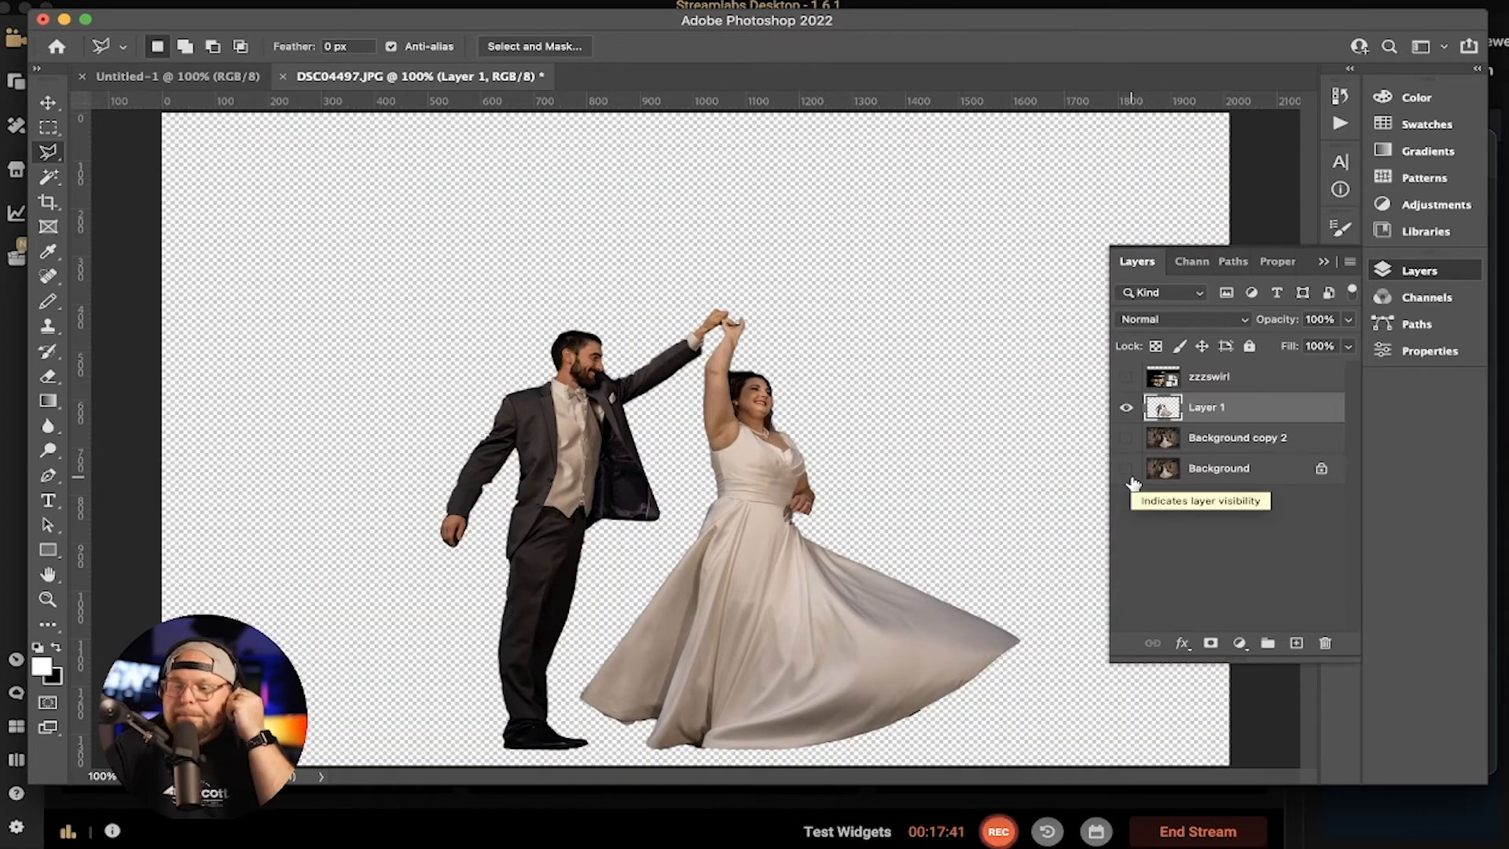
{"action": "left_click", "coordinate": [1126, 468]}
{"action": "left_click", "coordinate": [1127, 438]}
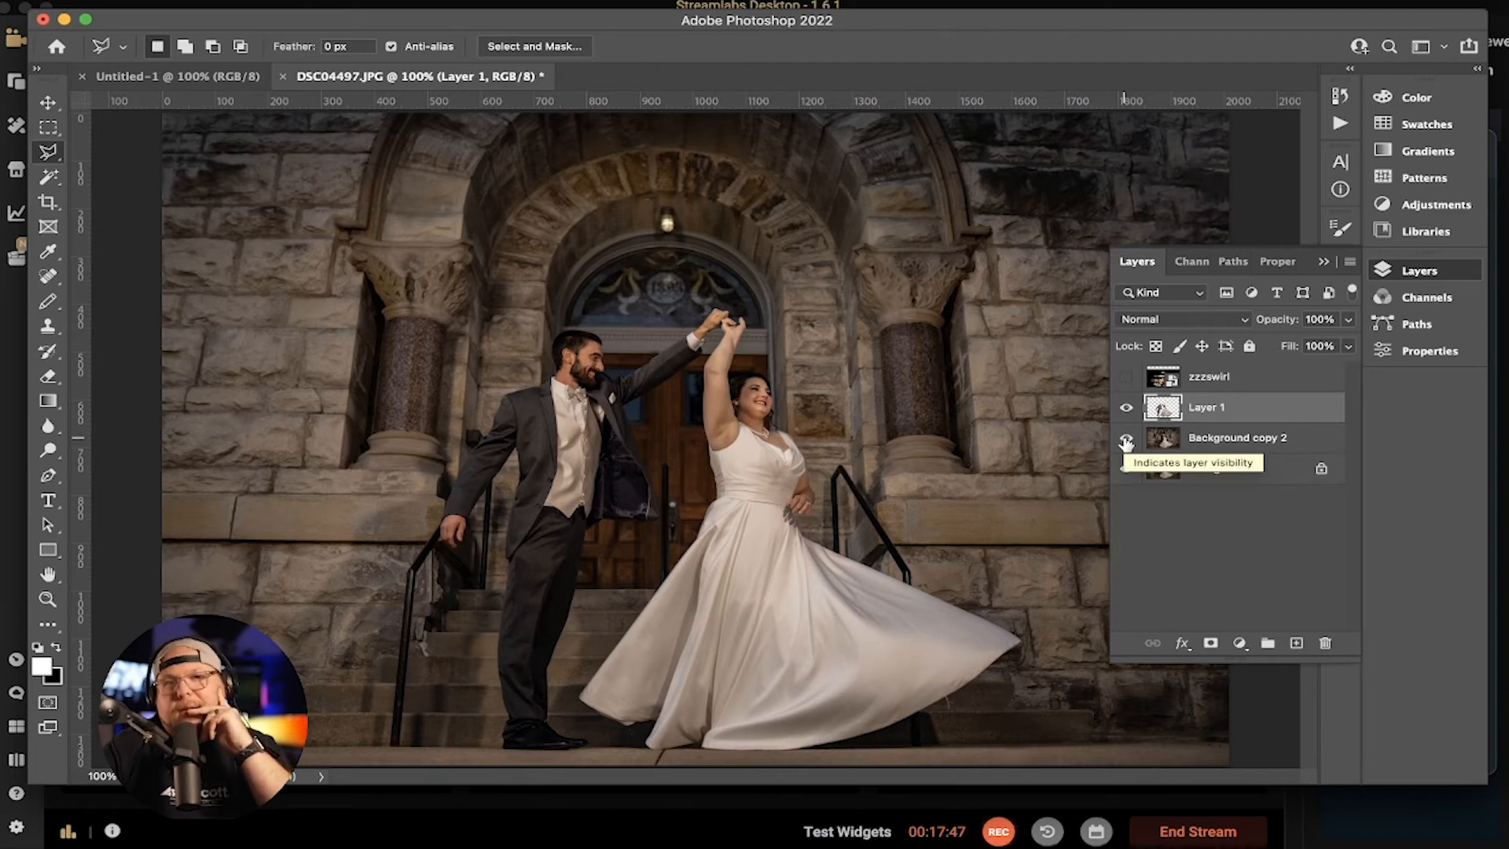
Show the zzzswirl layer and add a layer mask to it
{"action": "left_click", "coordinate": [1126, 380]}
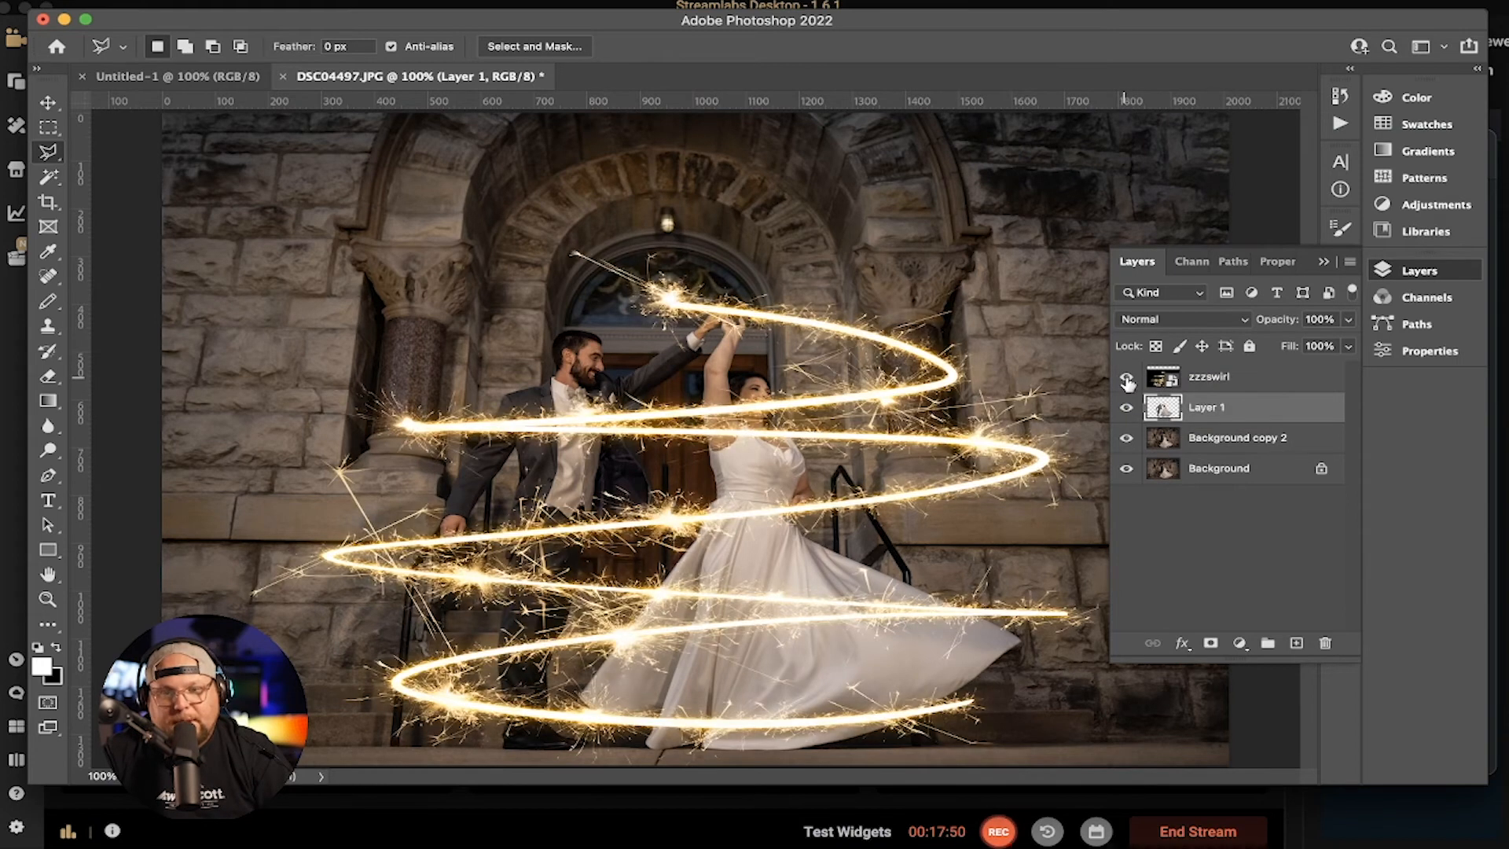
{"action": "left_click", "coordinate": [1254, 379]}
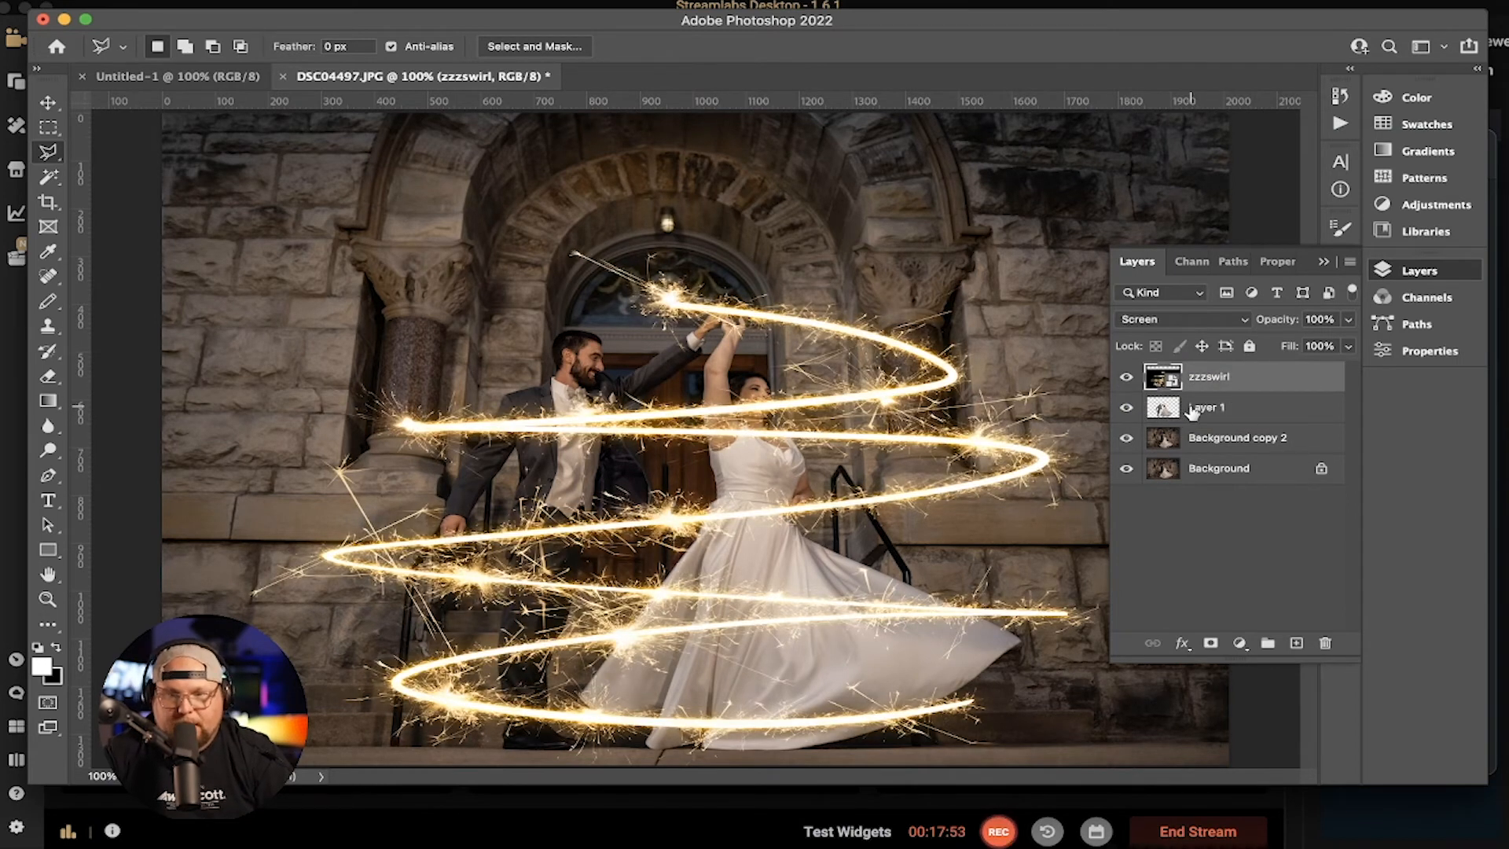
{"action": "left_click", "coordinate": [1211, 644]}
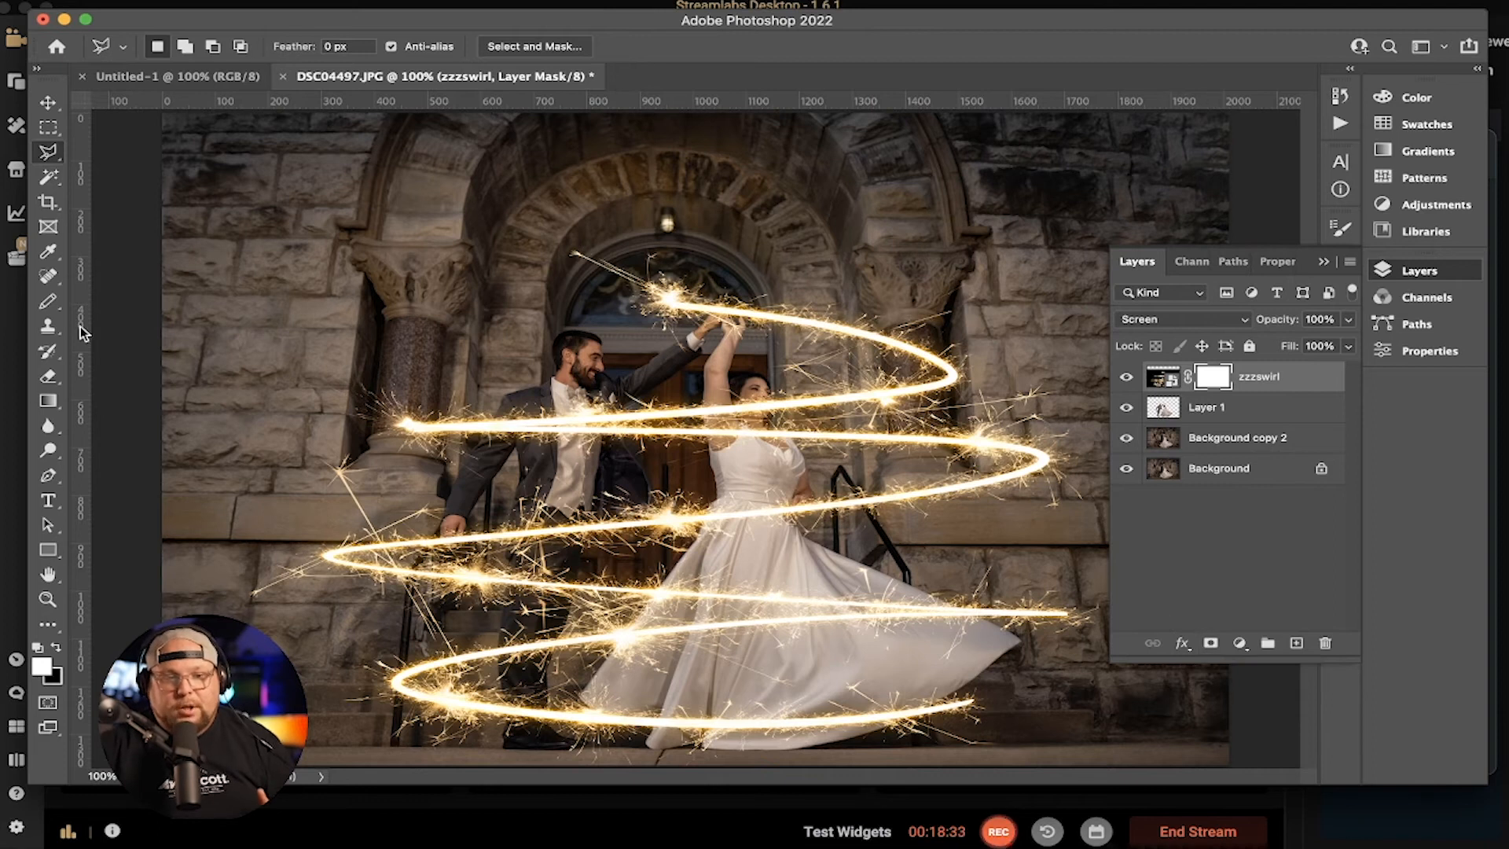
Paint black on the zzzswirl mask with a 175 px brush to hide the upper strand across the groom's chest, and switch back to white
{"action": "left_click_drag", "start_coordinate": [47, 301], "coordinate": [98, 304]}
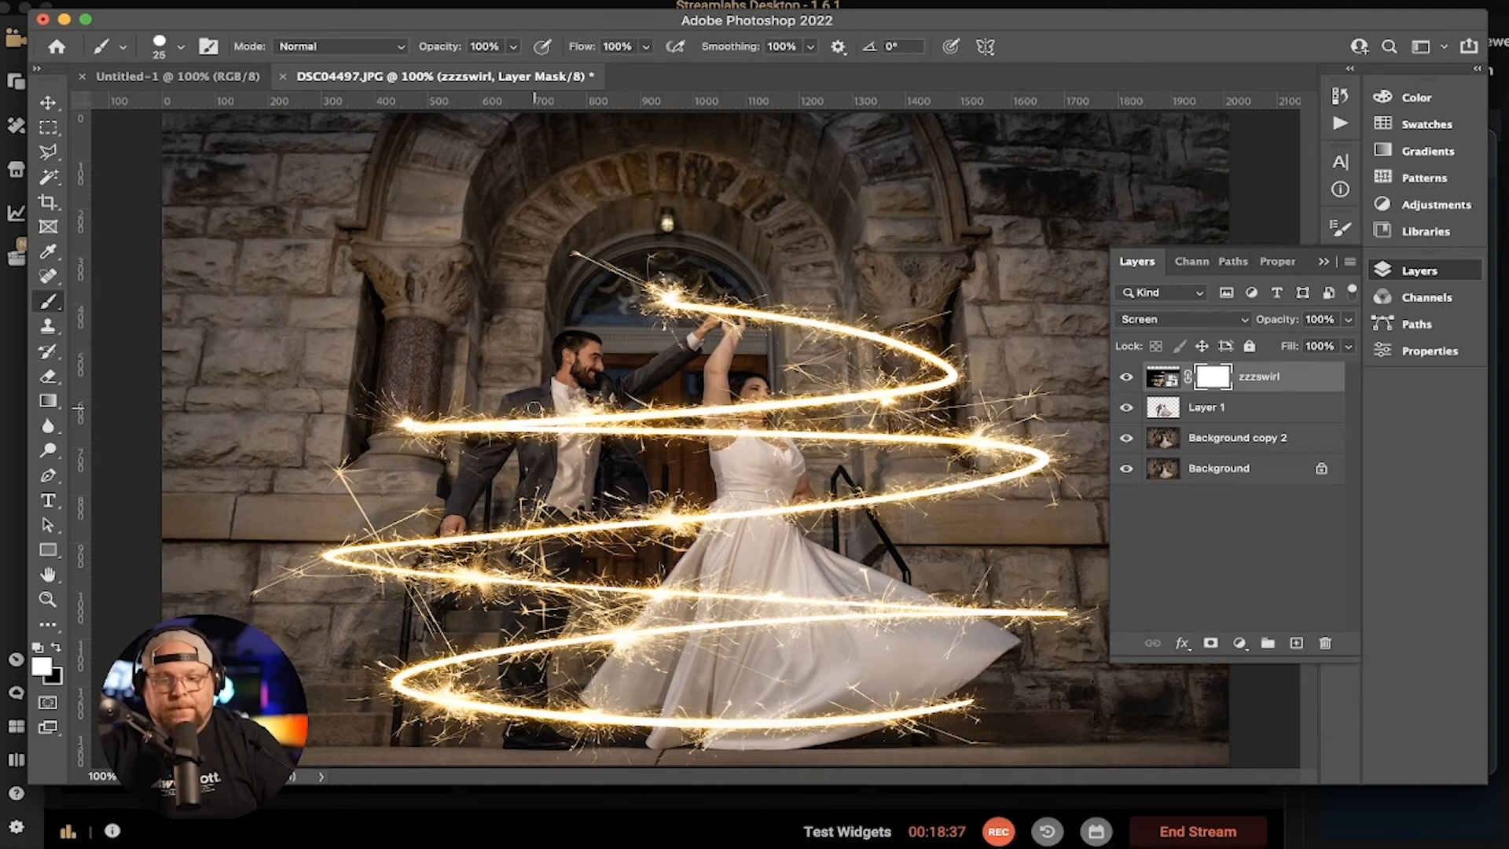
{"action": "key", "text": "bracketright"}
{"action": "key", "text": "bracketright"}
{"action": "key", "text": "bracketright"}
{"action": "key", "text": "bracketright"}
{"action": "key", "text": "bracketright"}
{"action": "key", "text": "bracketright"}
{"action": "key", "text": "bracketright"}
{"action": "key", "text": "bracketright"}
{"action": "key", "text": "bracketright"}
{"action": "key", "text": "bracketright"}
{"action": "key", "text": "bracketright"}
{"action": "key", "text": "bracketright"}
{"action": "key", "text": "bracketright"}
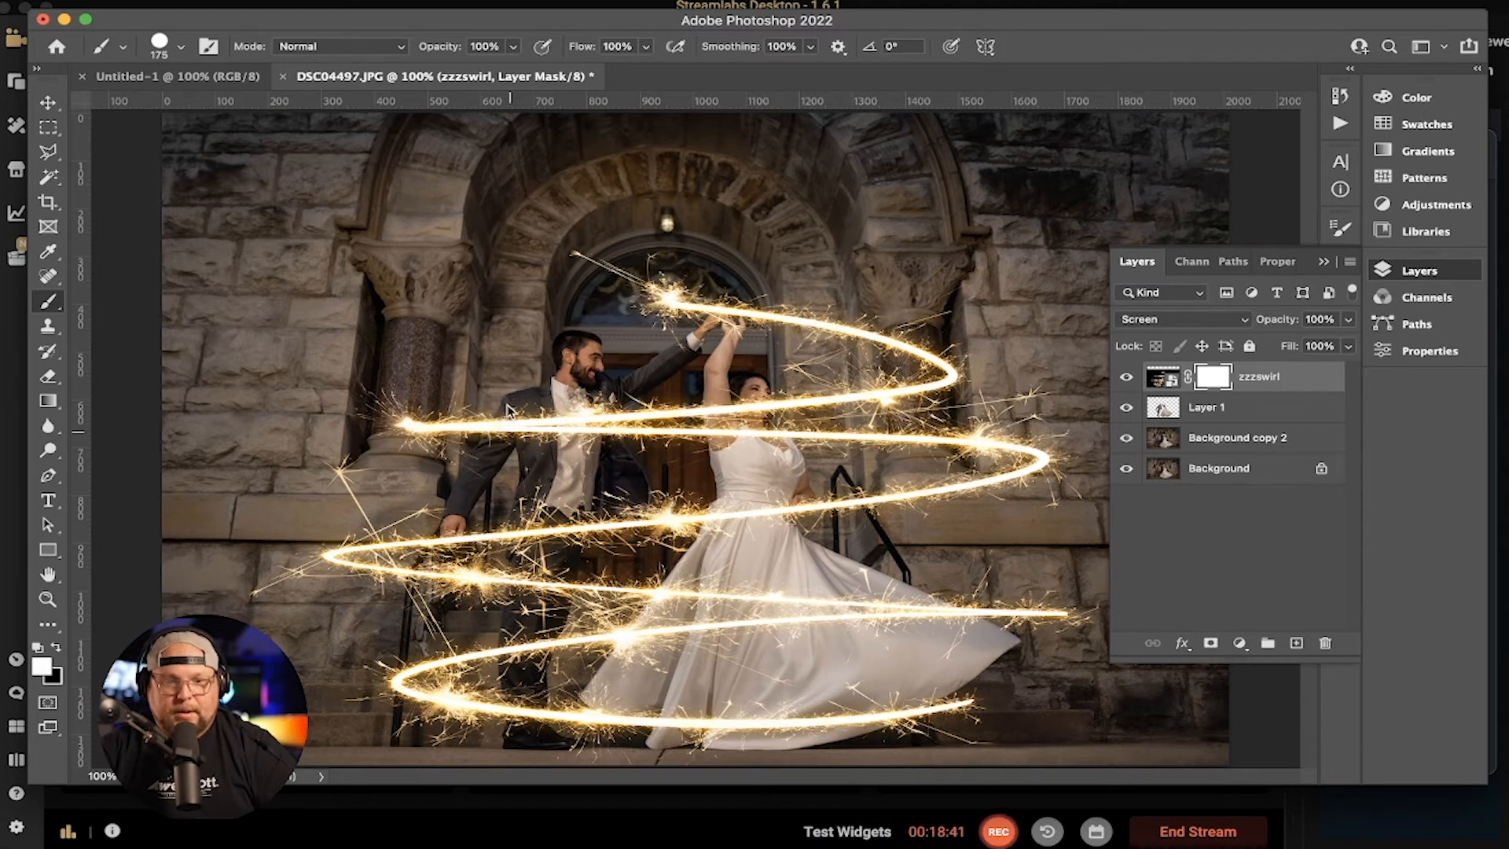
{"action": "key", "text": "x"}
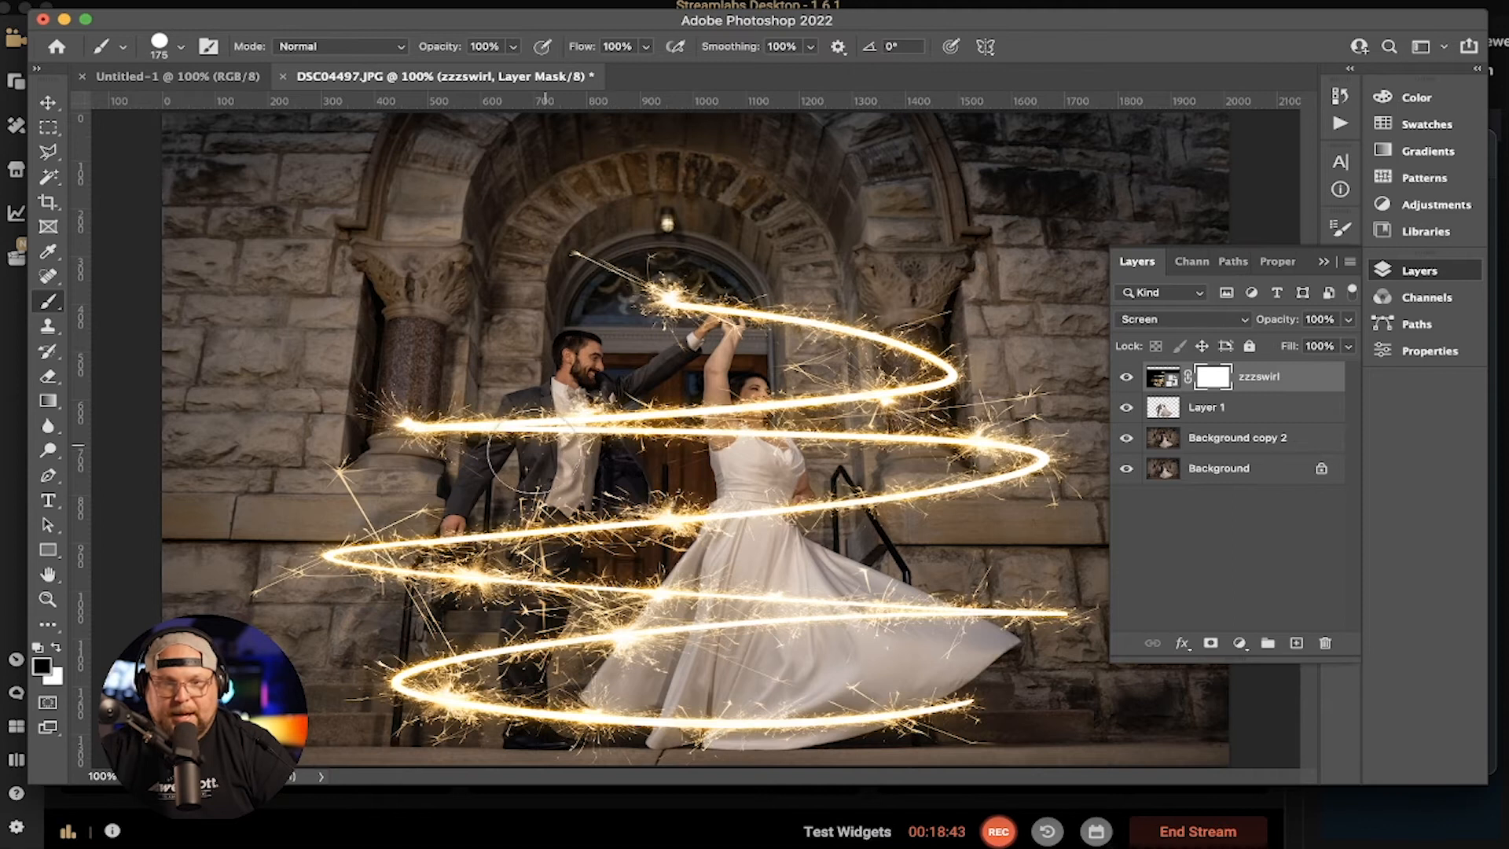
{"action": "left_click_drag", "start_coordinate": [652, 440], "coordinate": [739, 458]}
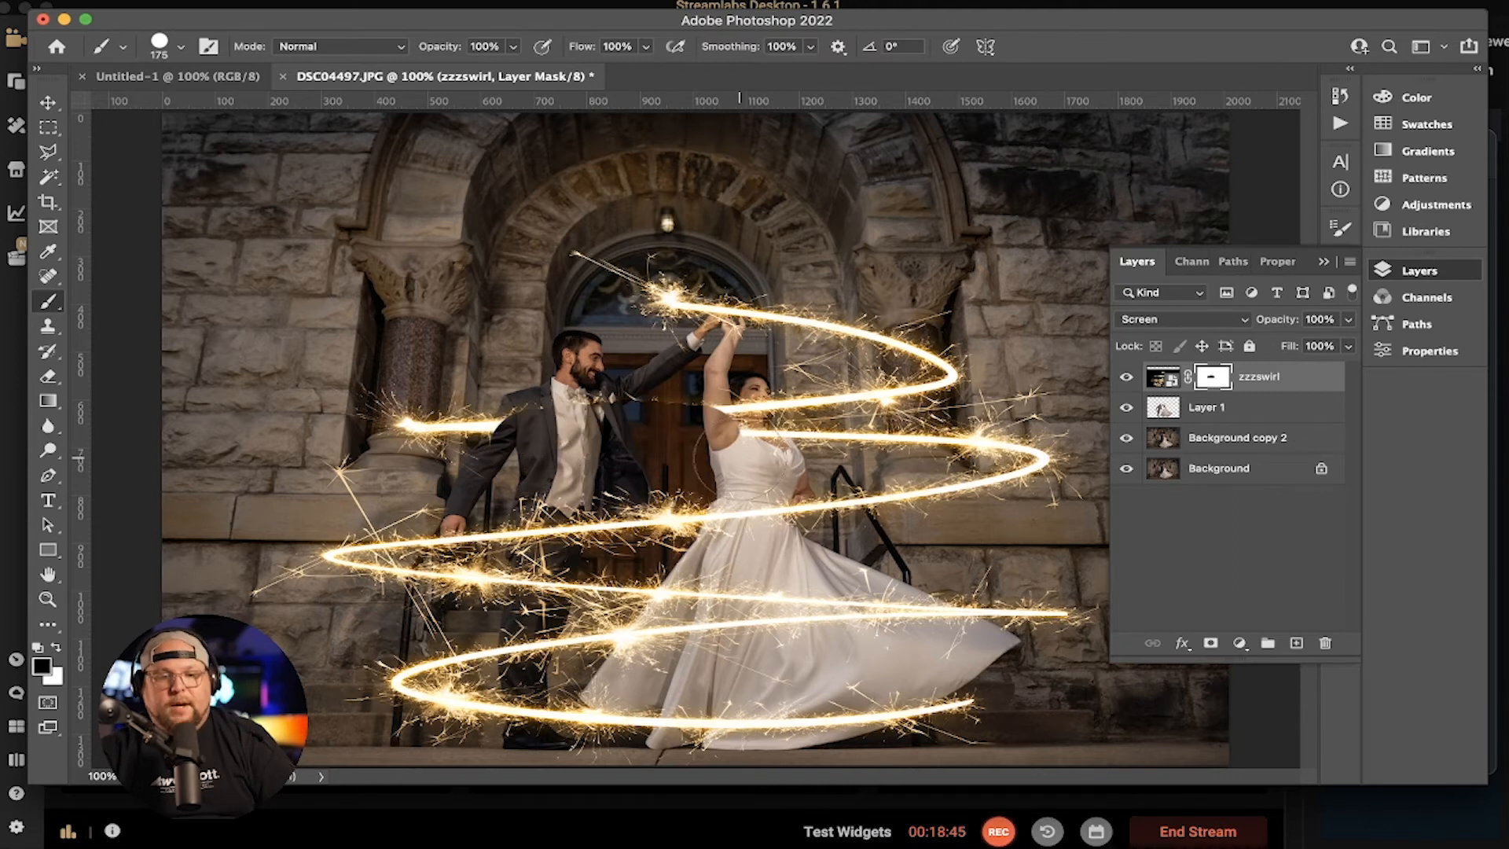
{"action": "key", "text": "x"}
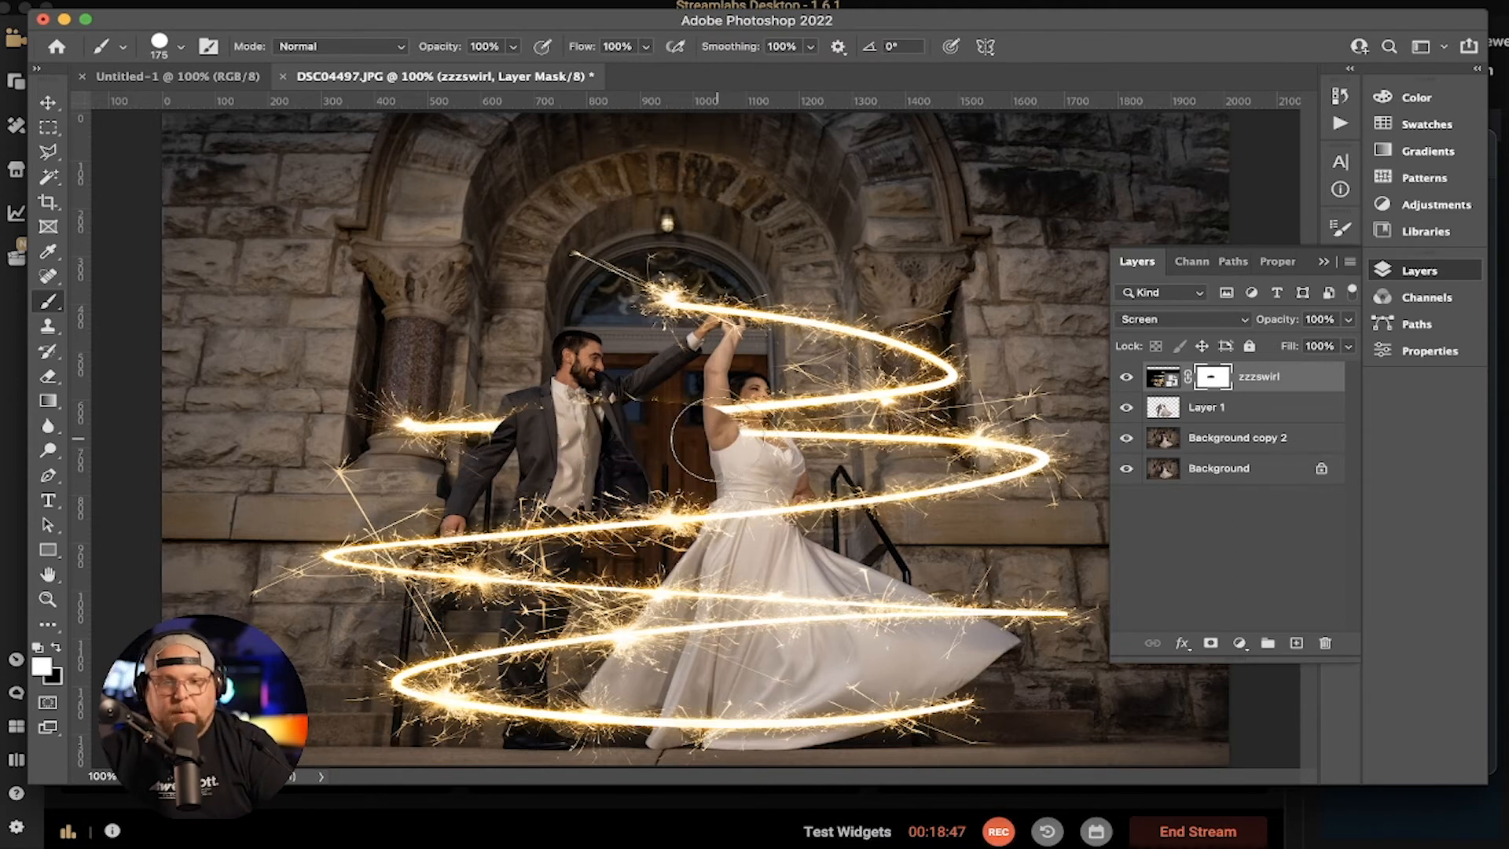
Restore the strand over the groom by painting white on the zzzswirl mask, and load the couple's outline from Layer 1 as a selection
{"action": "mouse_move", "coordinate": [696, 421]}
{"action": "left_mouse_down"}
{"action": "mouse_move", "coordinate": [476, 419]}
{"action": "mouse_move", "coordinate": [541, 434]}
{"action": "left_mouse_up"}
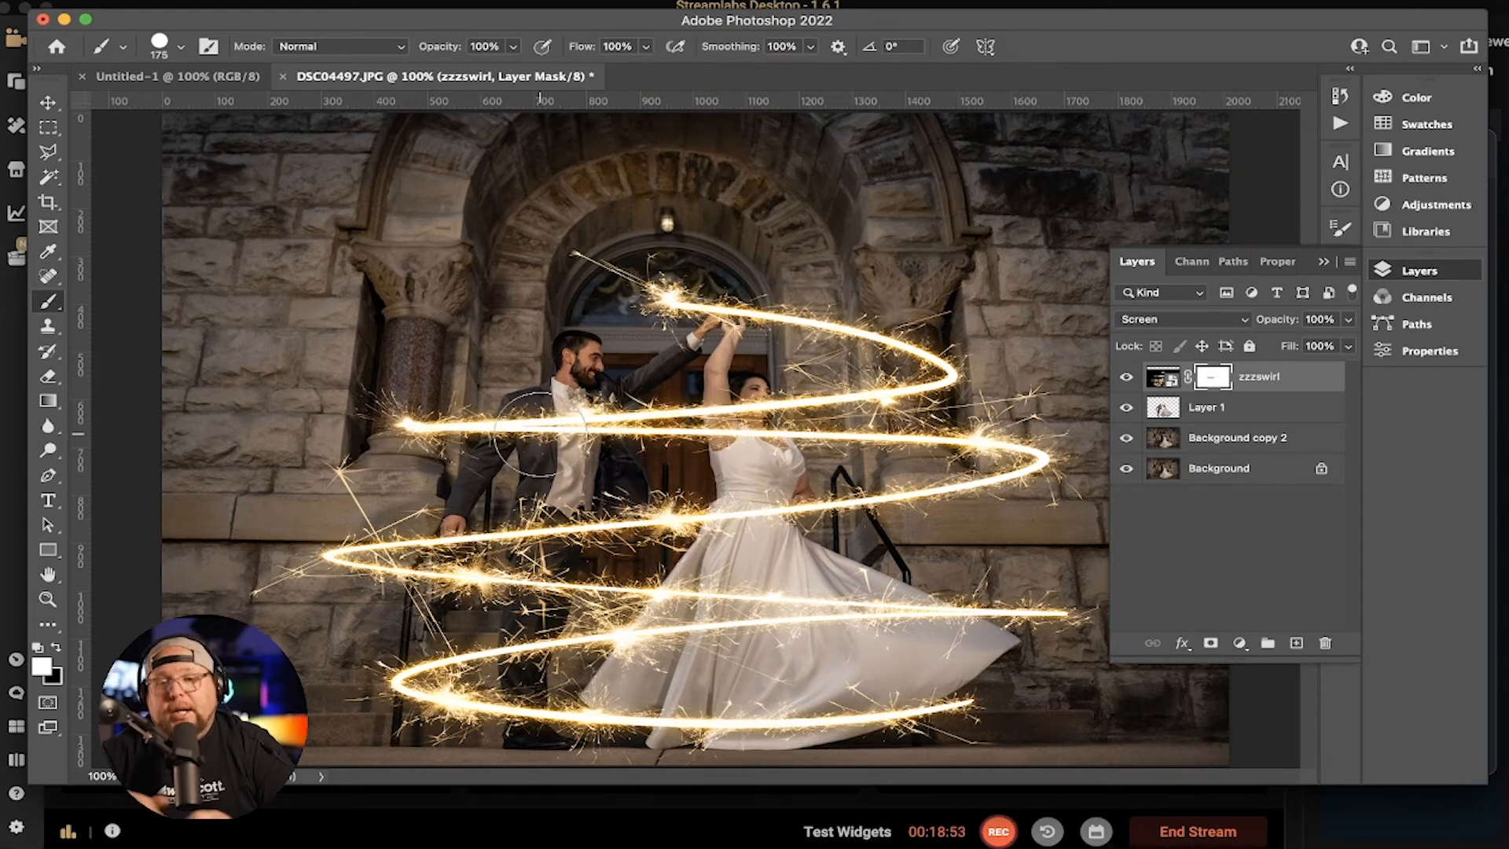
{"action": "left_click", "coordinate": [1165, 413], "text": "super"}
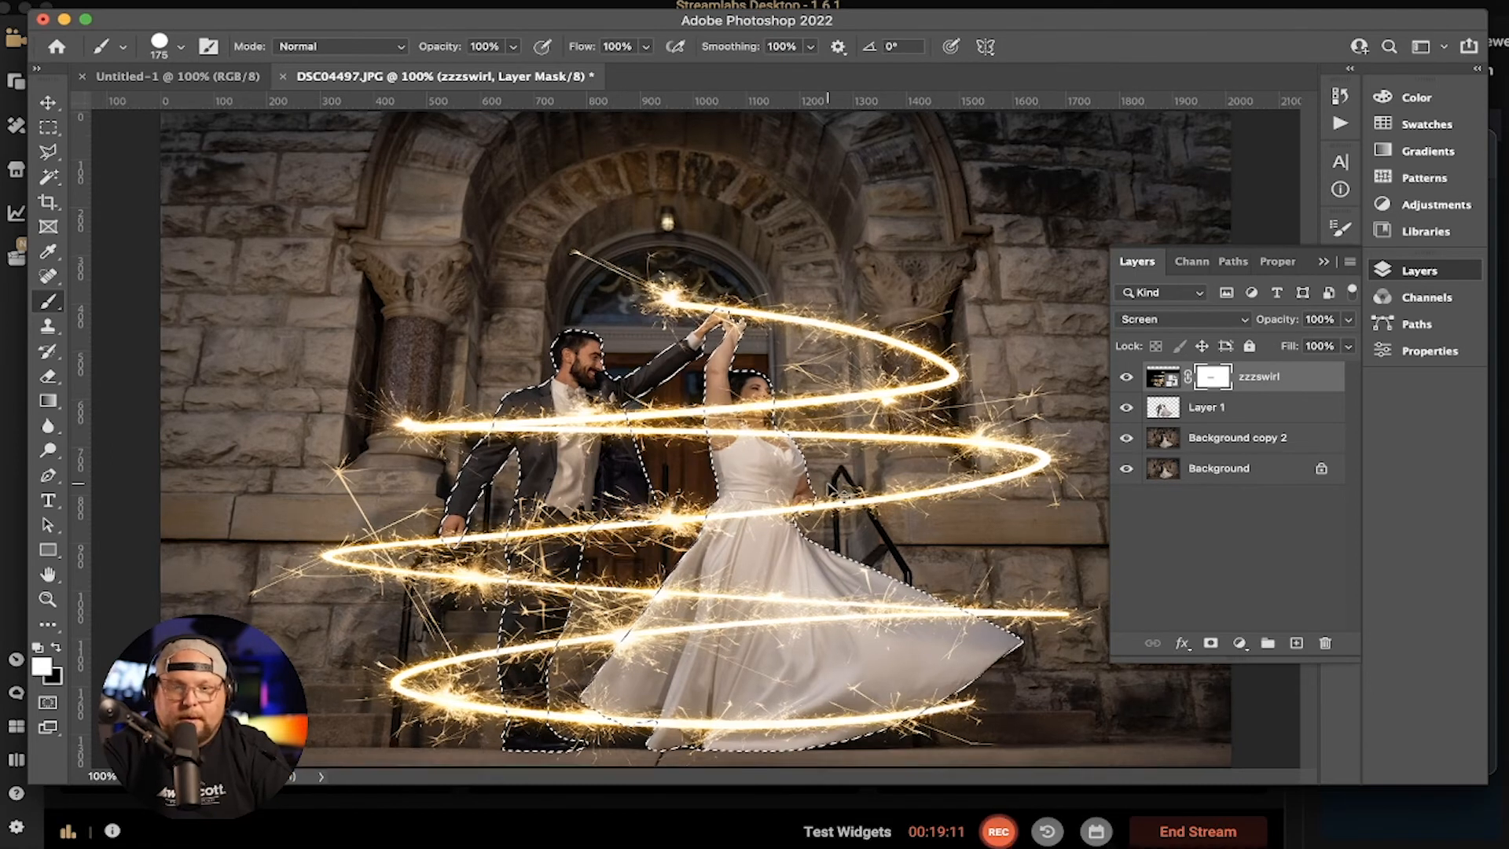
Paint black on the zzzswirl mask with a 35 px brush to hide the upper strand across the bride's face and raised arm
{"action": "key", "text": "super+equal"}
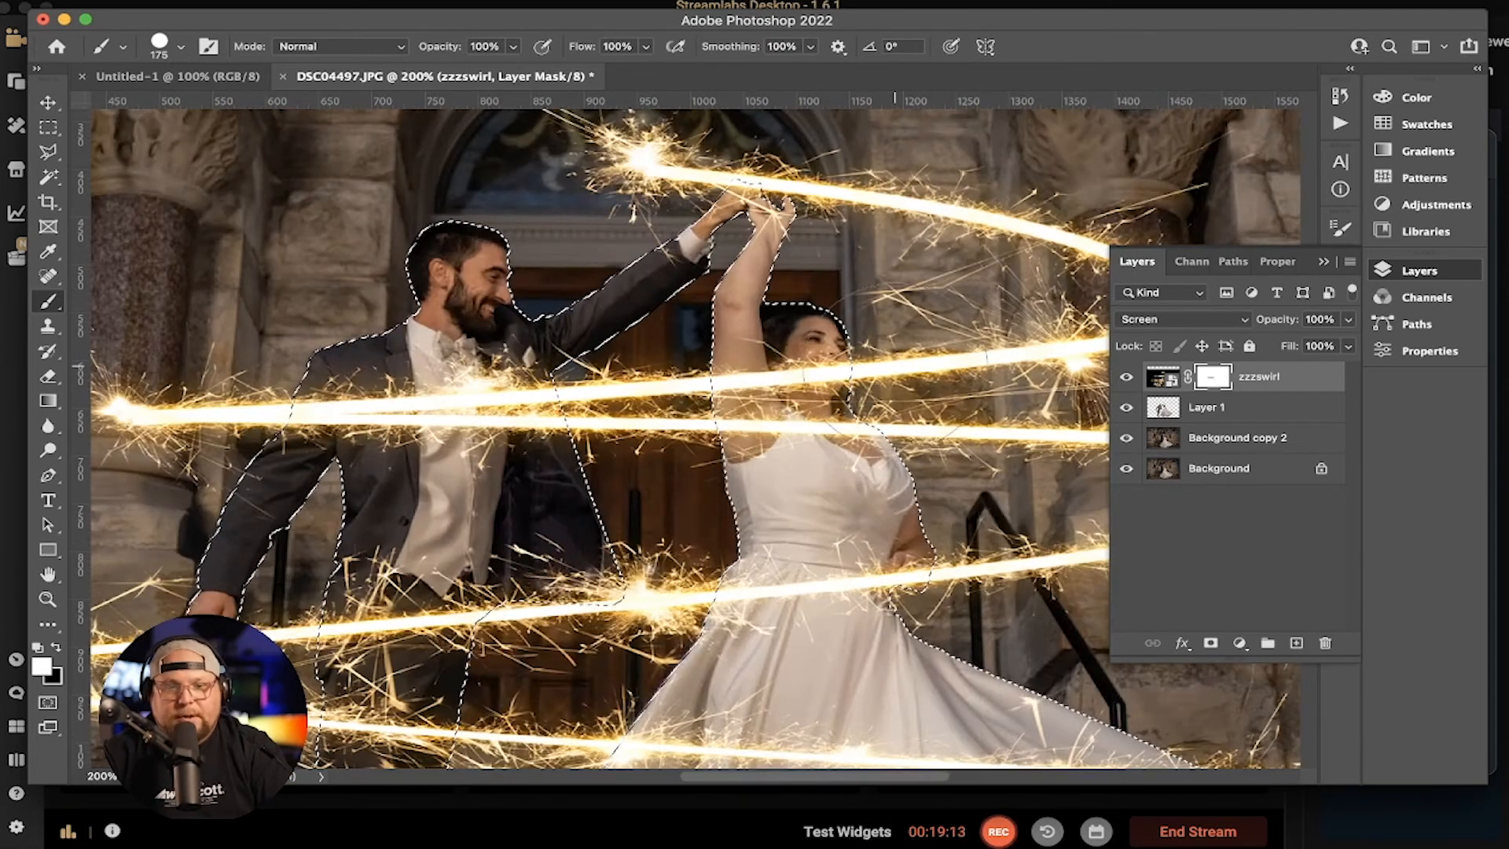
{"action": "key", "text": "bracketleft"}
{"action": "key", "text": "bracketleft"}
{"action": "key", "text": "bracketleft"}
{"action": "key", "text": "bracketleft"}
{"action": "key", "text": "bracketleft"}
{"action": "key", "text": "bracketleft"}
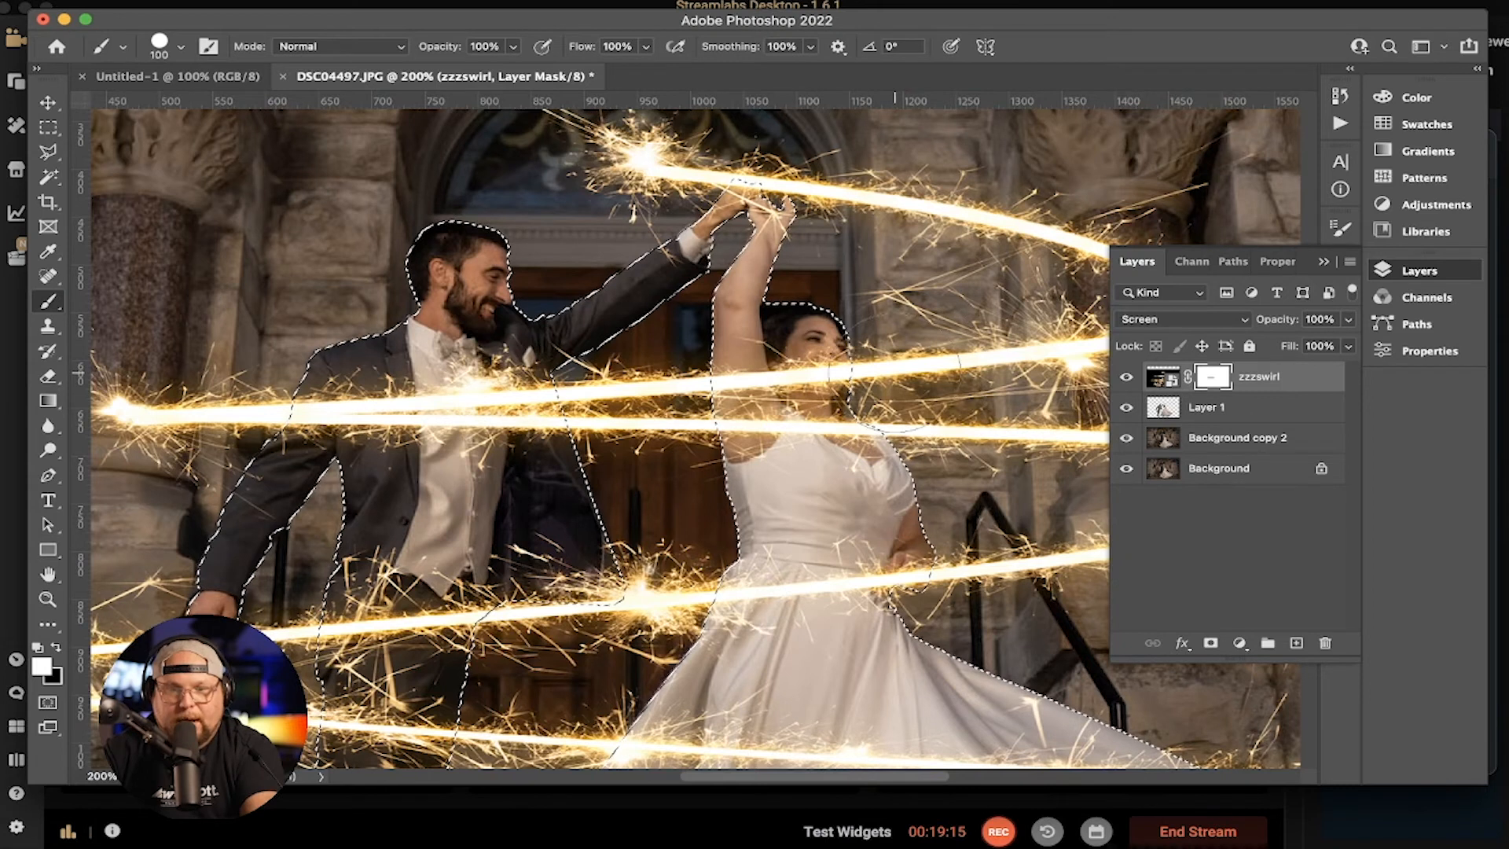
{"action": "key", "text": "bracketleft"}
{"action": "key", "text": "bracketleft"}
{"action": "key", "text": "bracketleft"}
{"action": "key", "text": "bracketleft"}
{"action": "key", "text": "bracketleft"}
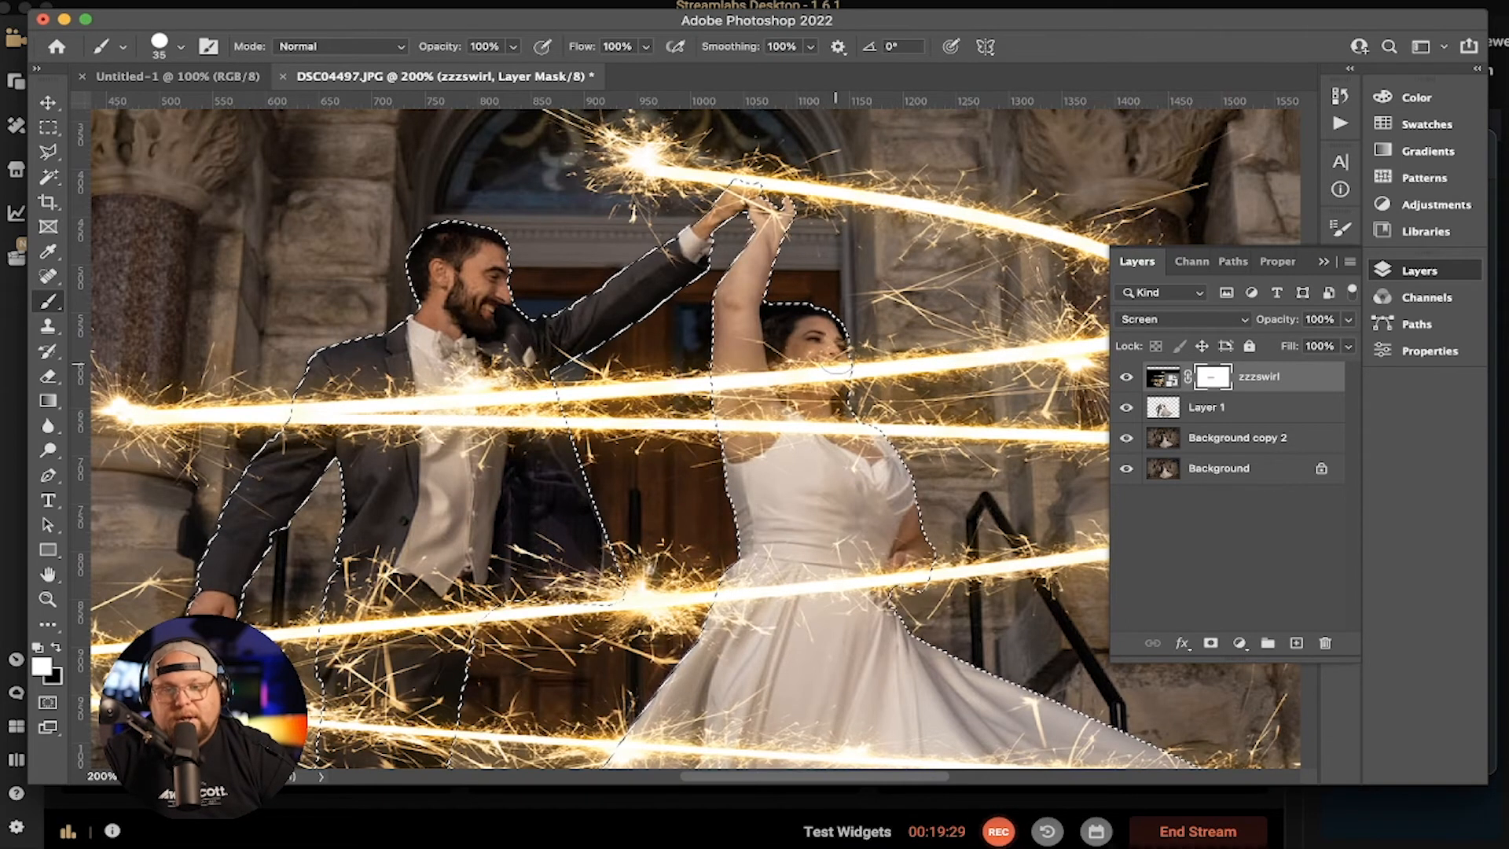
{"action": "key", "text": "x"}
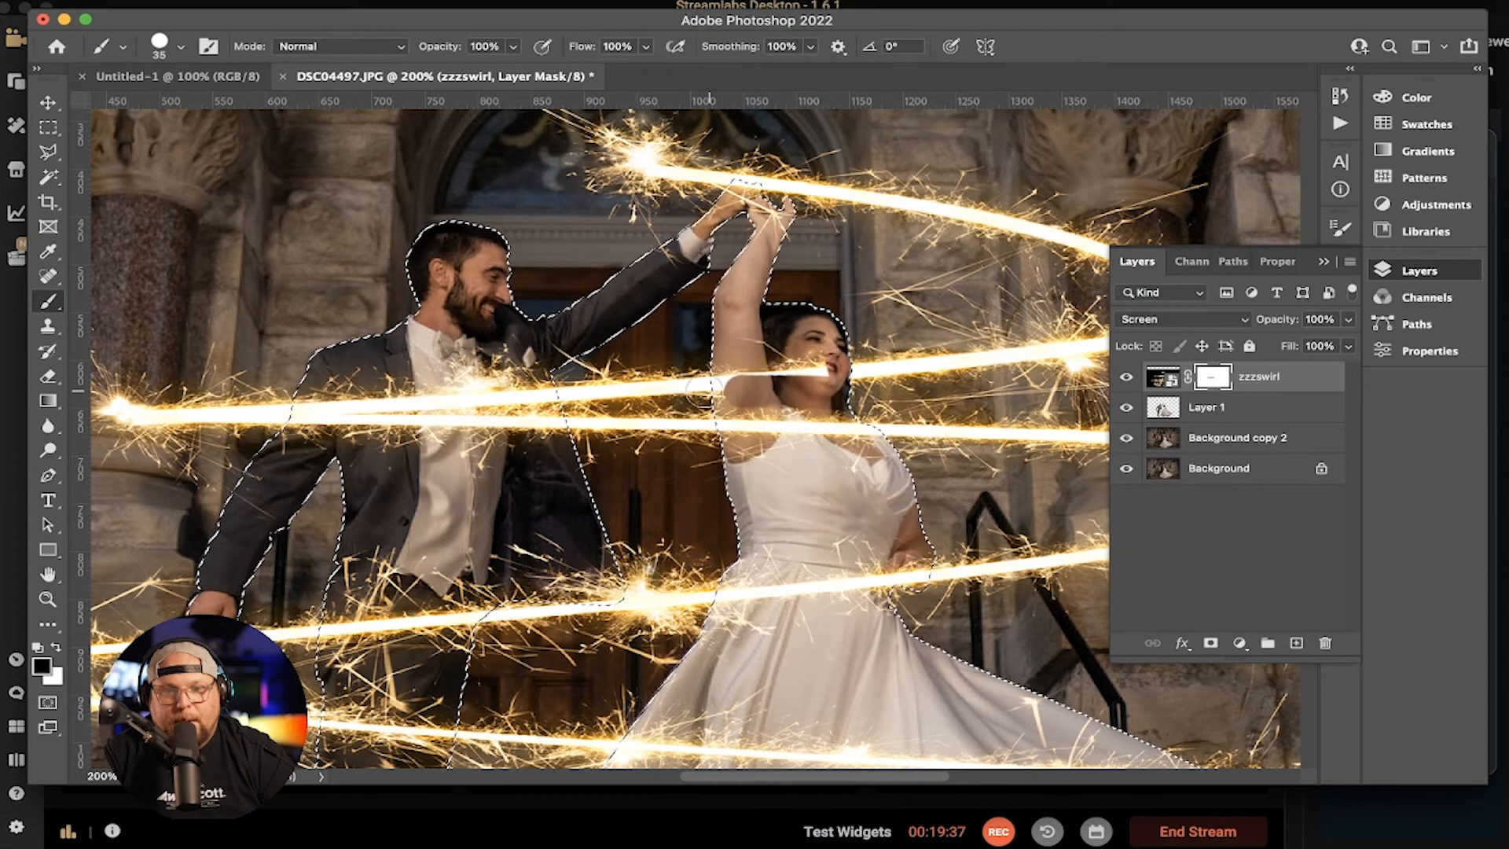
{"action": "left_click_drag", "start_coordinate": [721, 370], "coordinate": [787, 357]}
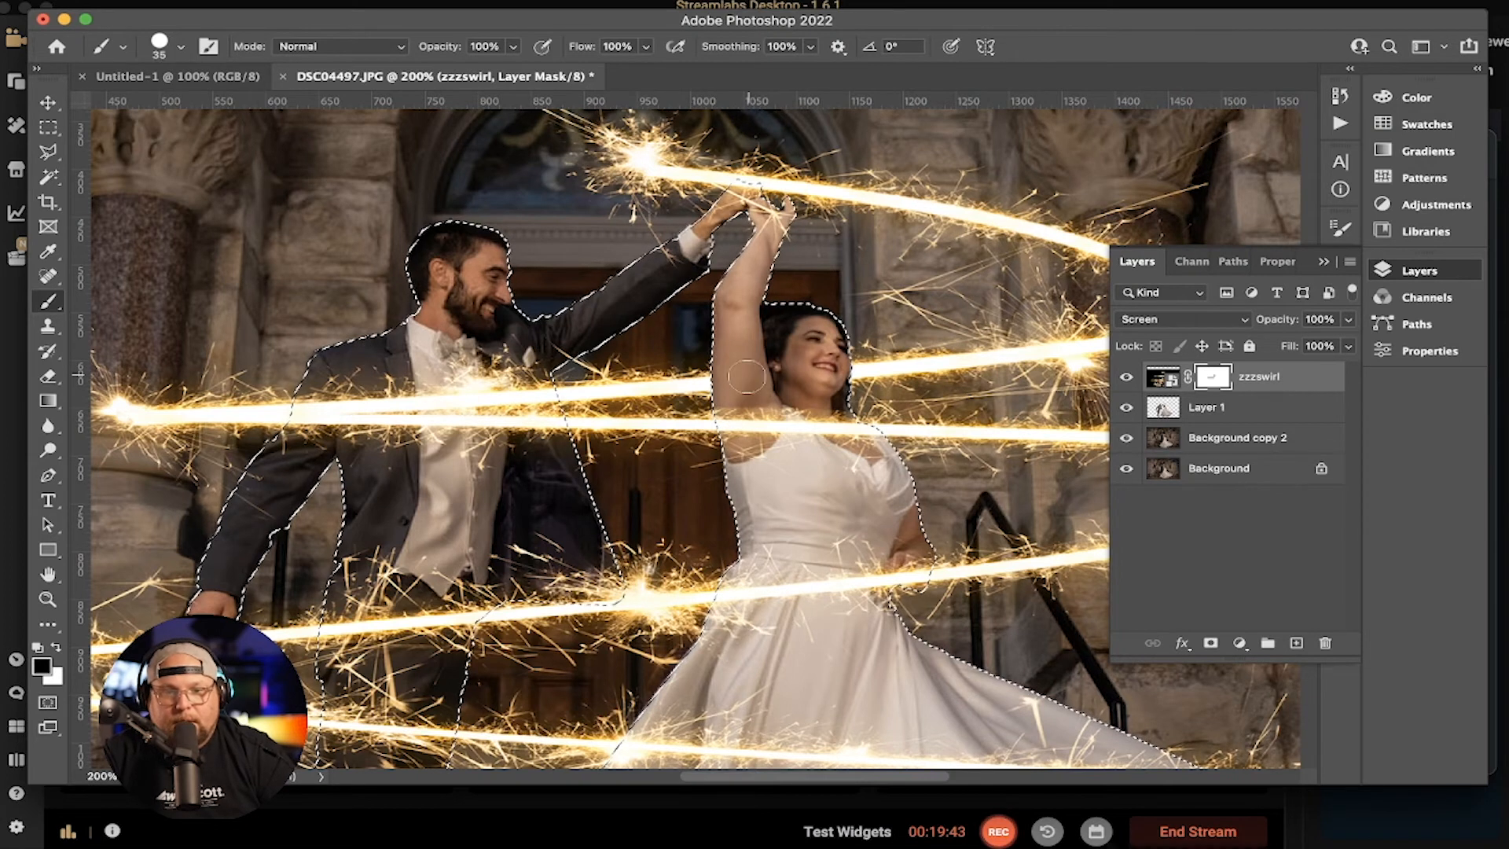
Mask out both upper strands across the groom's chest and sleeve with a black 50 px brush softened to 27% hardness
{"action": "left_click", "coordinate": [181, 47]}
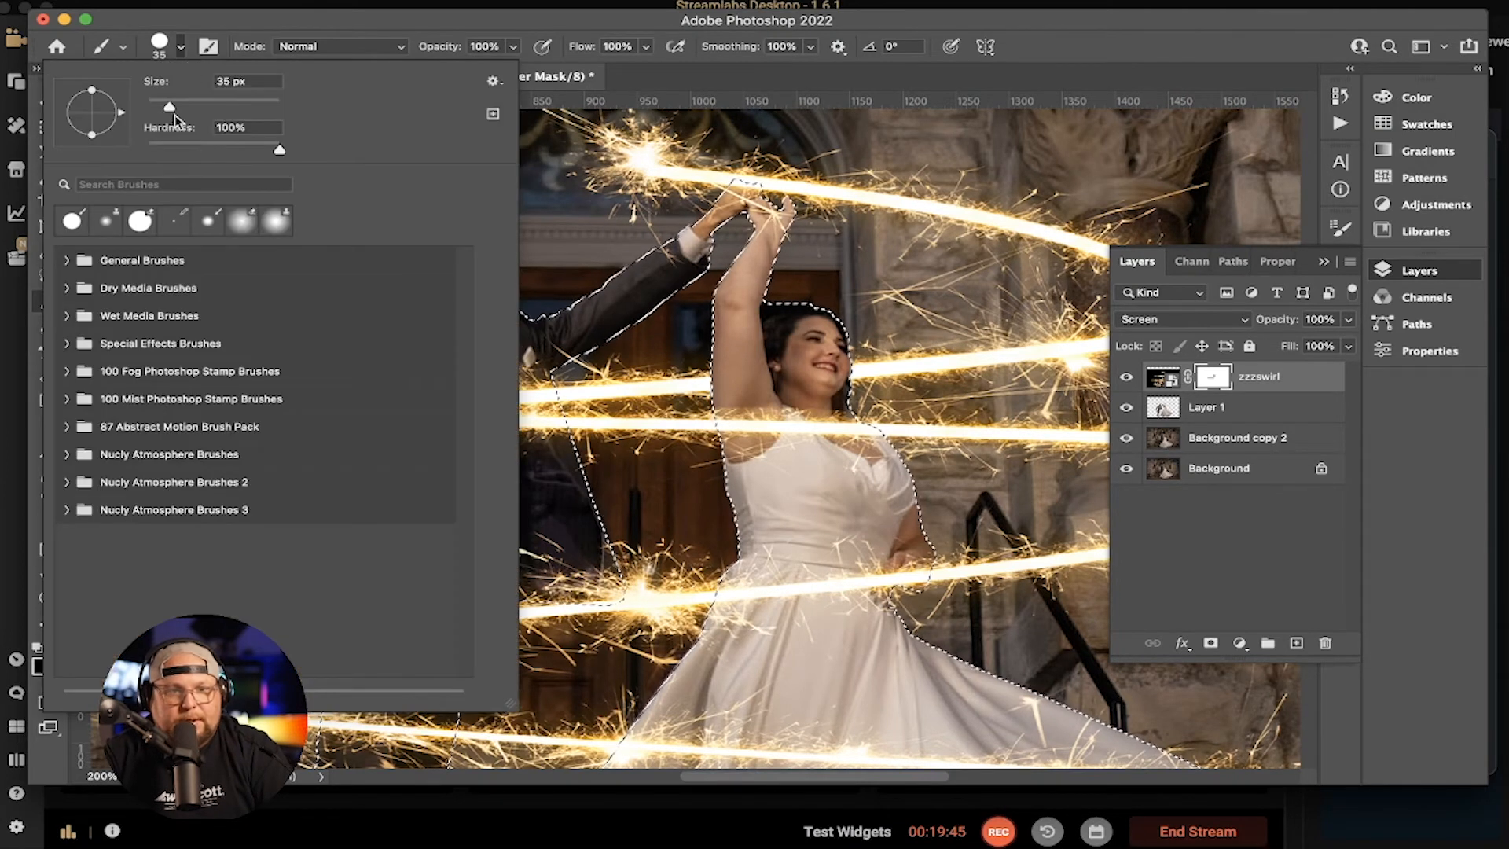
{"action": "left_click_drag", "start_coordinate": [283, 149], "coordinate": [198, 148]}
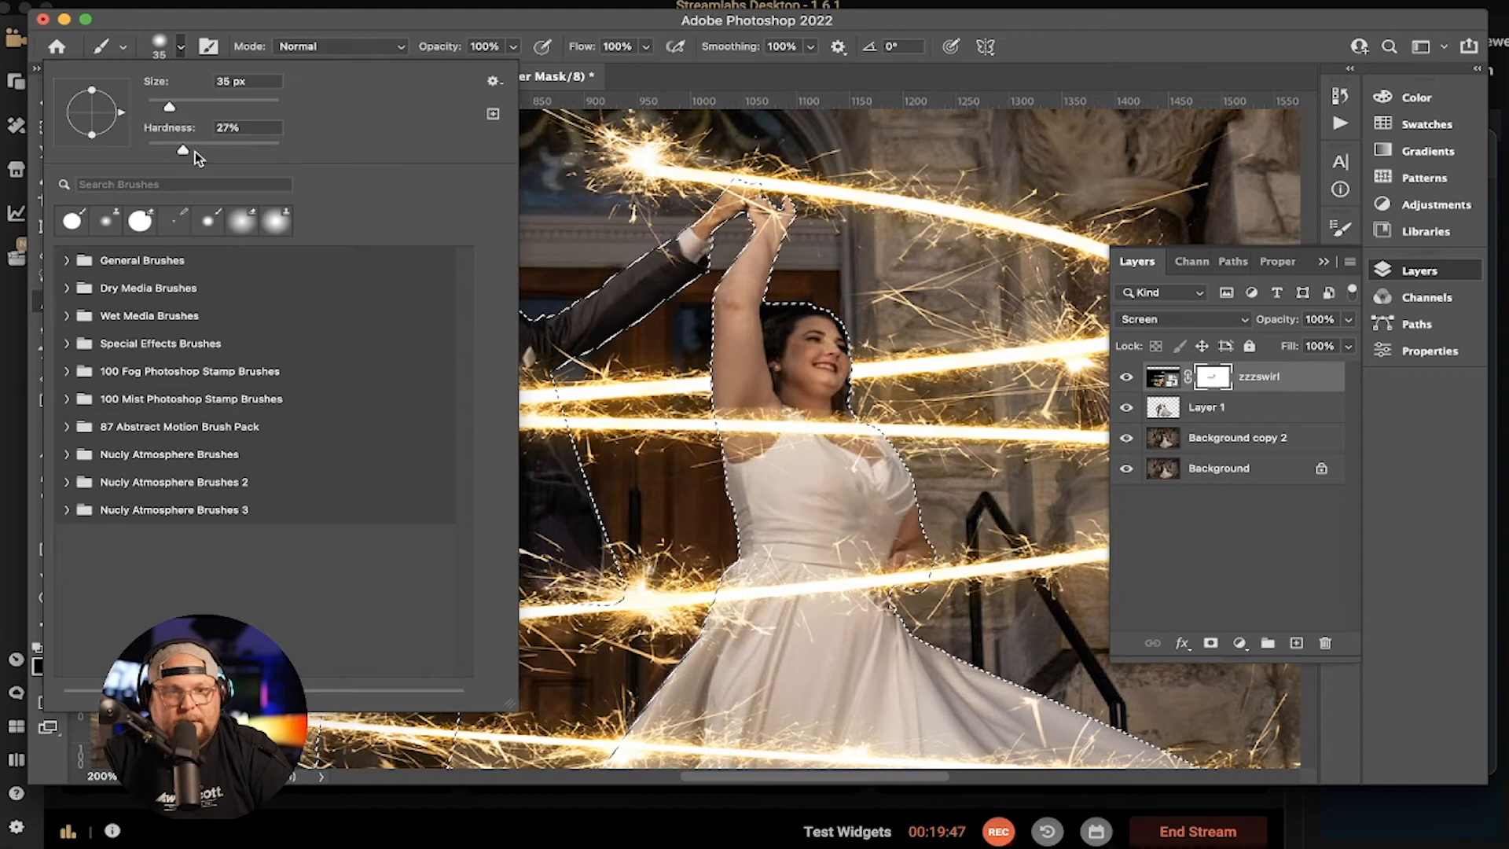
{"action": "key", "text": "Return"}
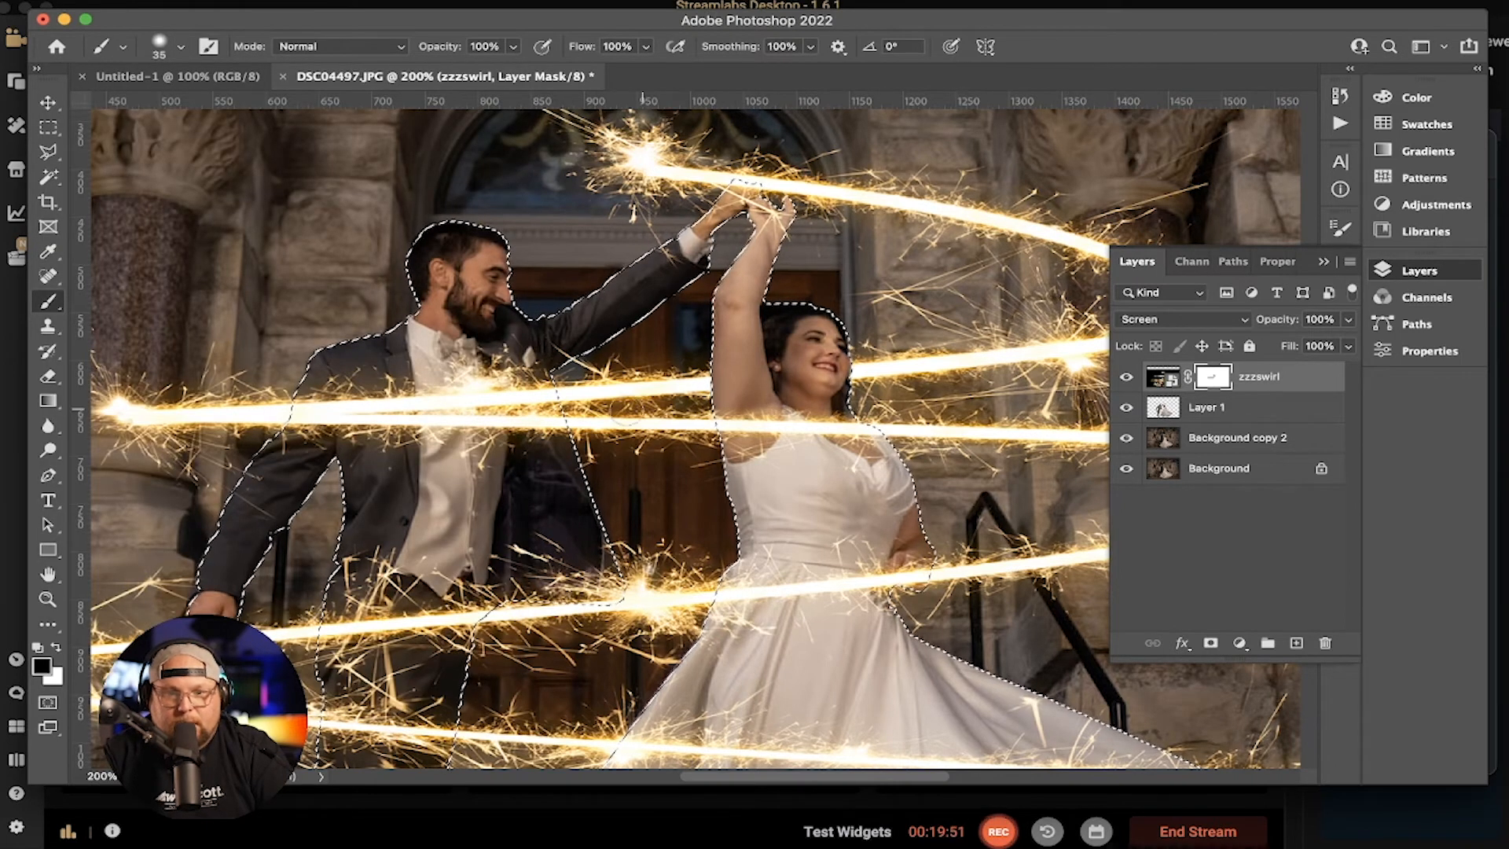
{"action": "left_click_drag", "start_coordinate": [642, 409], "coordinate": [838, 441]}
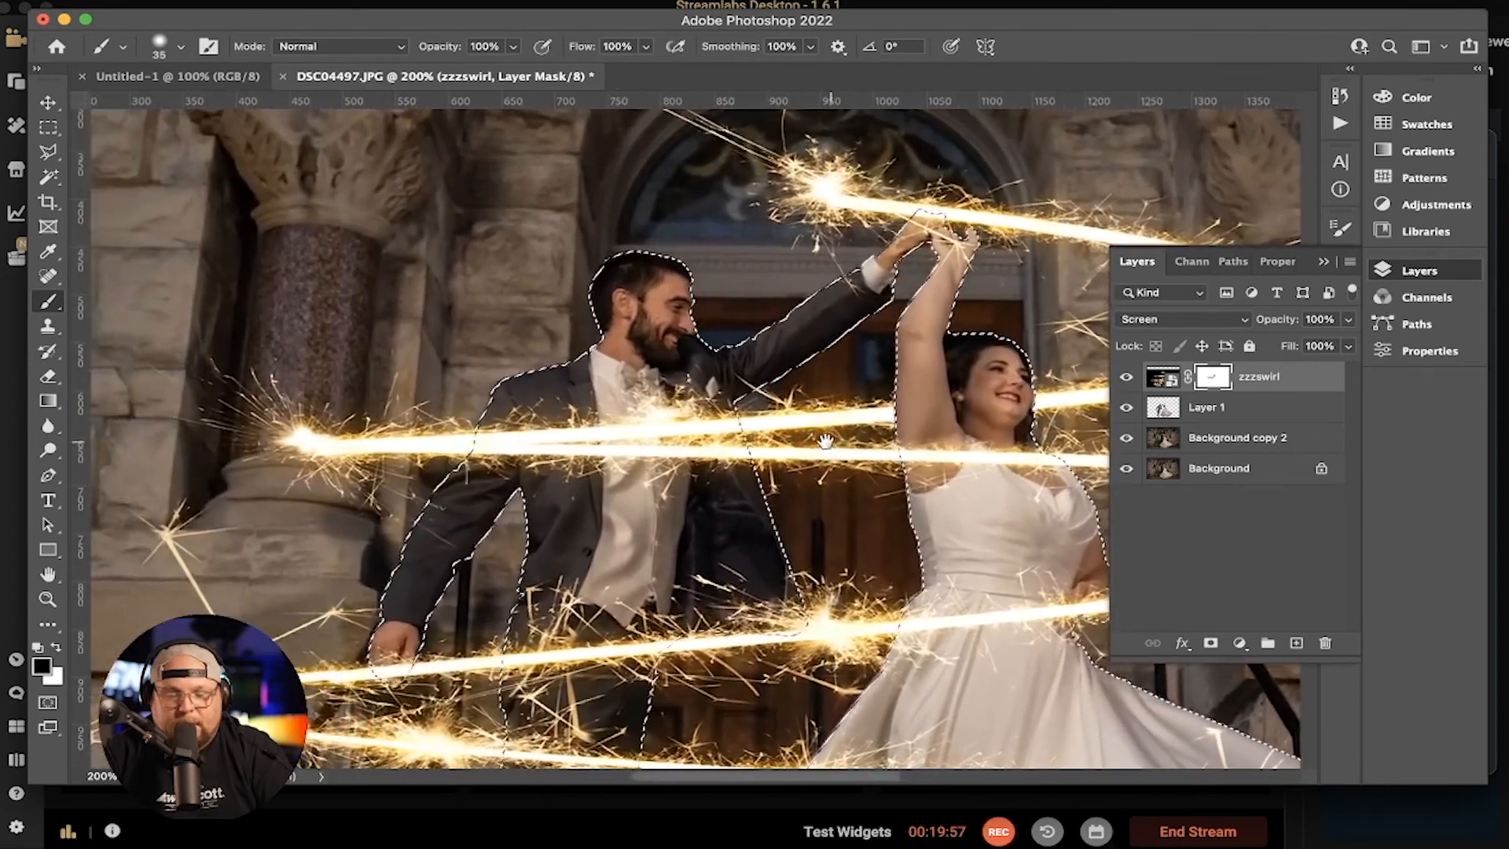
{"action": "left_click_drag", "start_coordinate": [676, 491], "coordinate": [756, 459]}
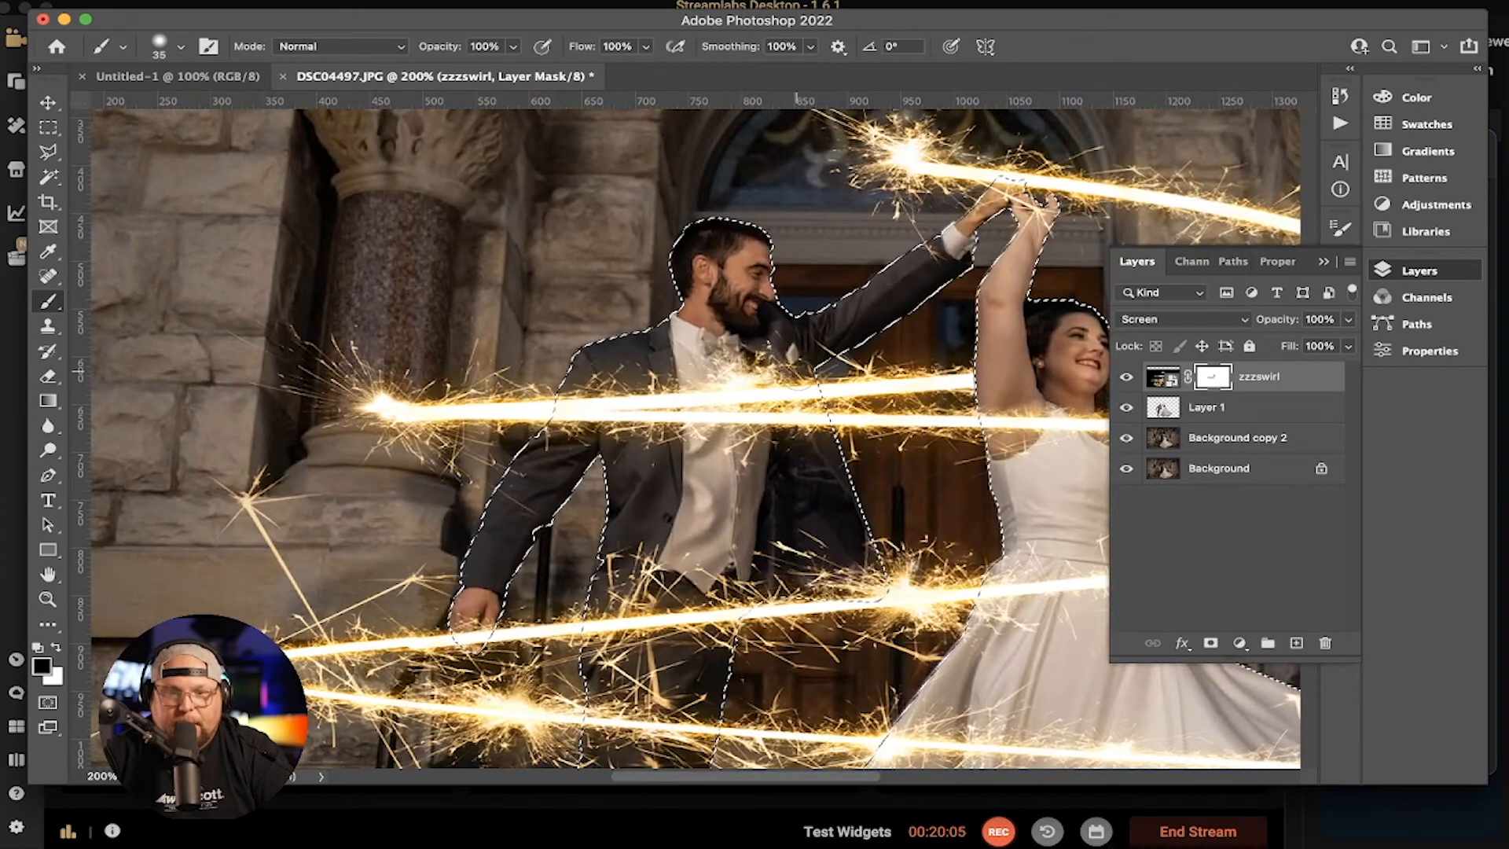
{"action": "key", "text": "bracketright"}
{"action": "key", "text": "bracketright"}
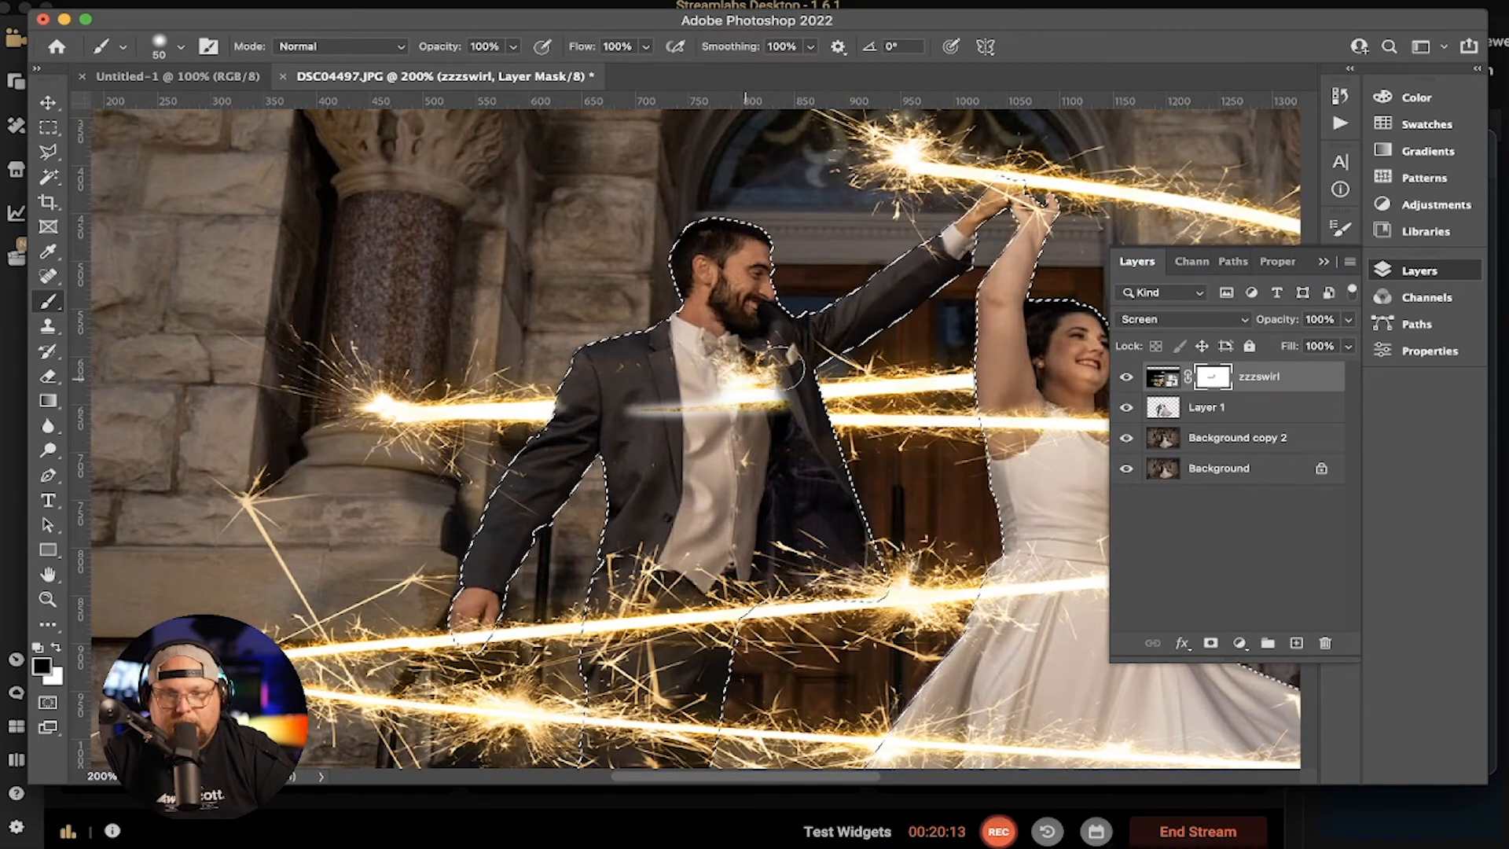
{"action": "left_click_drag", "start_coordinate": [780, 367], "coordinate": [759, 342]}
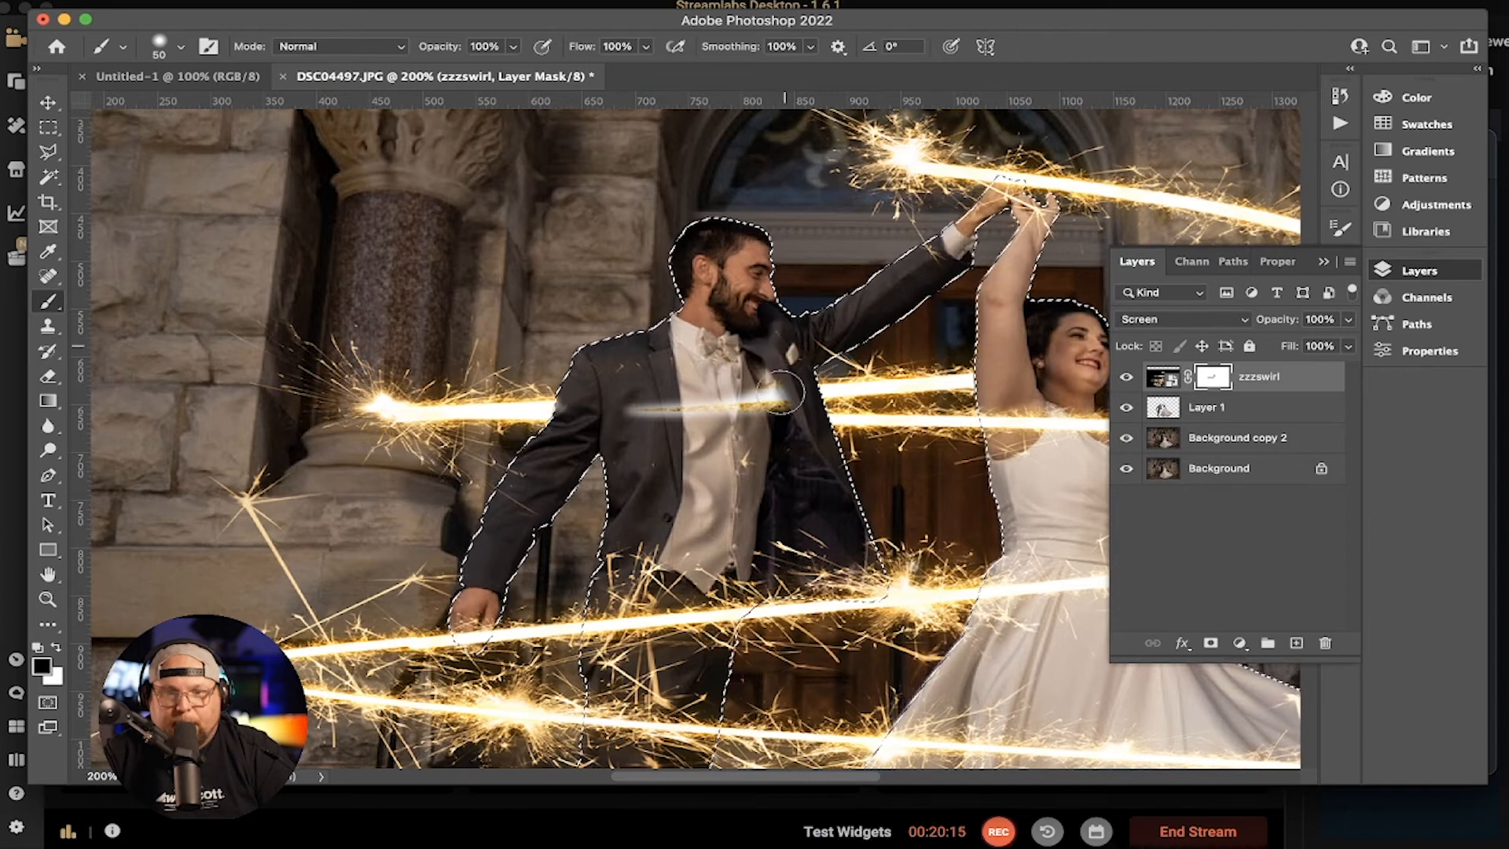
{"action": "left_click_drag", "start_coordinate": [788, 408], "coordinate": [629, 407]}
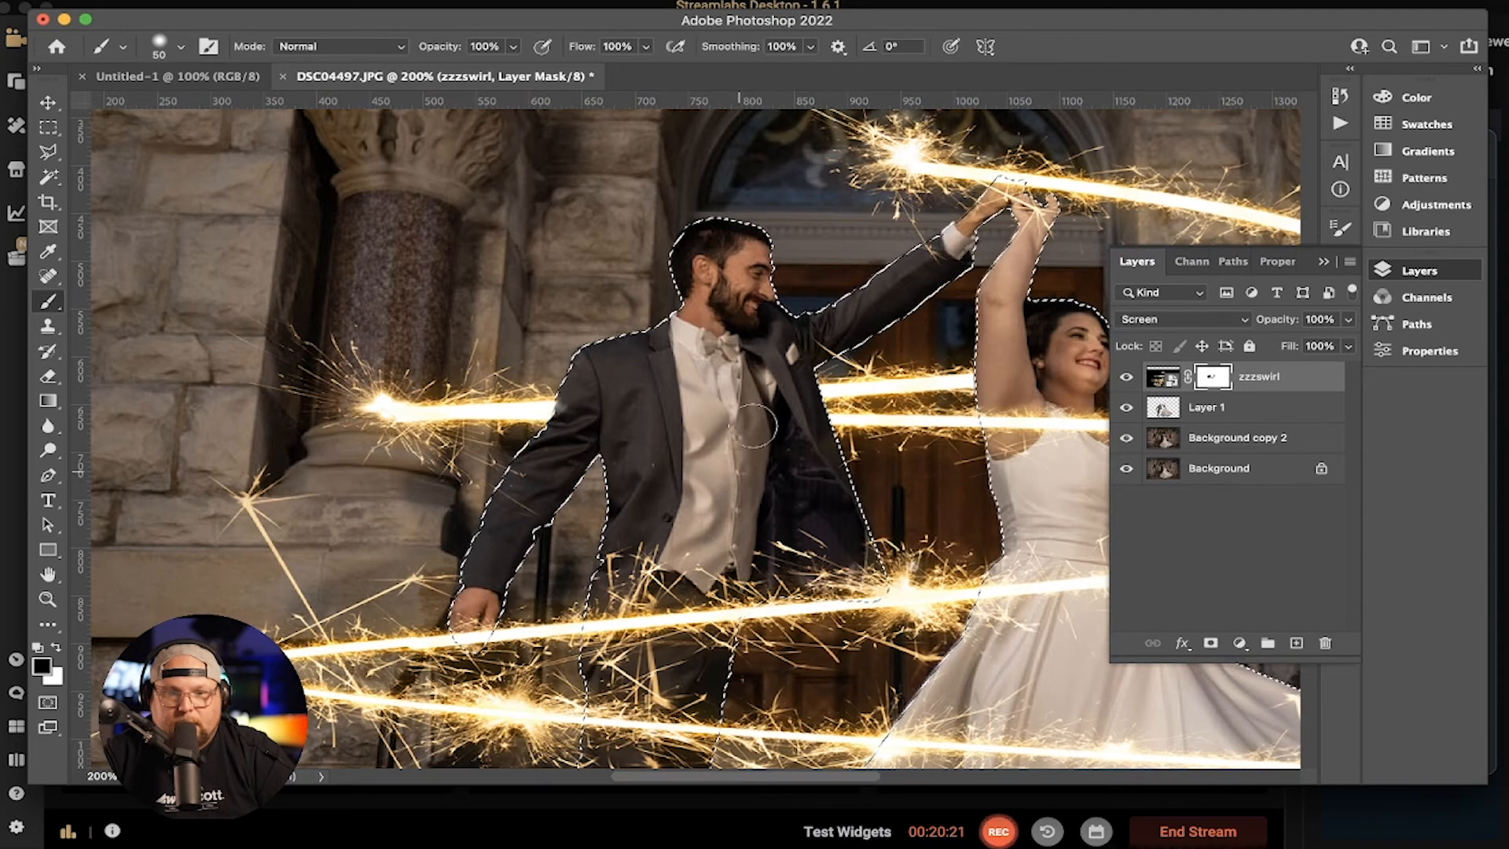
Paint black on the zzzswirl mask to hide the strand across the bride's waist and lowered hand
{"action": "key", "text": "super+minus"}
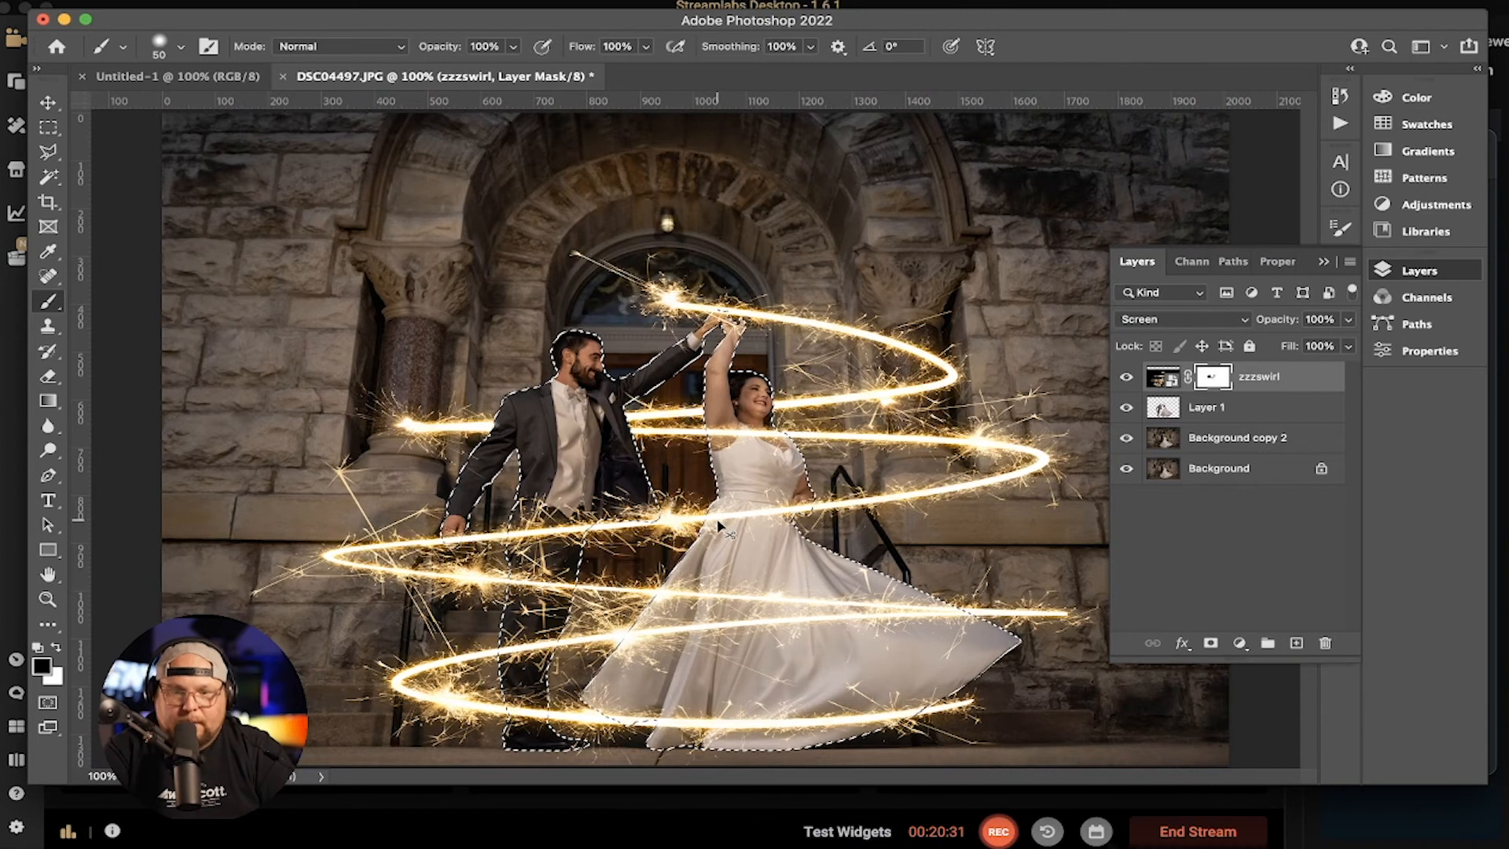
{"action": "key", "text": "super+plus"}
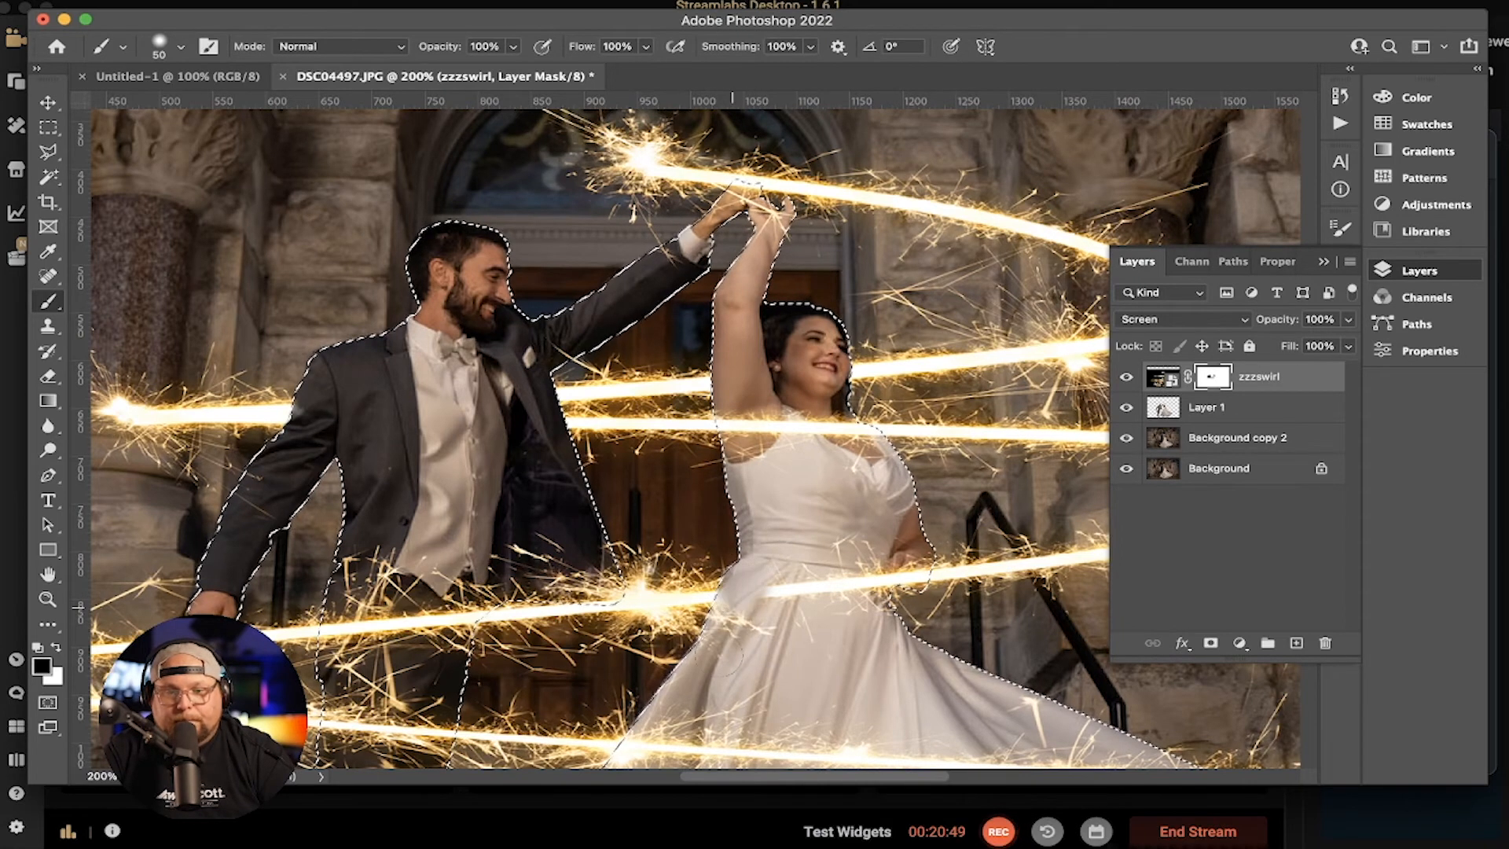
{"action": "mouse_move", "coordinate": [803, 627]}
{"action": "left_mouse_down"}
{"action": "mouse_move", "coordinate": [814, 564]}
{"action": "mouse_move", "coordinate": [848, 589]}
{"action": "mouse_move", "coordinate": [928, 550]}
{"action": "left_mouse_up"}
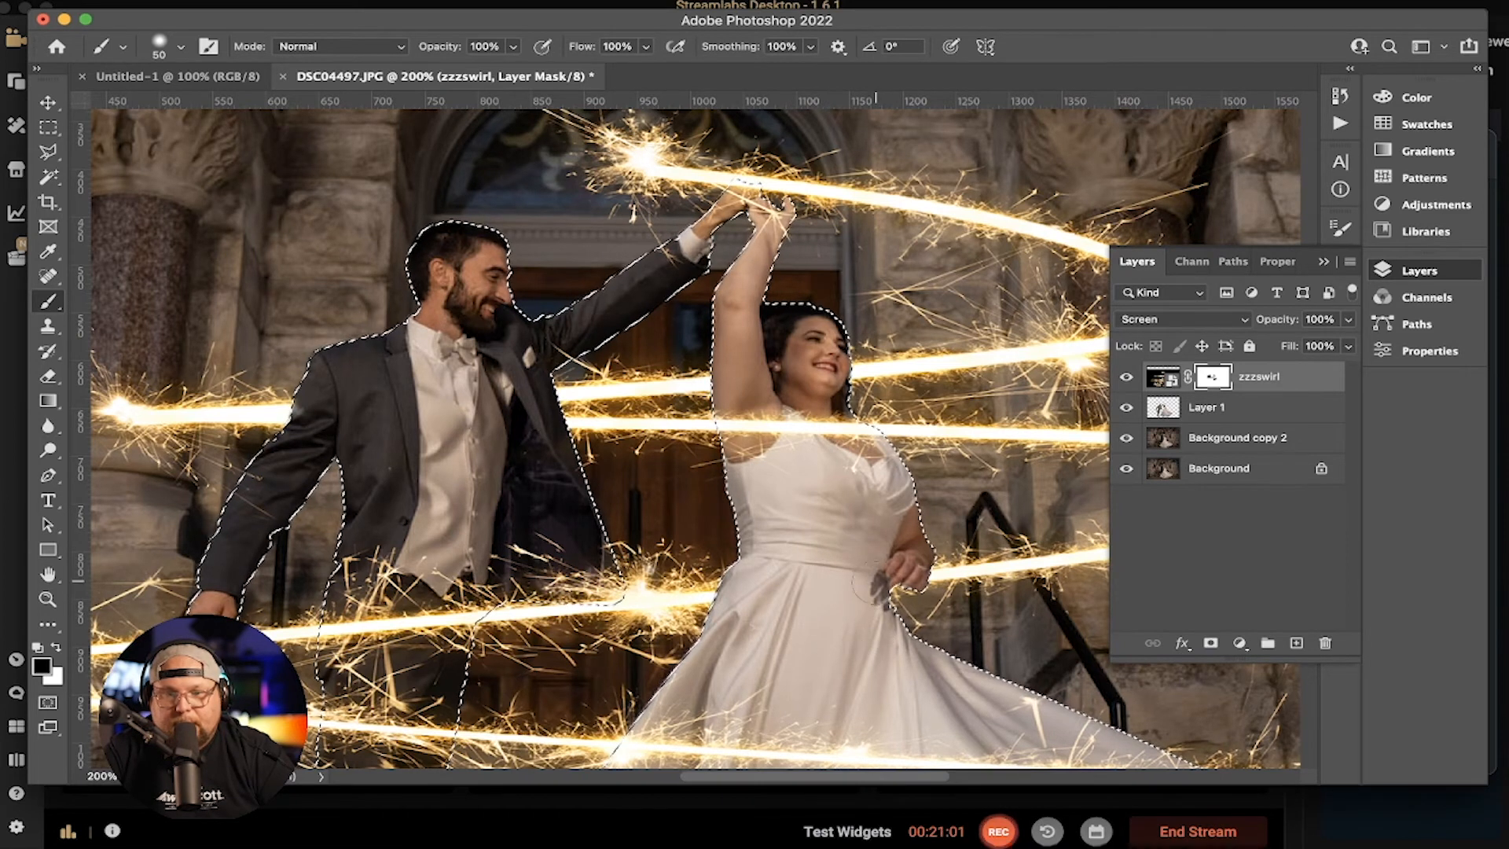
Mask out the strand and sparks crossing the groom's thighs, raising the brush hardness to 100% and reducing its size to 30 px
{"action": "left_click_drag", "start_coordinate": [836, 652], "coordinate": [914, 404]}
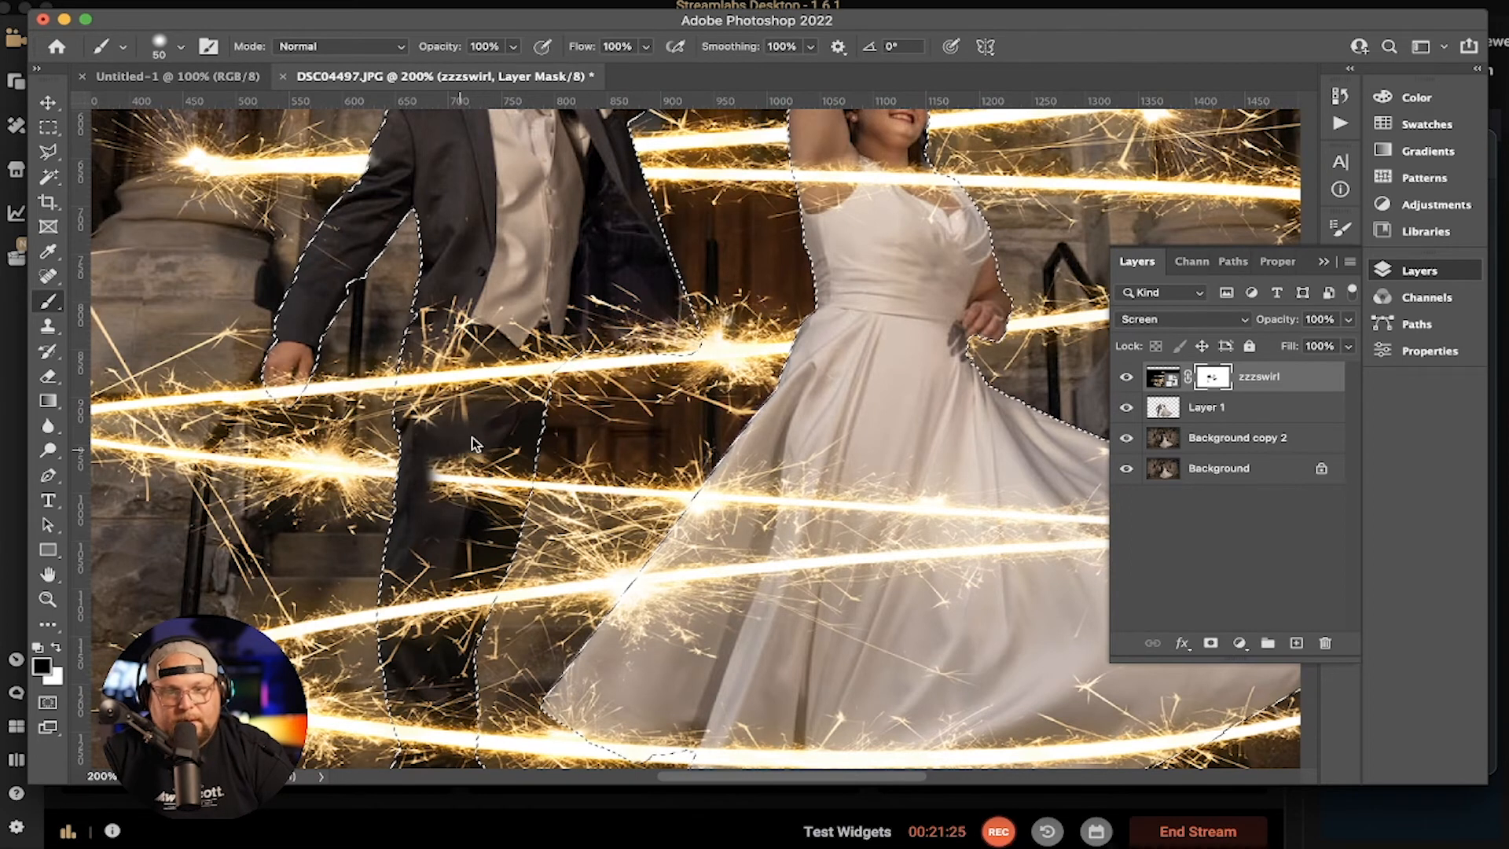
{"action": "mouse_move", "coordinate": [532, 481]}
{"action": "left_mouse_down"}
{"action": "mouse_move", "coordinate": [505, 543]}
{"action": "mouse_move", "coordinate": [512, 515]}
{"action": "mouse_move", "coordinate": [410, 493]}
{"action": "mouse_move", "coordinate": [516, 477]}
{"action": "mouse_move", "coordinate": [448, 462]}
{"action": "left_mouse_up"}
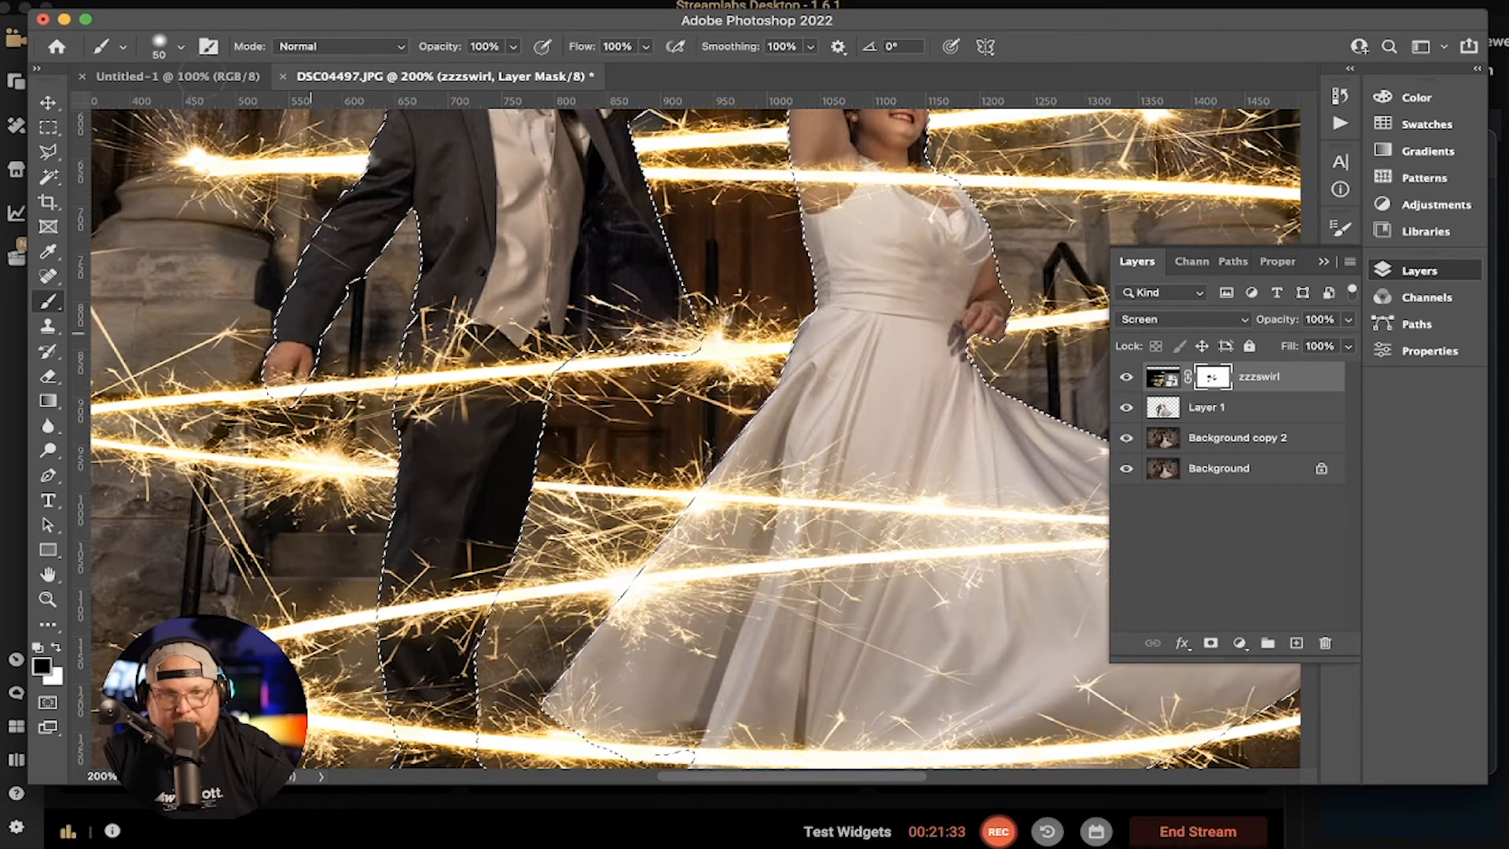
{"action": "left_click", "coordinate": [182, 47]}
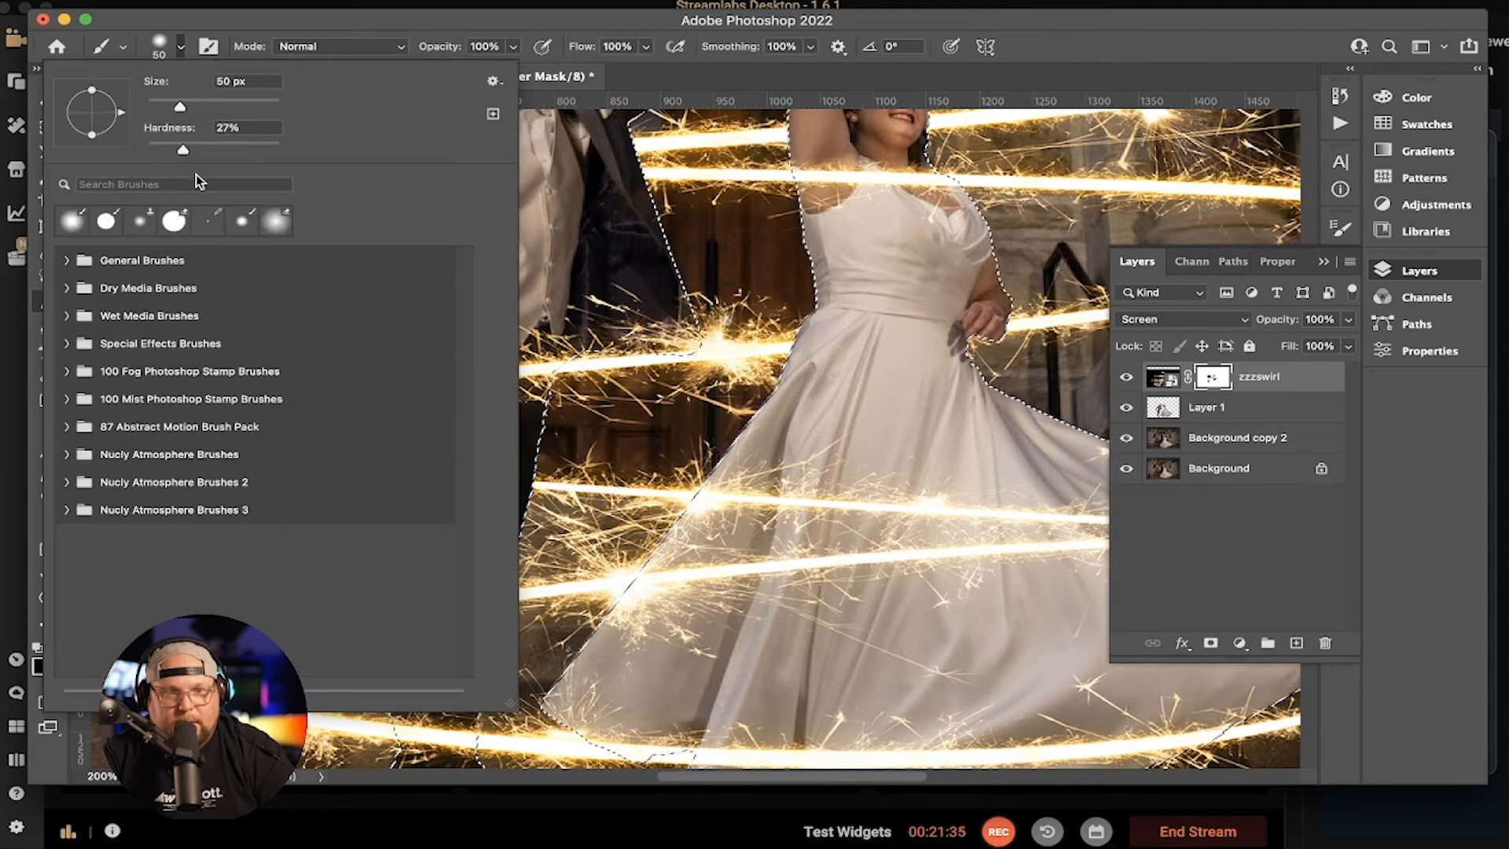
{"action": "left_click_drag", "start_coordinate": [183, 150], "coordinate": [520, 139]}
{"action": "left_click", "coordinate": [677, 23]}
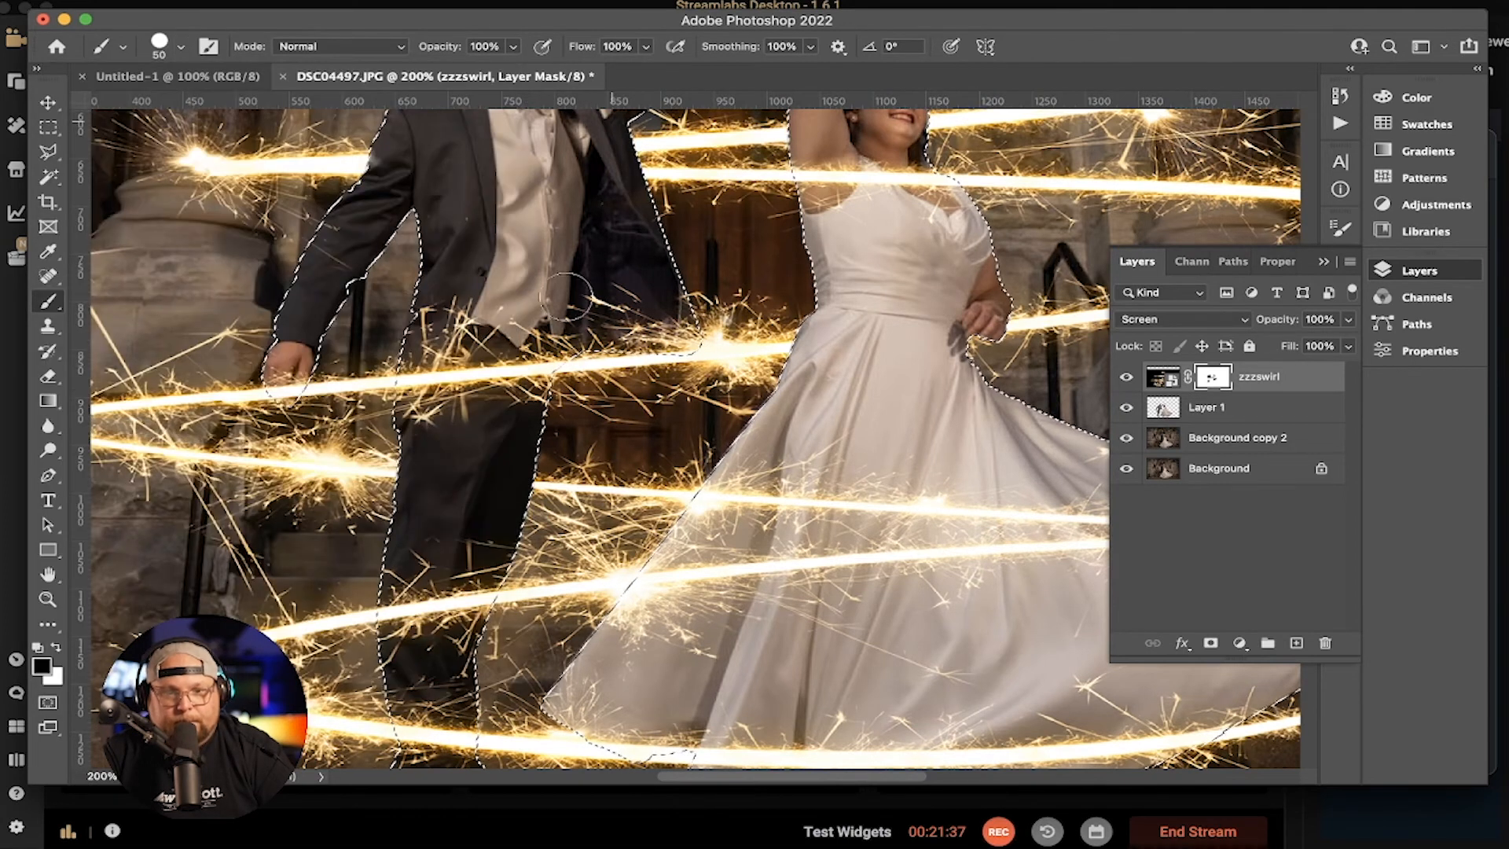
{"action": "key", "text": "bracketleft"}
{"action": "key", "text": "bracketleft"}
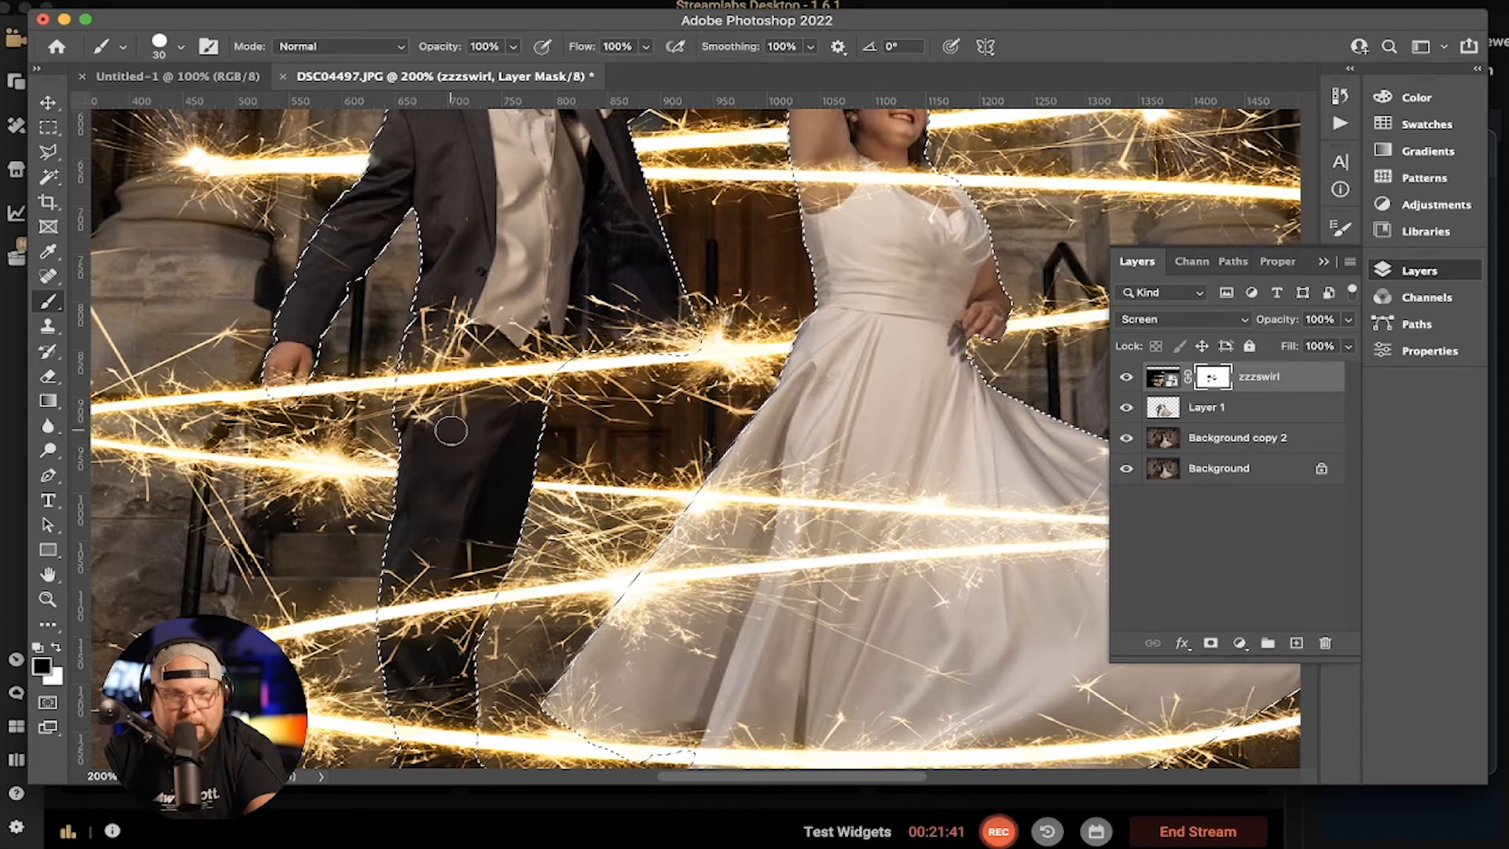
{"action": "mouse_move", "coordinate": [480, 516]}
{"action": "left_mouse_down"}
{"action": "mouse_move", "coordinate": [425, 532]}
{"action": "mouse_move", "coordinate": [434, 486]}
{"action": "mouse_move", "coordinate": [463, 533]}
{"action": "left_mouse_up"}
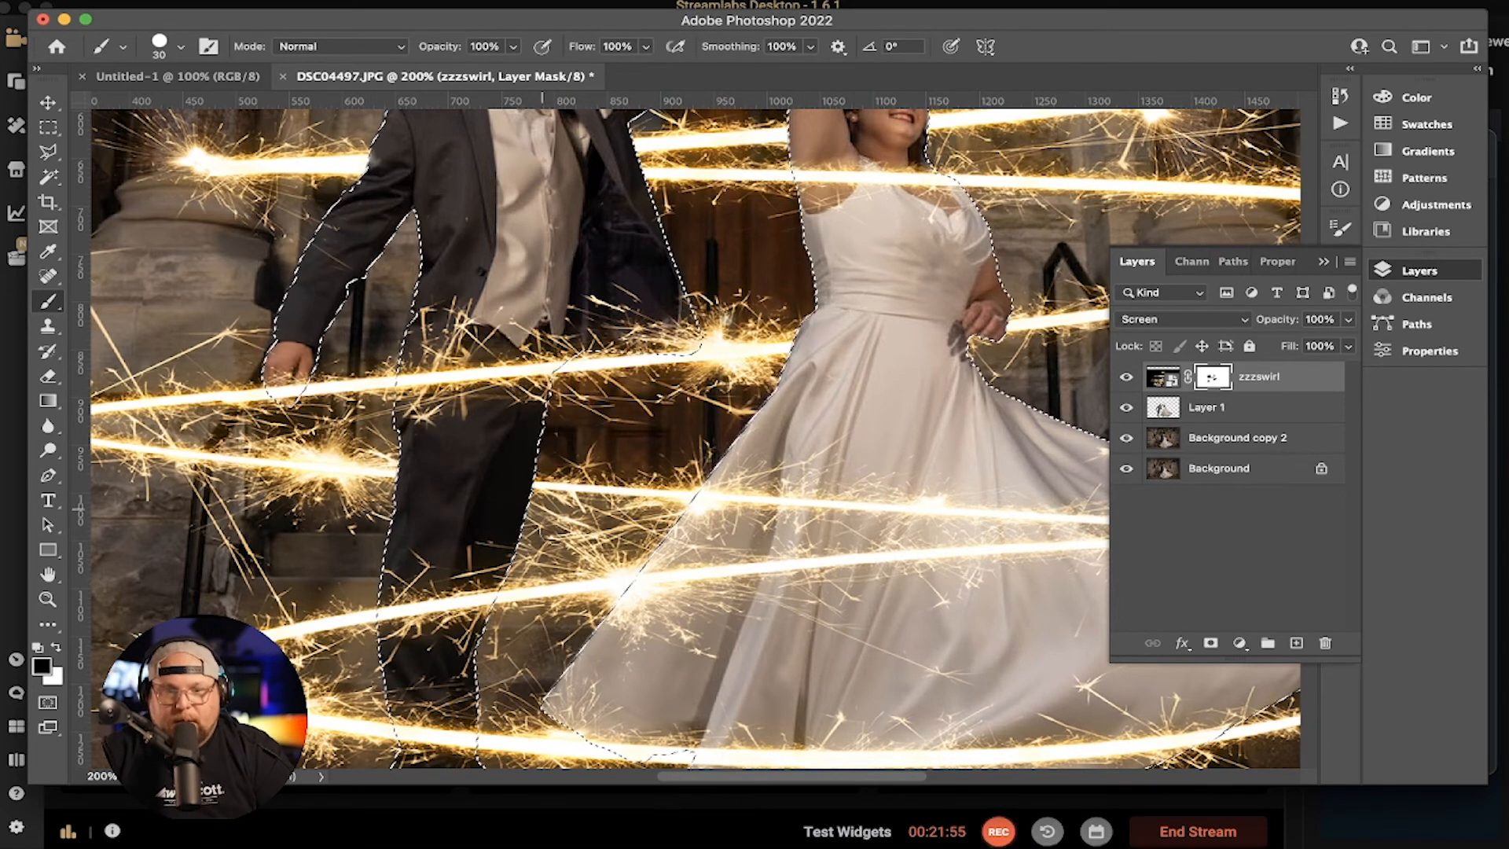
Hide the lowest strand across the dress hem with 30 px and 80 px black brushes on the zzzswirl mask, and deselect the couple
{"action": "mouse_move", "coordinate": [603, 492]}
{"action": "left_mouse_down"}
{"action": "mouse_move", "coordinate": [306, 406]}
{"action": "mouse_move", "coordinate": [297, 373]}
{"action": "left_mouse_up"}
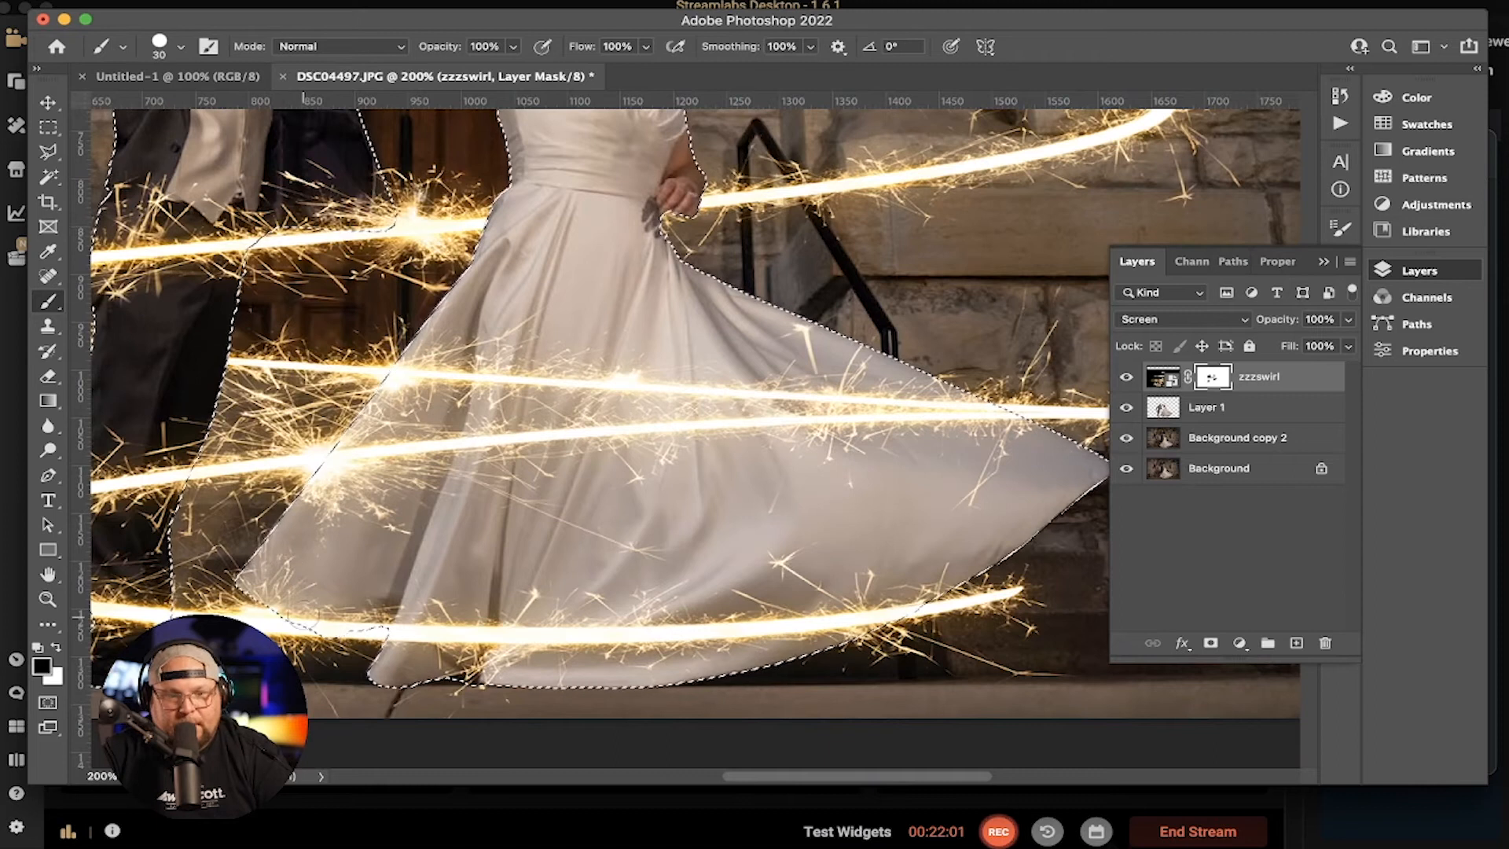
{"action": "mouse_move", "coordinate": [289, 609]}
{"action": "left_mouse_down"}
{"action": "mouse_move", "coordinate": [340, 629]}
{"action": "mouse_move", "coordinate": [399, 604]}
{"action": "mouse_move", "coordinate": [374, 600]}
{"action": "left_mouse_up"}
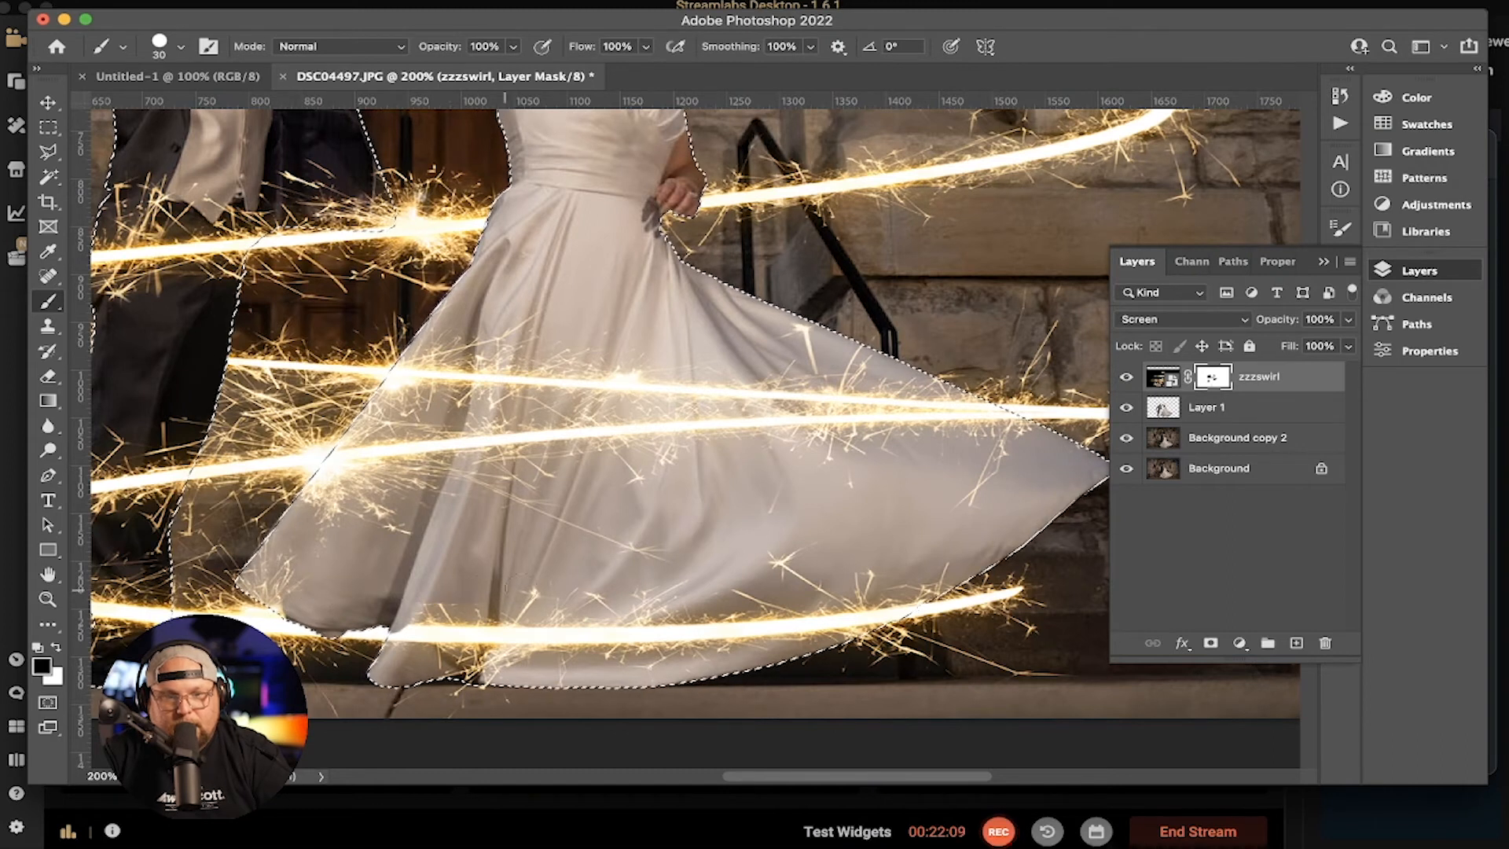
{"action": "key", "text": "bracketright"}
{"action": "key", "text": "bracketright"}
{"action": "key", "text": "bracketright"}
{"action": "key", "text": "bracketright"}
{"action": "key", "text": "bracketright"}
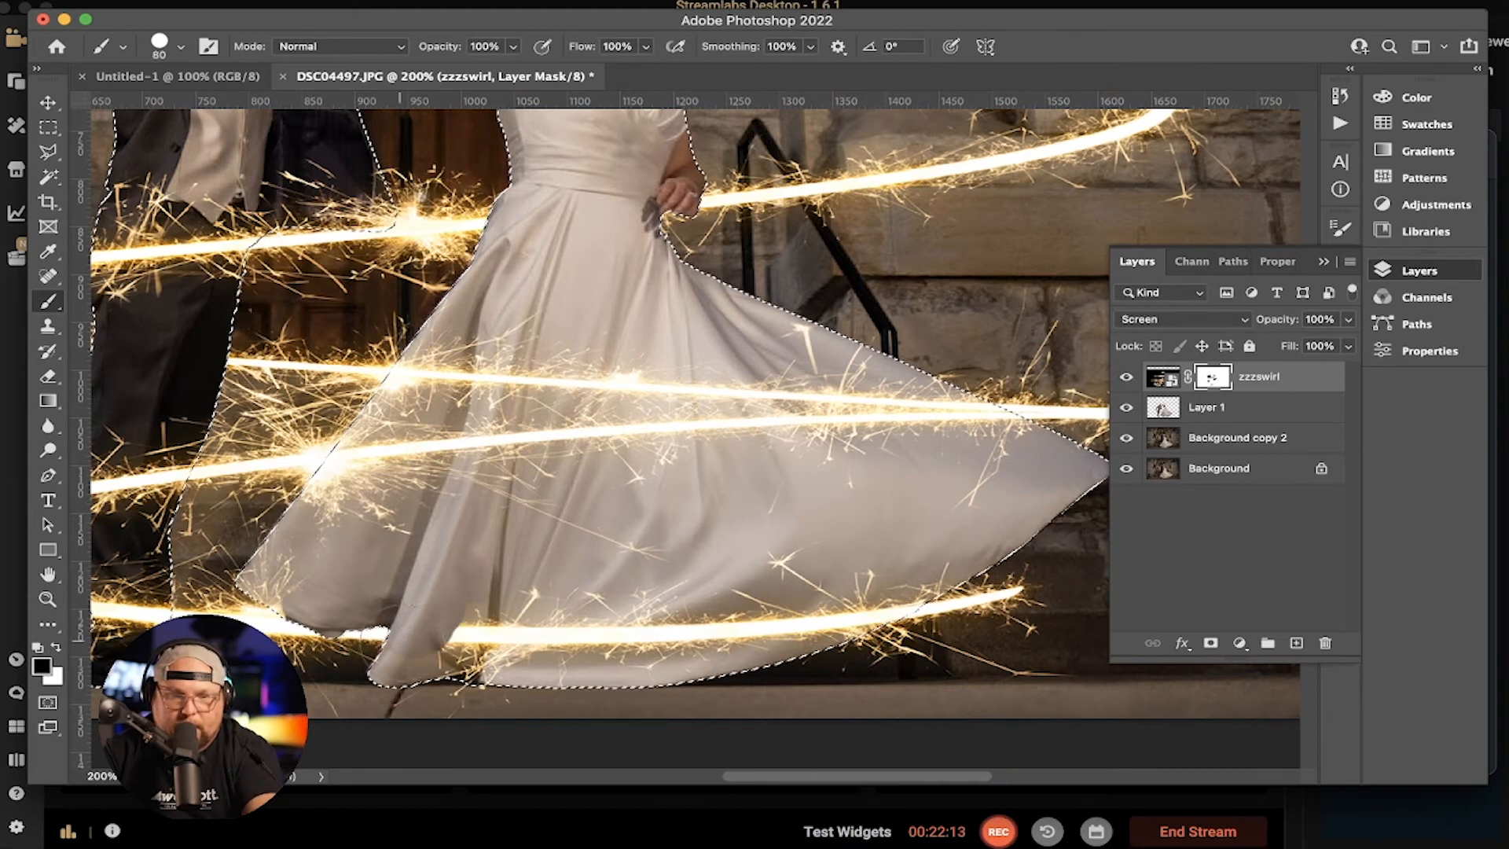
{"action": "mouse_move", "coordinate": [479, 625]}
{"action": "left_mouse_down"}
{"action": "mouse_move", "coordinate": [735, 618]}
{"action": "mouse_move", "coordinate": [923, 580]}
{"action": "left_mouse_up"}
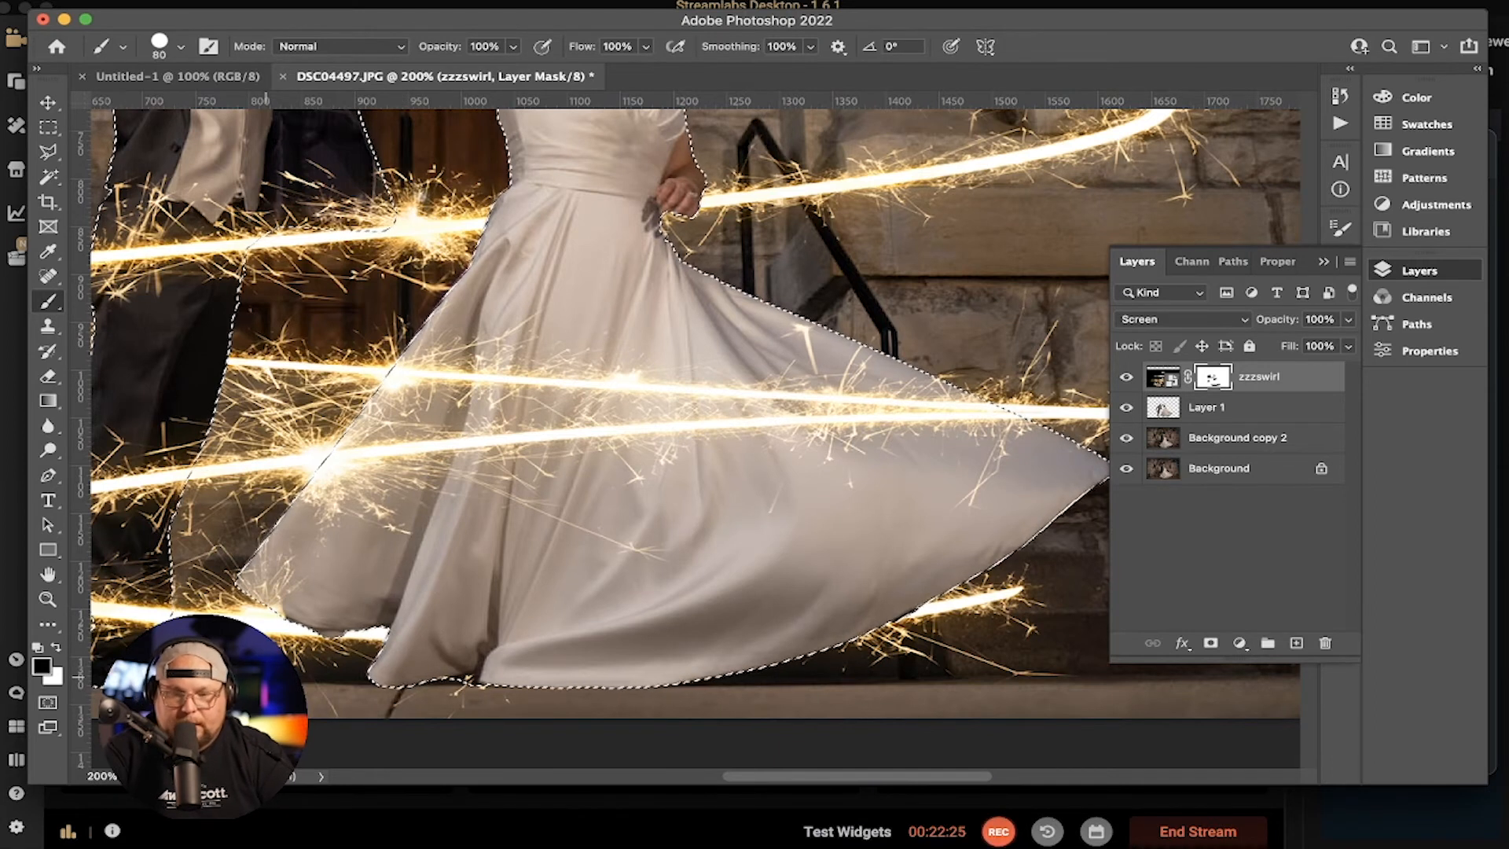
{"action": "key", "text": "super+minus"}
{"action": "key", "text": "super+minus"}
{"action": "key", "text": "super+equal"}
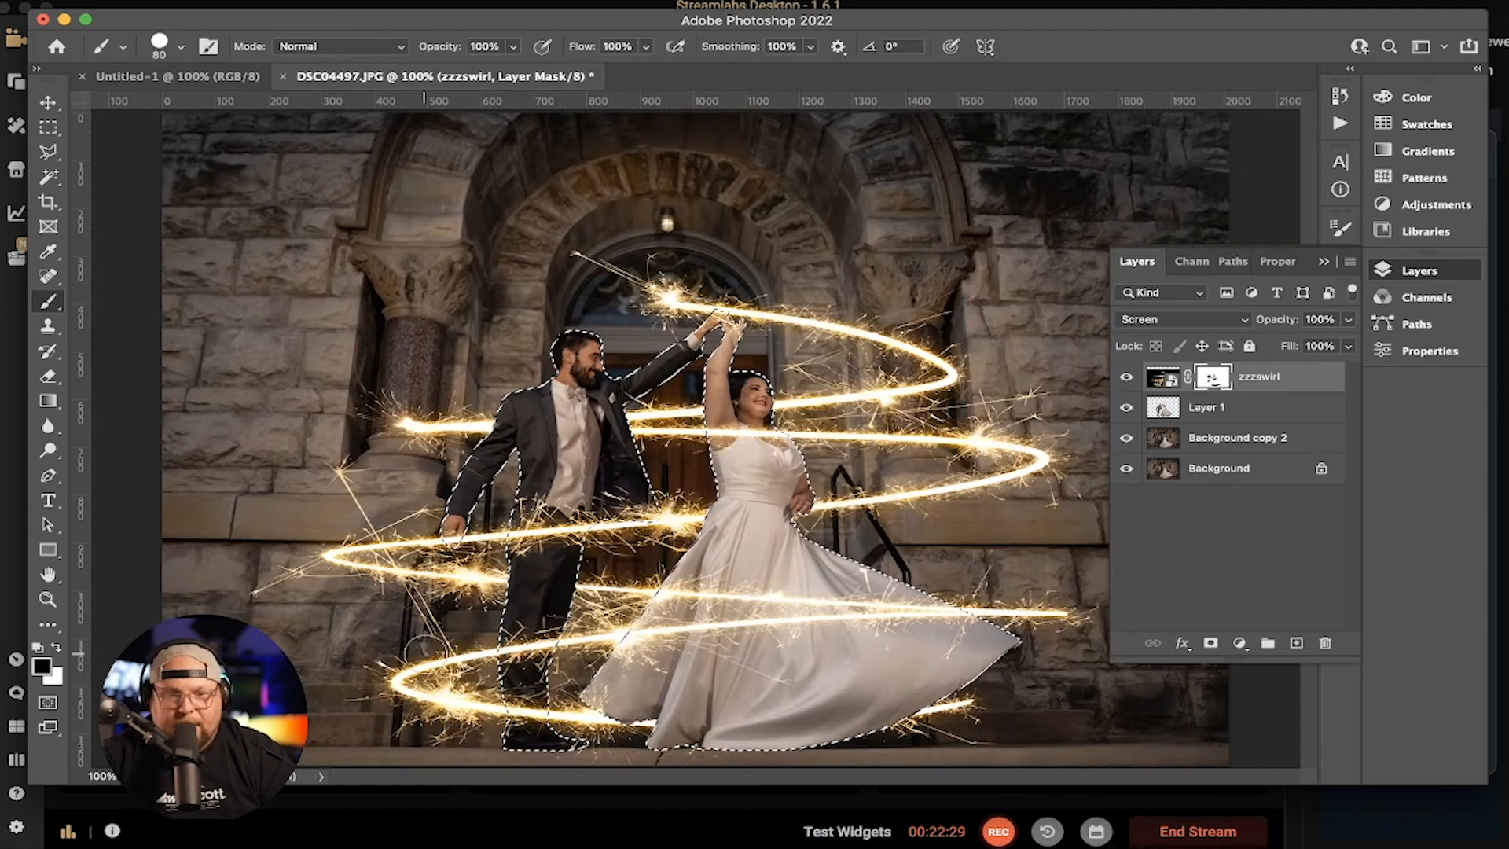
{"action": "key", "text": "super+d"}
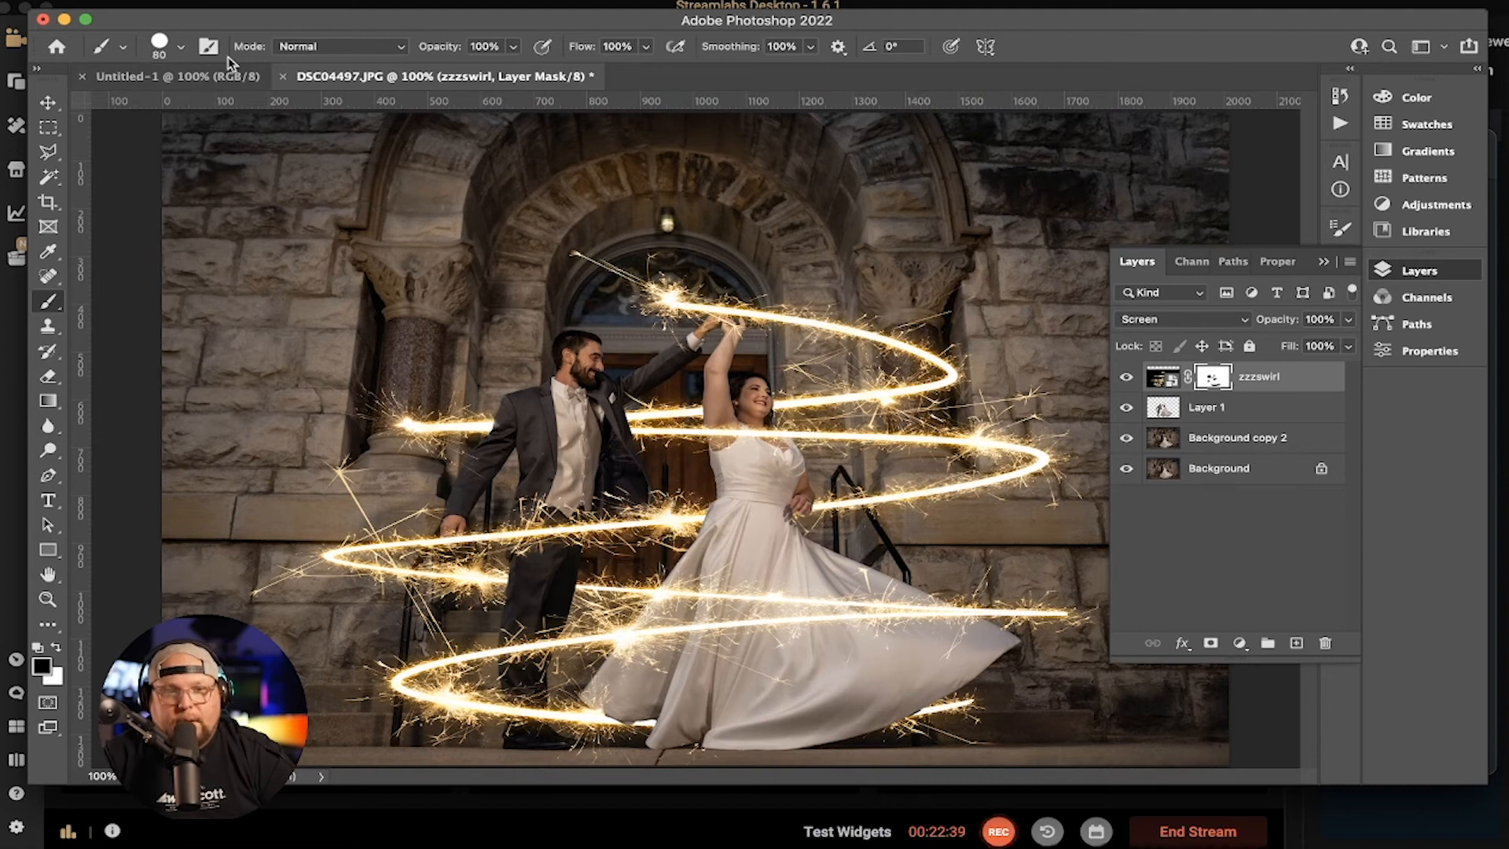
Soften the brush to 21% hardness, shrink it to 10 px and touch up the mask where the strand meets the bride's raised arm
{"action": "left_click", "coordinate": [181, 47]}
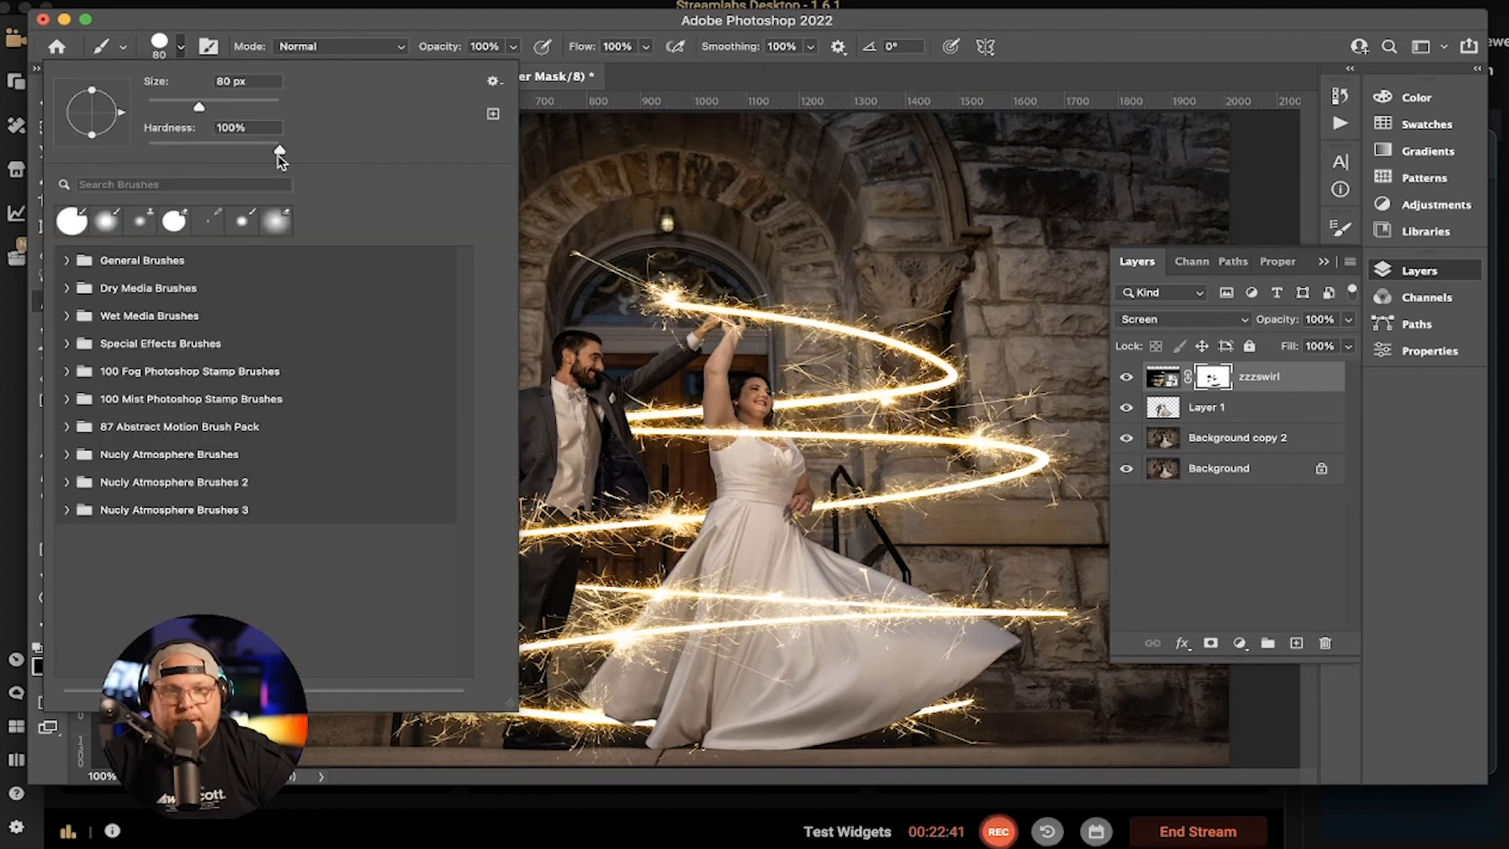
{"action": "left_click_drag", "start_coordinate": [270, 149], "coordinate": [176, 151]}
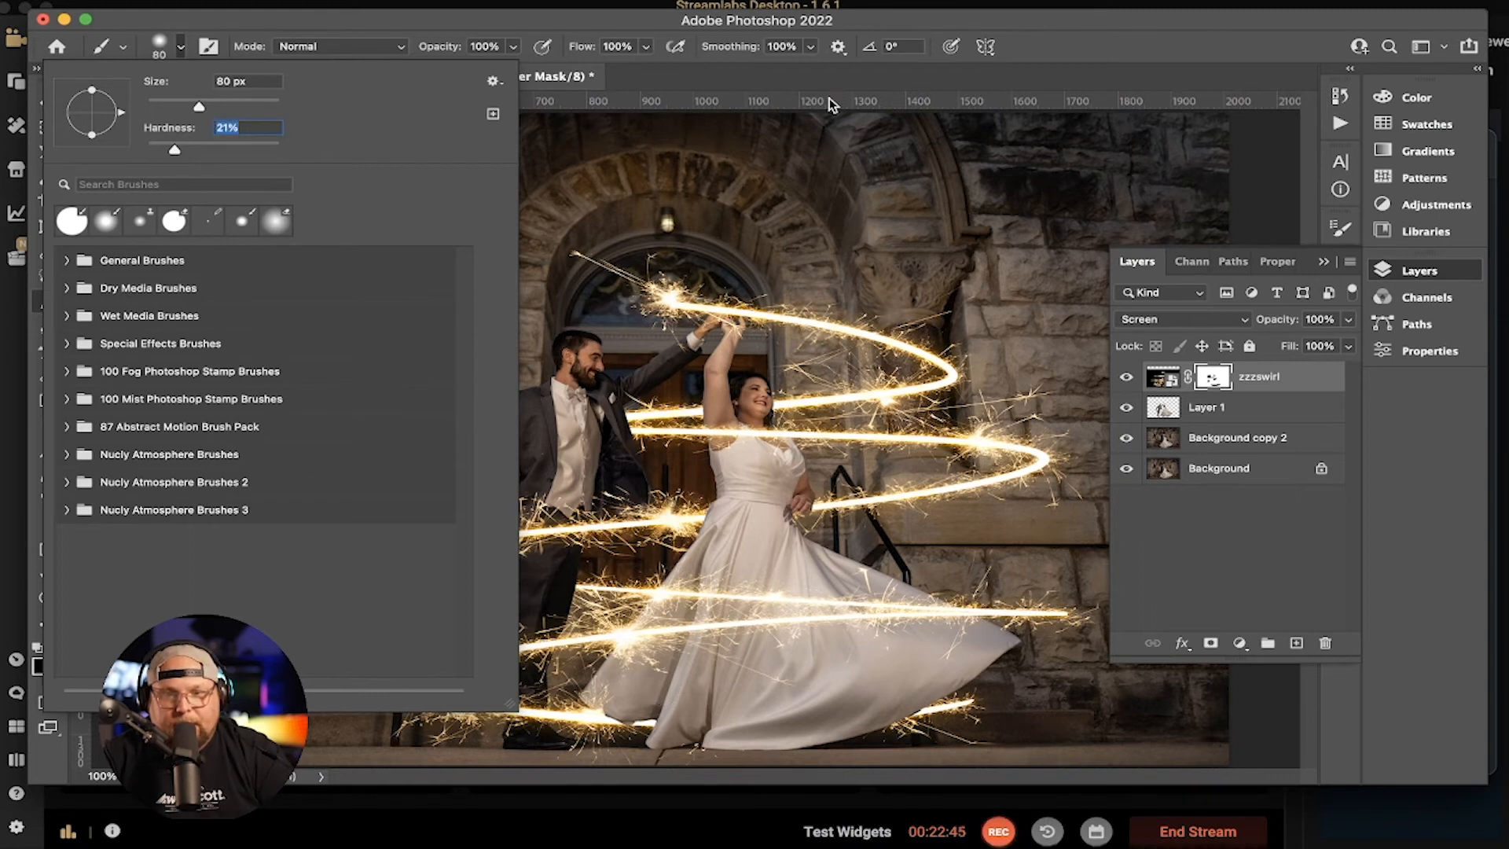
{"action": "key", "text": "Return"}
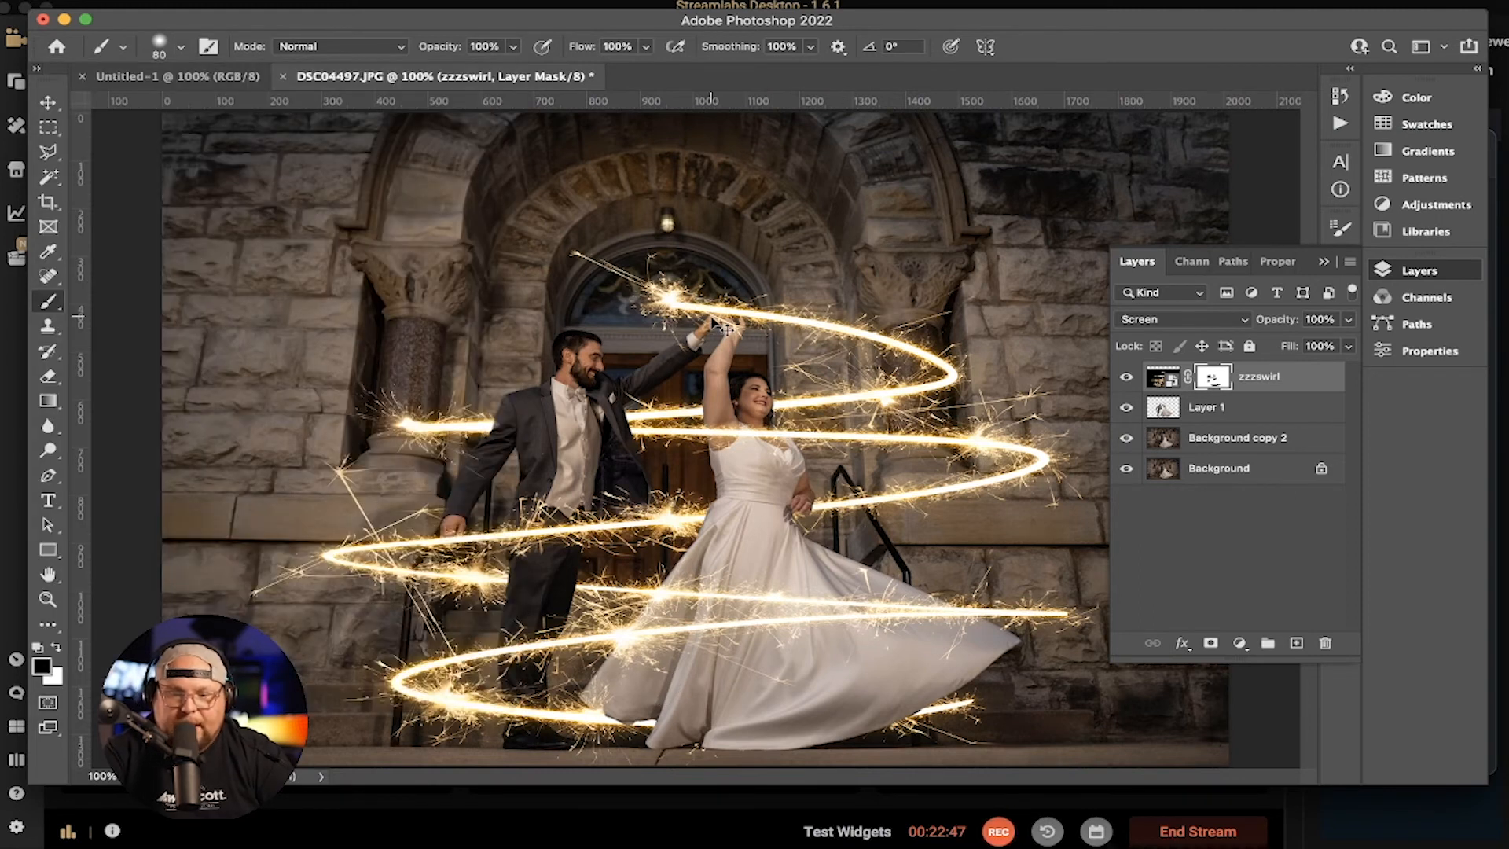
{"action": "scroll", "coordinate": [727, 328], "scroll_direction": "up", "scroll_amount": 6}
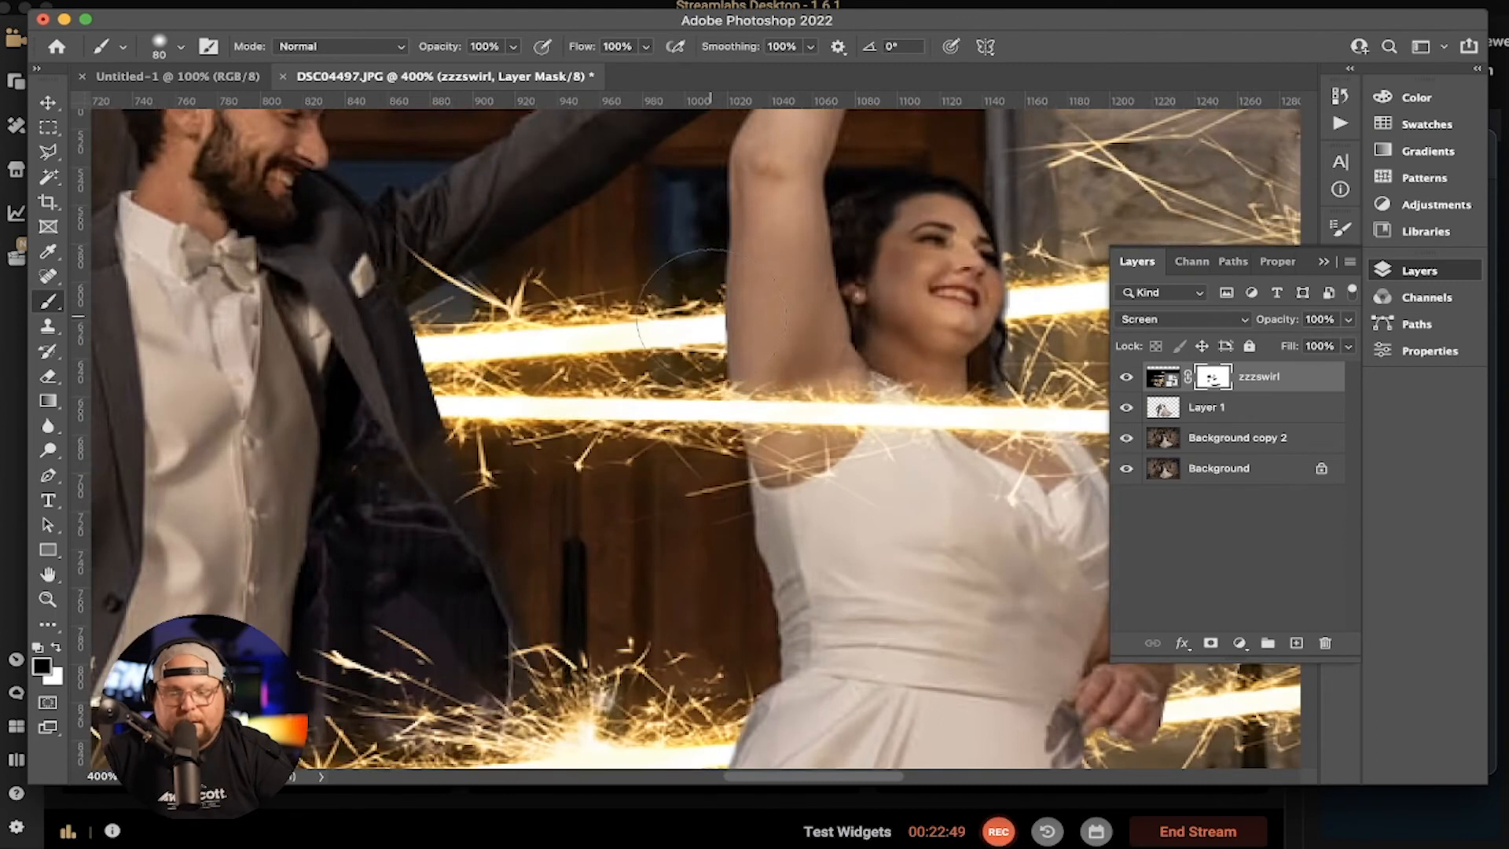
{"action": "key", "text": "bracketleft"}
{"action": "key", "text": "bracketleft"}
{"action": "key", "text": "bracketleft"}
{"action": "key", "text": "bracketleft"}
{"action": "key", "text": "bracketleft"}
{"action": "key", "text": "bracketleft"}
{"action": "key", "text": "bracketleft"}
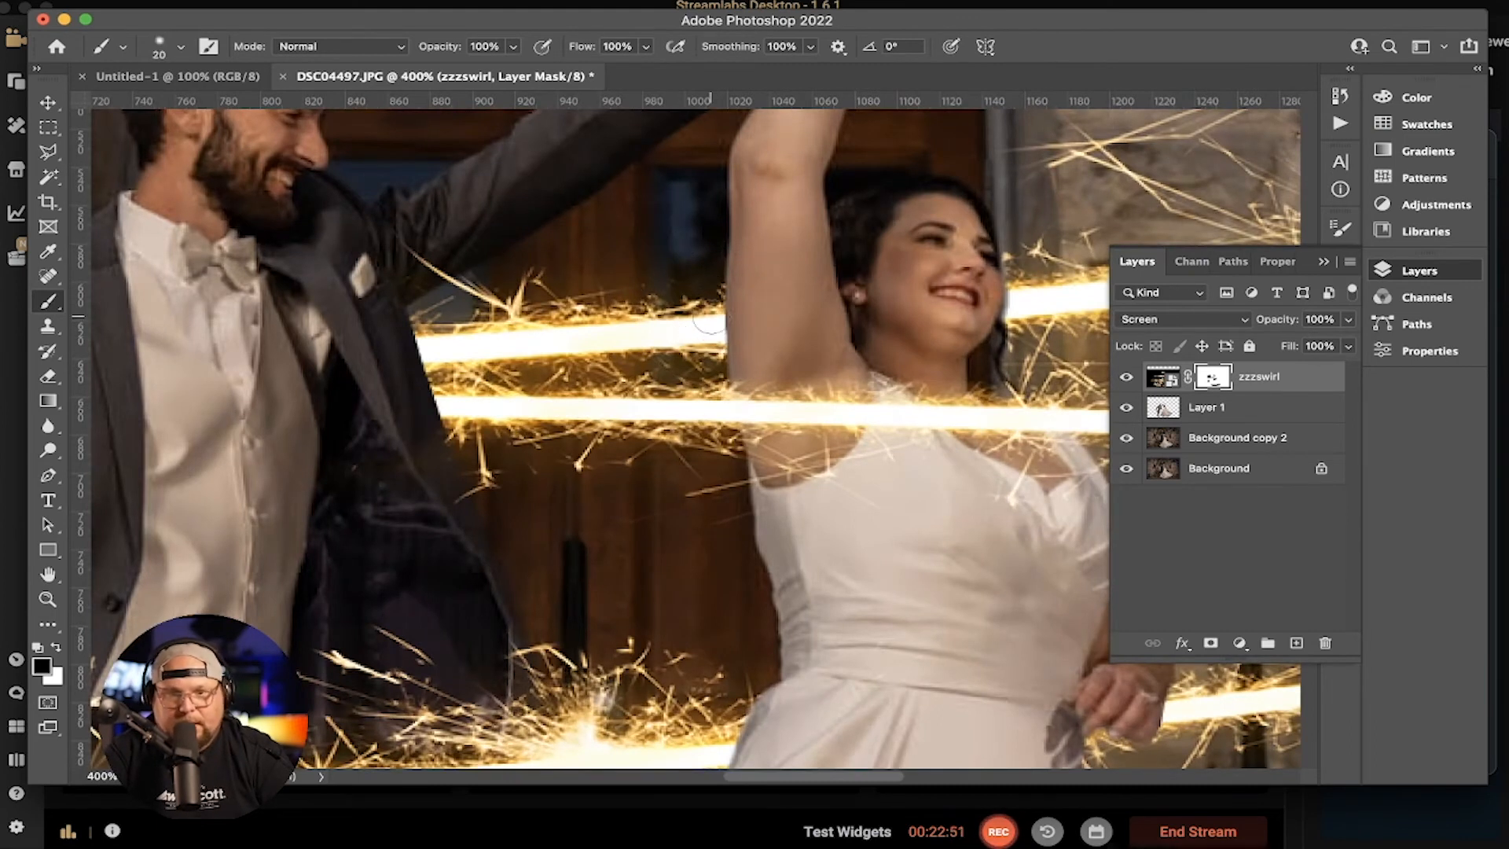
{"action": "left_click_drag", "start_coordinate": [720, 316], "coordinate": [729, 325]}
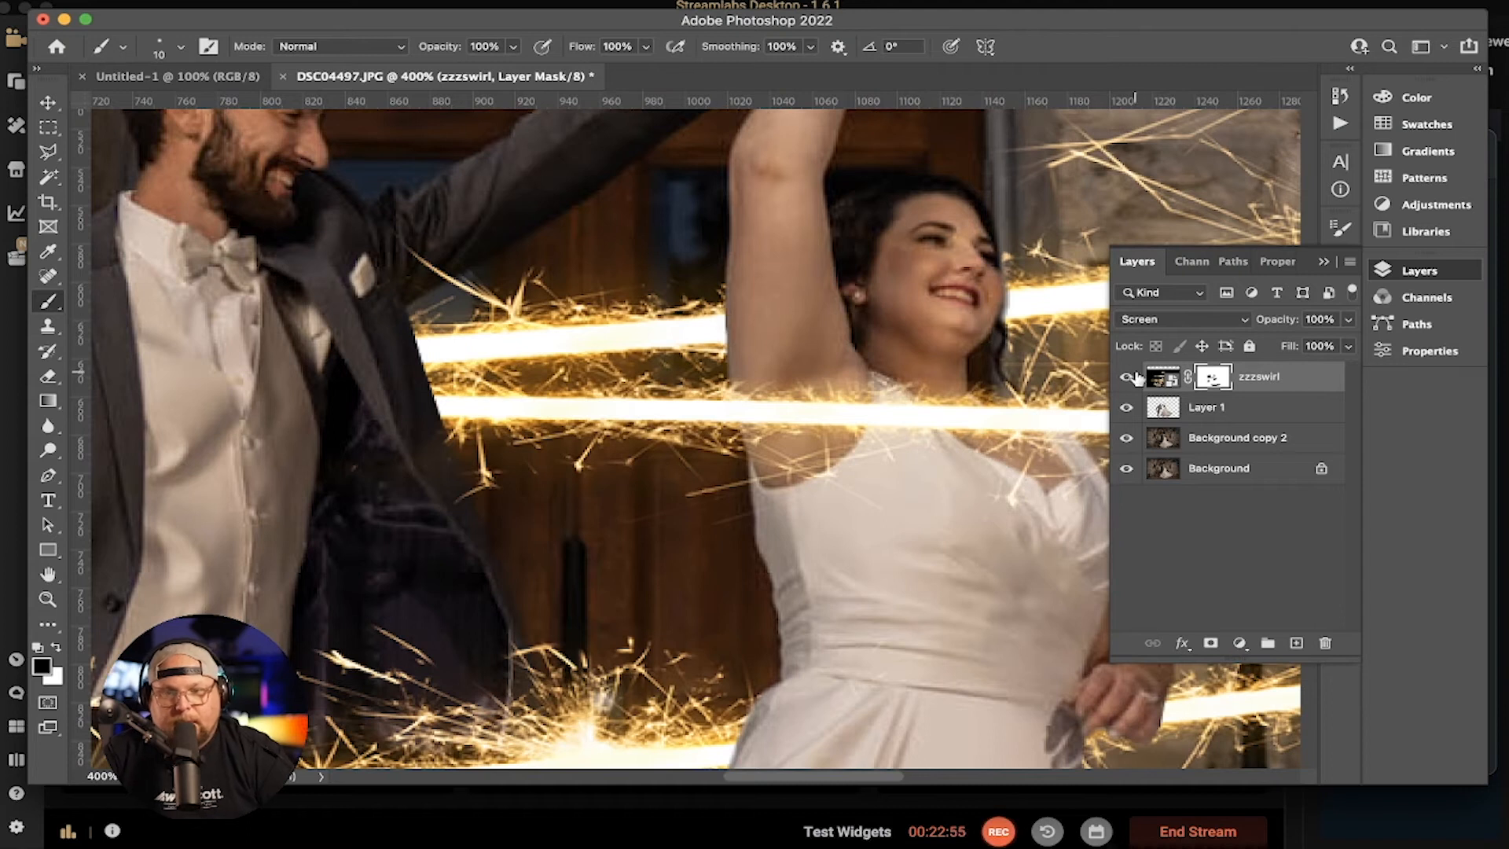
Paint white on the zzzswirl mask with a softer brush at 28% flow to feather the strand ends against the bride's arm and skirt
{"action": "key", "text": "x"}
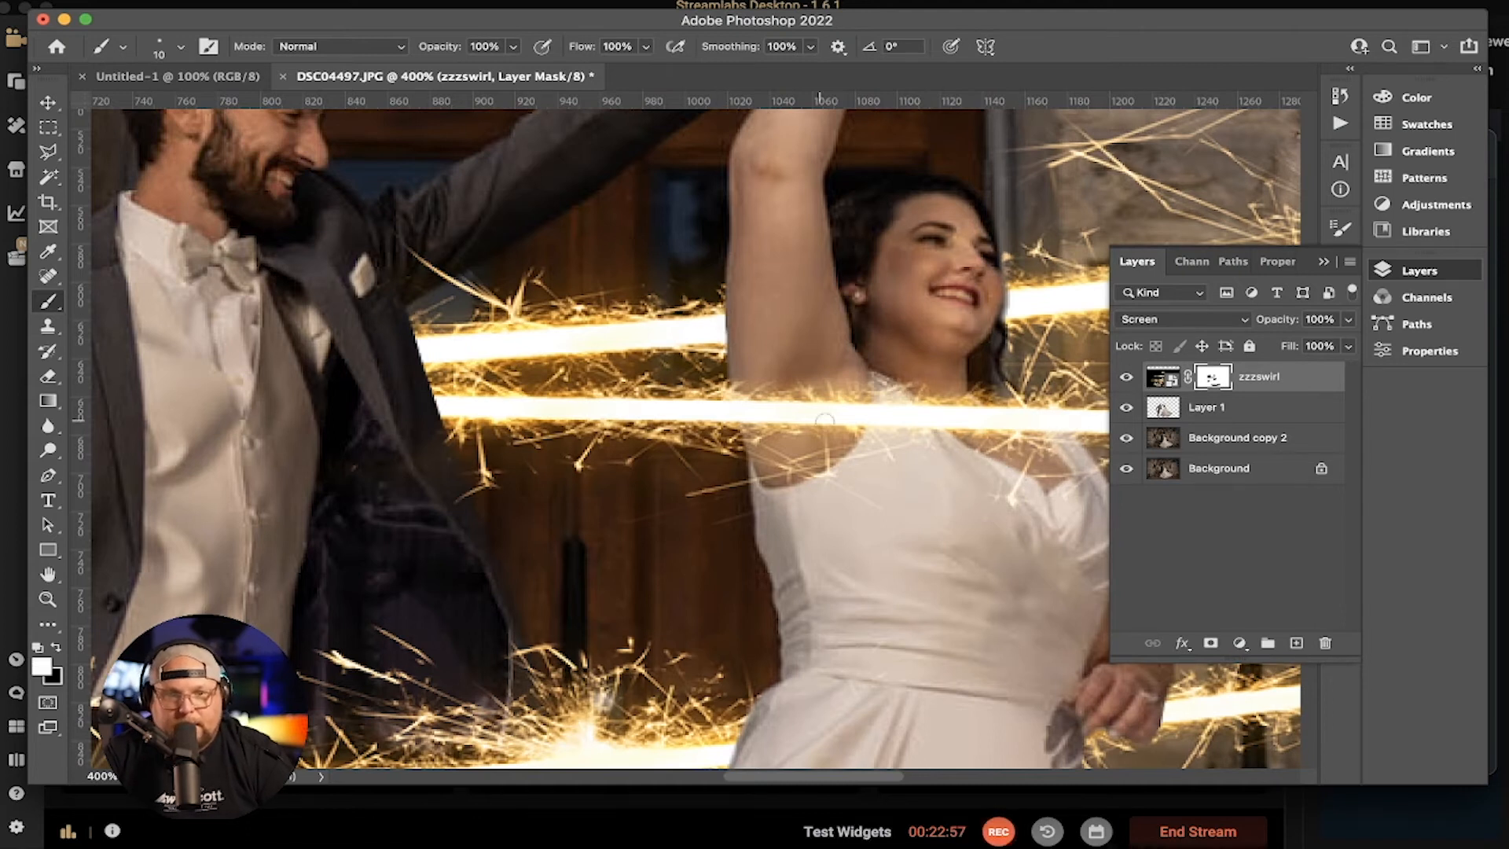
{"action": "left_click_drag", "start_coordinate": [727, 308], "coordinate": [729, 346]}
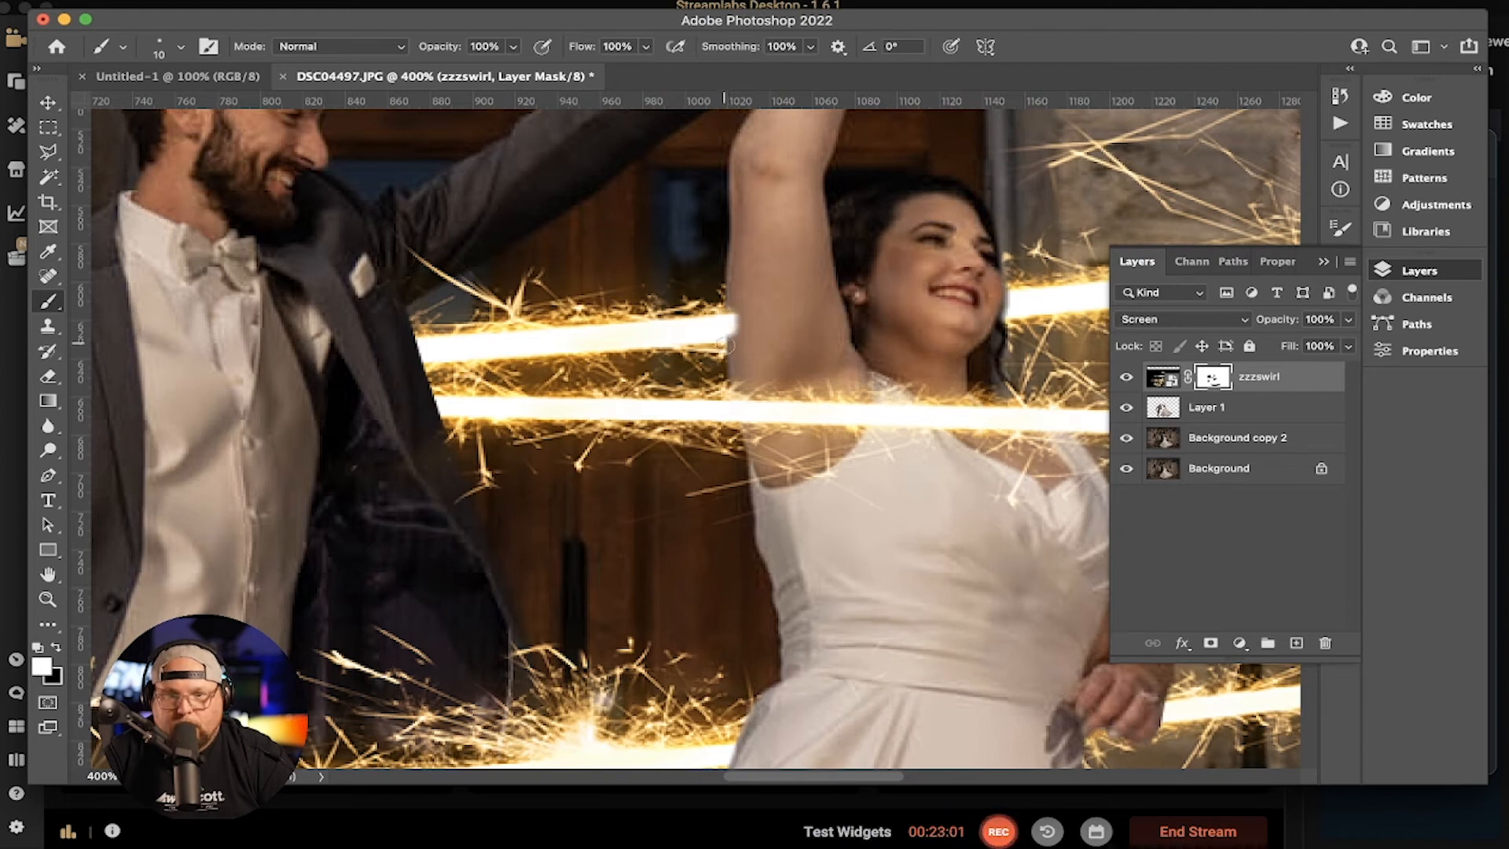
{"action": "key", "text": "super+z"}
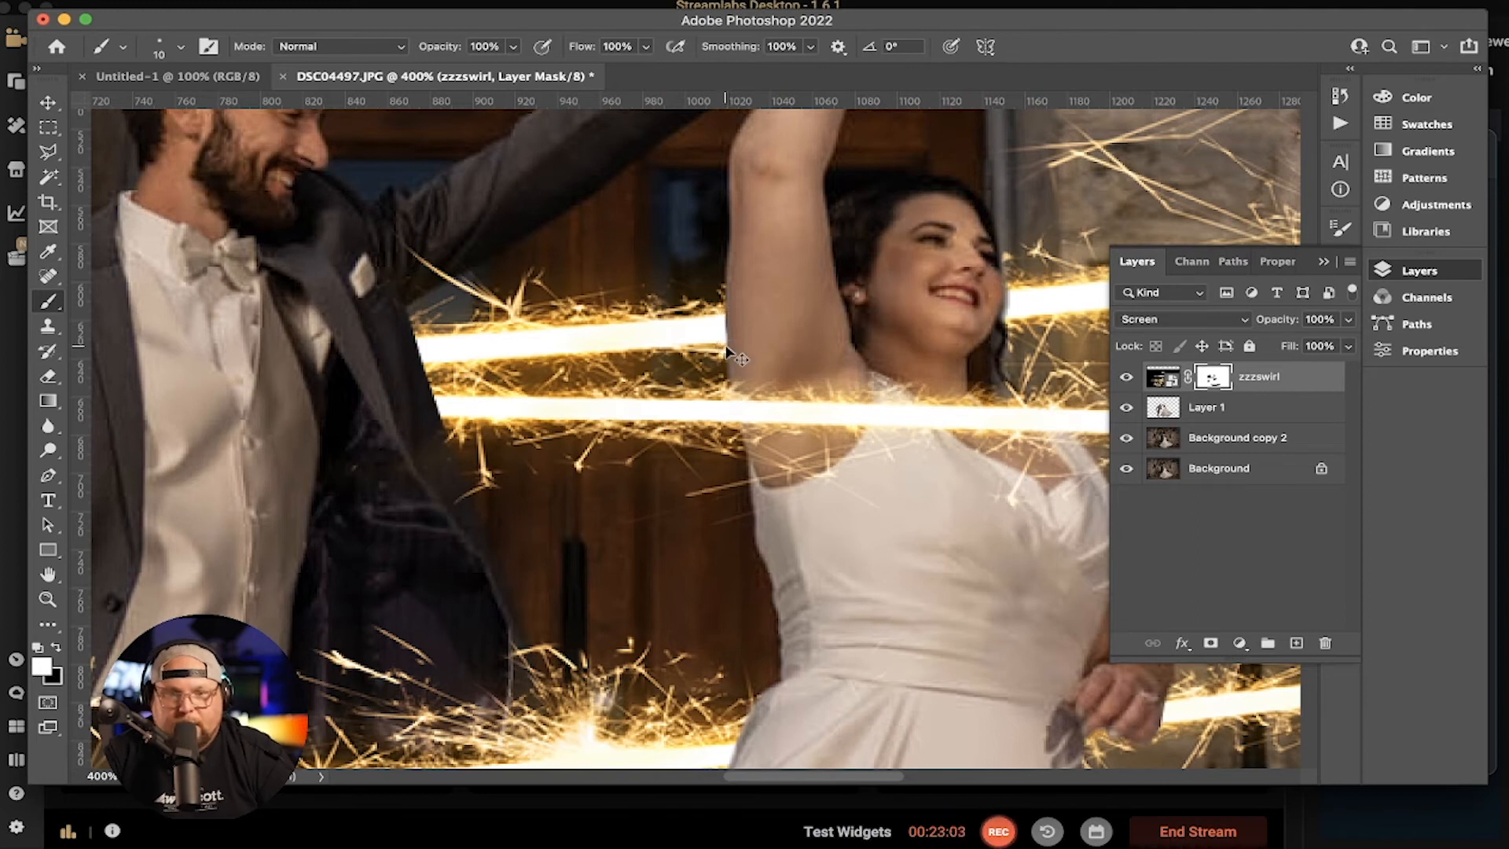
{"action": "left_click", "coordinate": [179, 49]}
{"action": "left_click_drag", "start_coordinate": [170, 149], "coordinate": [110, 145]}
{"action": "left_click", "coordinate": [585, 20]}
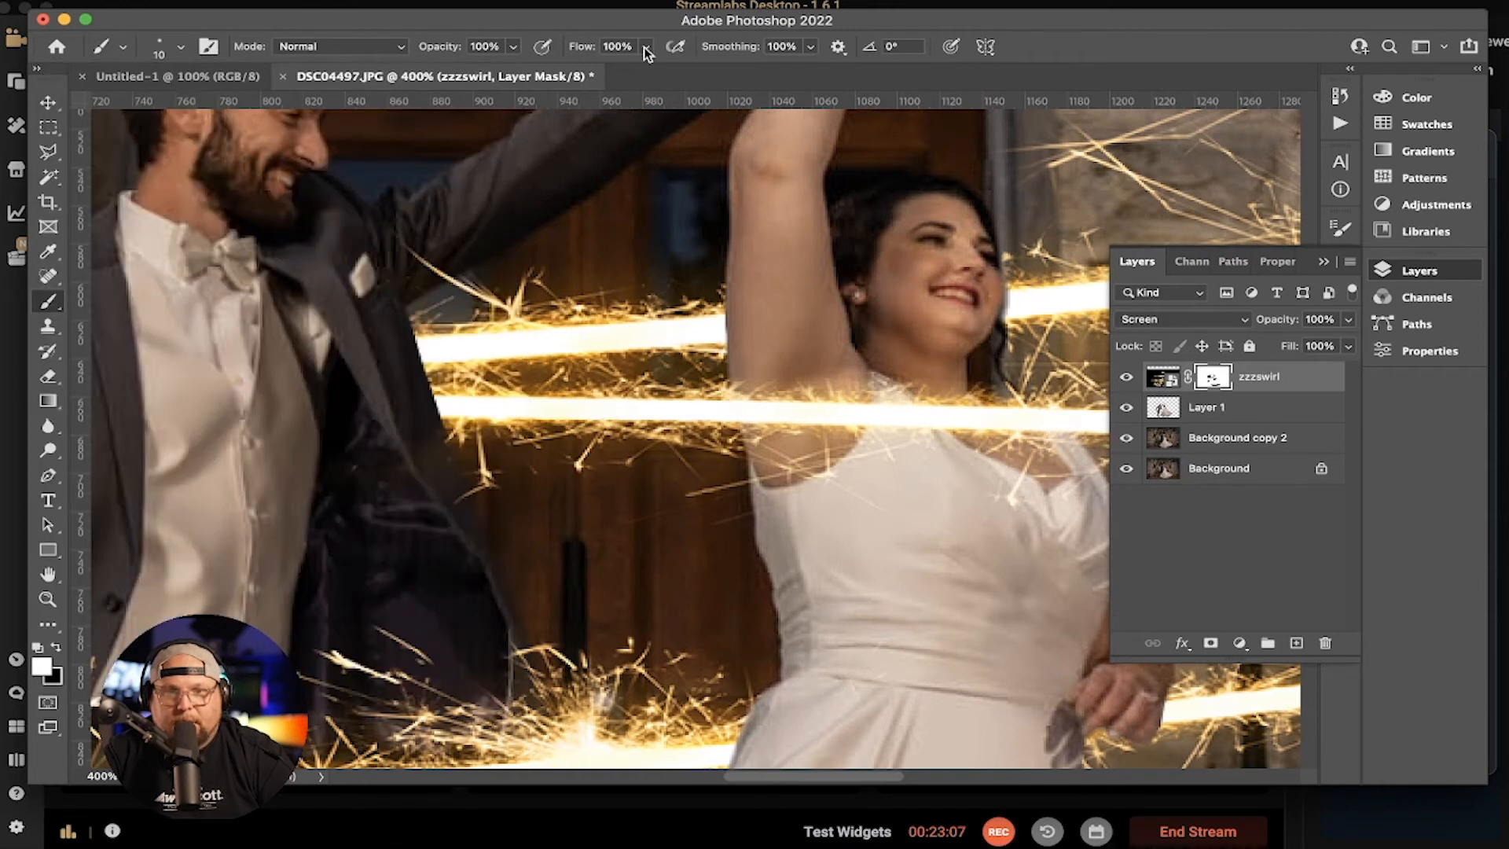
{"action": "left_click", "coordinate": [646, 47]}
{"action": "left_click_drag", "start_coordinate": [651, 67], "coordinate": [613, 68]}
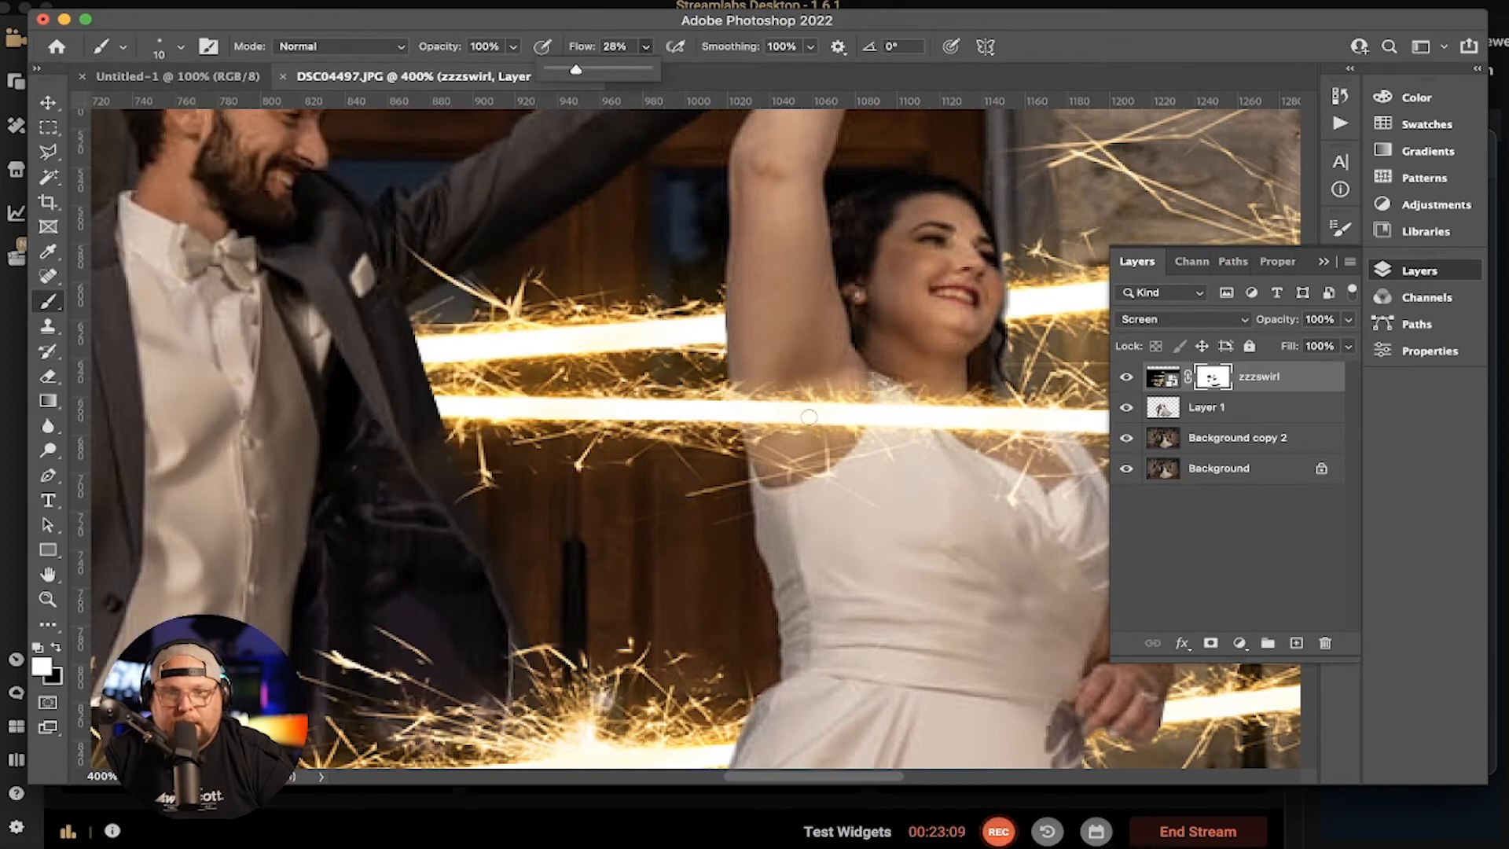
{"action": "left_click", "coordinate": [735, 350]}
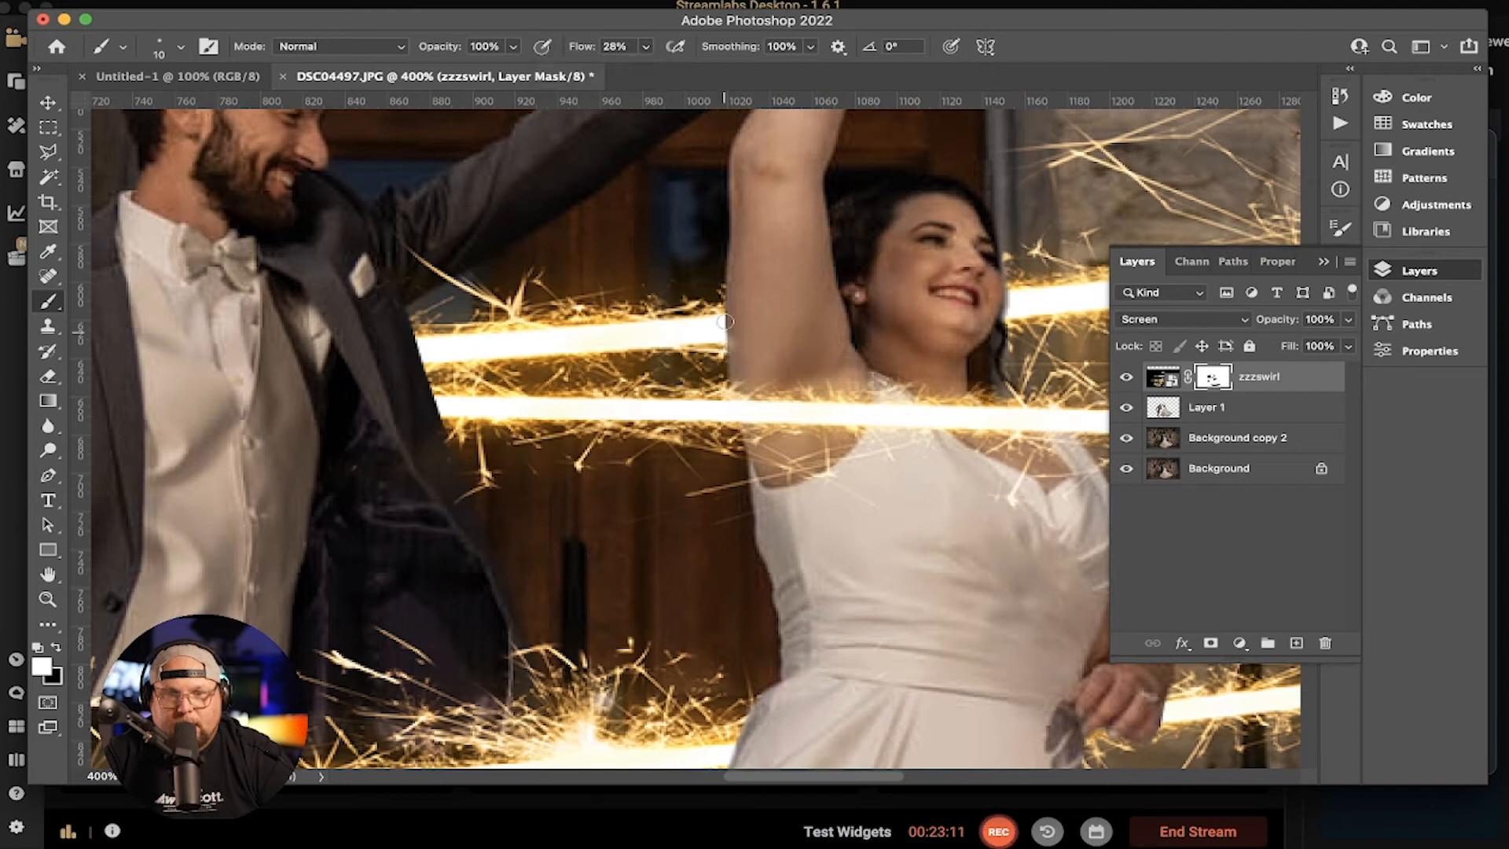
{"action": "mouse_move", "coordinate": [727, 309]}
{"action": "left_mouse_down"}
{"action": "mouse_move", "coordinate": [727, 345]}
{"action": "mouse_move", "coordinate": [727, 309]}
{"action": "left_mouse_up"}
{"action": "scroll", "coordinate": [727, 522], "scroll_direction": "down", "scroll_amount": 5}
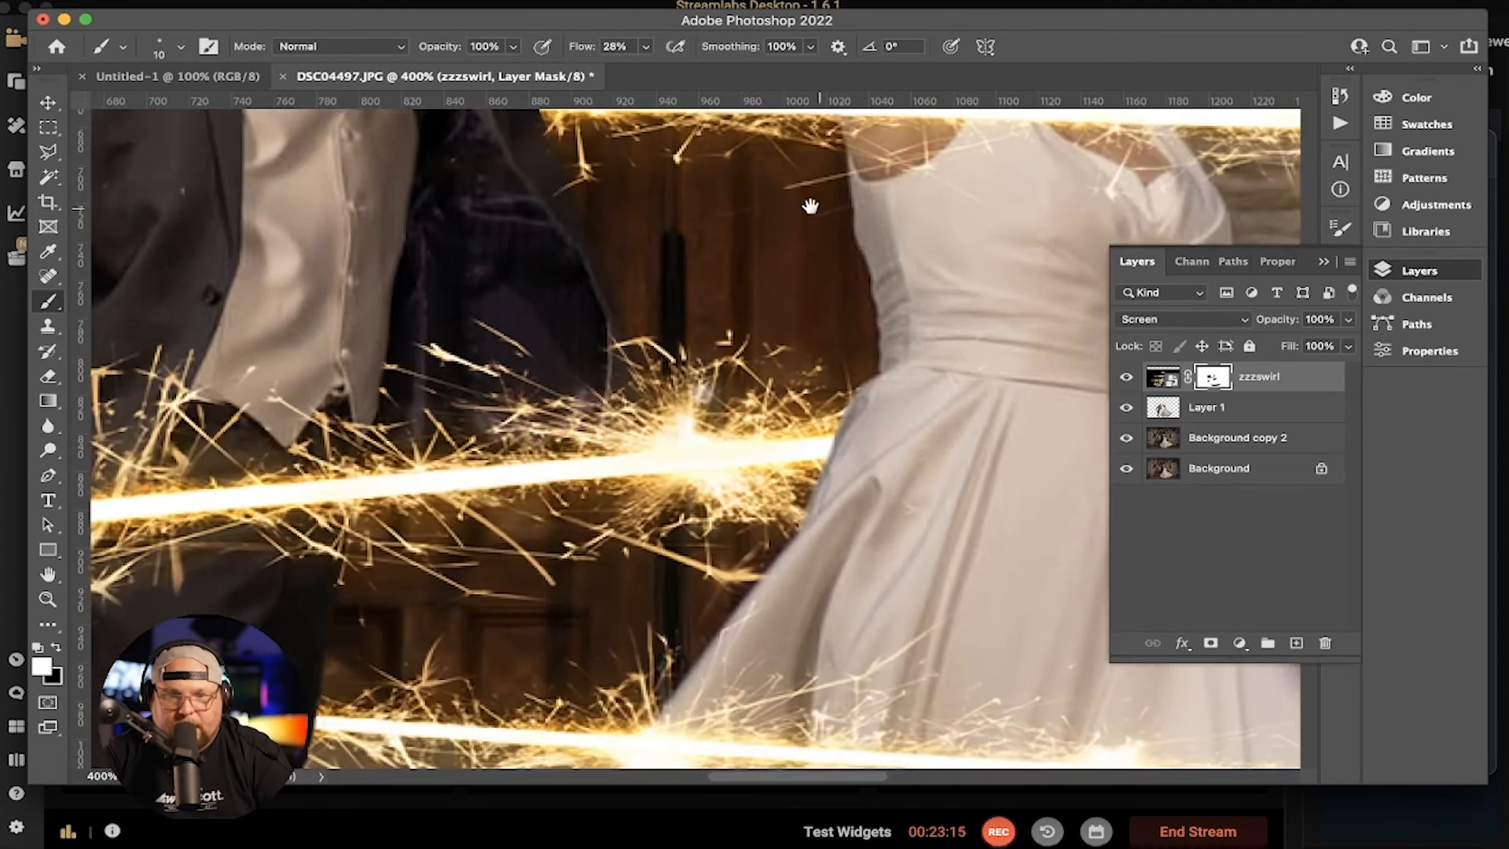
{"action": "left_click_drag", "start_coordinate": [779, 405], "coordinate": [775, 425]}
Blend the lowest strand into the edge of the dress hem, painting white at 30 px and black at 35 px on the mask
{"action": "key", "text": "space"}
{"action": "scroll", "coordinate": [741, 575], "scroll_direction": "down", "scroll_amount": 6}
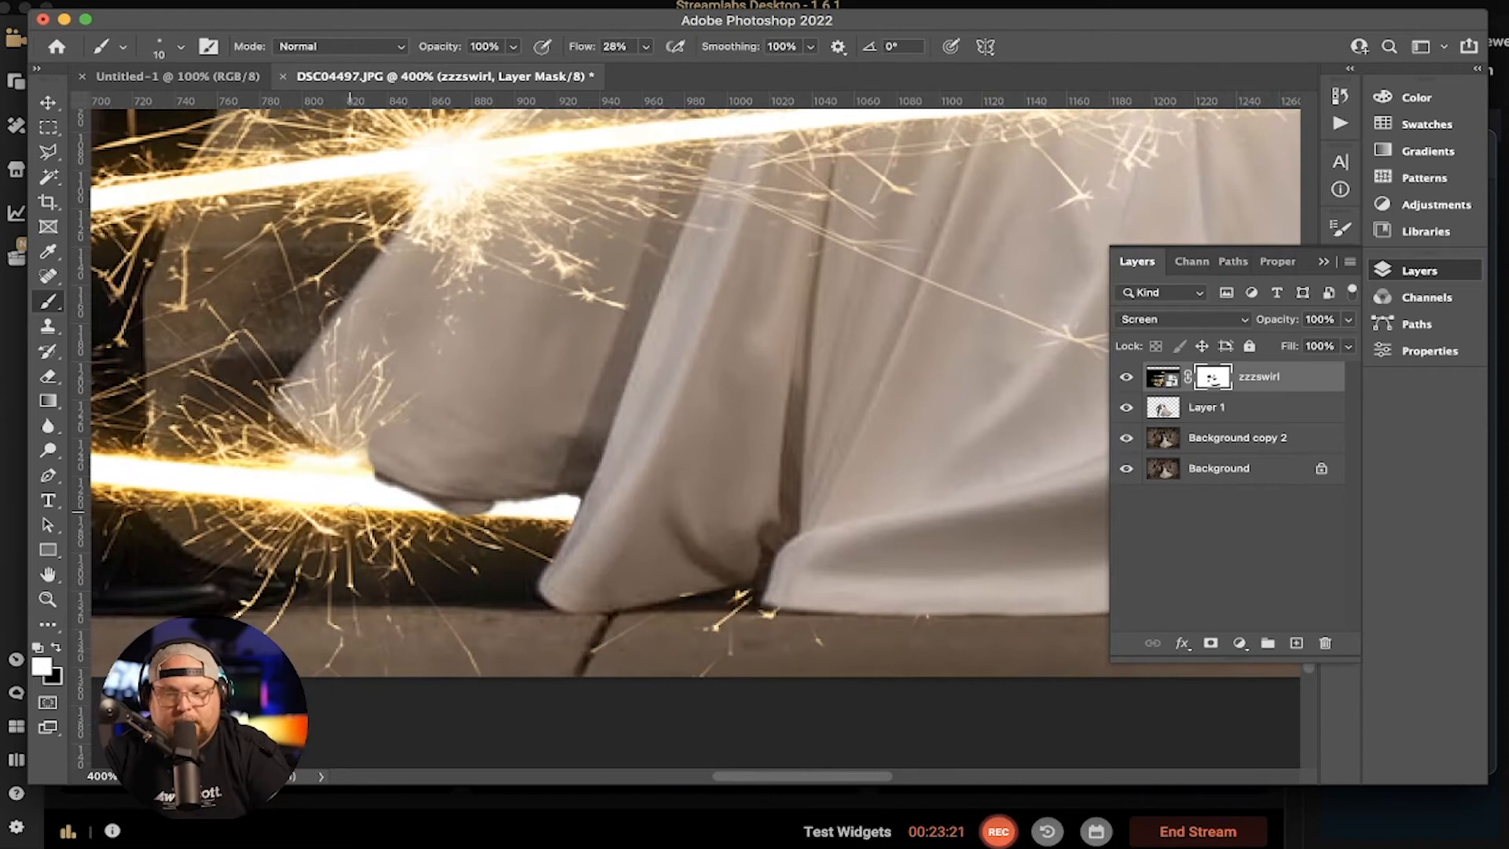
{"action": "key", "text": "bracketright"}
{"action": "key", "text": "bracketright"}
{"action": "mouse_move", "coordinate": [378, 486]}
{"action": "left_mouse_down"}
{"action": "mouse_move", "coordinate": [507, 503]}
{"action": "mouse_move", "coordinate": [262, 493]}
{"action": "mouse_move", "coordinate": [462, 480]}
{"action": "left_mouse_up"}
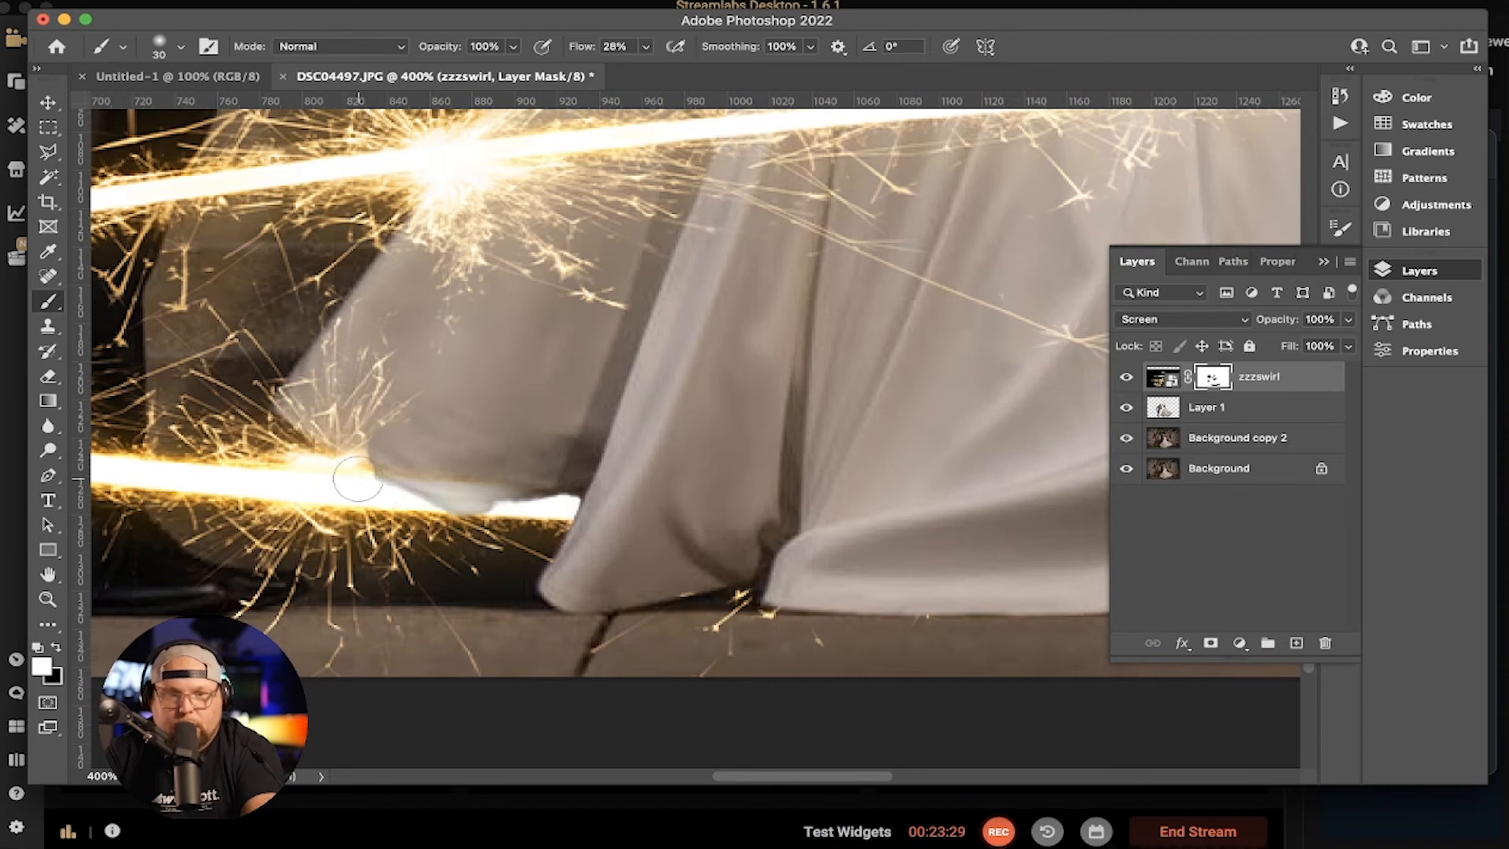
{"action": "left_click_drag", "start_coordinate": [358, 478], "coordinate": [402, 492]}
{"action": "key", "text": "bracketright"}
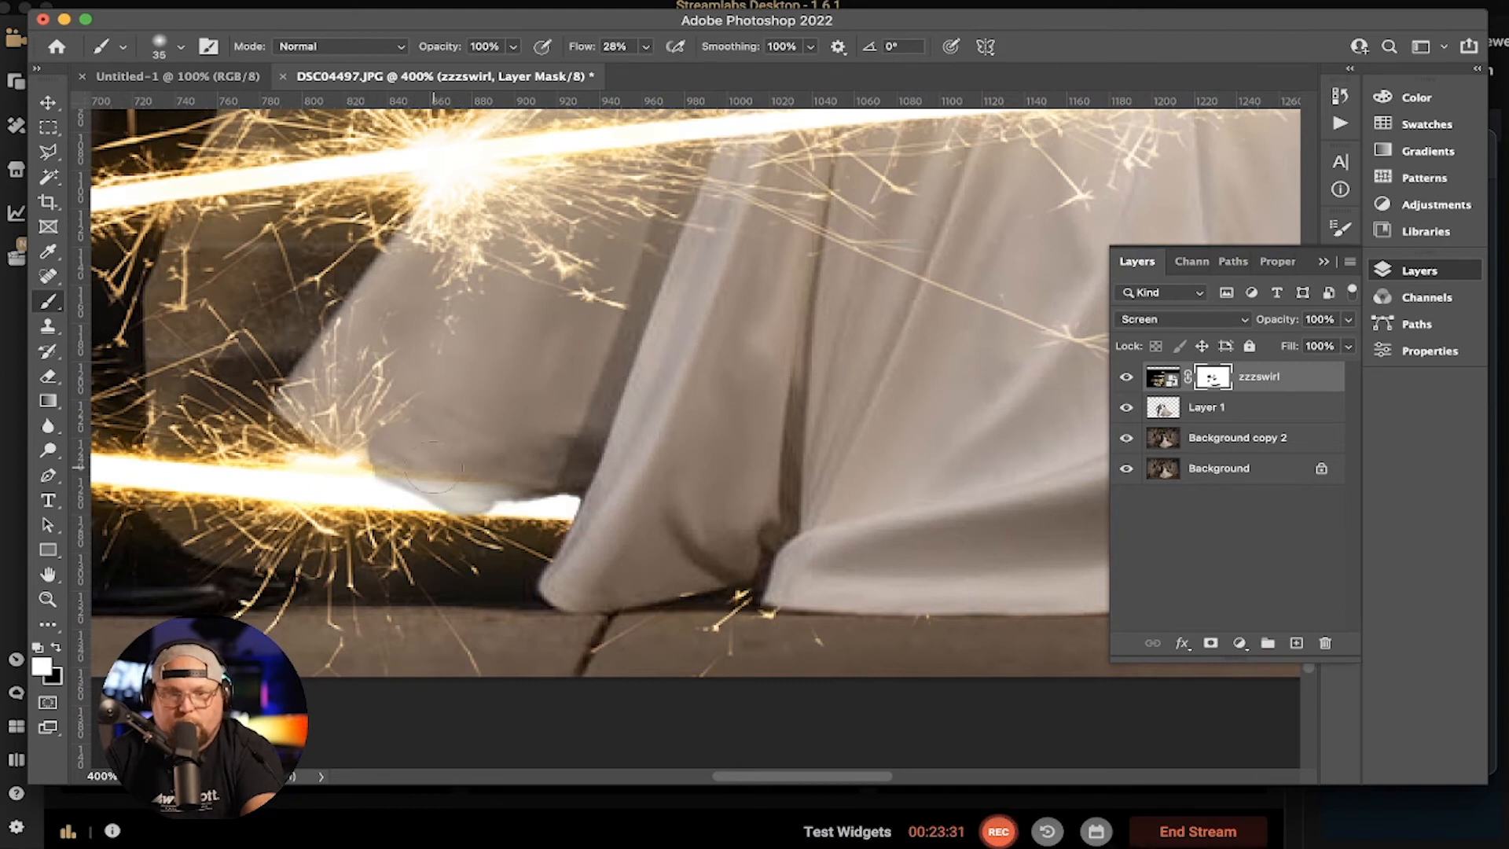
{"action": "key", "text": "x"}
{"action": "left_click", "coordinate": [452, 476]}
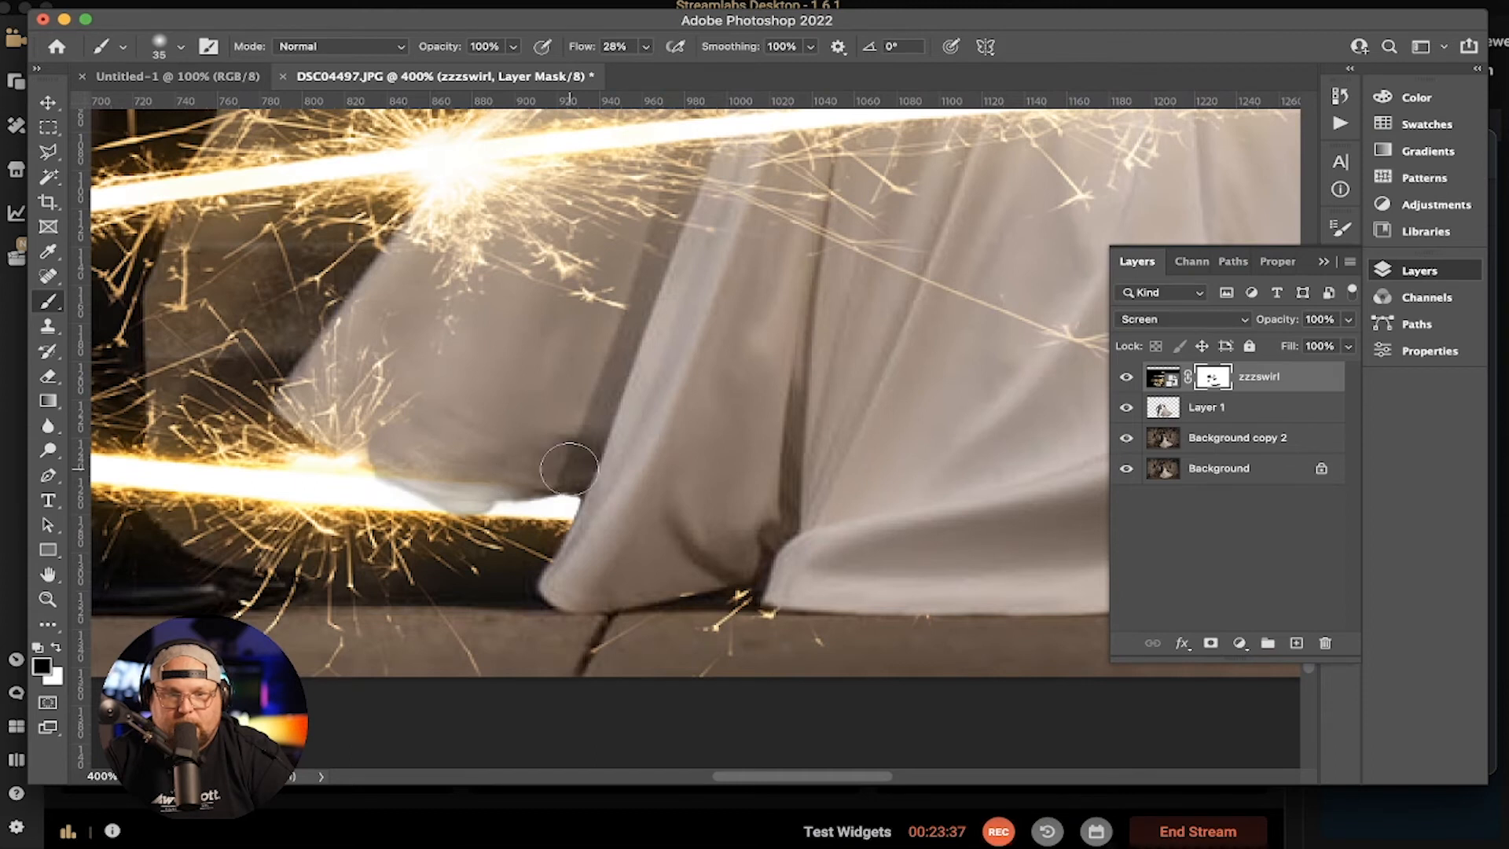
{"action": "key", "text": "x"}
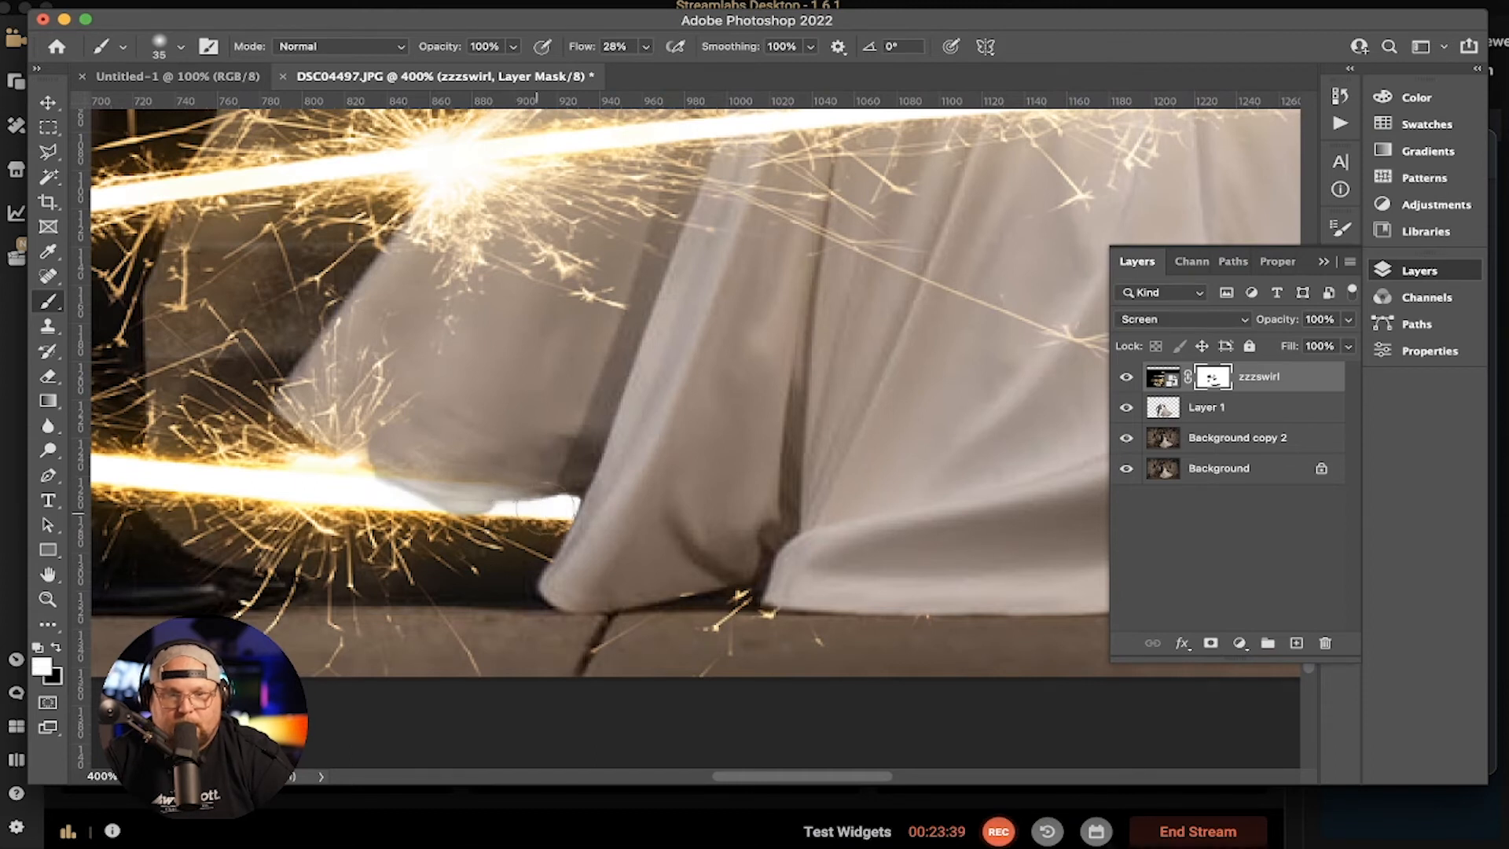
Examine the masked strand edges along the groom's legs and jacket, the bride's waist and the dress train, then the whole composite
{"action": "left_click_drag", "start_coordinate": [397, 405], "coordinate": [703, 637]}
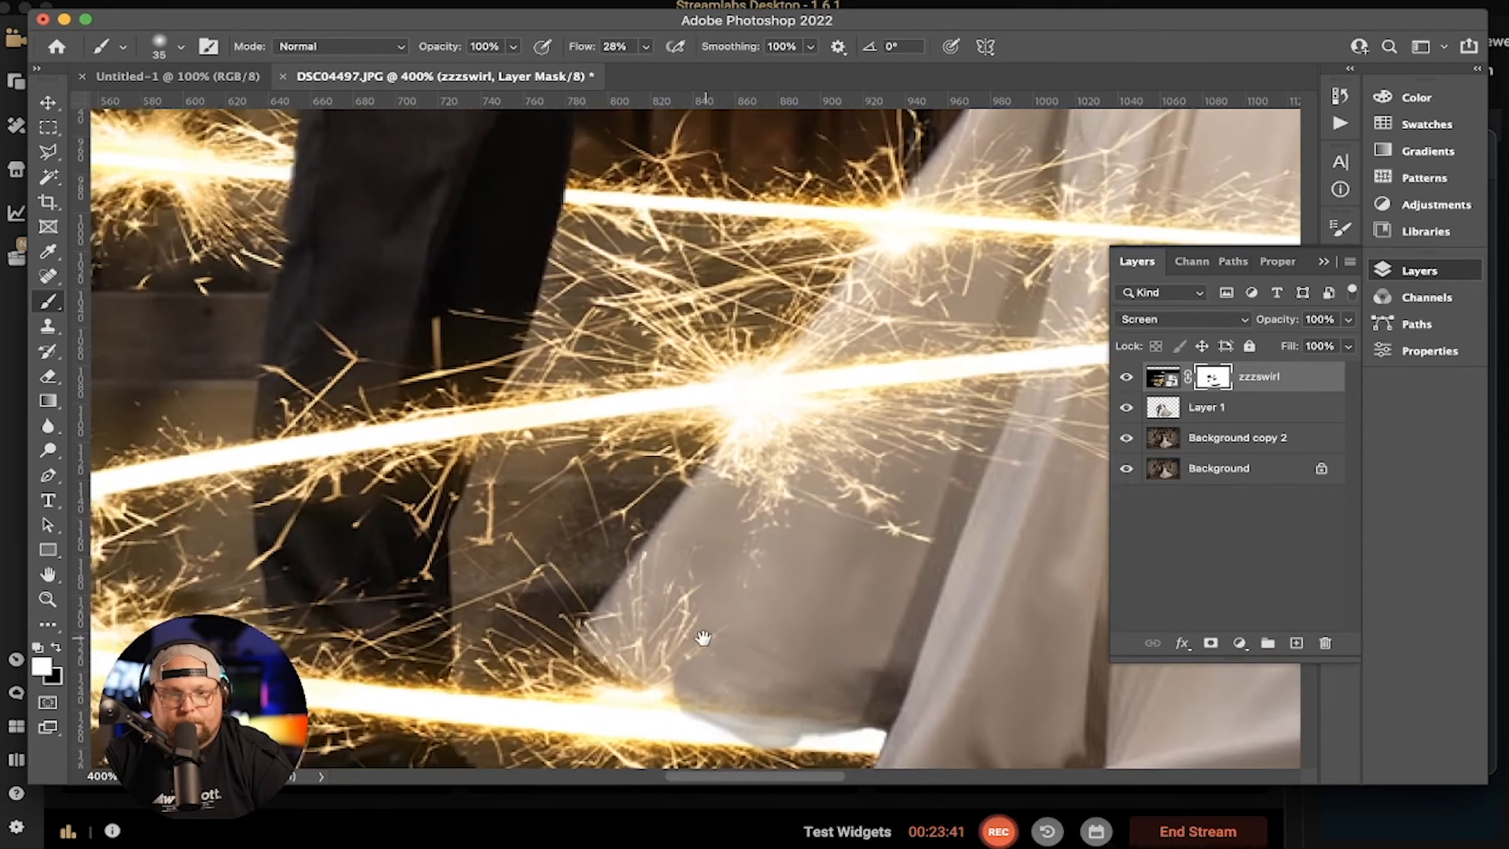
{"action": "left_click_drag", "start_coordinate": [435, 492], "coordinate": [767, 652]}
{"action": "left_click_drag", "start_coordinate": [405, 547], "coordinate": [359, 717]}
{"action": "left_click_drag", "start_coordinate": [436, 369], "coordinate": [360, 576]}
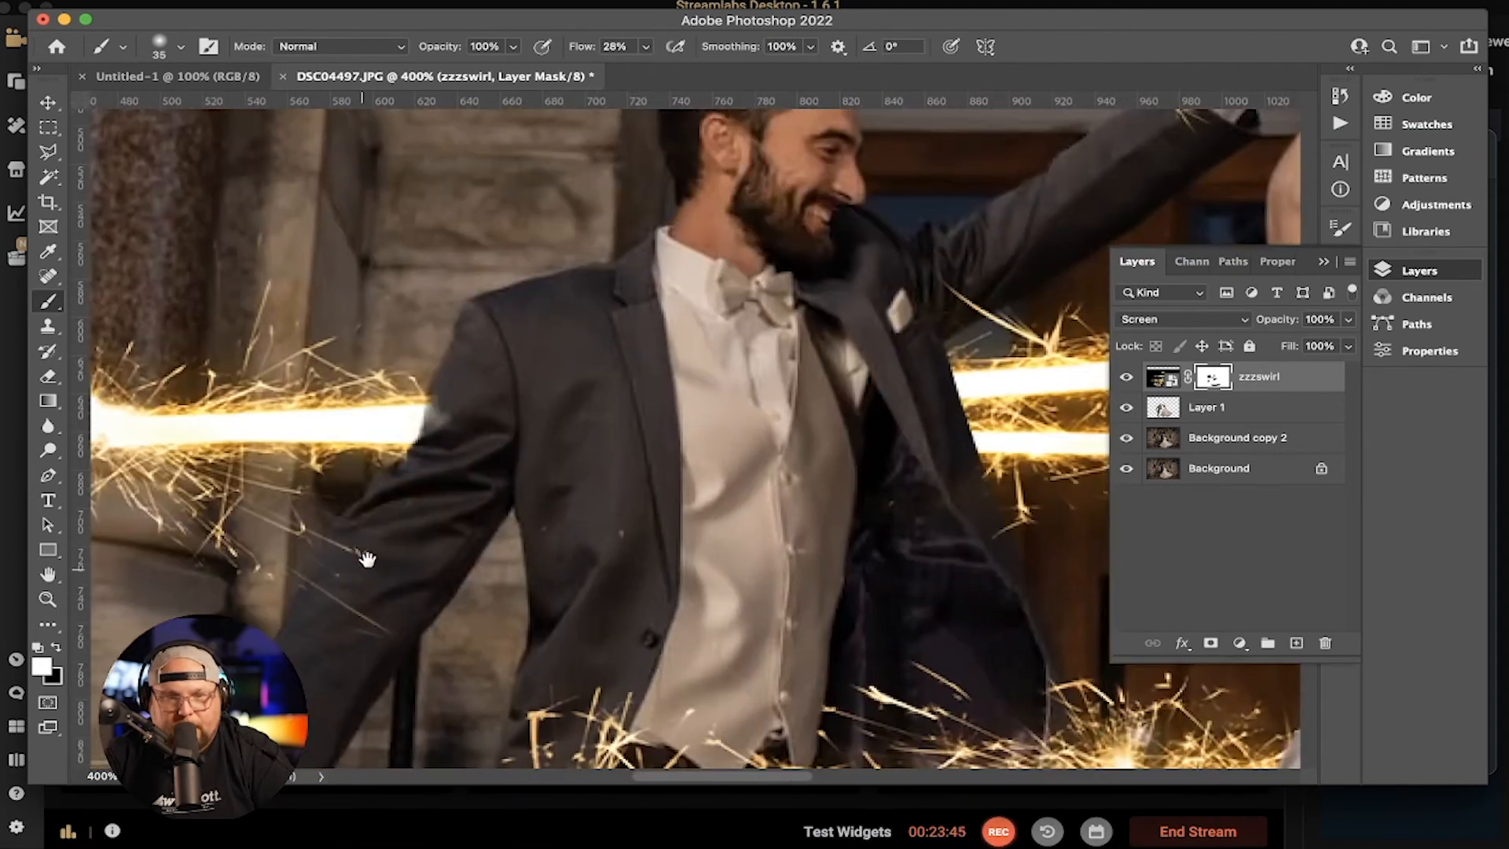
{"action": "left_click_drag", "start_coordinate": [662, 375], "coordinate": [209, 340]}
{"action": "left_click_drag", "start_coordinate": [590, 576], "coordinate": [290, 353]}
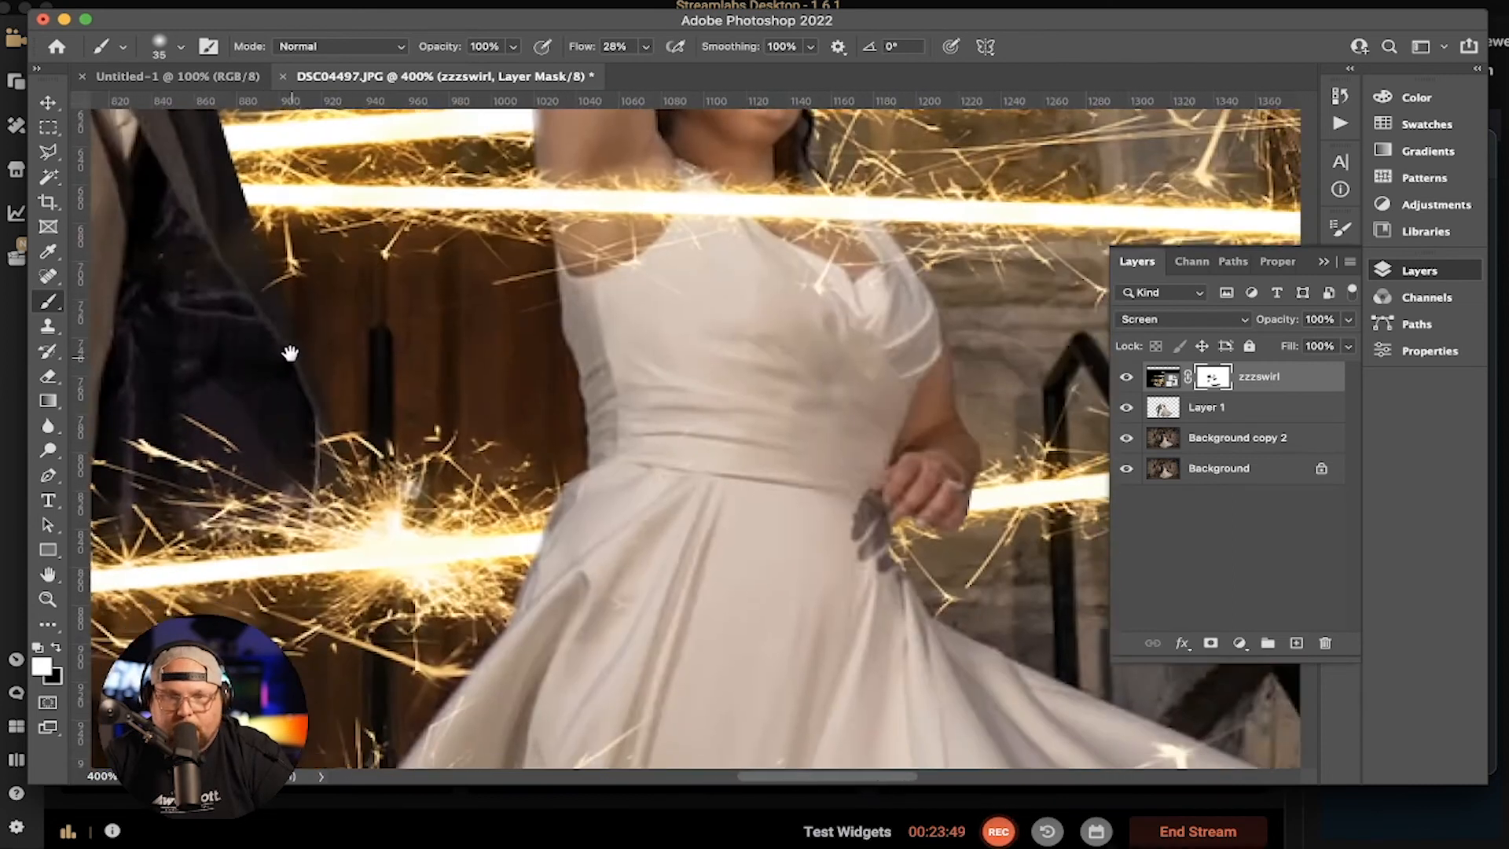
{"action": "left_click_drag", "start_coordinate": [592, 549], "coordinate": [304, 340]}
{"action": "left_click_drag", "start_coordinate": [684, 573], "coordinate": [406, 342]}
{"action": "left_click_drag", "start_coordinate": [685, 727], "coordinate": [445, 459]}
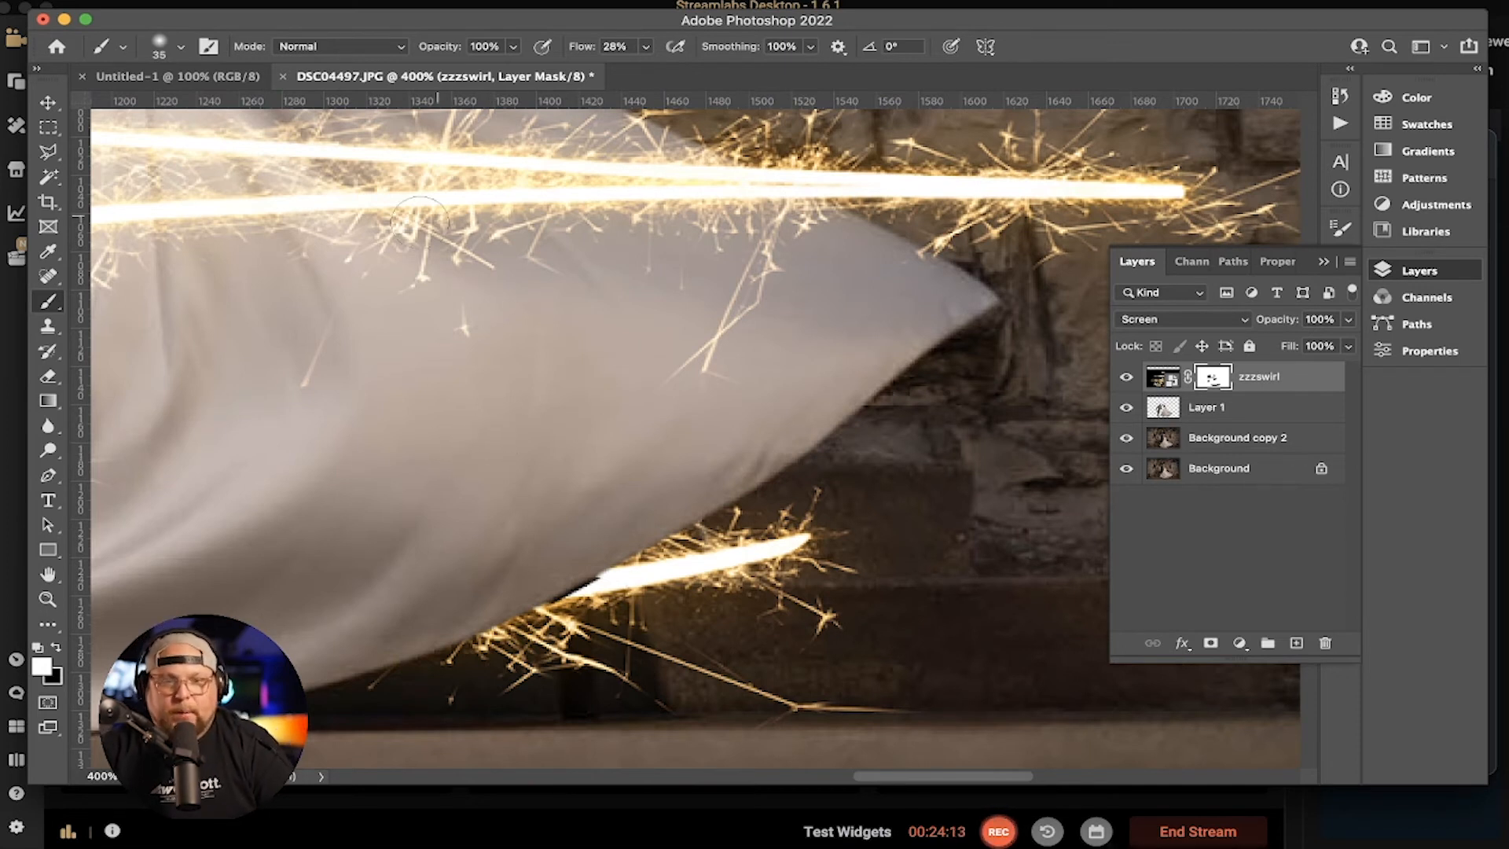
{"action": "left_click", "coordinate": [49, 102]}
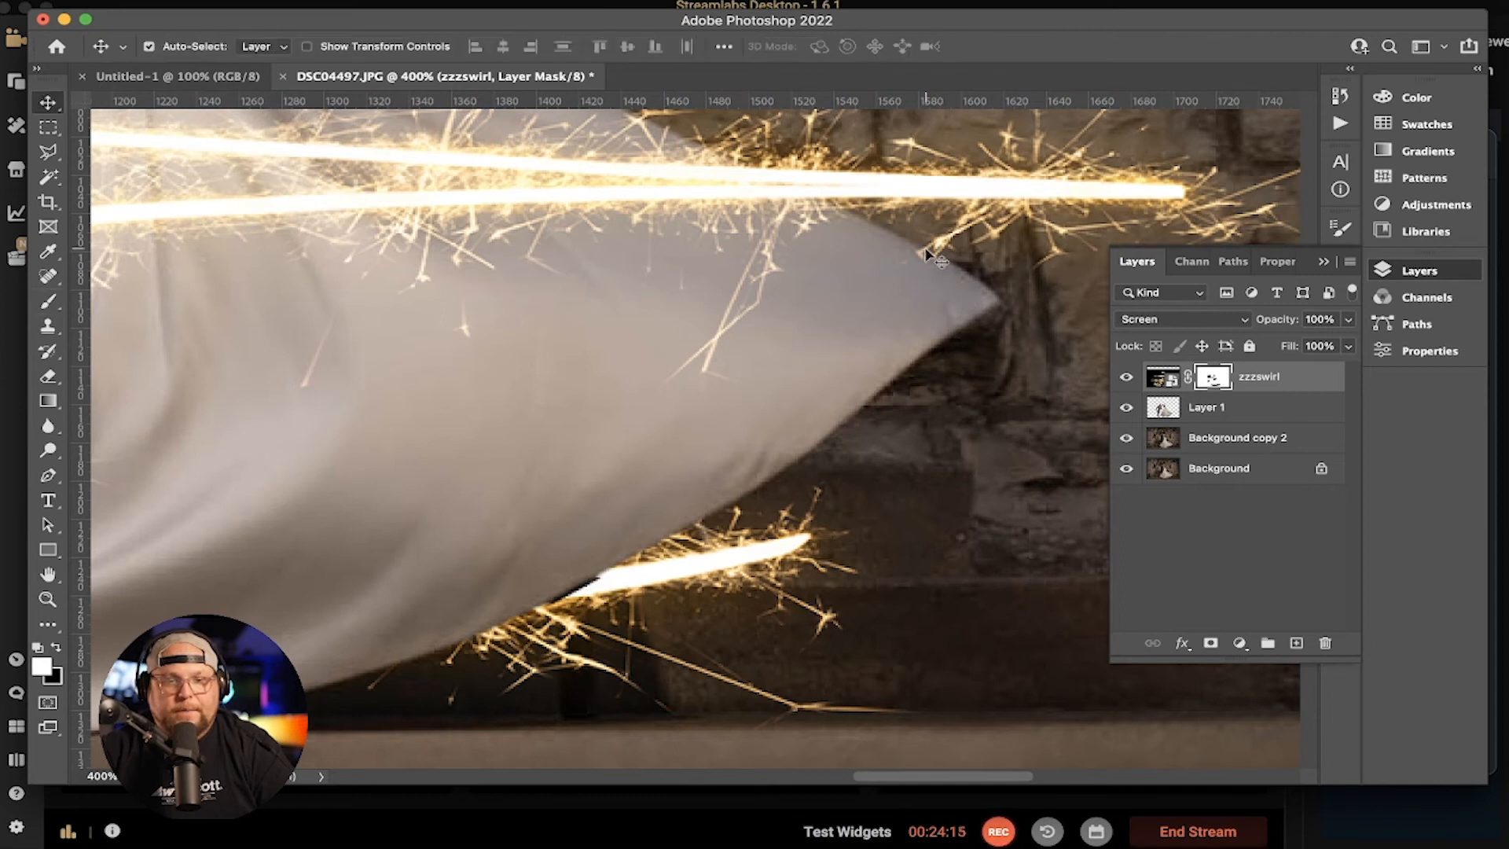
{"action": "key", "text": "super+minus"}
{"action": "key", "text": "super+minus"}
{"action": "key", "text": "super+minus"}
{"action": "key", "text": "super+minus"}
{"action": "key", "text": "super+plus"}
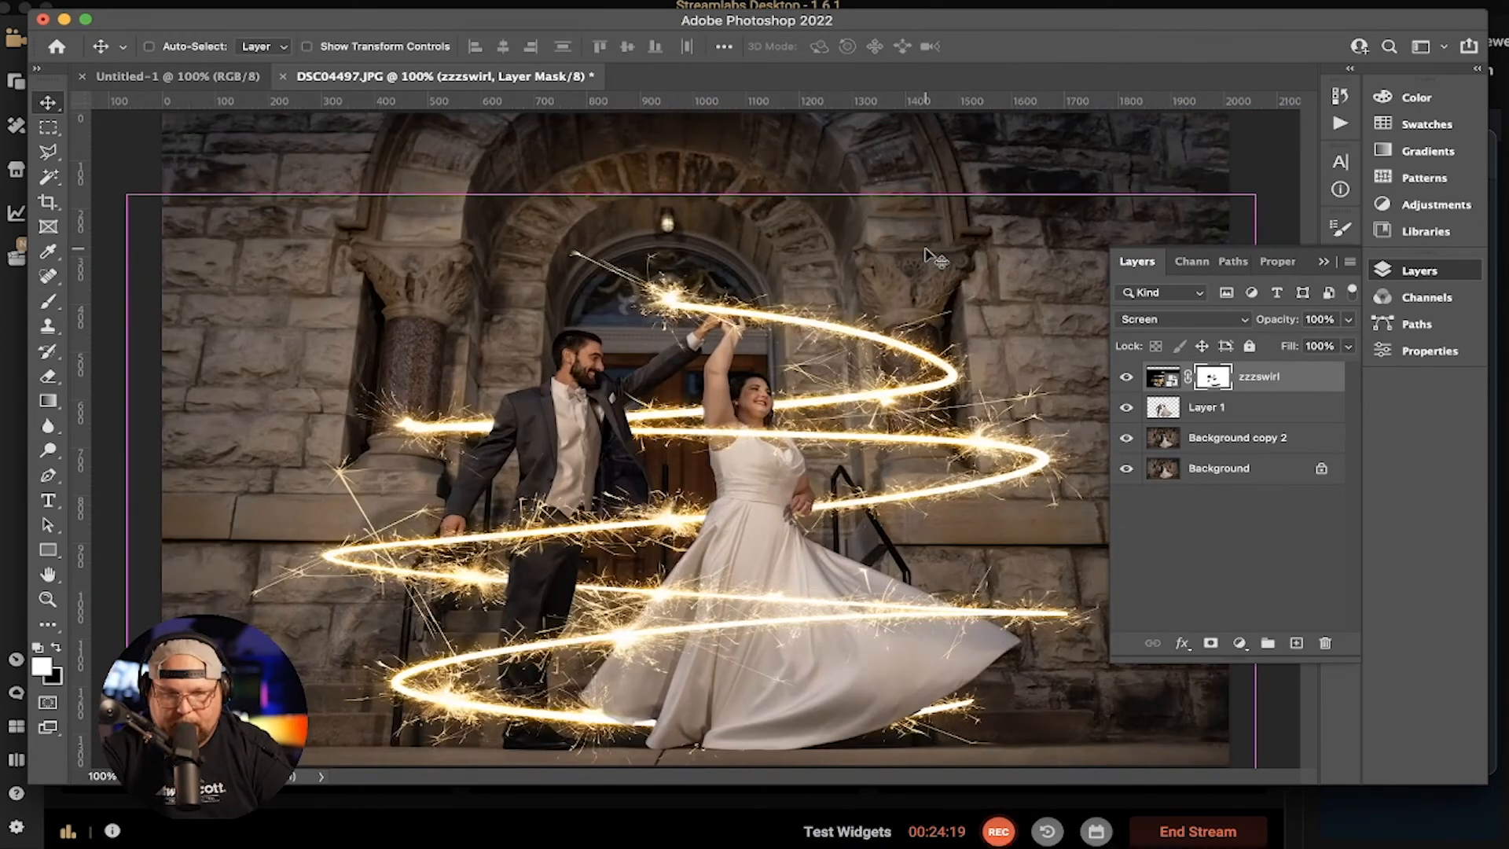
{"action": "key", "text": "super+minus"}
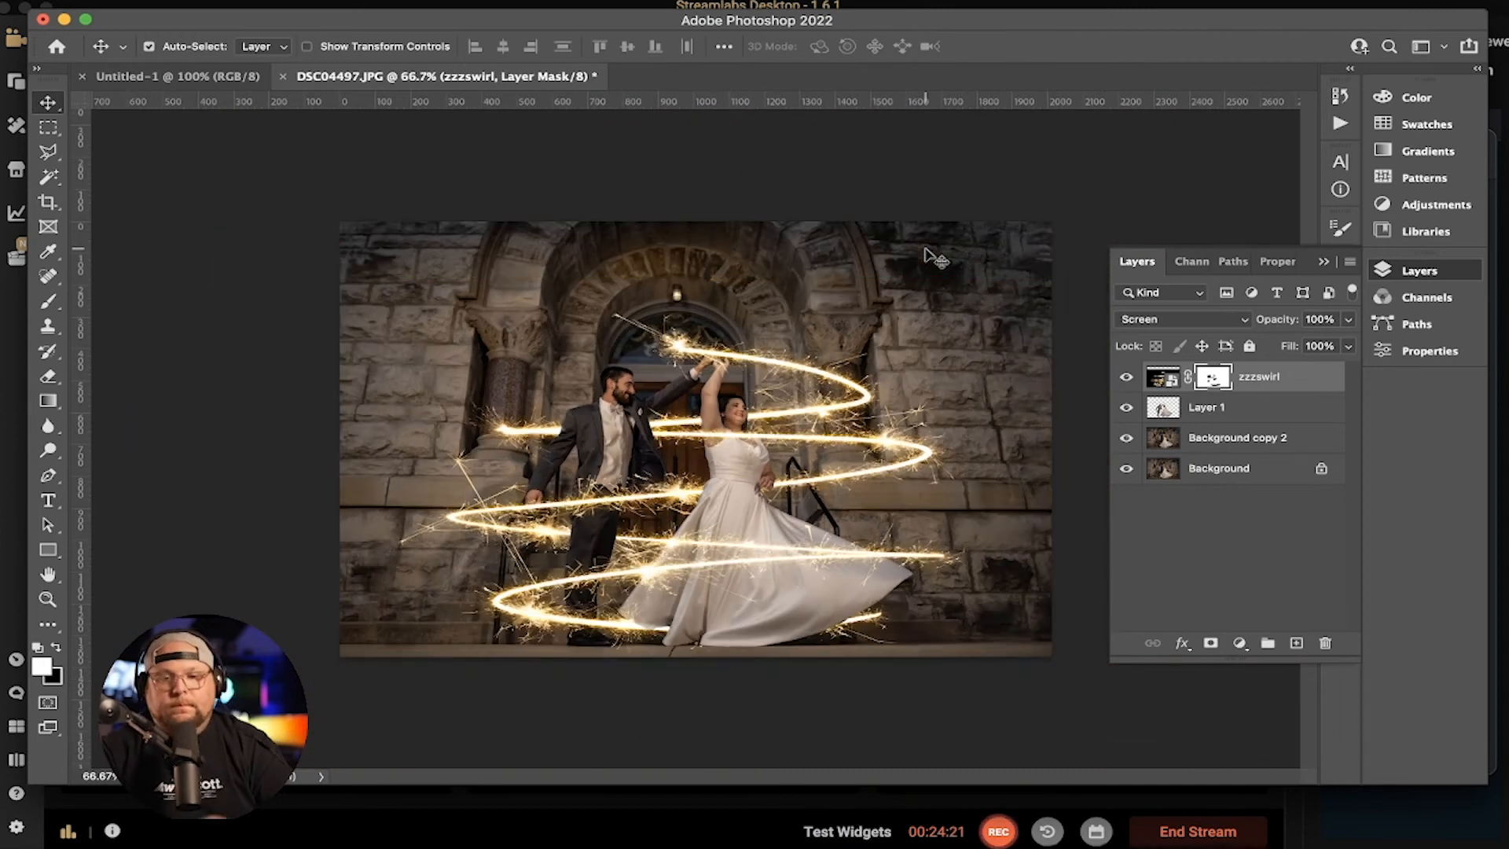
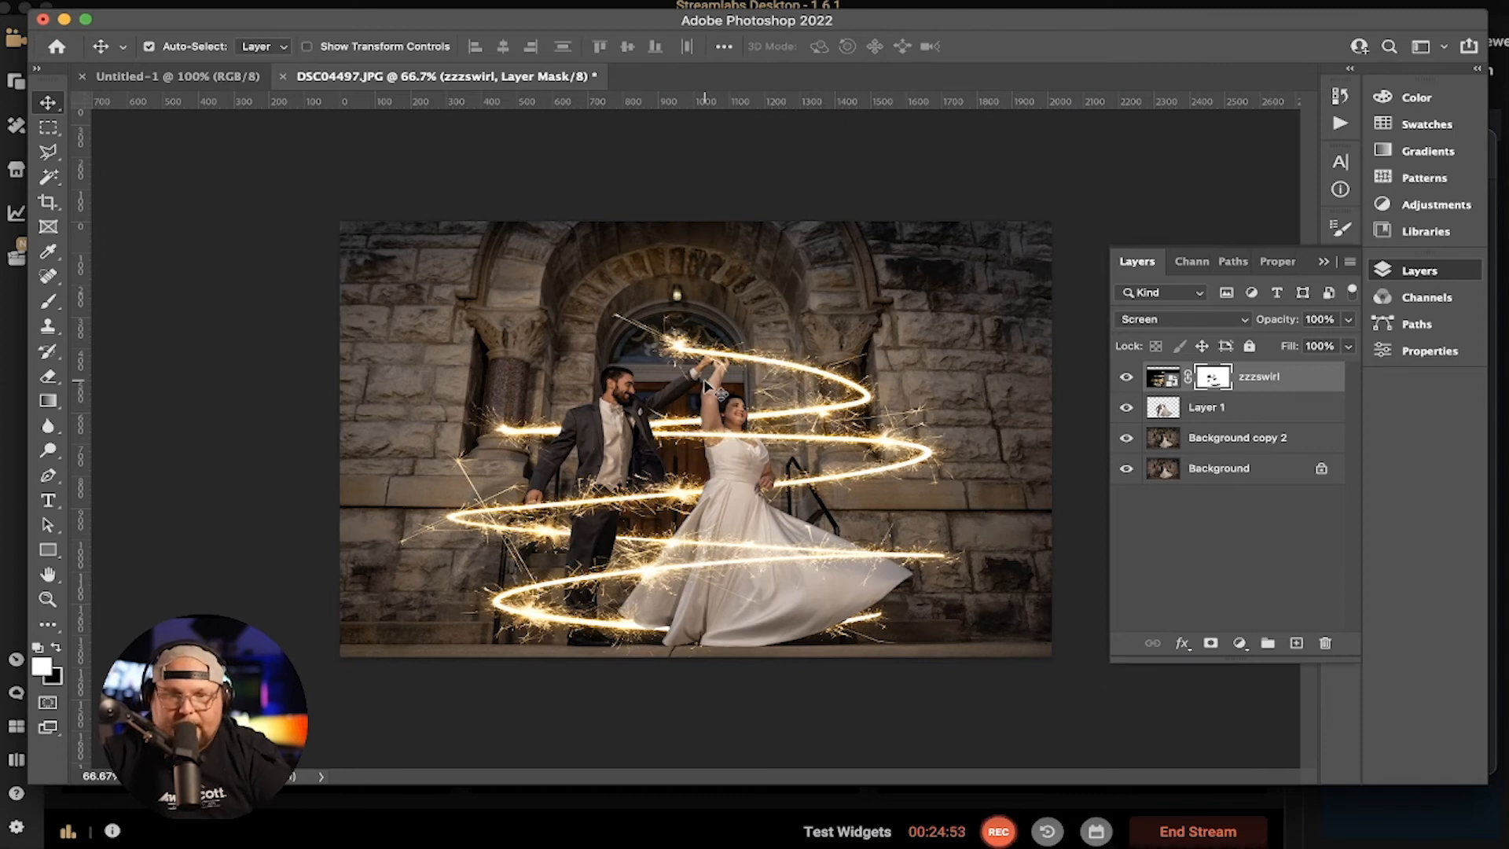
Load the couple's outline from Layer 1 as a selection and ready the black brush for the raised hands on the zzzswirl mask
{"action": "key", "text": "super+equal"}
{"action": "key", "text": "super+equal"}
{"action": "key", "text": "super+equal"}
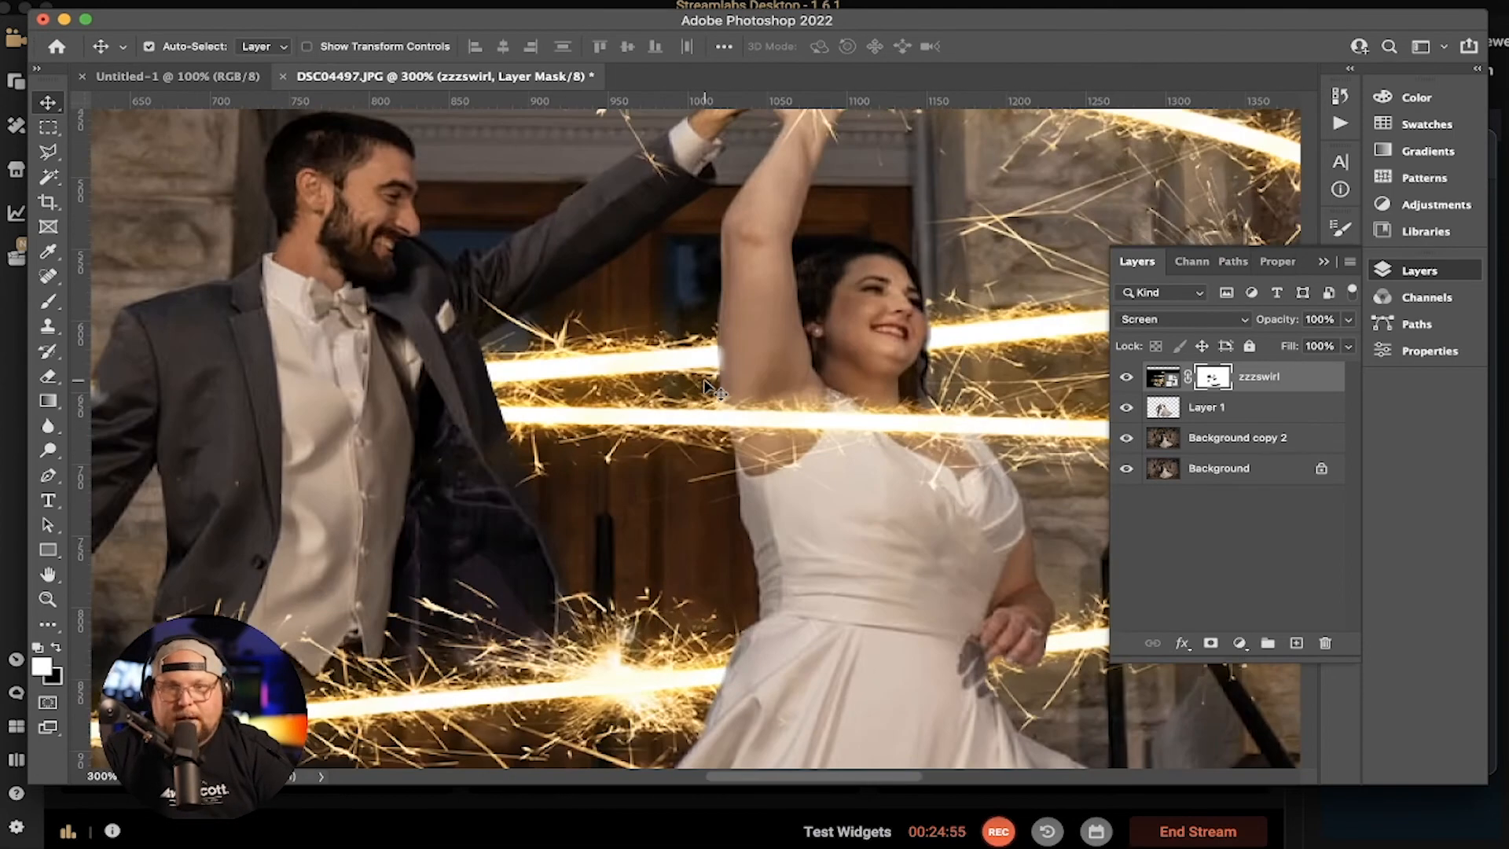
{"action": "left_click_drag", "start_coordinate": [749, 344], "coordinate": [716, 747]}
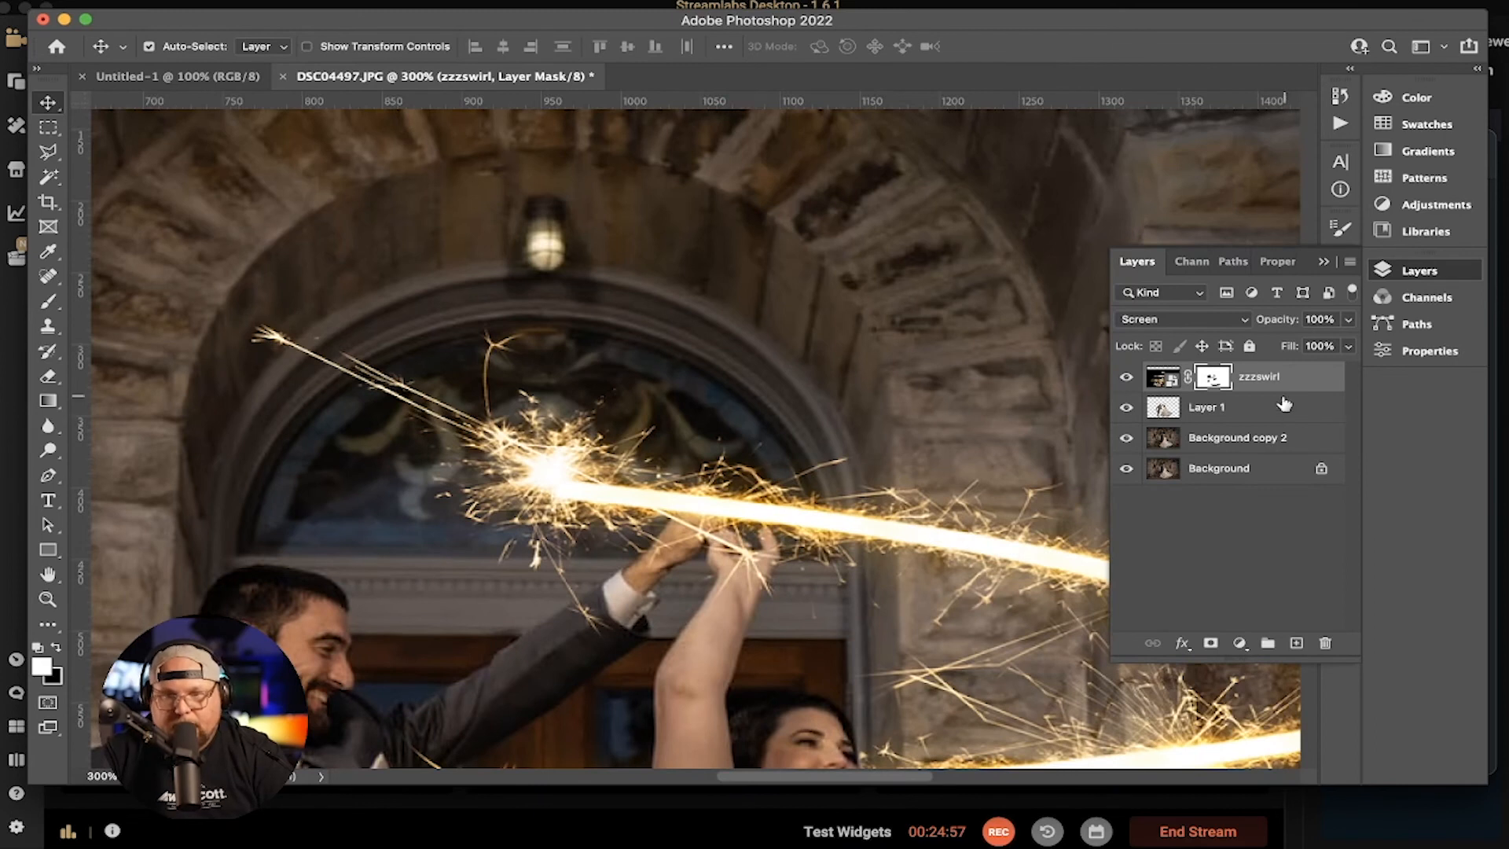
{"action": "left_click", "coordinate": [1165, 409], "text": "super"}
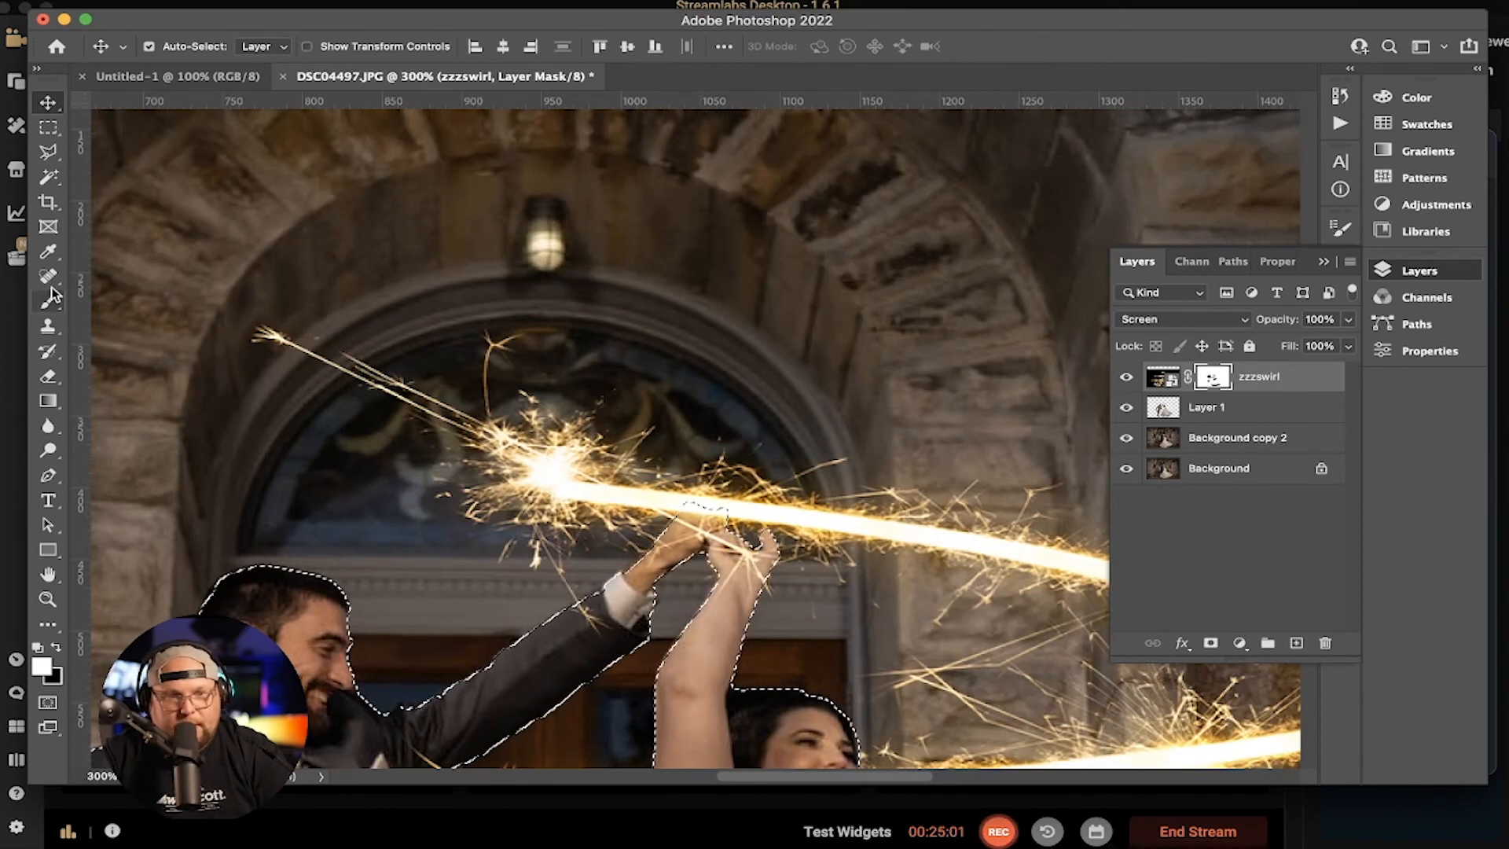
{"action": "key", "text": "b"}
{"action": "key", "text": "x"}
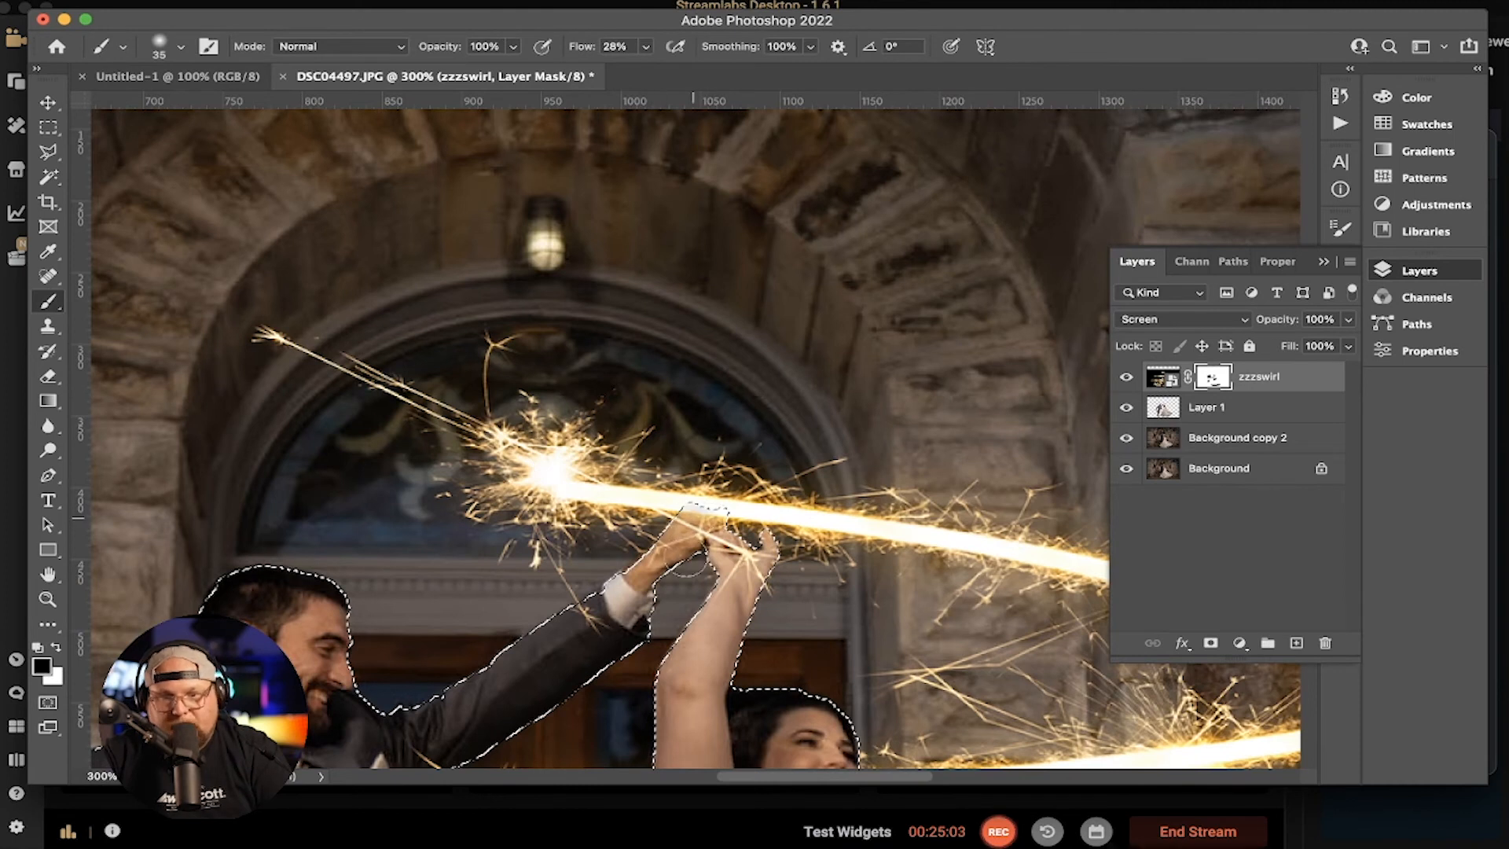
Mask out the strand and sparks over the couple's joined hands with a 35 px brush at 100% flow and 29% hardness, and deselect
{"action": "left_click", "coordinate": [646, 47]}
{"action": "left_click_drag", "start_coordinate": [645, 69], "coordinate": [716, 69]}
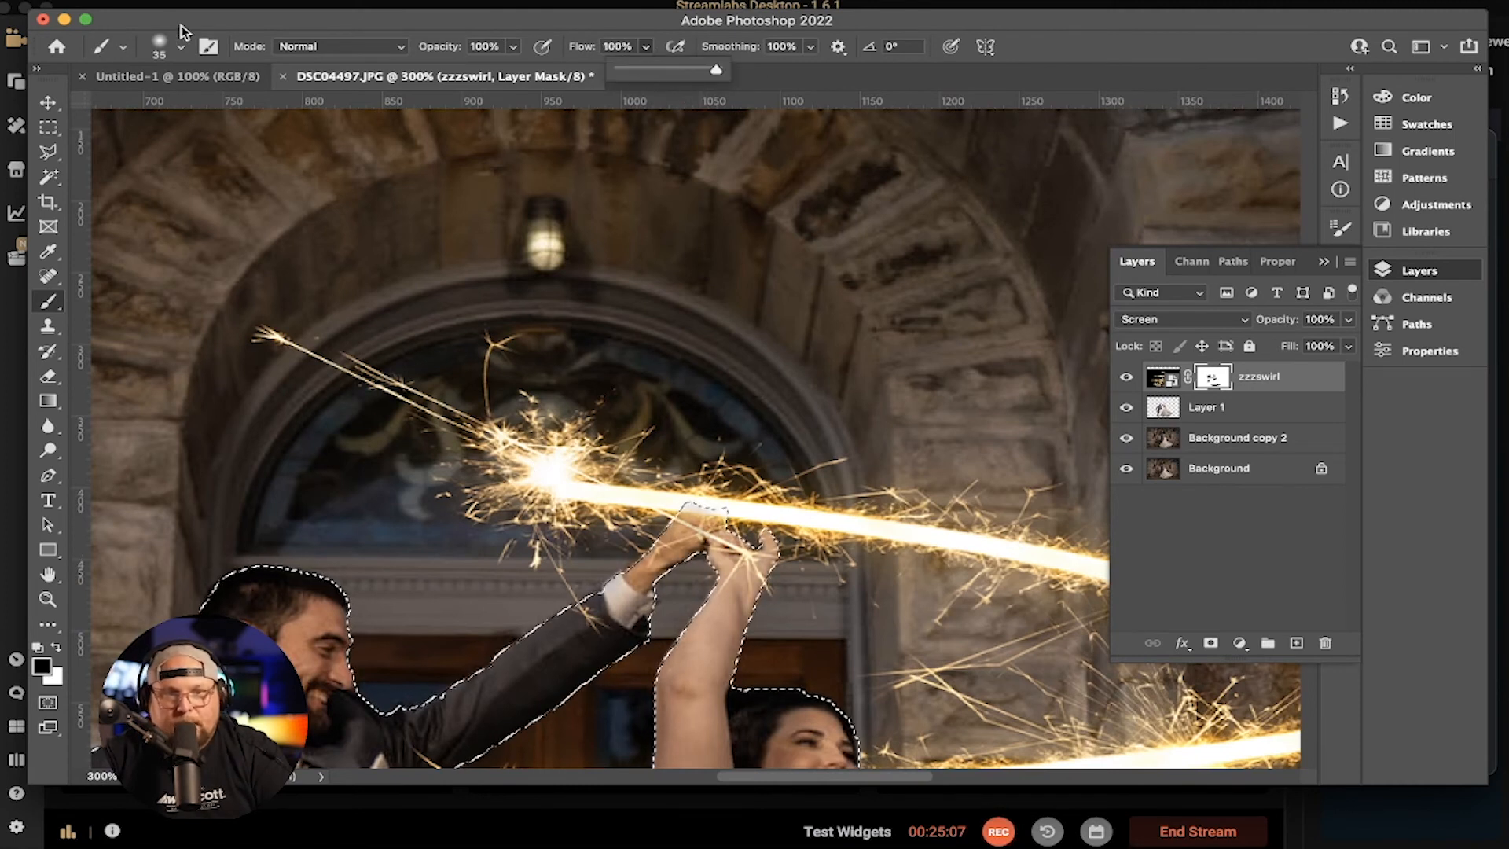
{"action": "left_click", "coordinate": [181, 49]}
{"action": "left_click", "coordinate": [181, 51]}
{"action": "left_click_drag", "start_coordinate": [147, 150], "coordinate": [186, 151]}
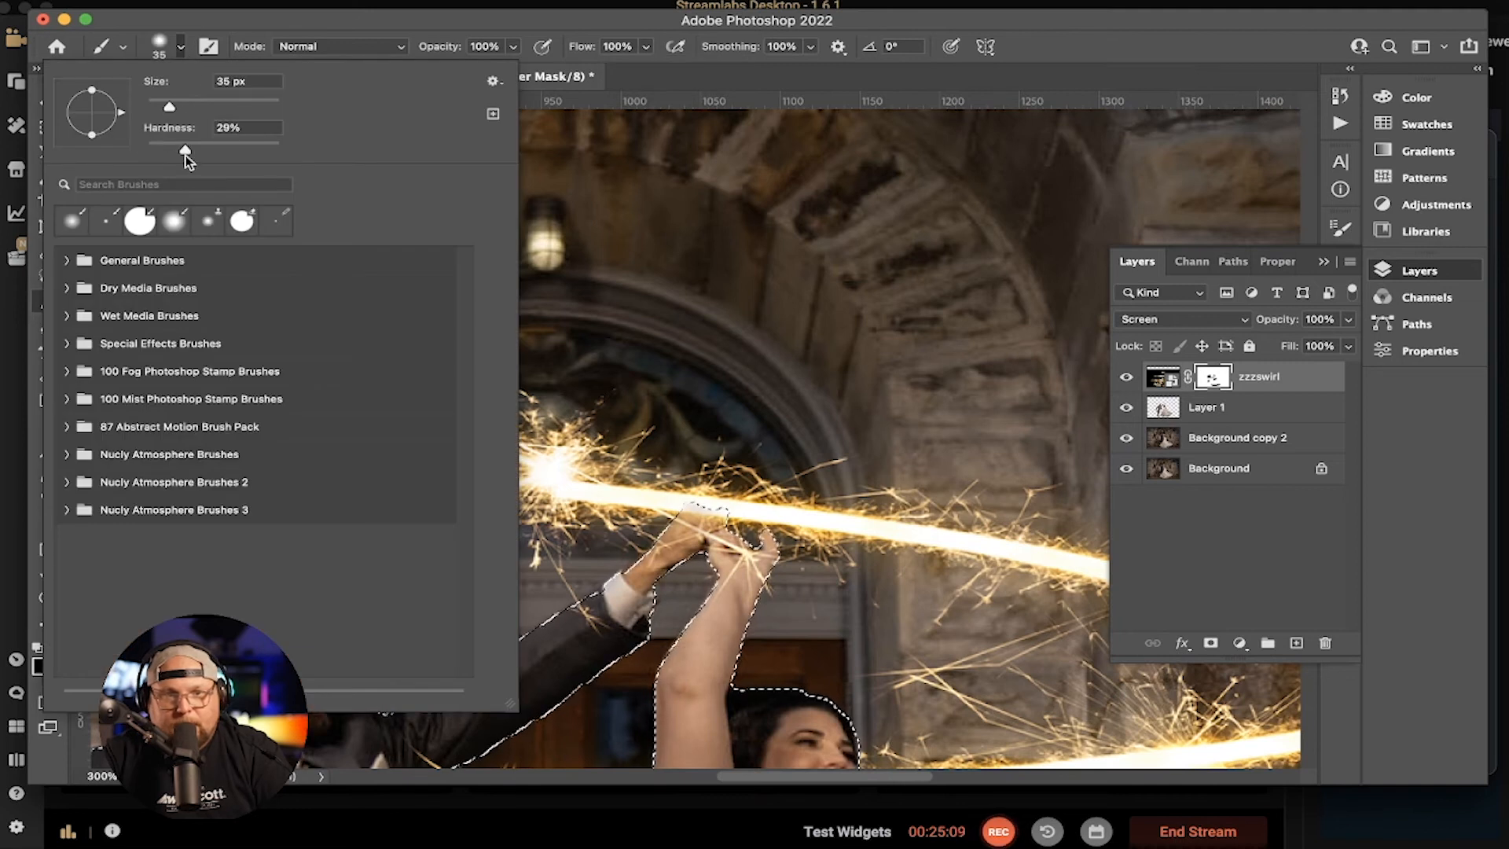
{"action": "mouse_move", "coordinate": [689, 542]}
{"action": "left_mouse_down"}
{"action": "mouse_move", "coordinate": [706, 510]}
{"action": "mouse_move", "coordinate": [750, 558]}
{"action": "mouse_move", "coordinate": [784, 546]}
{"action": "left_mouse_up"}
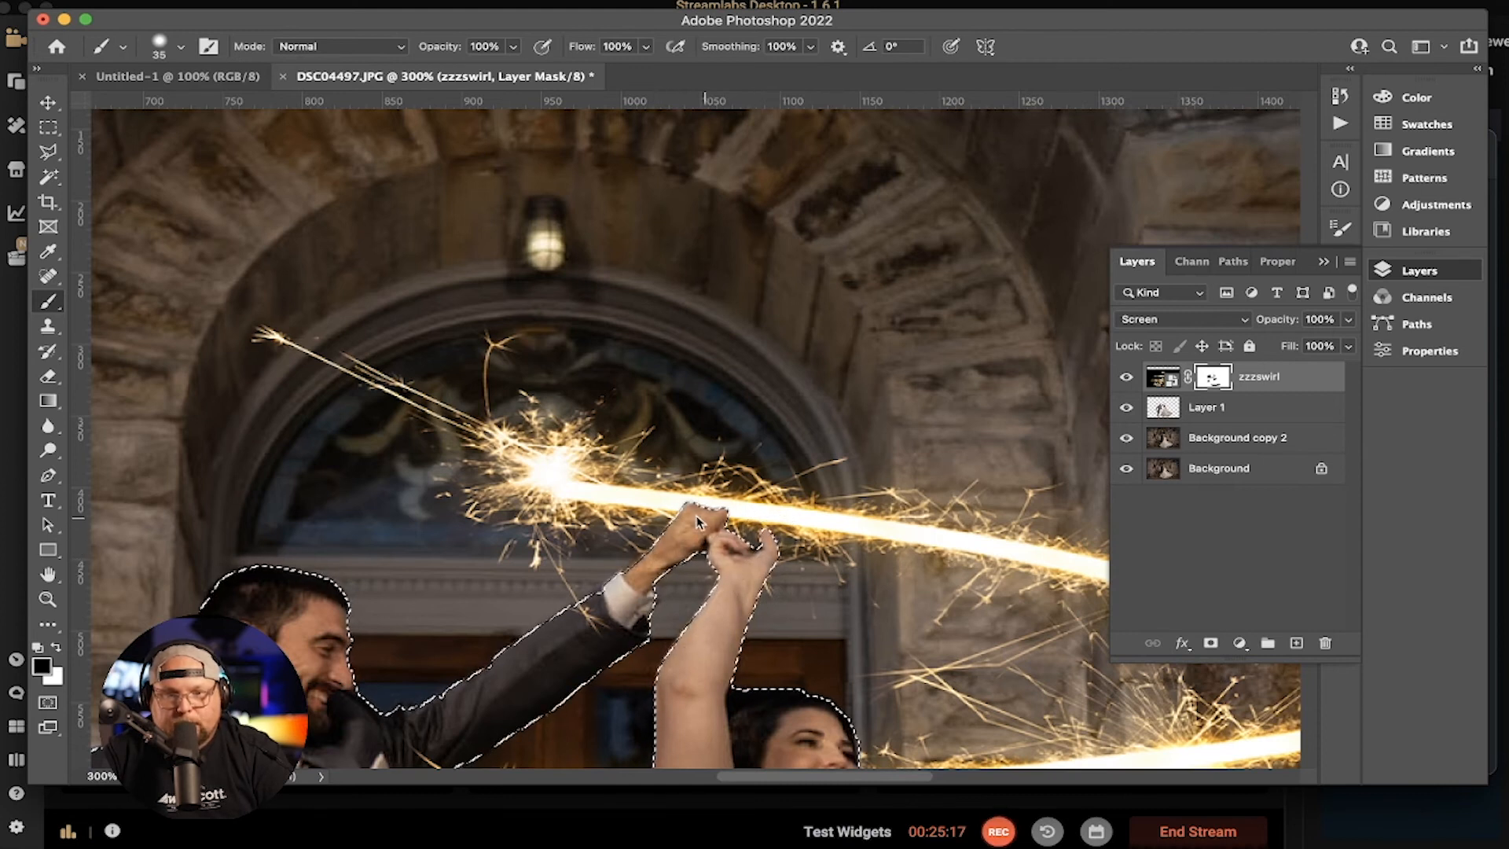
{"action": "key", "text": "ctrl+minus"}
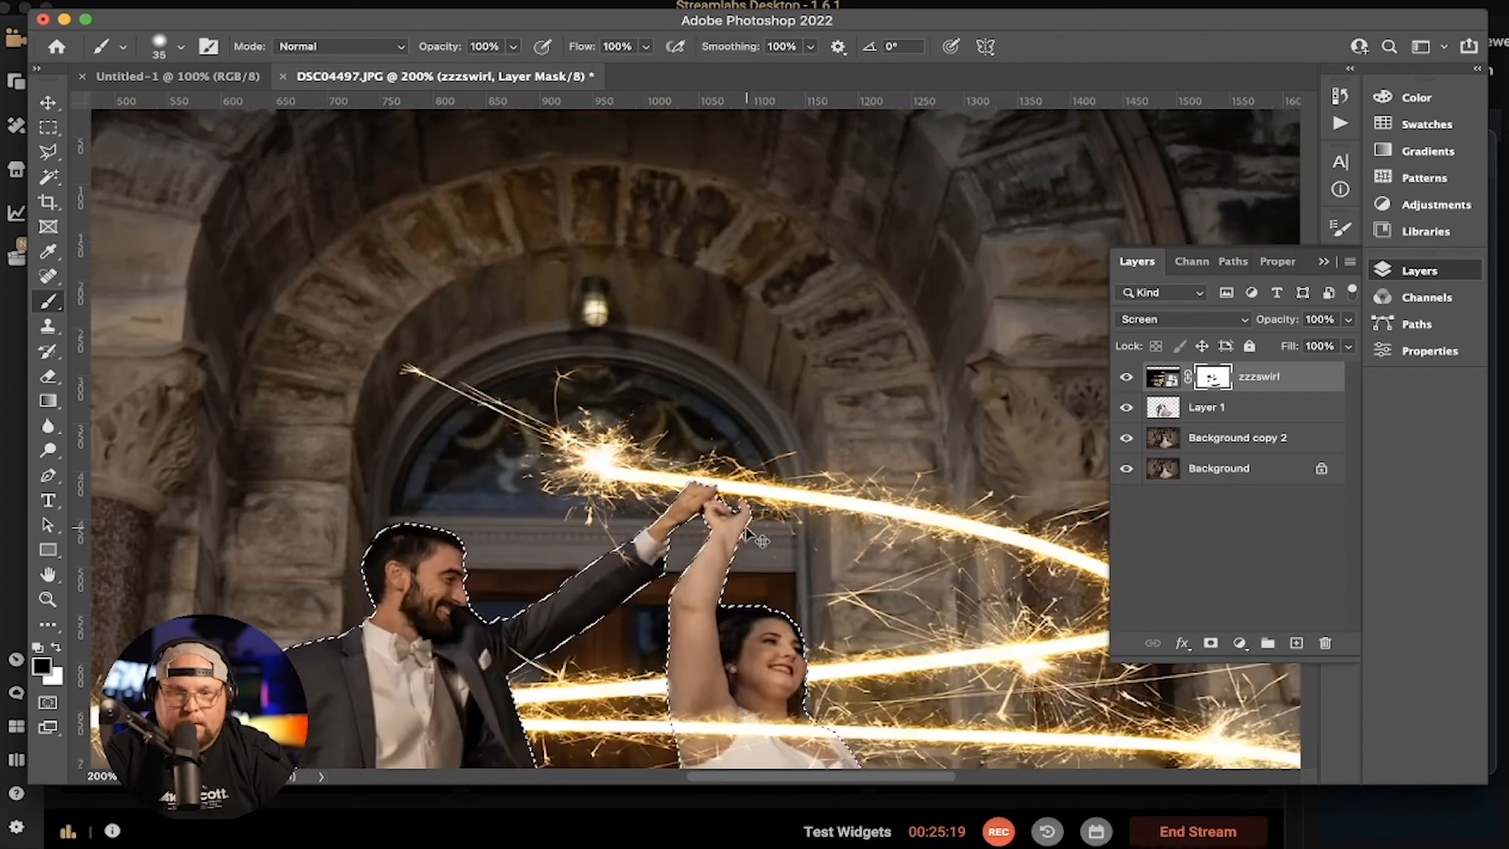
{"action": "key", "text": "ctrl+minus"}
{"action": "key", "text": "ctrl+d"}
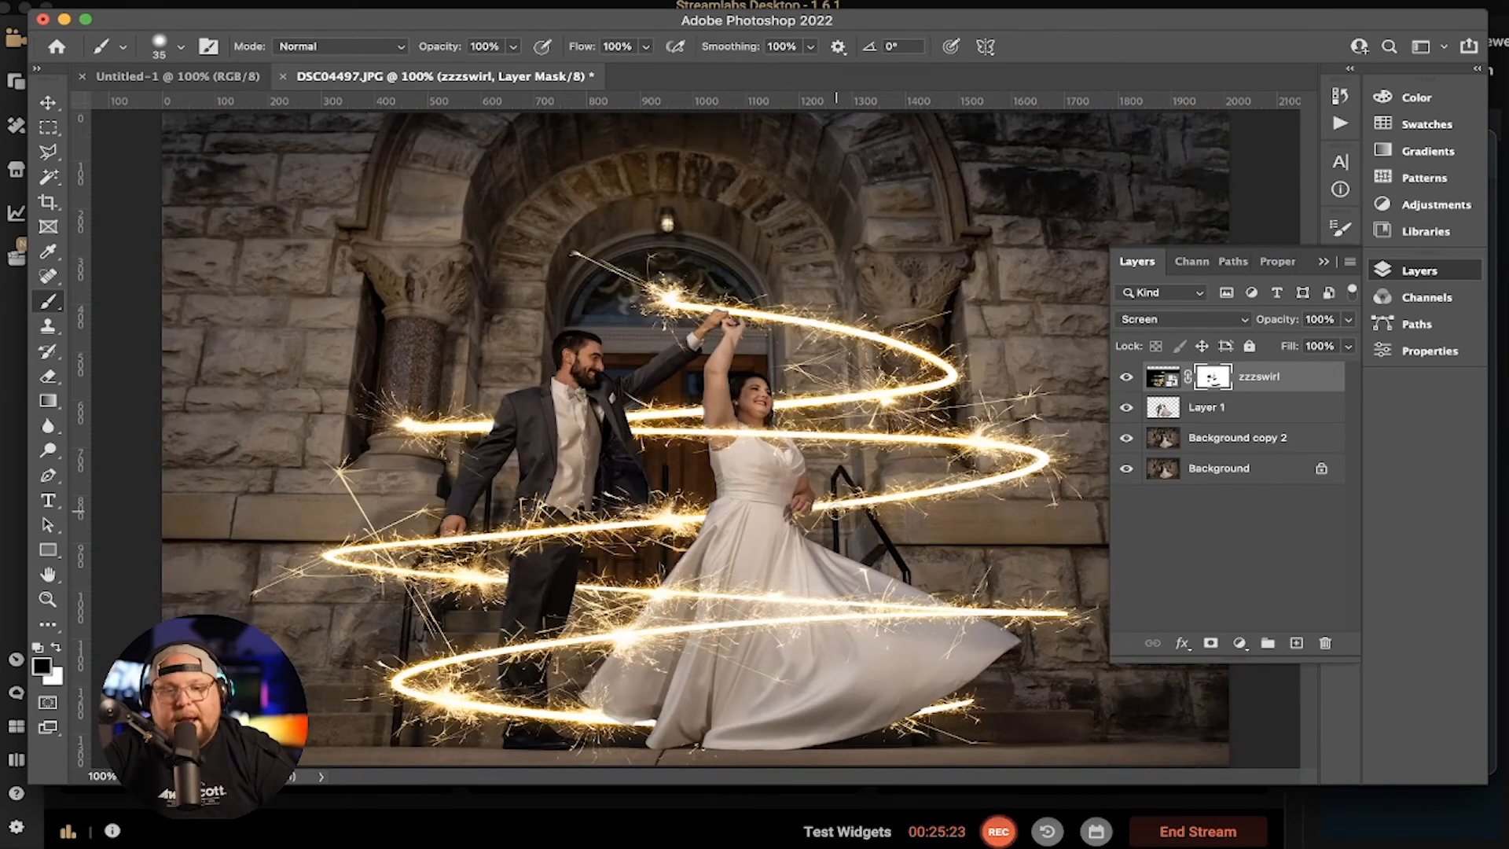
Add a Curves adjustment layer above zzzswirl and place shadow, midtone and highlight points on its RGB curve
{"action": "key", "text": "ctrl+minus"}
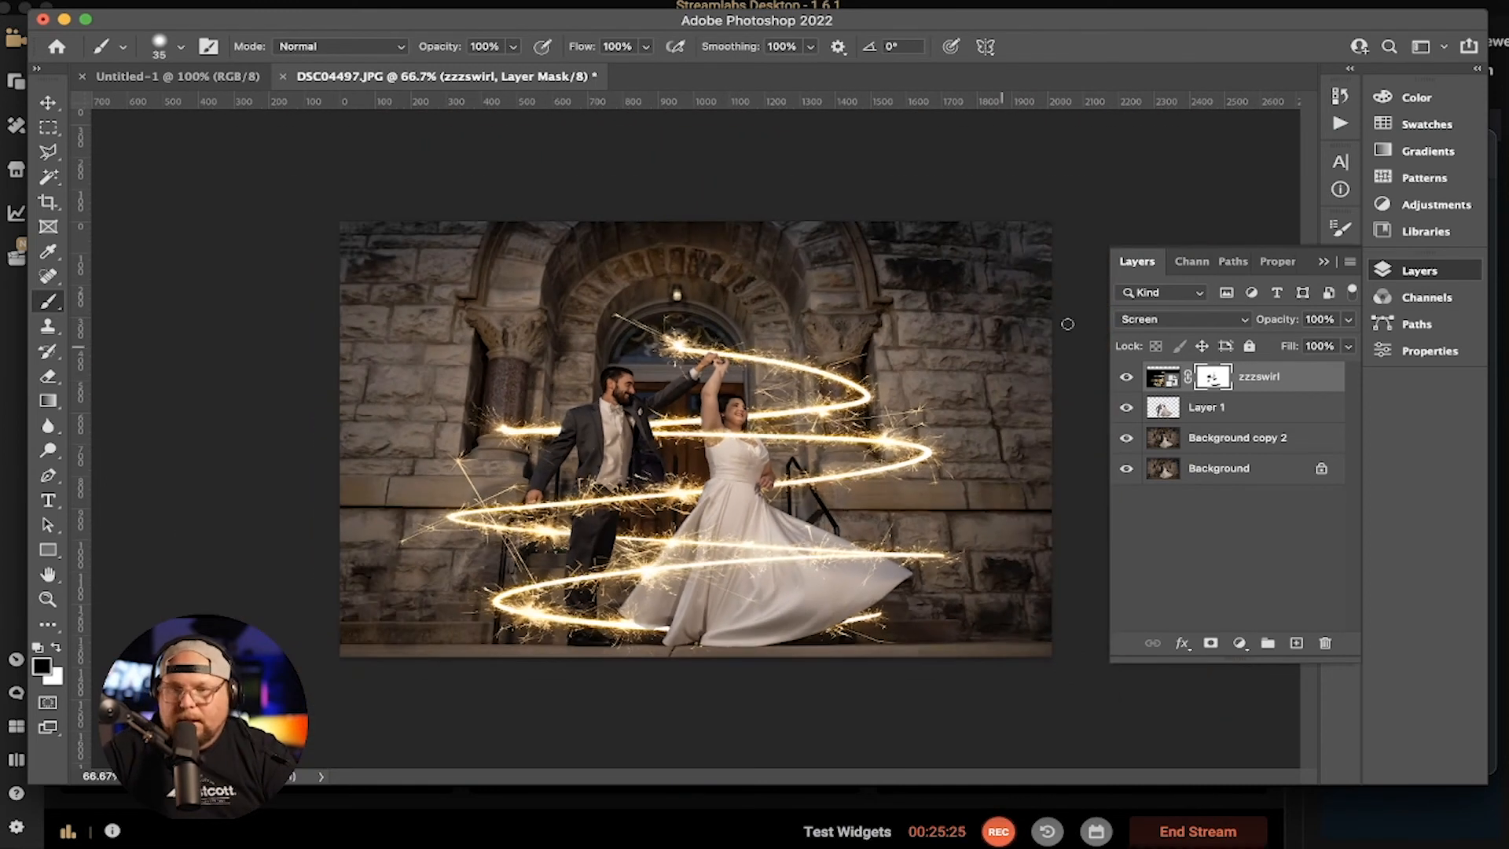
{"action": "left_click", "coordinate": [1433, 275]}
{"action": "left_click", "coordinate": [1434, 272]}
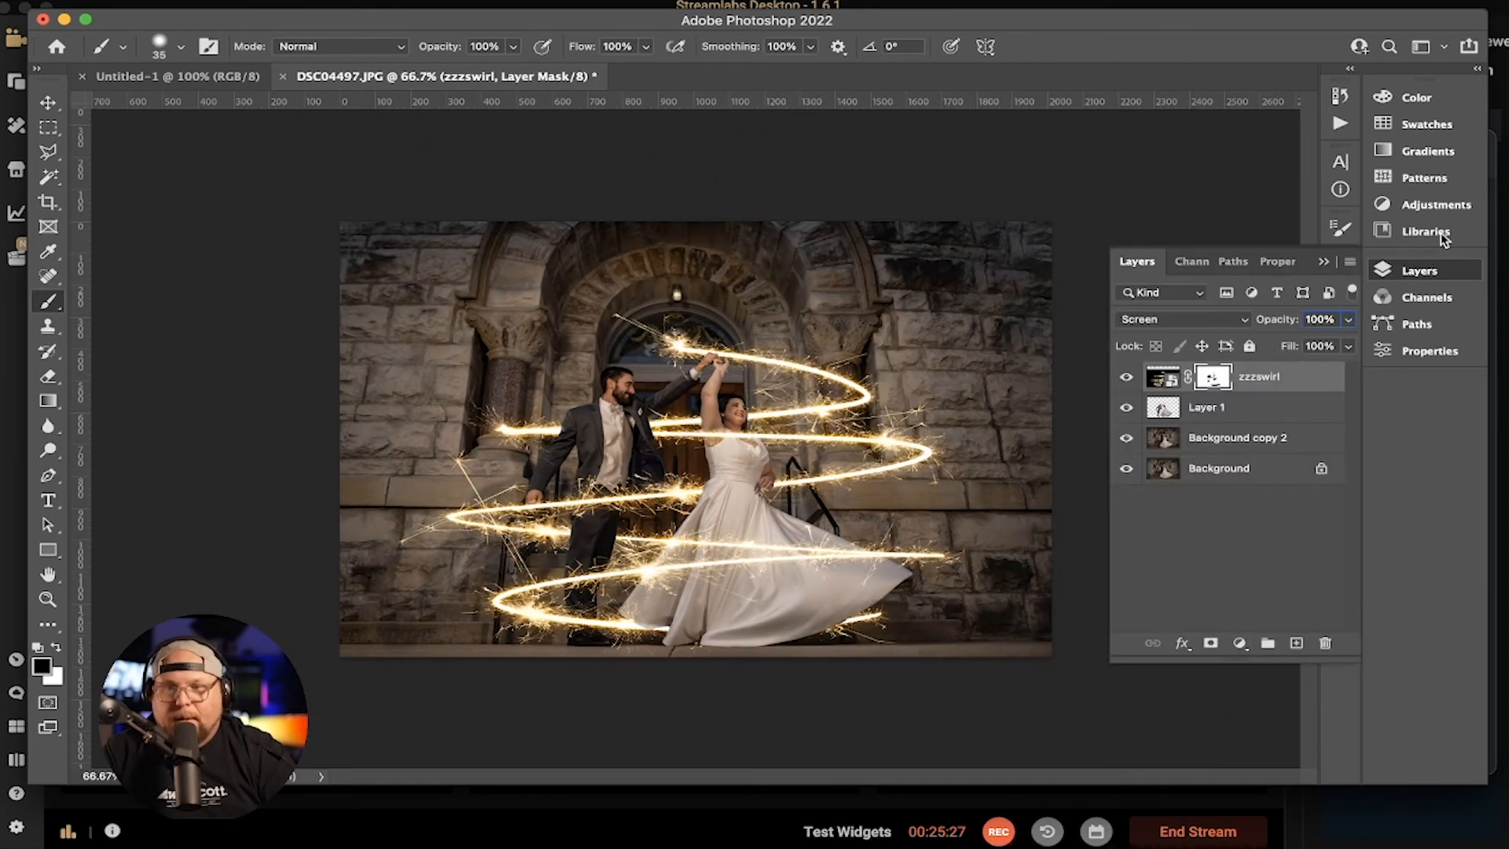
{"action": "left_click", "coordinate": [1439, 210]}
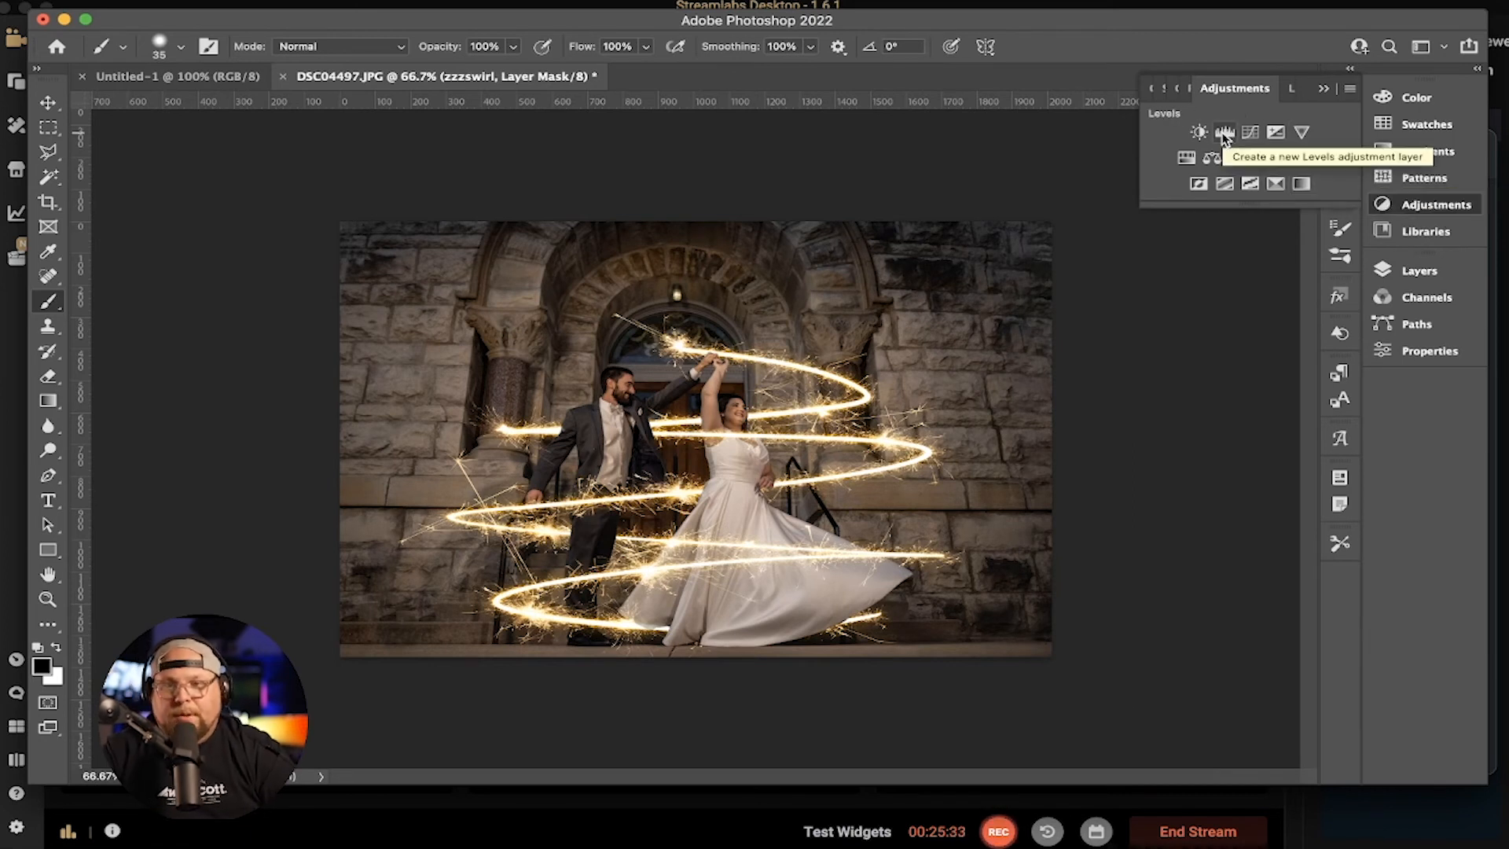
{"action": "left_click", "coordinate": [1251, 132]}
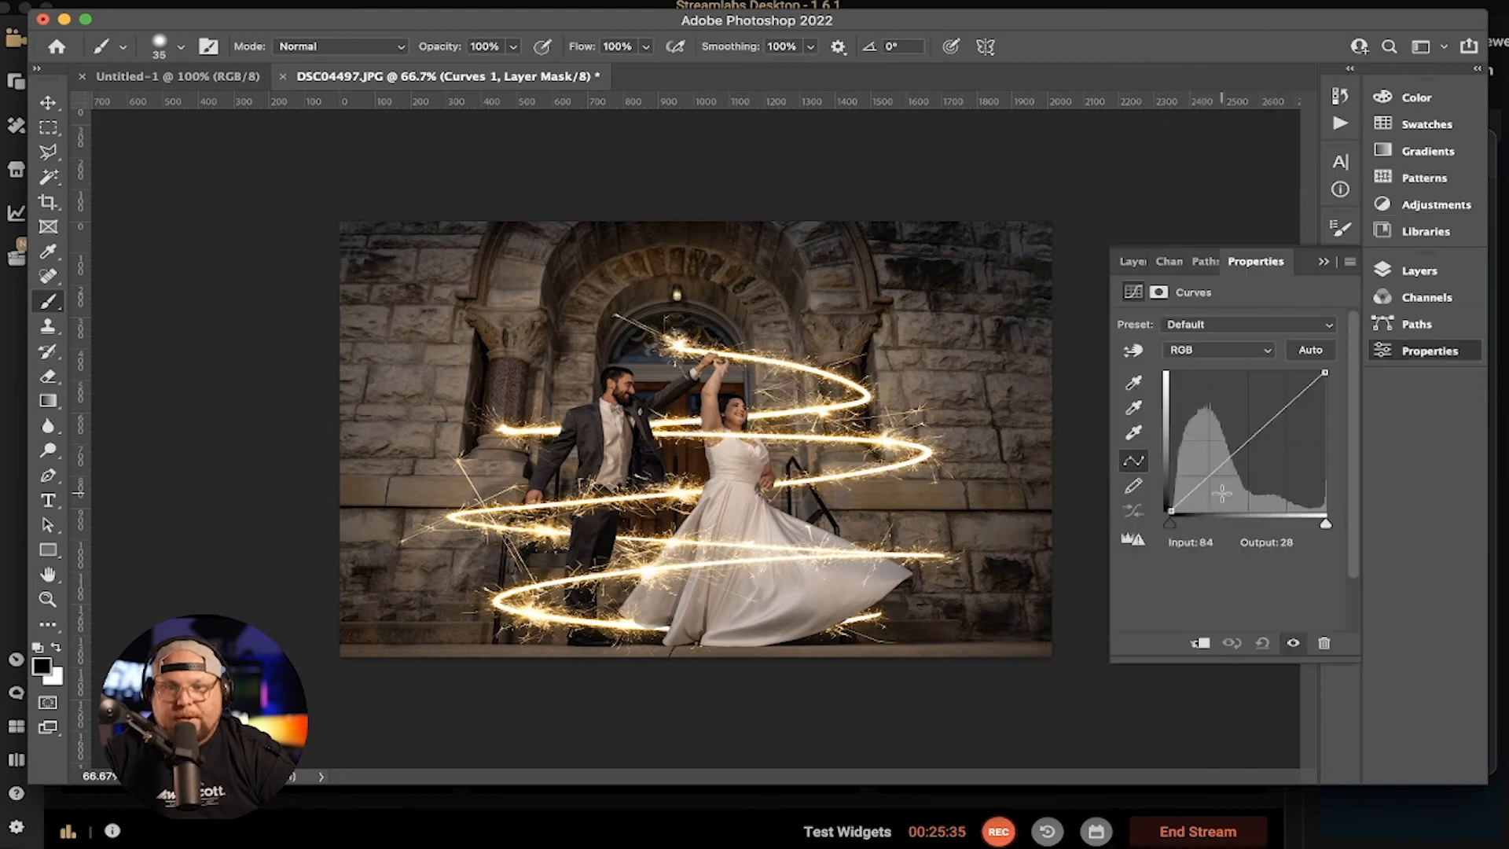
{"action": "left_click", "coordinate": [1211, 477]}
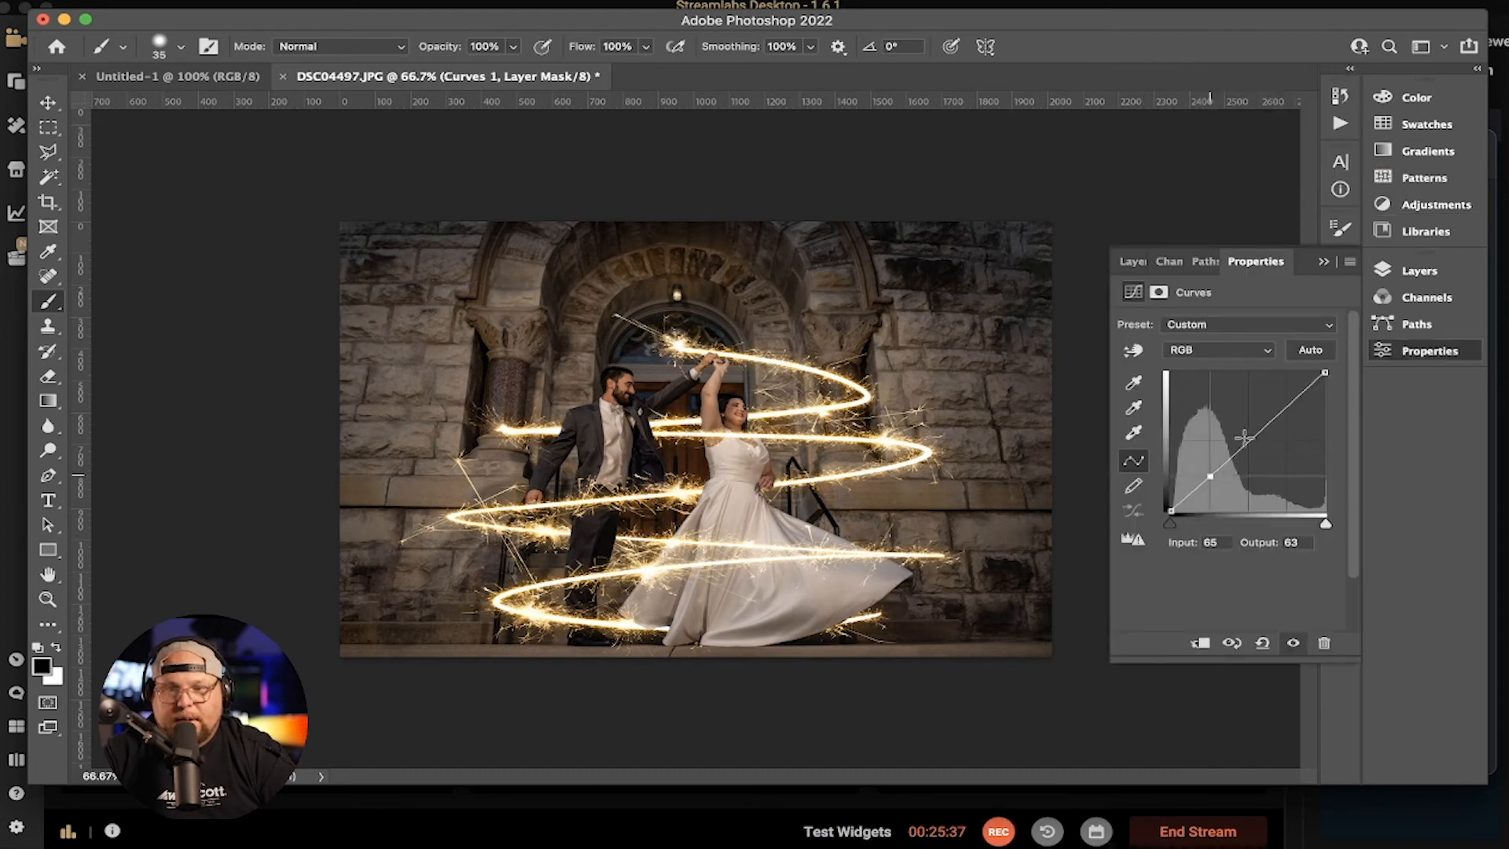
{"action": "left_click", "coordinate": [1250, 441]}
{"action": "left_click", "coordinate": [1284, 405]}
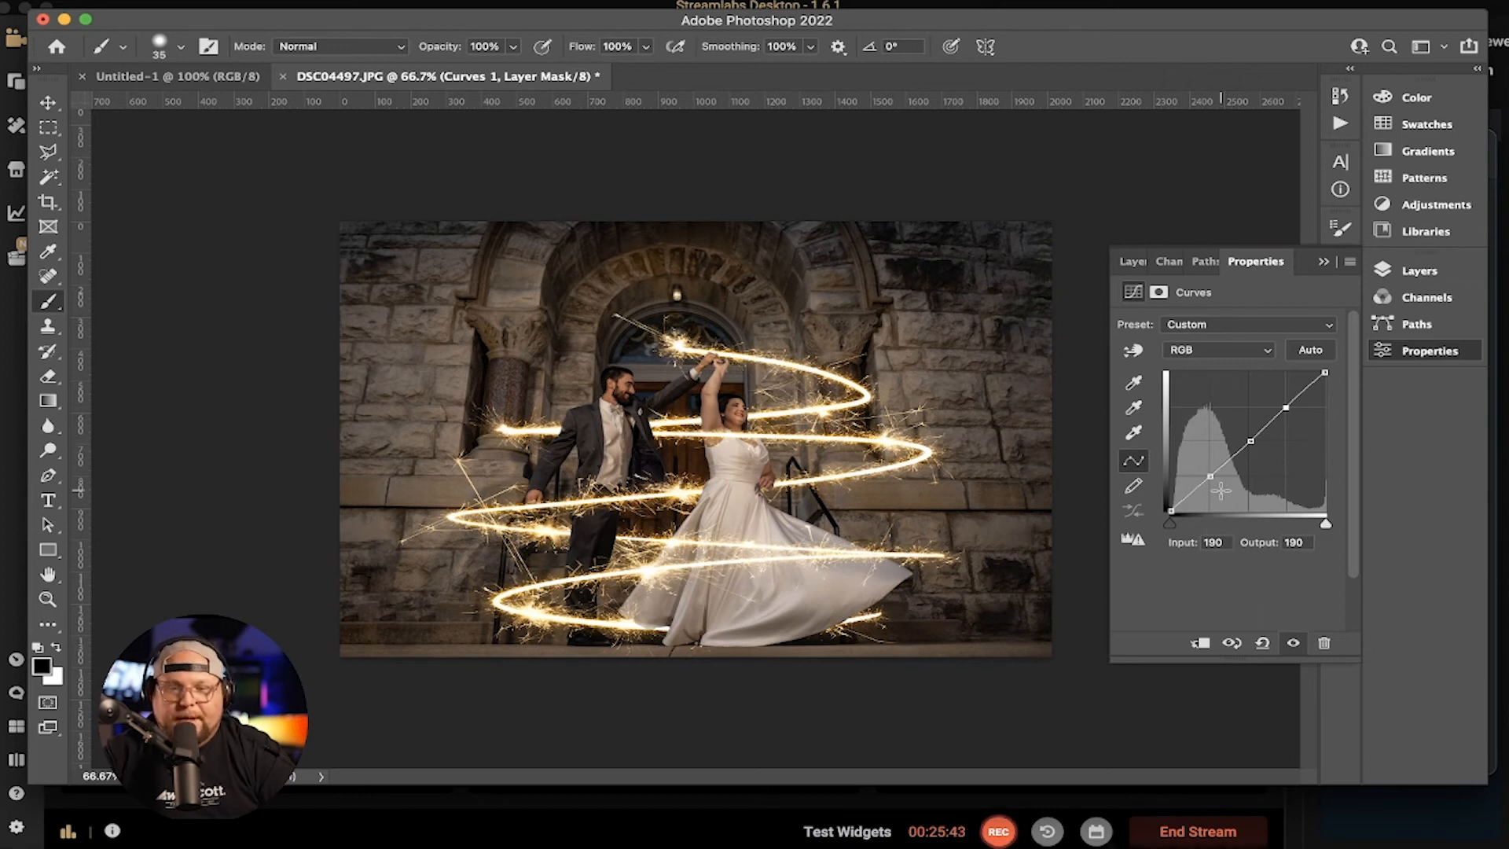
Shape the curve for more contrast: shadow point at input 67, output 52, midtone point raised slightly, highlight point at input 190, output 202
{"action": "left_click_drag", "start_coordinate": [1210, 476], "coordinate": [1212, 483]}
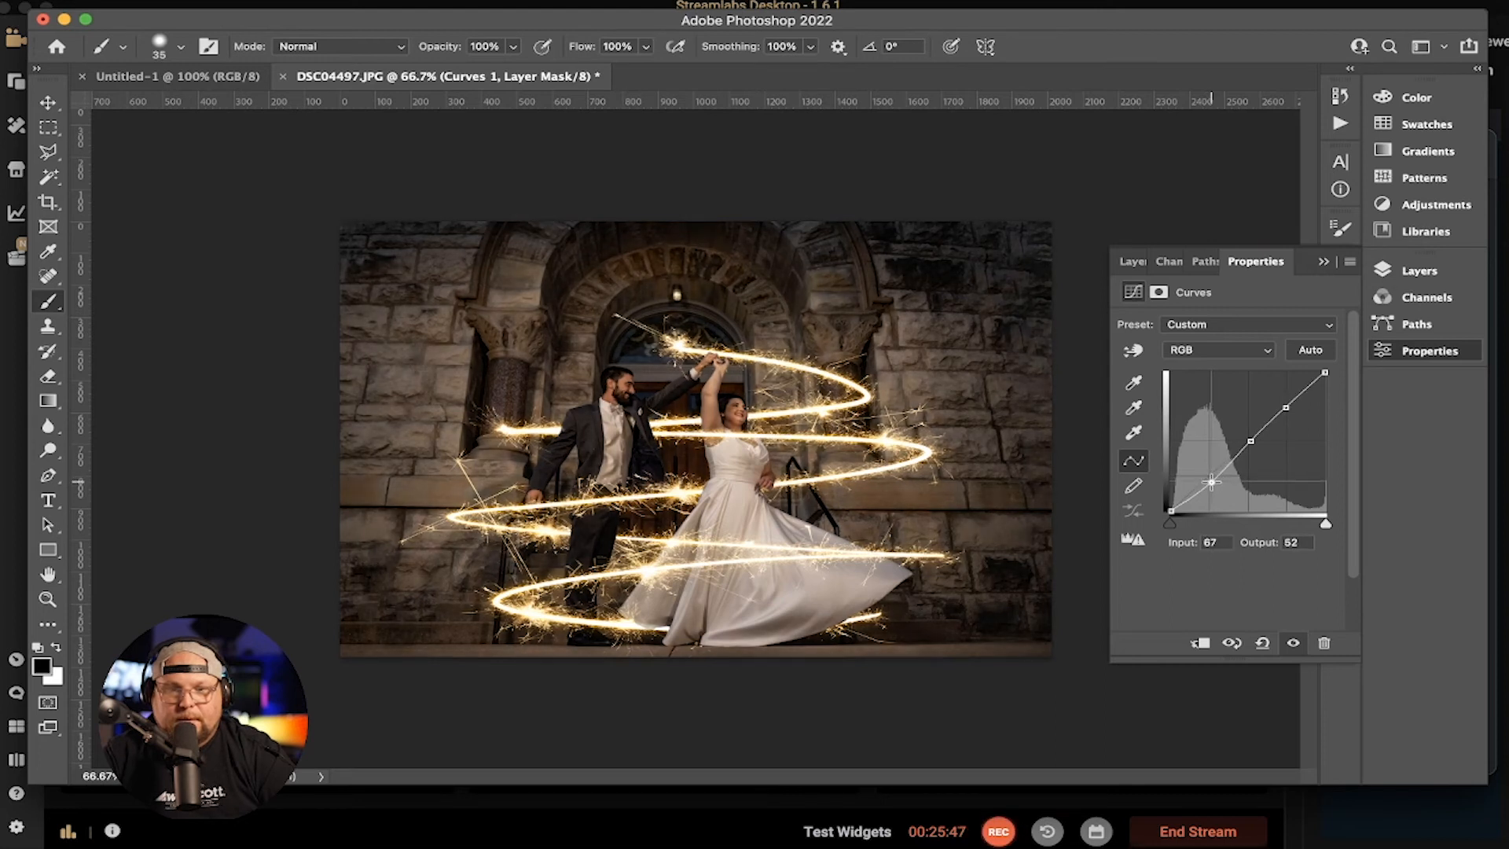
{"action": "left_click", "coordinate": [1252, 441]}
{"action": "left_click_drag", "start_coordinate": [1252, 441], "coordinate": [1287, 401]}
{"action": "left_click", "coordinate": [1286, 408]}
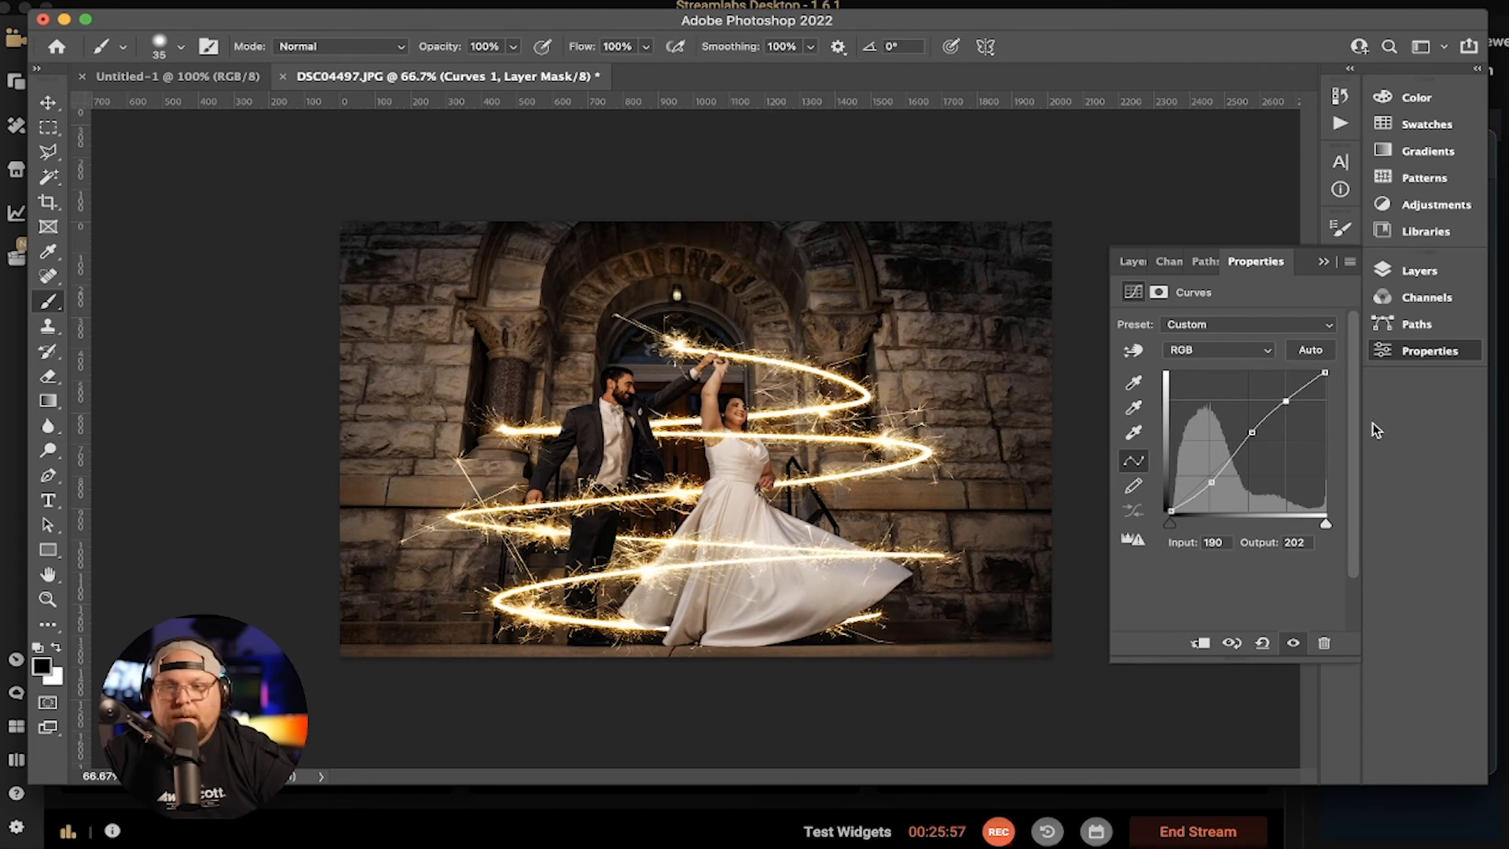
Compare the composite with the Curves 1 layer hidden and shown
{"action": "left_click", "coordinate": [1415, 279]}
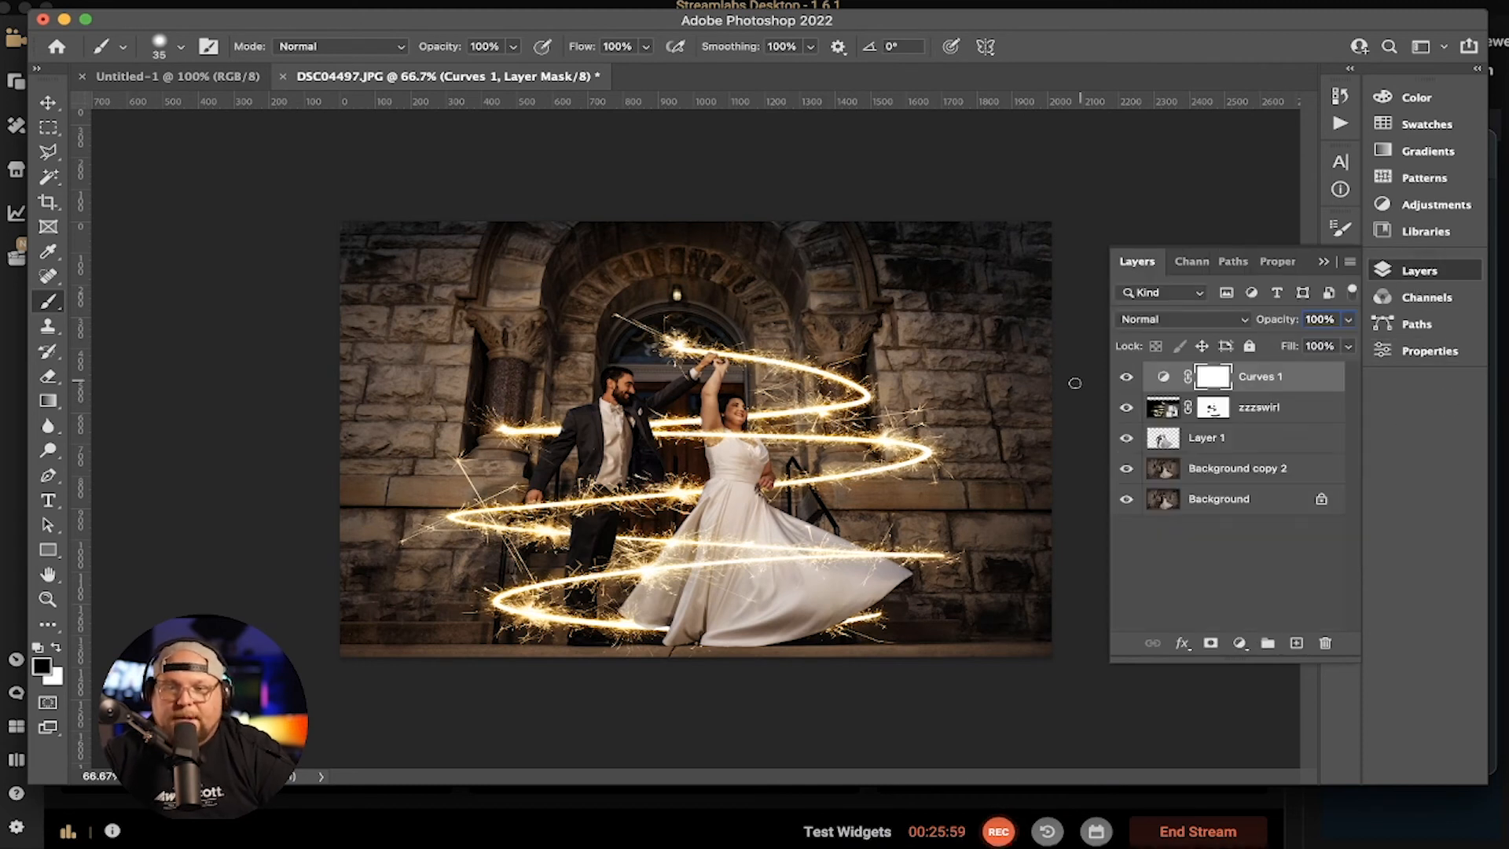
{"action": "left_click", "coordinate": [1127, 379]}
{"action": "left_click", "coordinate": [1127, 379]}
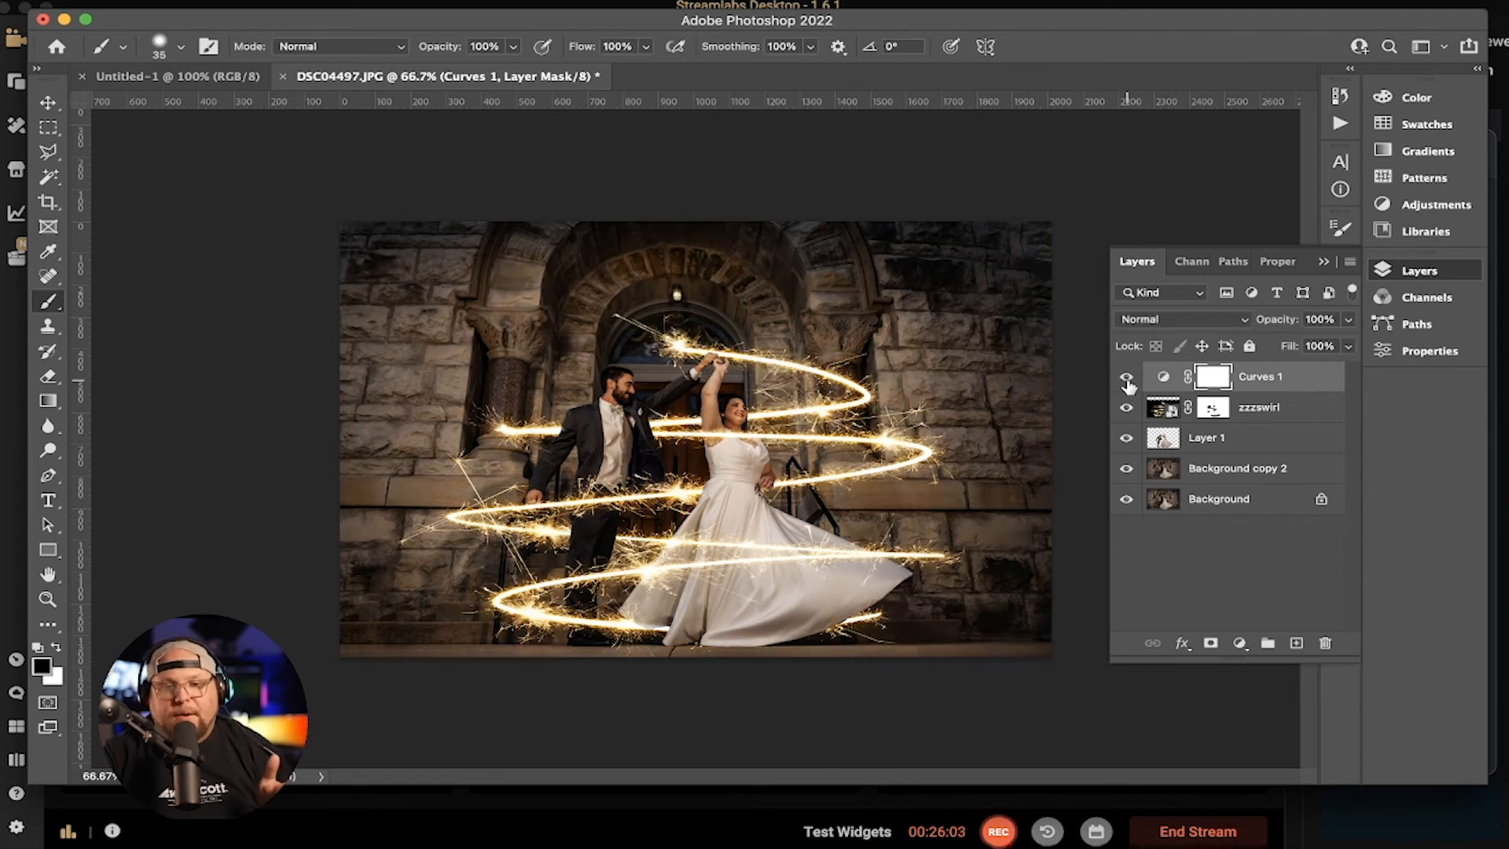
{"action": "left_click", "coordinate": [1127, 379]}
{"action": "left_click", "coordinate": [1127, 379]}
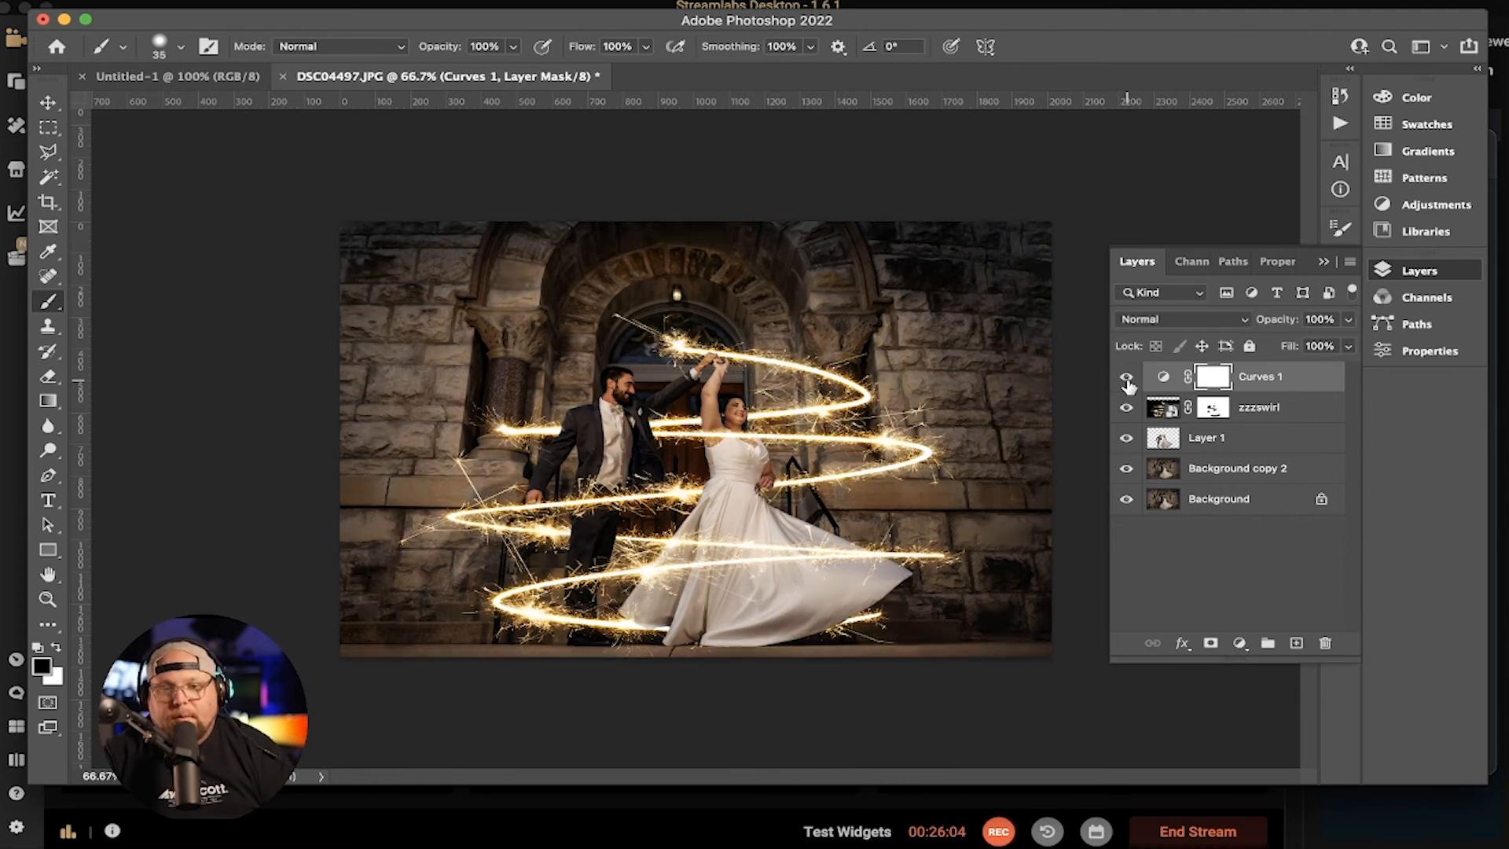
Open Background copy 2 in the Camera Raw Filter and set Exposure to +0.30, Highlights to +32 and Shadows to +36
{"action": "left_click", "coordinate": [1429, 206]}
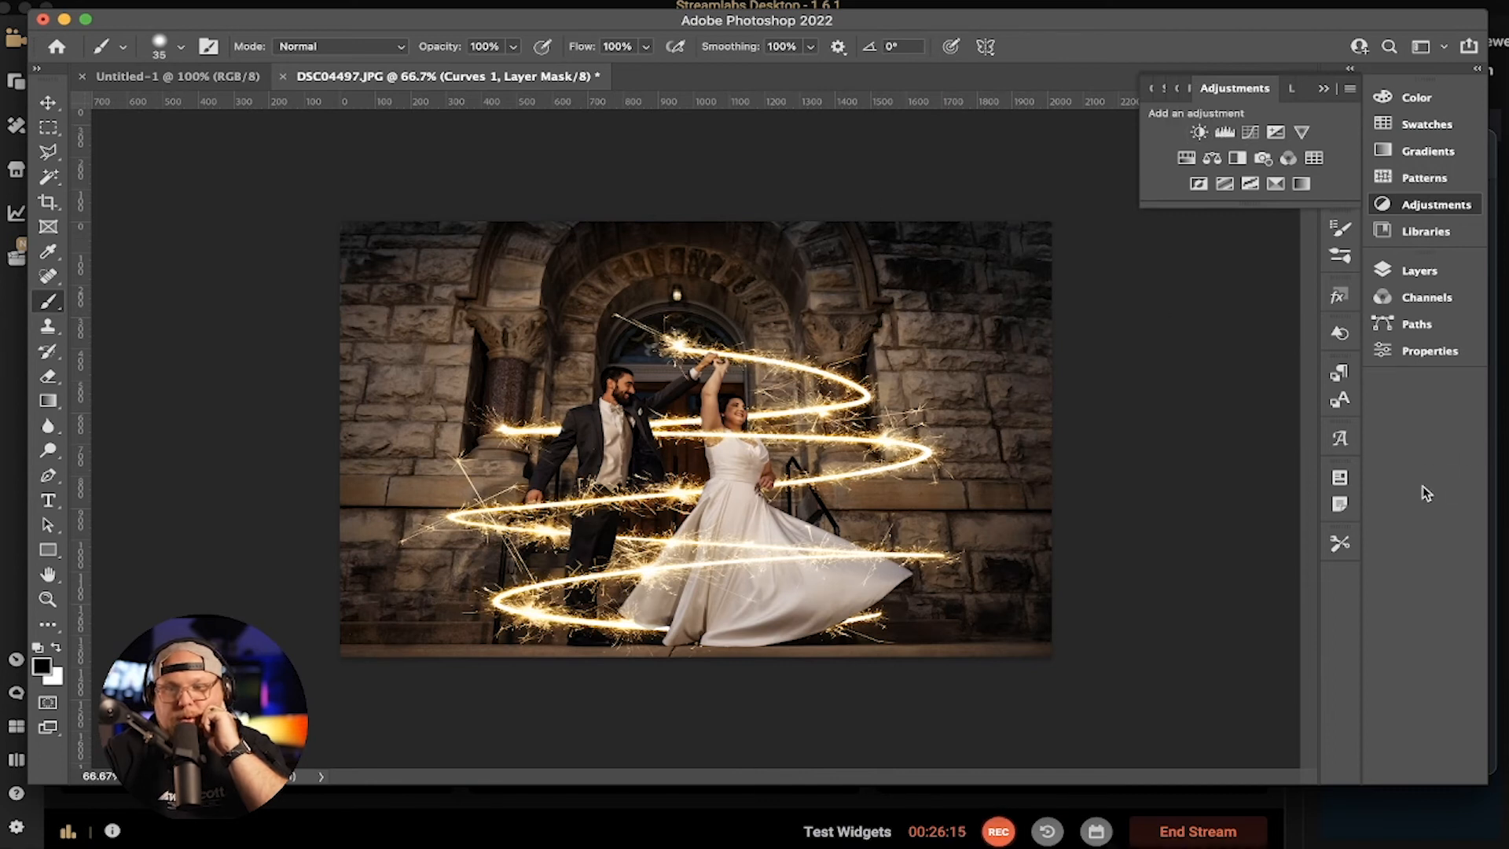
{"action": "left_click", "coordinate": [1415, 271]}
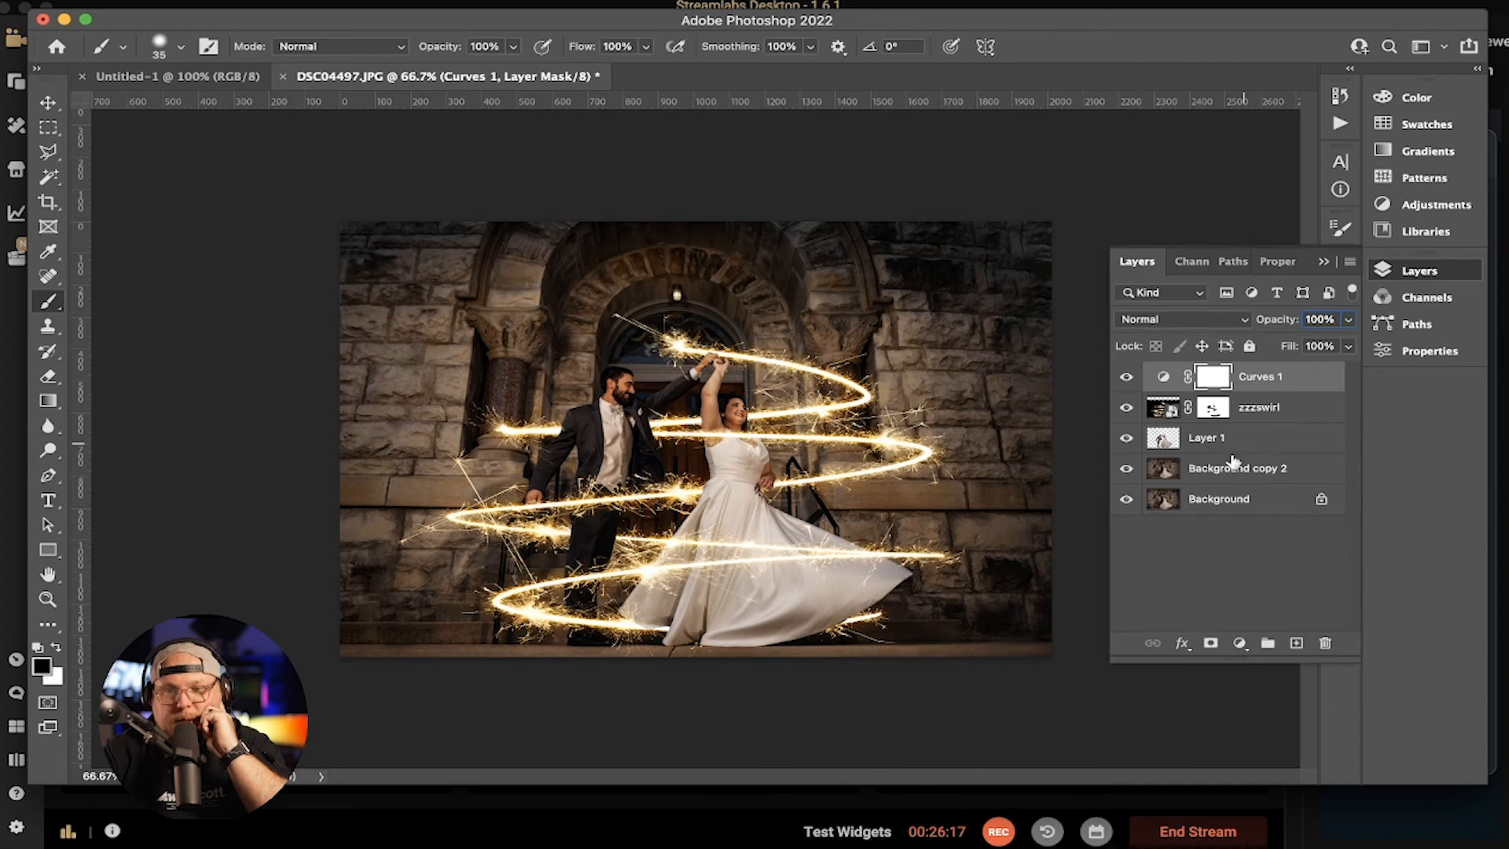
{"action": "left_click", "coordinate": [1216, 474]}
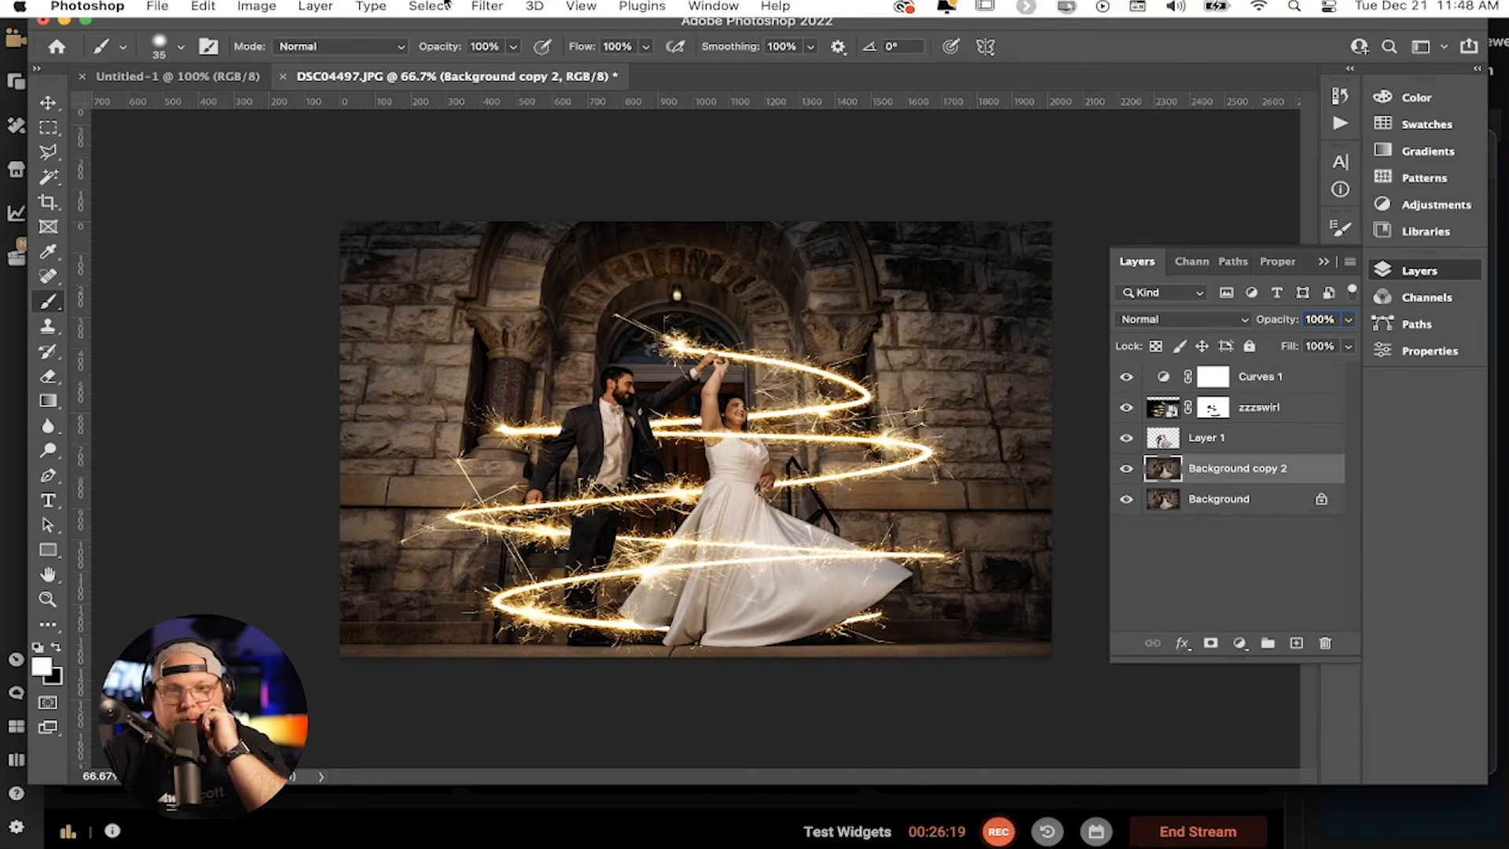
{"action": "left_click", "coordinate": [487, 7]}
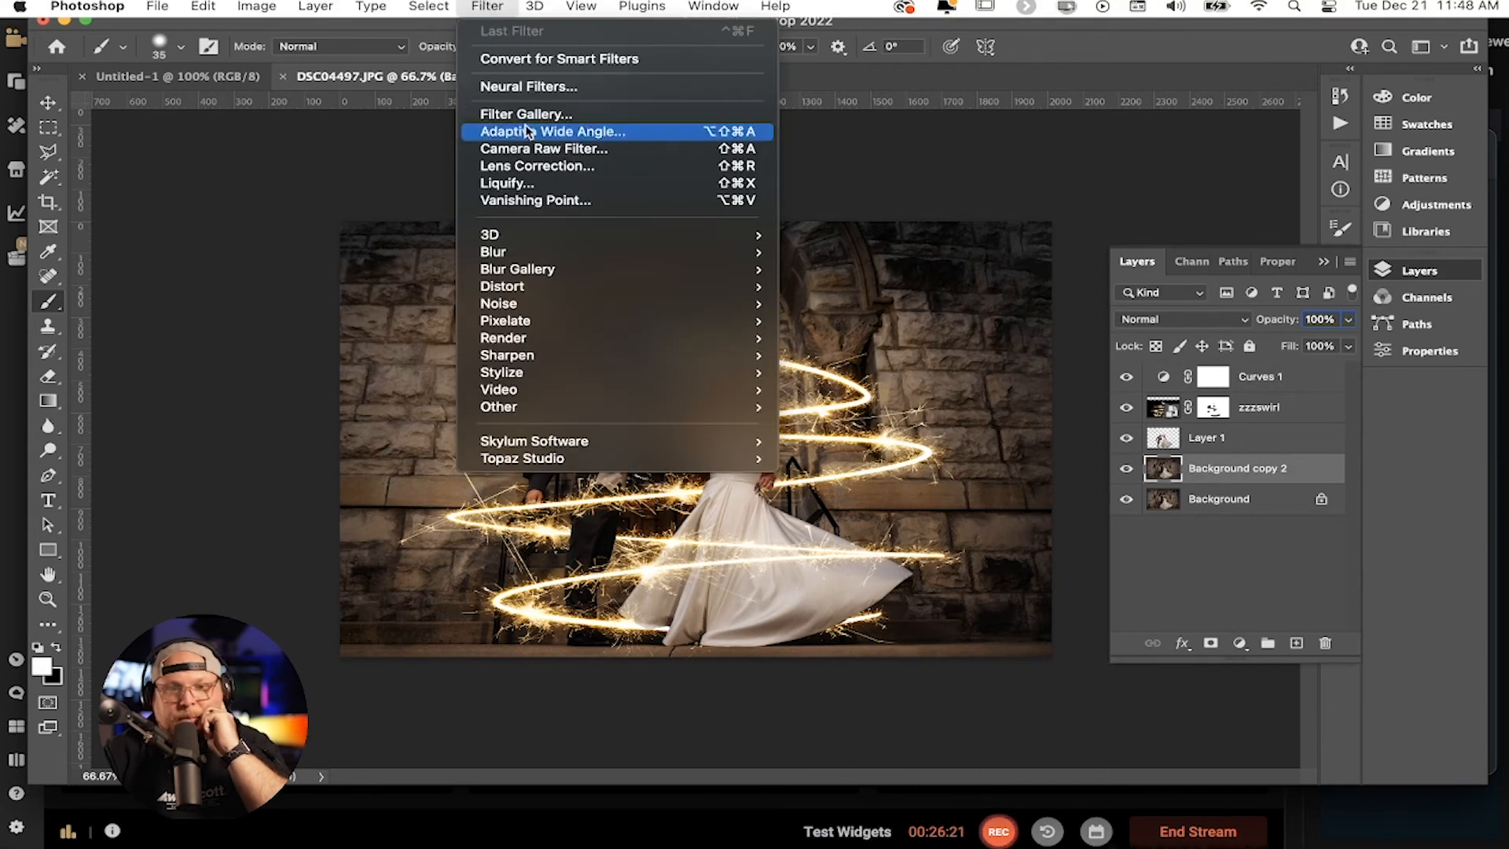
{"action": "left_click", "coordinate": [546, 149]}
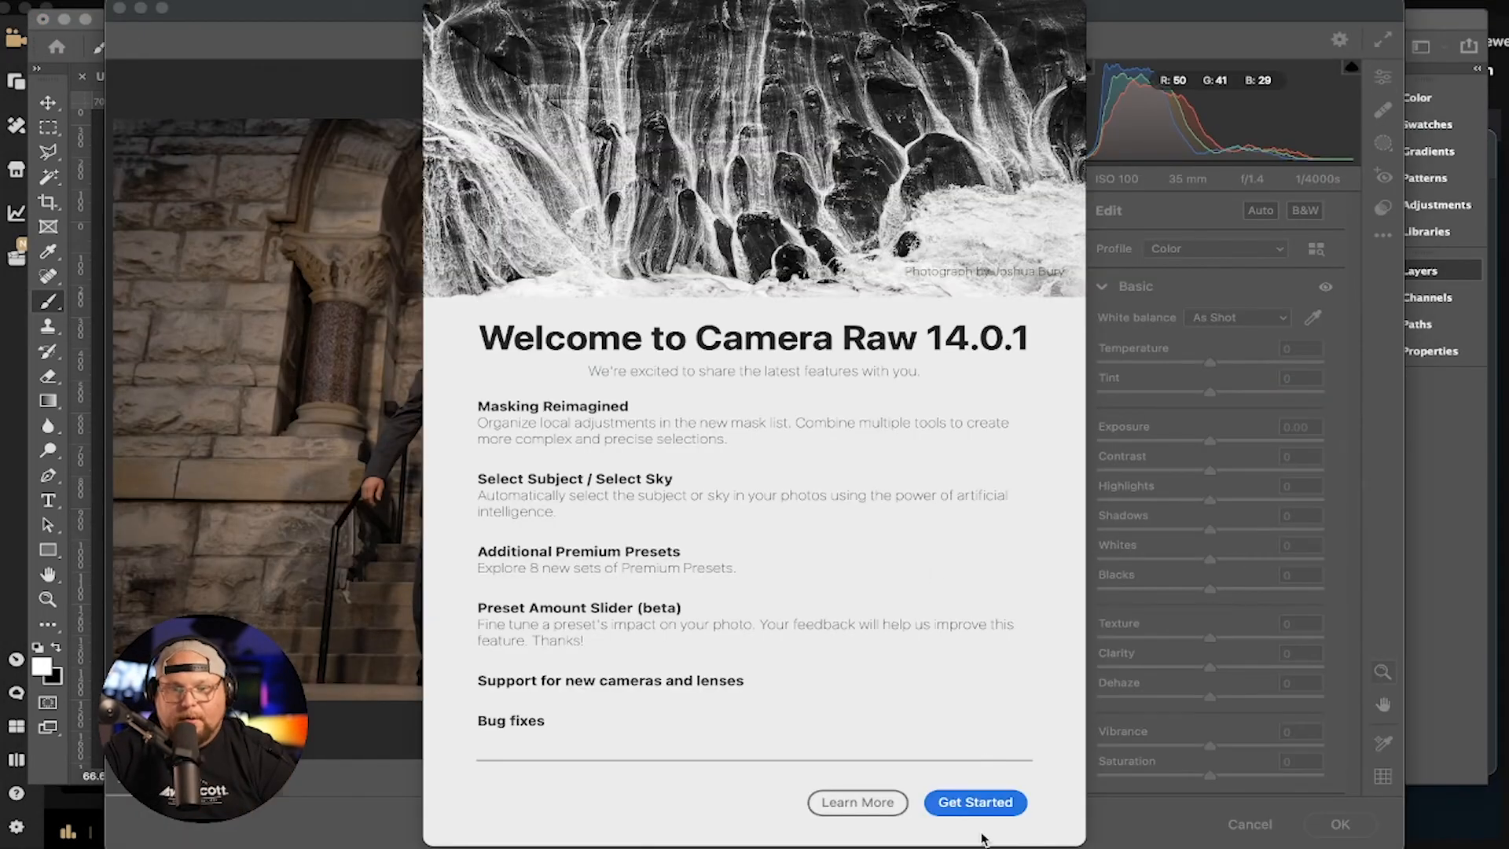
{"action": "left_click", "coordinate": [968, 805]}
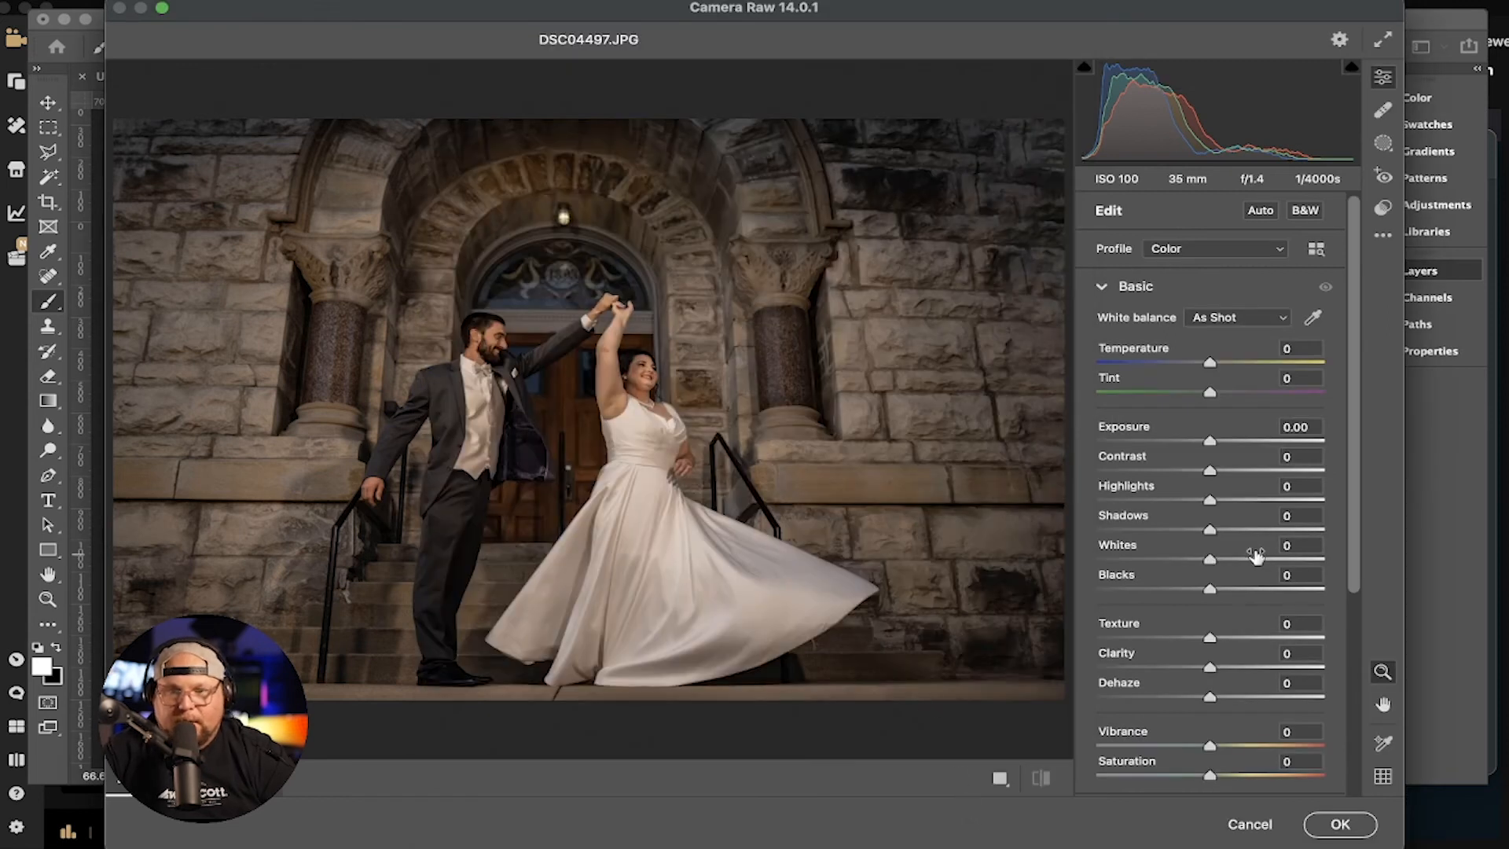
{"action": "left_click_drag", "start_coordinate": [1214, 533], "coordinate": [1246, 503]}
{"action": "left_click_drag", "start_coordinate": [1216, 446], "coordinate": [1222, 446]}
Set the Optics vignette to +58, apply the Camera Raw edits, and compare Background copy 2 hidden and shown
{"action": "scroll", "coordinate": [1216, 467], "scroll_direction": "down", "scroll_amount": 2}
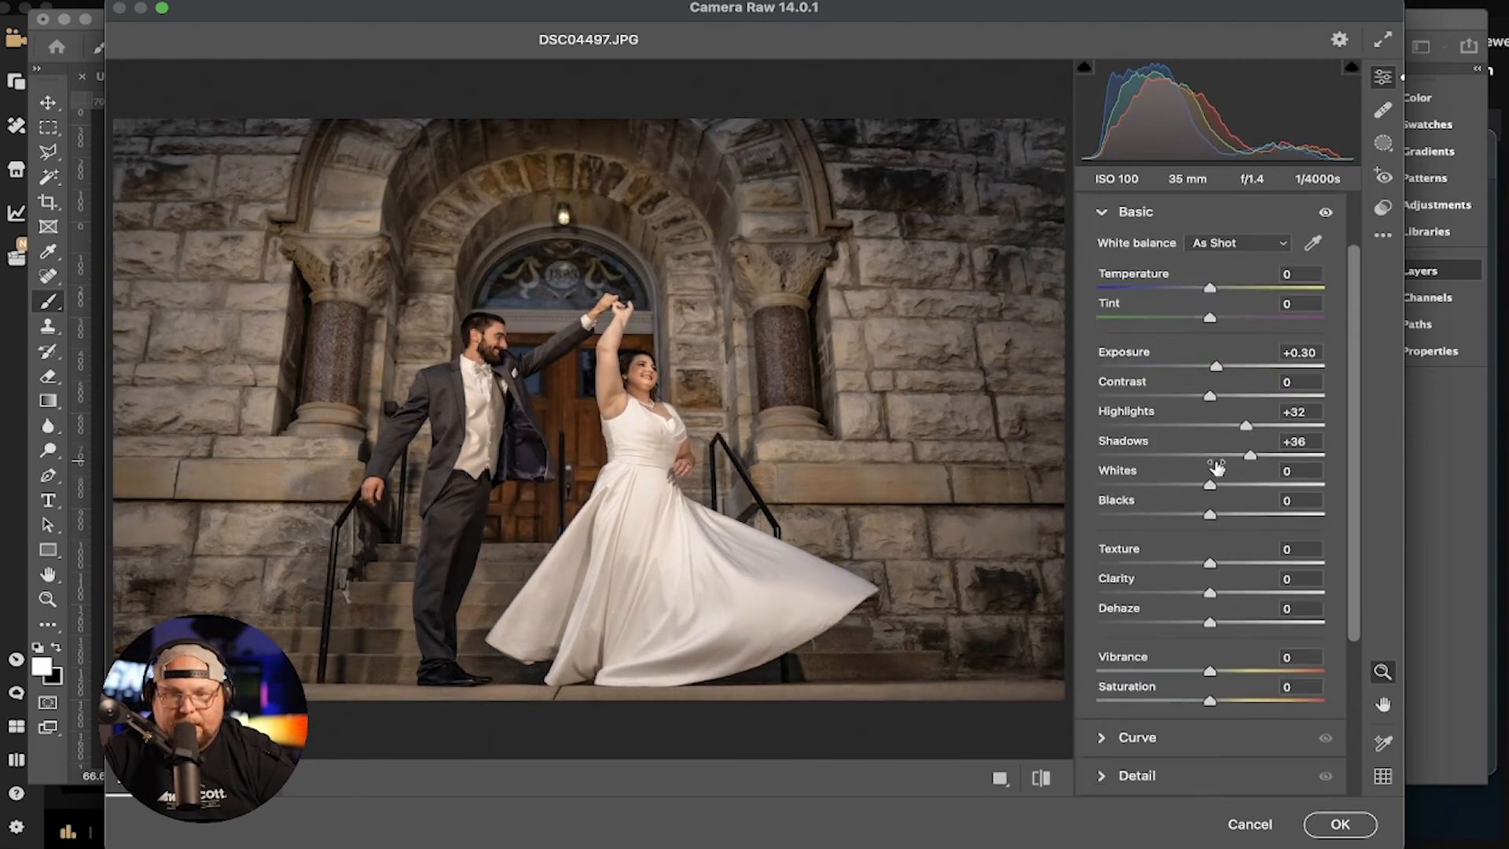
{"action": "scroll", "coordinate": [1217, 467], "scroll_direction": "down", "scroll_amount": 5}
{"action": "left_click", "coordinate": [1121, 674]}
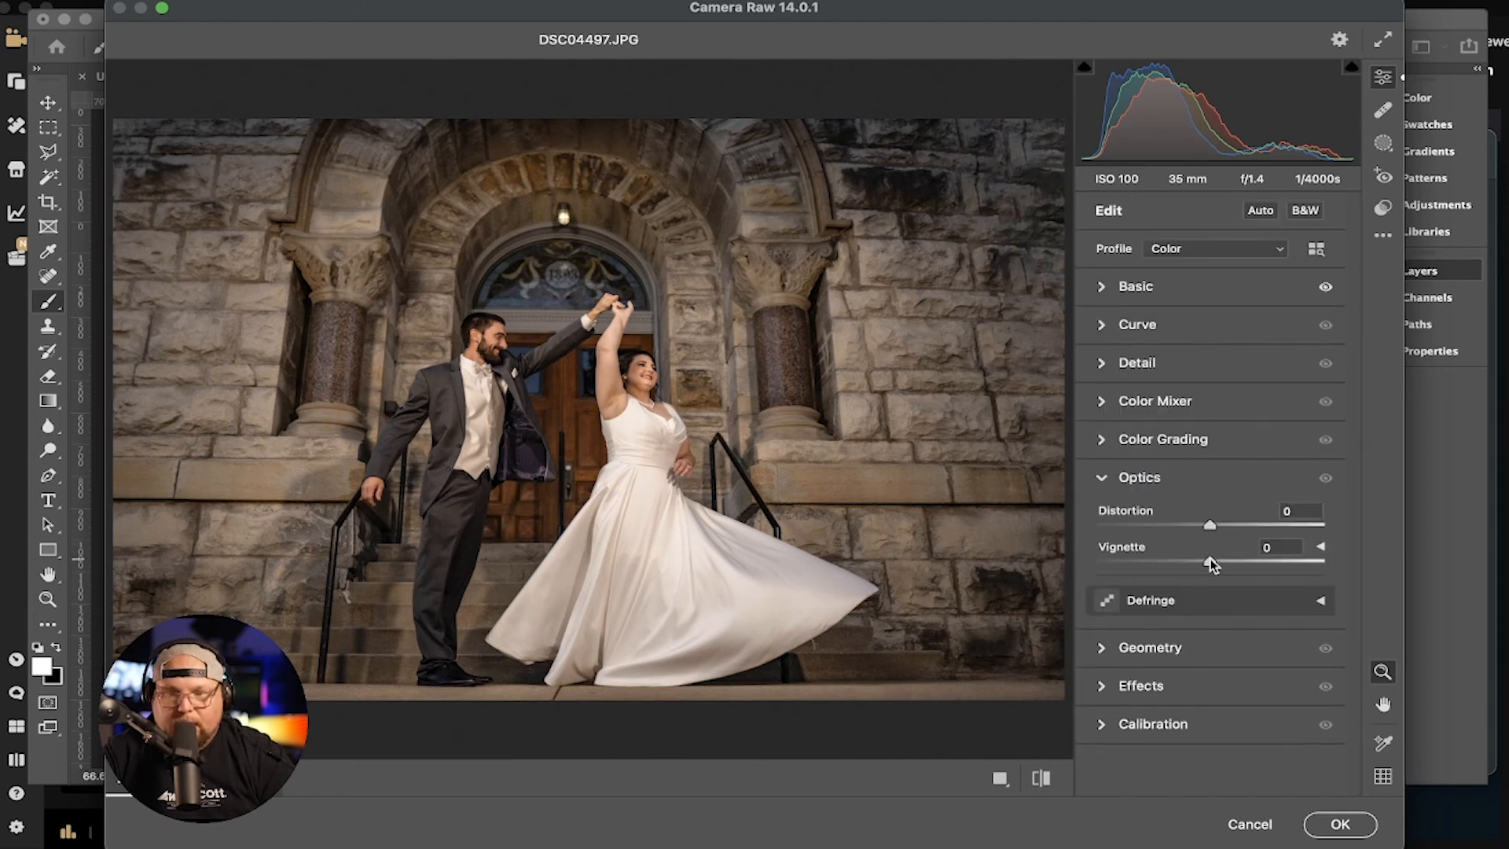
{"action": "left_click_drag", "start_coordinate": [1213, 563], "coordinate": [1275, 563]}
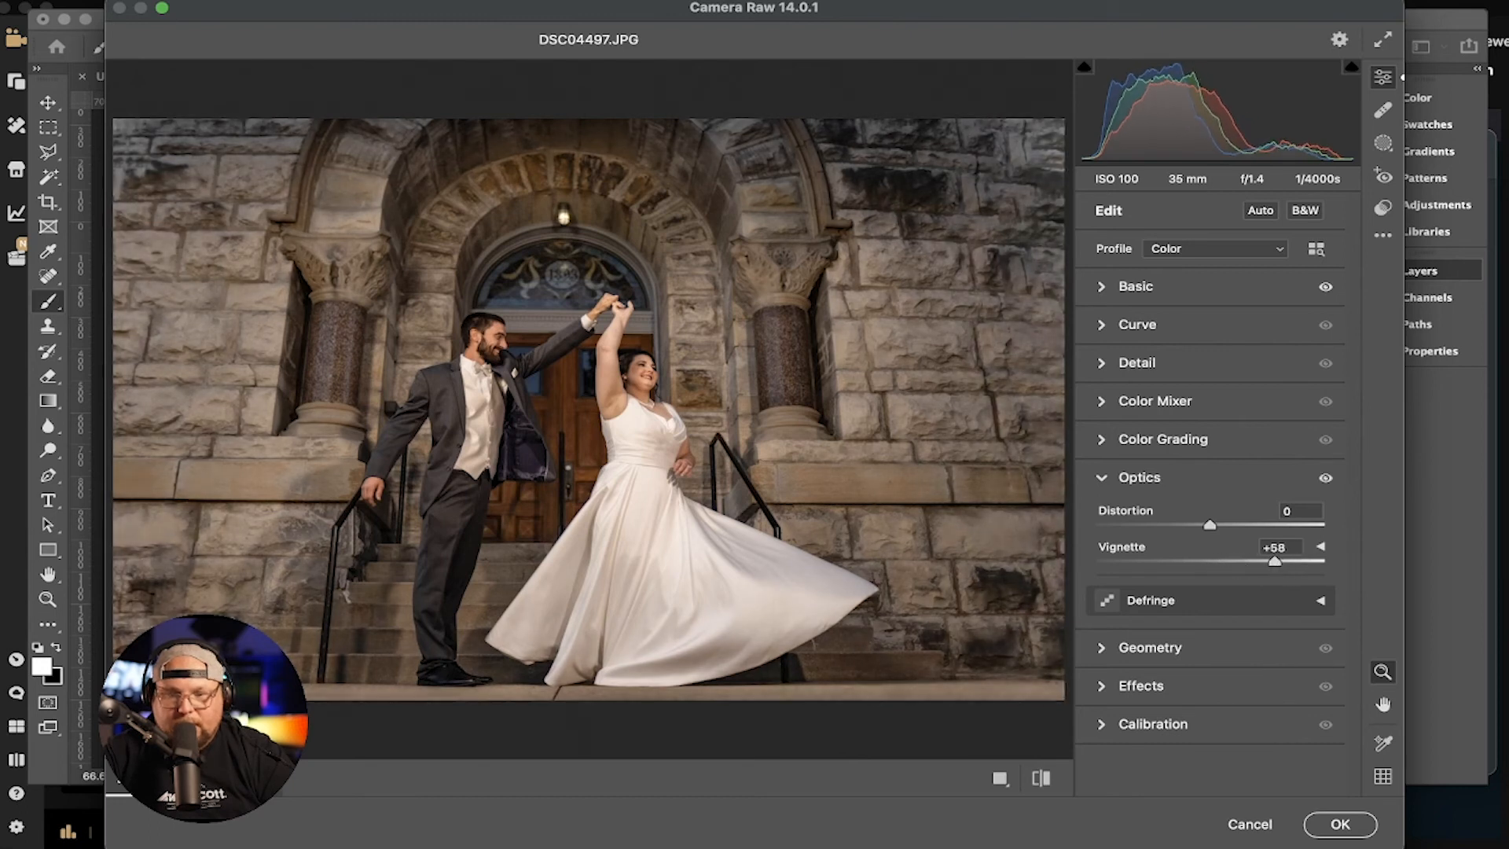
{"action": "left_click", "coordinate": [1338, 825]}
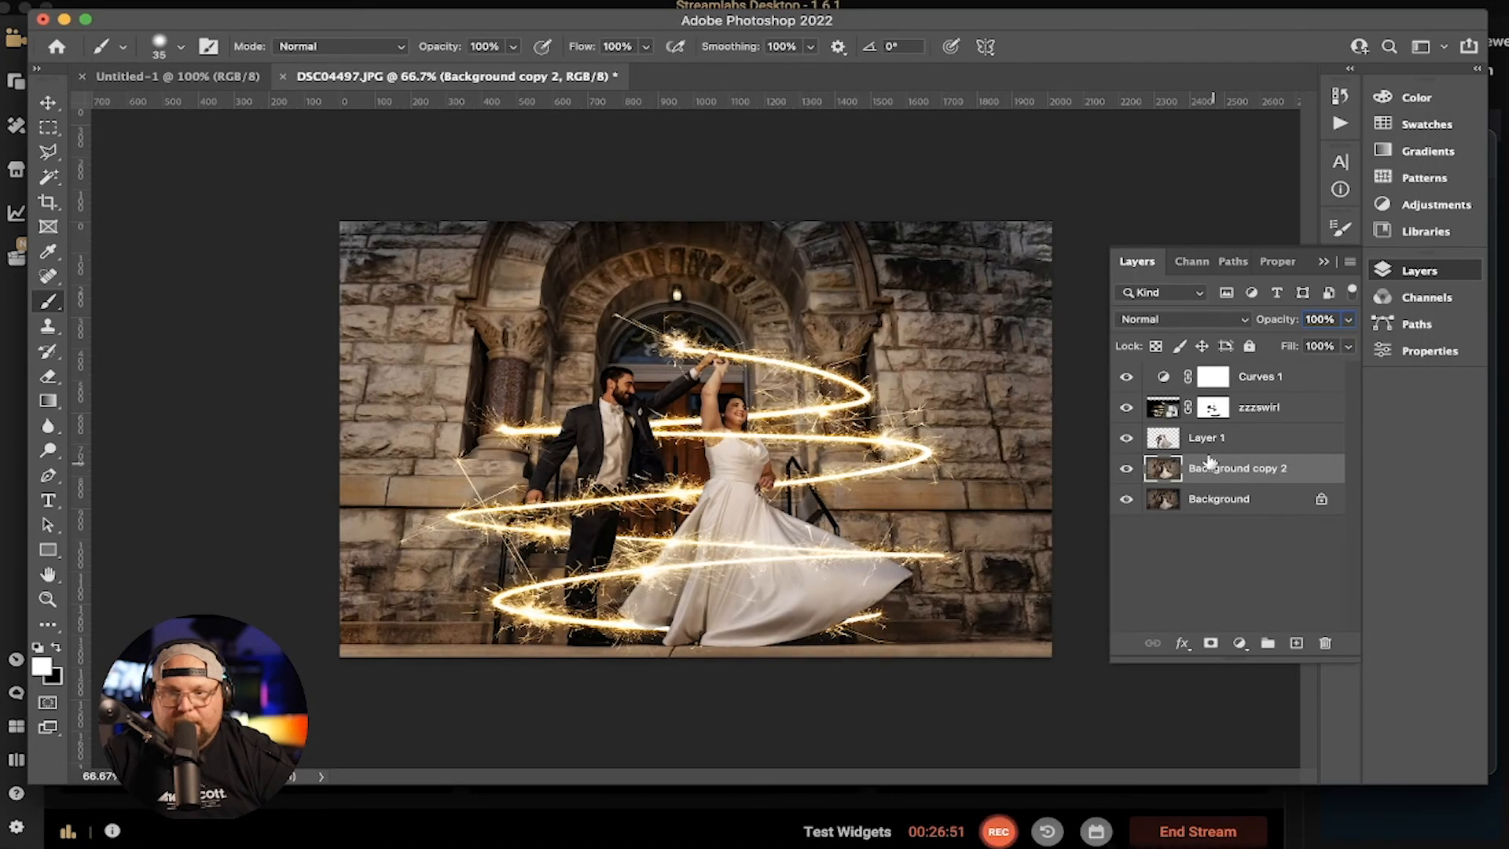
{"action": "left_click", "coordinate": [1127, 469]}
{"action": "left_click", "coordinate": [1127, 469]}
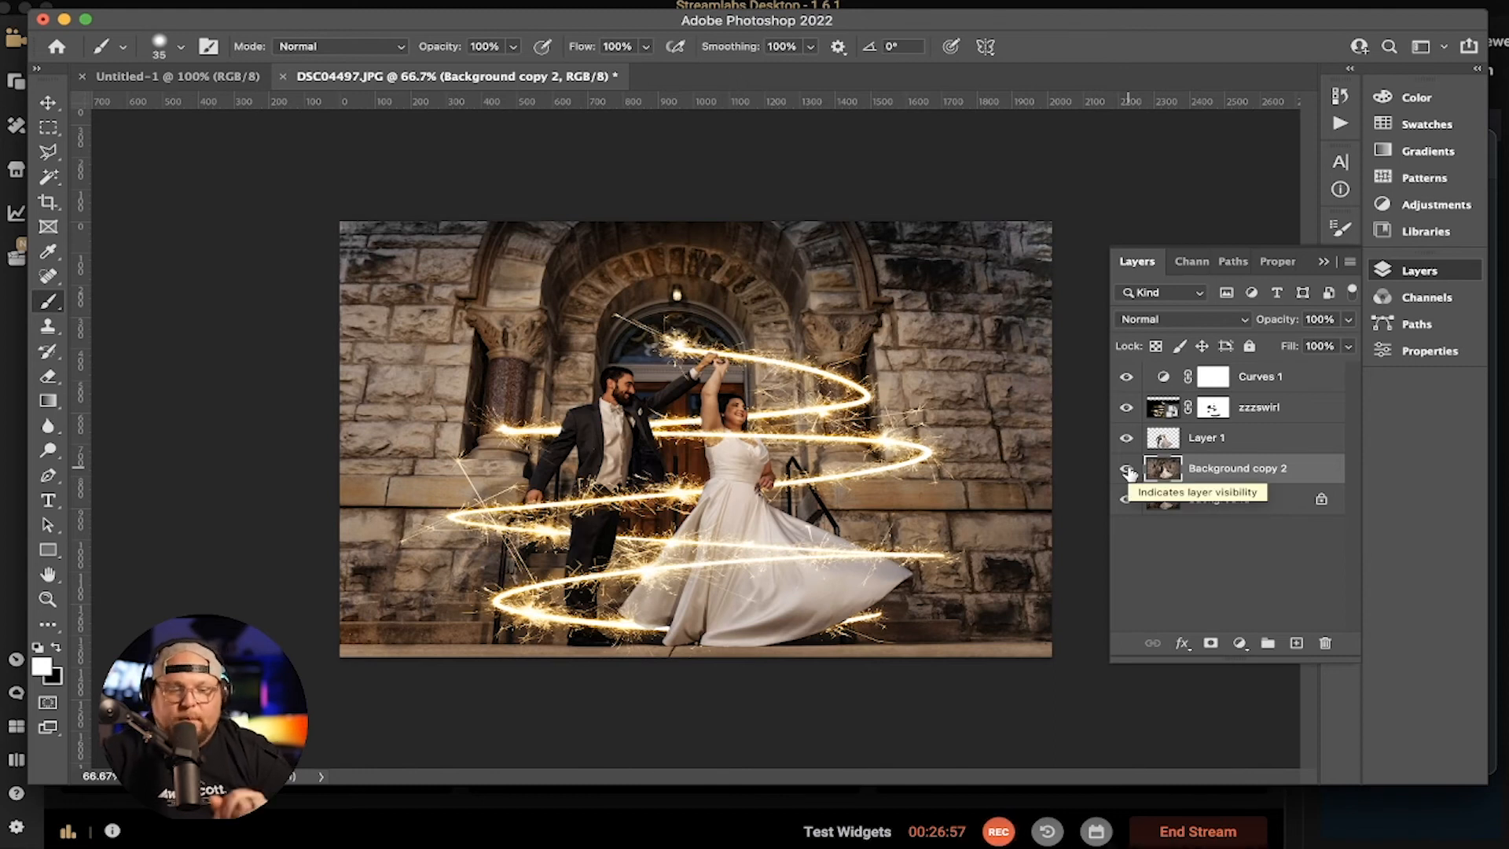
Add a Selective Color adjustment layer above Background copy 2 and target the Yellows
{"action": "left_click", "coordinate": [1443, 208]}
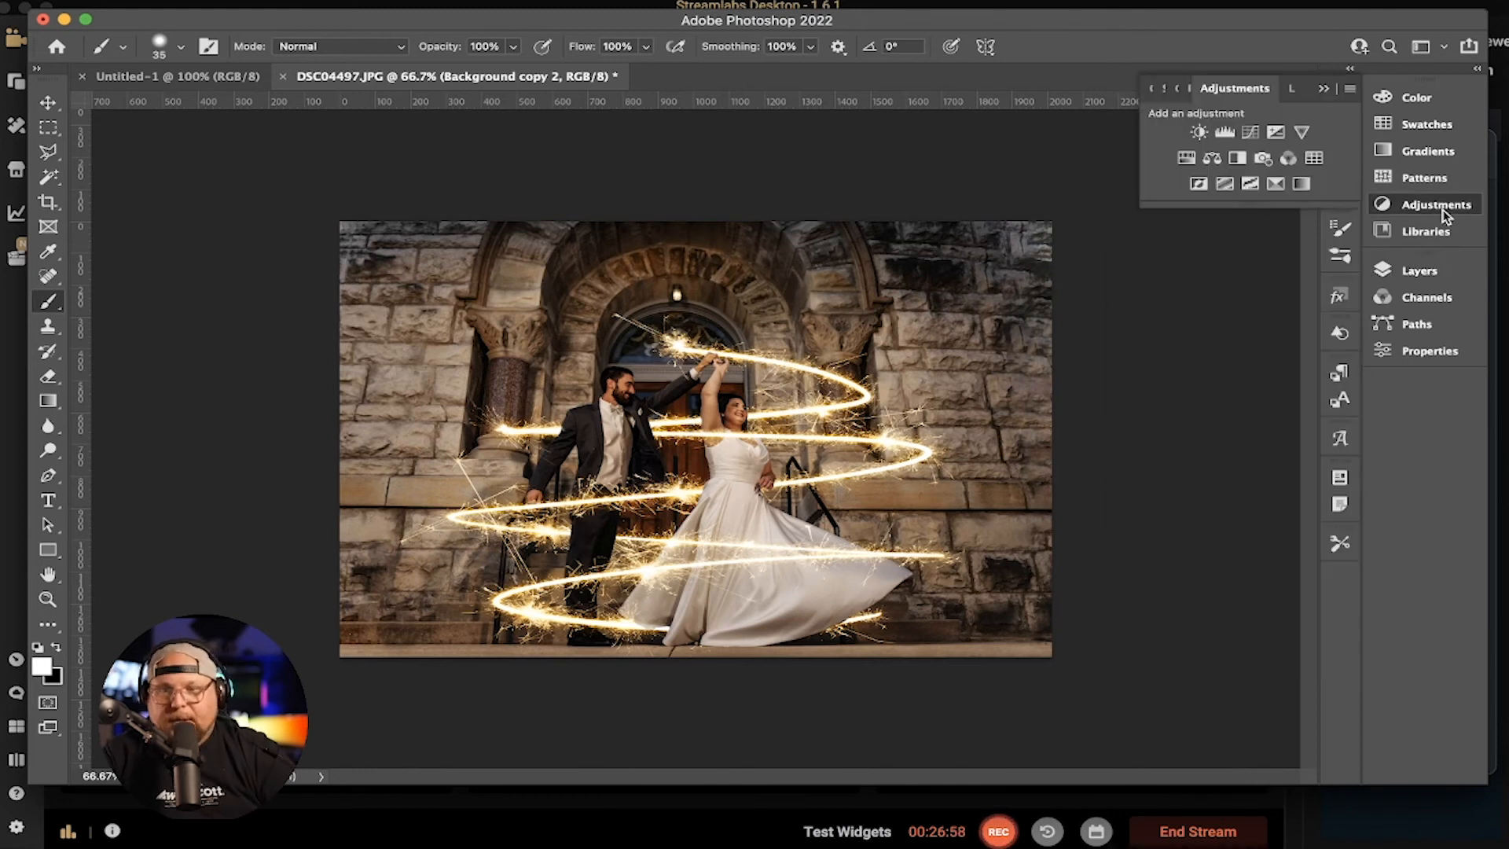
{"action": "left_click", "coordinate": [1275, 186]}
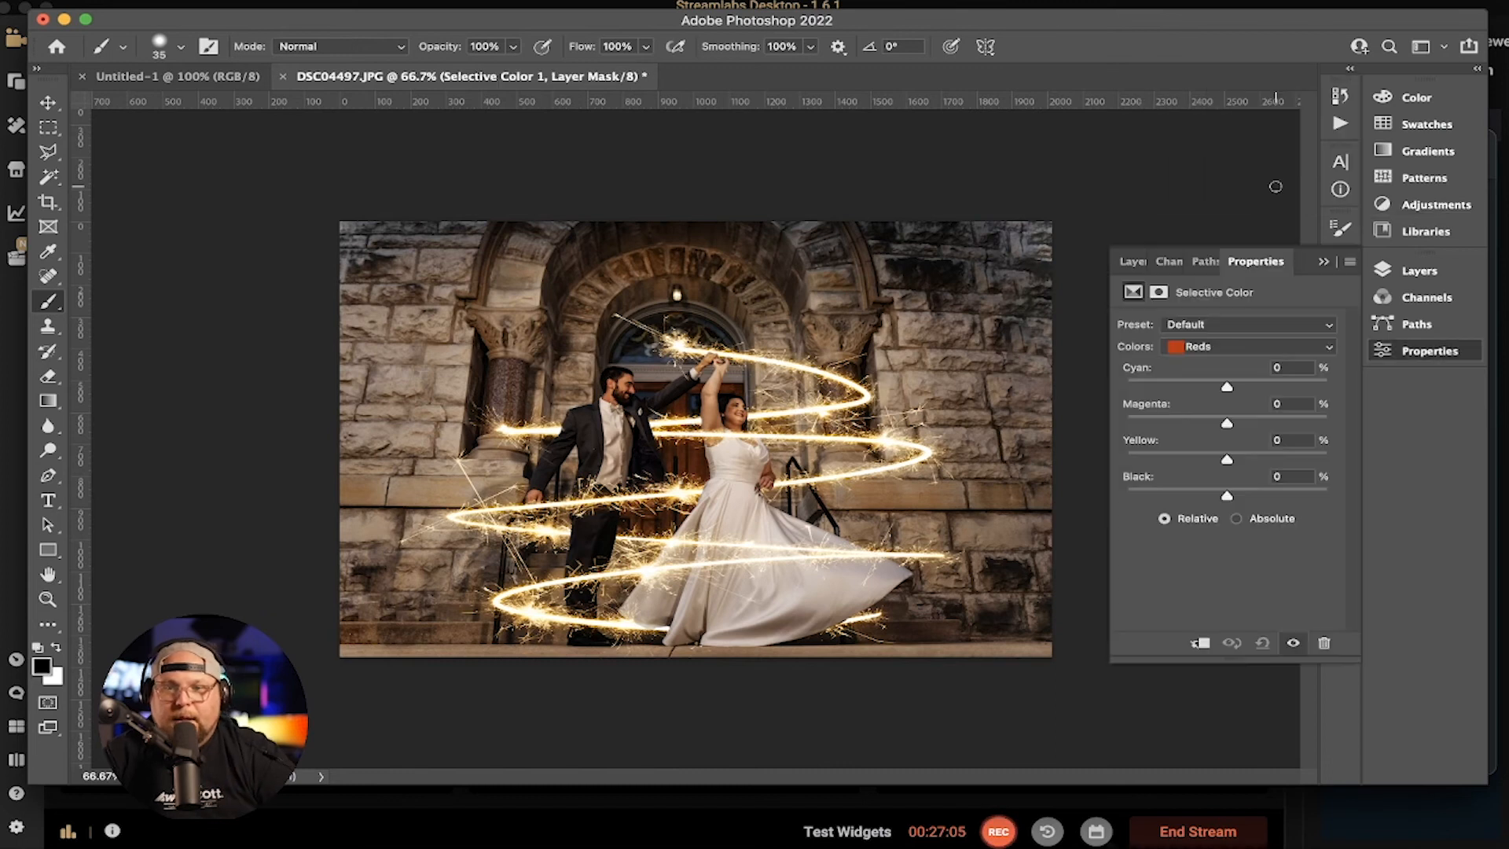
{"action": "left_click", "coordinate": [1241, 346]}
{"action": "left_click", "coordinate": [1238, 359]}
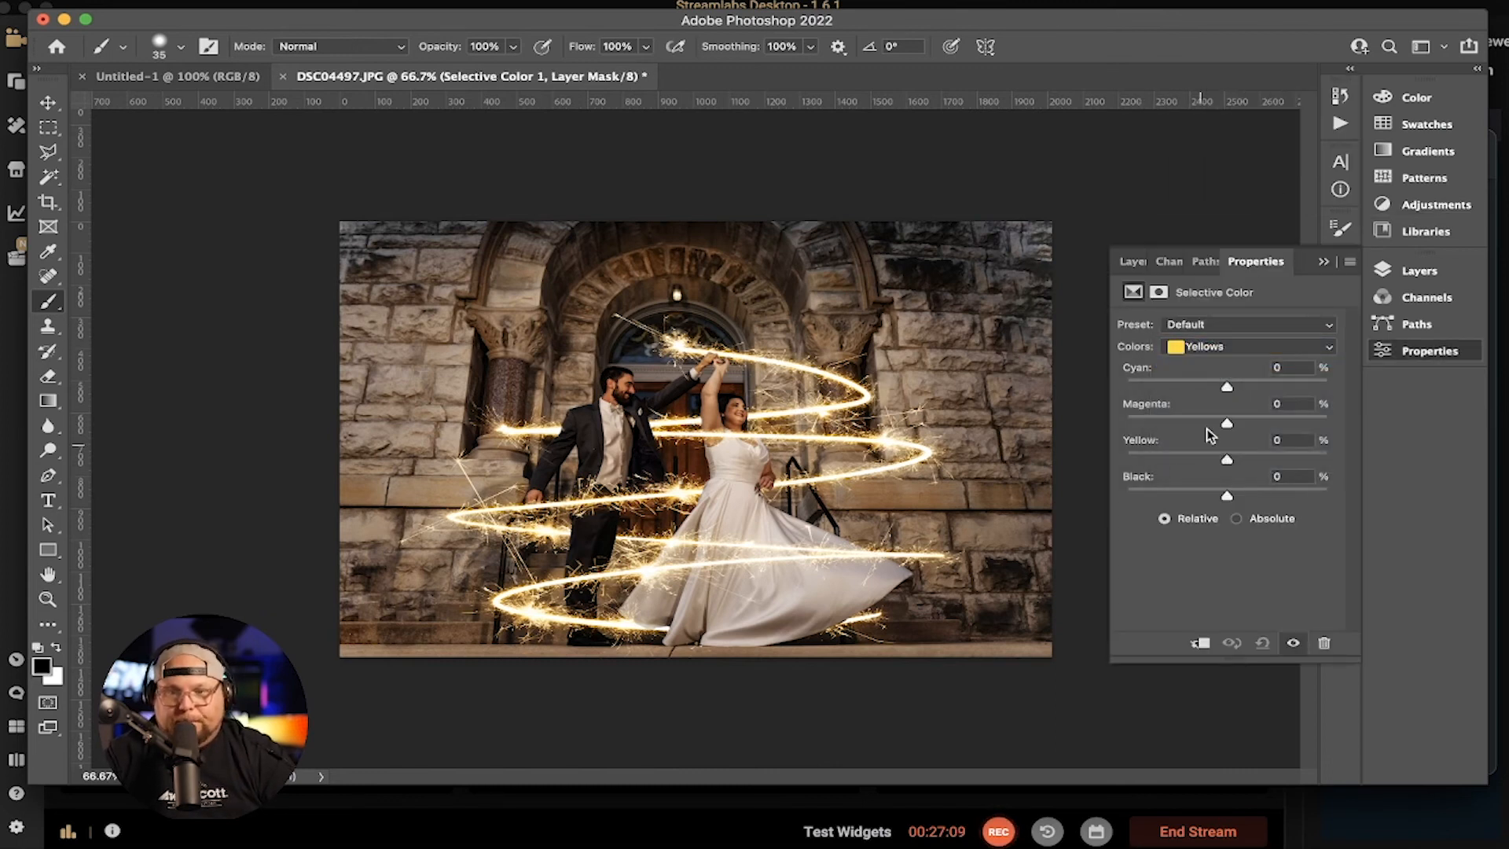
{"action": "left_click", "coordinate": [1233, 345]}
{"action": "left_click", "coordinate": [1223, 351]}
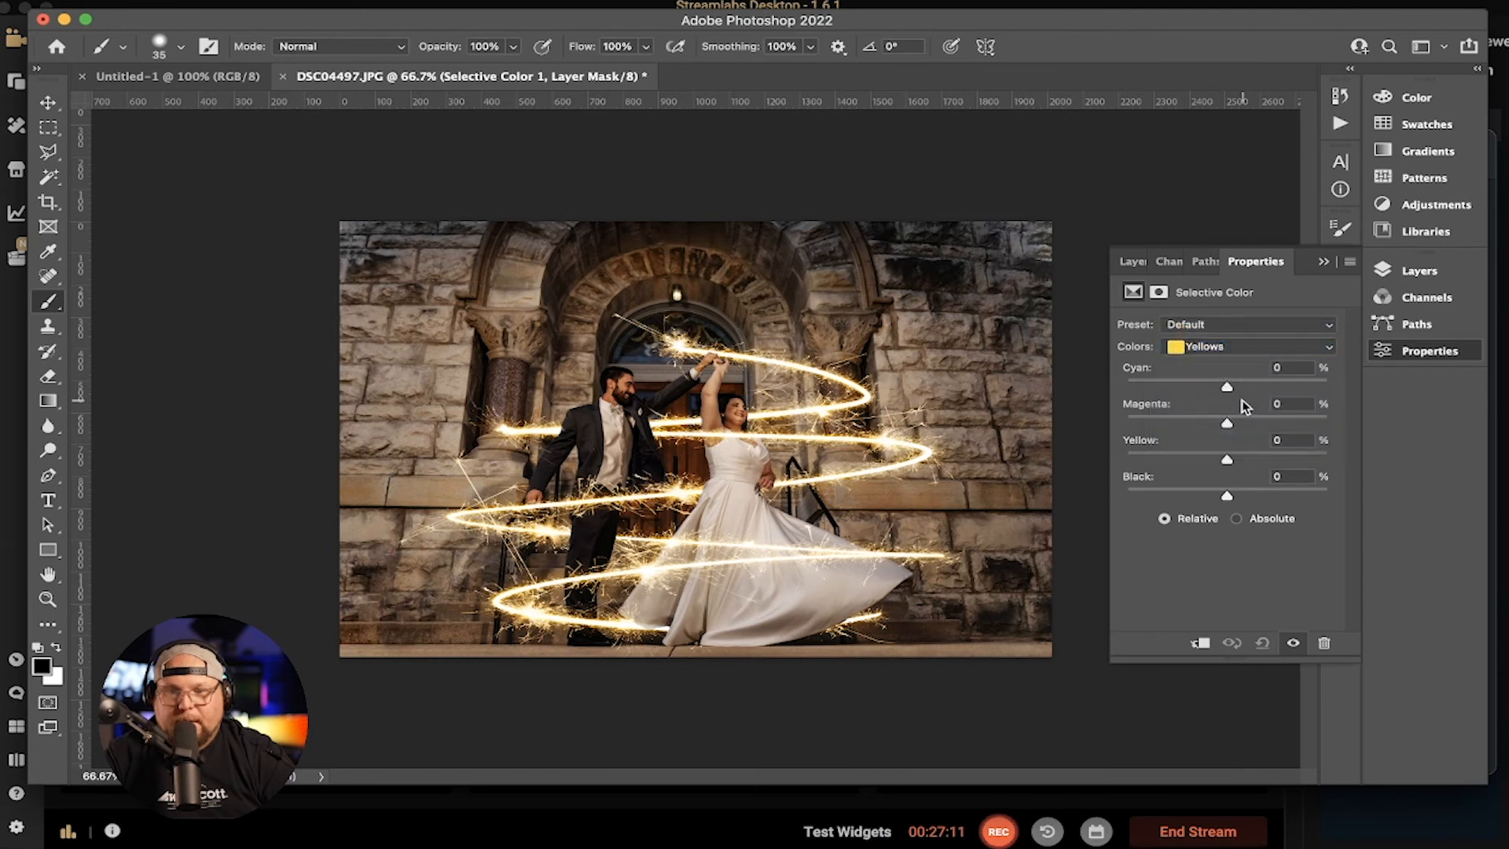
Try shifting the Yellows with Cyan at -35%, Magenta at +28% and Black at +60%
{"action": "left_click_drag", "start_coordinate": [1227, 382], "coordinate": [1193, 389]}
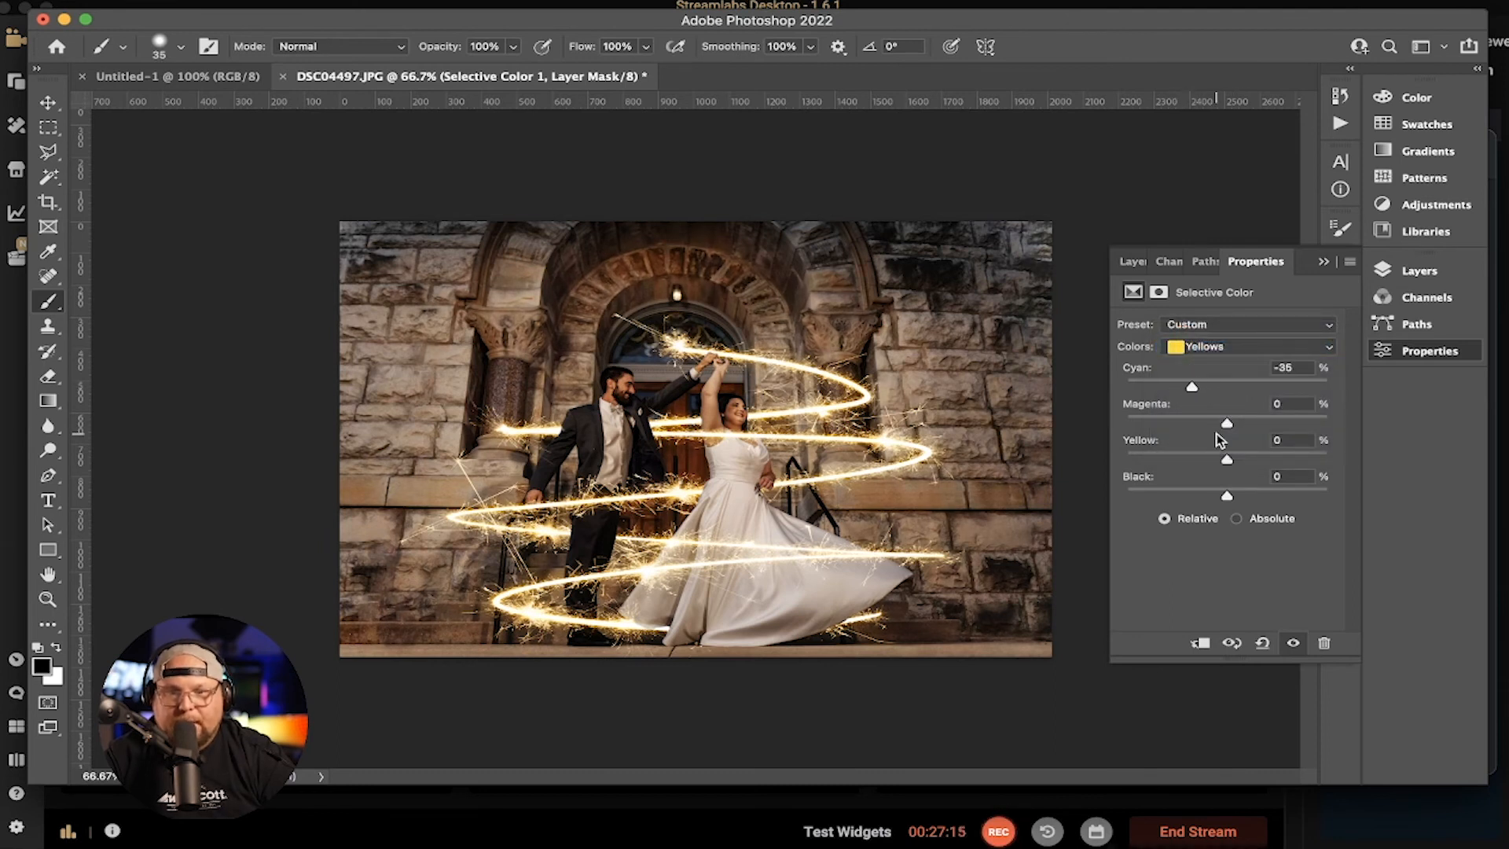
{"action": "left_click_drag", "start_coordinate": [1227, 425], "coordinate": [1262, 414]}
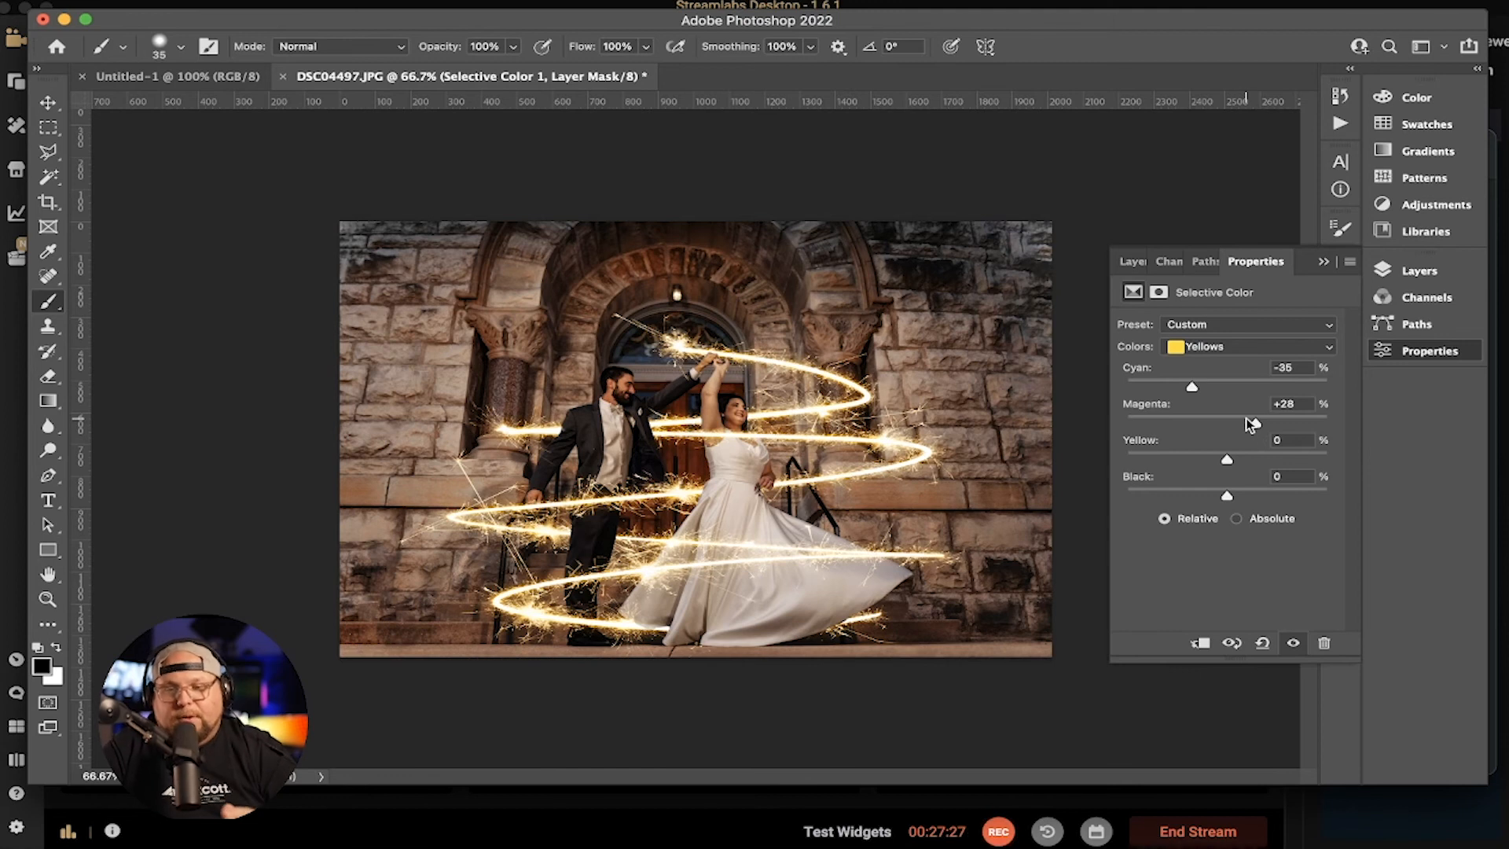
{"action": "left_click_drag", "start_coordinate": [1228, 496], "coordinate": [1287, 497]}
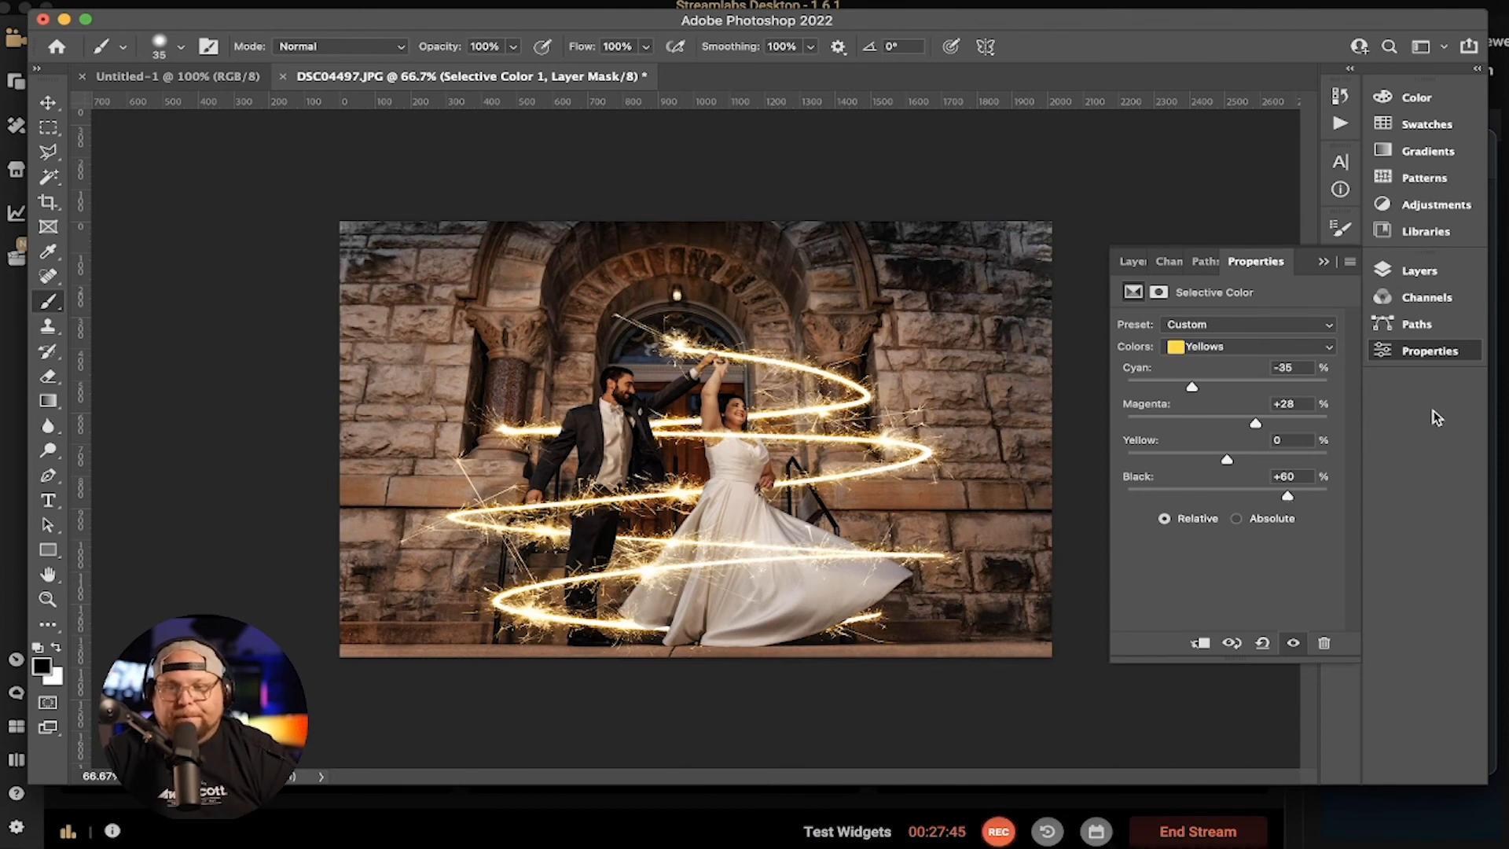
Move the Selective Color 1 layer above zzzswirl, directly beneath Curves 1
{"action": "left_click", "coordinate": [1422, 275]}
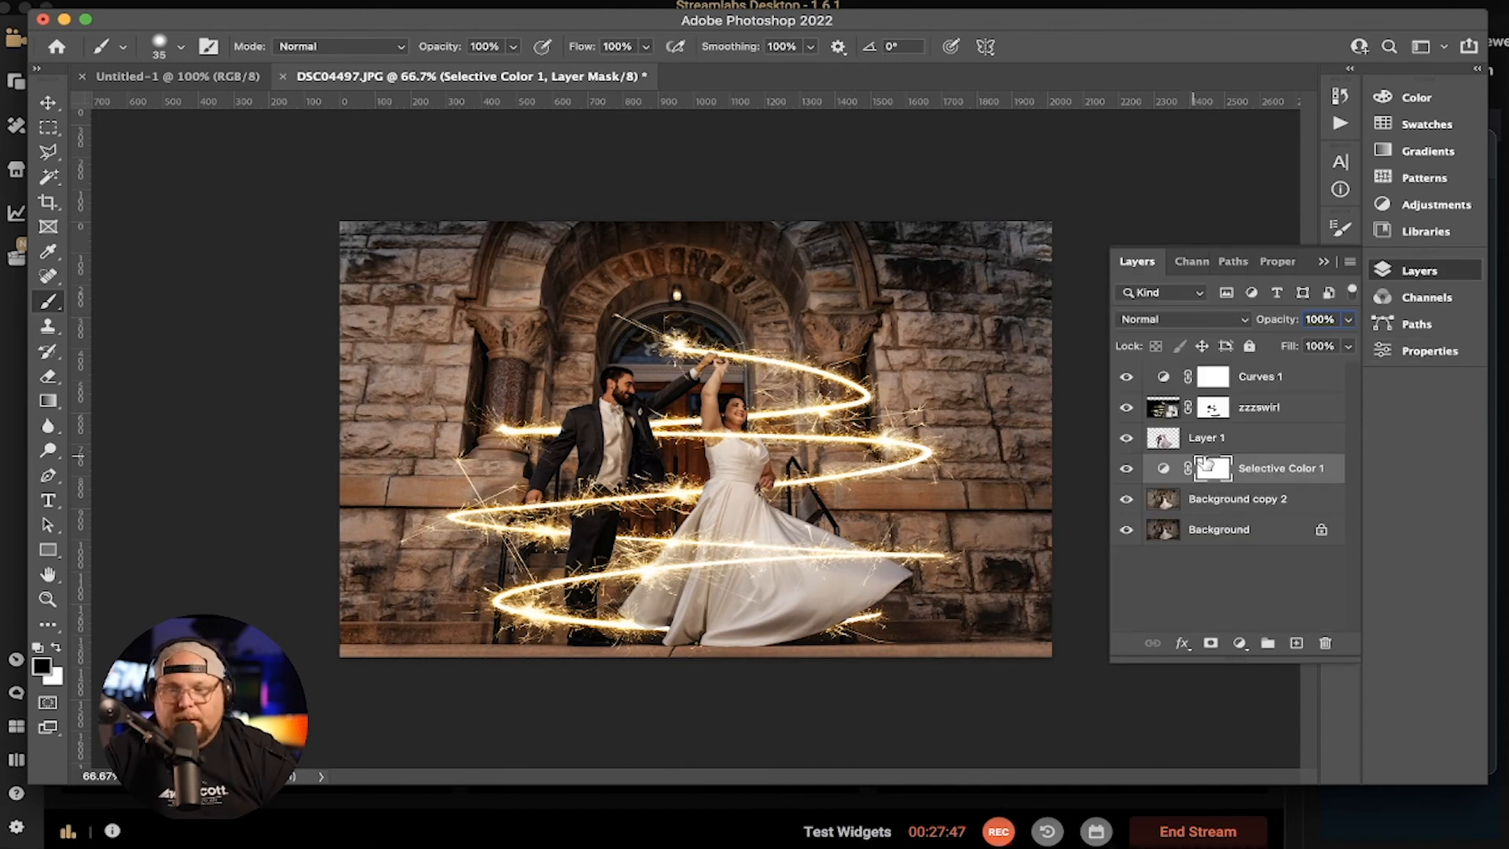
{"action": "left_click_drag", "start_coordinate": [1256, 476], "coordinate": [1261, 402]}
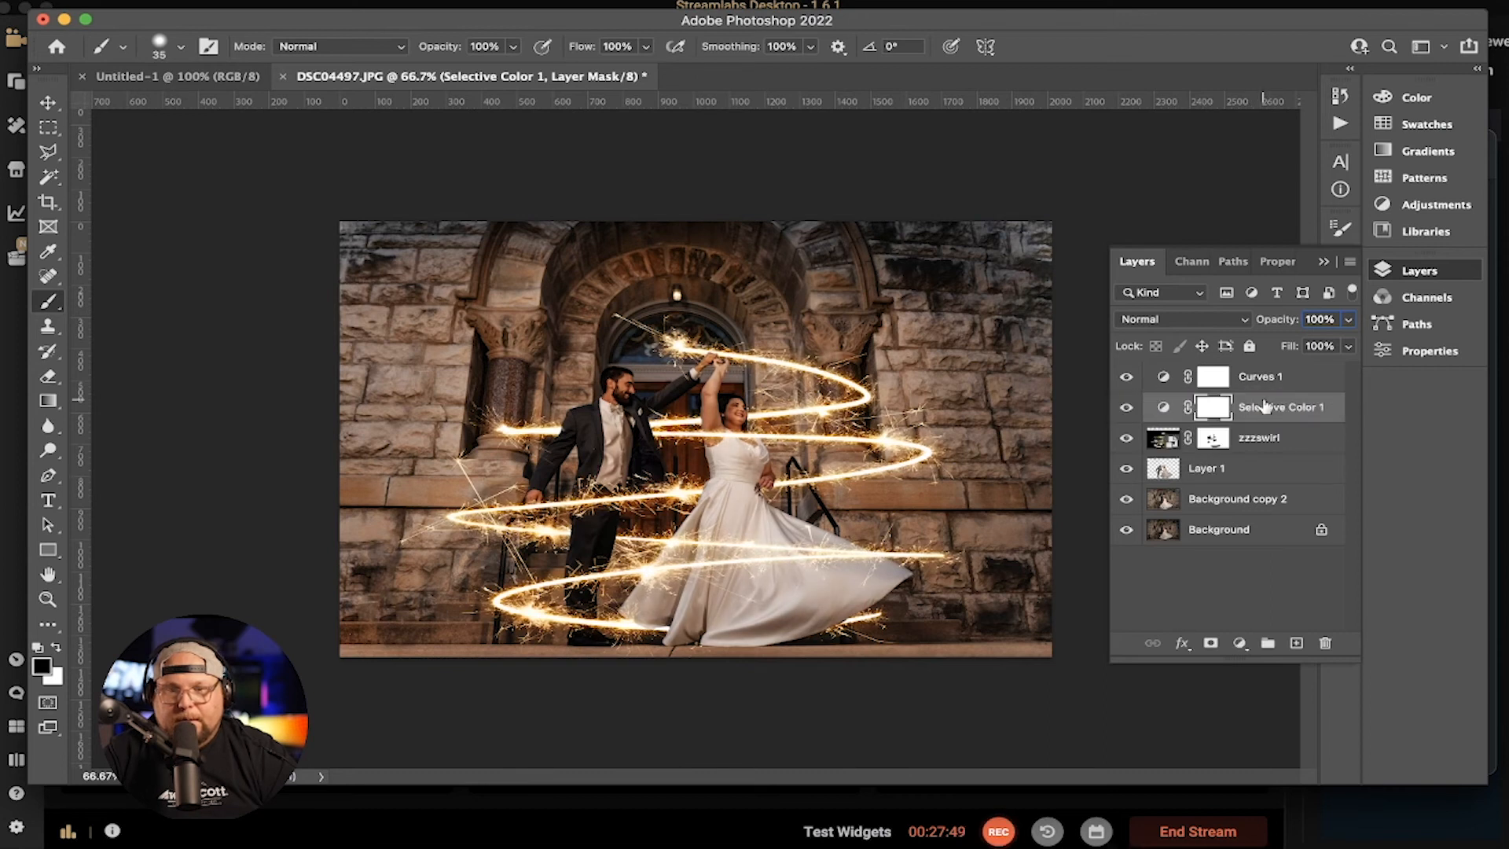
{"action": "left_click", "coordinate": [1273, 410]}
Reopen the Selective Color 1 settings and set the Yellows to Cyan -20%, Magenta +7% and Black -17%
{"action": "double_click", "coordinate": [1278, 407]}
{"action": "double_click", "coordinate": [1223, 409]}
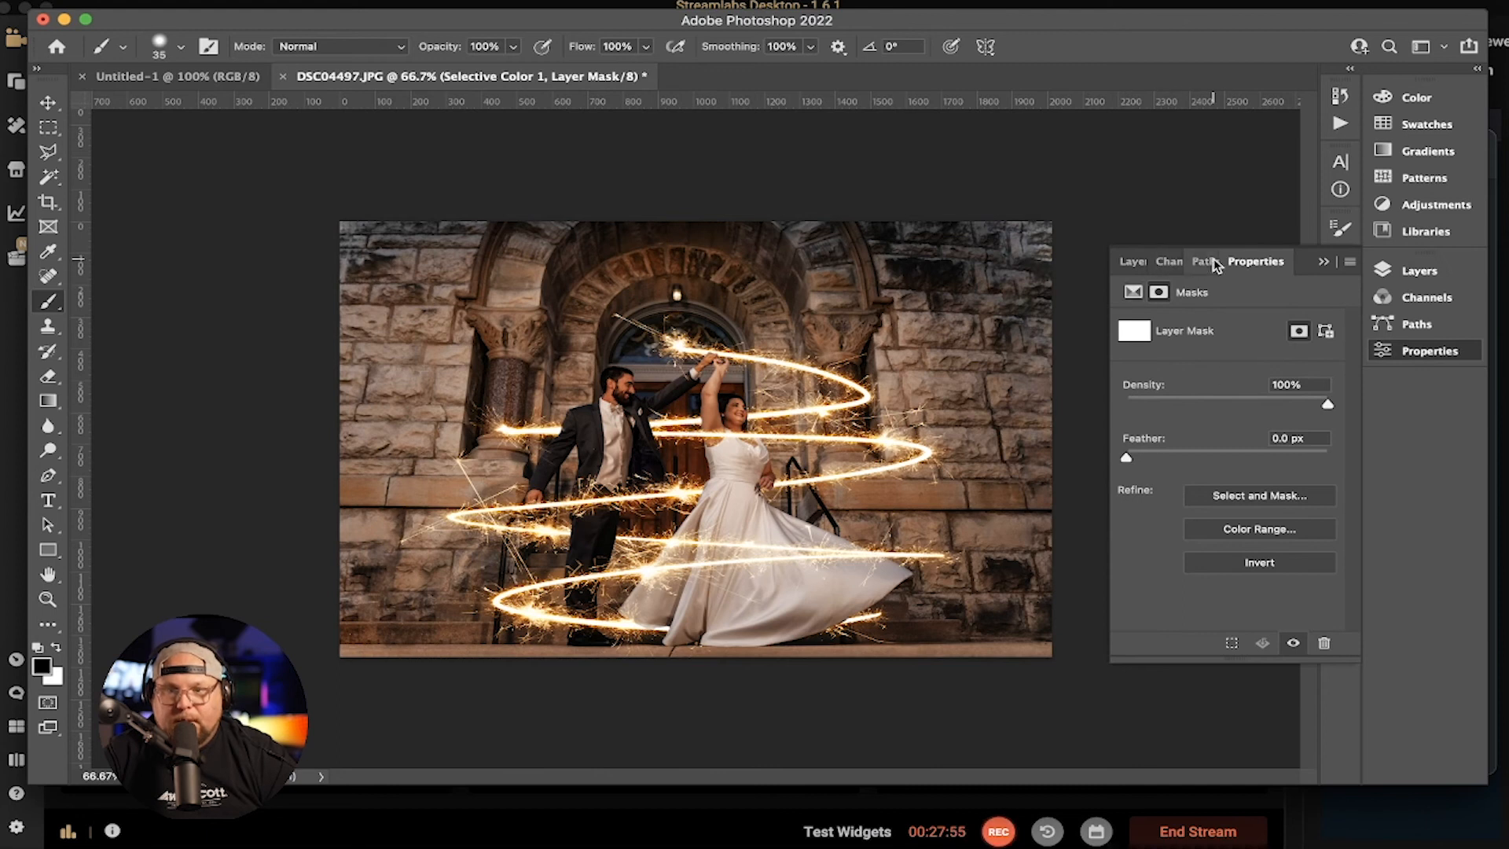
{"action": "left_click", "coordinate": [1133, 292]}
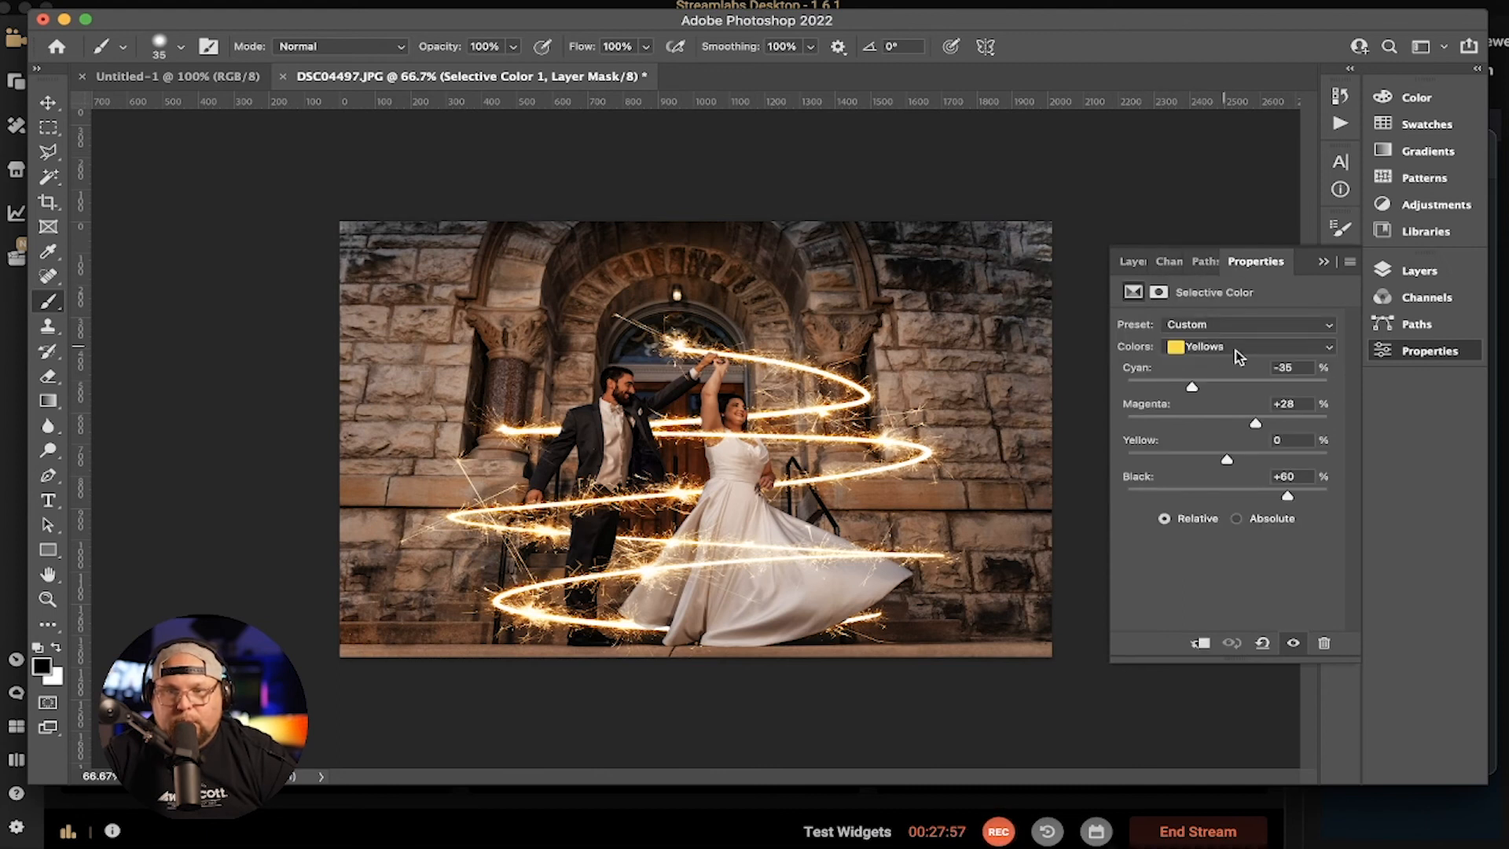
{"action": "left_click_drag", "start_coordinate": [1197, 385], "coordinate": [1236, 427]}
{"action": "left_click_drag", "start_coordinate": [1287, 496], "coordinate": [1212, 498]}
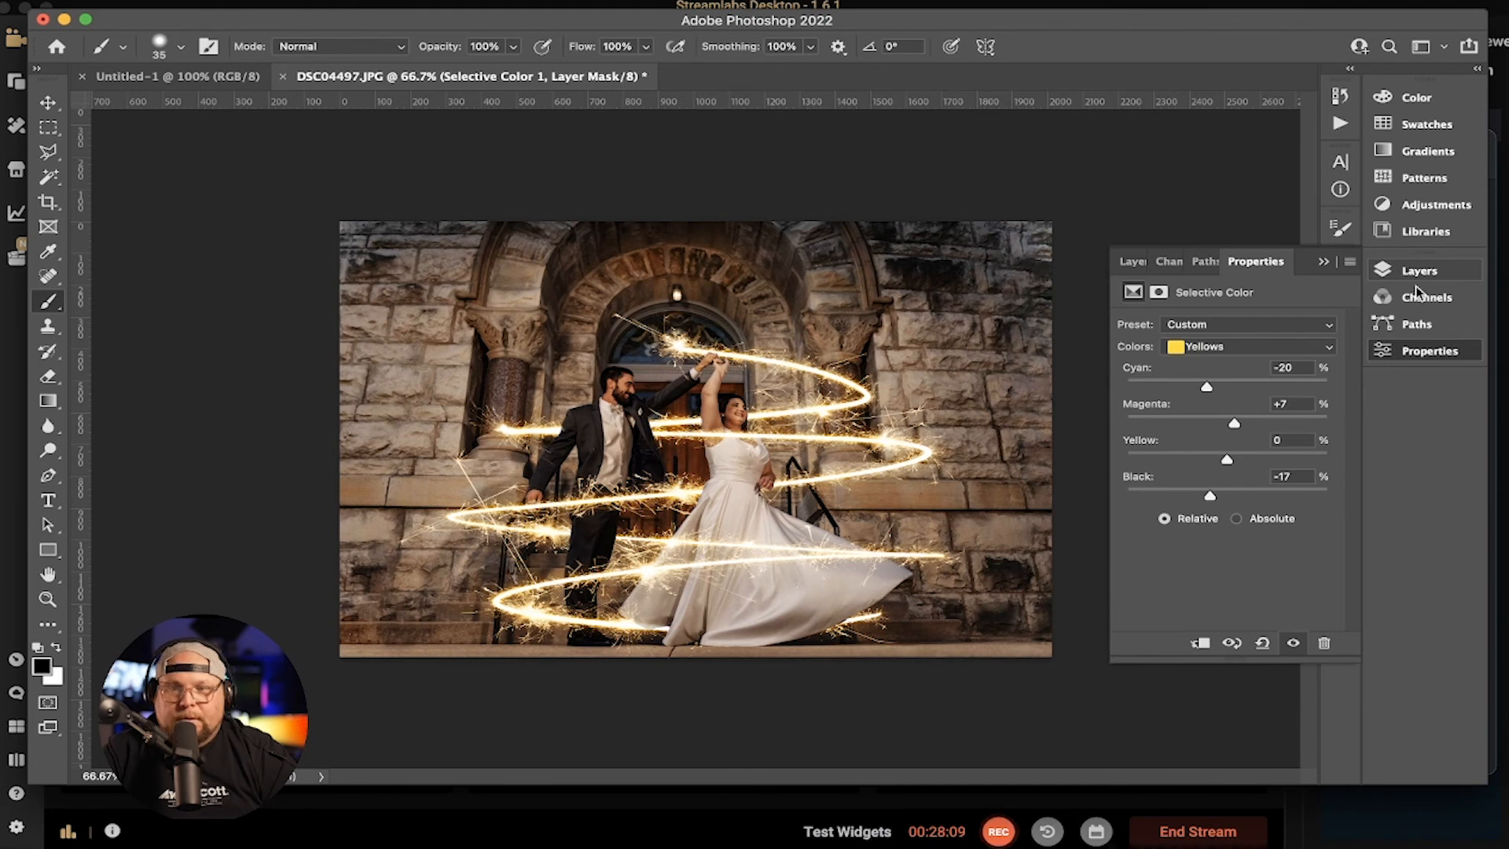
{"action": "left_click", "coordinate": [1429, 351]}
{"action": "left_click", "coordinate": [1429, 275]}
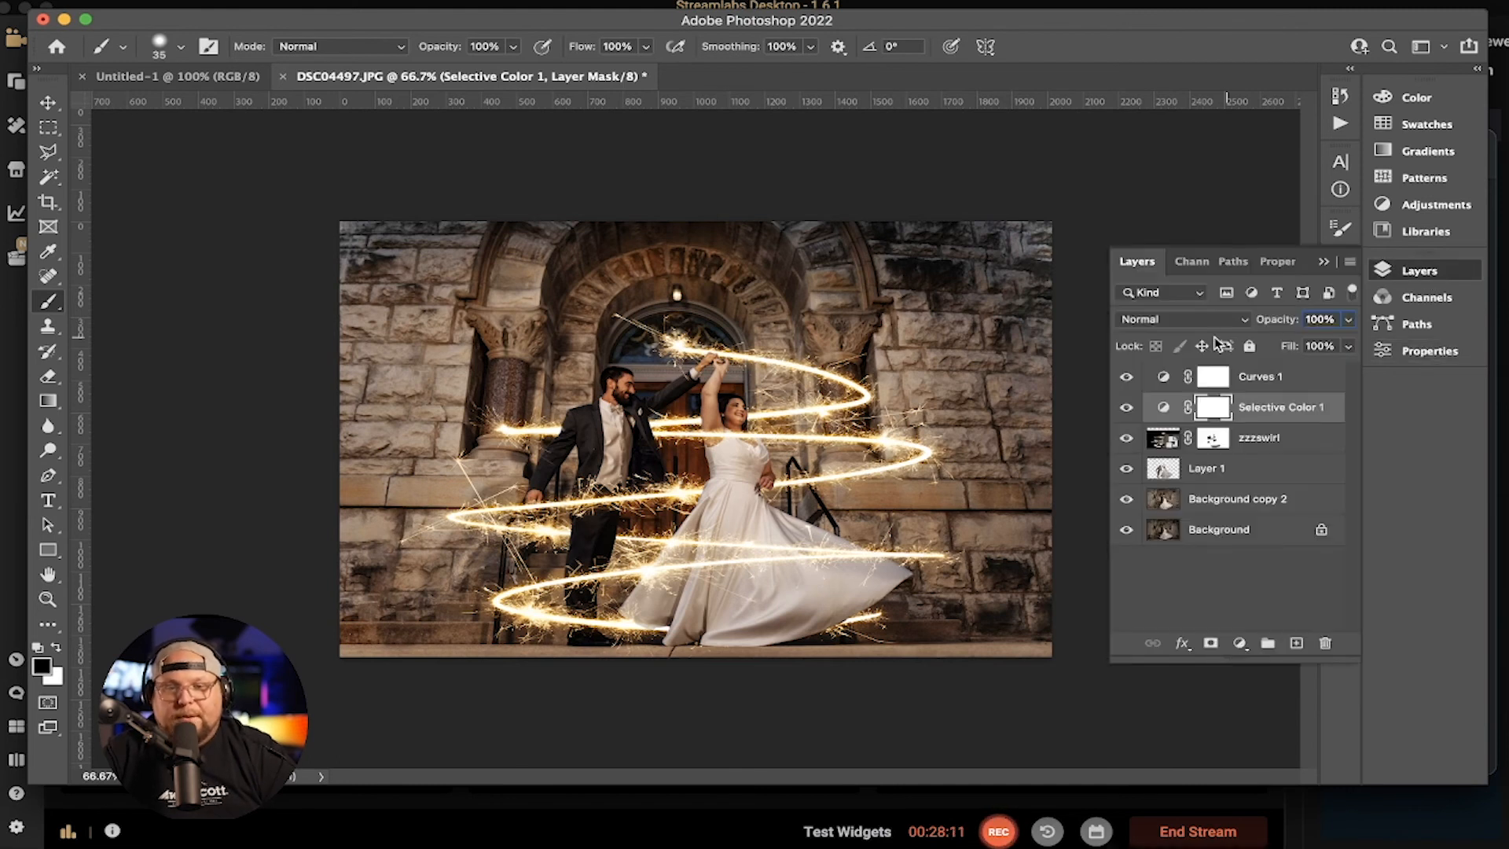
Move the Selective Color 1 layer above Curves 1 and add a Color Lookup adjustment layer on top
{"action": "left_click_drag", "start_coordinate": [1303, 405], "coordinate": [1306, 377]}
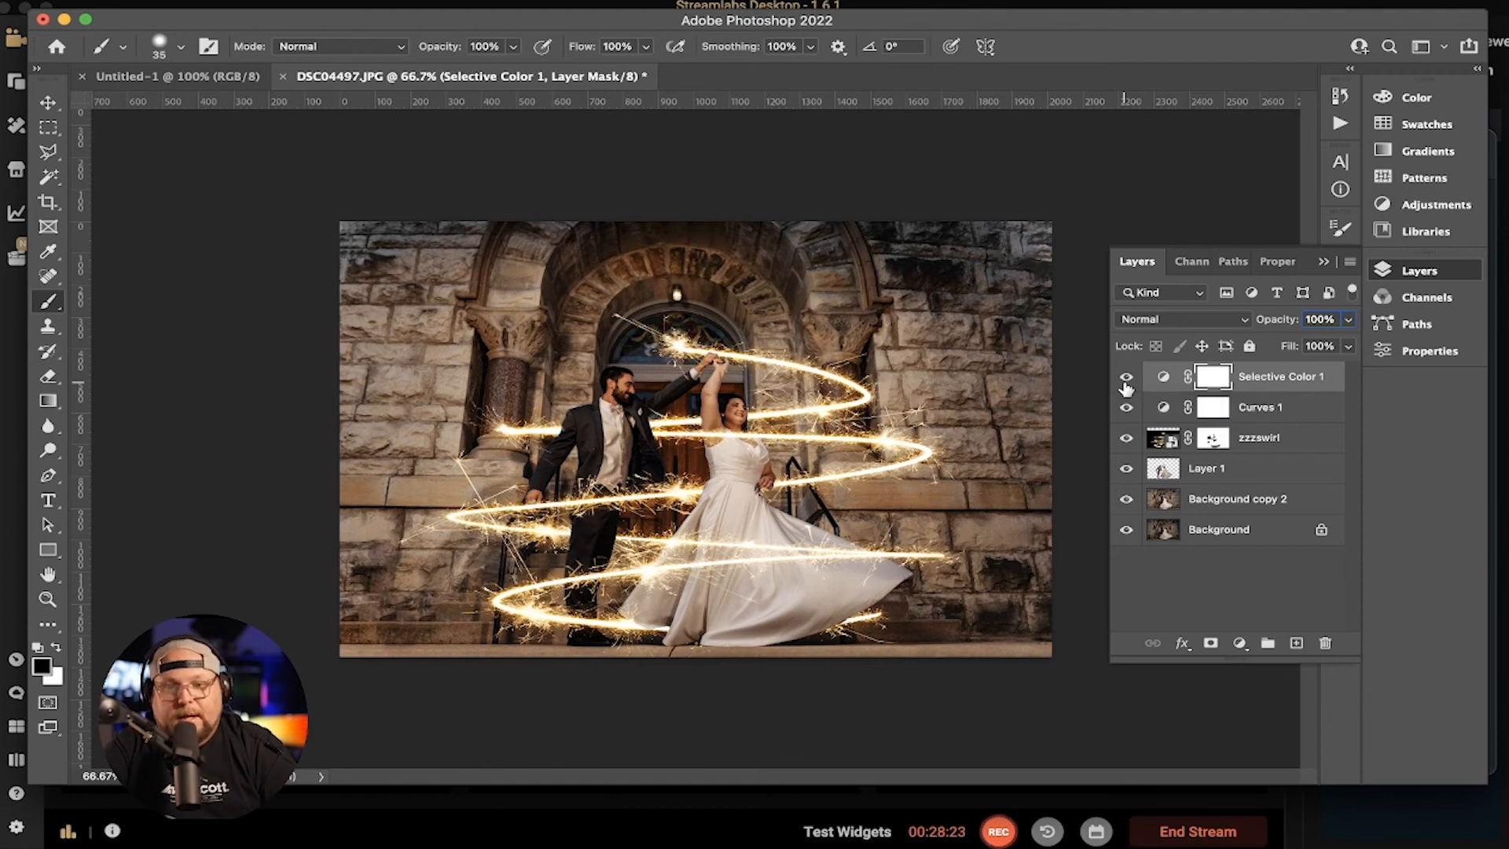
{"action": "left_click", "coordinate": [1443, 206]}
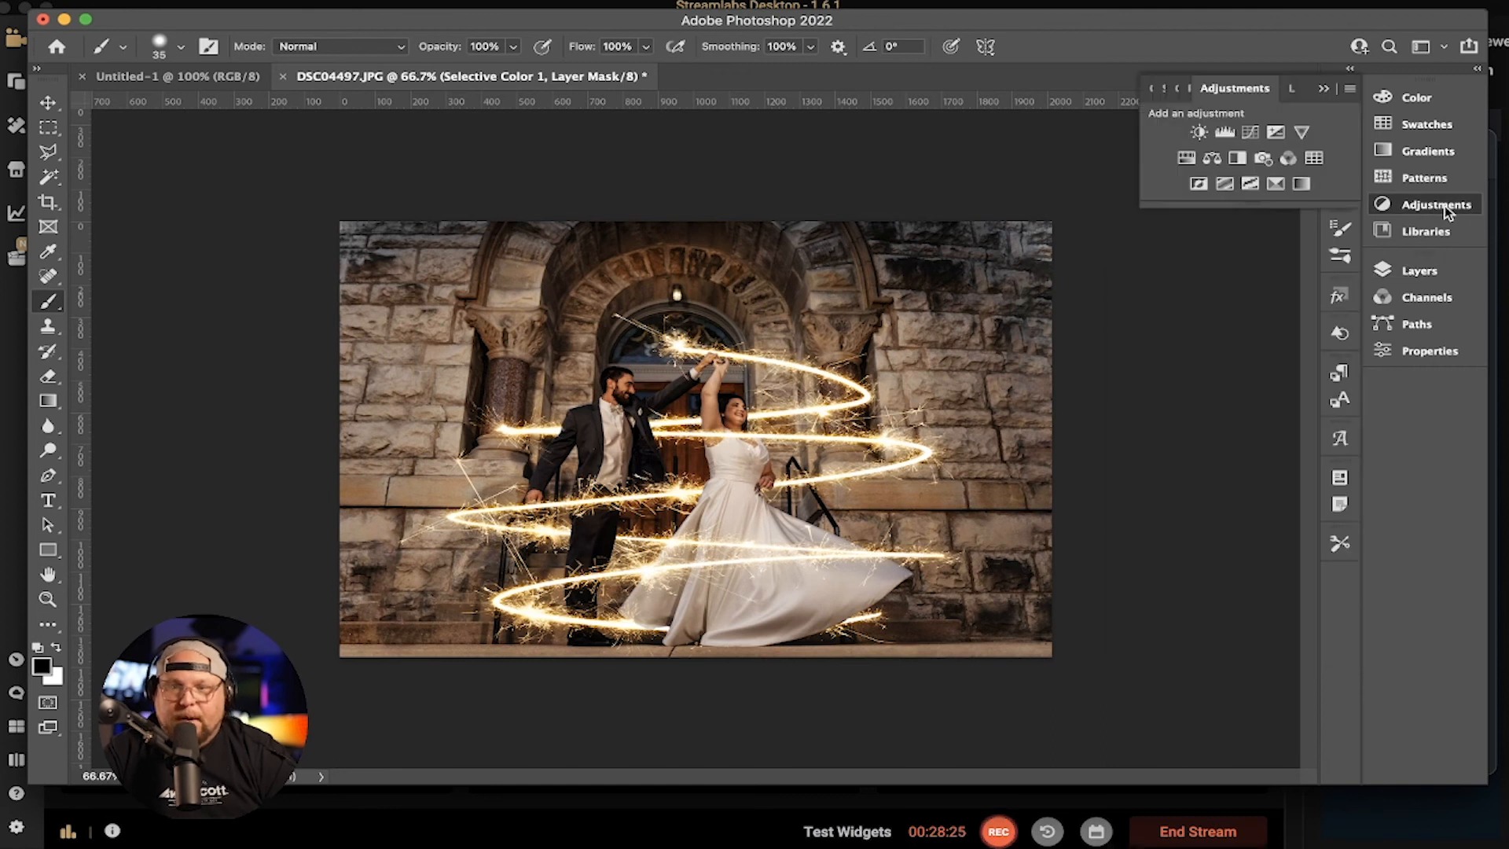
{"action": "left_click", "coordinate": [1314, 158]}
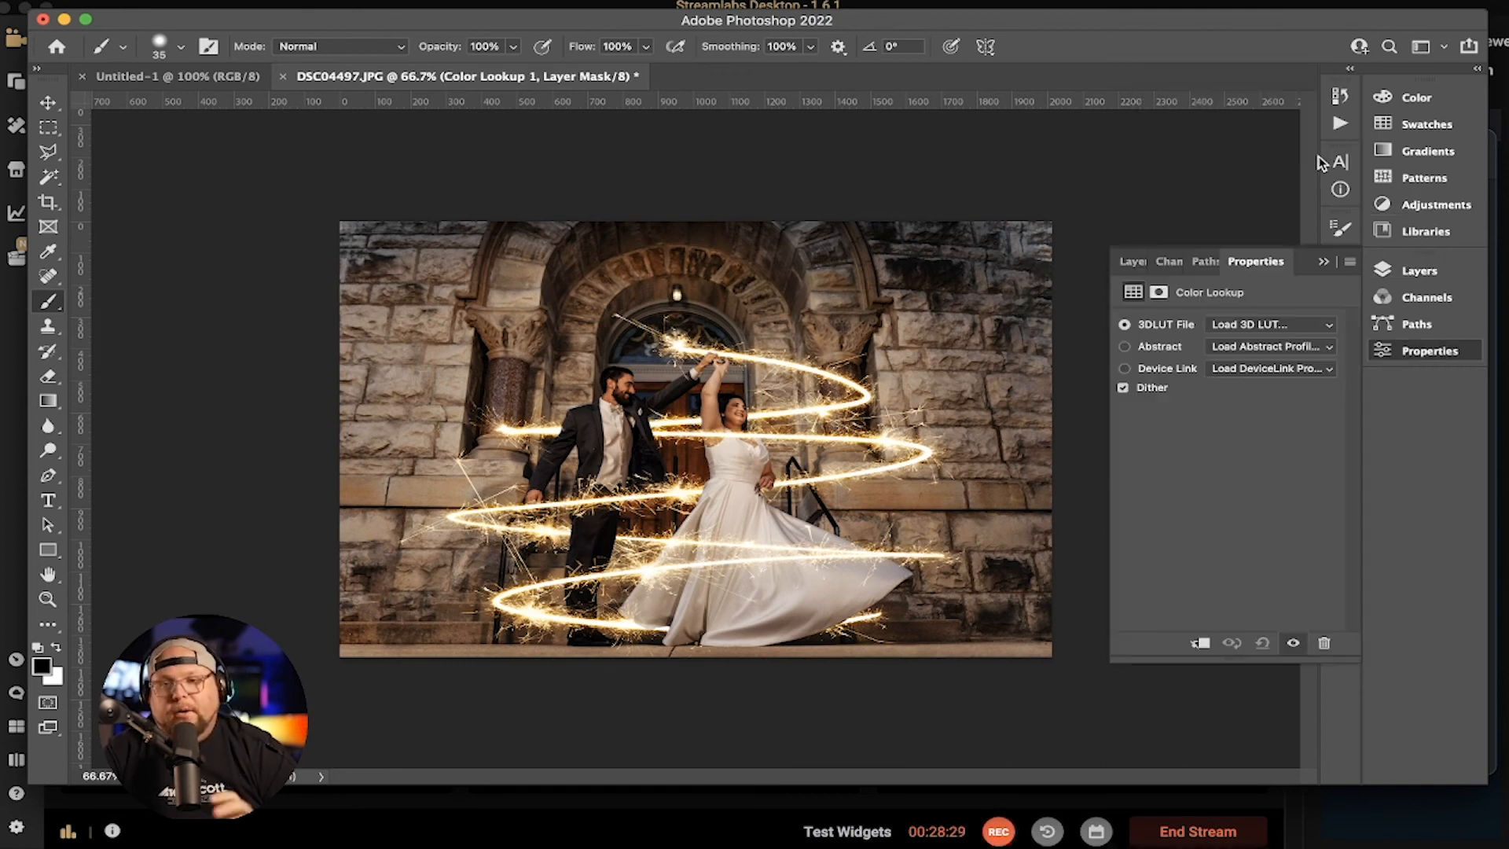
Try the #1940RAF_dewis.CUBE and #Rosa_dewis.CUBE 3D LUTs on Color Lookup 1, settling on #Nathan_dewis.CUBE
{"action": "left_click", "coordinate": [1269, 327]}
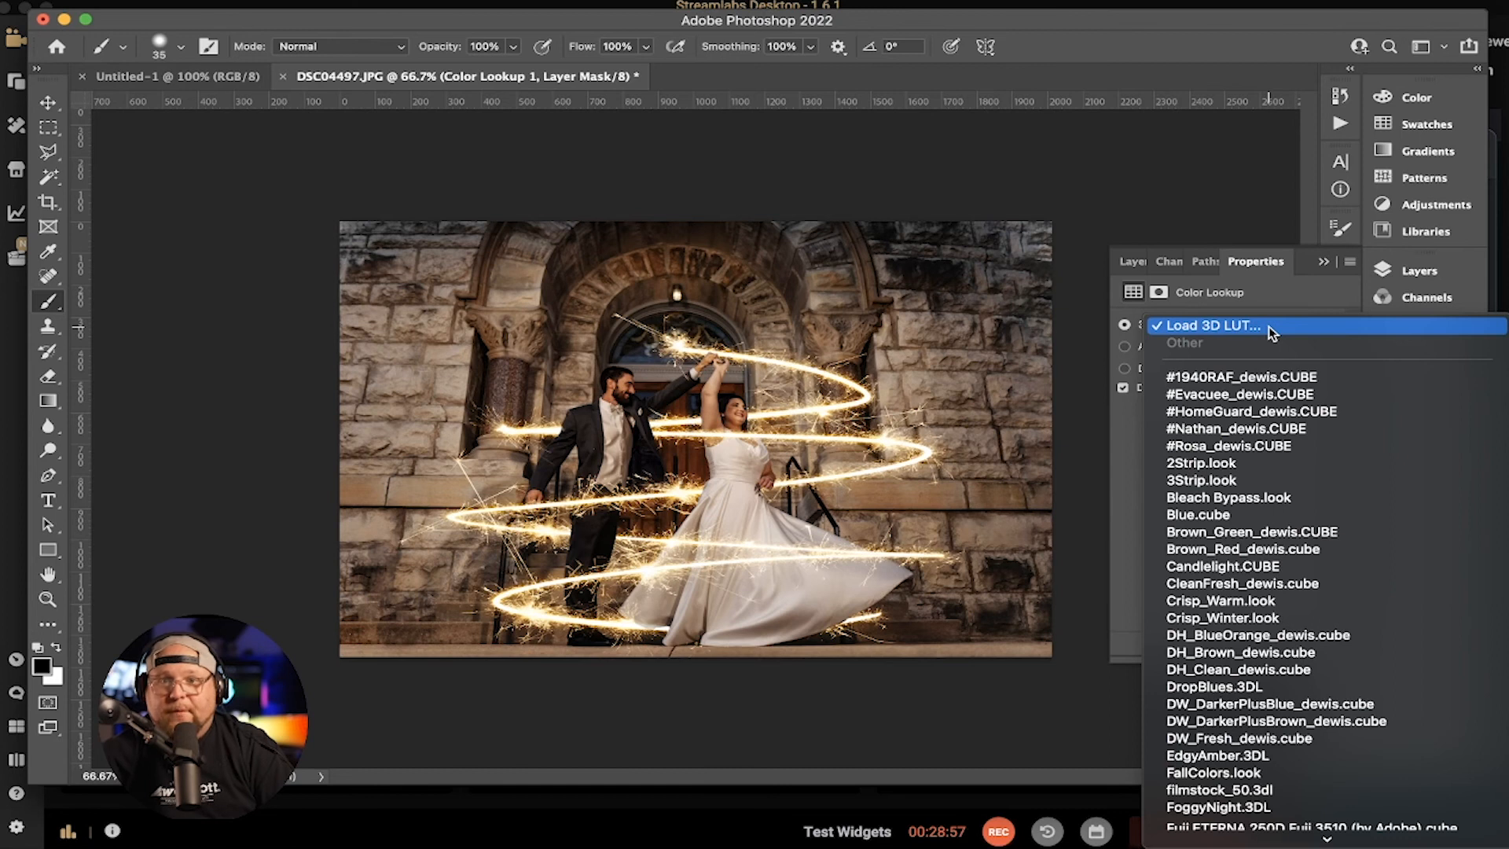
{"action": "left_click", "coordinate": [1256, 376]}
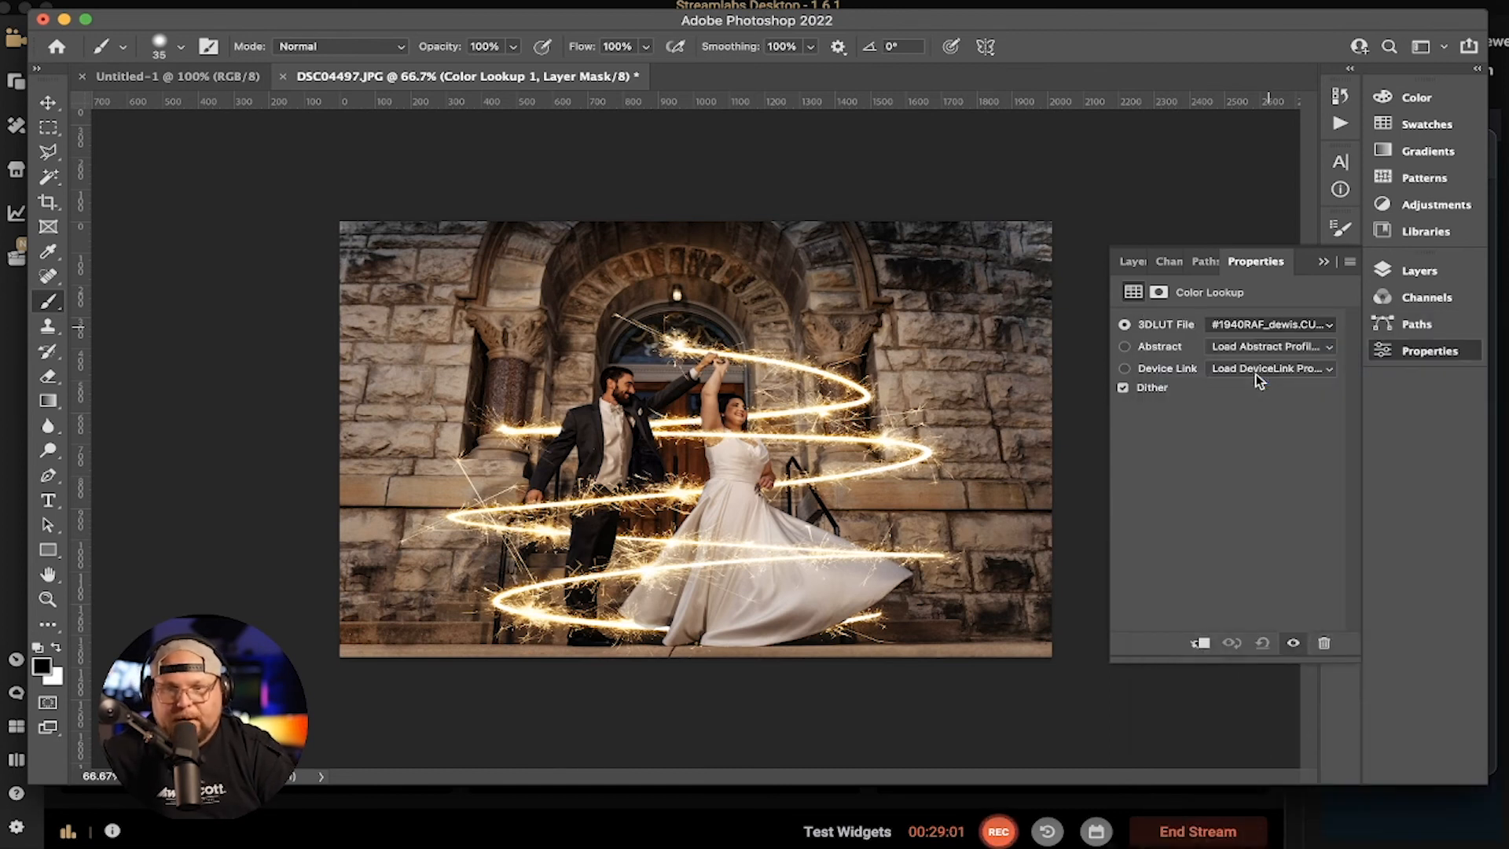
{"action": "left_click", "coordinate": [1266, 325]}
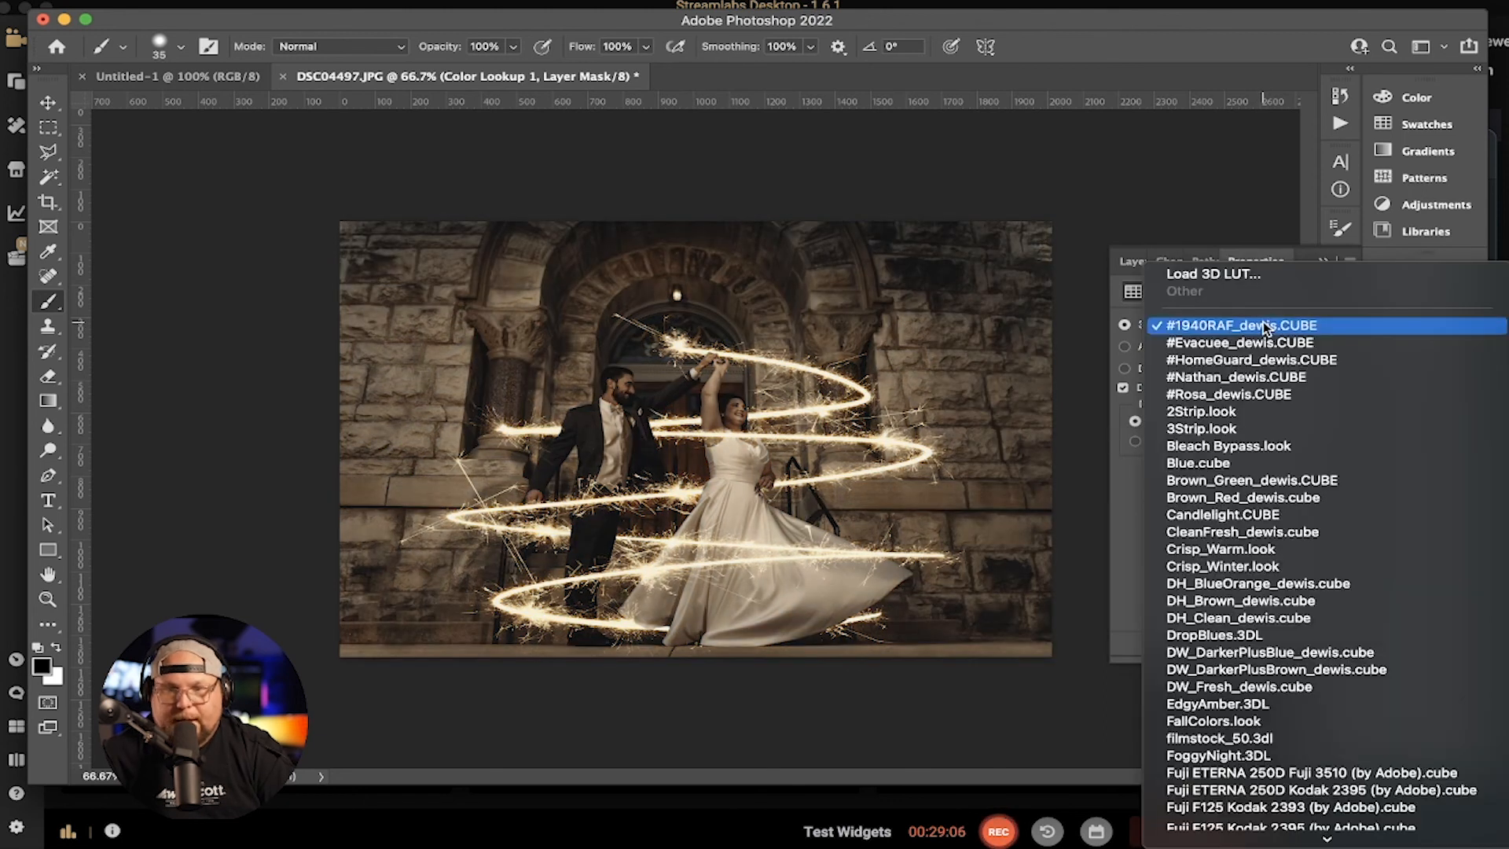
{"action": "left_click", "coordinate": [1251, 396]}
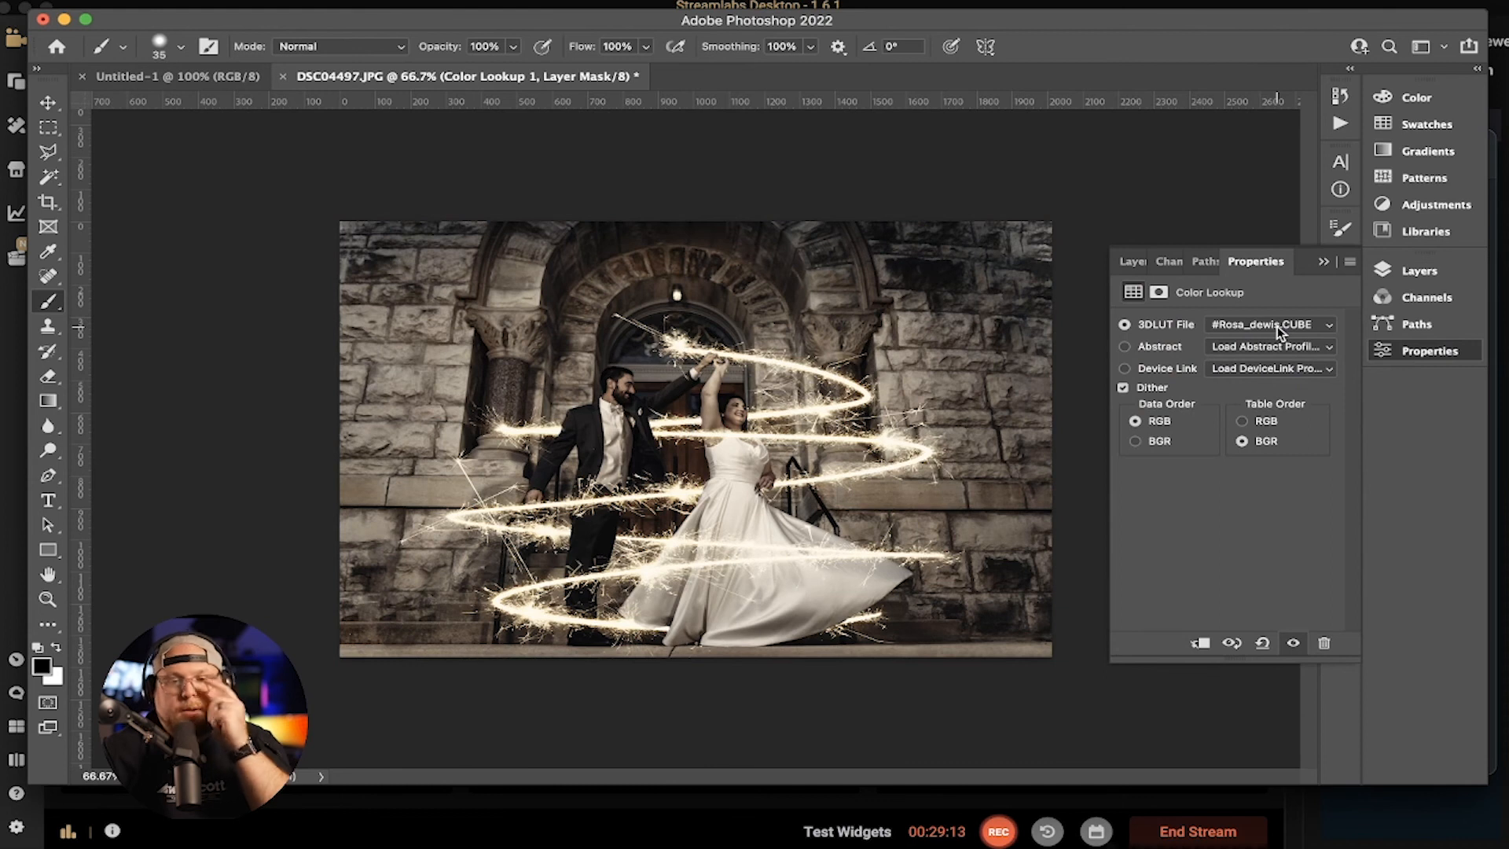
{"action": "left_click", "coordinate": [1277, 327]}
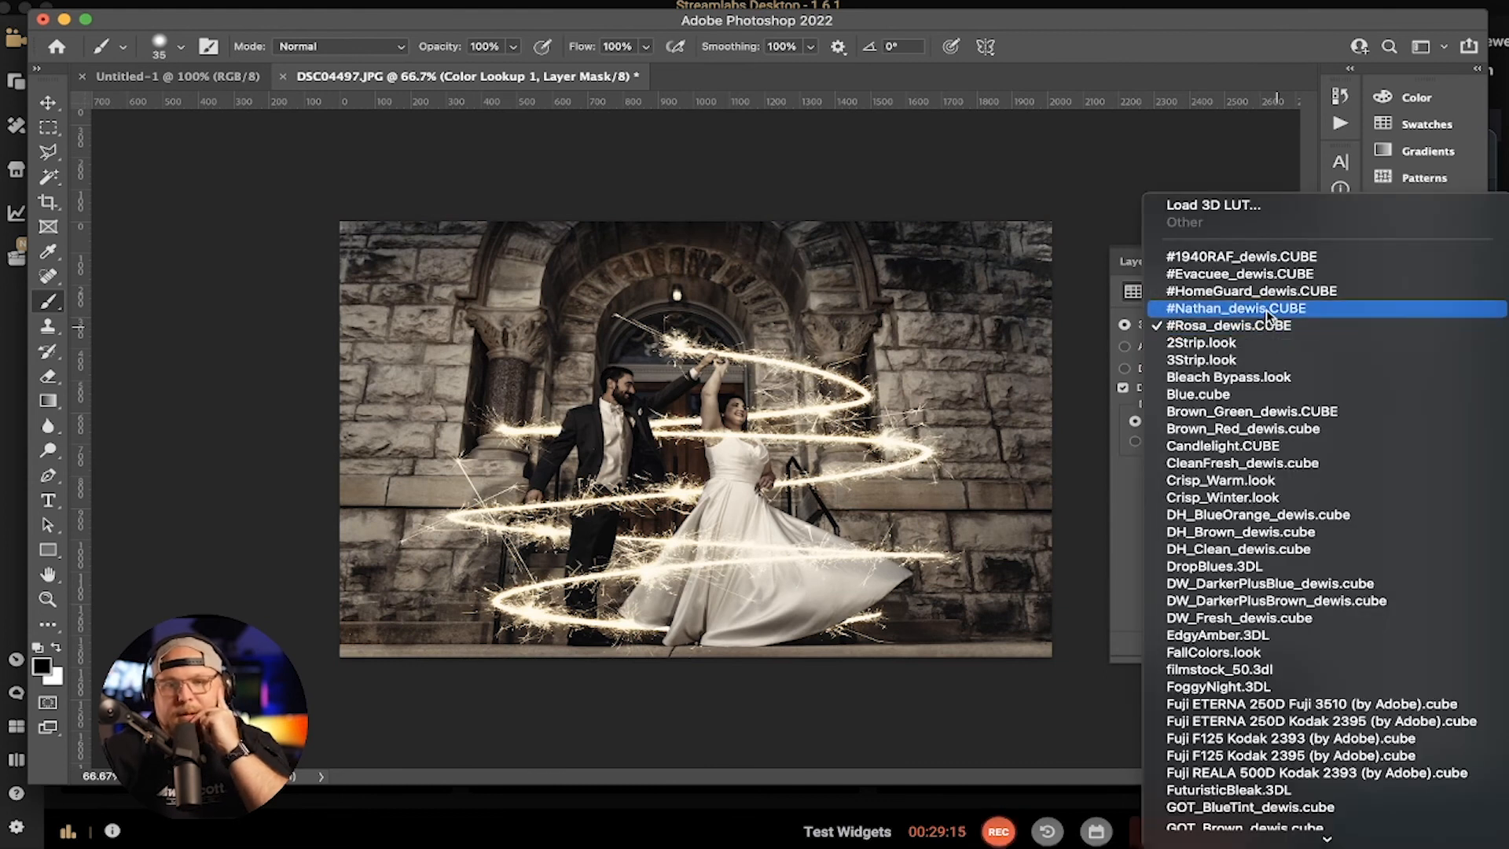
{"action": "left_click", "coordinate": [1266, 311]}
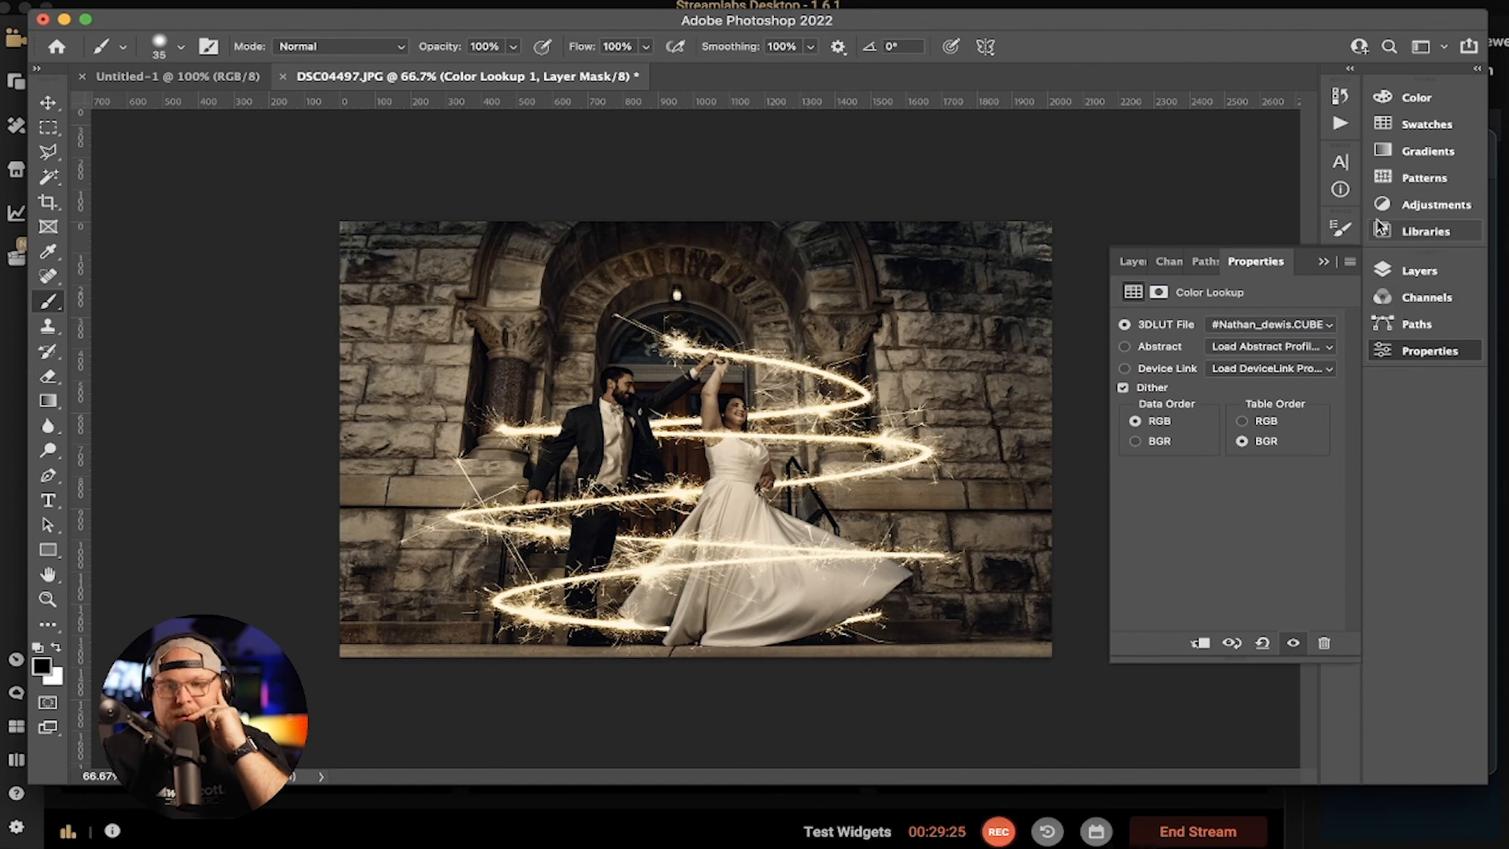
Reduce the opacity of the Color Lookup 1 layer to 34%
{"action": "left_click", "coordinate": [1410, 274]}
{"action": "left_click", "coordinate": [1348, 319]}
{"action": "left_click_drag", "start_coordinate": [1346, 344], "coordinate": [1283, 349]}
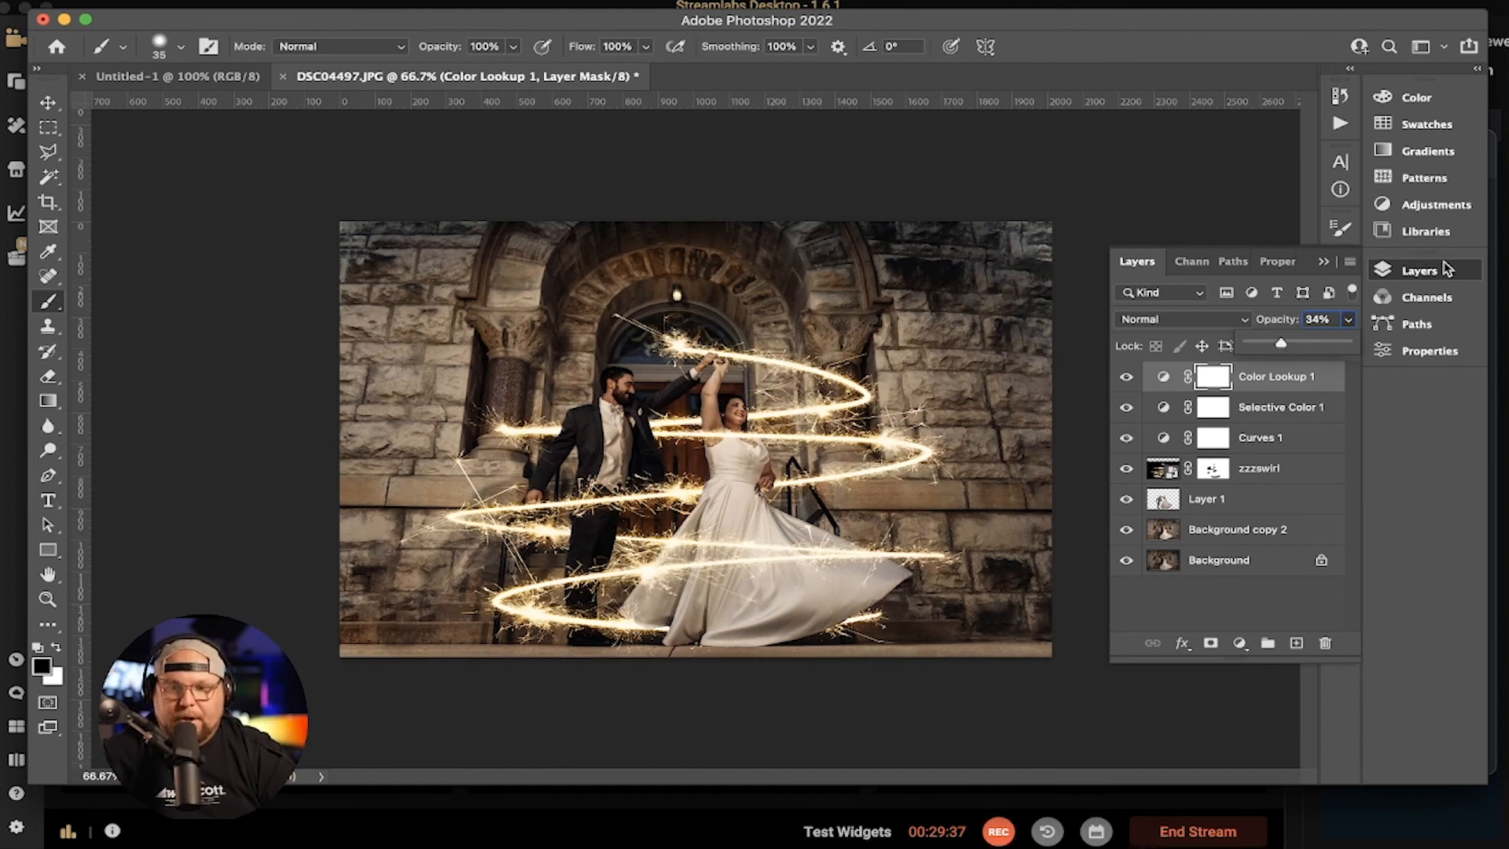
Add a second Color Lookup adjustment layer, try the VK_LighterBlueDay.cube LUT, and settle on VK_BlueDay_dewis.cube
{"action": "left_click", "coordinate": [1436, 206]}
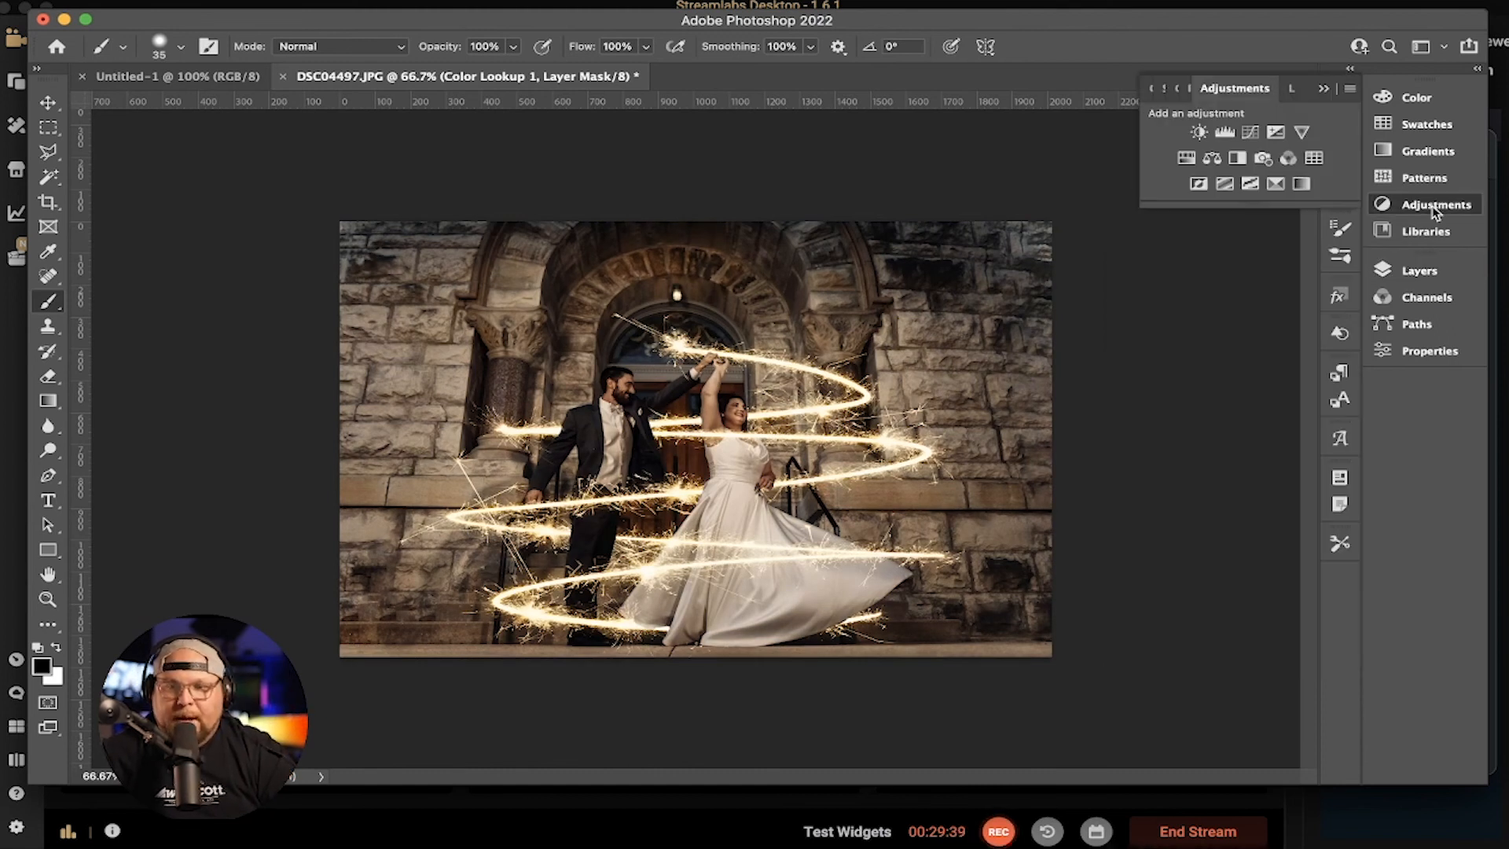
{"action": "left_click", "coordinate": [1321, 155]}
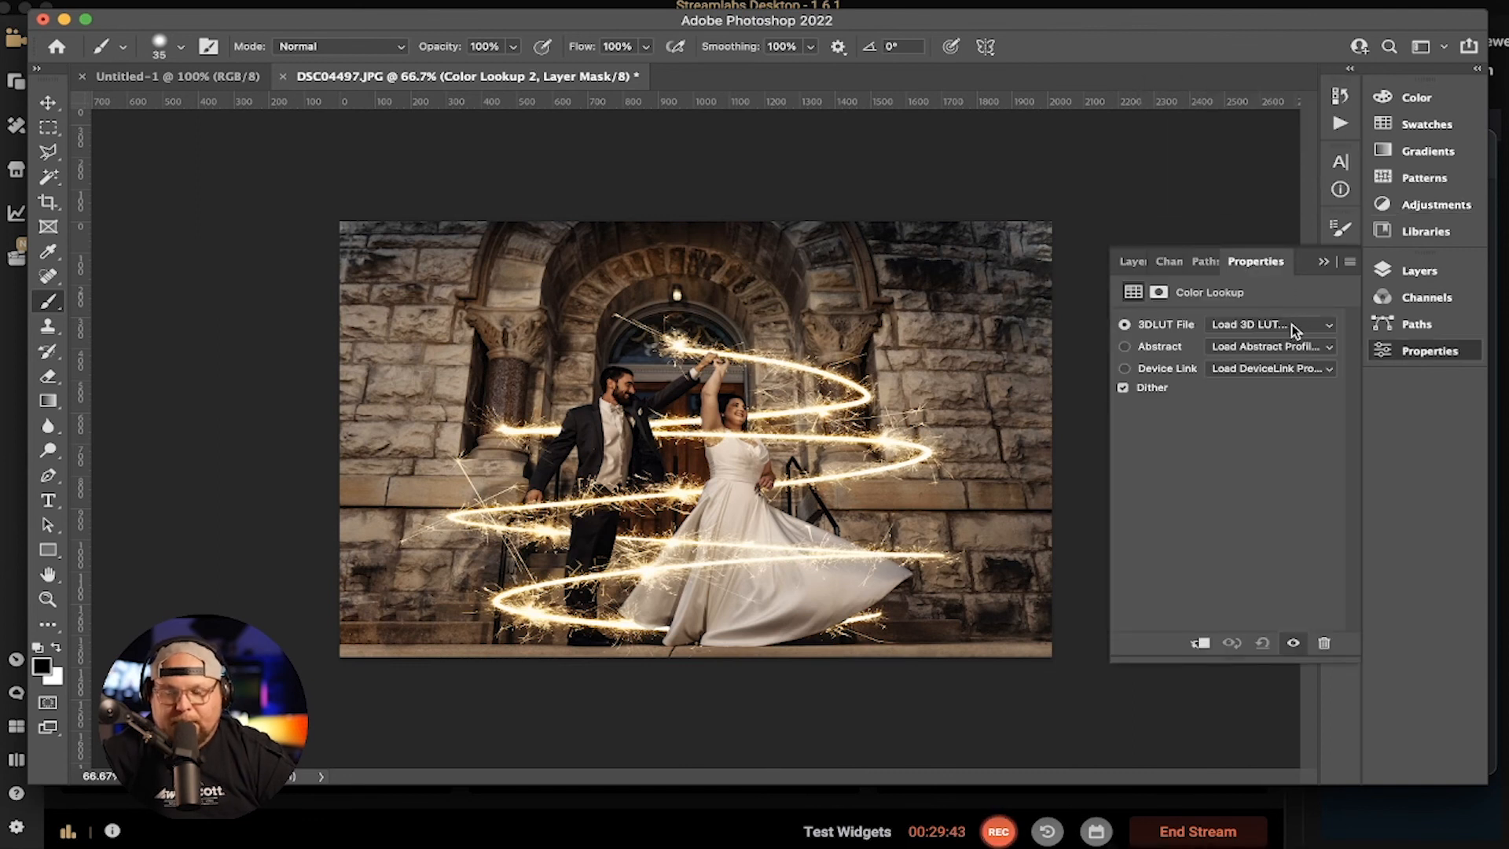
{"action": "left_click", "coordinate": [1325, 331]}
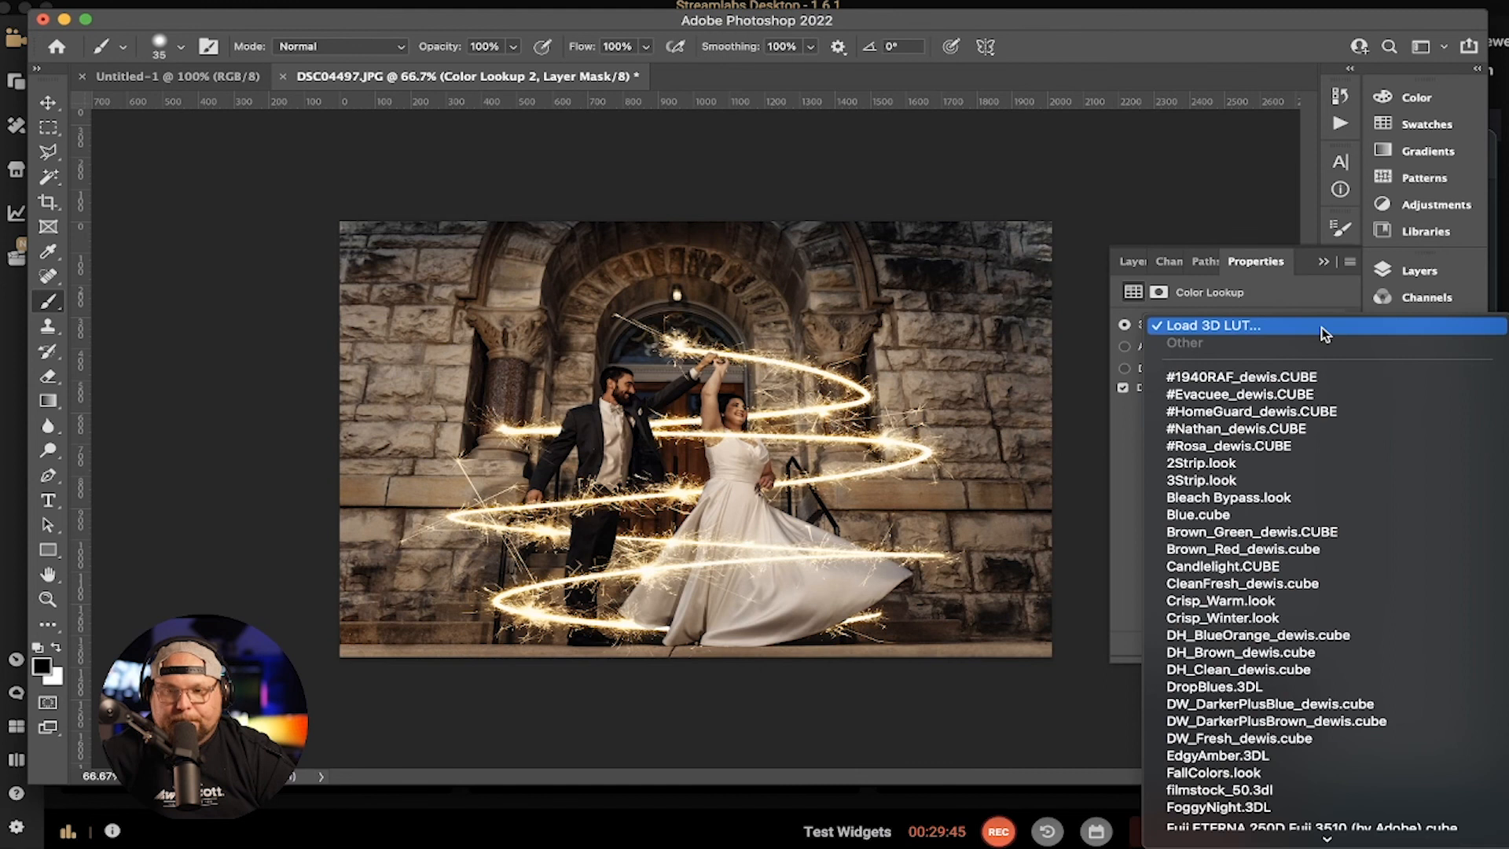
{"action": "scroll", "coordinate": [1339, 662], "scroll_direction": "down", "scroll_amount": 3}
{"action": "scroll", "coordinate": [1341, 663], "scroll_direction": "down", "scroll_amount": 5}
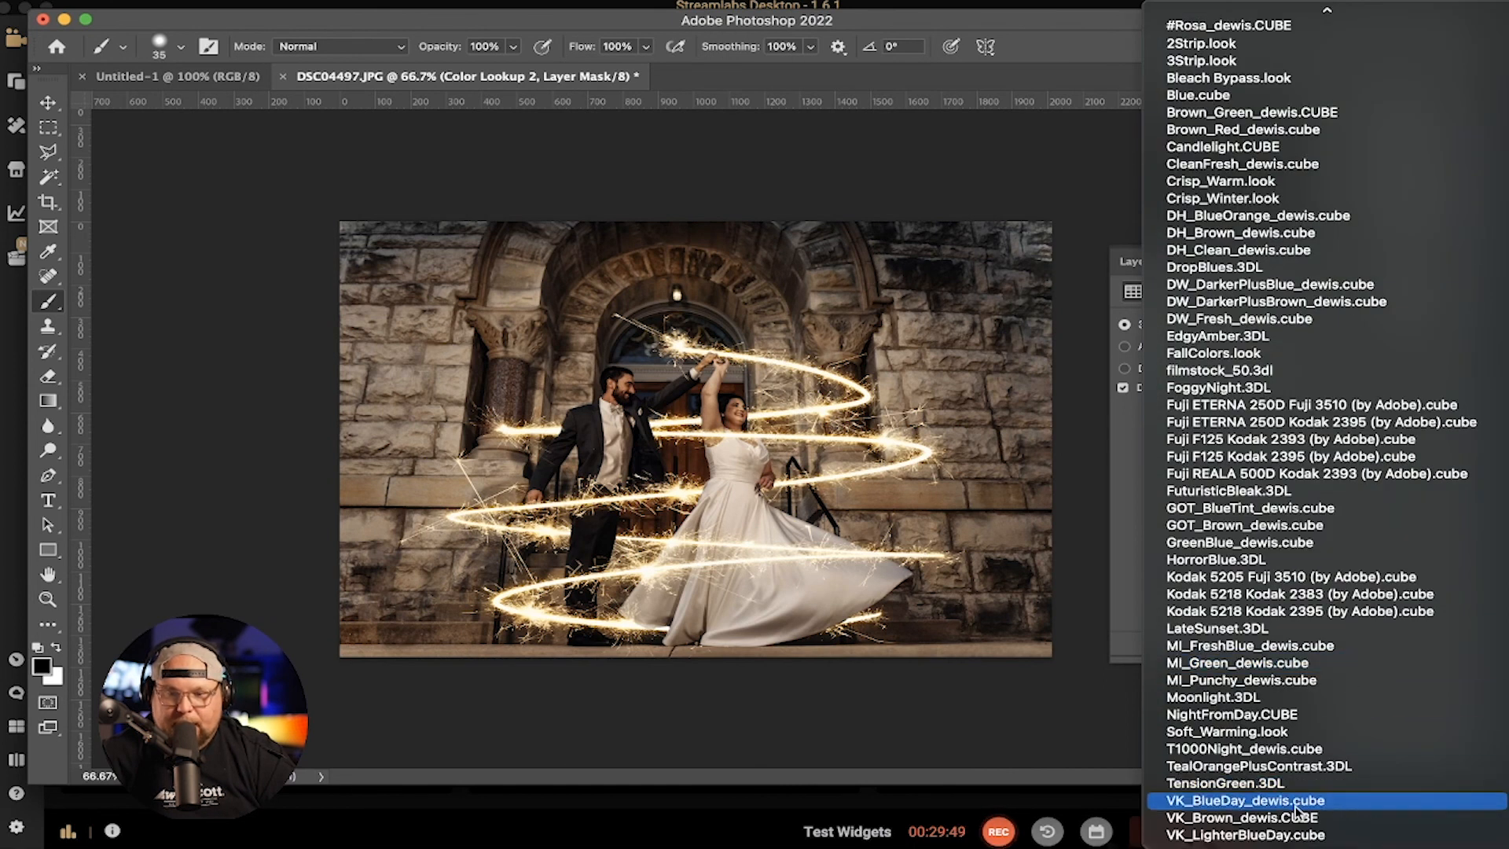
{"action": "left_click", "coordinate": [1297, 834]}
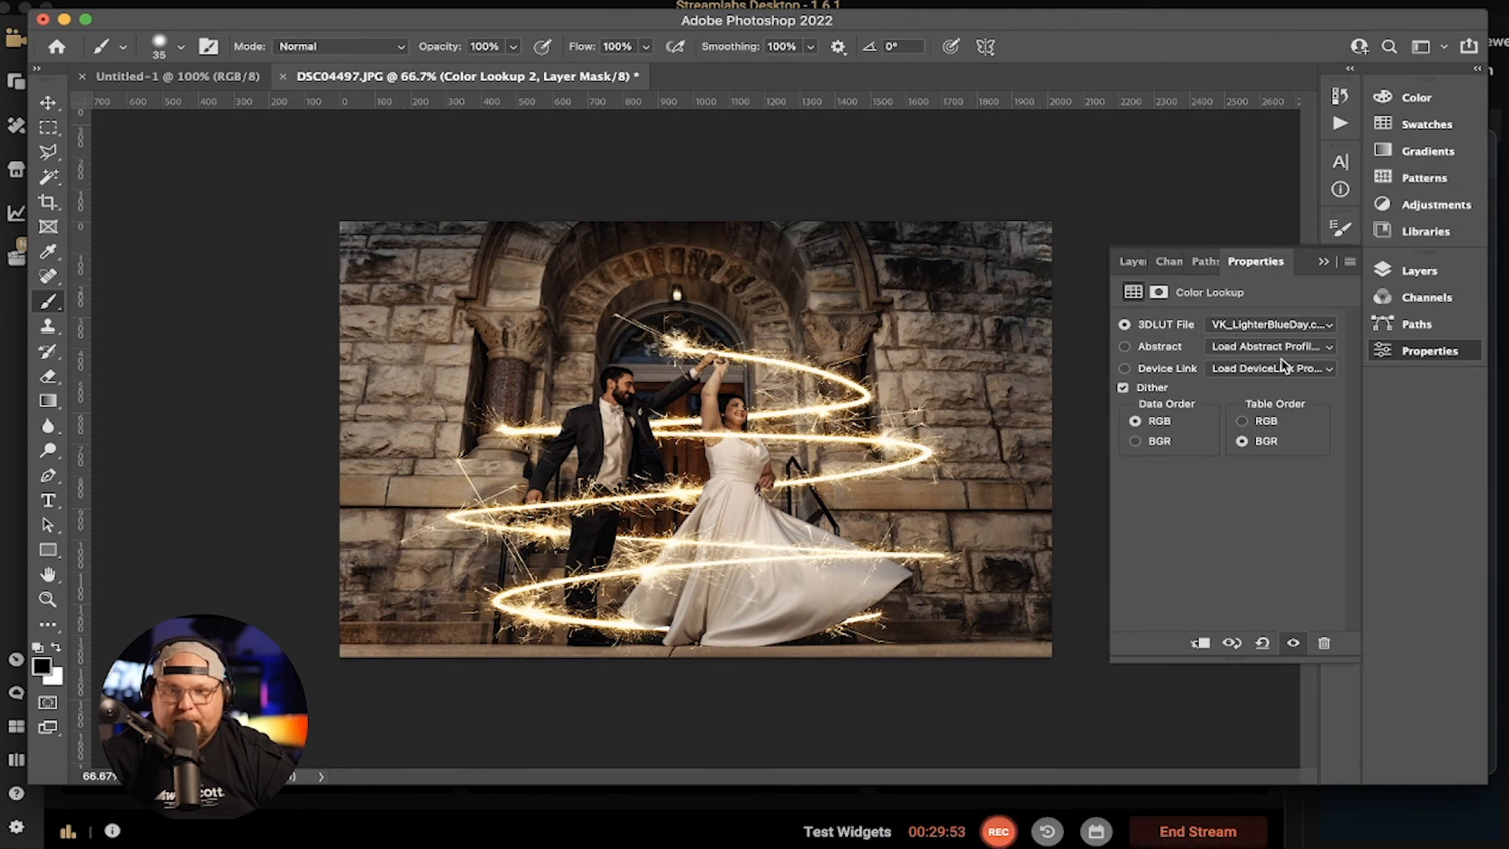
{"action": "left_click", "coordinate": [1328, 328]}
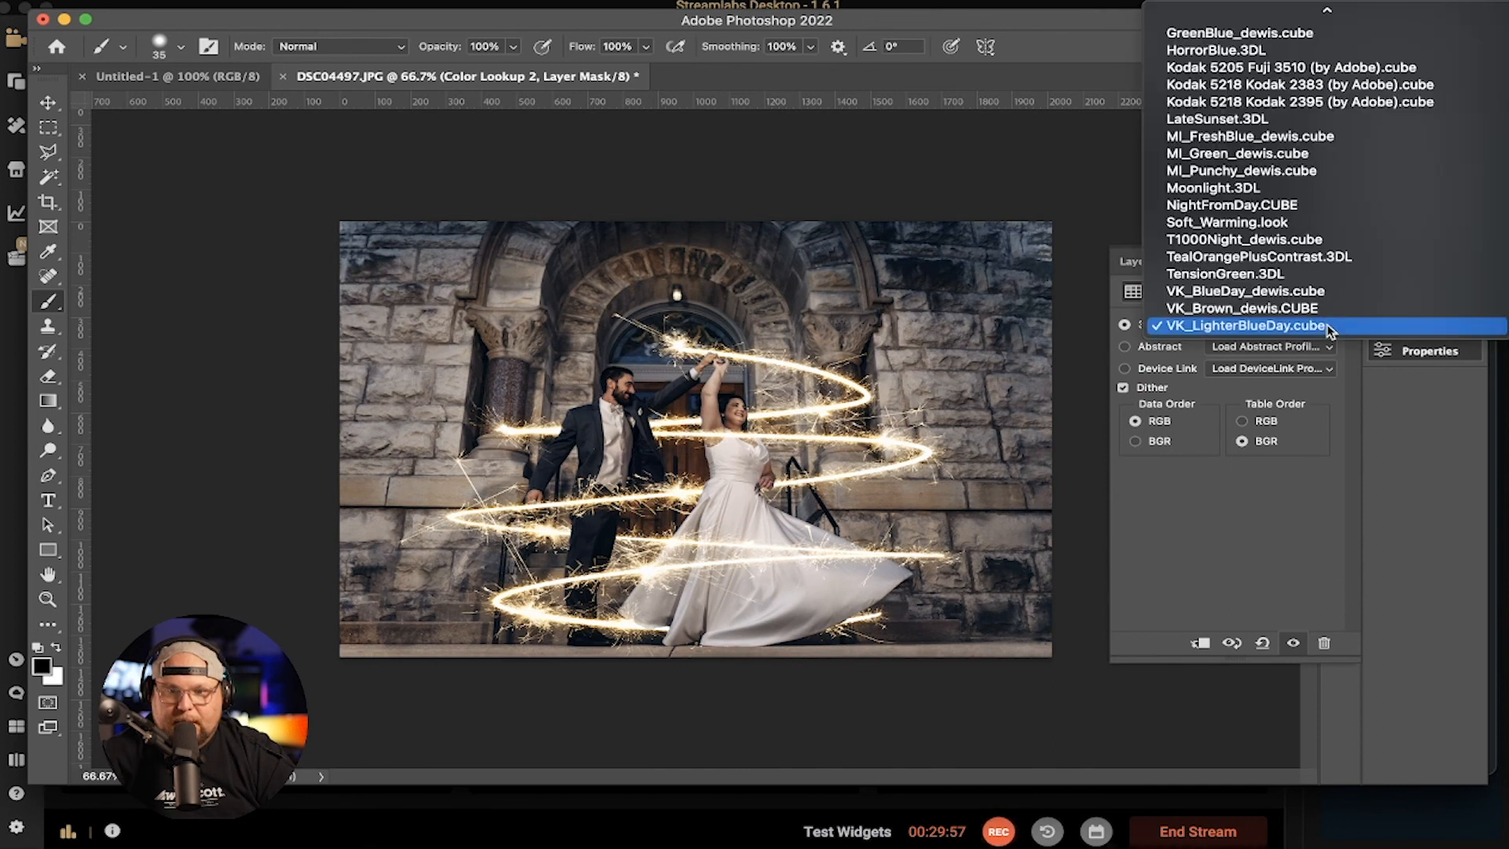
{"action": "left_click", "coordinate": [1304, 293]}
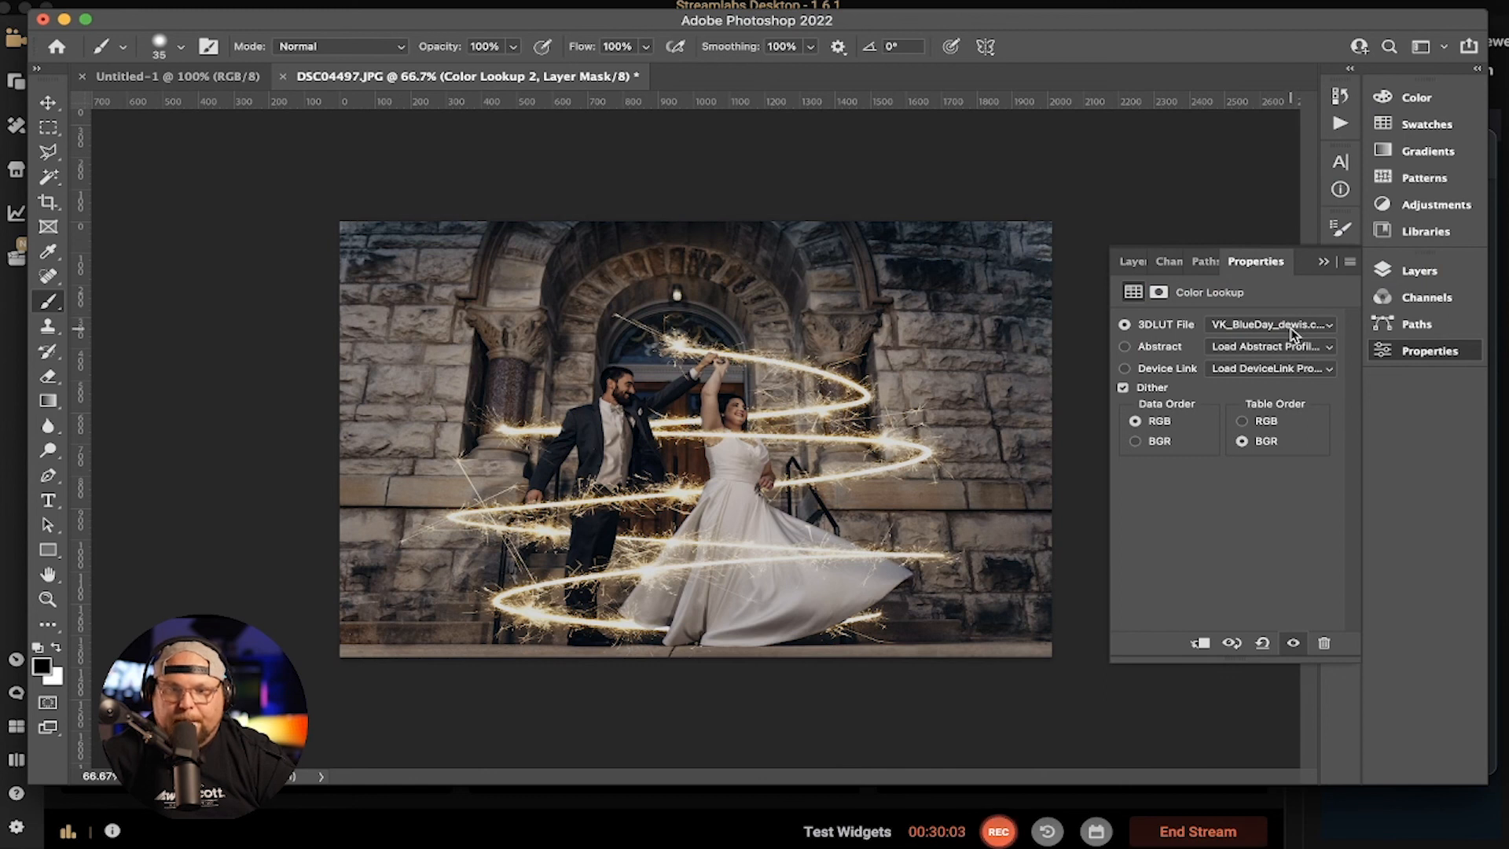
Reduce the opacity of the Color Lookup 2 layer to 27%
{"action": "left_click", "coordinate": [1420, 271]}
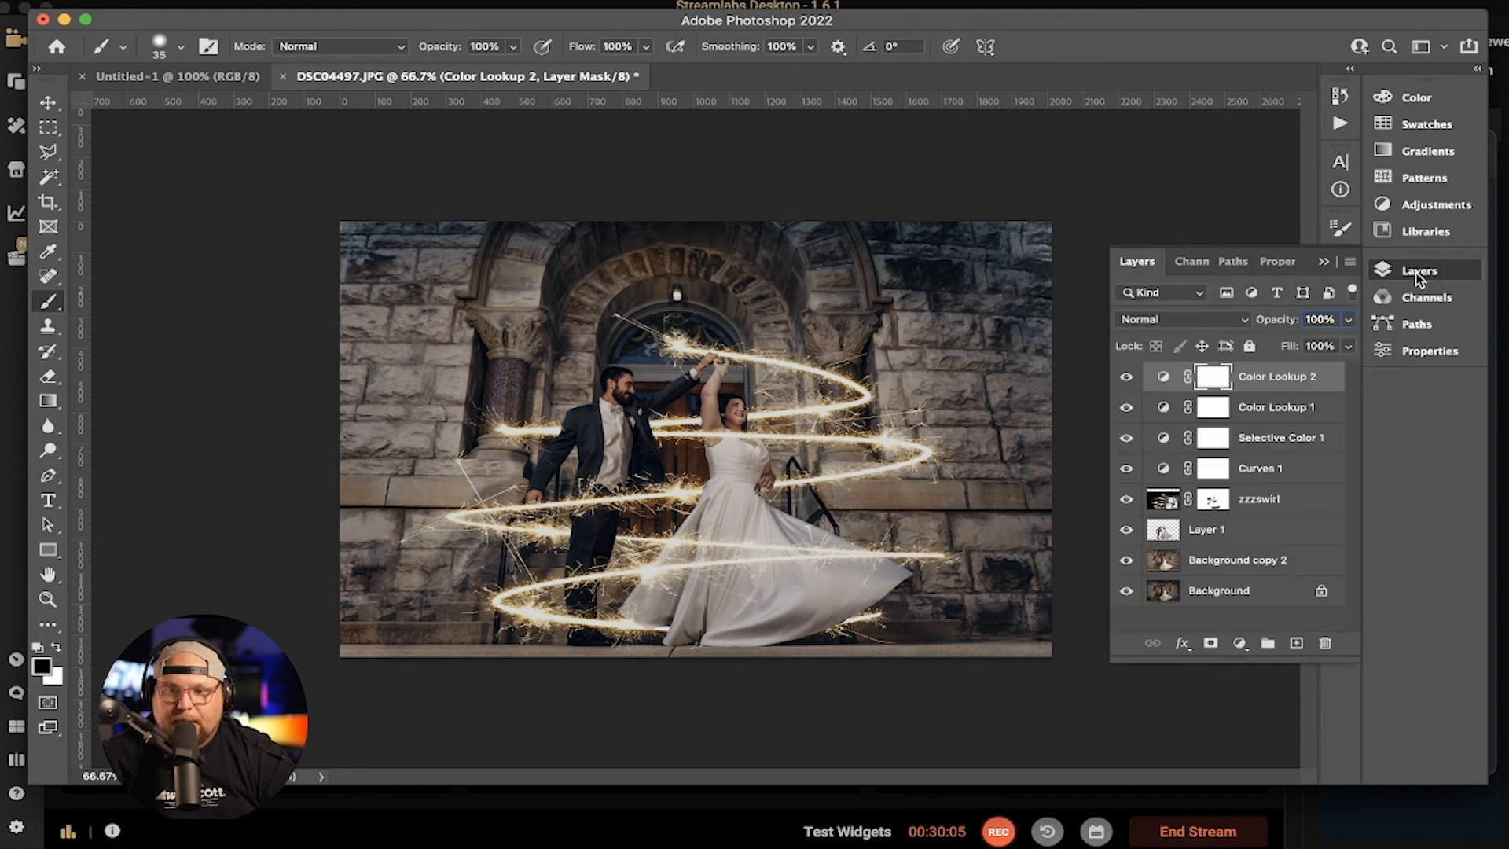
{"action": "left_click", "coordinate": [1348, 319]}
{"action": "left_click_drag", "start_coordinate": [1345, 344], "coordinate": [1298, 349]}
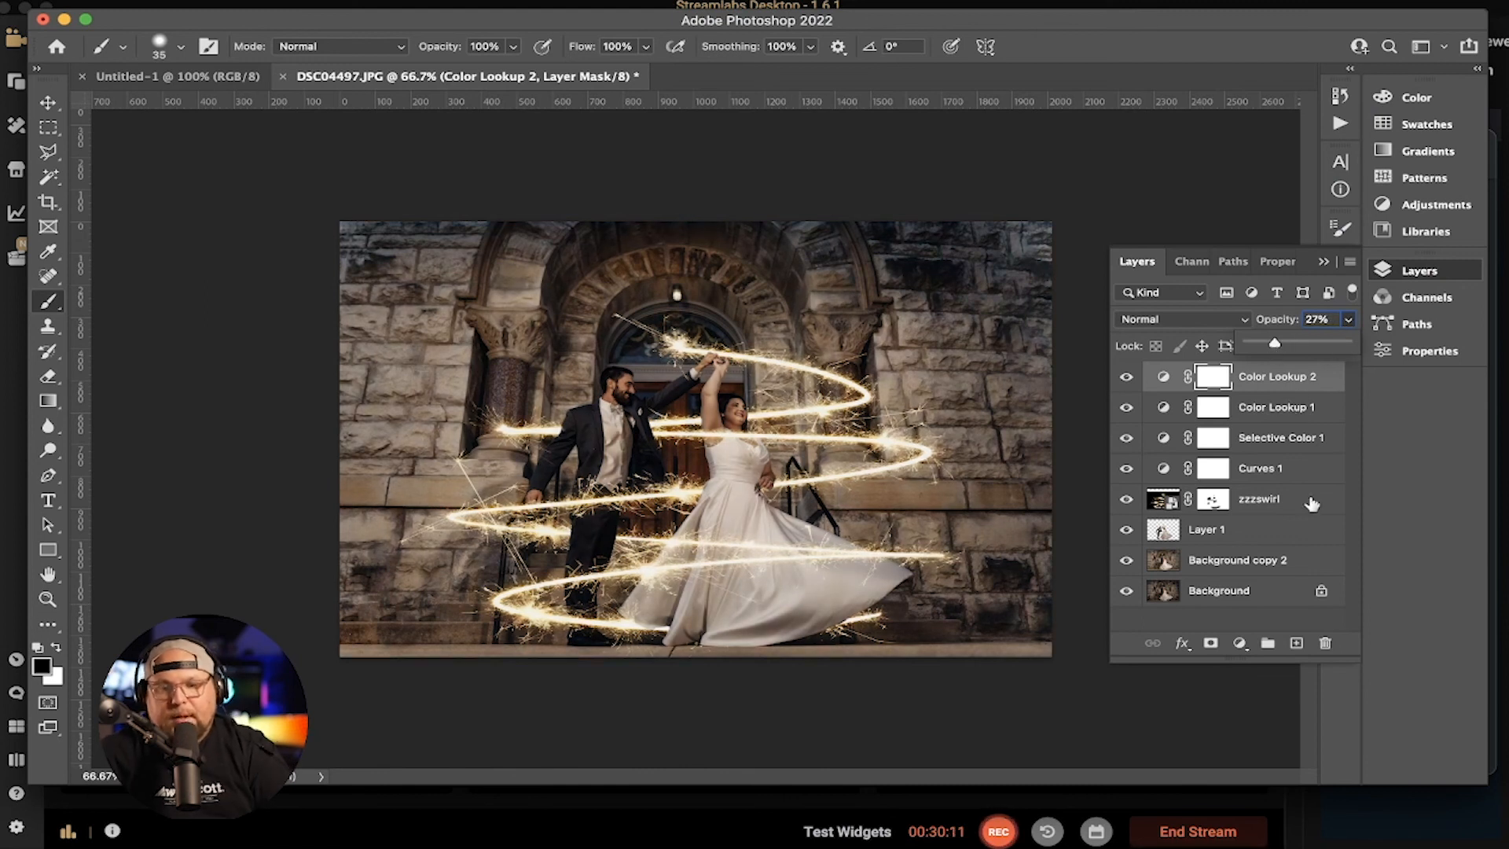
Group the Color Lookup 1 and Color Lookup 2 layers as "Color" and compare the image with the group hidden and shown
{"action": "left_click", "coordinate": [1267, 630]}
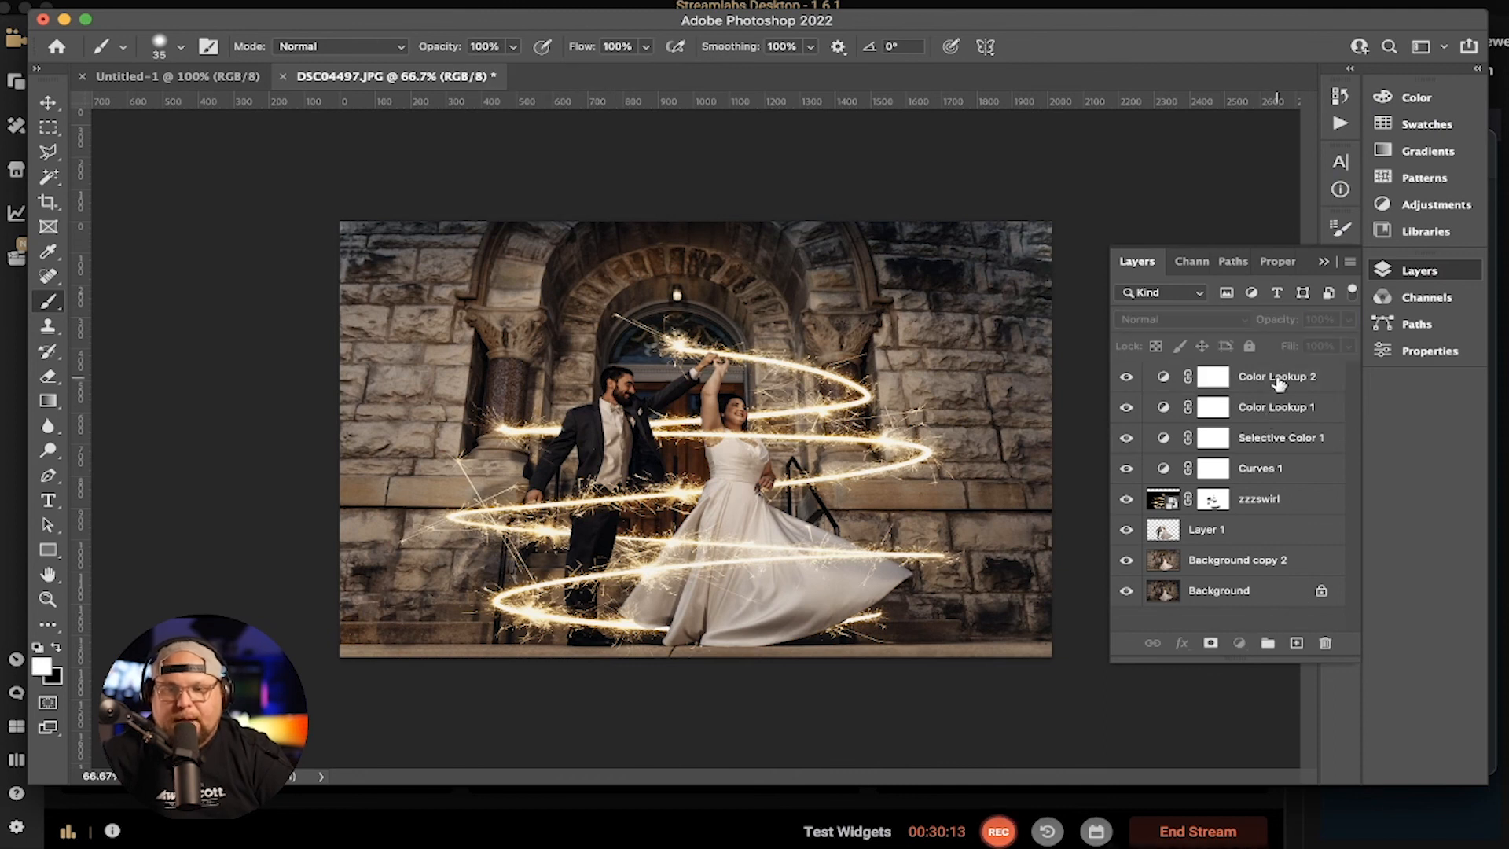
{"action": "left_click", "coordinate": [1279, 378]}
{"action": "left_click", "coordinate": [1265, 415], "text": "shift"}
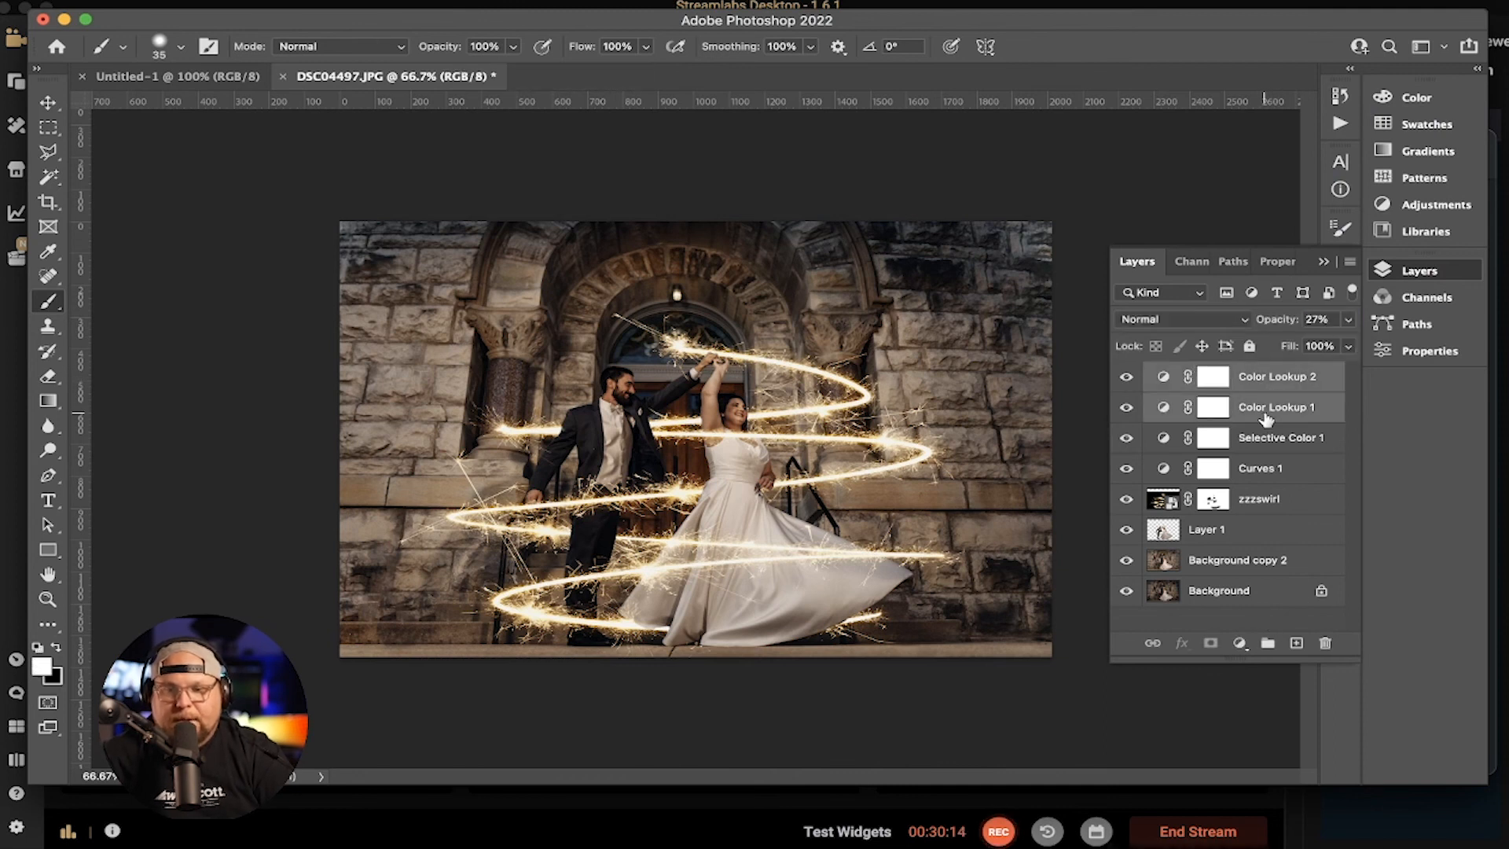
{"action": "left_click", "coordinate": [1350, 261]}
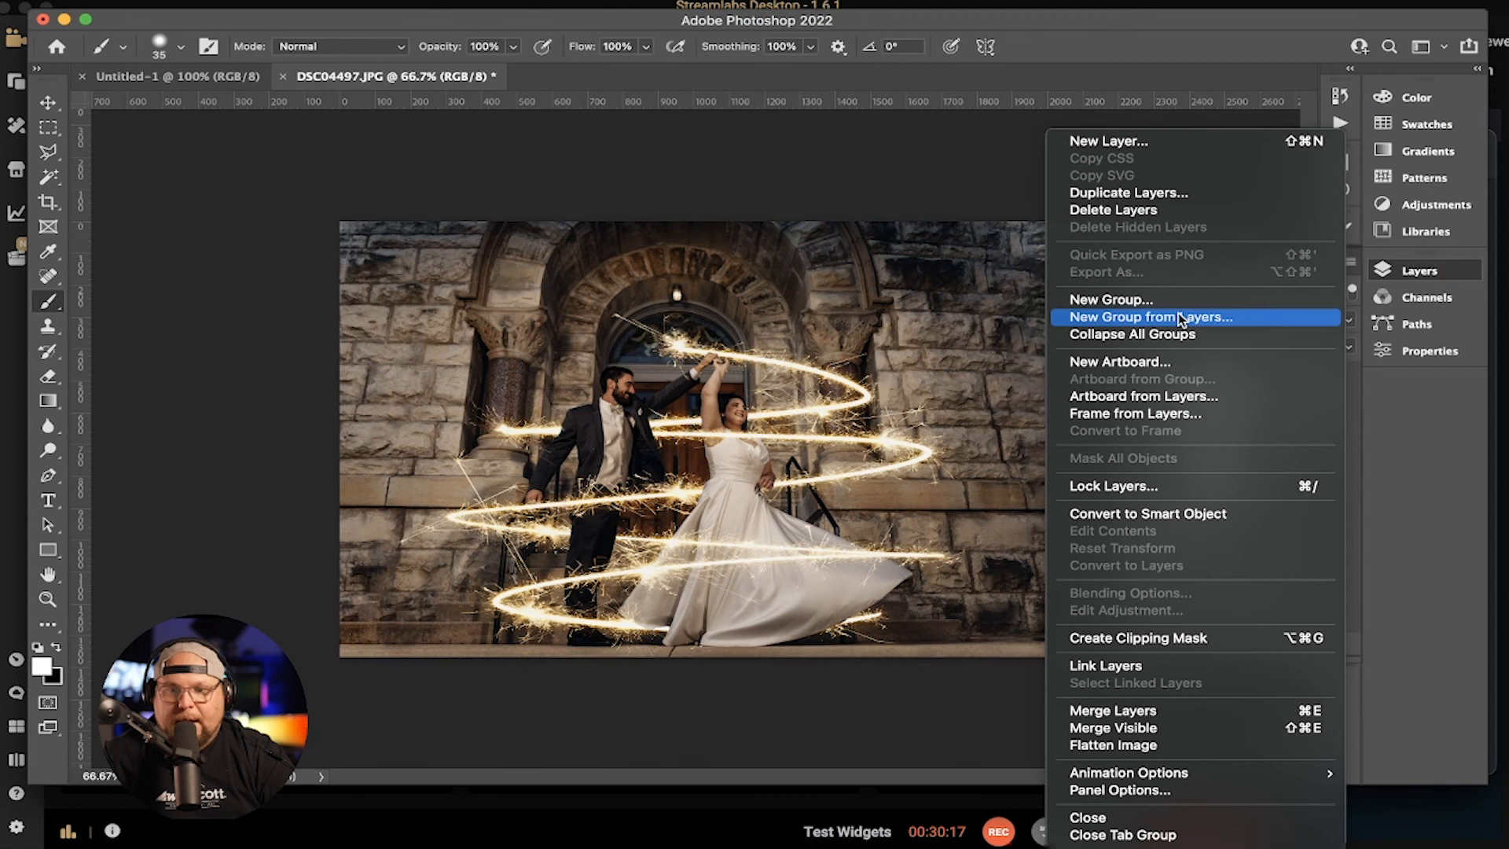
{"action": "left_click", "coordinate": [1358, 494]}
{"action": "left_click", "coordinate": [1353, 267]}
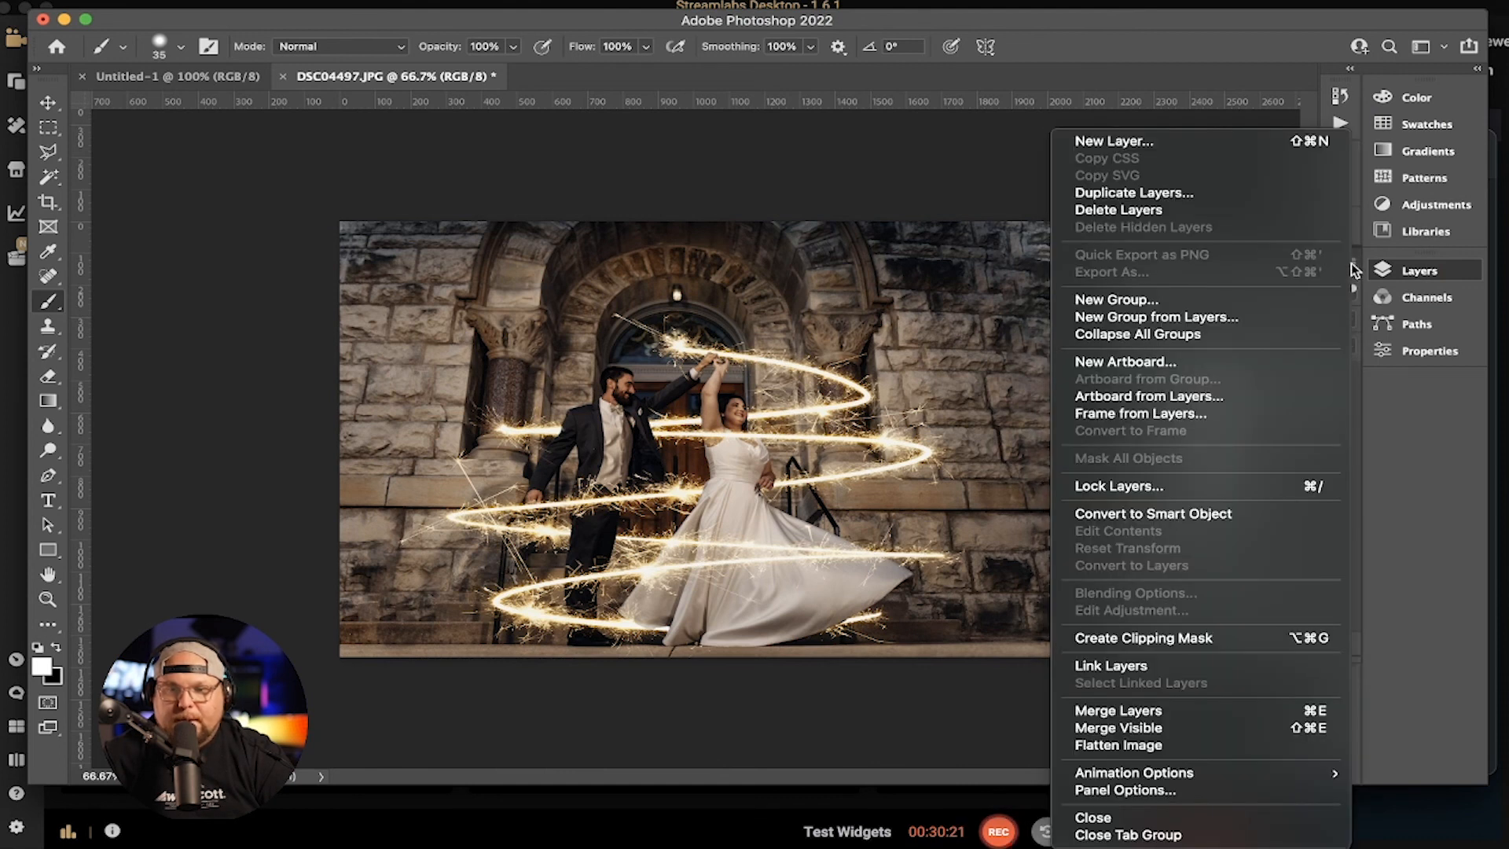
{"action": "left_click", "coordinate": [1226, 317]}
{"action": "type", "text": "Color"}
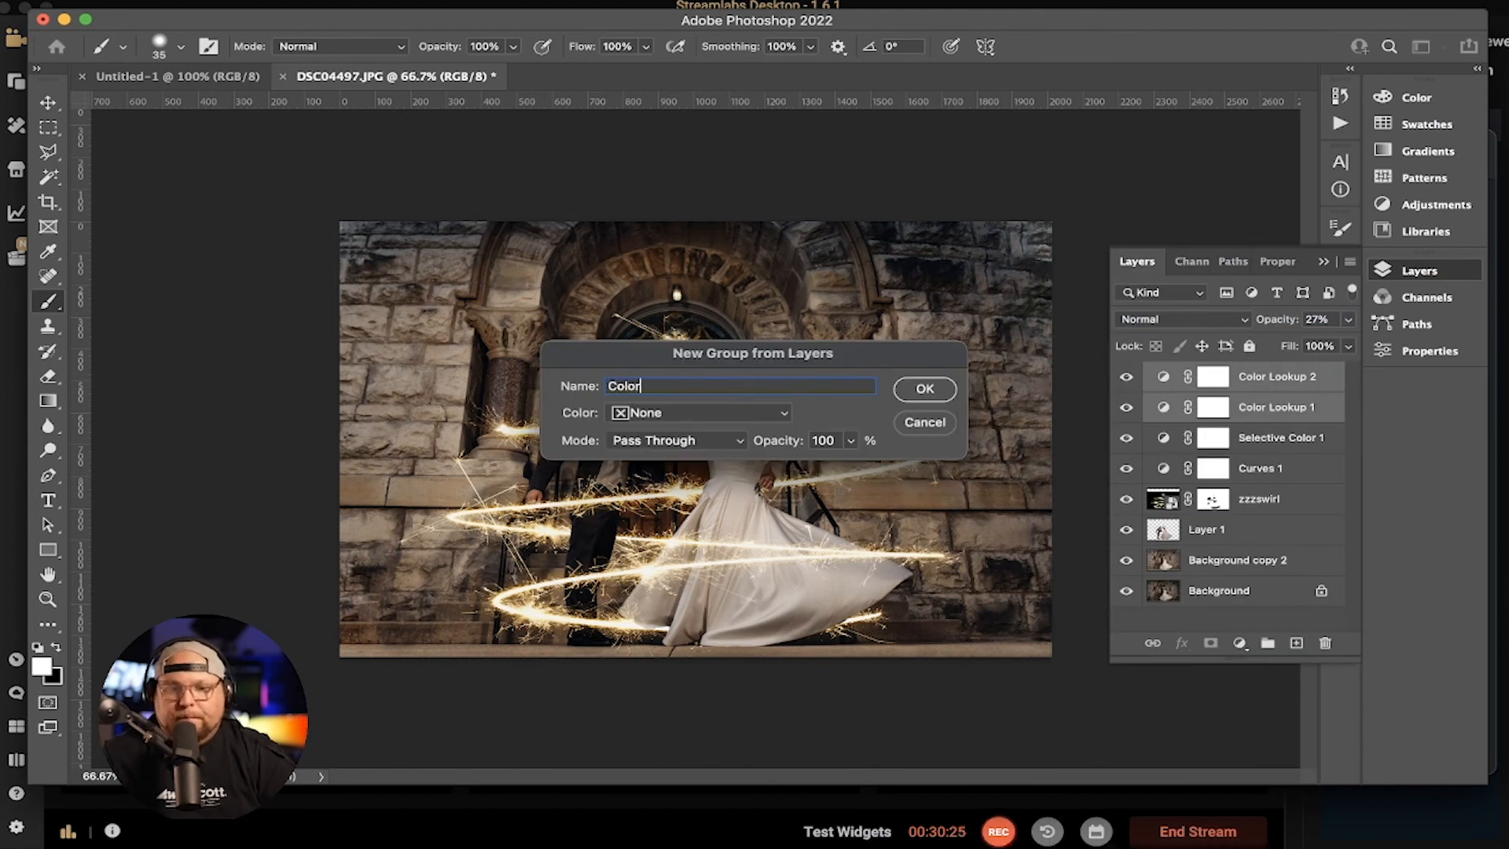
{"action": "left_click", "coordinate": [910, 393]}
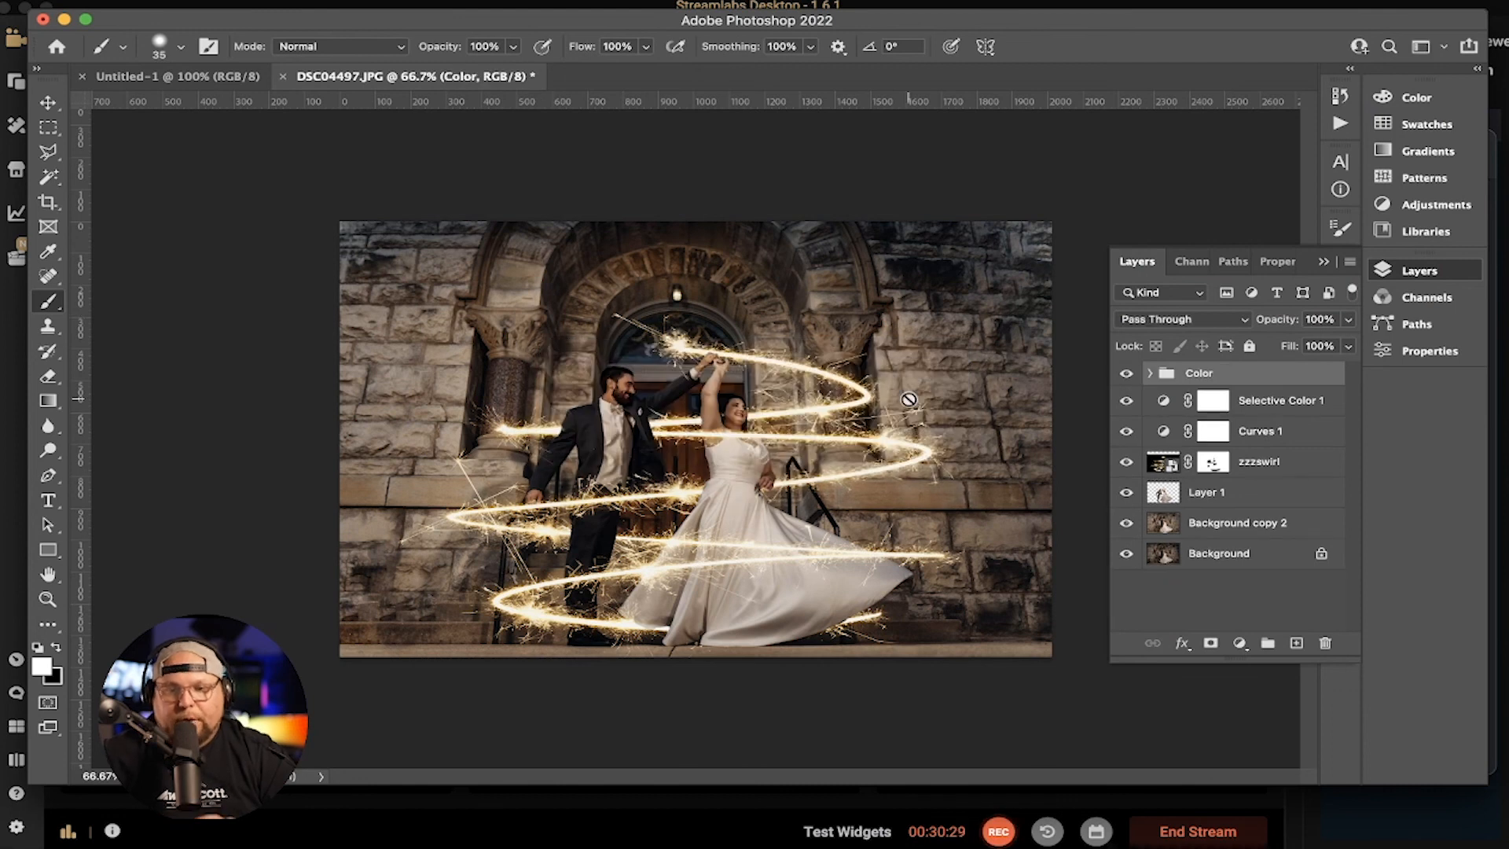
{"action": "left_click", "coordinate": [1128, 374]}
{"action": "left_click", "coordinate": [1128, 375]}
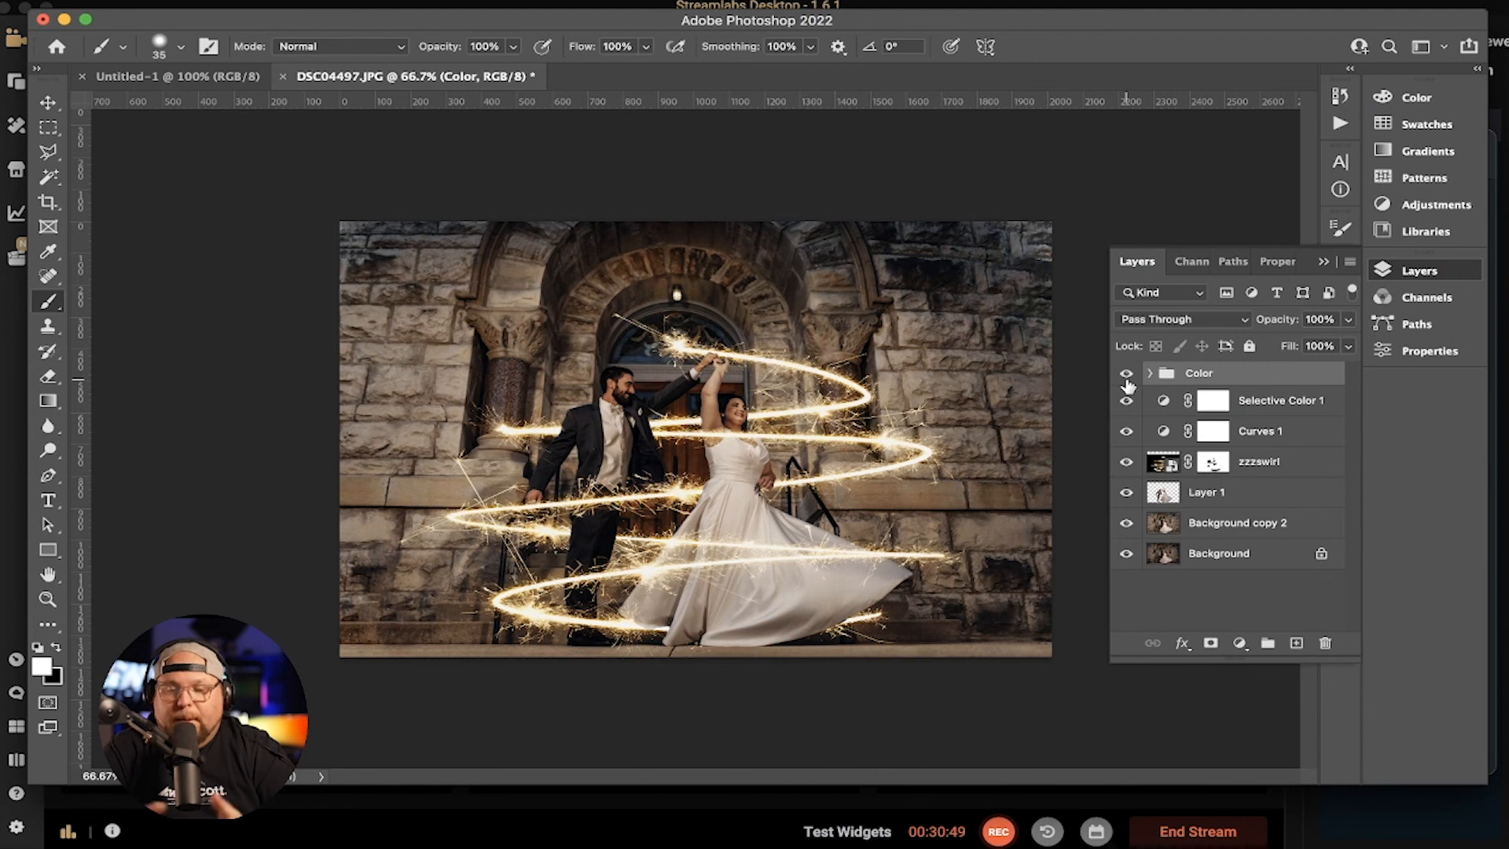
Duplicate the Background layer and move the copy to the top of the stack, above the Color group
{"action": "left_click", "coordinate": [1240, 555]}
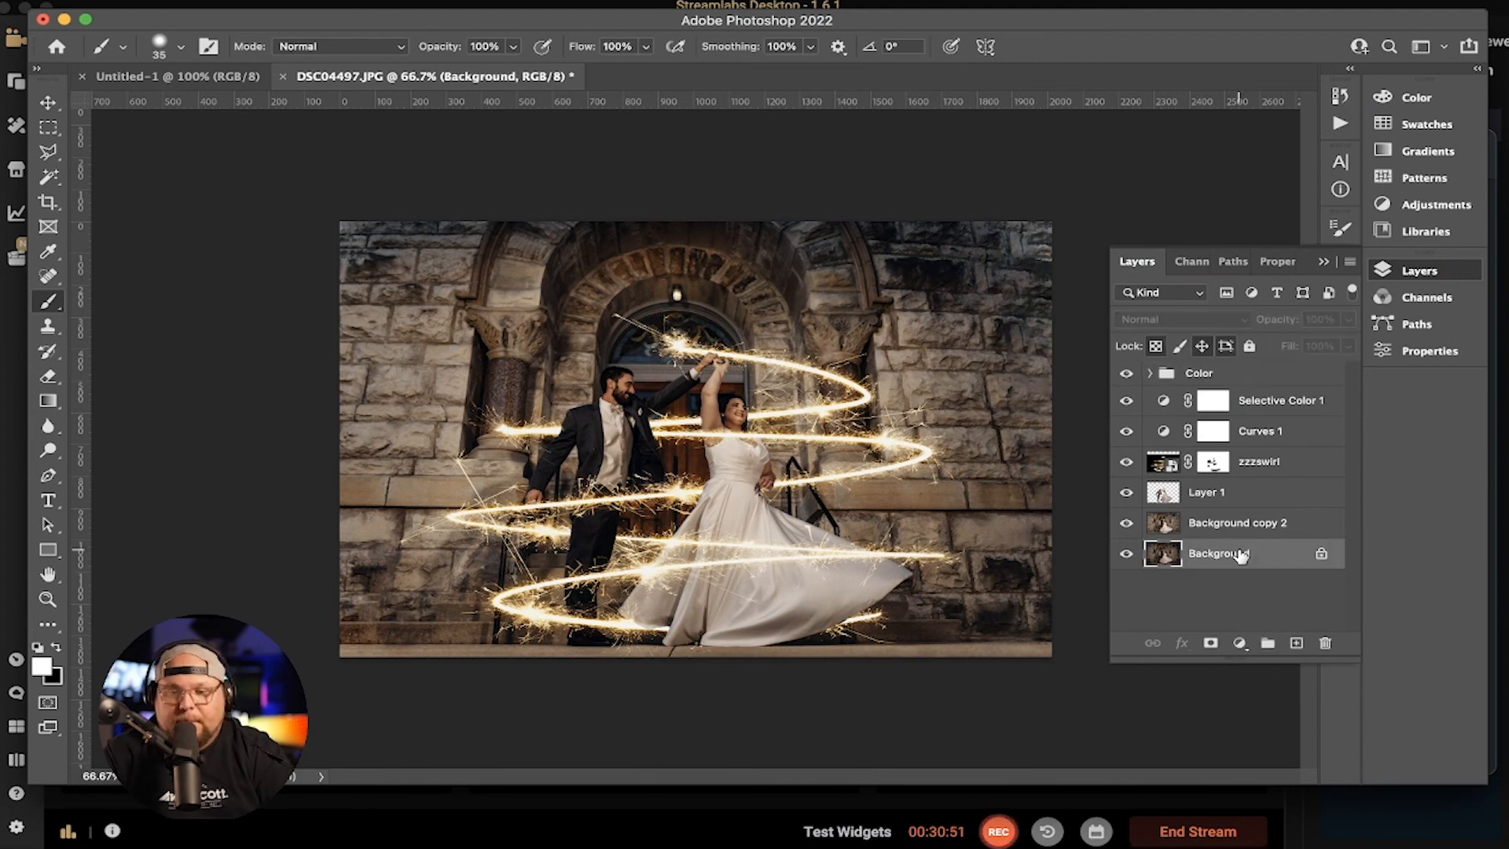
{"action": "key", "text": "super+j"}
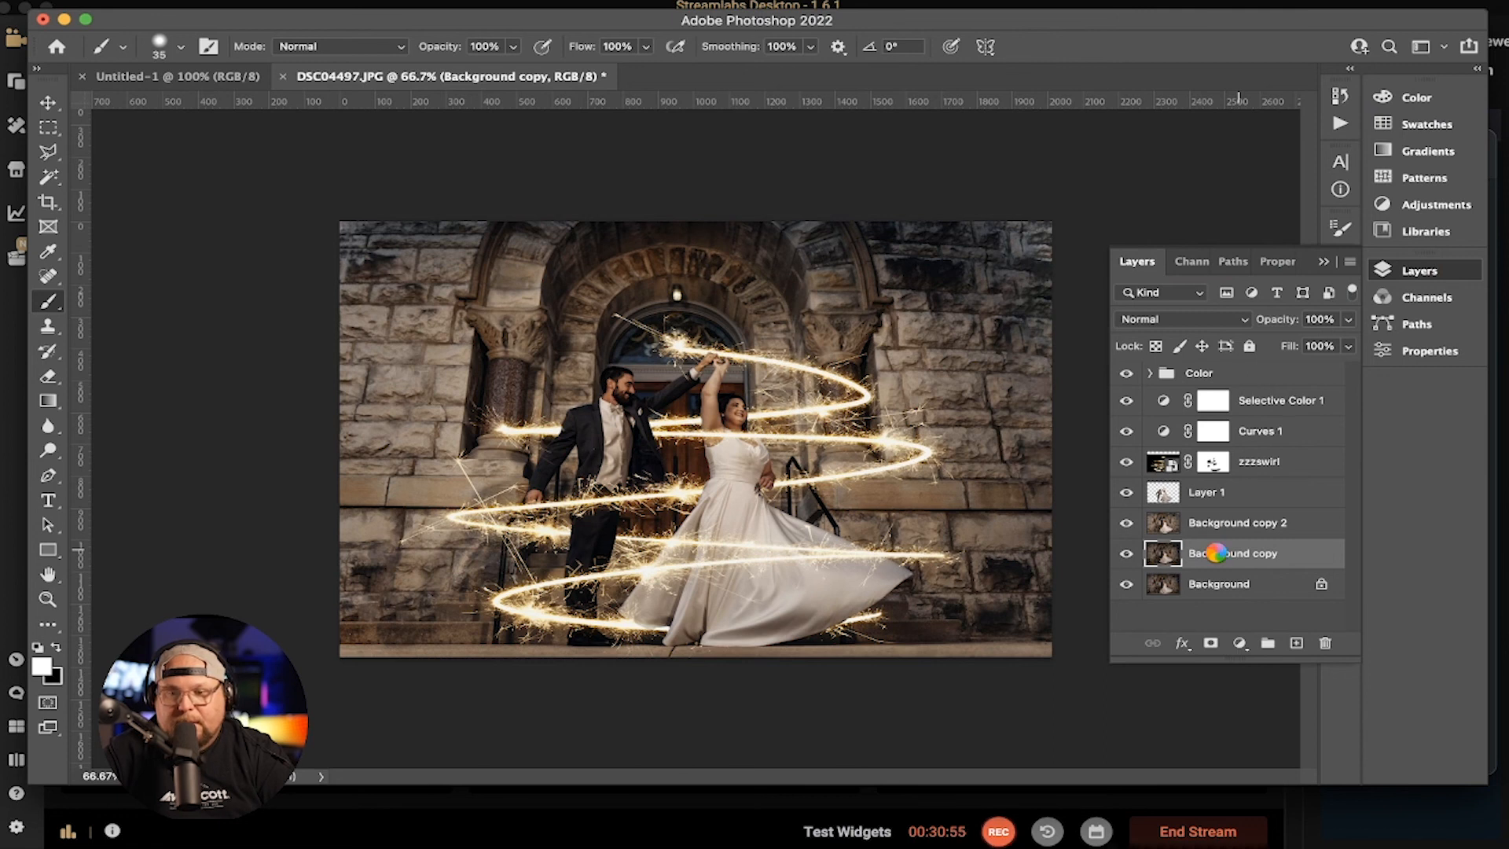
{"action": "left_click_drag", "start_coordinate": [1216, 553], "coordinate": [1242, 373]}
{"action": "left_click", "coordinate": [1242, 374]}
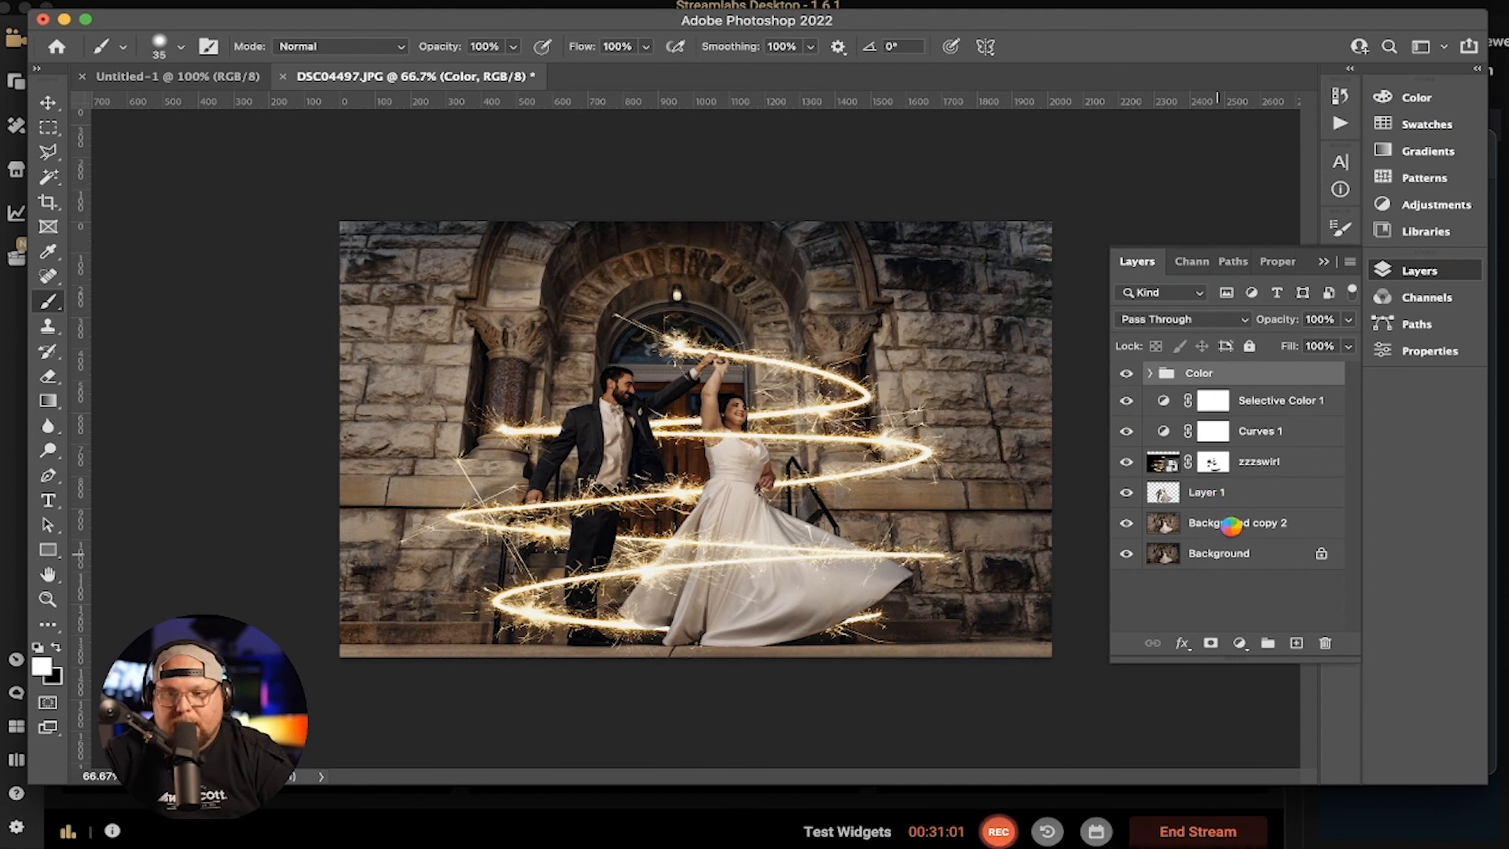
{"action": "key", "text": "super+z"}
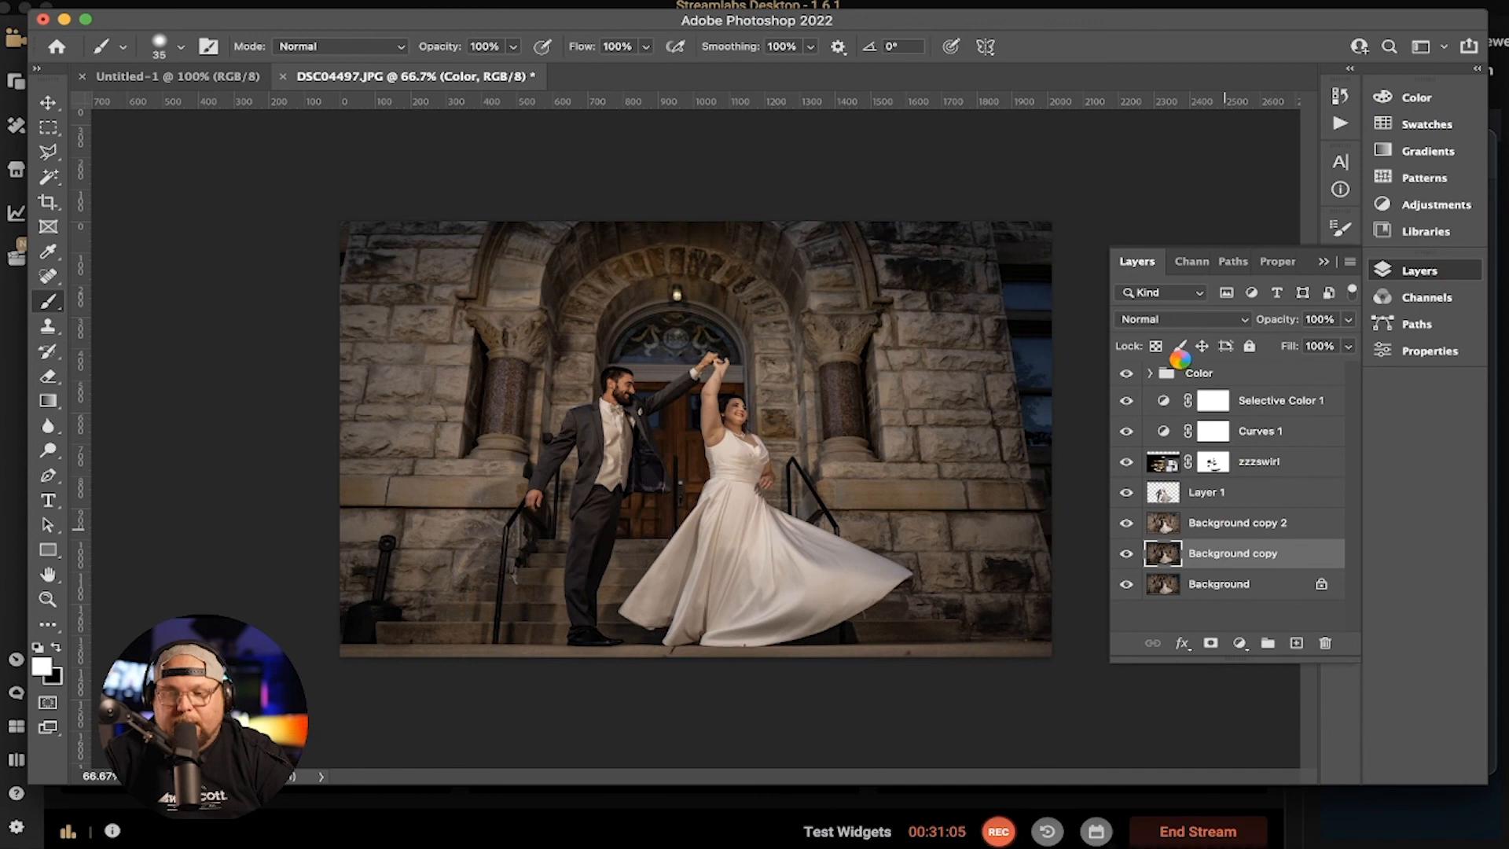
{"action": "left_click_drag", "start_coordinate": [1179, 369], "coordinate": [1181, 367]}
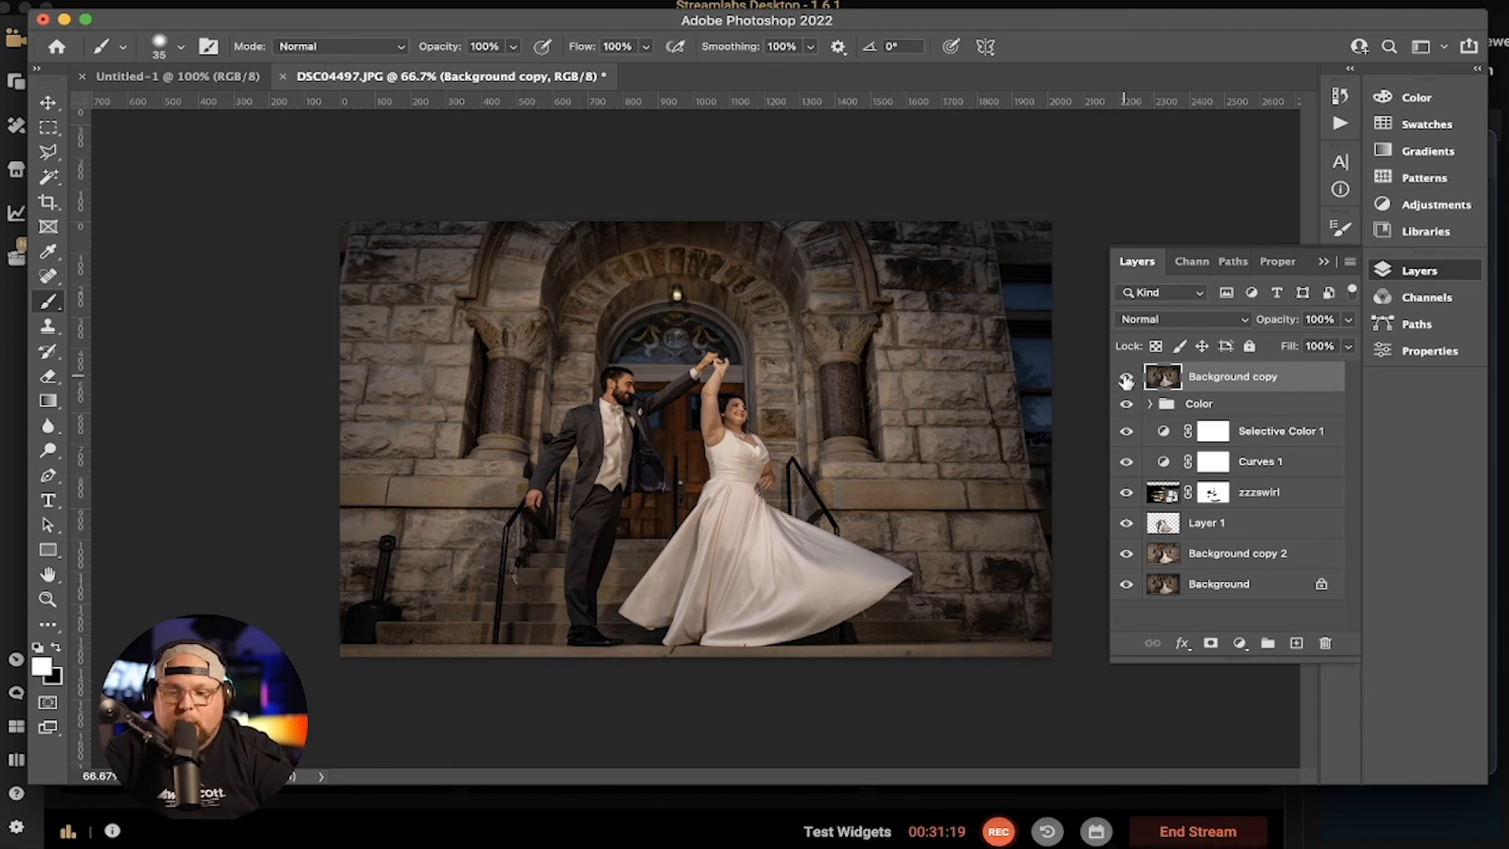
Hide the Background copy layer to compare the original photo with the finished sparkler composite
{"action": "key", "text": "super+1"}
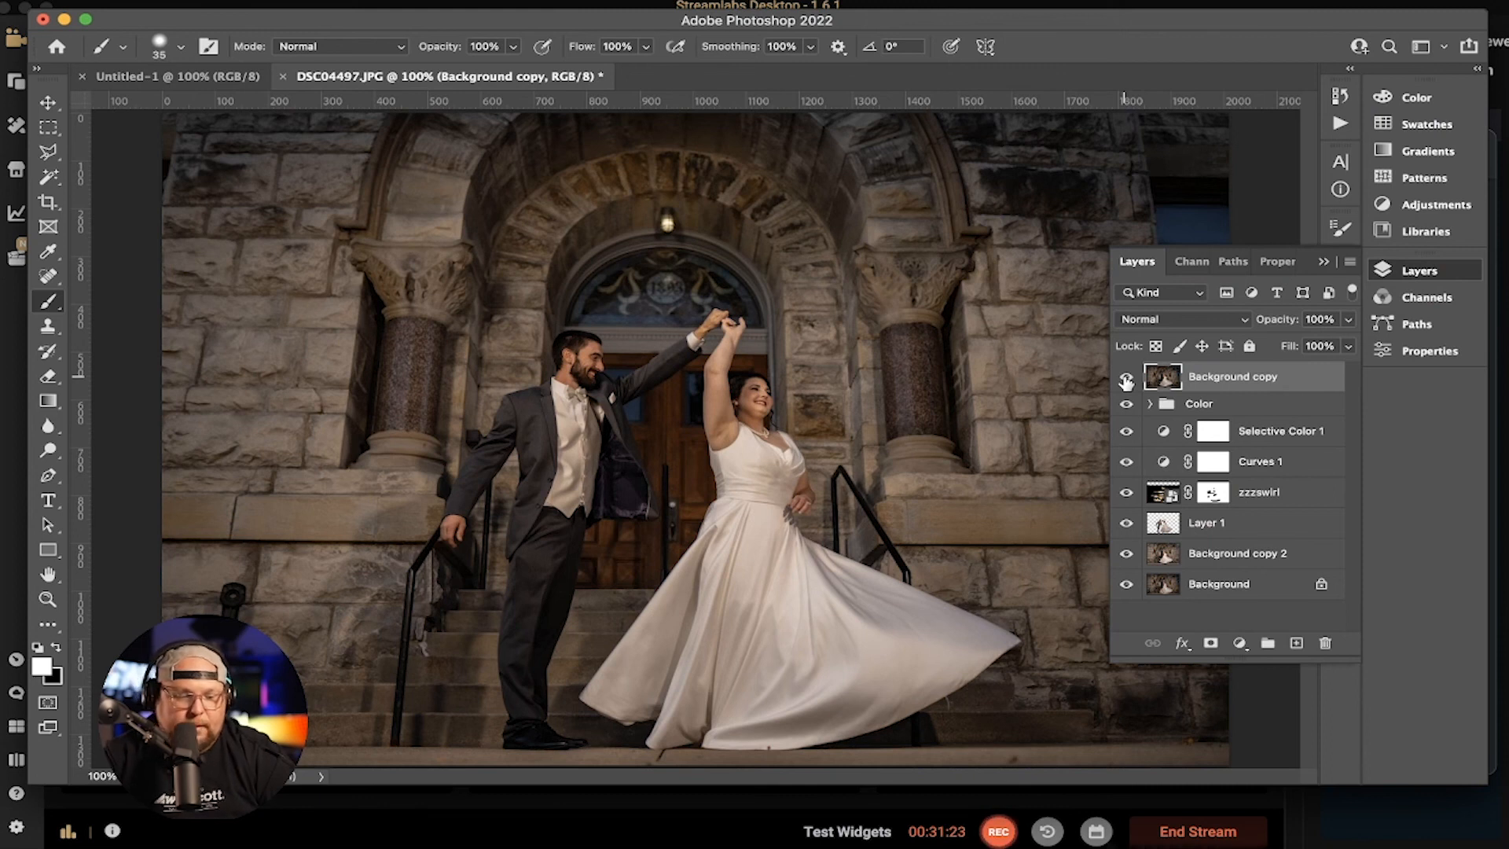
{"action": "left_click", "coordinate": [1126, 378]}
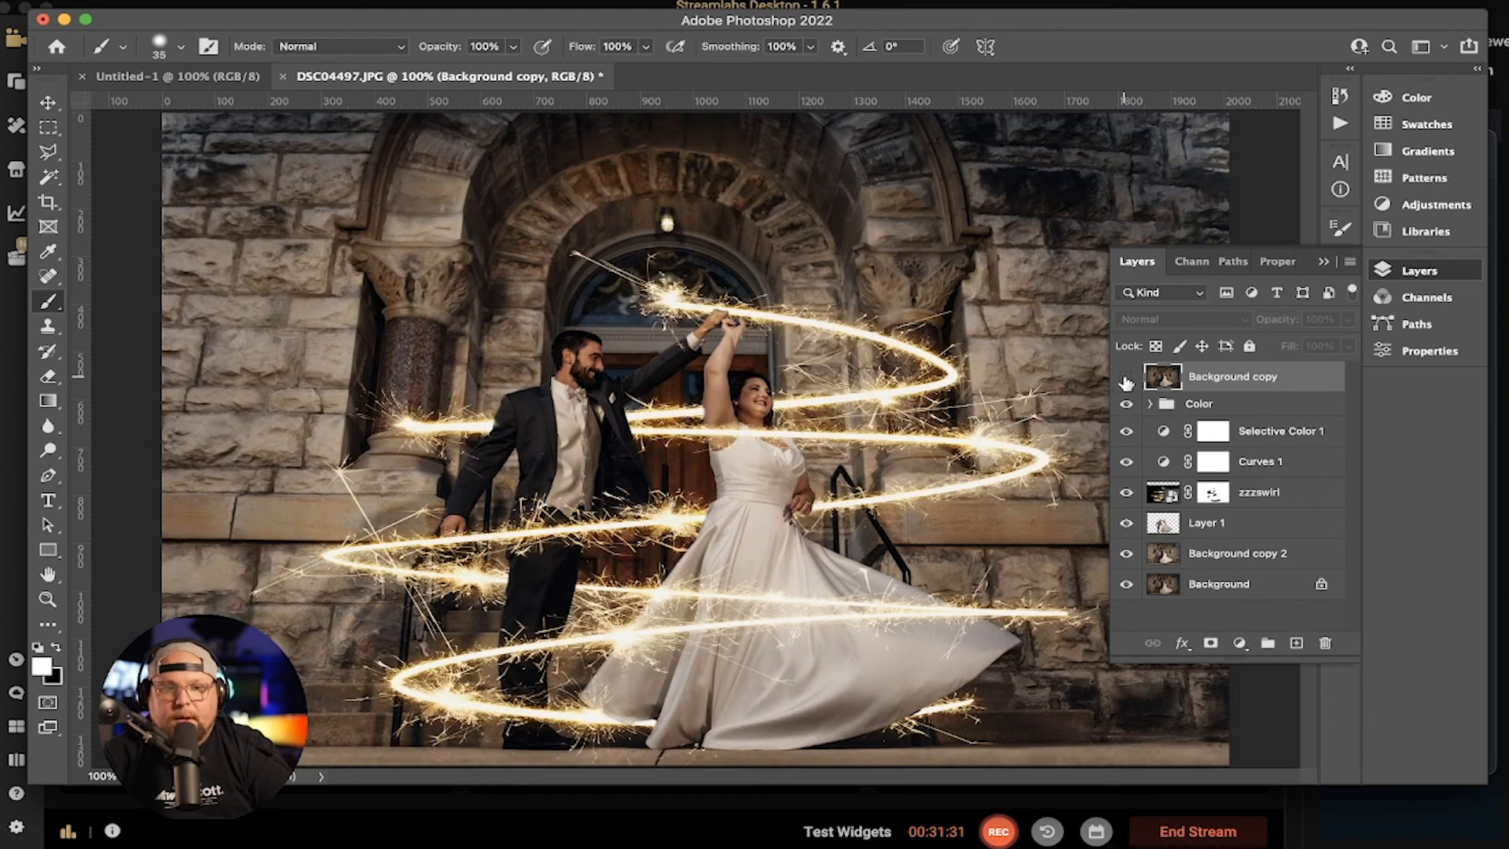
{"action": "left_click", "coordinate": [1417, 275]}
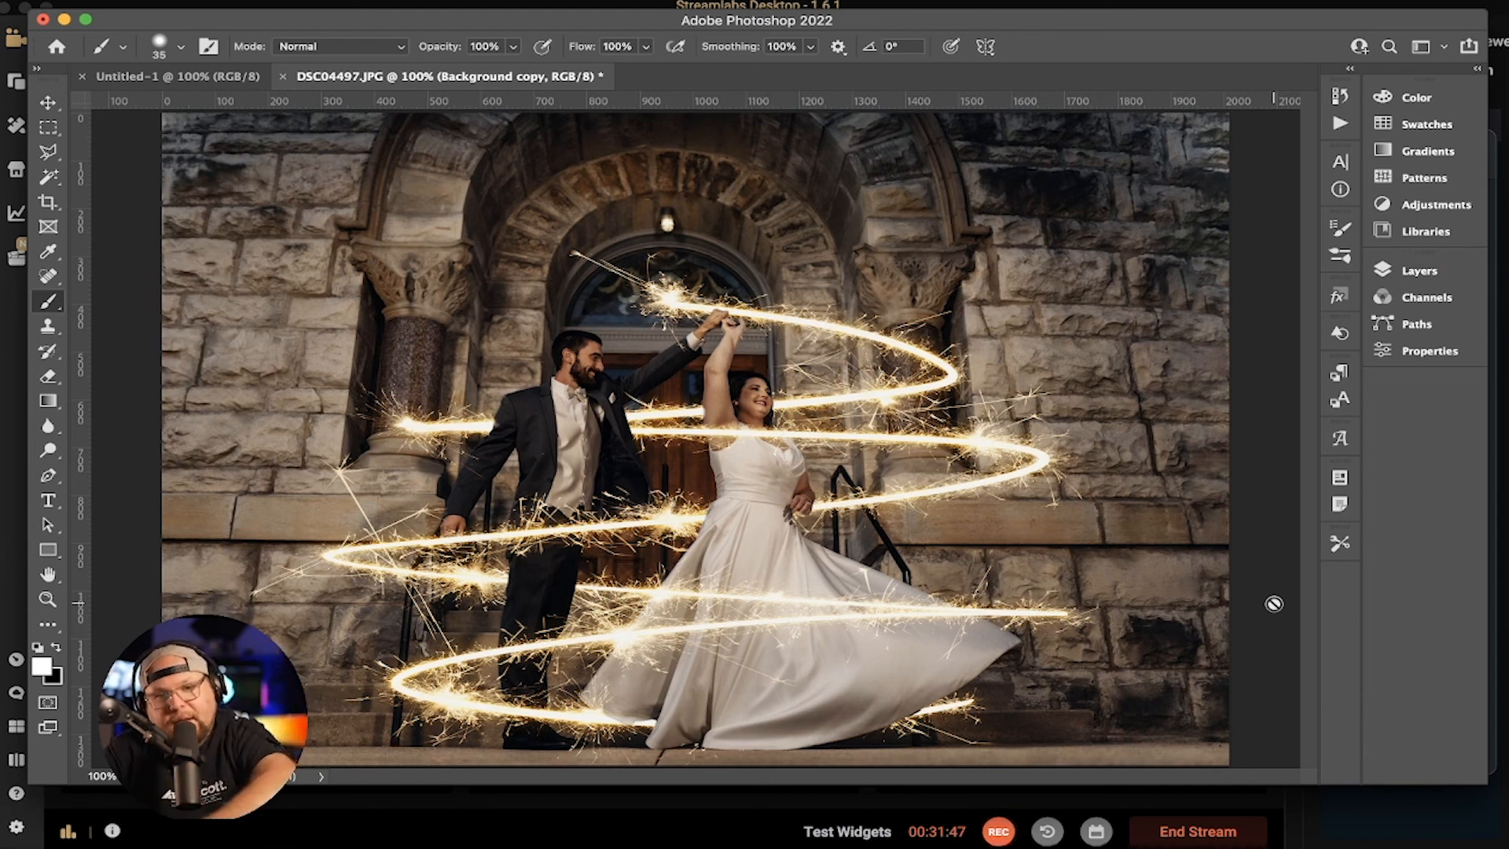
{"action": "key", "text": "super+minus"}
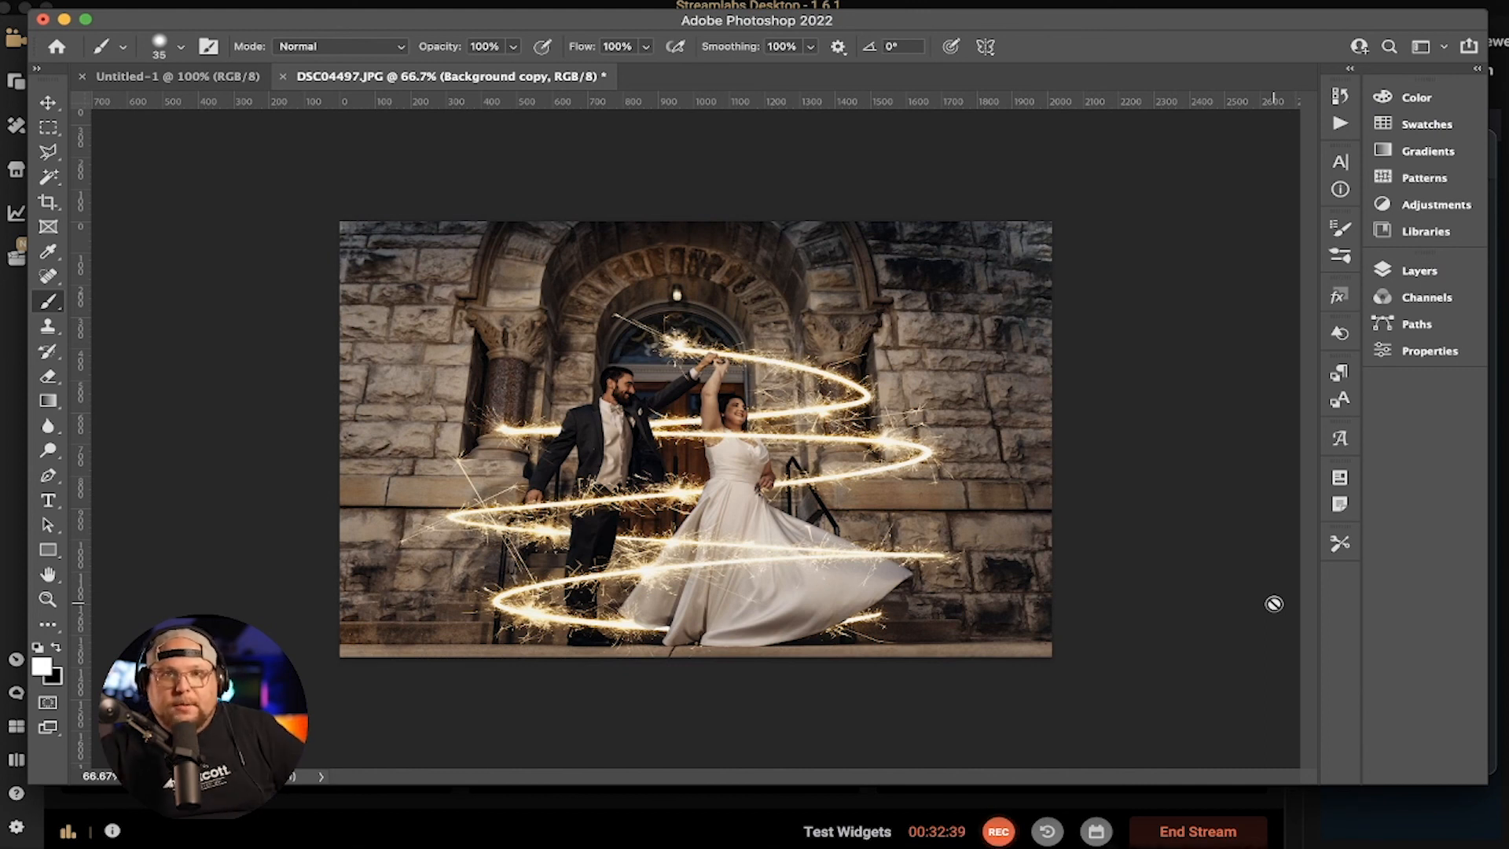
{"action": "left_click", "coordinate": [606, 833]}
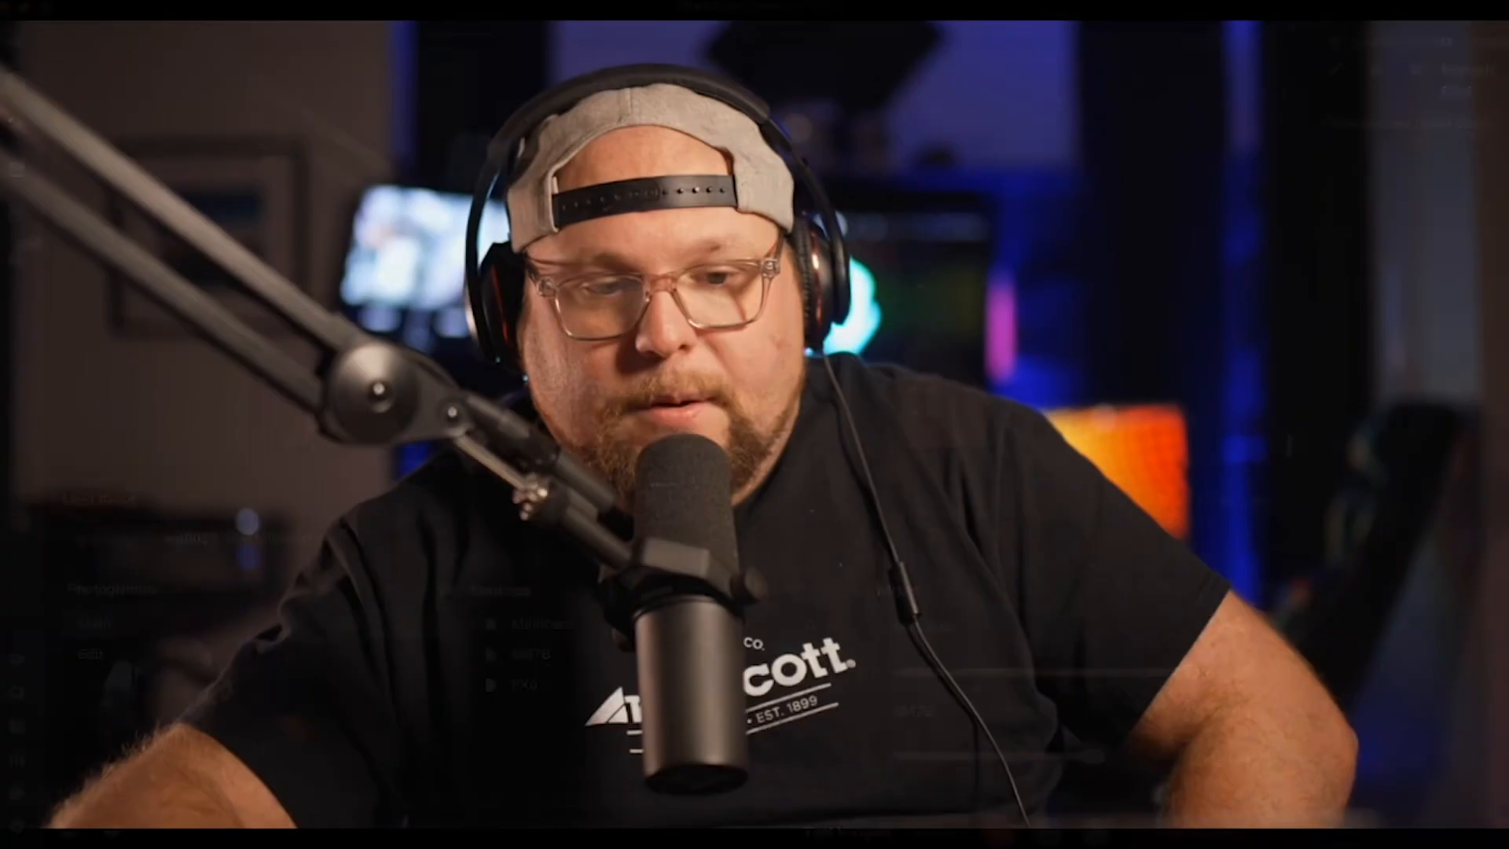